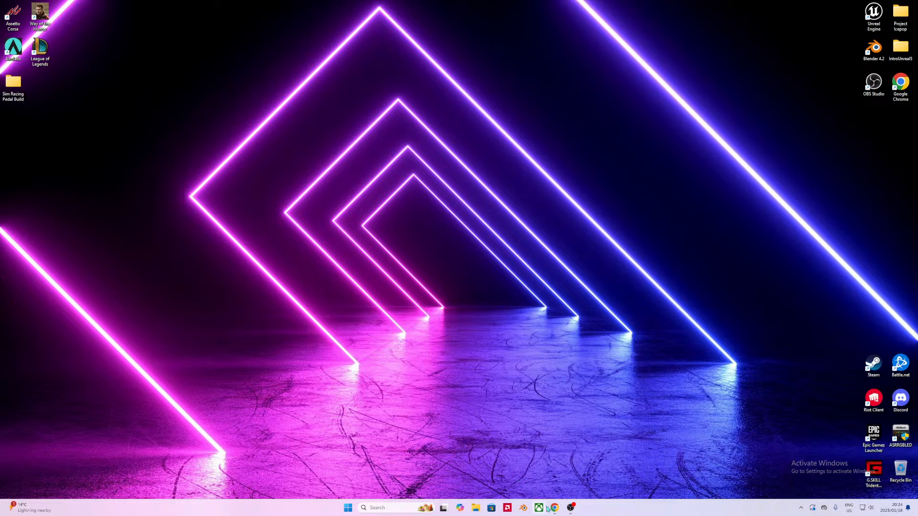
Step: Switch to Google Chrome and close the window with the DEV LOG thumbnail design
{"action": "mouse_move", "coordinate": [555, 507]}
{"action": "mouse_move", "coordinate": [555, 513]}
{"action": "left_click", "coordinate": [554, 510]}
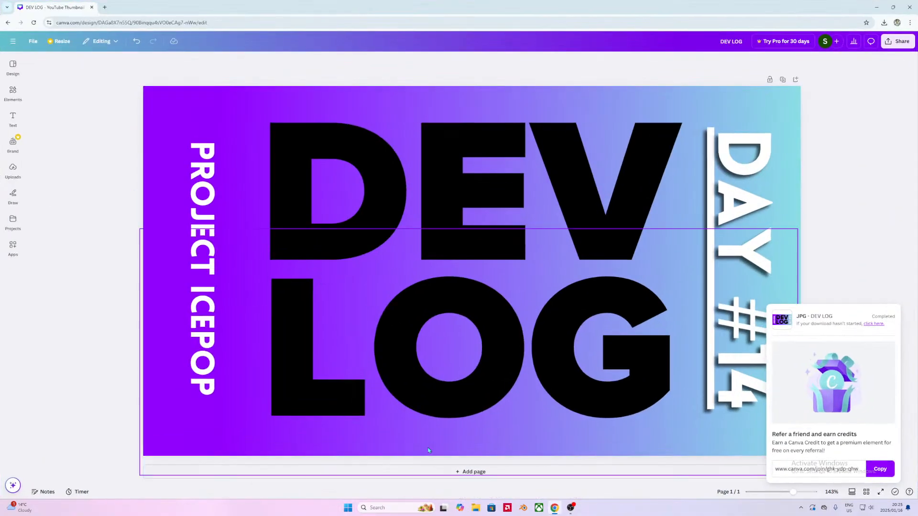
{"action": "left_click", "coordinate": [909, 8]}
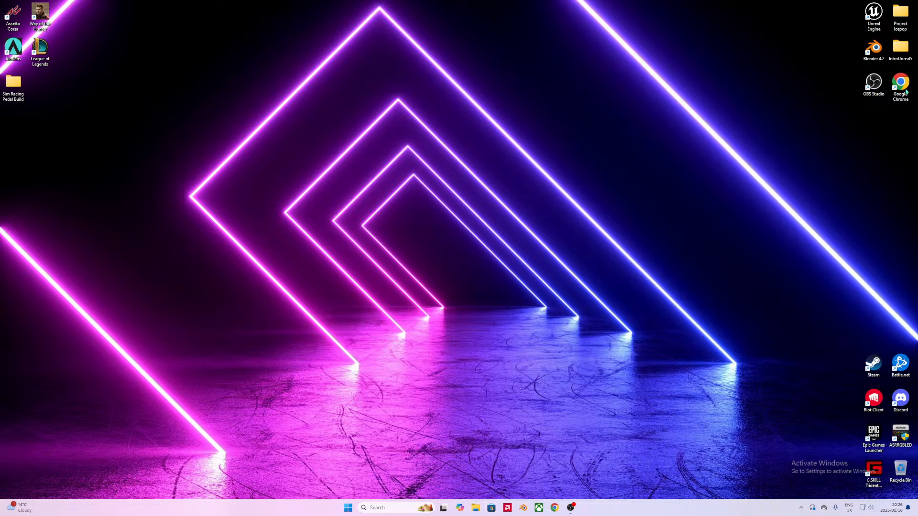
Step: Look at the Ref Images folder inside Project Icepop's Starter Rifle folder and minimize the File Explorer window
{"action": "double_click", "coordinate": [901, 21]}
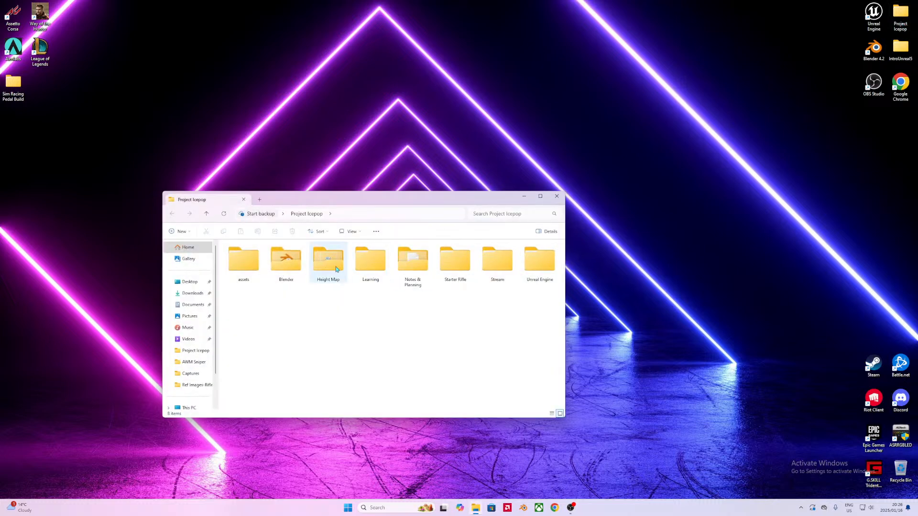
{"action": "double_click", "coordinate": [455, 264]}
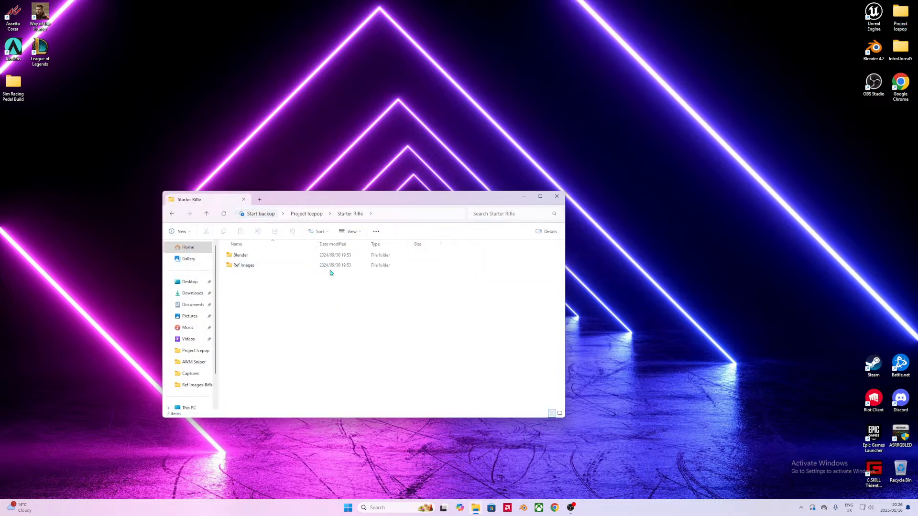
{"action": "left_click", "coordinate": [172, 214]}
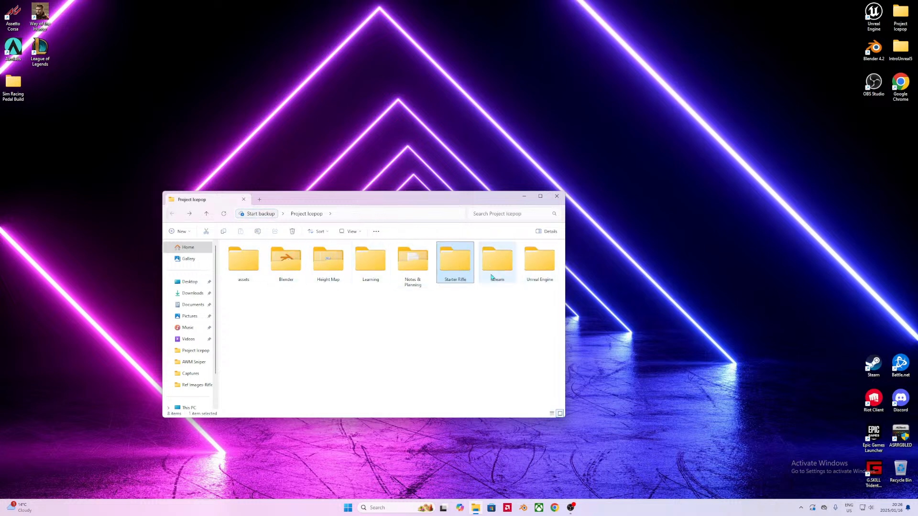
{"action": "double_click", "coordinate": [440, 265]}
{"action": "double_click", "coordinate": [241, 266]}
{"action": "left_click", "coordinate": [331, 269]}
{"action": "left_click", "coordinate": [393, 291]}
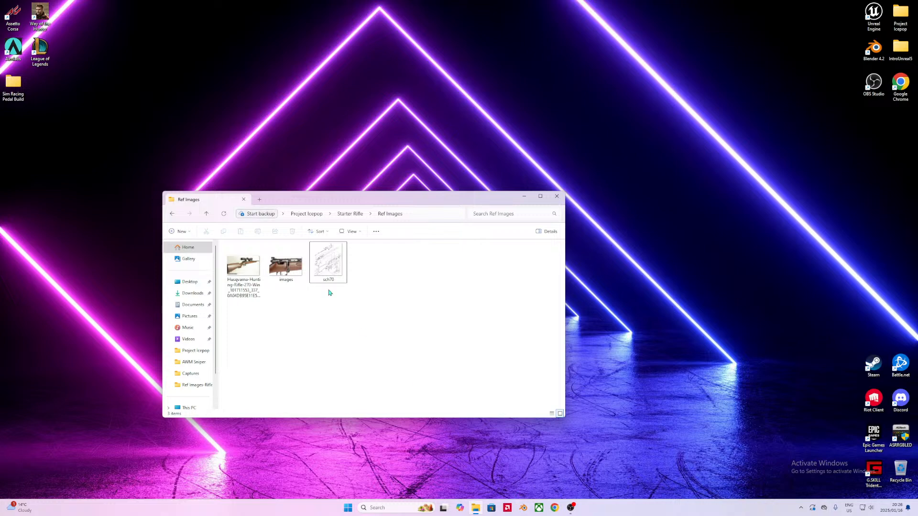
{"action": "left_click", "coordinate": [529, 200]}
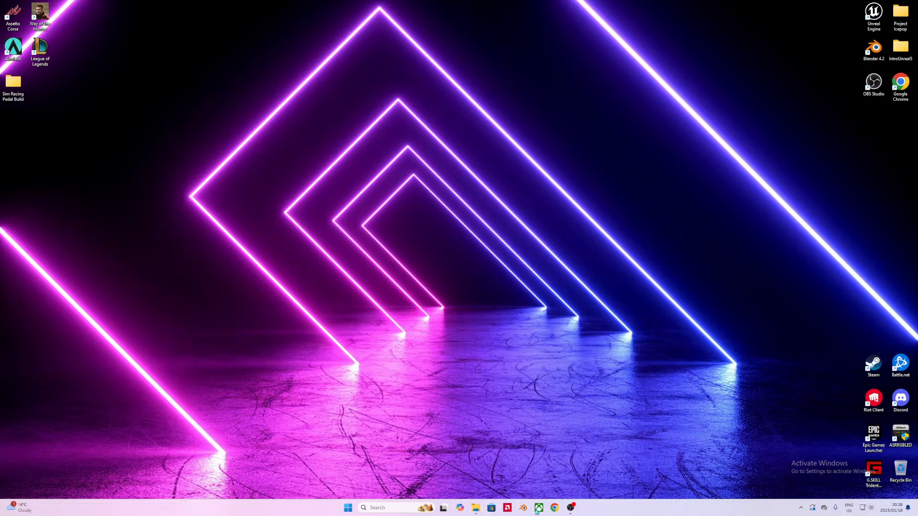
Step: Switch to Google Chrome and open the YouTube home page
{"action": "left_click", "coordinate": [554, 507]}
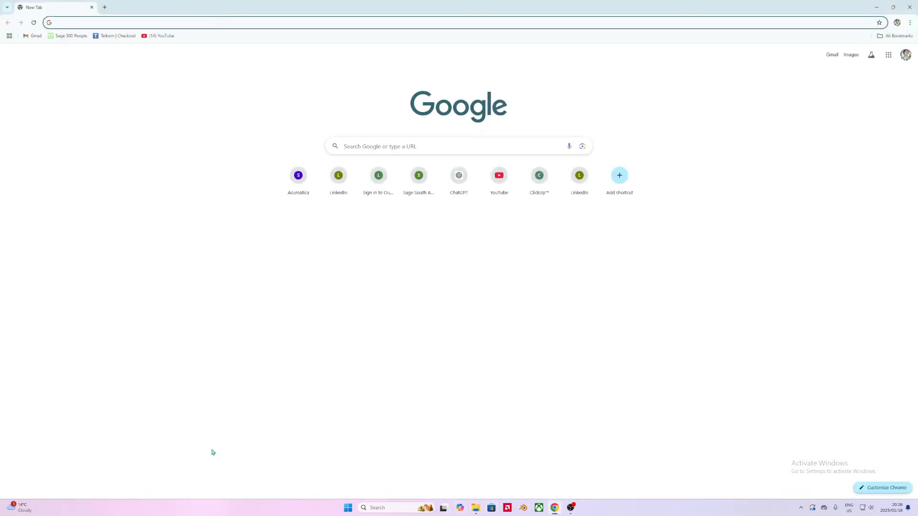
{"action": "left_click", "coordinate": [515, 184]}
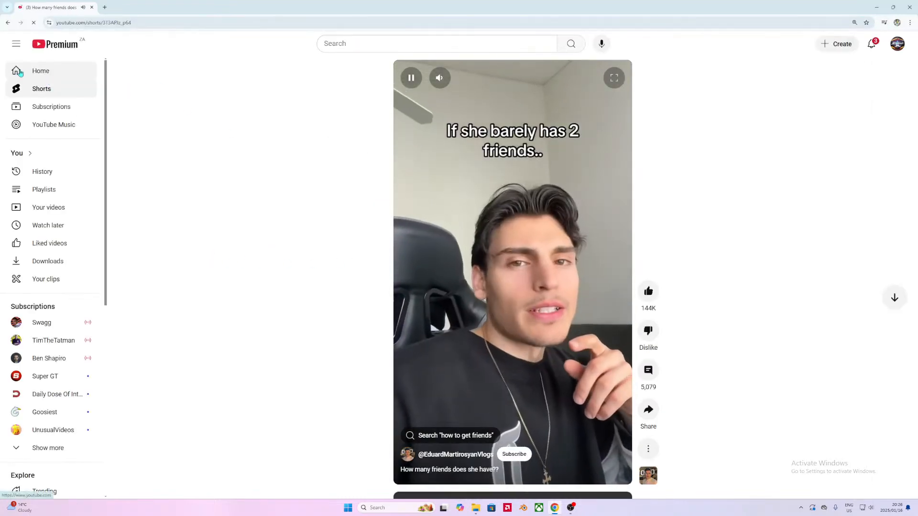
{"action": "left_click", "coordinate": [20, 72]}
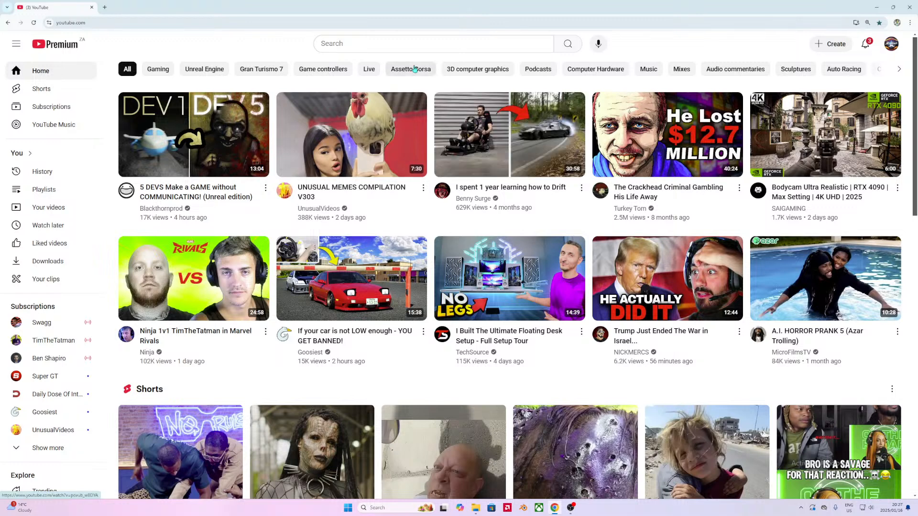
Step: Search YouTube for "hard surface modelling a gun"
{"action": "left_click", "coordinate": [369, 45]}
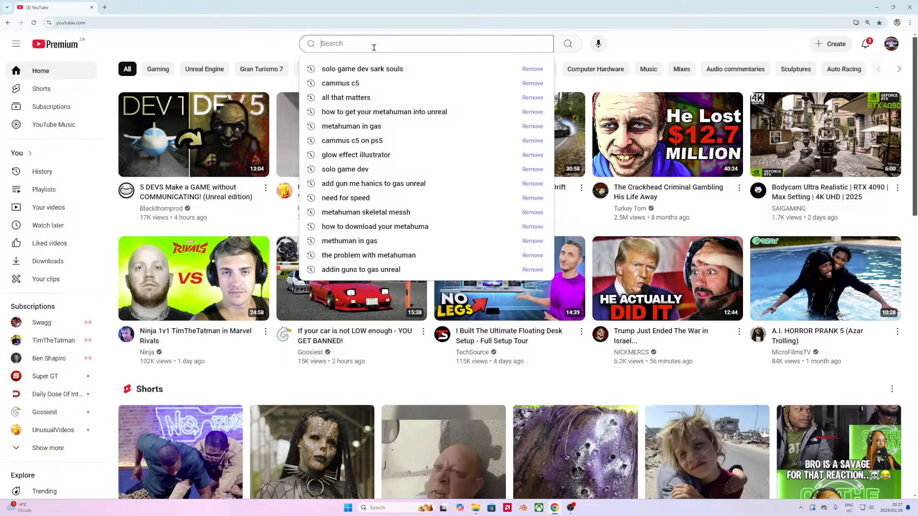
{"action": "type", "text": "hard surfac"}
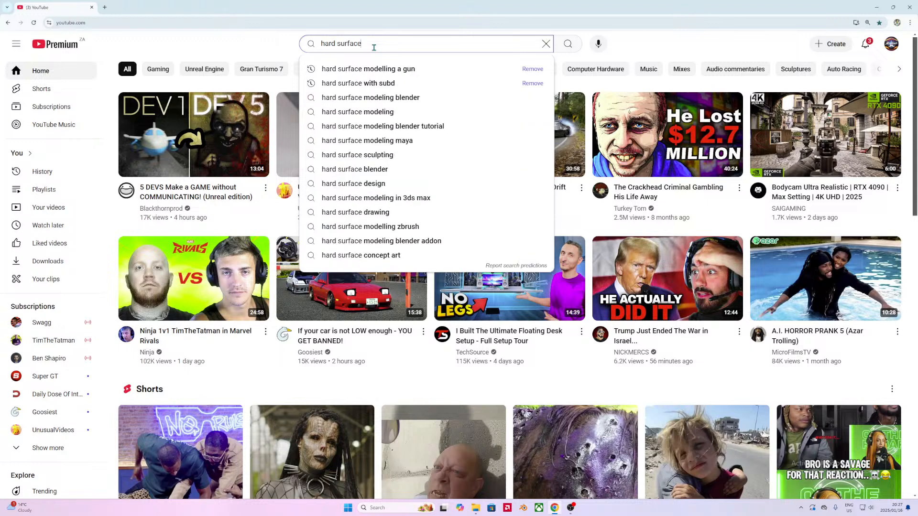
{"action": "type", "text": "e"}
{"action": "key", "text": "Down"}
{"action": "key", "text": "Return"}
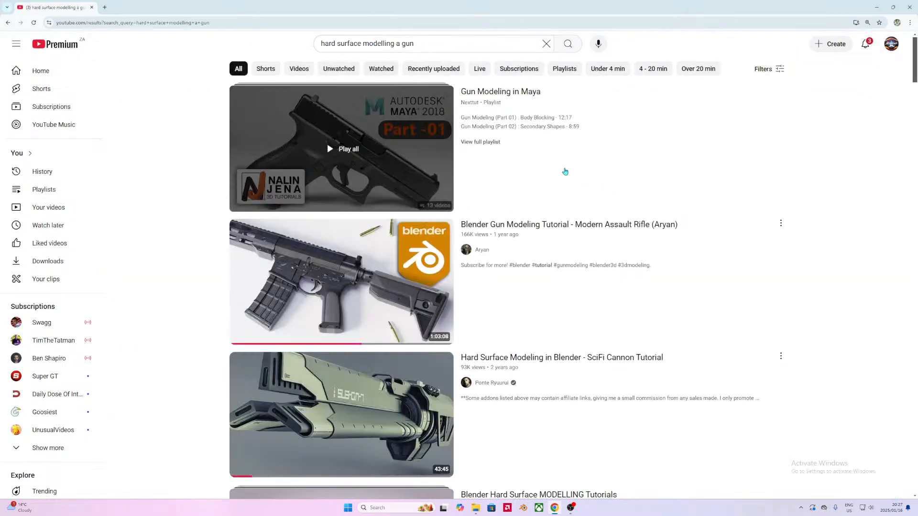
Step: Play the "Blender Gun Modeling Tutorial - Modern Assault Rifle" video and pause it at 42:33
{"action": "scroll", "coordinate": [564, 171], "scroll_direction": "down", "scroll_amount": 1}
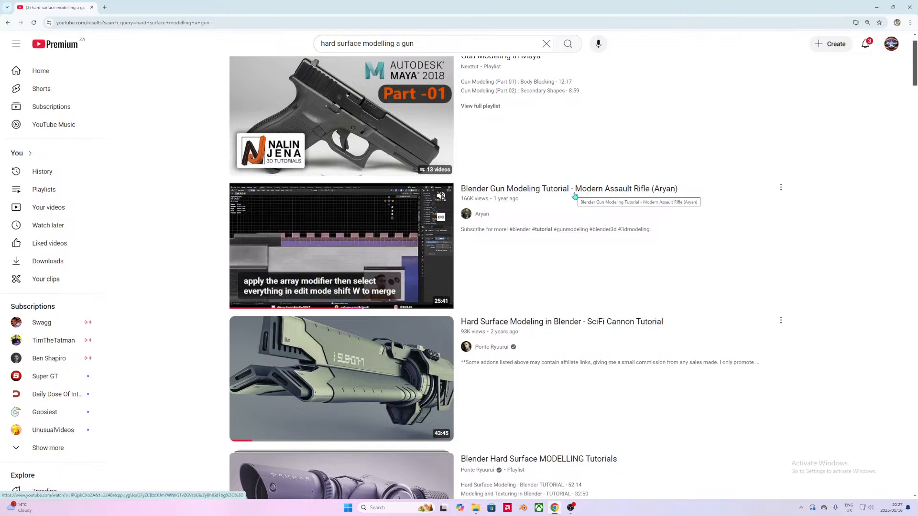
{"action": "left_click", "coordinate": [574, 191]}
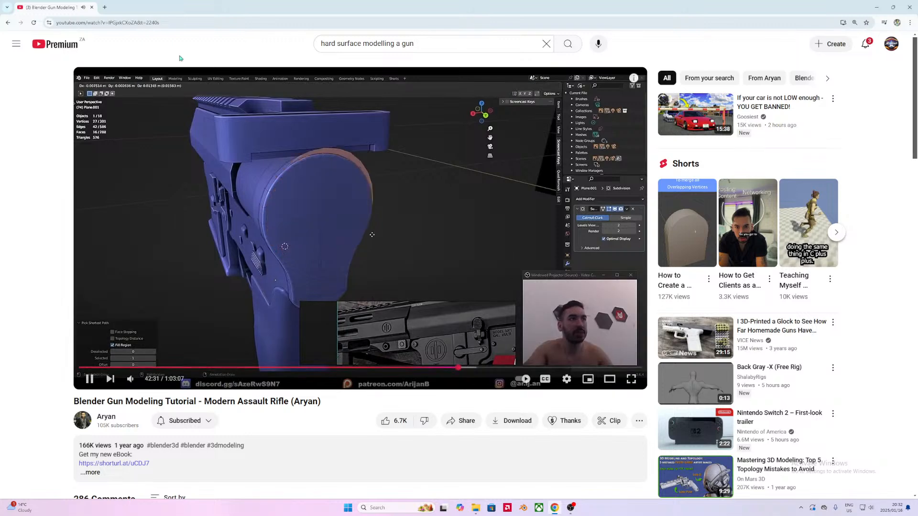
{"action": "left_click", "coordinate": [86, 373]}
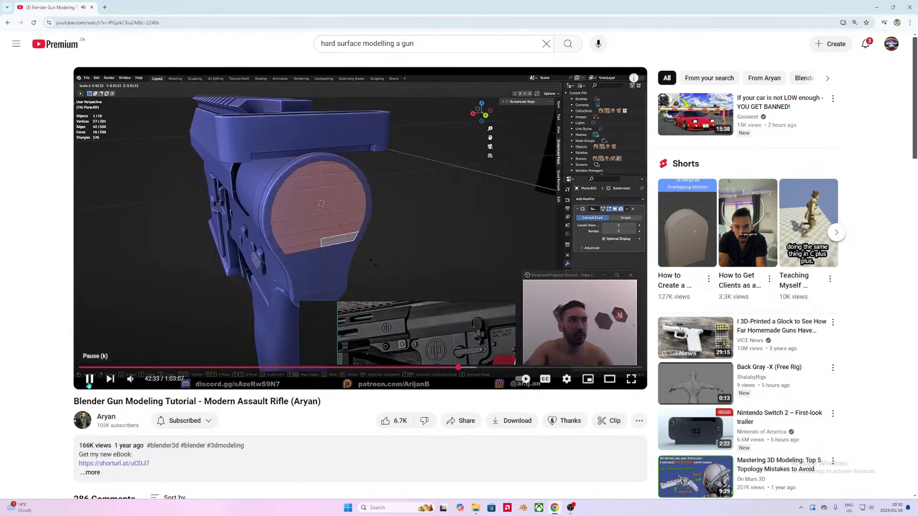
Step: Search YouTube for "modelling a rifle for unreal"
{"action": "key", "text": "slash"}
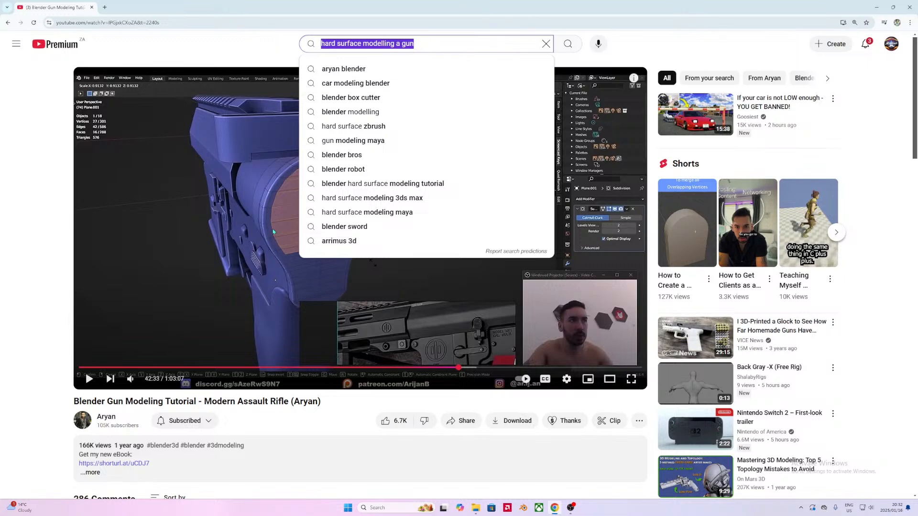
{"action": "type", "text": "modellin"}
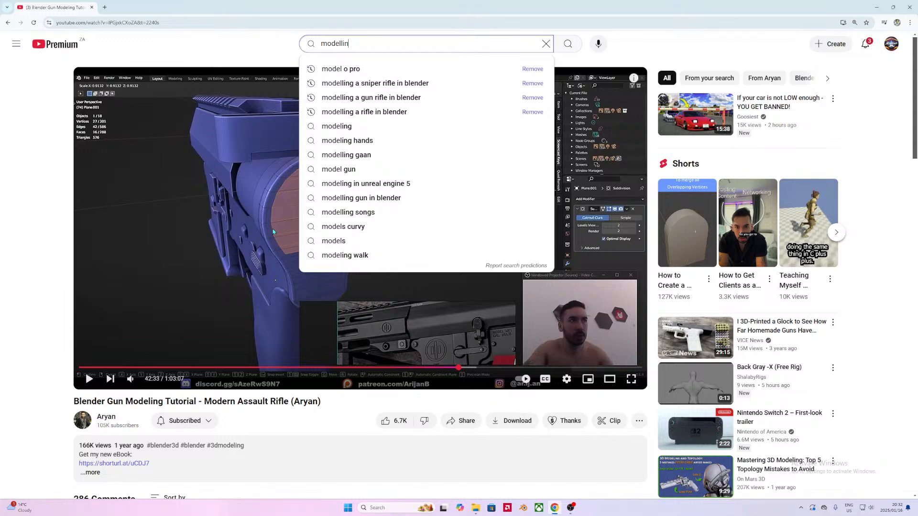
{"action": "type", "text": "g a rifle"}
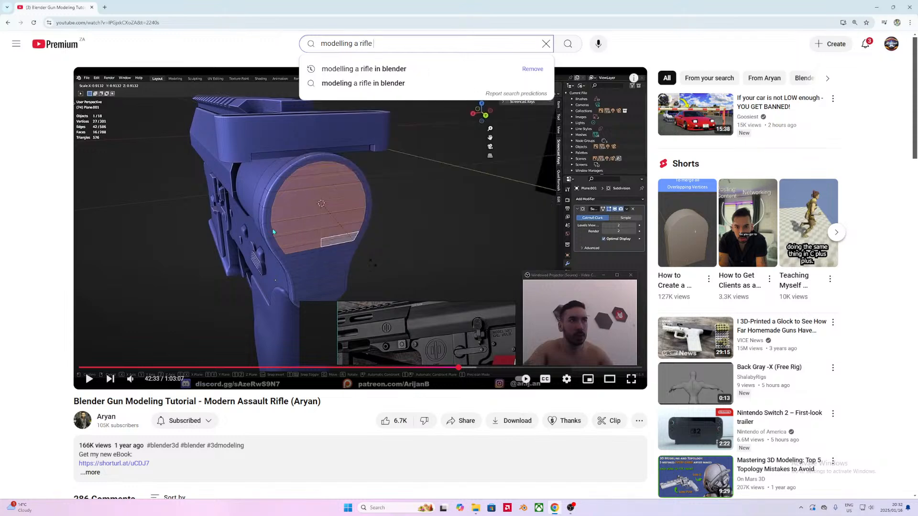
{"action": "type", "text": " for unreal"}
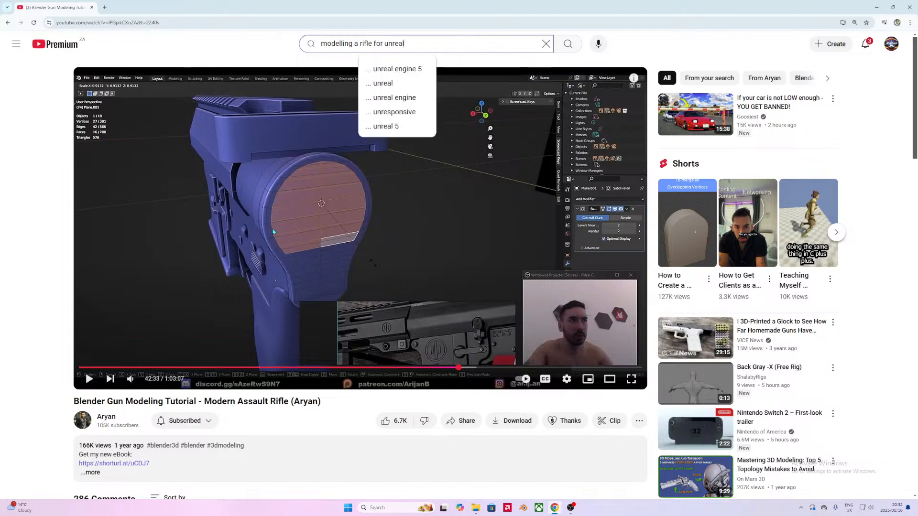
{"action": "key", "text": "Return"}
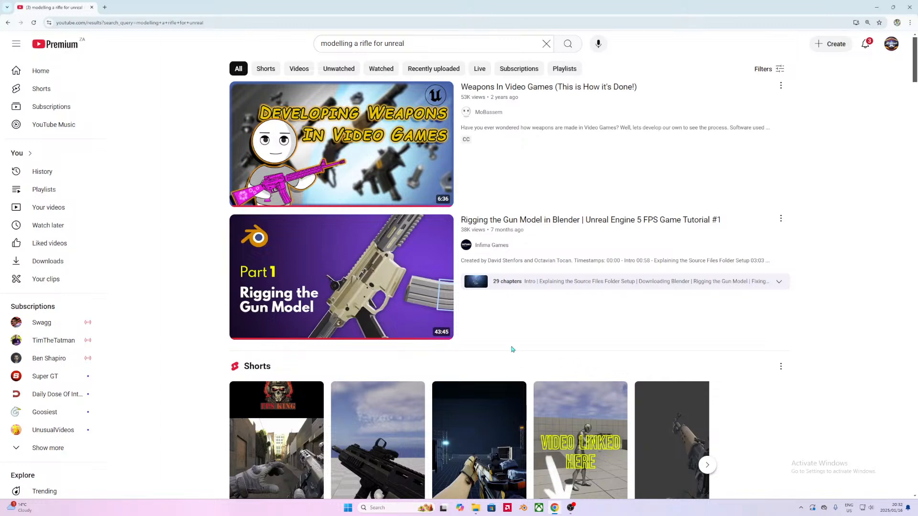
Step: Look through the YouTube results for "modelling a rifle for unreal" for a suitable rifle modelling tutorial
{"action": "scroll", "coordinate": [506, 352], "scroll_direction": "down", "scroll_amount": 5}
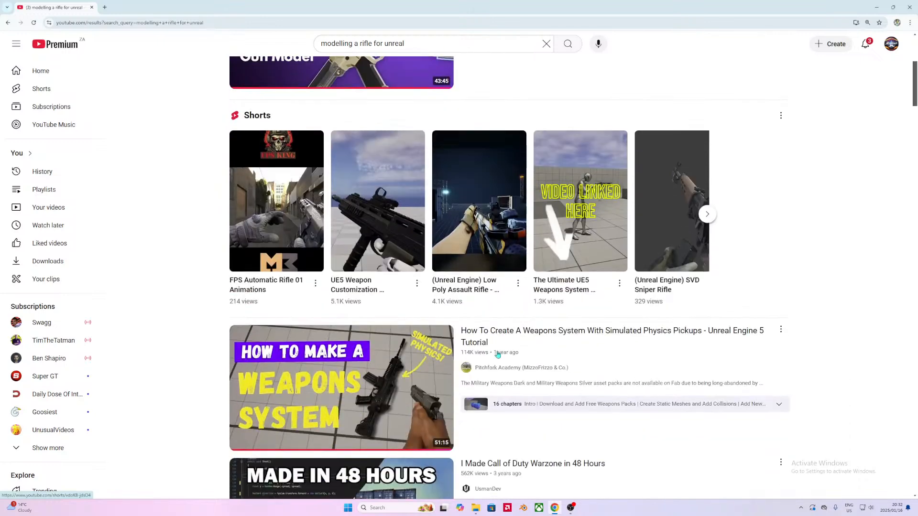
{"action": "scroll", "coordinate": [497, 355], "scroll_direction": "down", "scroll_amount": 1}
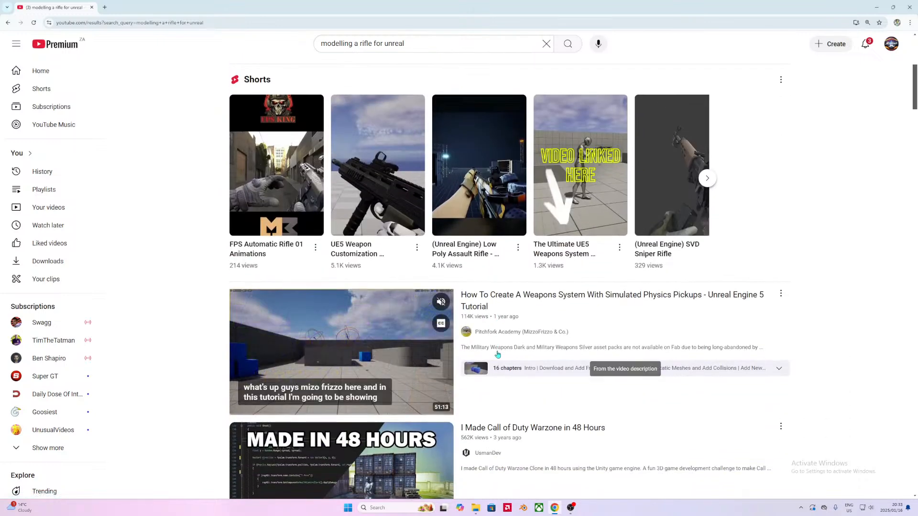
{"action": "scroll", "coordinate": [497, 354], "scroll_direction": "down", "scroll_amount": 1}
{"action": "scroll", "coordinate": [498, 356], "scroll_direction": "down", "scroll_amount": 4}
{"action": "scroll", "coordinate": [498, 358], "scroll_direction": "down", "scroll_amount": 4}
{"action": "scroll", "coordinate": [497, 358], "scroll_direction": "down", "scroll_amount": 2}
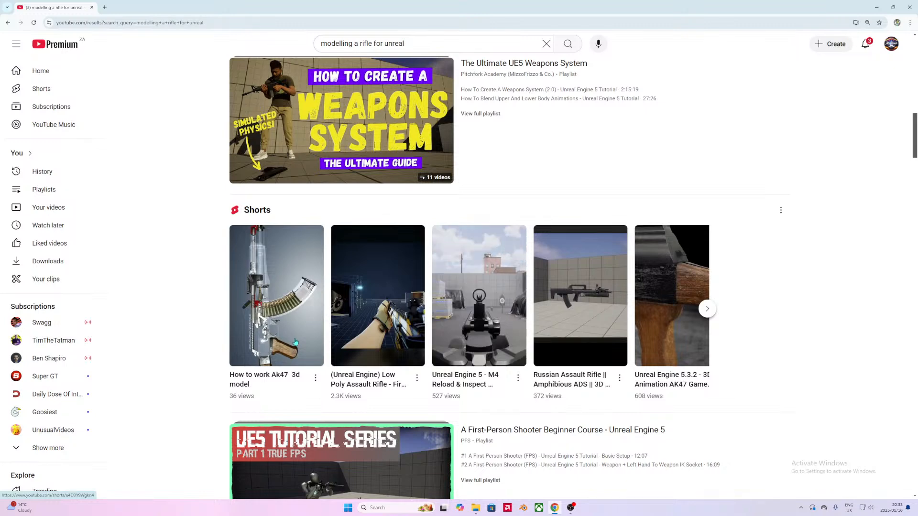
{"action": "scroll", "coordinate": [497, 388], "scroll_direction": "down", "scroll_amount": 1}
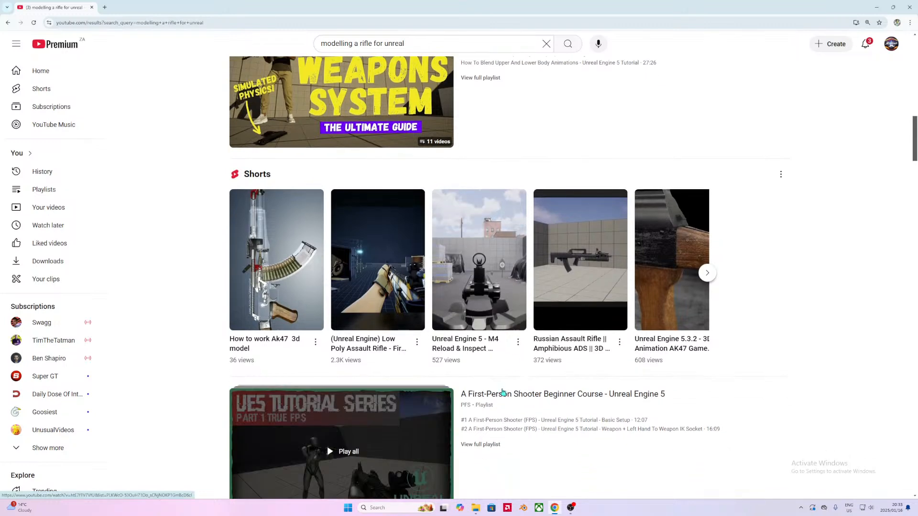
{"action": "scroll", "coordinate": [497, 390], "scroll_direction": "down", "scroll_amount": 5}
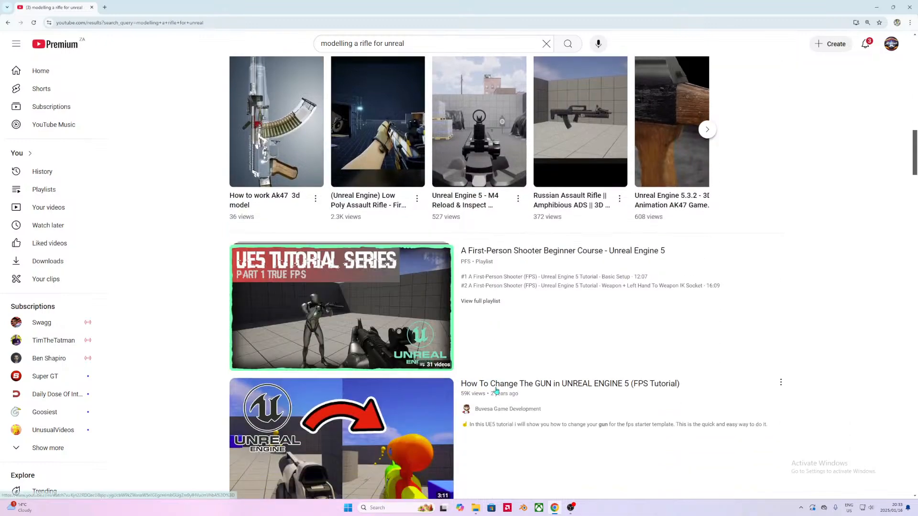
{"action": "scroll", "coordinate": [493, 390], "scroll_direction": "down", "scroll_amount": 7}
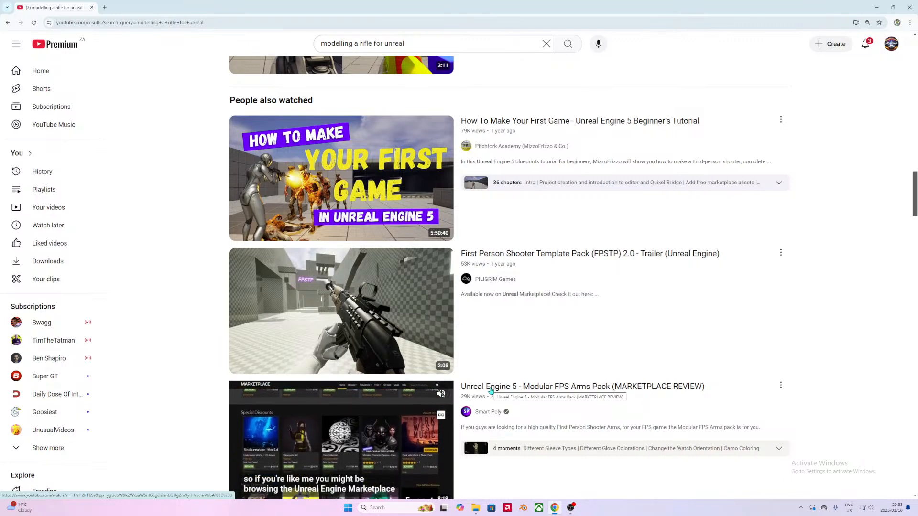
{"action": "scroll", "coordinate": [490, 391], "scroll_direction": "down", "scroll_amount": 5}
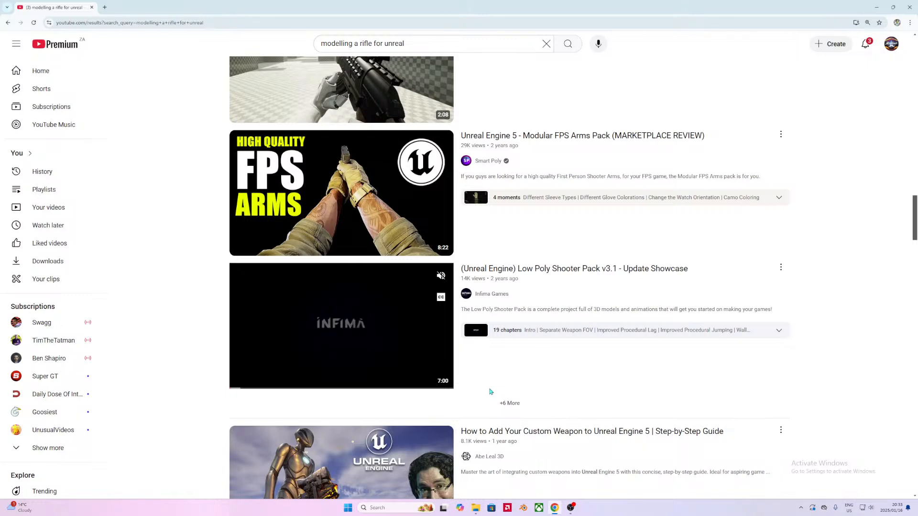
{"action": "scroll", "coordinate": [489, 392], "scroll_direction": "down", "scroll_amount": 2}
{"action": "scroll", "coordinate": [490, 392], "scroll_direction": "down", "scroll_amount": 3}
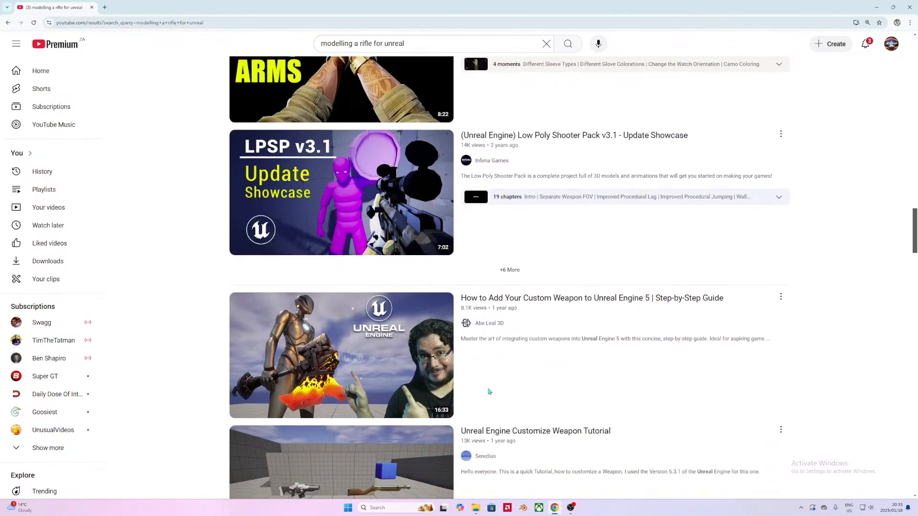
{"action": "scroll", "coordinate": [489, 392], "scroll_direction": "down", "scroll_amount": 4}
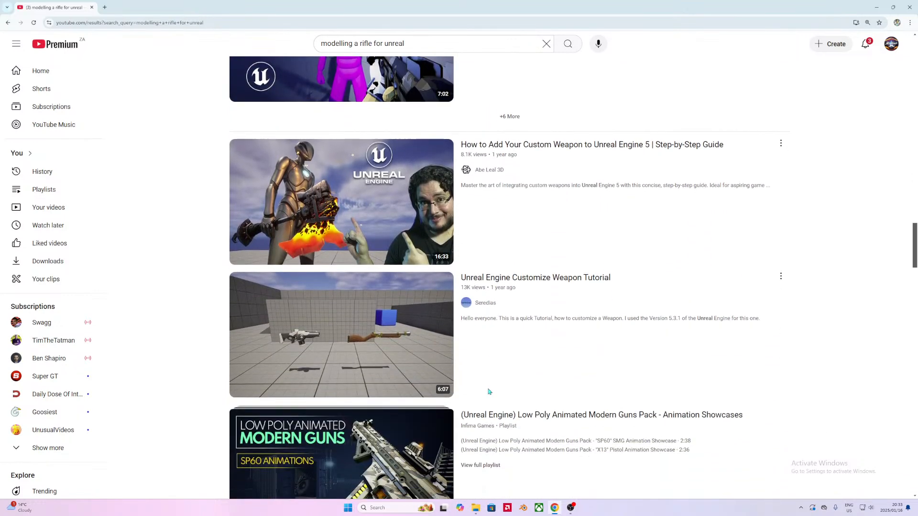
{"action": "scroll", "coordinate": [486, 392], "scroll_direction": "down", "scroll_amount": 7}
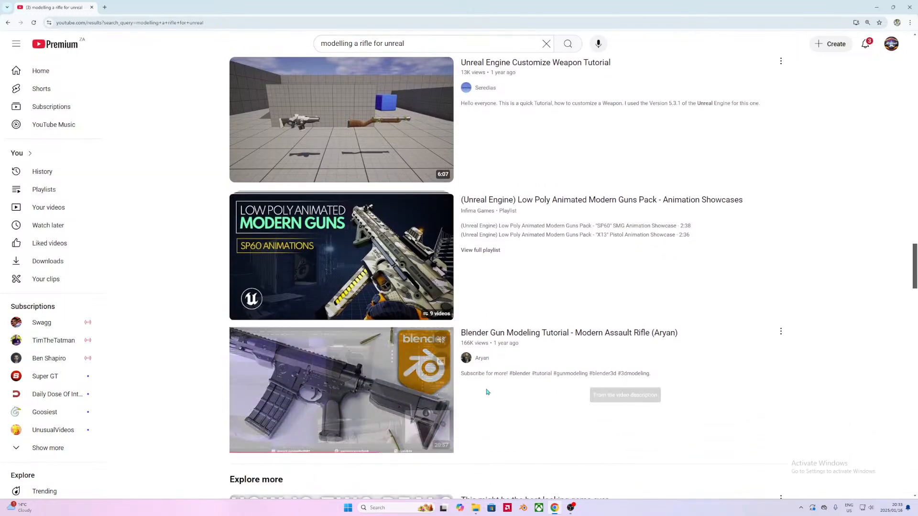
{"action": "scroll", "coordinate": [487, 393], "scroll_direction": "down", "scroll_amount": 10}
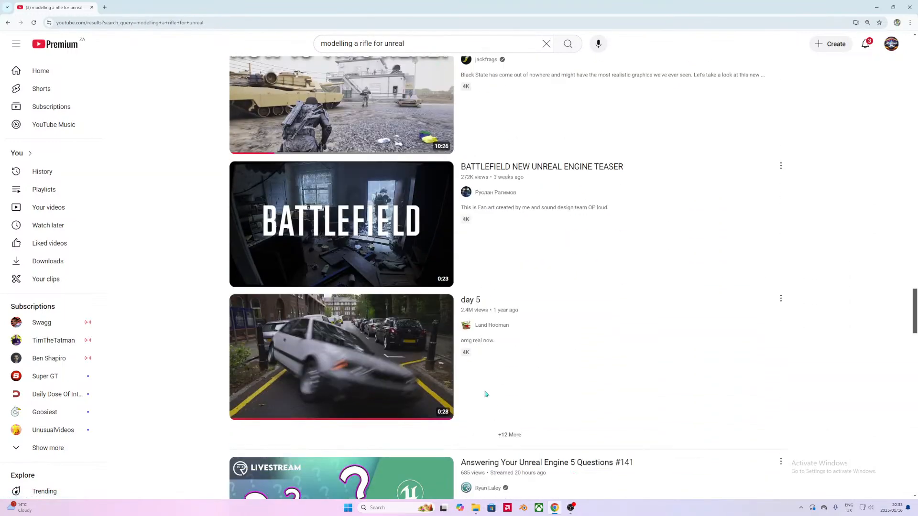
{"action": "scroll", "coordinate": [486, 394], "scroll_direction": "down", "scroll_amount": 9}
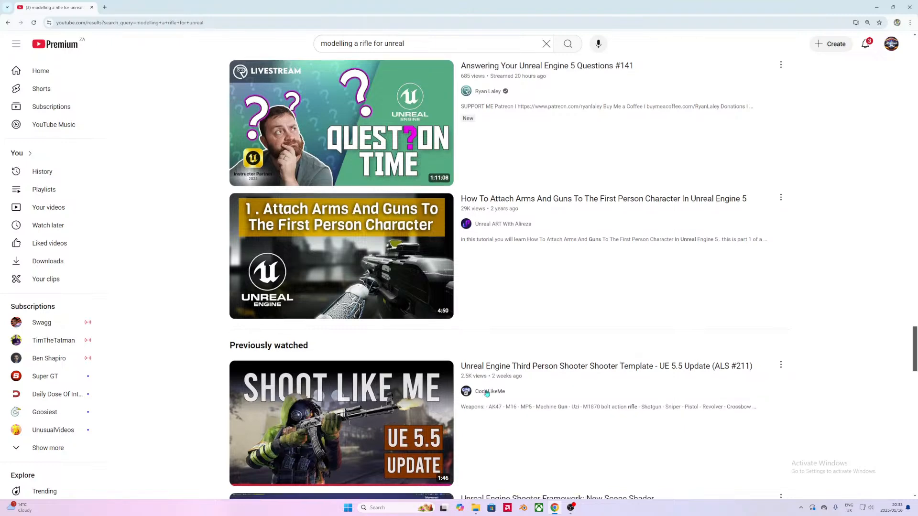
{"action": "scroll", "coordinate": [483, 409], "scroll_direction": "down", "scroll_amount": 6}
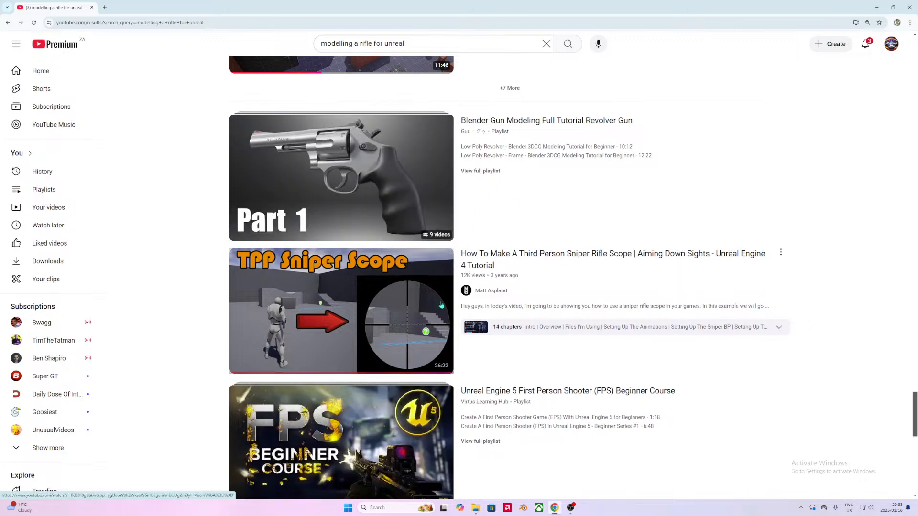
{"action": "scroll", "coordinate": [505, 136], "scroll_direction": "down", "scroll_amount": 8}
{"action": "scroll", "coordinate": [442, 335], "scroll_direction": "down", "scroll_amount": 8}
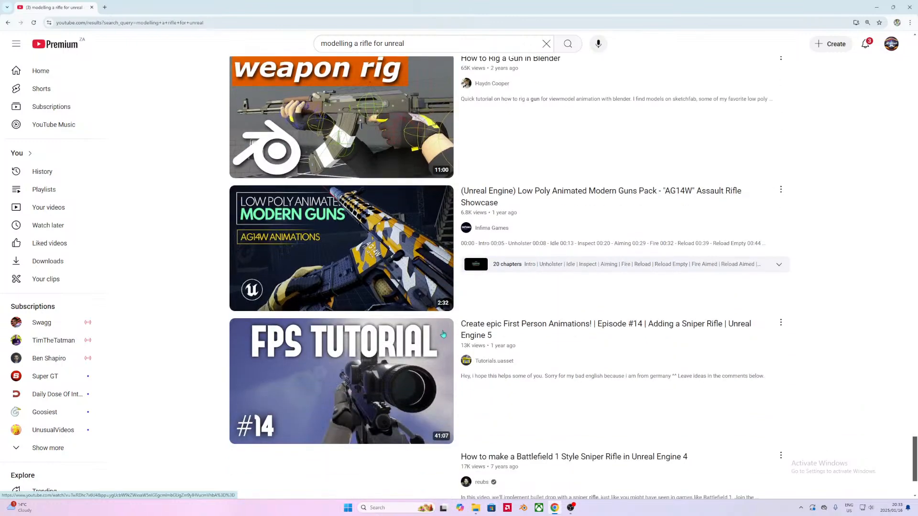
{"action": "scroll", "coordinate": [436, 336], "scroll_direction": "down", "scroll_amount": 8}
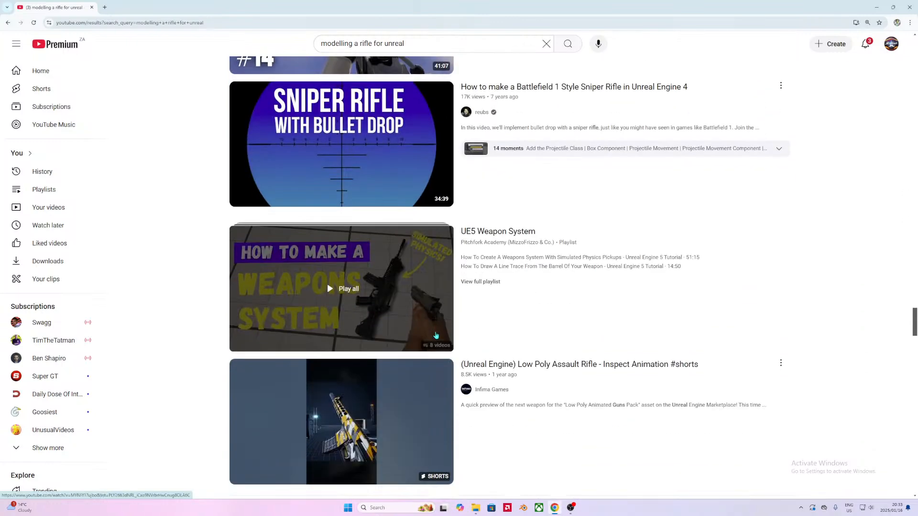
{"action": "scroll", "coordinate": [436, 335], "scroll_direction": "down", "scroll_amount": 10}
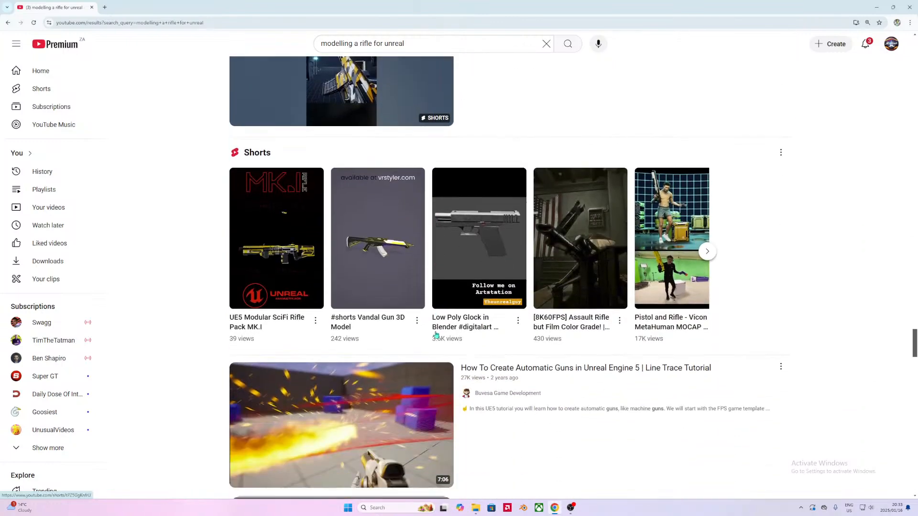
{"action": "scroll", "coordinate": [433, 340], "scroll_direction": "down", "scroll_amount": 1}
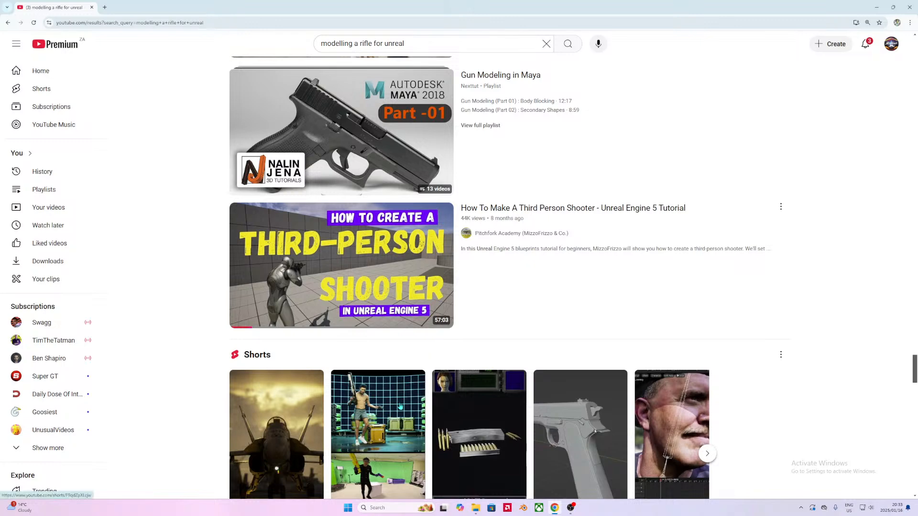
{"action": "scroll", "coordinate": [387, 406], "scroll_direction": "down", "scroll_amount": 5}
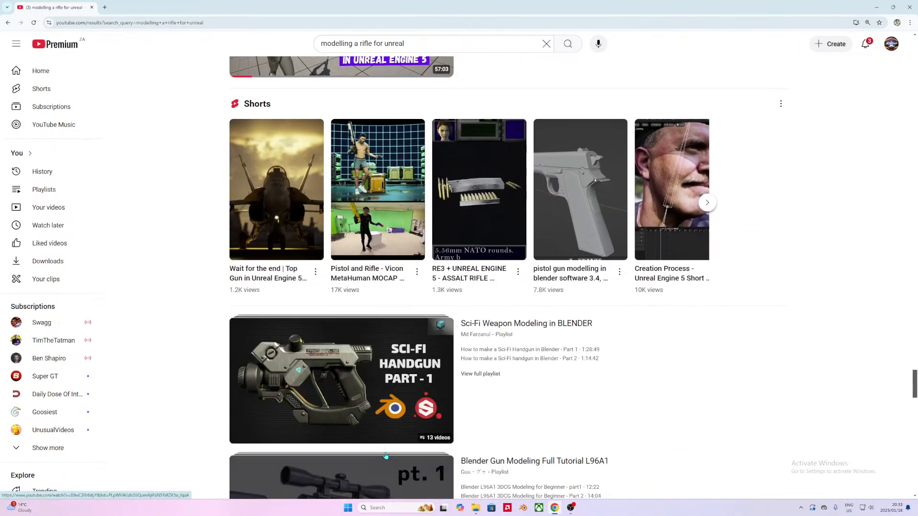
{"action": "scroll", "coordinate": [384, 456], "scroll_direction": "down", "scroll_amount": 2}
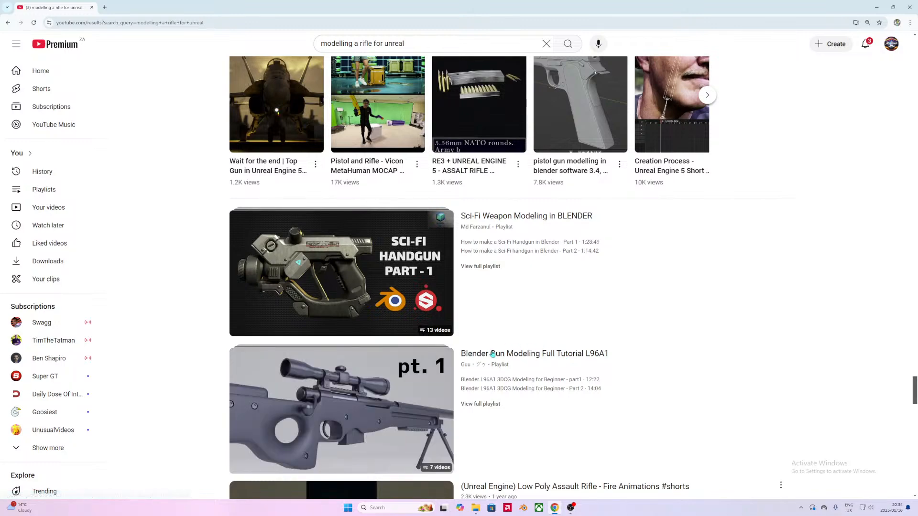
{"action": "scroll", "coordinate": [474, 400], "scroll_direction": "down", "scroll_amount": 1}
{"action": "scroll", "coordinate": [474, 400], "scroll_direction": "up", "scroll_amount": 9}
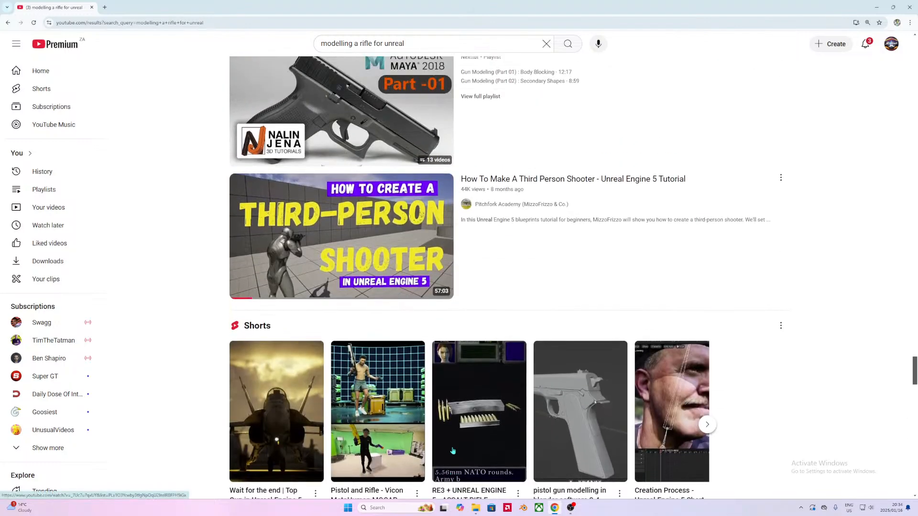
{"action": "scroll", "coordinate": [453, 451], "scroll_direction": "up", "scroll_amount": 10}
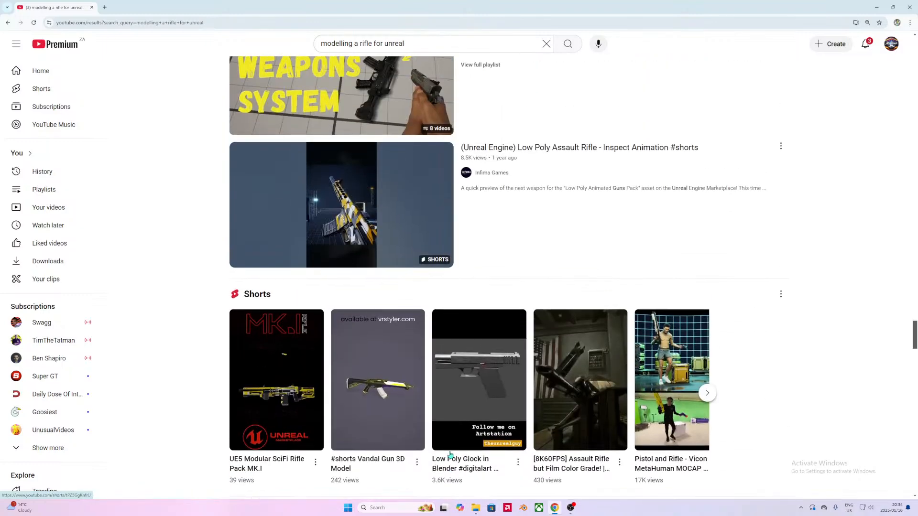
{"action": "scroll", "coordinate": [450, 454], "scroll_direction": "up", "scroll_amount": 12}
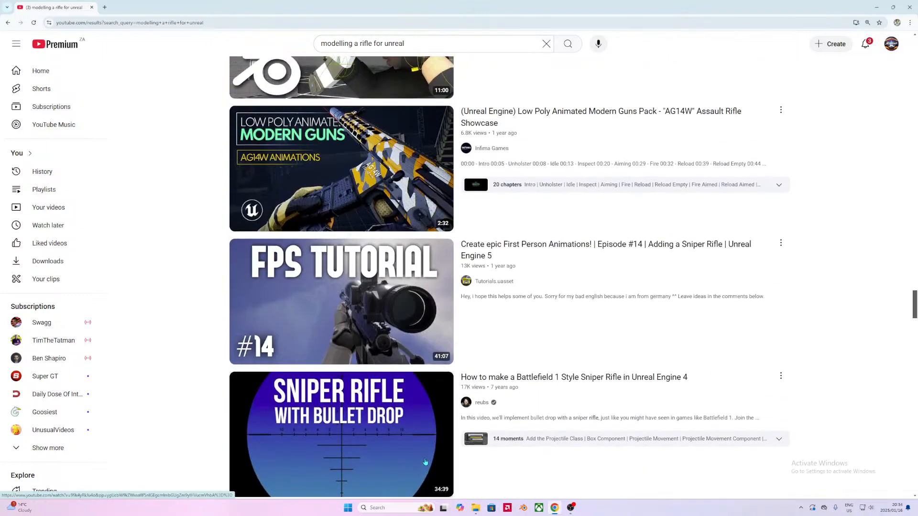
{"action": "scroll", "coordinate": [429, 461], "scroll_direction": "up", "scroll_amount": 2}
{"action": "scroll", "coordinate": [430, 458], "scroll_direction": "up", "scroll_amount": 4}
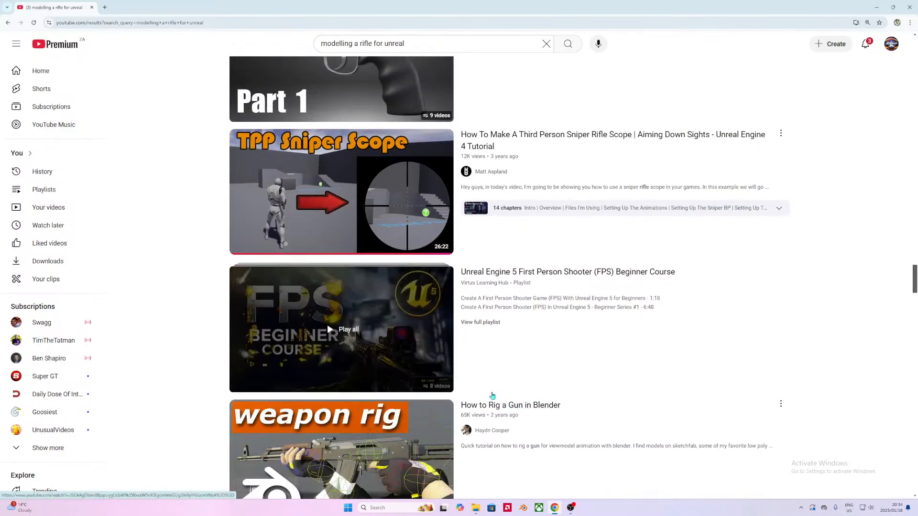
{"action": "scroll", "coordinate": [541, 433], "scroll_direction": "up", "scroll_amount": 1}
{"action": "scroll", "coordinate": [534, 435], "scroll_direction": "down", "scroll_amount": 4}
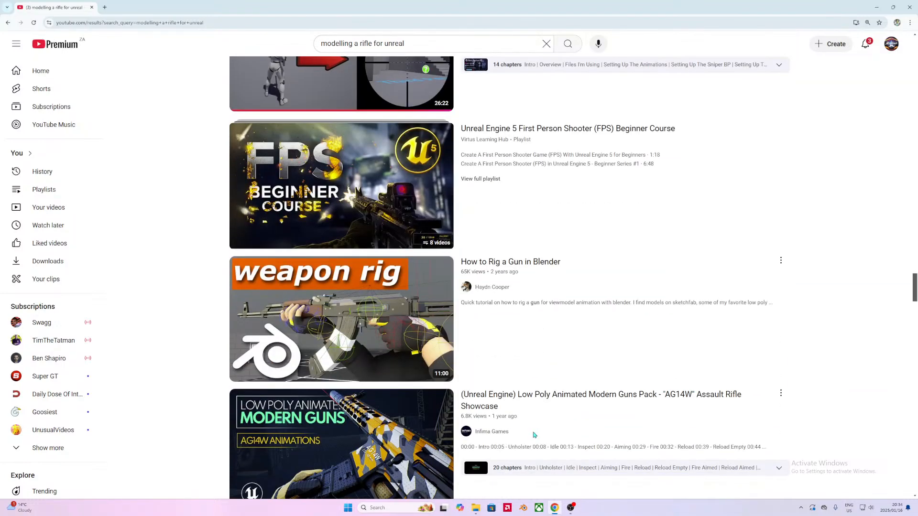
{"action": "scroll", "coordinate": [526, 436], "scroll_direction": "down", "scroll_amount": 4}
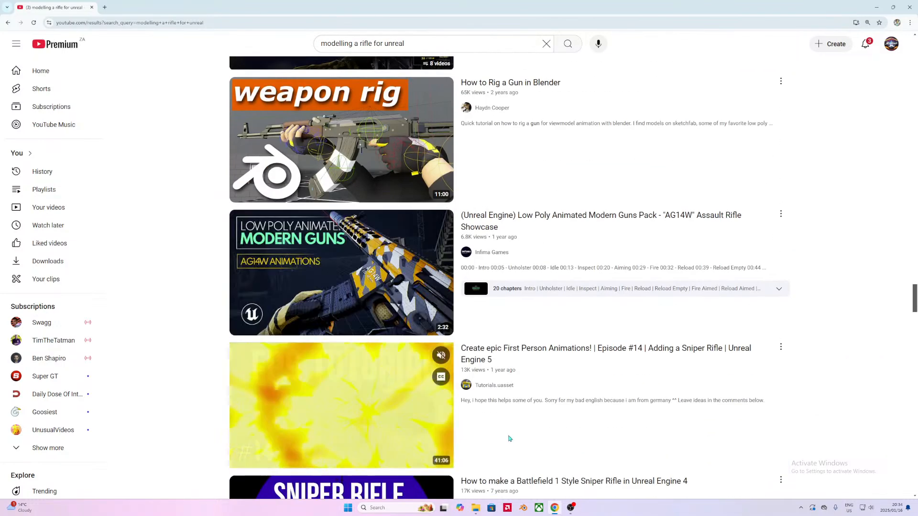
{"action": "scroll", "coordinate": [509, 439], "scroll_direction": "down", "scroll_amount": 1}
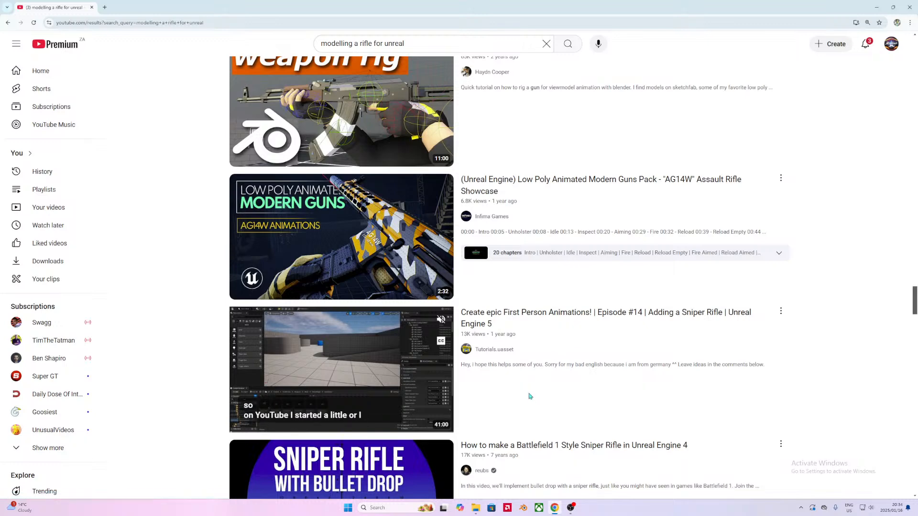
{"action": "scroll", "coordinate": [528, 396], "scroll_direction": "up", "scroll_amount": 1}
{"action": "scroll", "coordinate": [526, 401], "scroll_direction": "down", "scroll_amount": 1}
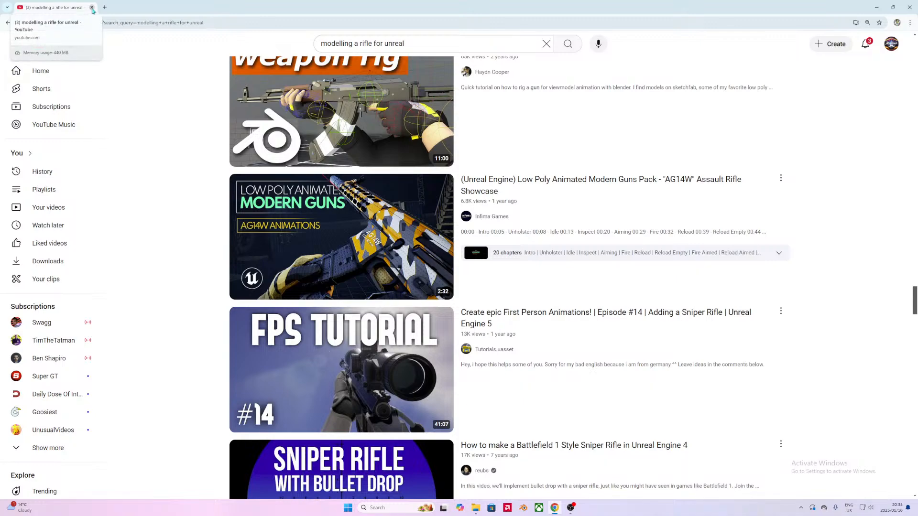
Step: Close the YouTube results page and launch Blender
{"action": "left_click", "coordinate": [92, 8]}
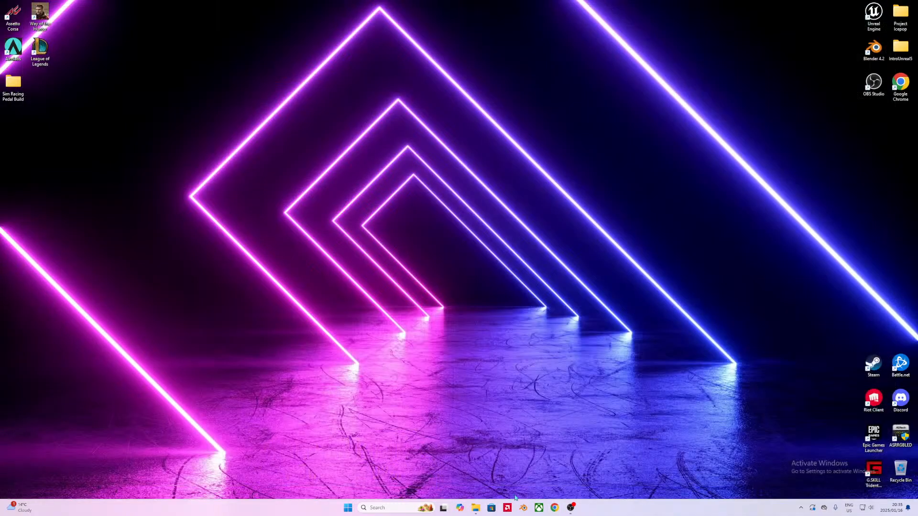
{"action": "left_click", "coordinate": [523, 509]}
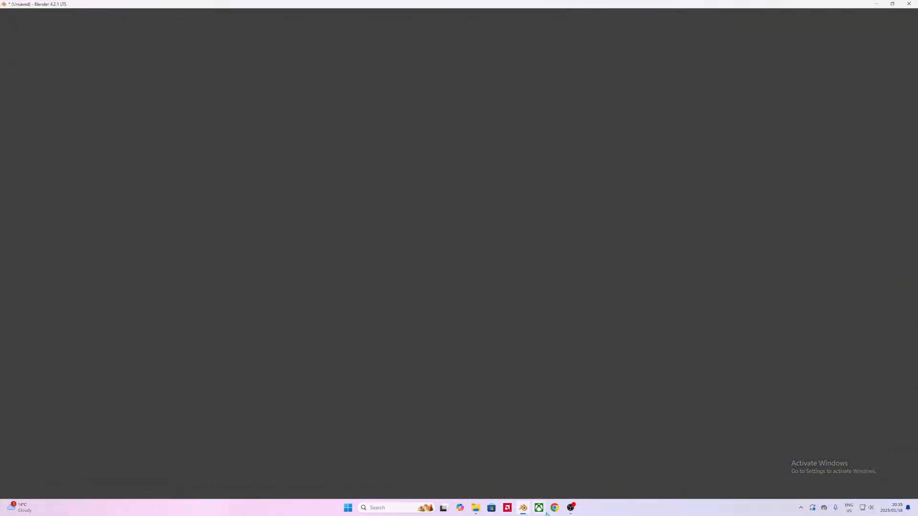
Step: Search Google Images in Chrome for "edgun leshy" and open the preview of the Classic Leshiy image from EDGUN.SHOP
{"action": "left_click", "coordinate": [554, 508]}
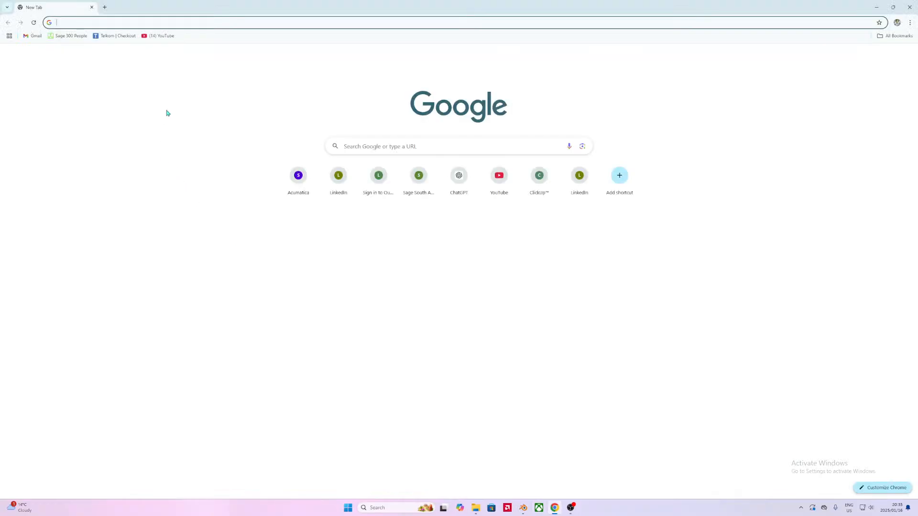
{"action": "type", "text": "ed"}
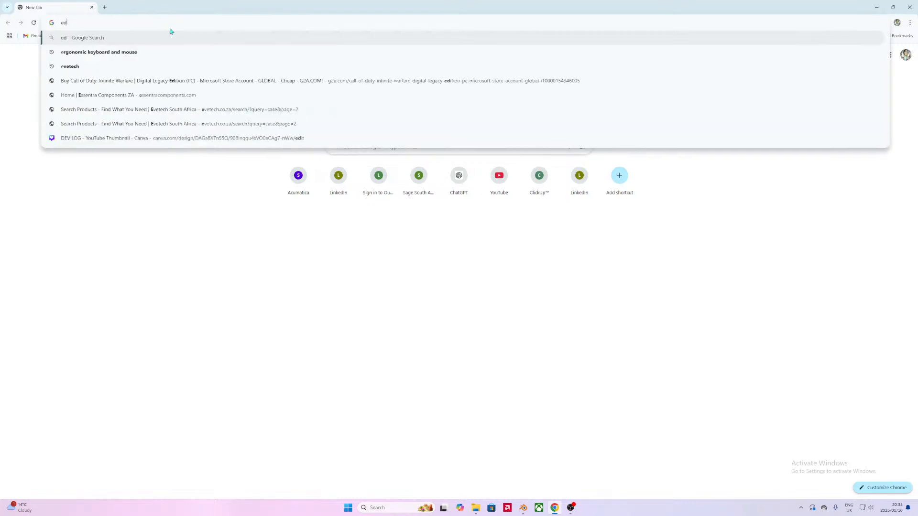
{"action": "type", "text": "gun leshy"}
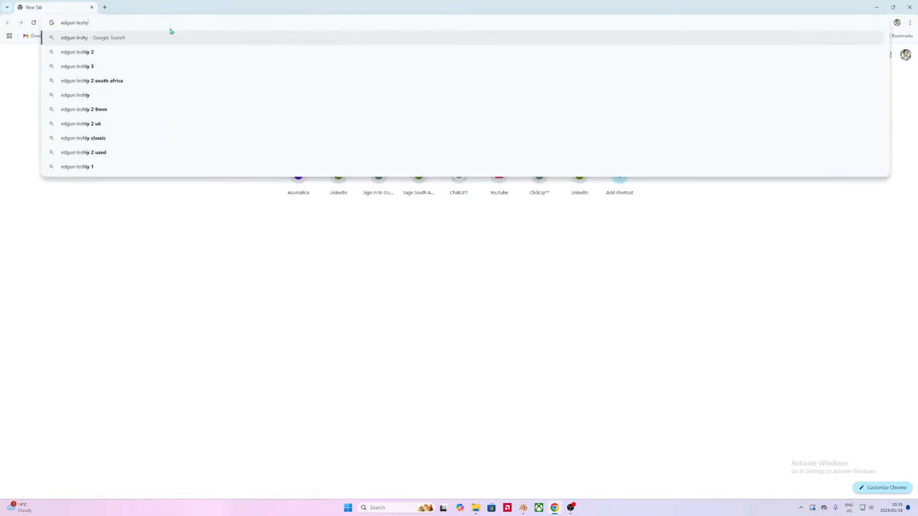
{"action": "key", "text": "Return"}
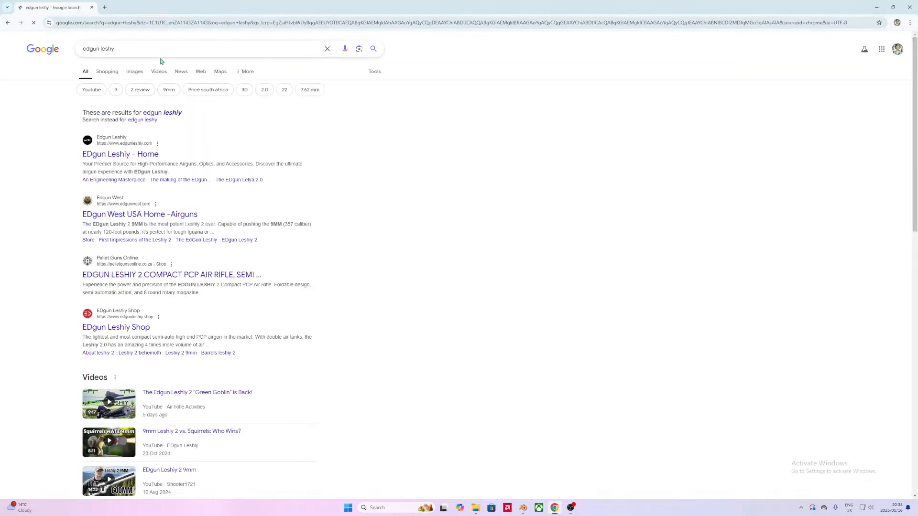
{"action": "left_click", "coordinate": [135, 72]}
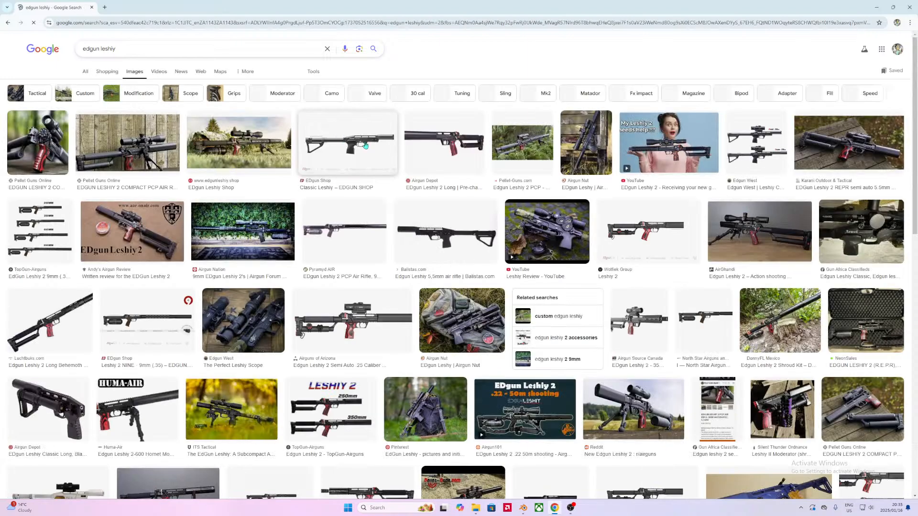
{"action": "left_click", "coordinate": [355, 153]}
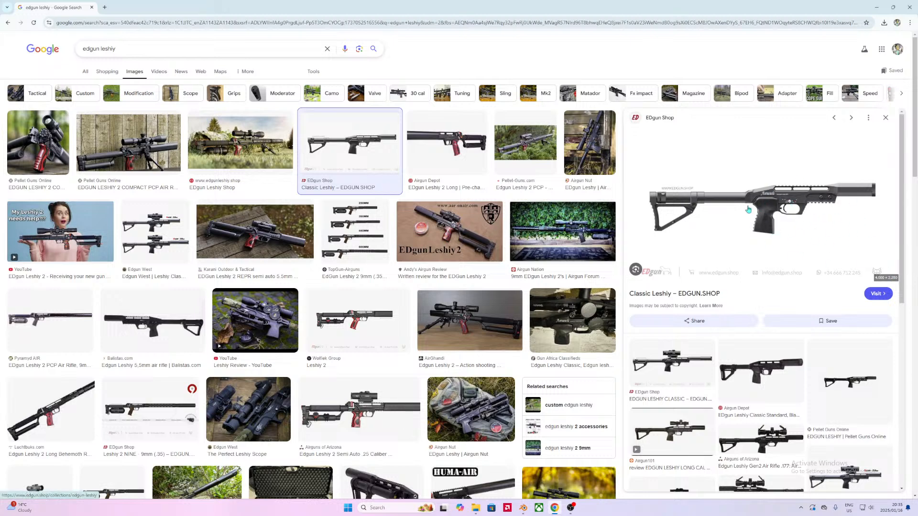
Step: Examine the Classic Leshiy preview and look through its related images for suitable rifle references
{"action": "scroll", "coordinate": [724, 233], "scroll_direction": "down", "scroll_amount": 1}
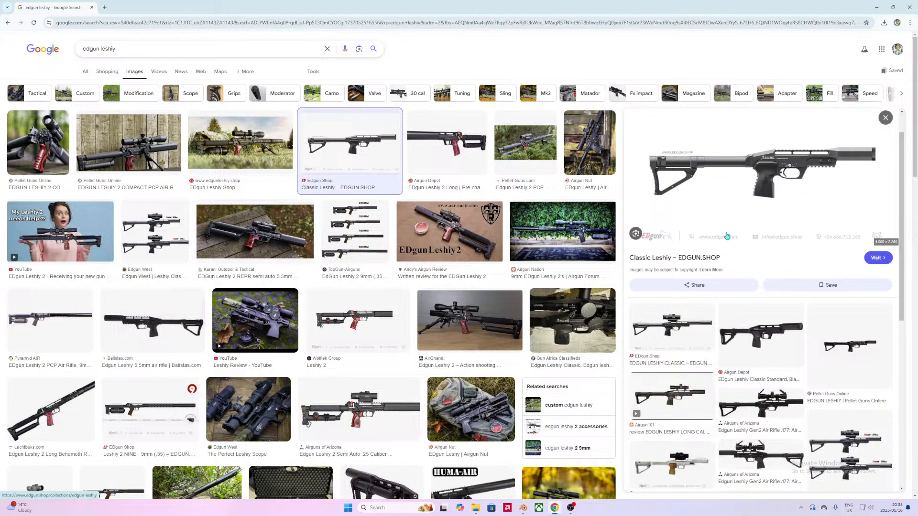
{"action": "scroll", "coordinate": [728, 237], "scroll_direction": "down", "scroll_amount": 1}
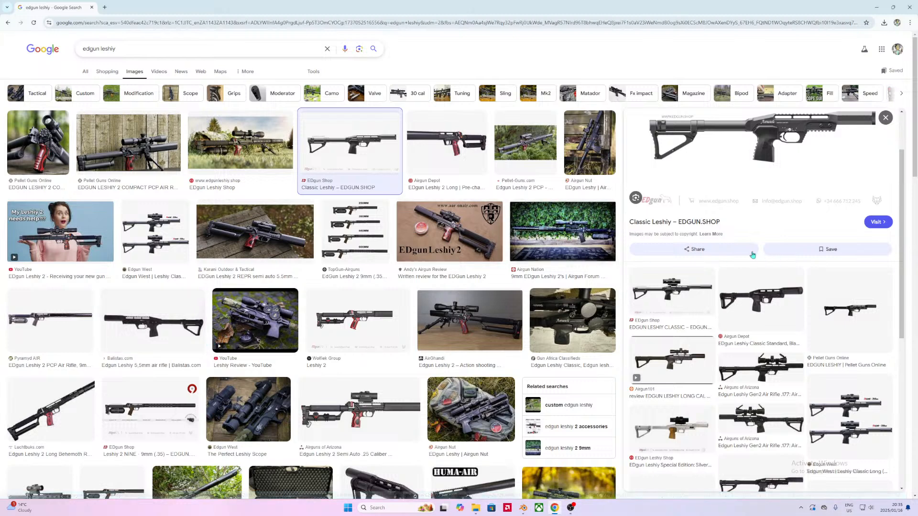
{"action": "scroll", "coordinate": [752, 259], "scroll_direction": "up", "scroll_amount": 1}
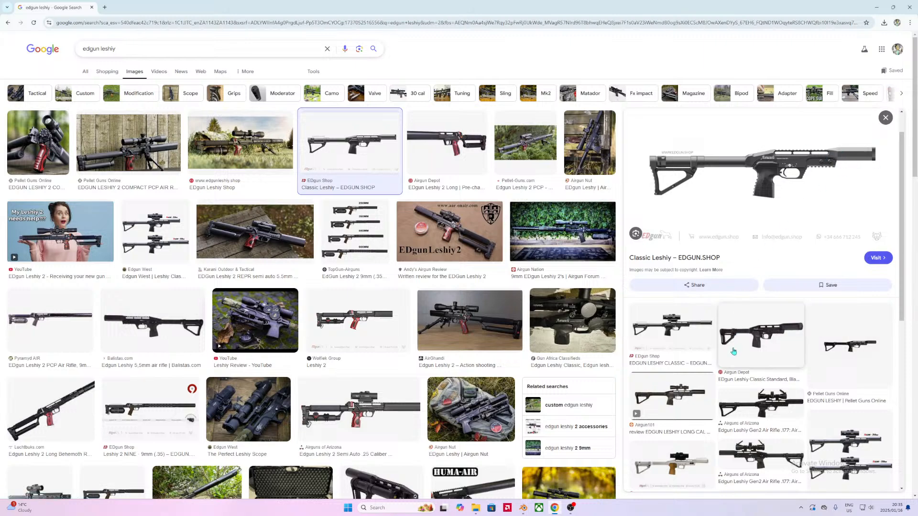
{"action": "scroll", "coordinate": [740, 322], "scroll_direction": "down", "scroll_amount": 3}
{"action": "scroll", "coordinate": [426, 385], "scroll_direction": "down", "scroll_amount": 2}
{"action": "scroll", "coordinate": [427, 385], "scroll_direction": "up", "scroll_amount": 2}
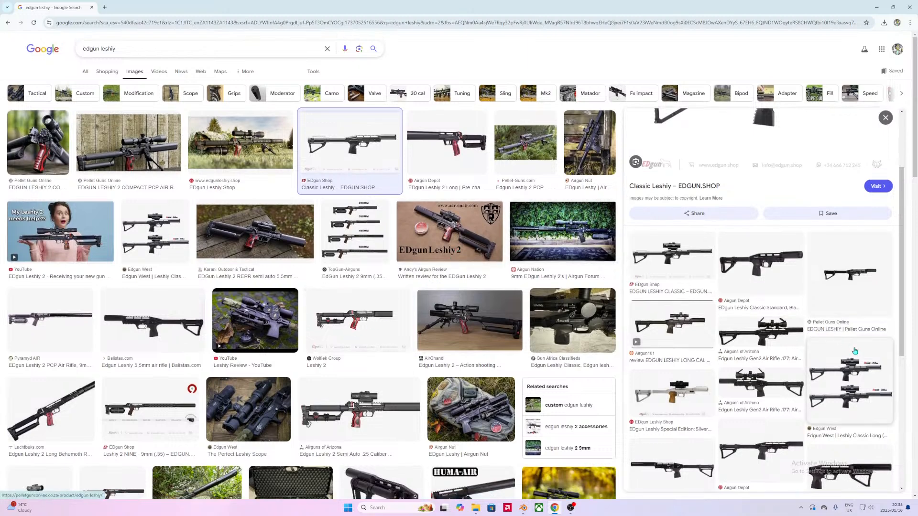
{"action": "scroll", "coordinate": [747, 326], "scroll_direction": "down", "scroll_amount": 1}
{"action": "scroll", "coordinate": [746, 326], "scroll_direction": "up", "scroll_amount": 3}
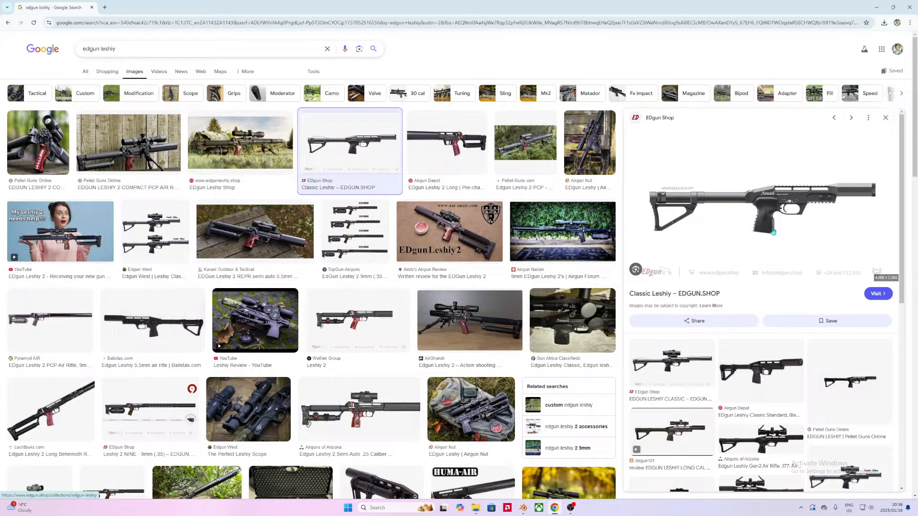
{"action": "scroll", "coordinate": [775, 232], "scroll_direction": "down", "scroll_amount": 1}
{"action": "scroll", "coordinate": [774, 232], "scroll_direction": "up", "scroll_amount": 1}
{"action": "scroll", "coordinate": [774, 233], "scroll_direction": "down", "scroll_amount": 1}
{"action": "scroll", "coordinate": [772, 234], "scroll_direction": "up", "scroll_amount": 1}
{"action": "scroll", "coordinate": [791, 258], "scroll_direction": "down", "scroll_amount": 2}
{"action": "scroll", "coordinate": [287, 300], "scroll_direction": "down", "scroll_amount": 1}
{"action": "scroll", "coordinate": [287, 300], "scroll_direction": "up", "scroll_amount": 1}
Step: Preview the Pyramyd AIR Leshiy 2 and Airgun Nut Leshiy images, and look further through the image results
{"action": "left_click", "coordinate": [72, 318]}
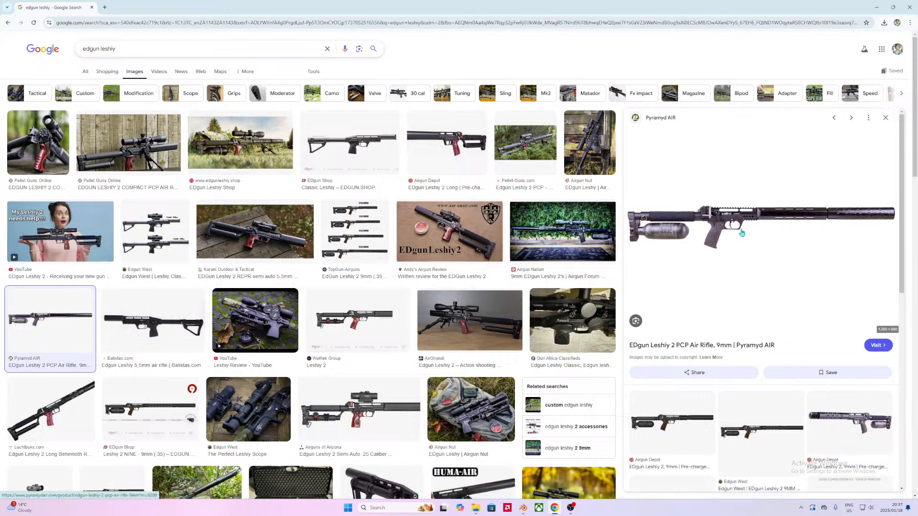
{"action": "scroll", "coordinate": [256, 232], "scroll_direction": "down", "scroll_amount": 1}
{"action": "scroll", "coordinate": [257, 233], "scroll_direction": "up", "scroll_amount": 1}
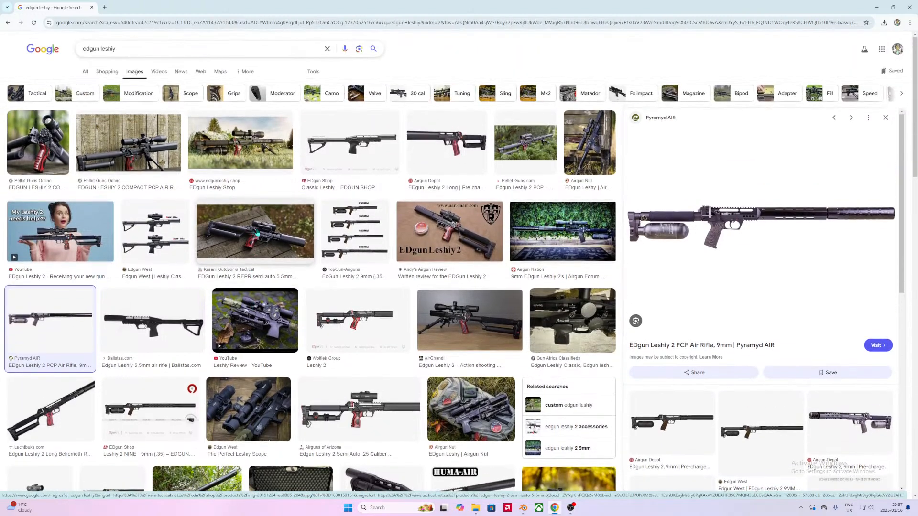
{"action": "left_click", "coordinate": [590, 149]}
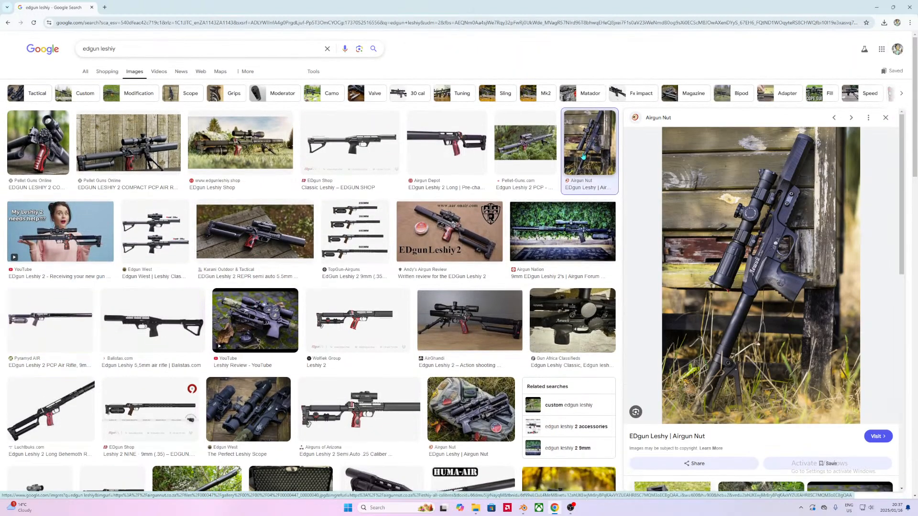
{"action": "scroll", "coordinate": [445, 368], "scroll_direction": "down", "scroll_amount": 3}
{"action": "scroll", "coordinate": [443, 367], "scroll_direction": "down", "scroll_amount": 2}
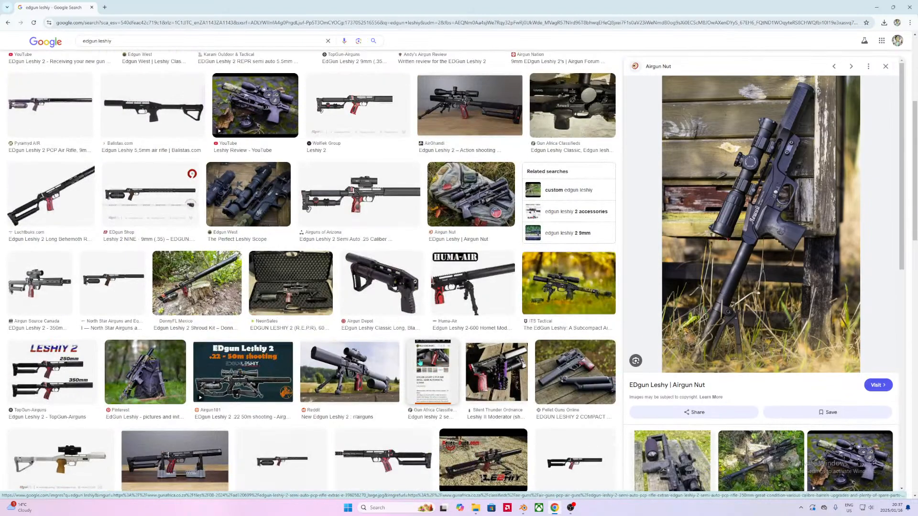
{"action": "scroll", "coordinate": [175, 314], "scroll_direction": "down", "scroll_amount": 3}
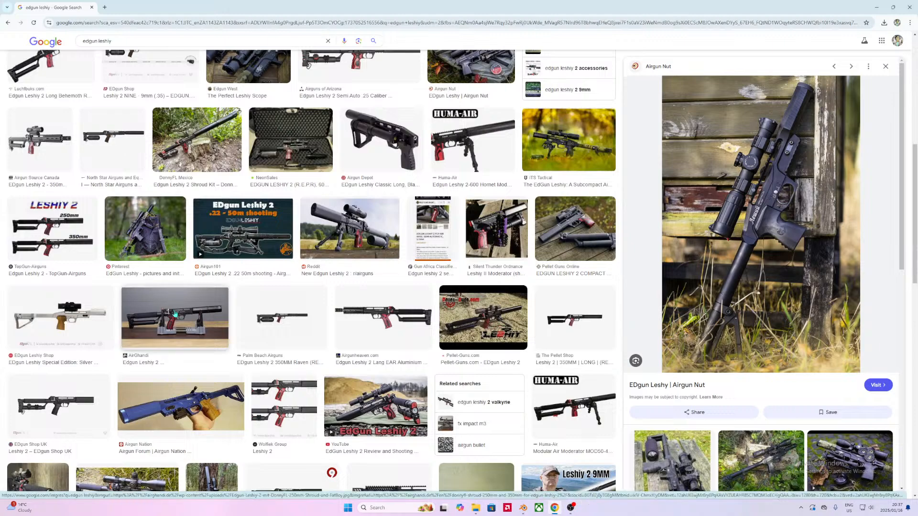
{"action": "scroll", "coordinate": [176, 314], "scroll_direction": "down", "scroll_amount": 4}
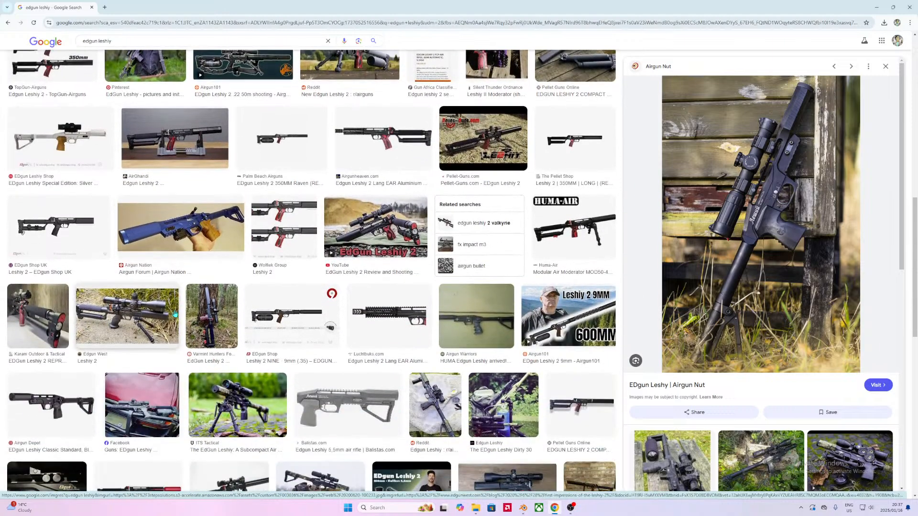
Step: Save the Leshiy 2 image from EDgun Shop UK into the Project Icepop > Starter Rifle > Ref Images folder
{"action": "left_click", "coordinate": [35, 238]}
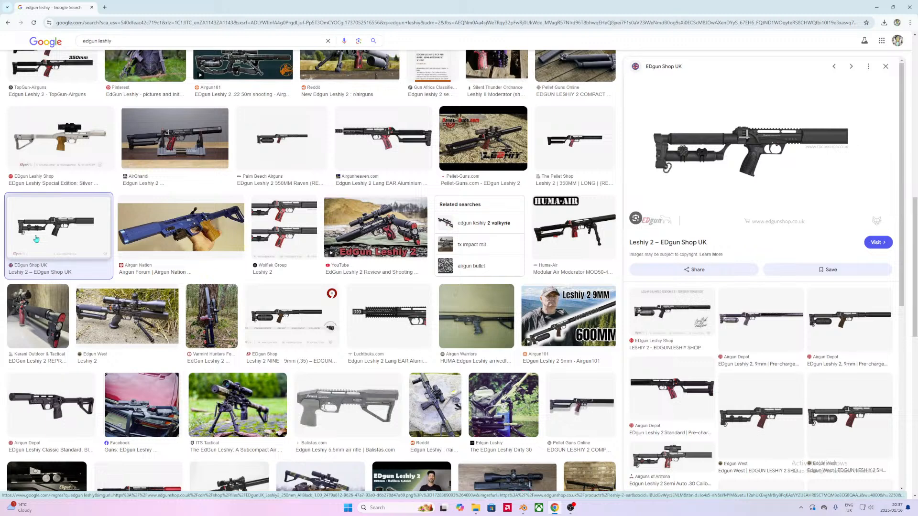
{"action": "right_click", "coordinate": [775, 191]}
{"action": "left_click", "coordinate": [809, 286]}
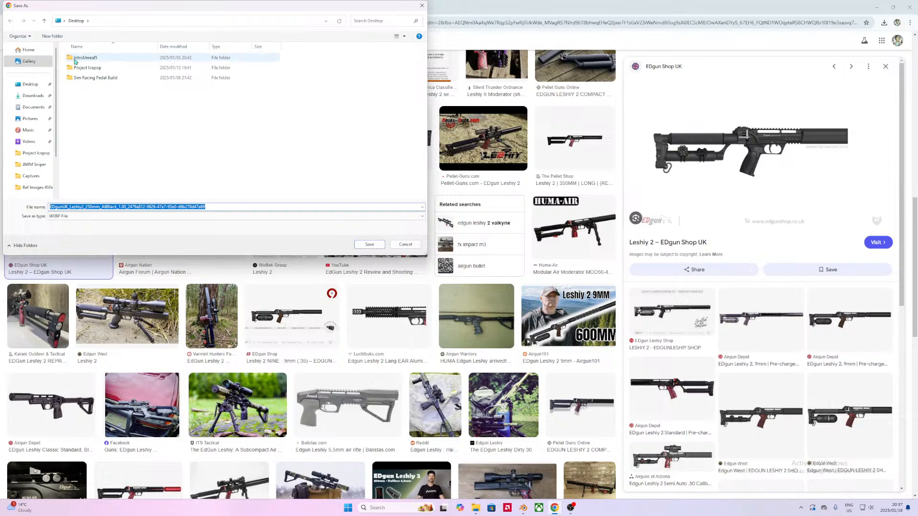
{"action": "double_click", "coordinate": [107, 68]}
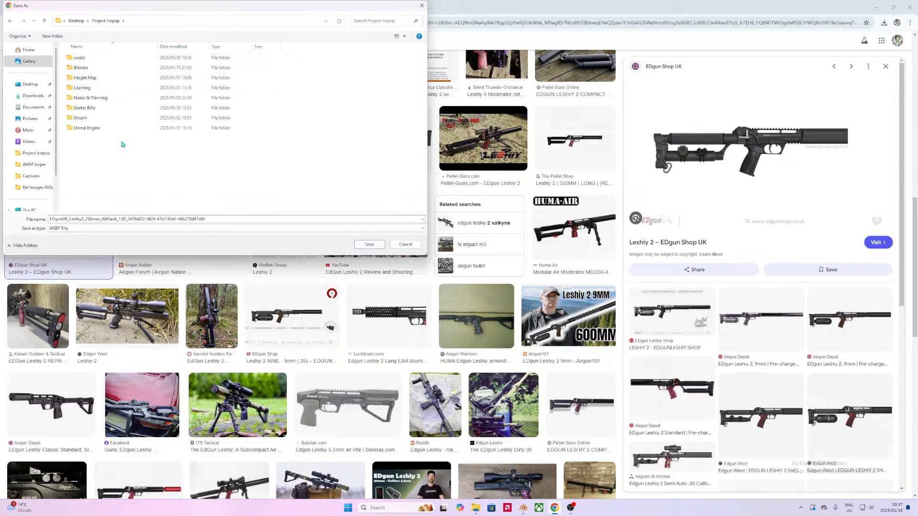
{"action": "double_click", "coordinate": [103, 109]}
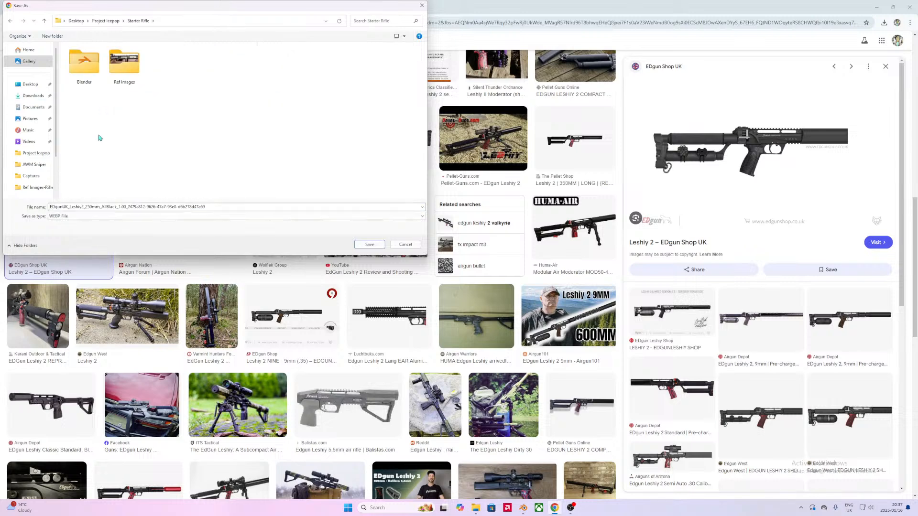
{"action": "double_click", "coordinate": [125, 77]}
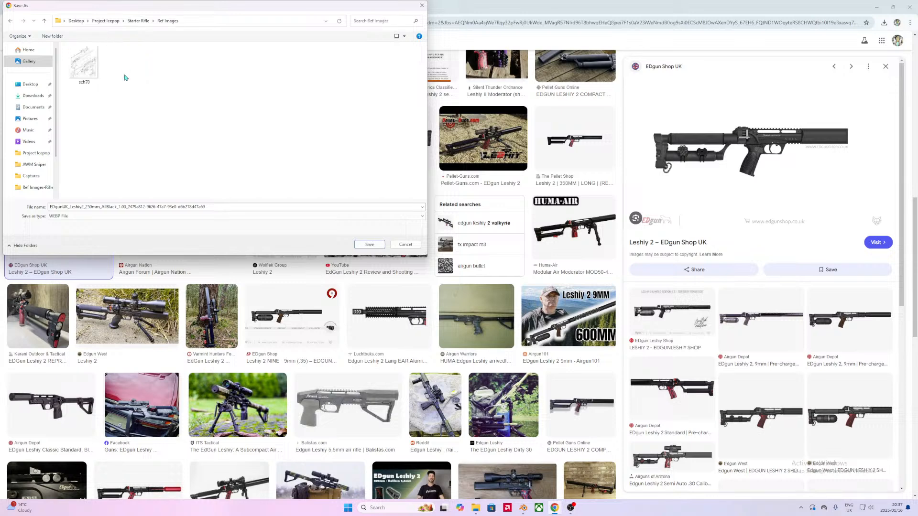
{"action": "left_click", "coordinate": [369, 244]}
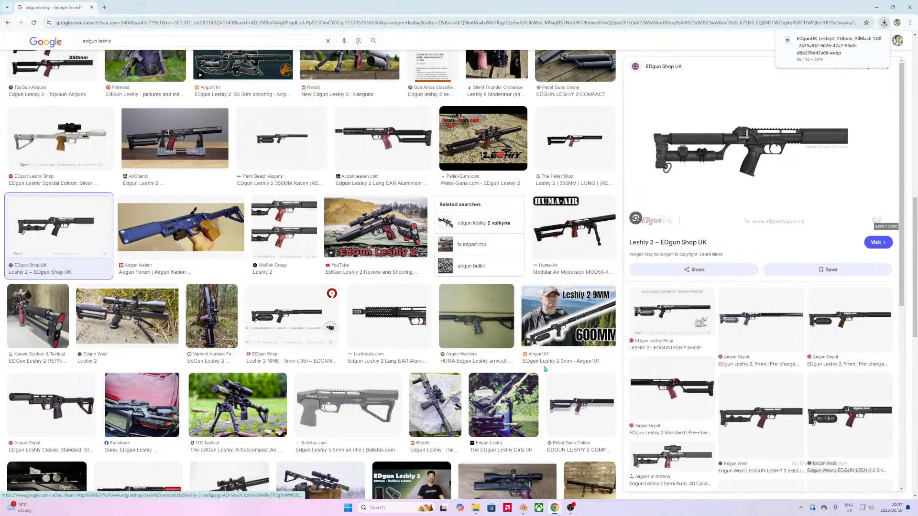
Step: Save the related EDgun Leshiy 2 9mm image from Airgun Depot into the Ref Images folder
{"action": "left_click", "coordinate": [871, 343]}
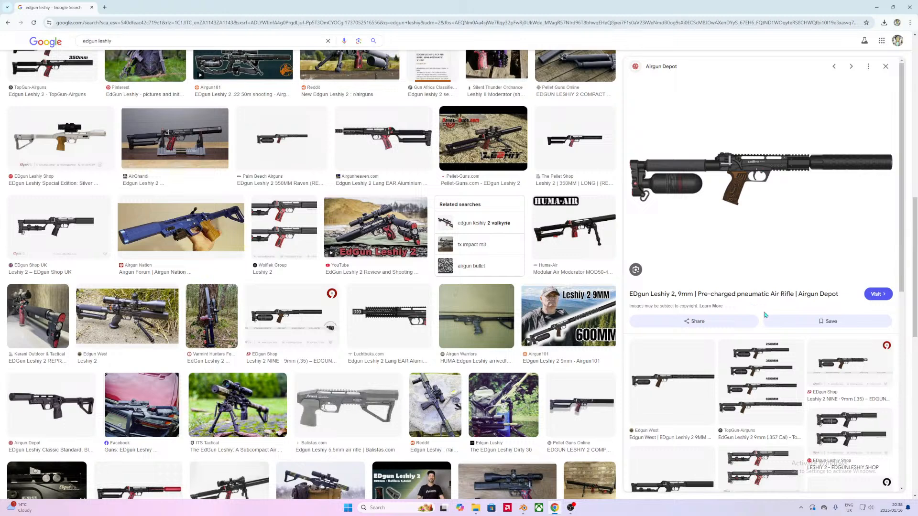
{"action": "right_click", "coordinate": [726, 206]}
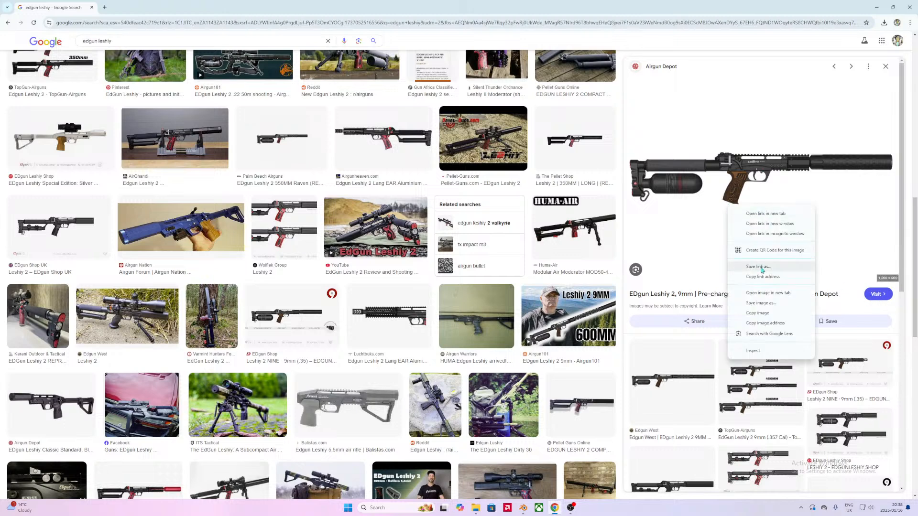
{"action": "left_click", "coordinate": [768, 304]}
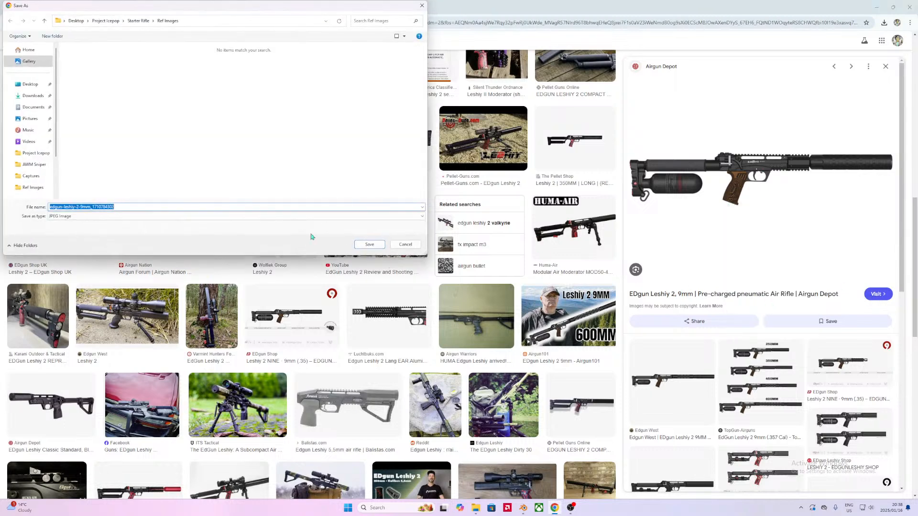
{"action": "left_click", "coordinate": [369, 245]}
Step: Preview the Leshiy 2 NINE and TopGun-Airguns barrel-length images, and try to visit the TopGun-Airguns source page
{"action": "scroll", "coordinate": [427, 367], "scroll_direction": "down", "scroll_amount": 4}
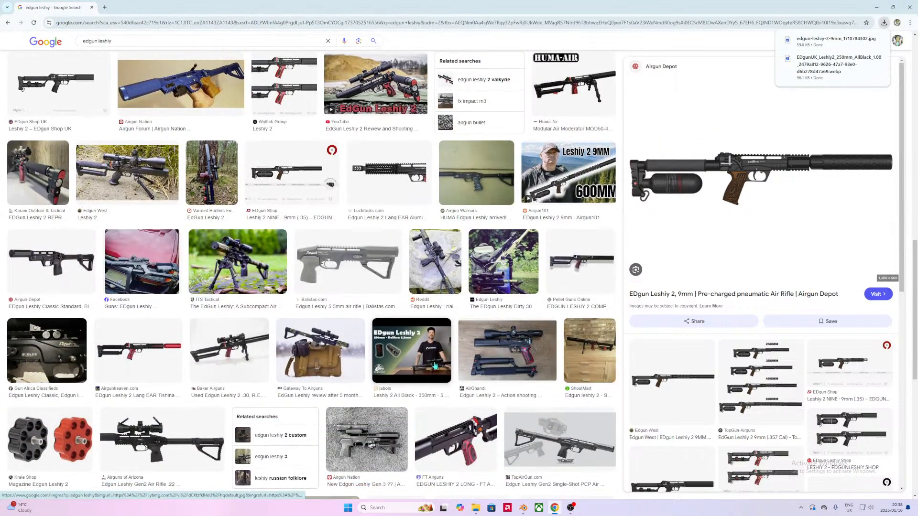
{"action": "scroll", "coordinate": [398, 353], "scroll_direction": "down", "scroll_amount": 1}
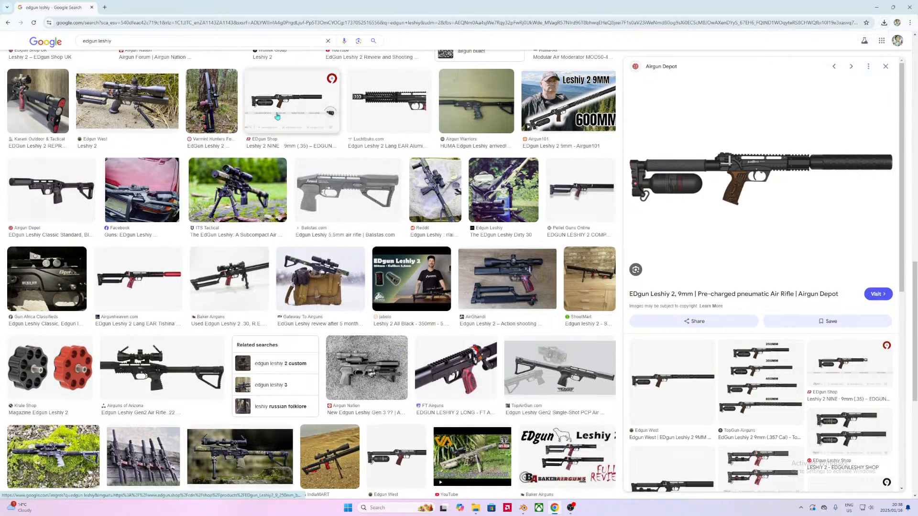
{"action": "left_click", "coordinate": [292, 101]}
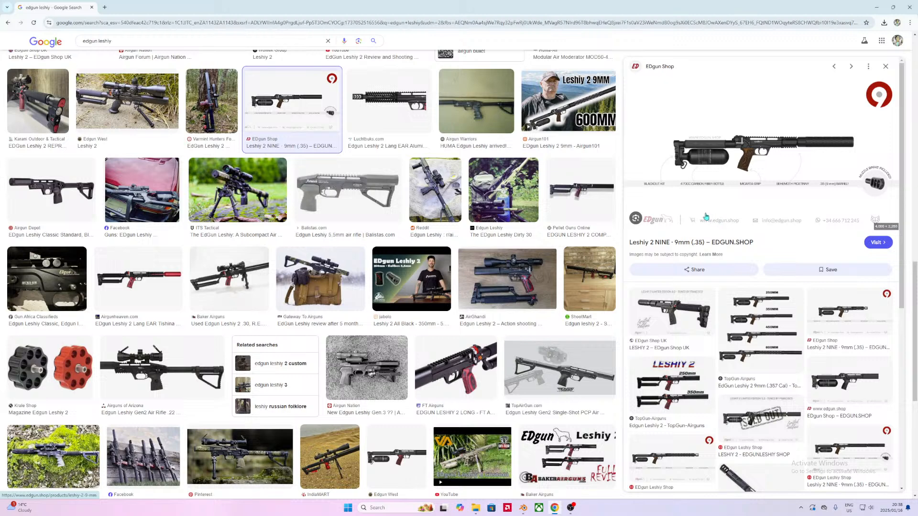
{"action": "left_click", "coordinate": [760, 329]}
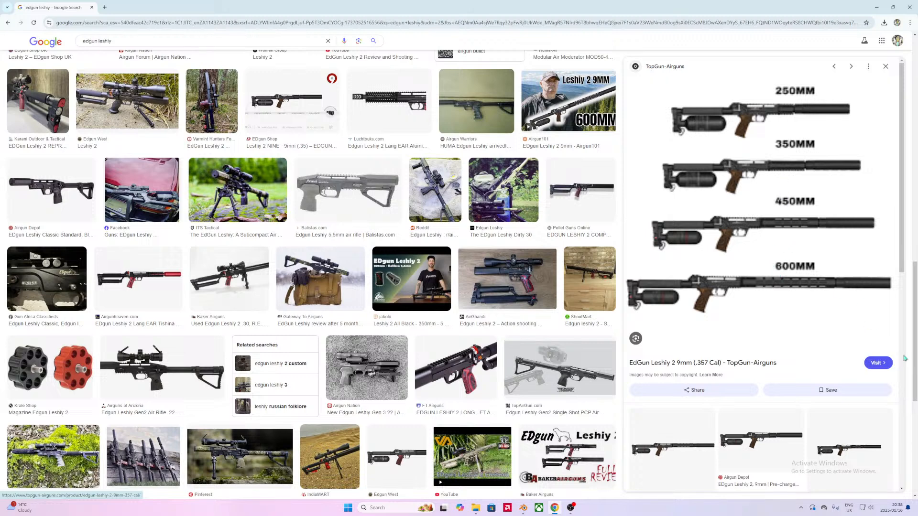
{"action": "left_click", "coordinate": [819, 274]}
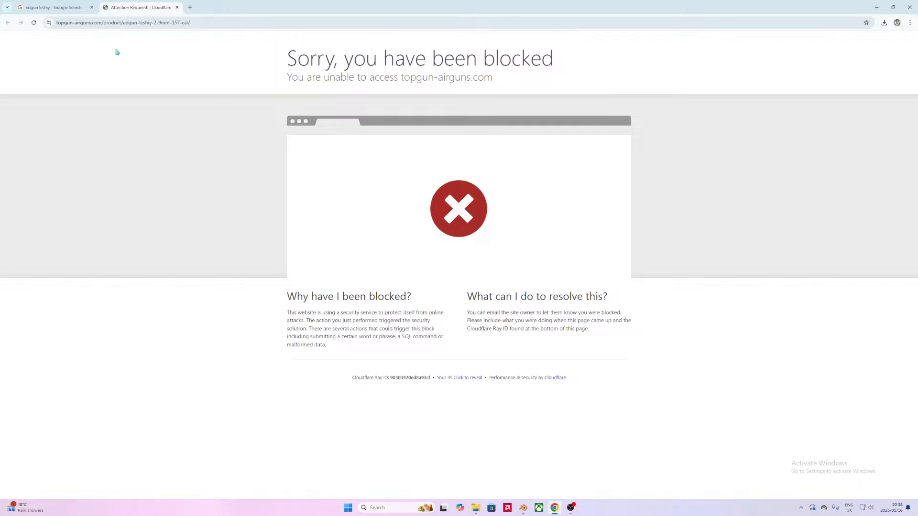
{"action": "left_click", "coordinate": [177, 7]}
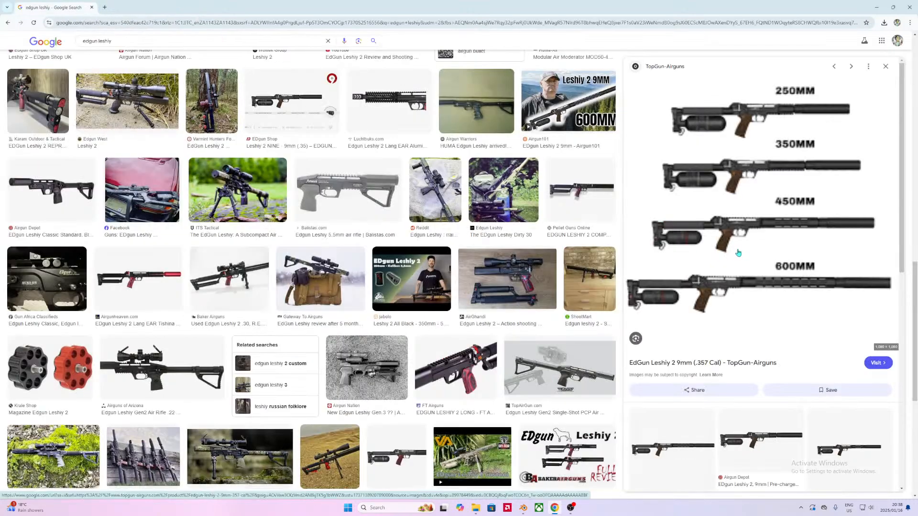
Step: Compare the related Leshiy 2 previews from Airgun Depot, EDgun Shop and Edgun Leshiy, and visit the Edgun Leshiy image's source page
{"action": "left_click", "coordinate": [766, 448]}
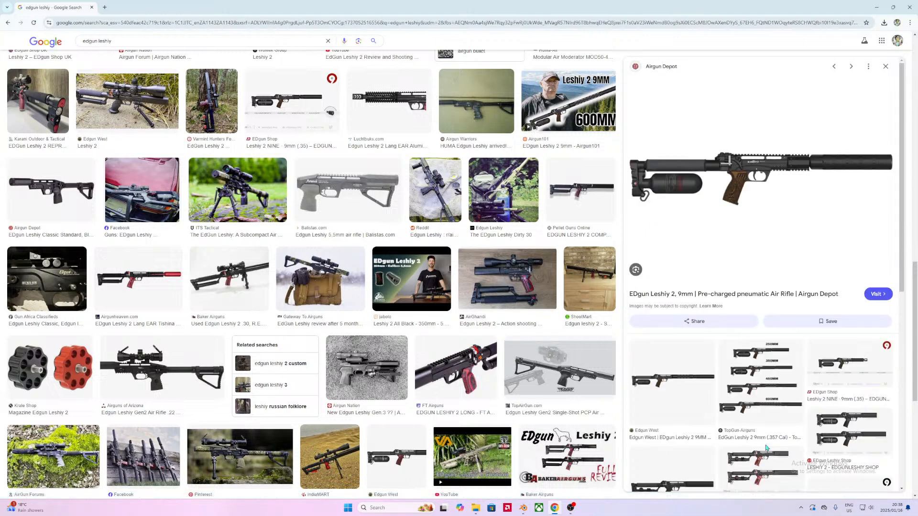
{"action": "left_click", "coordinate": [865, 371]}
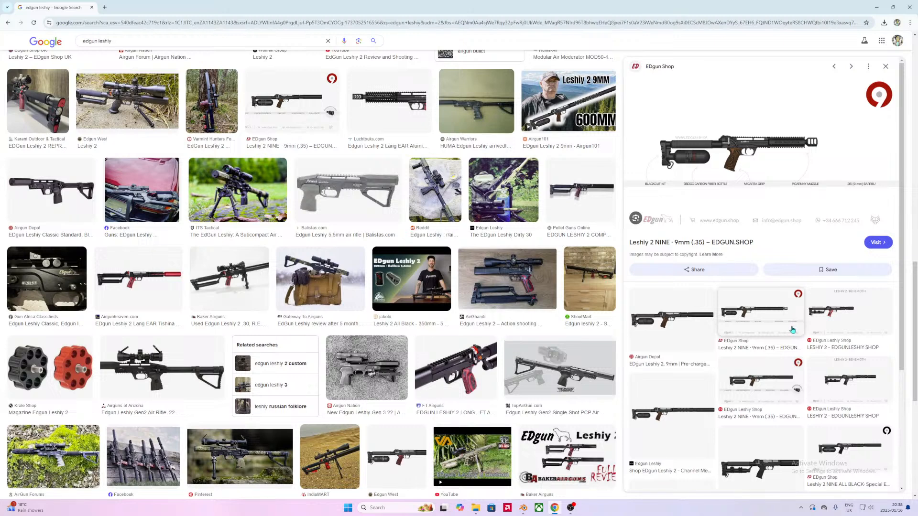
{"action": "left_click", "coordinate": [693, 425]}
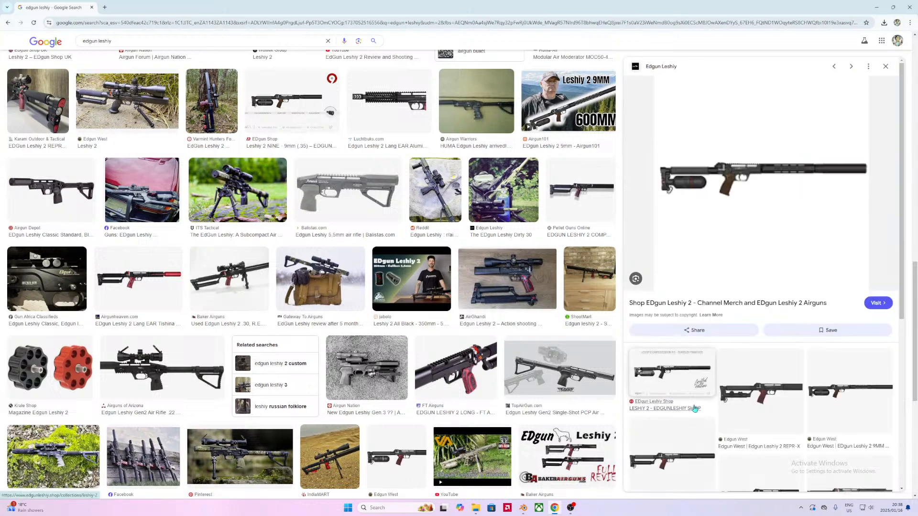
{"action": "right_click", "coordinate": [785, 223]}
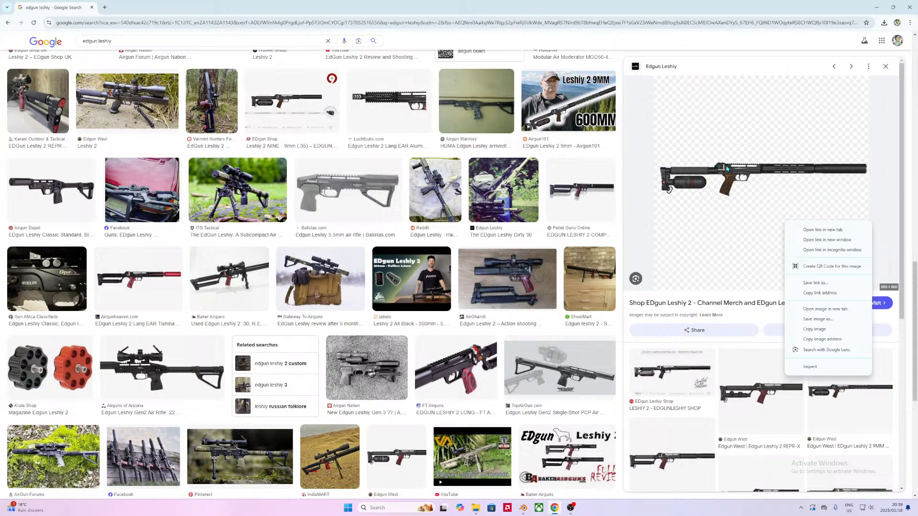
{"action": "left_click", "coordinate": [709, 237]}
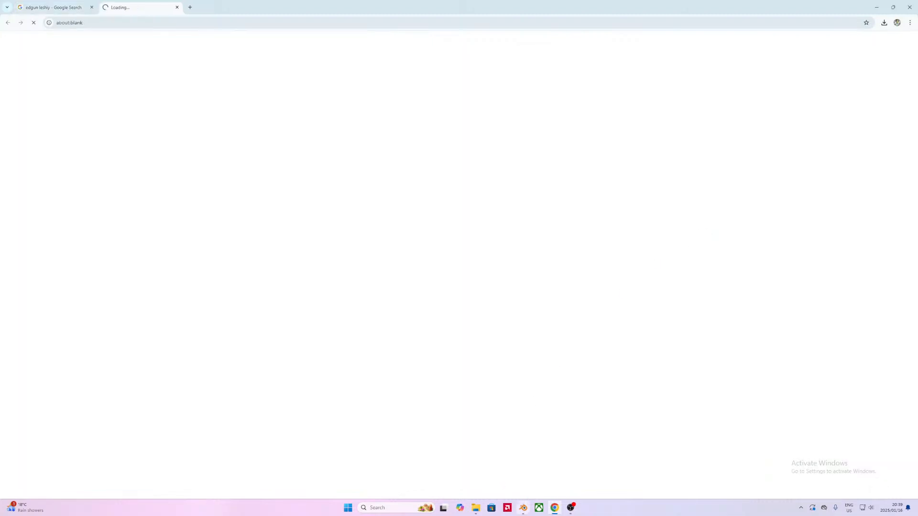
Step: Switch to Blender and delete the default camera, cube and light in the right orthographic view
{"action": "left_click", "coordinate": [524, 507]}
{"action": "left_click", "coordinate": [587, 201]}
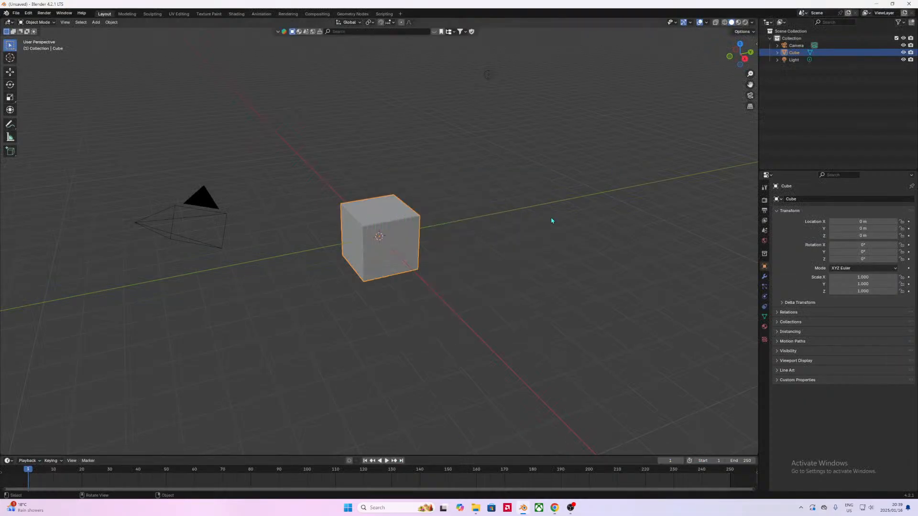
{"action": "left_click", "coordinate": [744, 58]}
{"action": "scroll", "coordinate": [526, 248], "scroll_direction": "down", "scroll_amount": 3}
{"action": "scroll", "coordinate": [446, 332], "scroll_direction": "up", "scroll_amount": 4}
{"action": "key", "text": "a"}
{"action": "key", "text": "x"}
{"action": "left_click", "coordinate": [452, 322]}
Step: Set the scene's unit scale to 0.1 and its length unit to Centimeters
{"action": "scroll", "coordinate": [373, 204], "scroll_direction": "up", "scroll_amount": 5}
{"action": "middle_click_drag", "start_coordinate": [398, 214], "coordinate": [402, 249], "text": "shift"}
{"action": "left_click", "coordinate": [779, 238]}
{"action": "left_click", "coordinate": [877, 259]}
{"action": "type", "text": "0.1"}
{"action": "key", "text": "Return"}
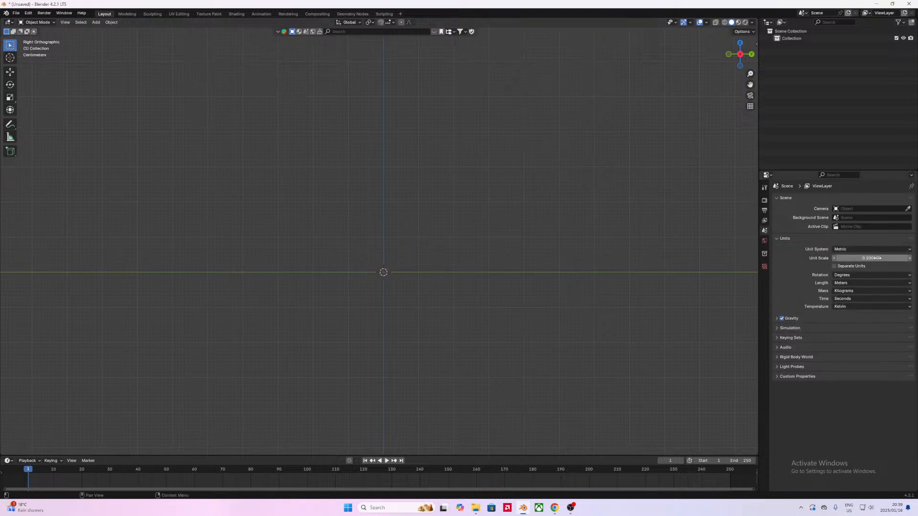
{"action": "left_click", "coordinate": [860, 284]}
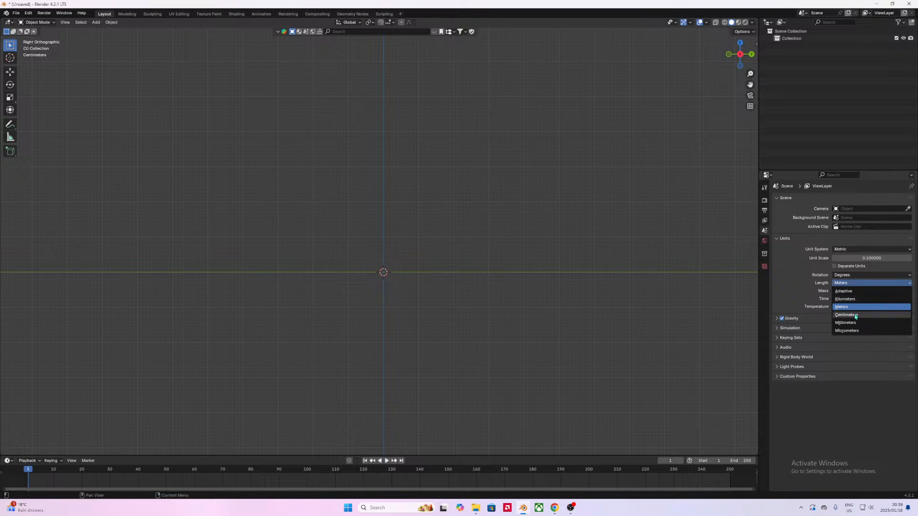
{"action": "left_click", "coordinate": [853, 309]}
Step: Set the viewport overlay grid scale to 0.1
{"action": "left_click", "coordinate": [707, 23]}
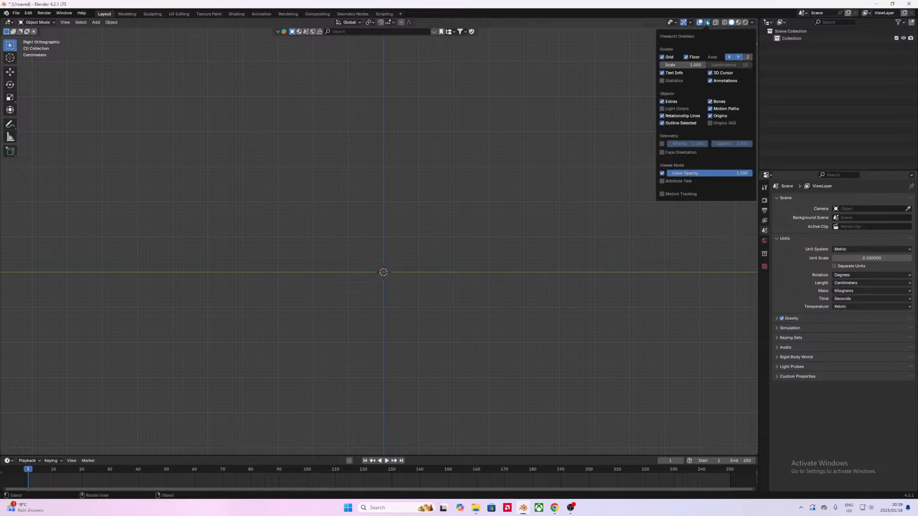
{"action": "left_click", "coordinate": [688, 66]}
{"action": "type", "text": "0.1"}
{"action": "key", "text": "Return"}
{"action": "middle_click_drag", "start_coordinate": [395, 225], "coordinate": [385, 268]}
{"action": "left_click", "coordinate": [739, 61]}
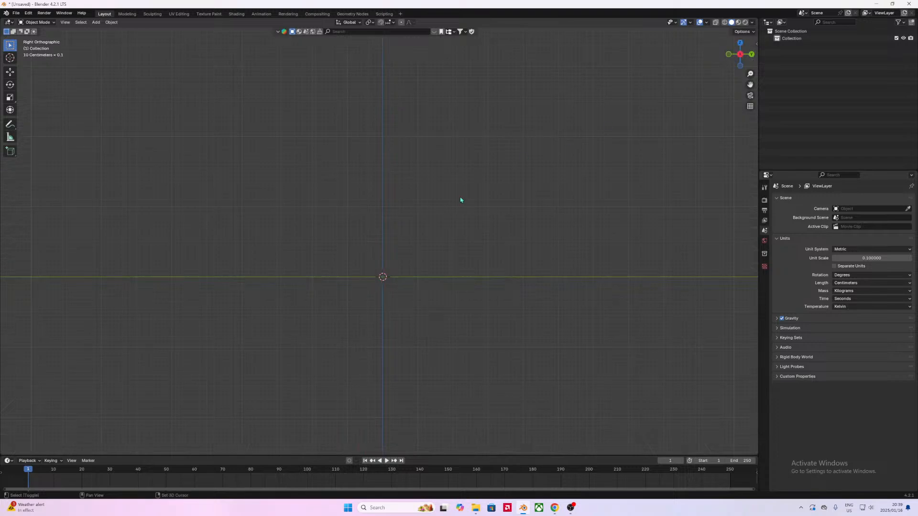
Step: Add edgun-leshiy-2-9mm_1710784302.jpg from Project Icepop's Starter Rifle Ref Images folder as a background image
{"action": "key", "text": "shift+a"}
{"action": "mouse_move", "coordinate": [428, 308]}
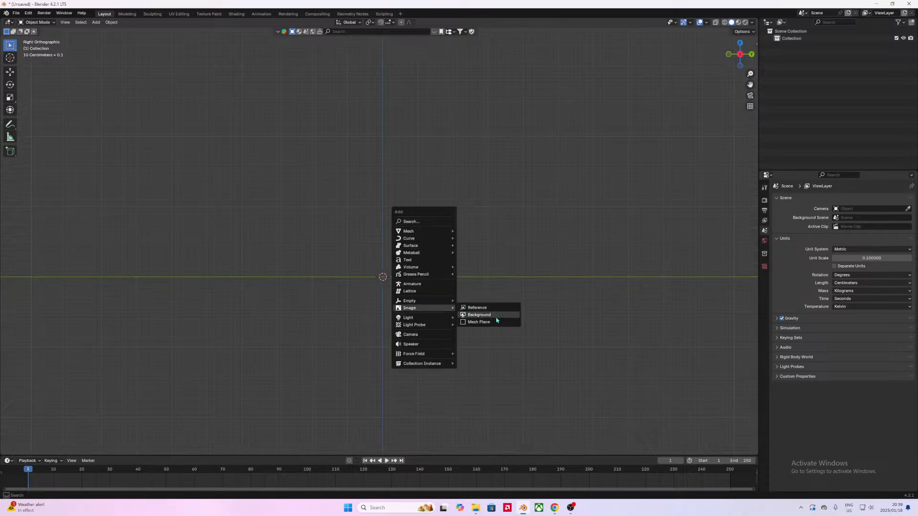
{"action": "left_click", "coordinate": [492, 314]}
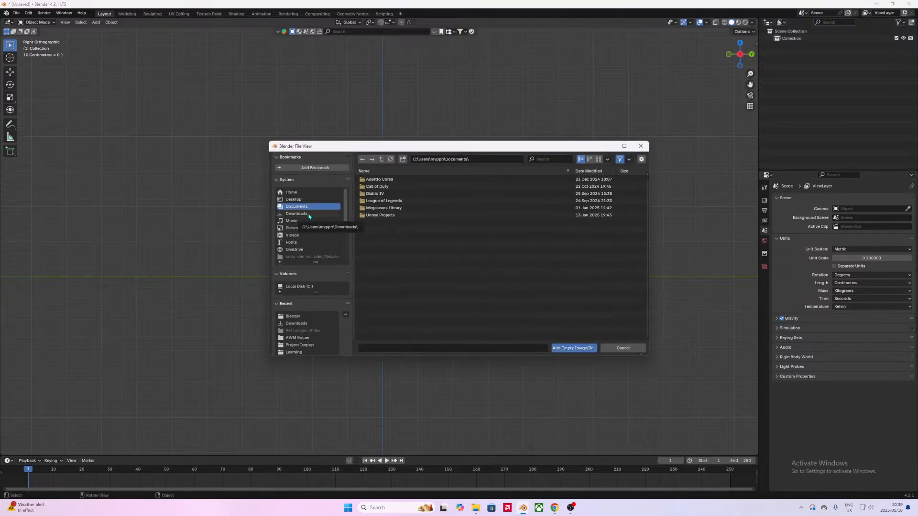
{"action": "left_click", "coordinate": [302, 199]}
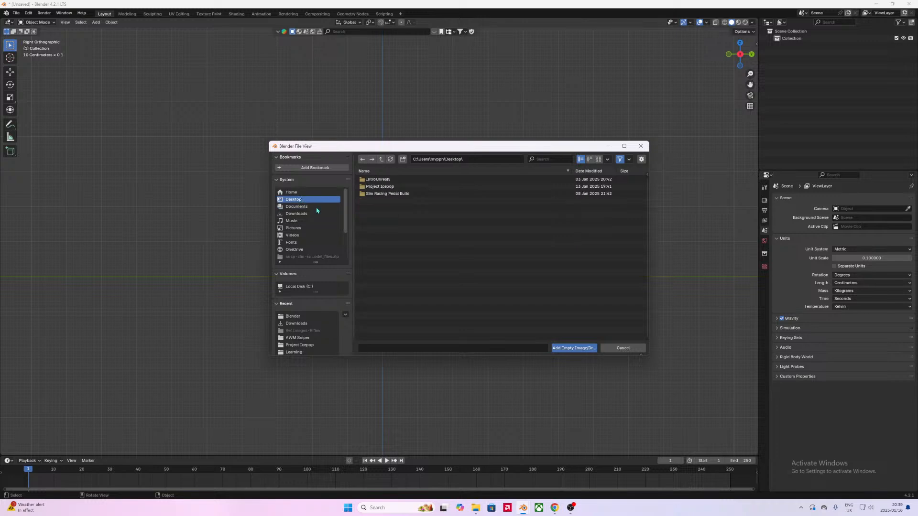
{"action": "double_click", "coordinate": [379, 186]}
{"action": "double_click", "coordinate": [386, 218]}
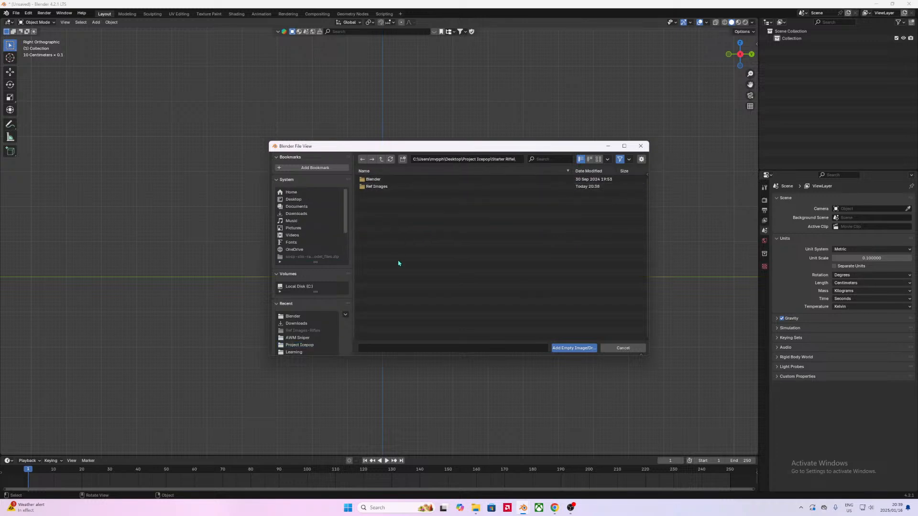
{"action": "double_click", "coordinate": [376, 187]}
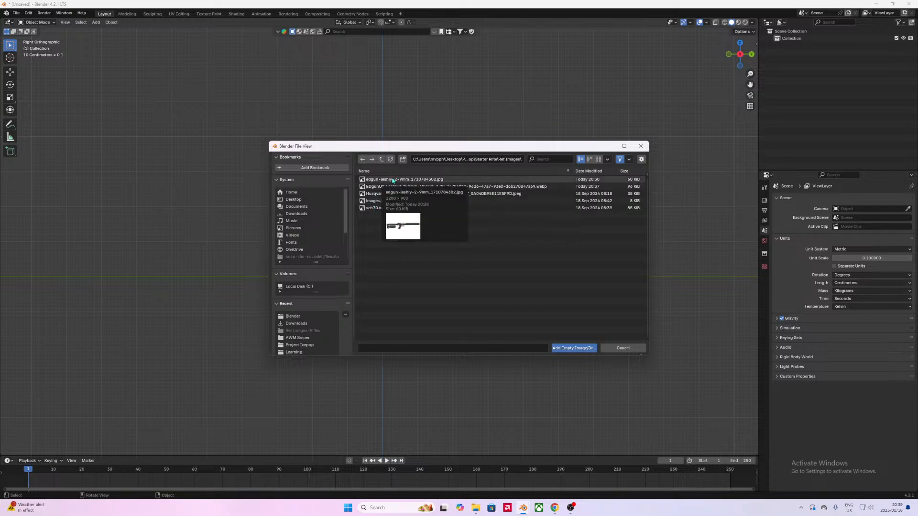
{"action": "double_click", "coordinate": [392, 181]}
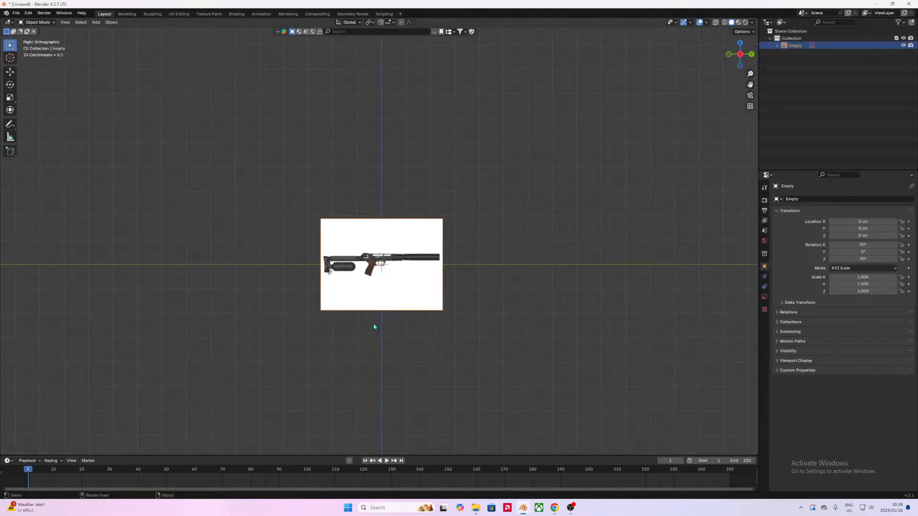
Step: Scale the rifle background image up to about 1.86, display the viewport's transform values, and deselect the image
{"action": "scroll", "coordinate": [374, 327], "scroll_direction": "up", "scroll_amount": 9}
{"action": "middle_click_drag", "start_coordinate": [435, 317], "coordinate": [438, 304], "text": "shift"}
{"action": "key", "text": "s"}
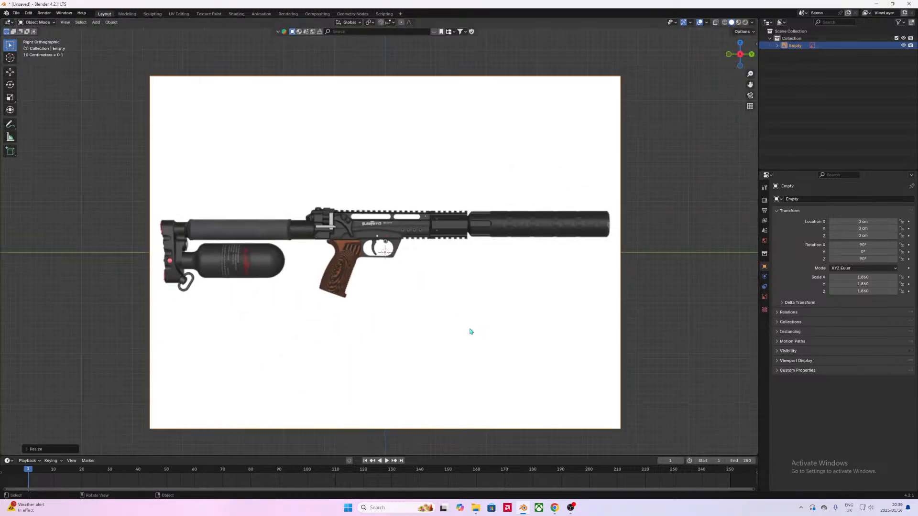
{"action": "left_click", "coordinate": [463, 357]}
{"action": "scroll", "coordinate": [463, 357], "scroll_direction": "down", "scroll_amount": 3}
{"action": "middle_click_drag", "start_coordinate": [459, 359], "coordinate": [457, 370], "text": "shift"}
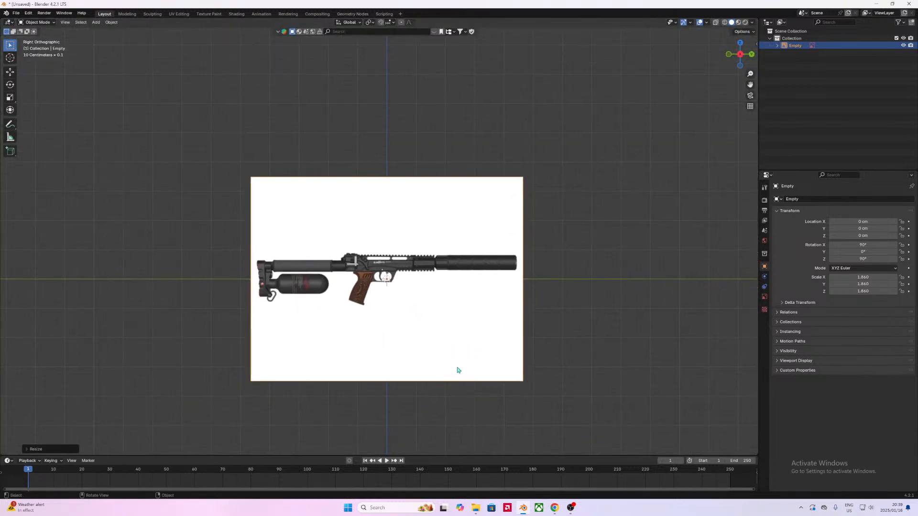
{"action": "key", "text": "n"}
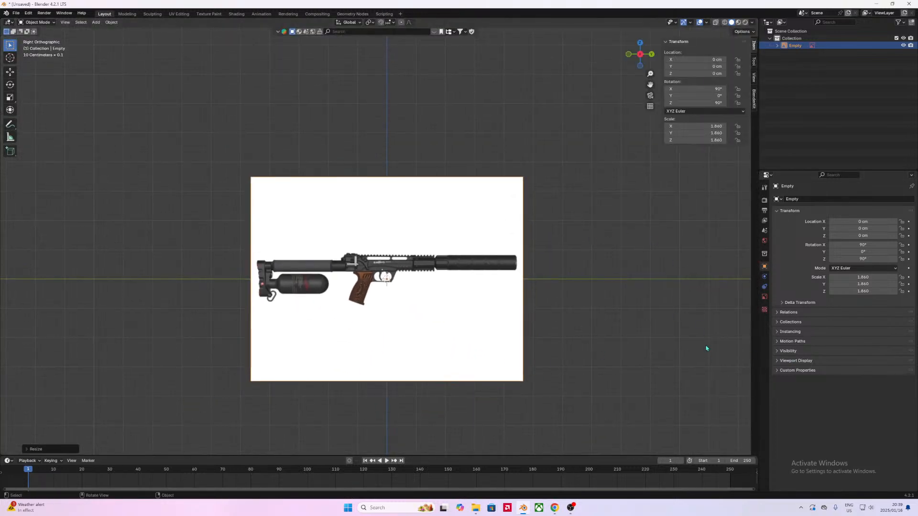
{"action": "left_click", "coordinate": [478, 306]}
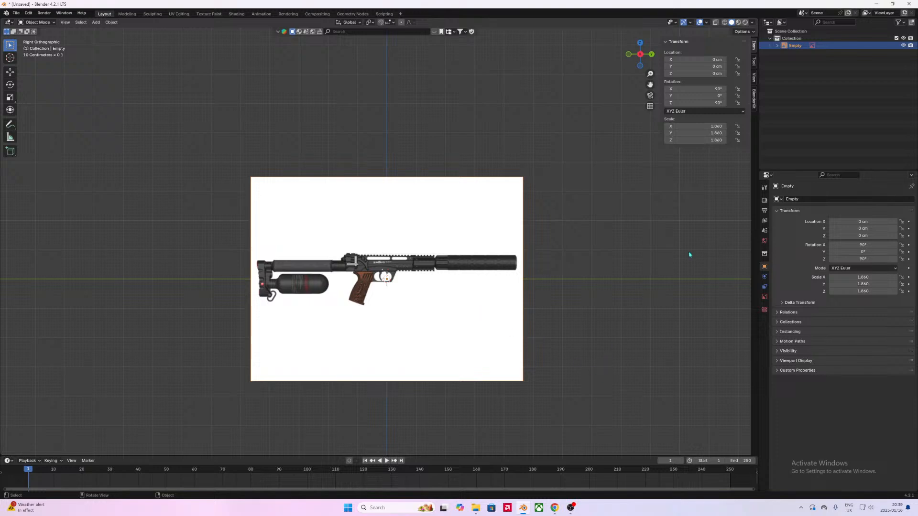
{"action": "left_click", "coordinate": [567, 290]}
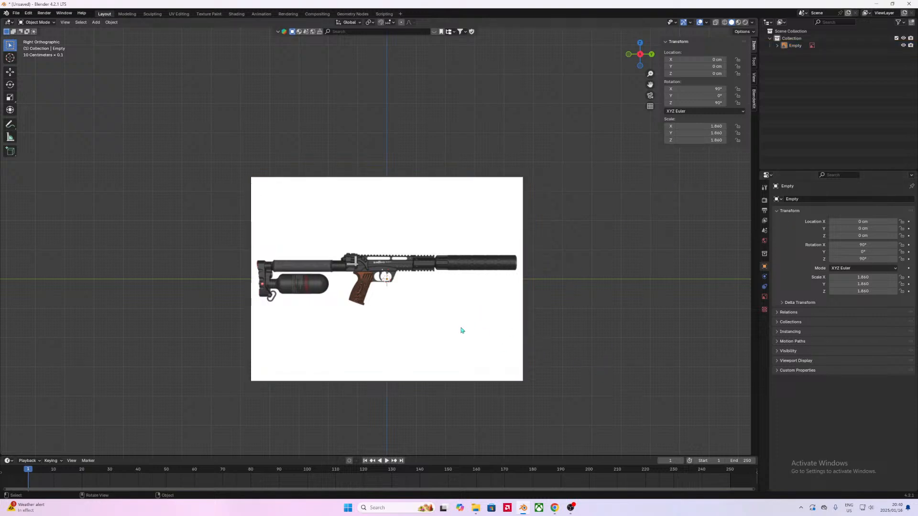
Step: Add a cube mesh and scale it down to about 5.84 cm per side
{"action": "key", "text": "shift+a"}
{"action": "mouse_move", "coordinate": [436, 256]}
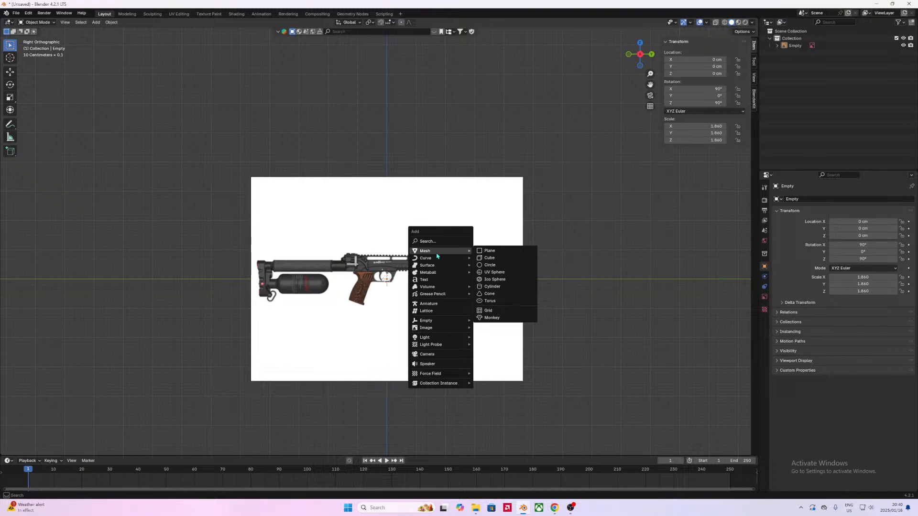
{"action": "left_click", "coordinate": [489, 258]}
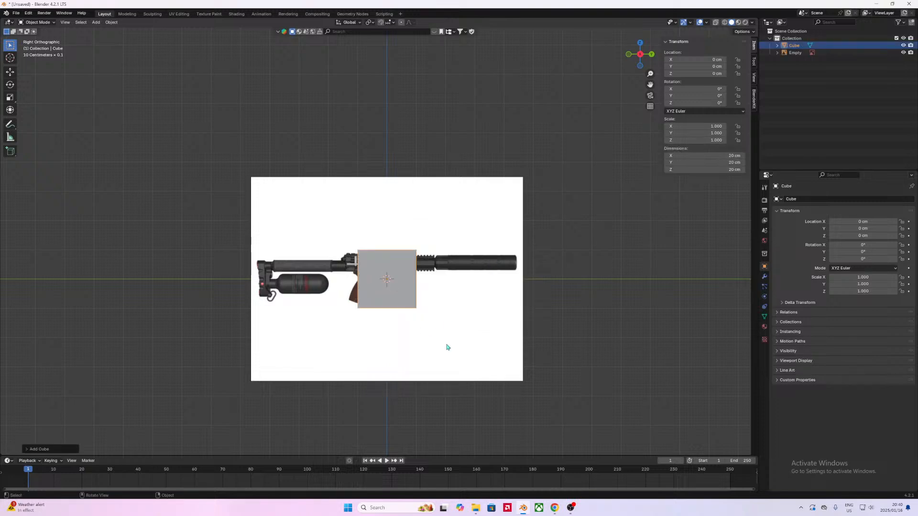
{"action": "key", "text": "s"}
{"action": "left_click", "coordinate": [417, 334]}
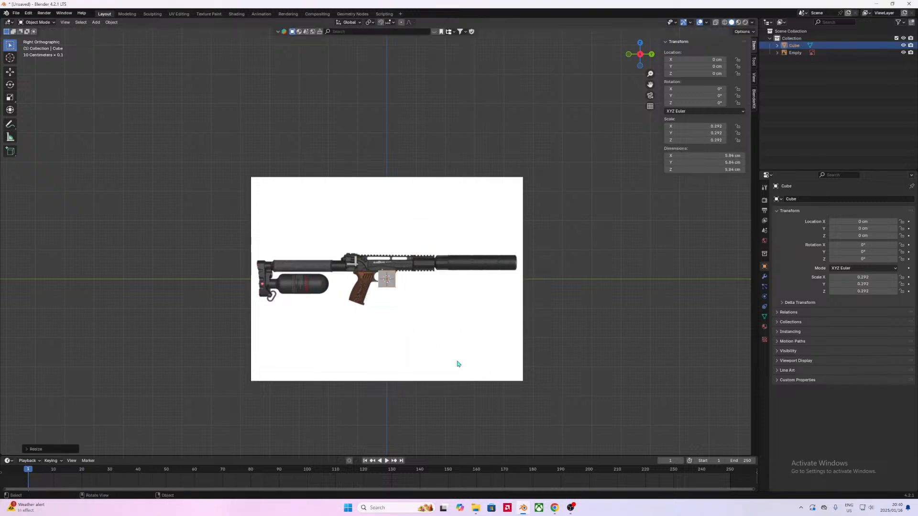
Step: Try the cube against the rifle's receiver, and place it above the rifle at about Y -5.13 cm, Z 19.73 cm
{"action": "key", "text": "g"}
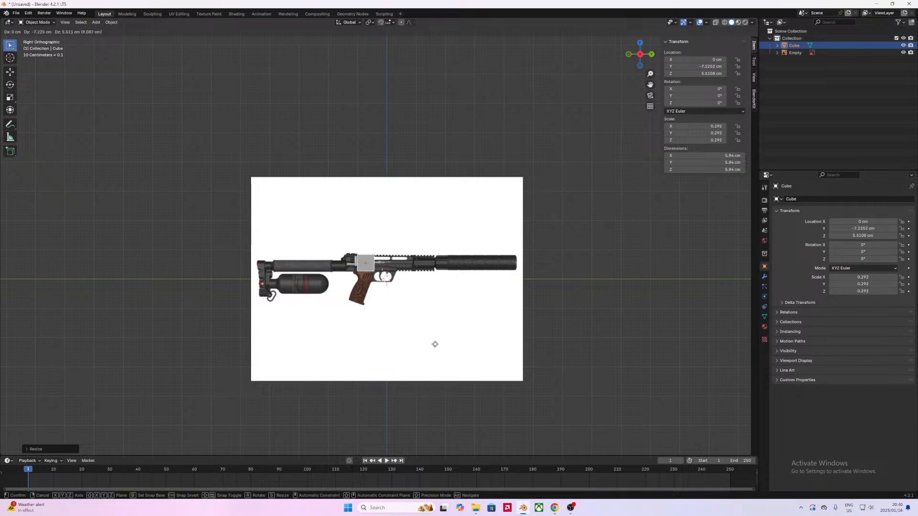
{"action": "left_click", "coordinate": [436, 344]}
{"action": "scroll", "coordinate": [406, 335], "scroll_direction": "up", "scroll_amount": 6}
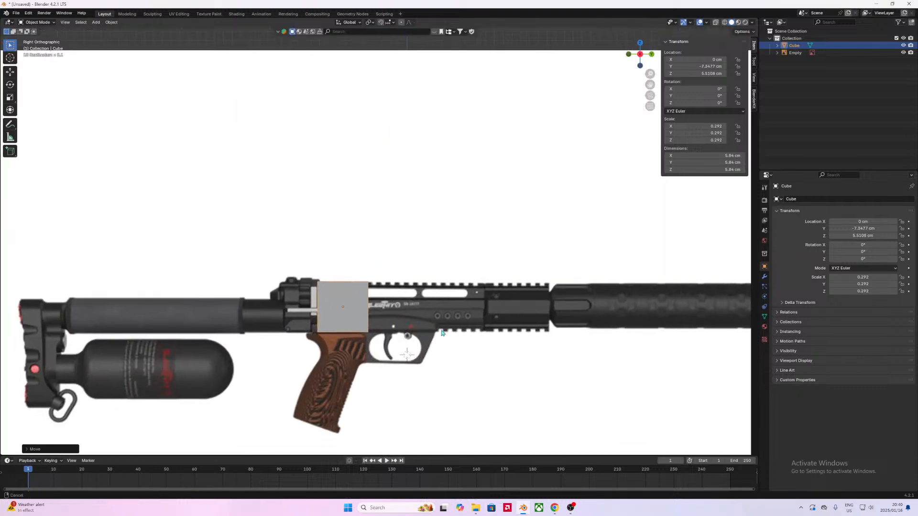
{"action": "scroll", "coordinate": [472, 368], "scroll_direction": "up", "scroll_amount": 2}
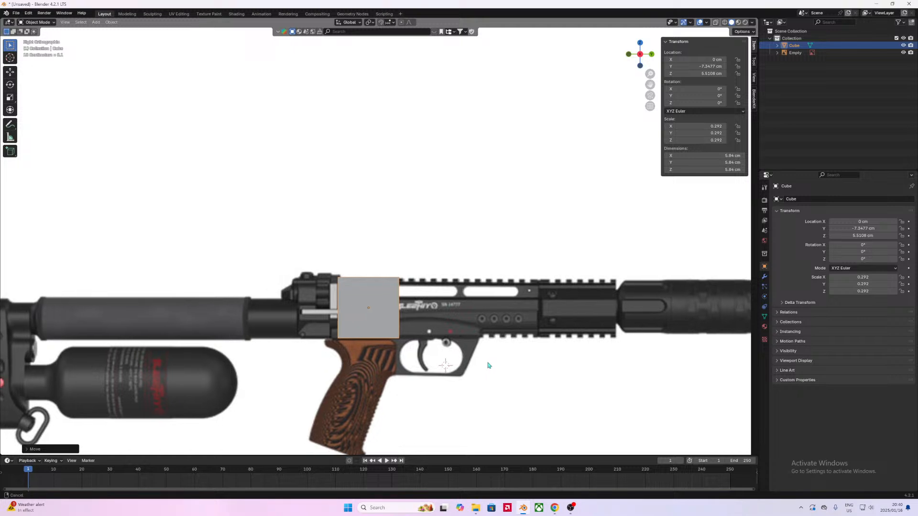
{"action": "key", "text": "g"}
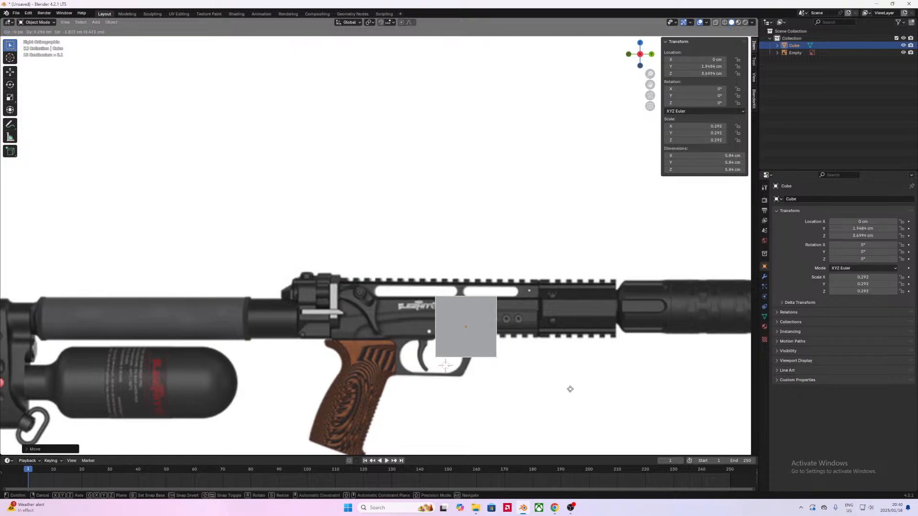
{"action": "left_click", "coordinate": [497, 226]}
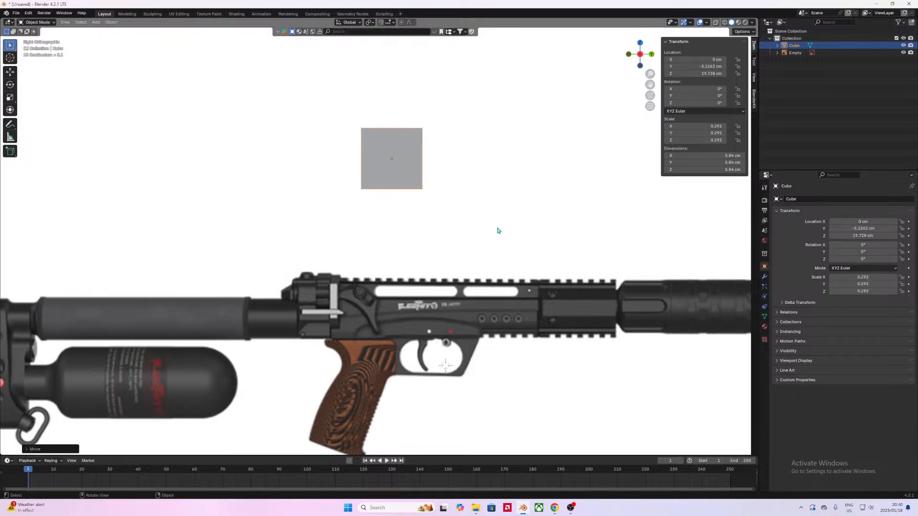
{"action": "scroll", "coordinate": [483, 261], "scroll_direction": "down", "scroll_amount": 4}
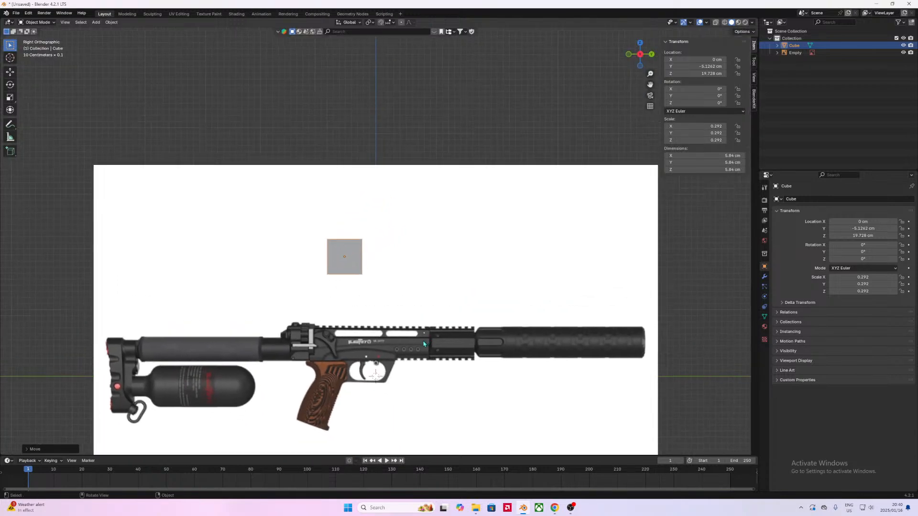
Step: Enter Edit Mode with X-ray on and extend the cube's muzzle-side end along Y by about 10.9 cm
{"action": "key", "text": "Tab"}
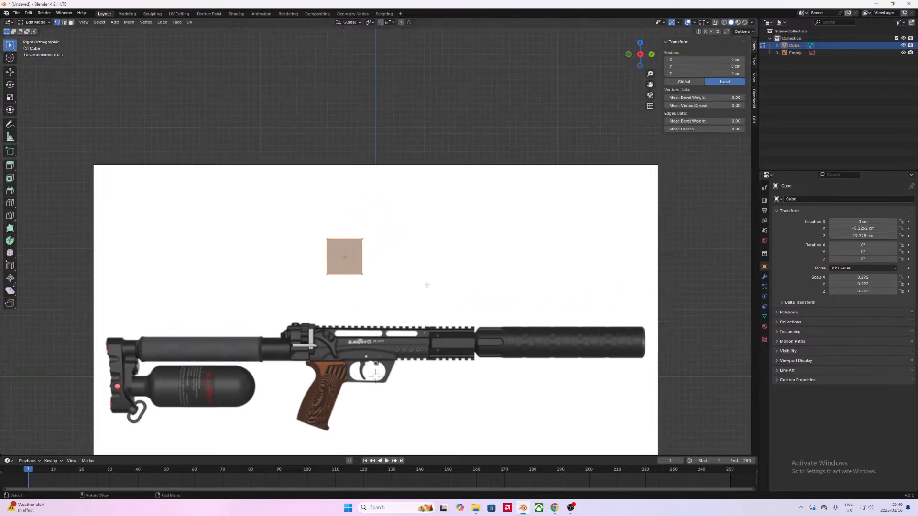
{"action": "left_click", "coordinate": [716, 23]}
{"action": "left_click_drag", "start_coordinate": [410, 302], "coordinate": [348, 199]}
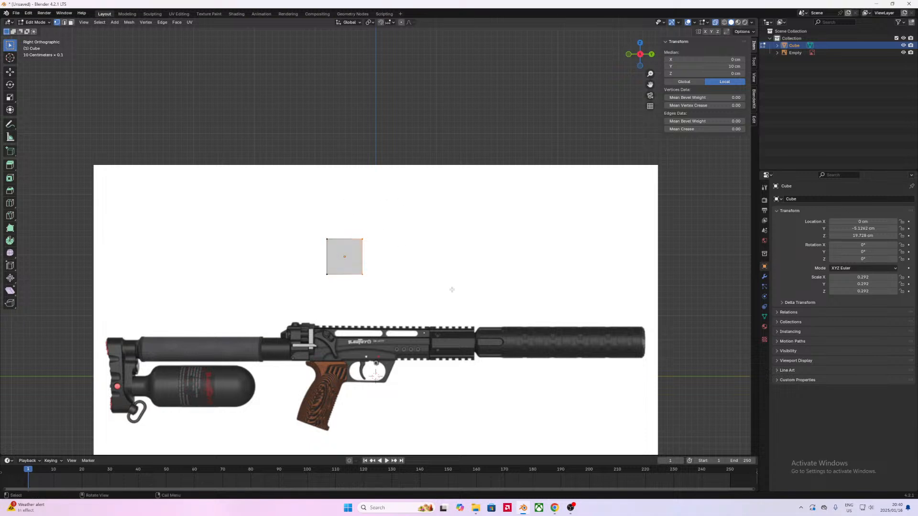
{"action": "key", "text": "g"}
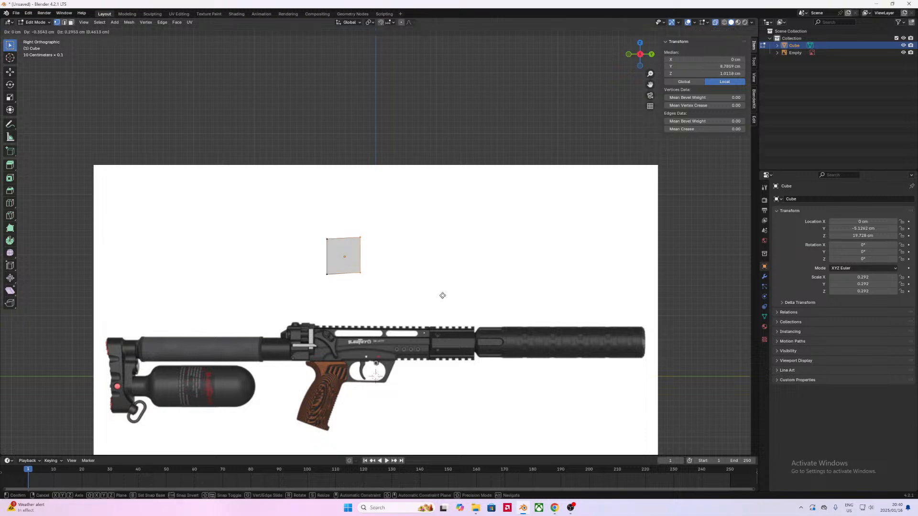
{"action": "key", "text": "y"}
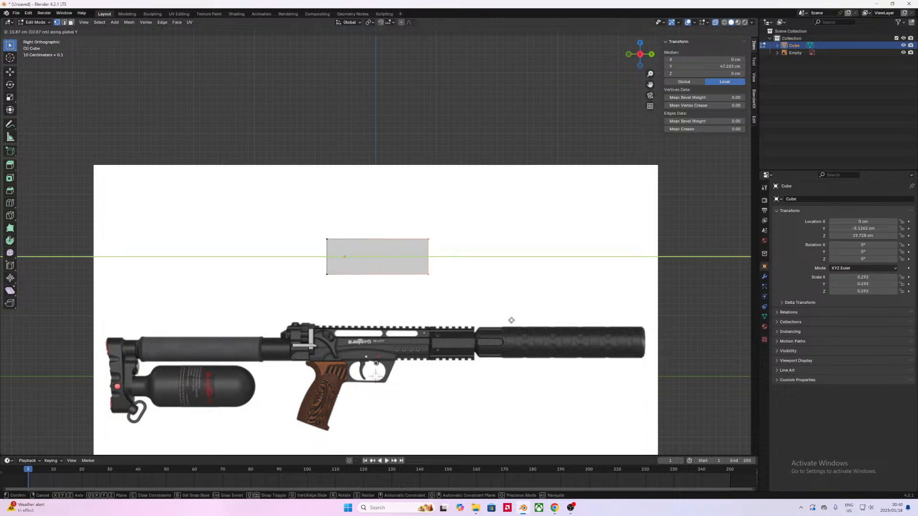
{"action": "left_click", "coordinate": [504, 386]}
Step: Extend the cube's stock-side end along Y to a local position of about -19.5 cm
{"action": "left_click_drag", "start_coordinate": [356, 320], "coordinate": [308, 220]}
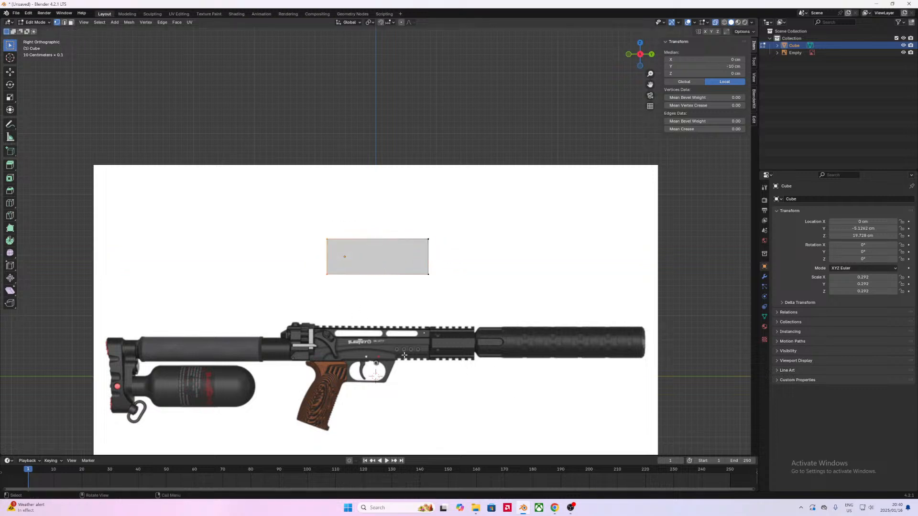
{"action": "key", "text": "g"}
{"action": "key", "text": "y"}
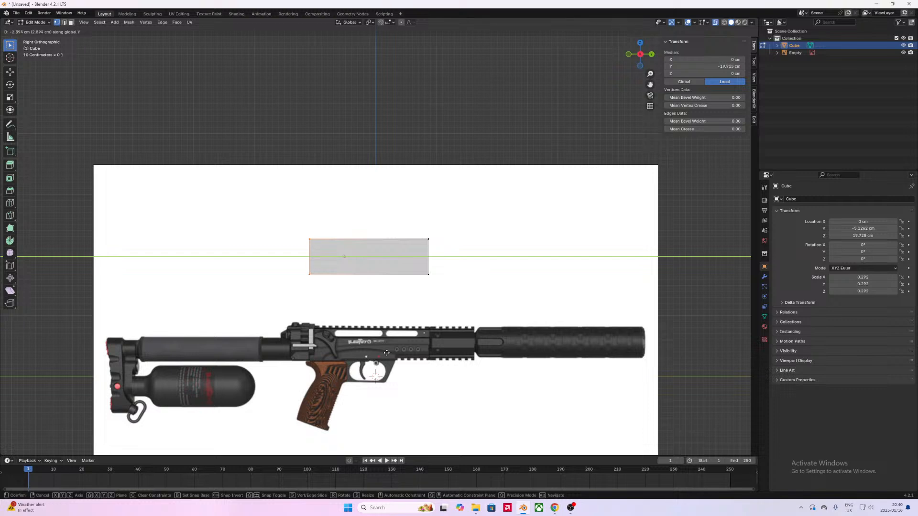
{"action": "left_click", "coordinate": [387, 353]}
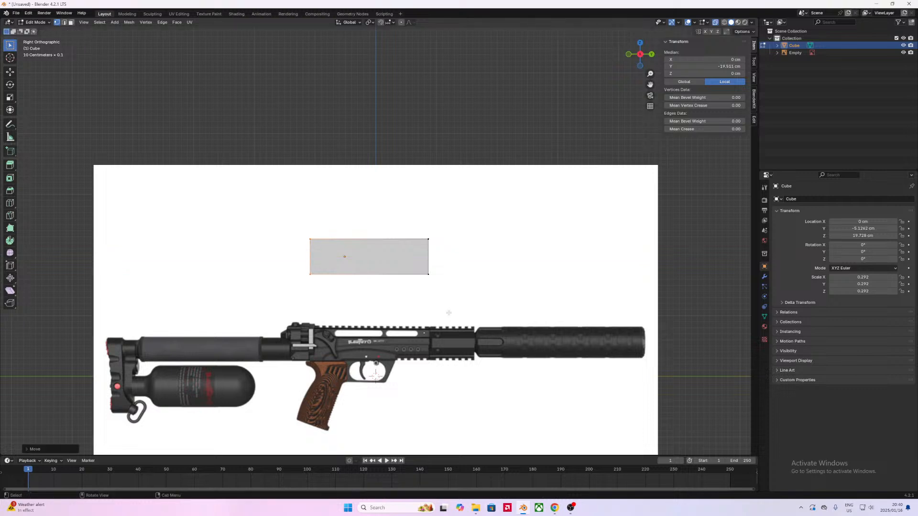
{"action": "key", "text": "ctrl+r"}
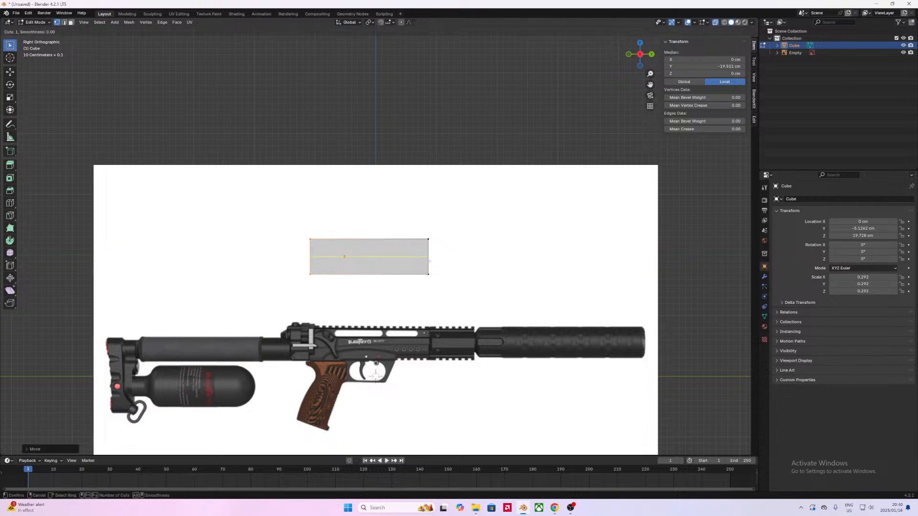
{"action": "type", "text": "32"}
{"action": "key", "text": "BackSpace"}
{"action": "type", "text": "16"}
{"action": "key", "text": "BackSpace"}
{"action": "key", "text": "BackSpace"}
{"action": "key", "text": "BackSpace"}
{"action": "type", "text": "16"}
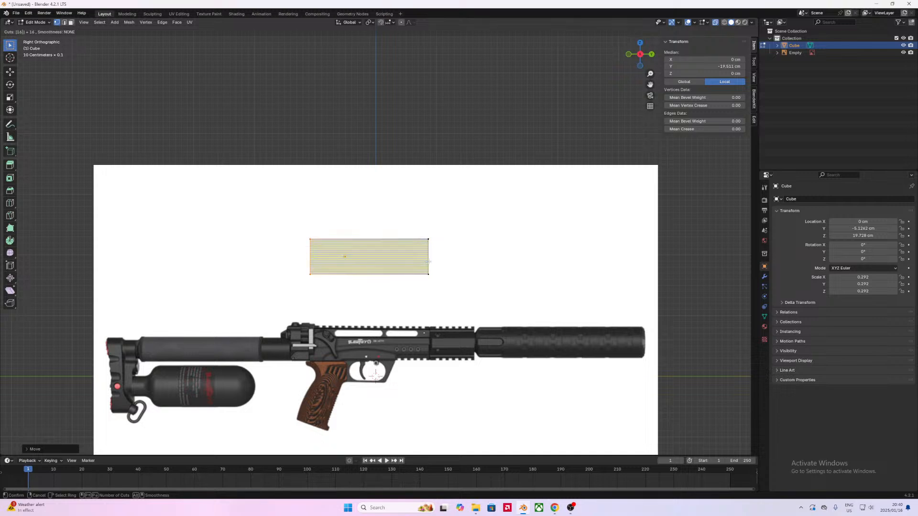
{"action": "key", "text": "BackSpace"}
{"action": "key", "text": "BackSpace"}
{"action": "type", "text": "8"}
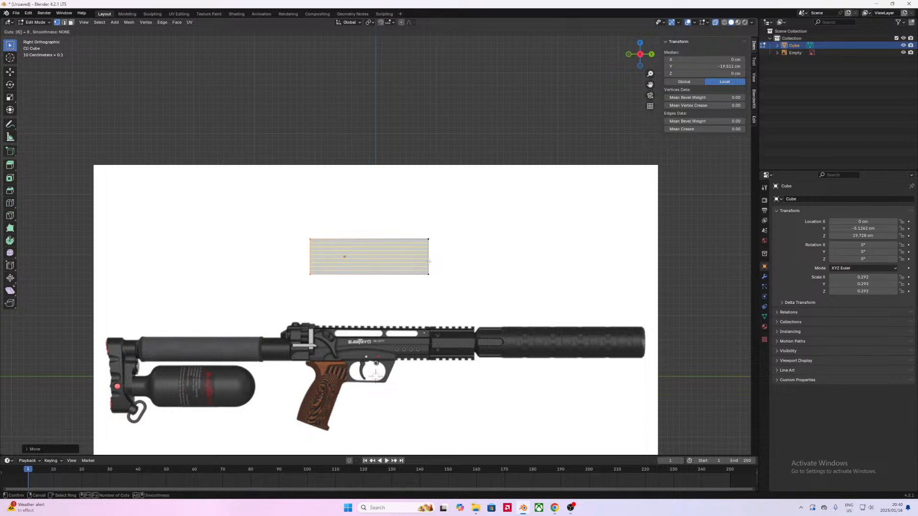
{"action": "key", "text": "Escape"}
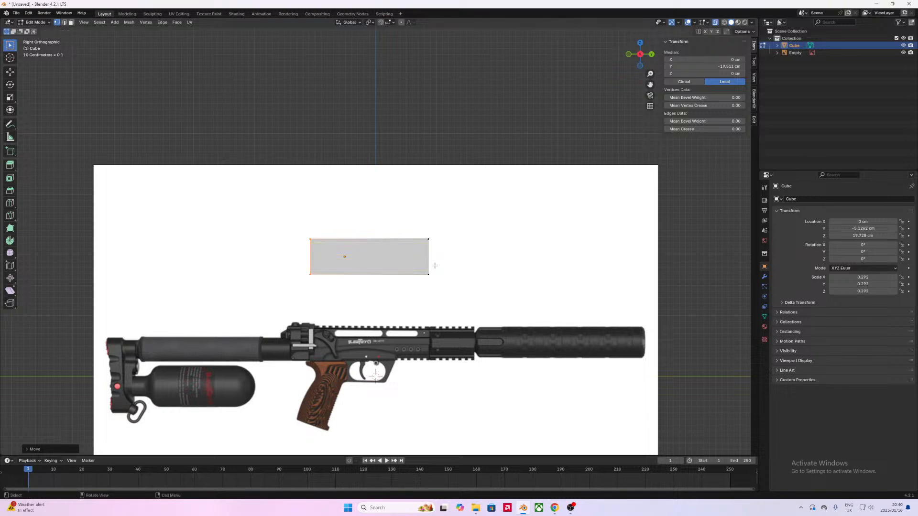
Step: Add a single lengthwise loop cut through the middle height of the stretched cube
{"action": "key", "text": "ctrl+r"}
{"action": "left_click", "coordinate": [424, 258]}
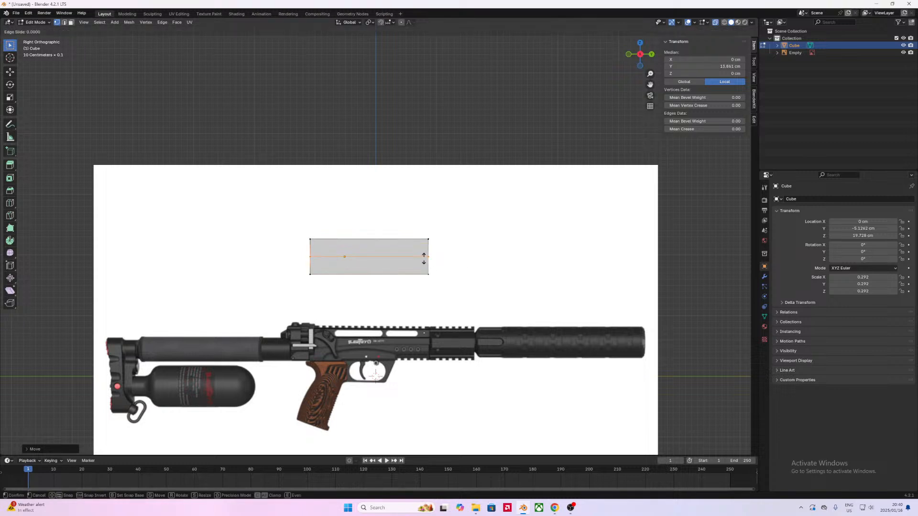
{"action": "left_click", "coordinate": [424, 258]}
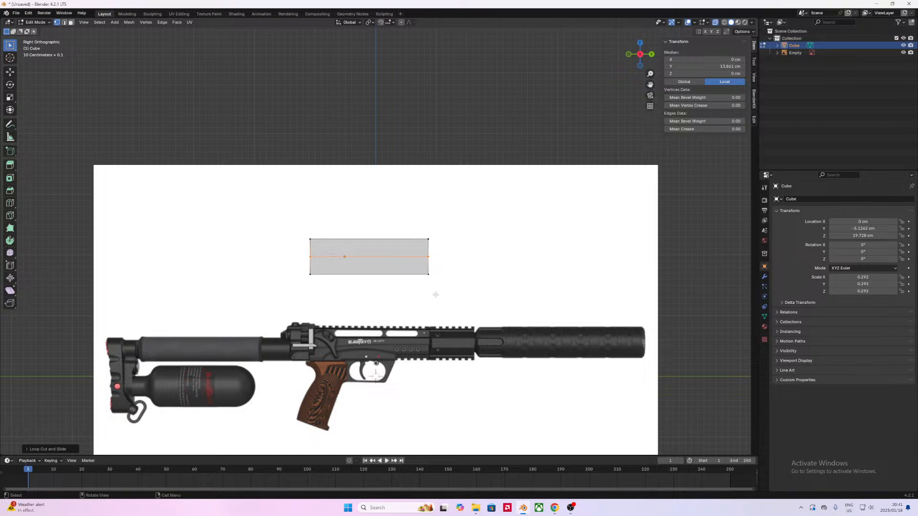
Step: Slide the block's lengthwise edge loop slightly lower, to a local Z of about -0.41 cm
{"action": "key", "text": "g"}
{"action": "key", "text": "g"}
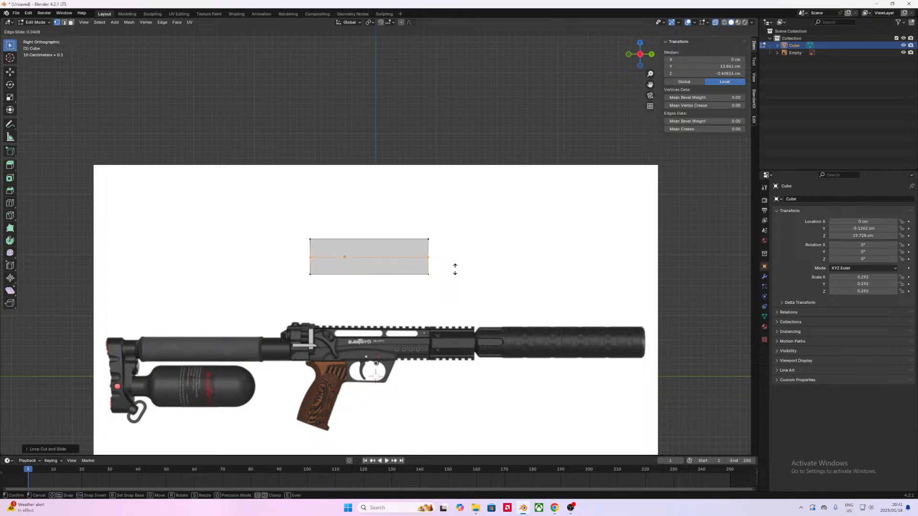
{"action": "left_click", "coordinate": [455, 270]}
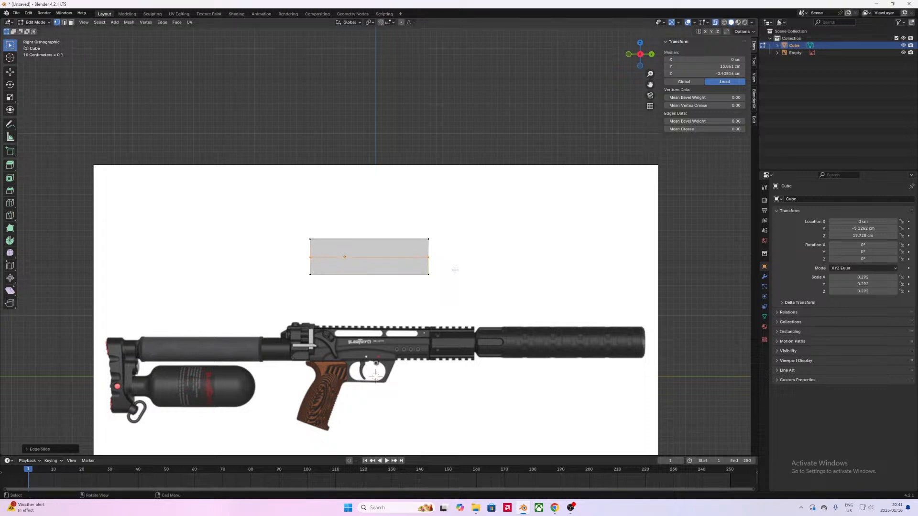
{"action": "scroll", "coordinate": [428, 314], "scroll_direction": "down", "scroll_amount": 2}
{"action": "scroll", "coordinate": [426, 314], "scroll_direction": "up", "scroll_amount": 4}
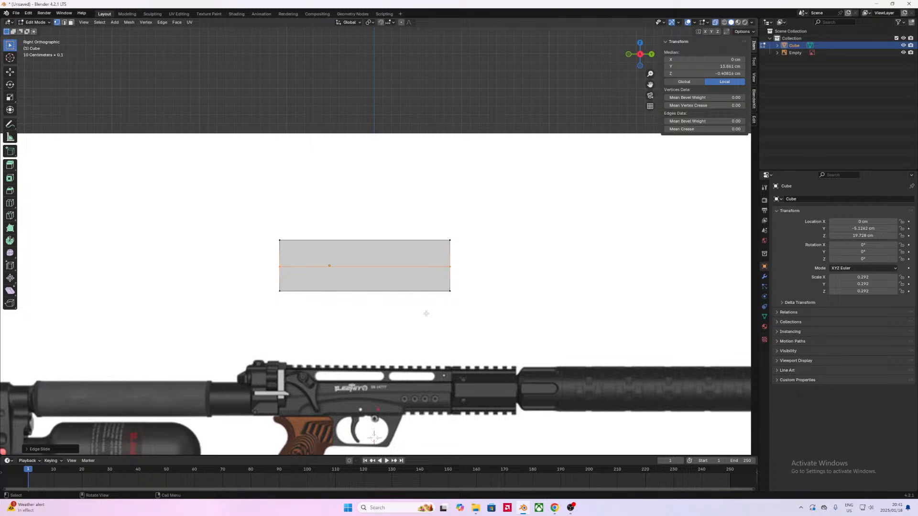
Step: Scale the whole block along X only to make it narrower, and return to the right orthographic view
{"action": "middle_click_drag", "start_coordinate": [454, 291], "coordinate": [379, 314]}
{"action": "key", "text": "a"}
{"action": "key", "text": "s"}
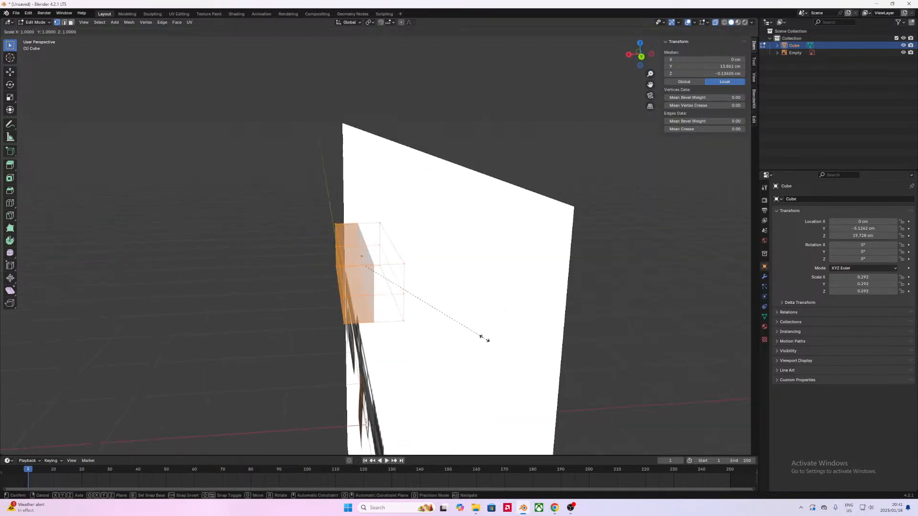
{"action": "key", "text": "x"}
{"action": "left_click", "coordinate": [443, 318]}
{"action": "key", "text": "KP_3"}
{"action": "mouse_move", "coordinate": [414, 318]}
{"action": "middle_mouse_down"}
{"action": "mouse_move", "coordinate": [387, 317]}
{"action": "mouse_move", "coordinate": [355, 337]}
{"action": "mouse_move", "coordinate": [414, 344]}
{"action": "mouse_move", "coordinate": [422, 327]}
{"action": "middle_mouse_up"}
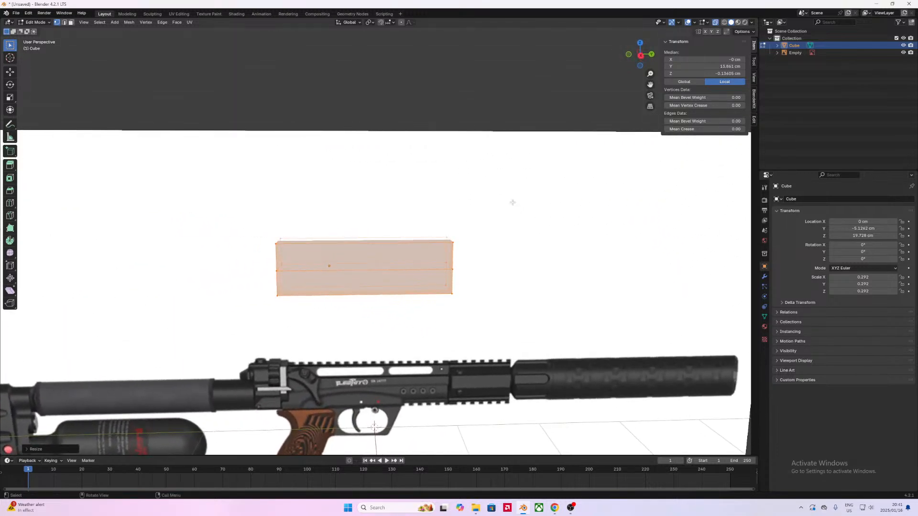
{"action": "left_click", "coordinate": [641, 53]}
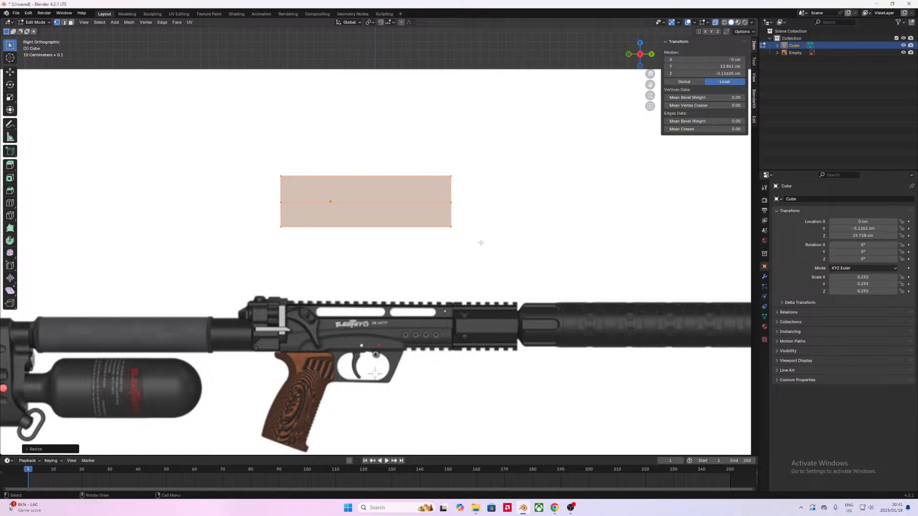
Step: Slide the block's lengthwise edge loop down to a local Z of about -2.98 cm
{"action": "left_click", "coordinate": [424, 203]}
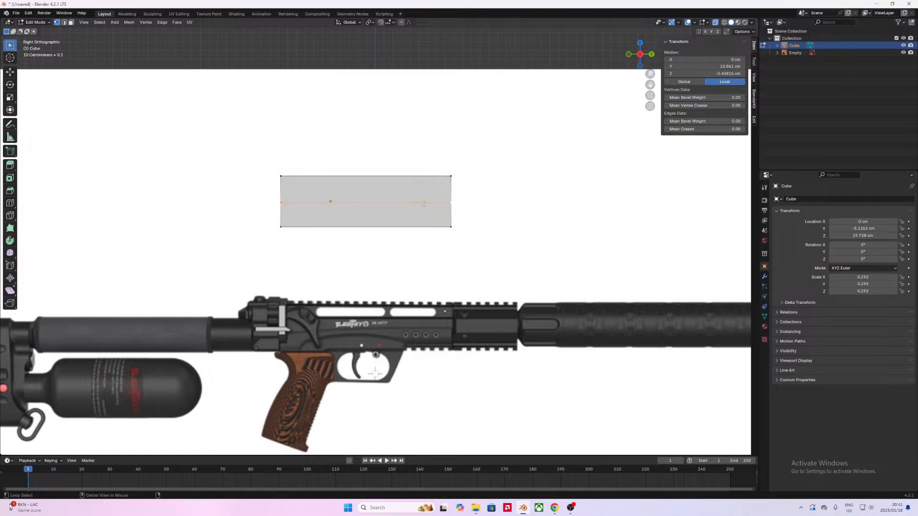
{"action": "key", "text": "g"}
{"action": "key", "text": "g"}
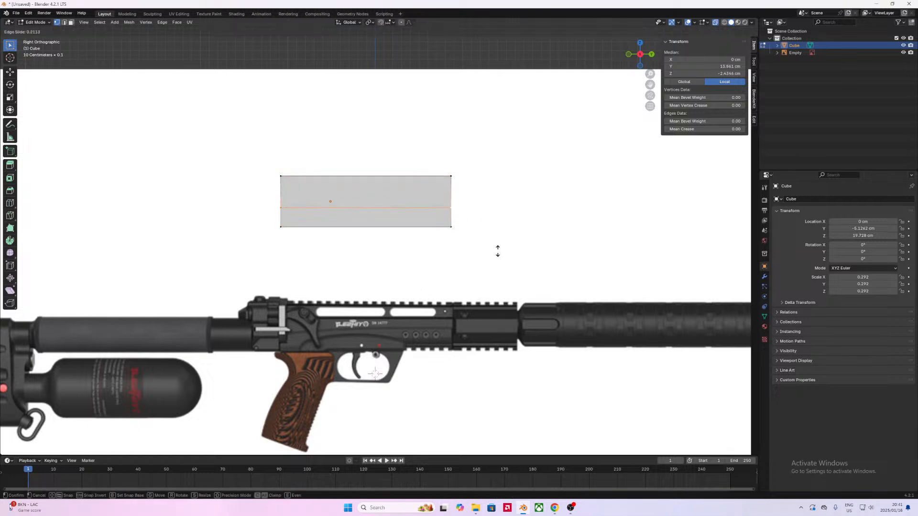
{"action": "left_click", "coordinate": [495, 253]}
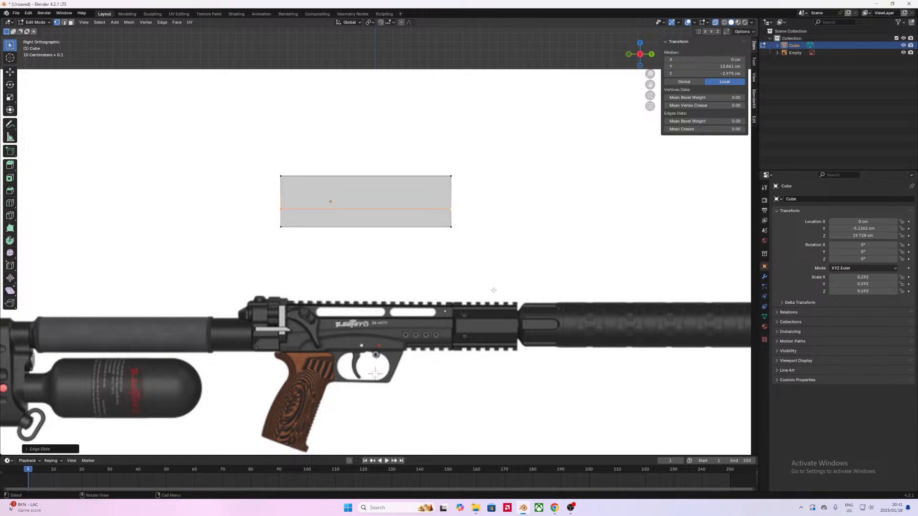
Step: Move the whole mesh down along Z by about 14.15 cm so it covers the rifle's receiver
{"action": "left_click_drag", "start_coordinate": [498, 298], "coordinate": [254, 130]}
{"action": "key", "text": "g"}
{"action": "key", "text": "z"}
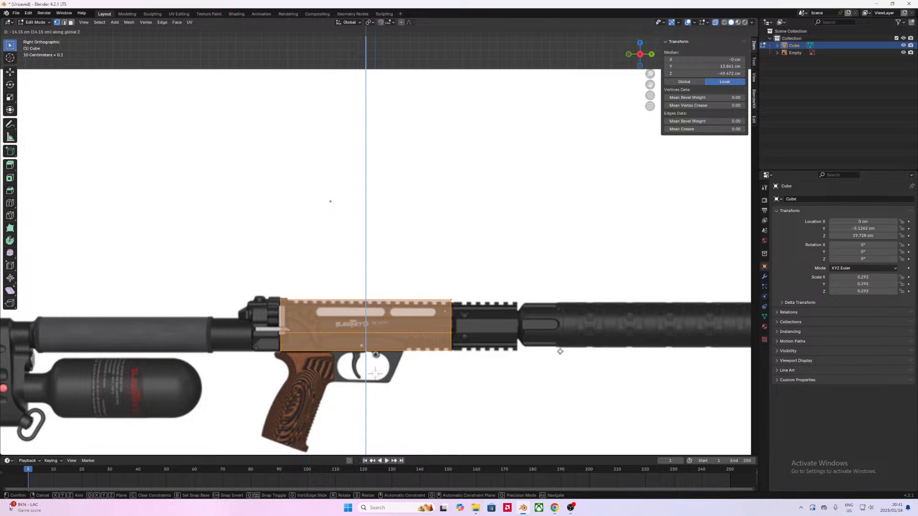
{"action": "left_click", "coordinate": [560, 351]}
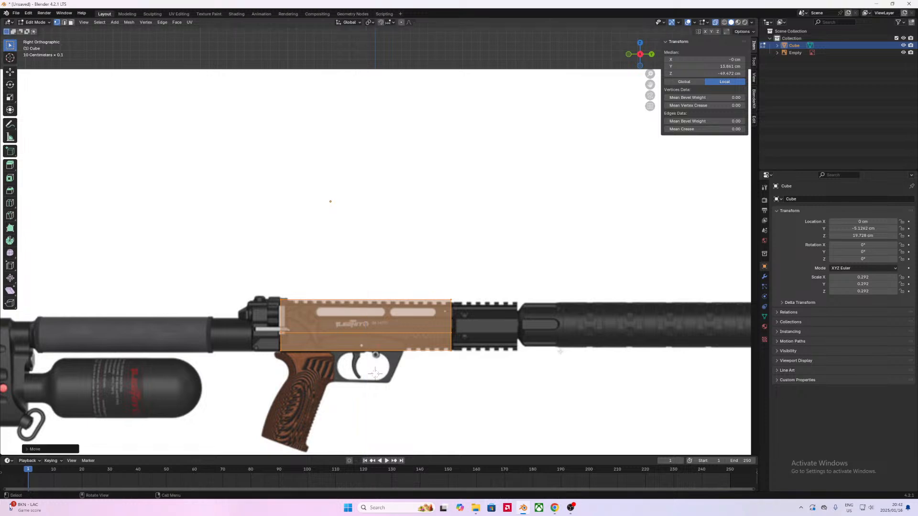
Step: Add a second lengthwise loop cut in the block's upper section, above the existing loop
{"action": "middle_click_drag", "start_coordinate": [537, 345], "coordinate": [471, 352]}
{"action": "key", "text": "ctrl+r"}
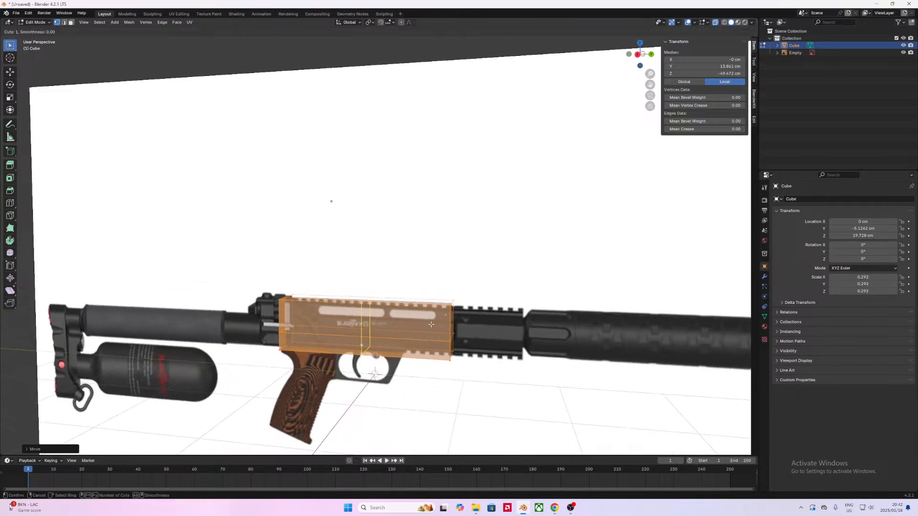
{"action": "left_click", "coordinate": [454, 326]}
{"action": "left_click", "coordinate": [455, 329]}
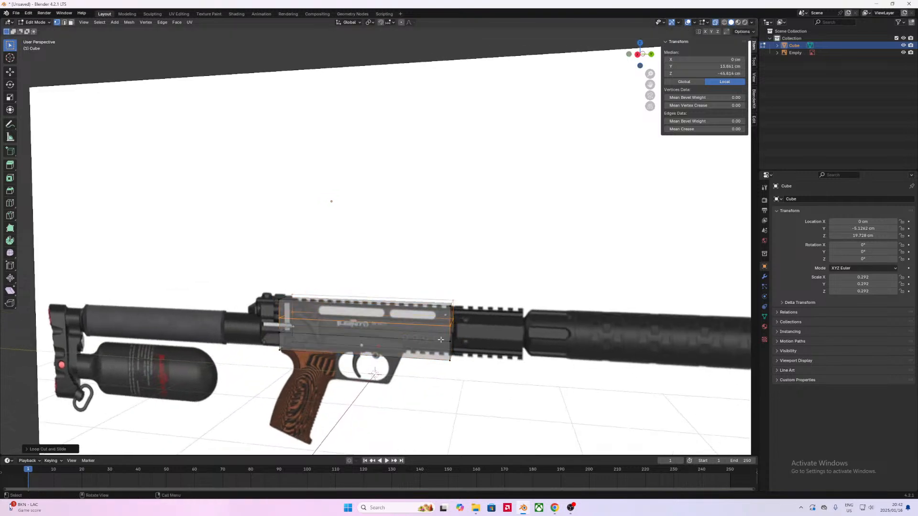
Step: Slide the lower lengthwise edge loop up to a local Z of about -50.63 cm
{"action": "left_click", "coordinate": [442, 341], "text": "alt"}
{"action": "key", "text": "g"}
{"action": "key", "text": "g"}
{"action": "left_click", "coordinate": [566, 350]}
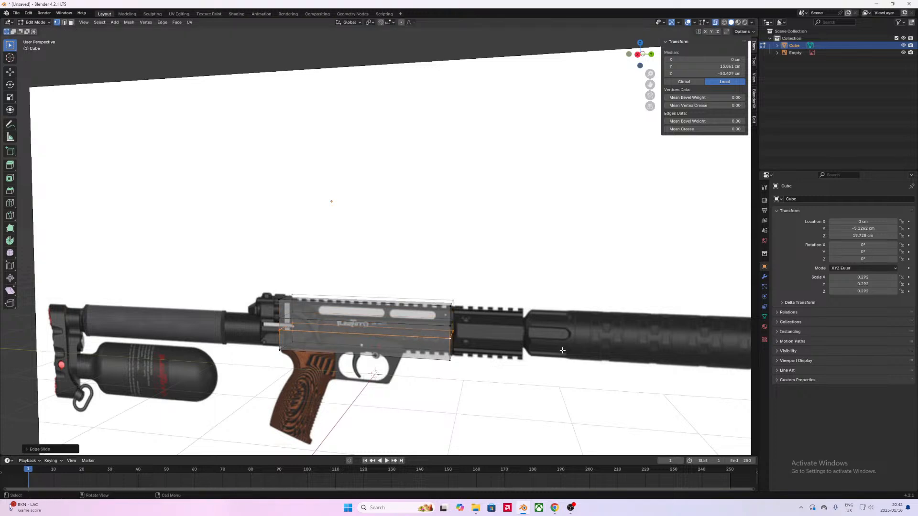
{"action": "left_click", "coordinate": [637, 54]}
Step: In face select mode, move the middle side face between the two lengthwise loops outward along X by about 0.93 cm
{"action": "middle_click_drag", "start_coordinate": [454, 323], "coordinate": [446, 341]}
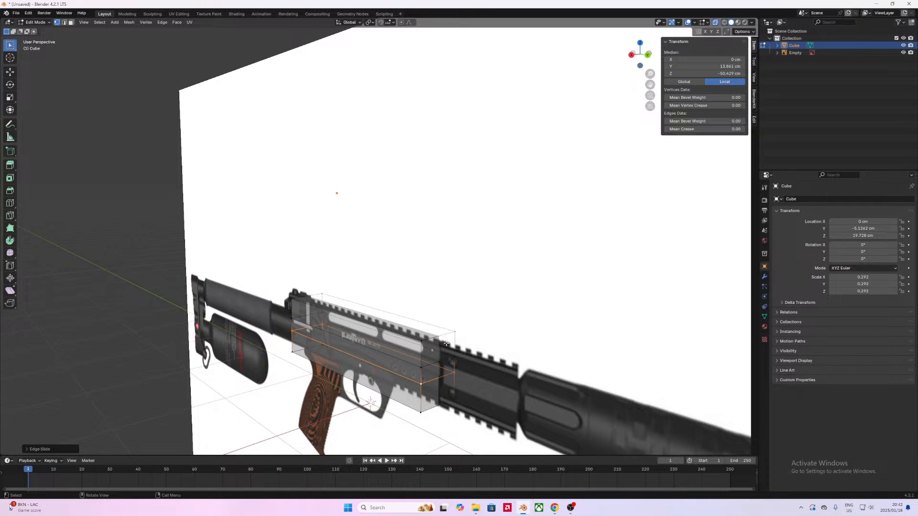
{"action": "left_click", "coordinate": [374, 362]}
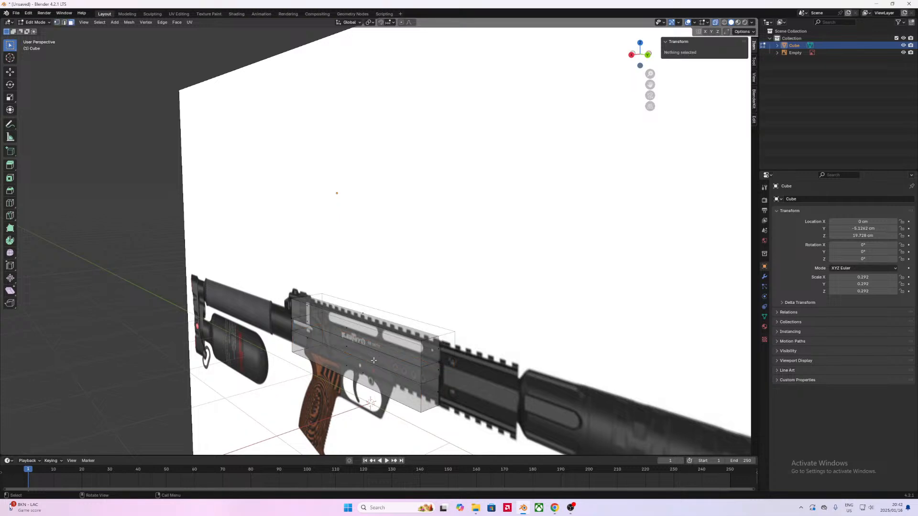
{"action": "left_click", "coordinate": [343, 346]}
{"action": "middle_click_drag", "start_coordinate": [479, 345], "coordinate": [460, 345]}
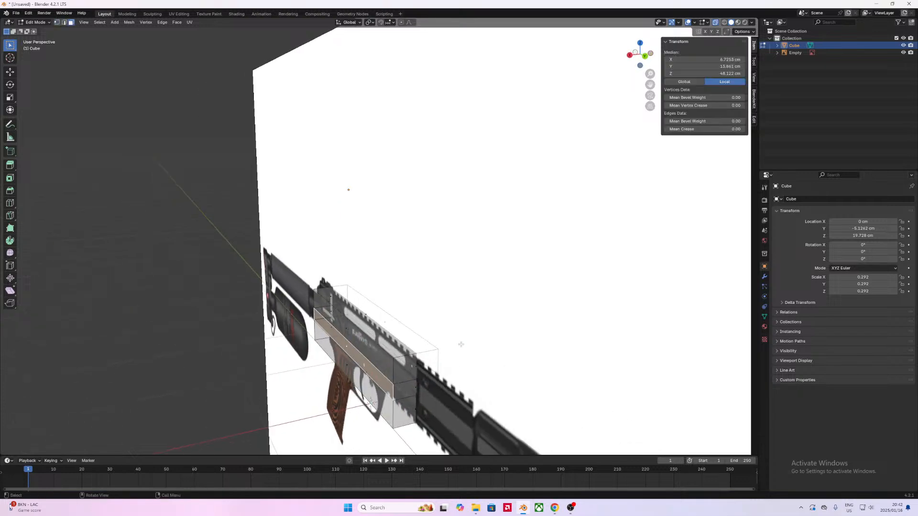
{"action": "key", "text": "g"}
{"action": "key", "text": "x"}
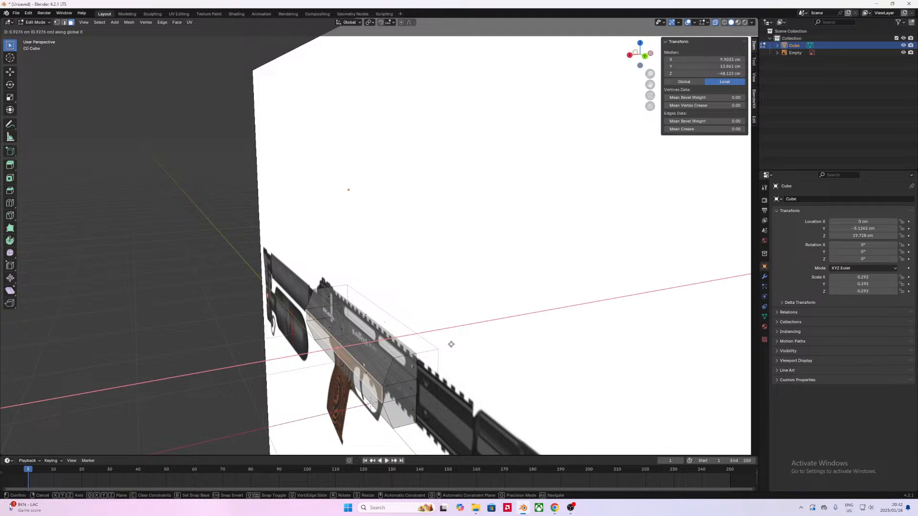
{"action": "left_click", "coordinate": [451, 344]}
Step: Examine the widened side of the block from several angles, in Object Mode and with X-ray off
{"action": "middle_click_drag", "start_coordinate": [344, 338], "coordinate": [286, 340]}
{"action": "key", "text": "Tab"}
{"action": "scroll", "coordinate": [287, 341], "scroll_direction": "down", "scroll_amount": 3}
{"action": "middle_click_drag", "start_coordinate": [303, 303], "coordinate": [408, 317]}
{"action": "left_click", "coordinate": [716, 23]}
{"action": "middle_click_drag", "start_coordinate": [440, 244], "coordinate": [305, 357]}
{"action": "scroll", "coordinate": [336, 294], "scroll_direction": "up", "scroll_amount": 1}
{"action": "key", "text": "Tab"}
{"action": "scroll", "coordinate": [360, 330], "scroll_direction": "up", "scroll_amount": 2}
{"action": "middle_click_drag", "start_coordinate": [367, 368], "coordinate": [290, 325]}
Step: Add two crosswise loop cuts around the receiver block, at local Y of about 3.1 cm and 28.57 cm
{"action": "key", "text": "ctrl+i"}
{"action": "key", "text": "ctrl+r"}
{"action": "left_click", "coordinate": [297, 325]}
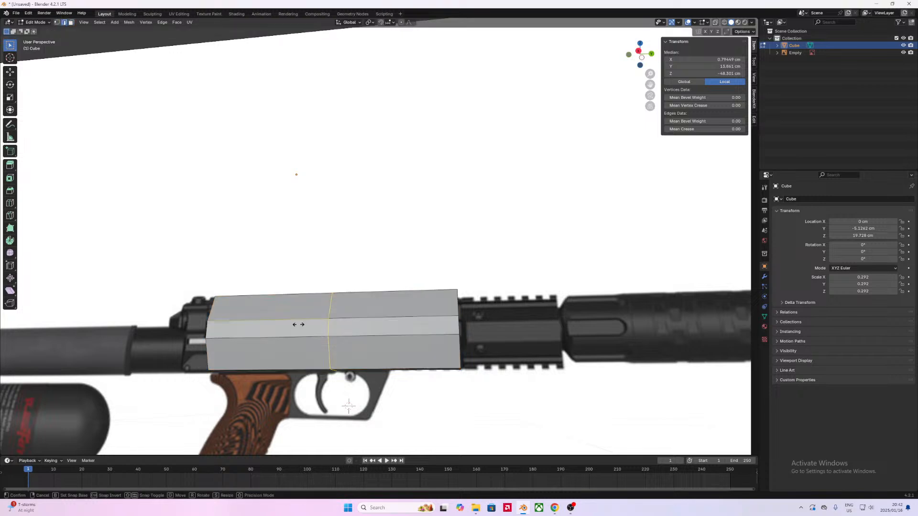
{"action": "left_click", "coordinate": [257, 324]}
{"action": "key", "text": "ctrl+r"}
{"action": "left_click", "coordinate": [371, 323]}
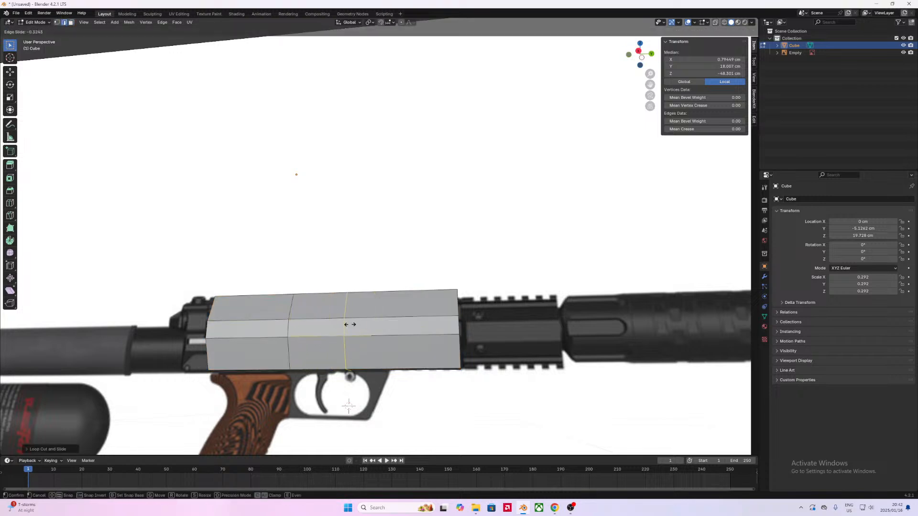
{"action": "left_click", "coordinate": [392, 327]}
{"action": "middle_click_drag", "start_coordinate": [325, 328], "coordinate": [353, 338]}
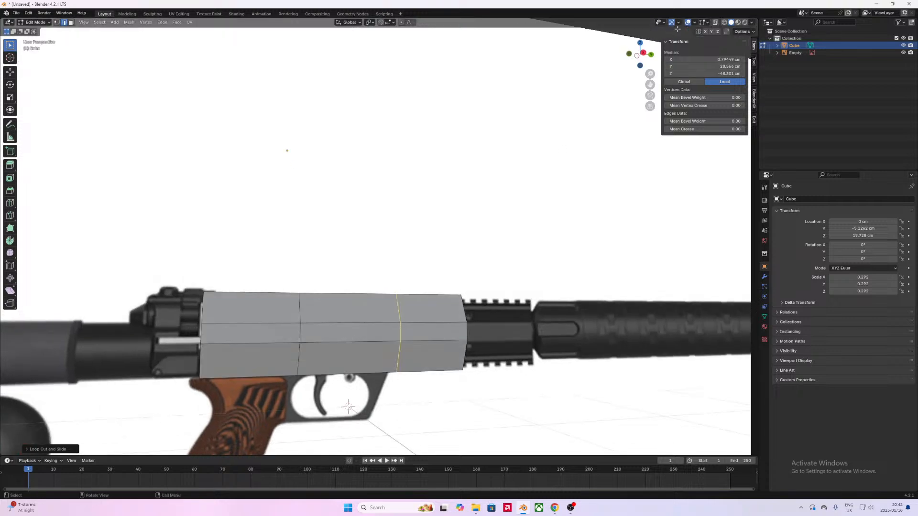
Step: With X-ray on in right view, slide the rear crosswise loop to the long slot's rear end, local Y about -5.44 cm
{"action": "left_click", "coordinate": [643, 53]}
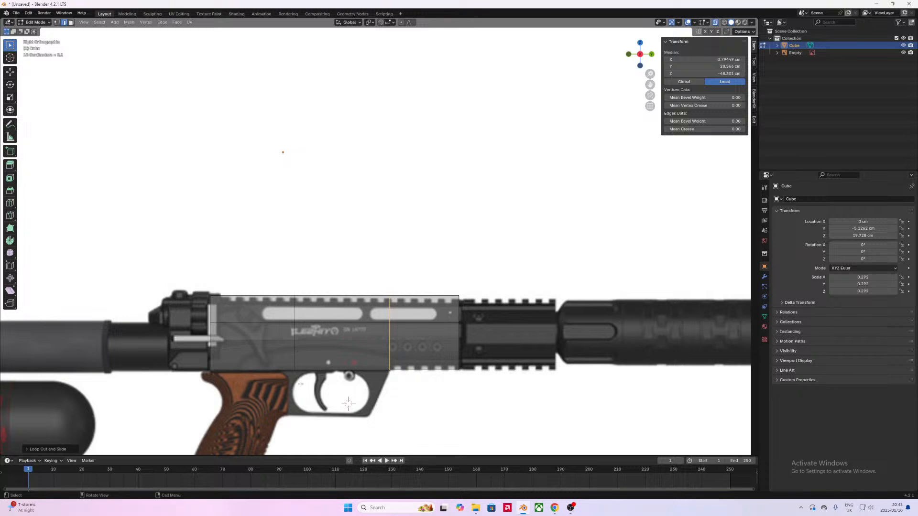
{"action": "left_click", "coordinate": [293, 360], "text": "alt"}
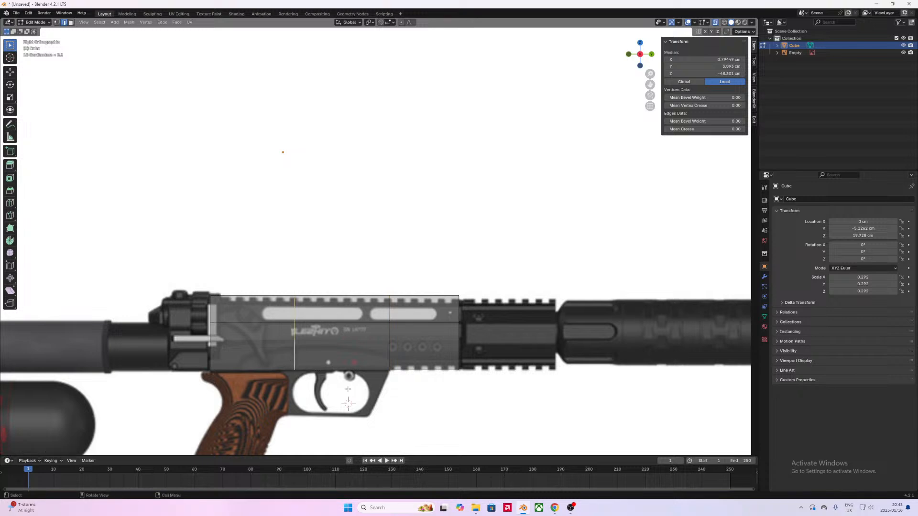
{"action": "key", "text": "g"}
{"action": "key", "text": "g"}
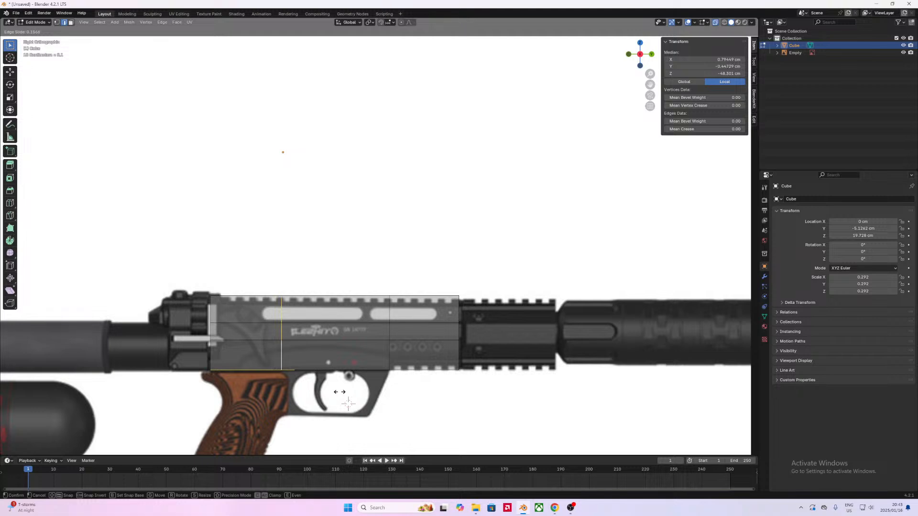
{"action": "left_click", "coordinate": [325, 389]}
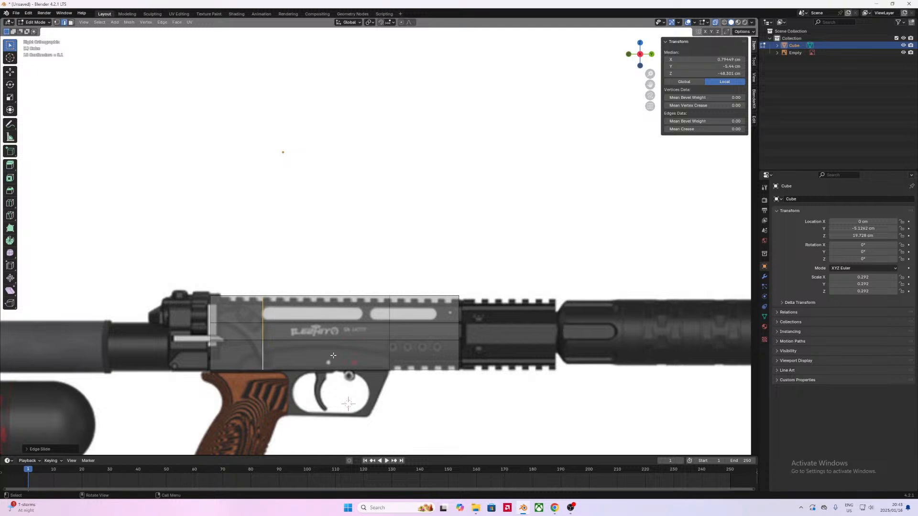
Step: Add crosswise loop cuts at the long receiver slot's front end and at both ends of the short slot
{"action": "key", "text": "ctrl+r"}
{"action": "left_click", "coordinate": [336, 356]}
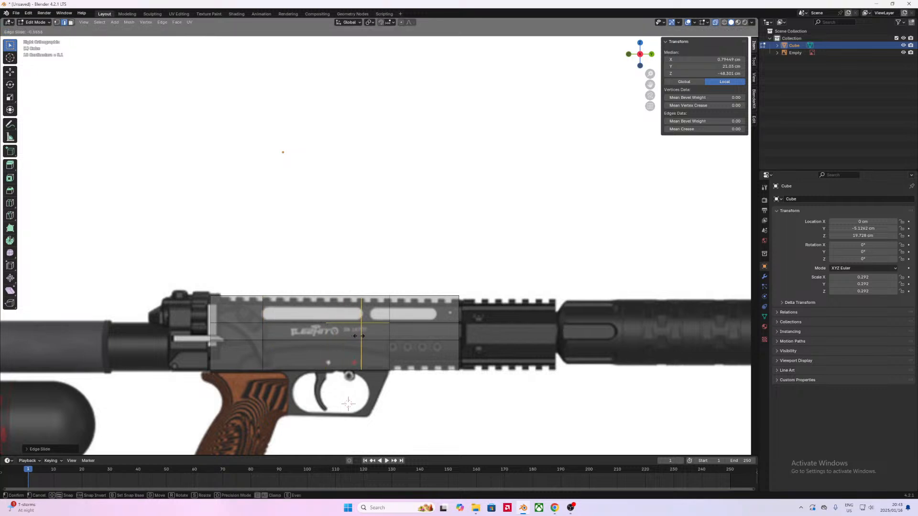
{"action": "left_click", "coordinate": [359, 336]}
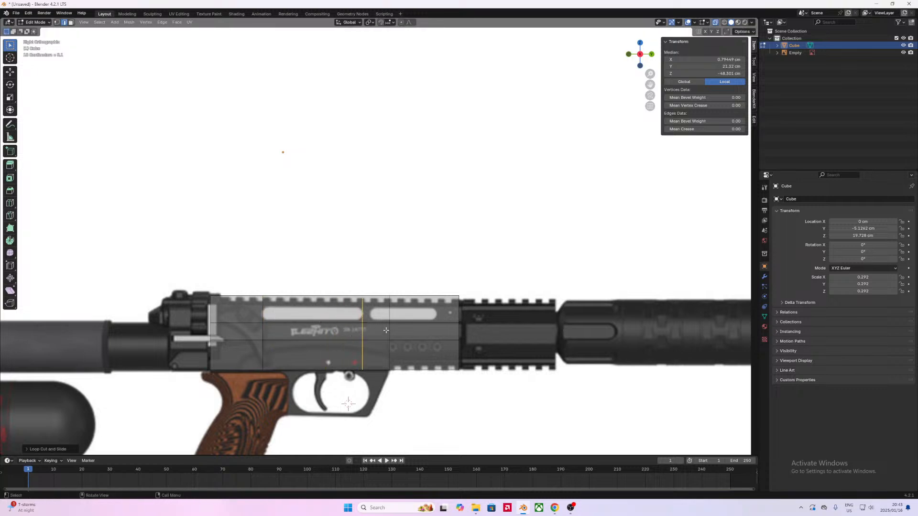
{"action": "key", "text": "g"}
{"action": "key", "text": "g"}
{"action": "left_click", "coordinate": [371, 340]}
{"action": "key", "text": "ctrl+r"}
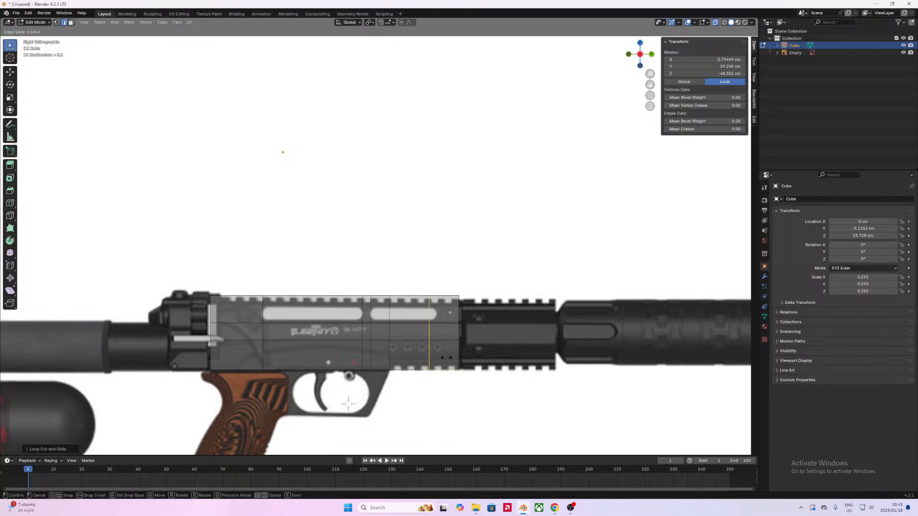
{"action": "left_click", "coordinate": [436, 359]}
Step: Symmetrize the whole mesh with the direction set to +X to -X, and clear the selection
{"action": "middle_click_drag", "start_coordinate": [432, 359], "coordinate": [337, 369]}
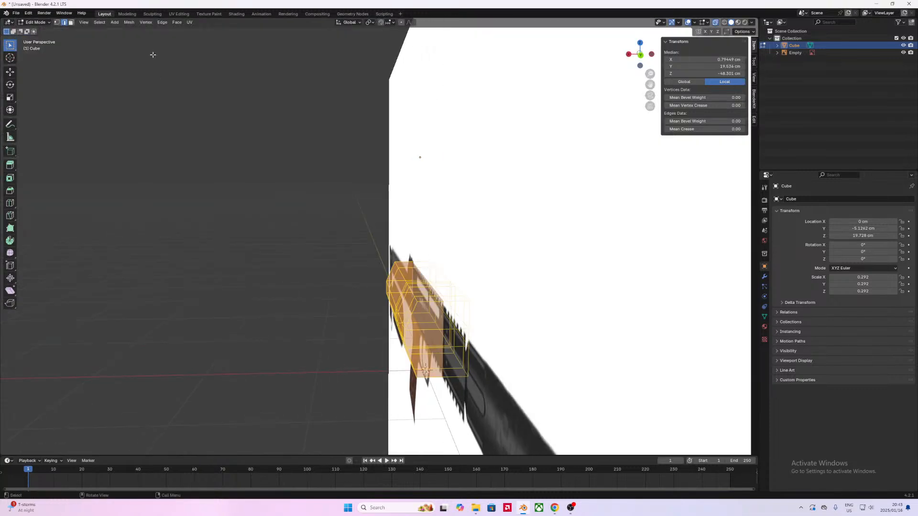
{"action": "left_click", "coordinate": [134, 27]}
{"action": "key", "text": "a"}
{"action": "left_click", "coordinate": [129, 22]}
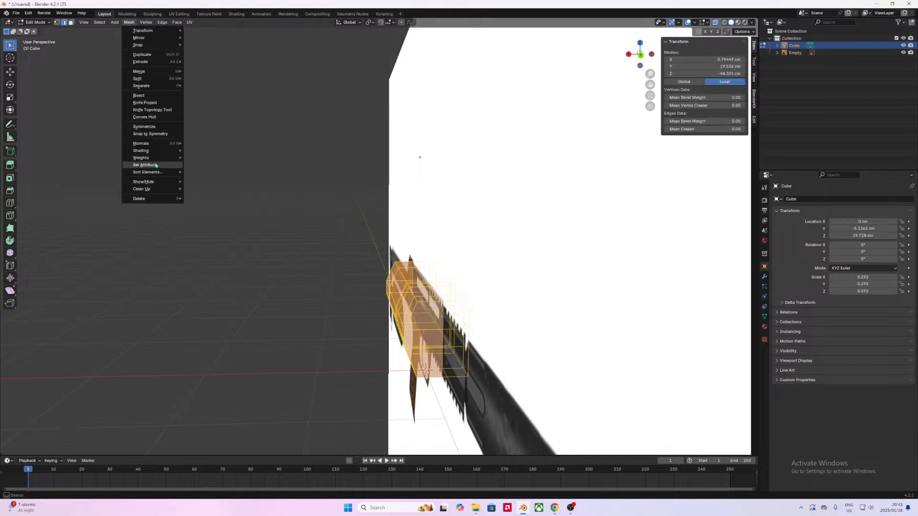
{"action": "left_click", "coordinate": [172, 127]}
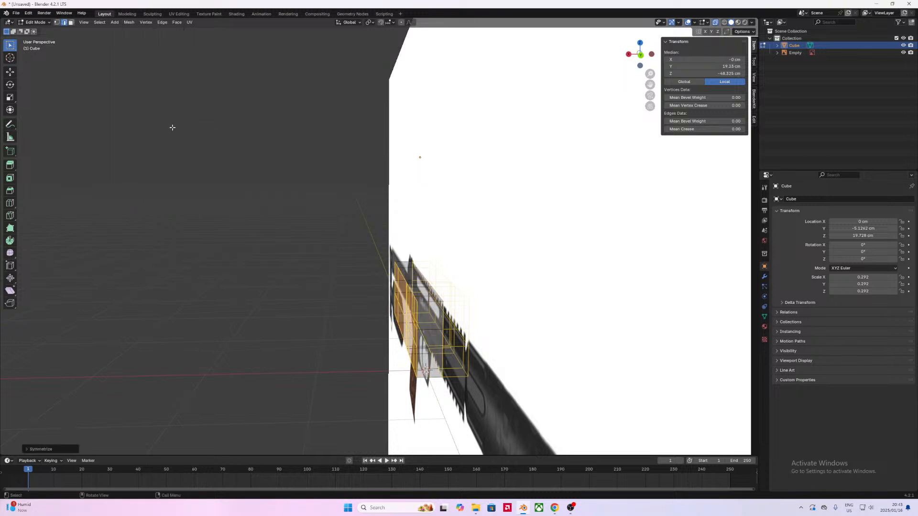
{"action": "left_click", "coordinate": [28, 449]}
{"action": "left_click", "coordinate": [92, 439]}
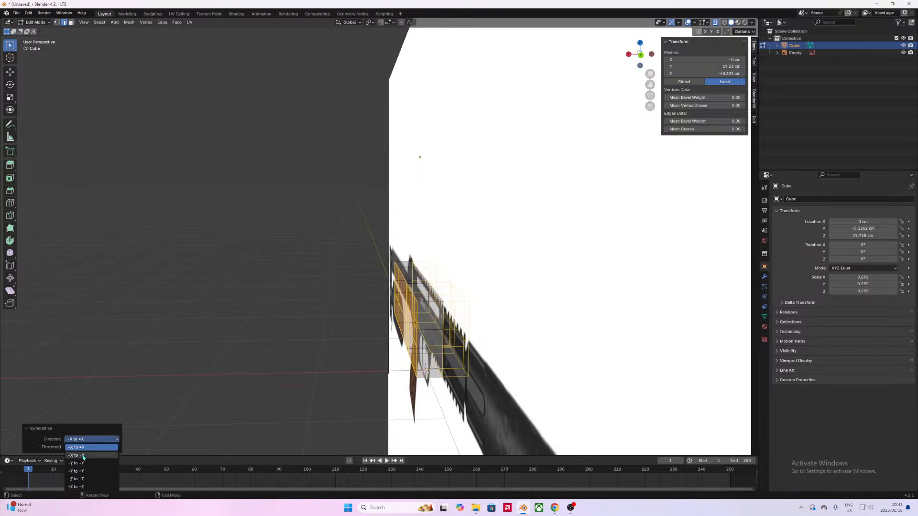
{"action": "left_click", "coordinate": [91, 456]}
{"action": "left_click", "coordinate": [210, 367]}
Step: Hide the Empty reference image and inspect the symmetrized block from several angles
{"action": "middle_click_drag", "start_coordinate": [210, 367], "coordinate": [406, 306]}
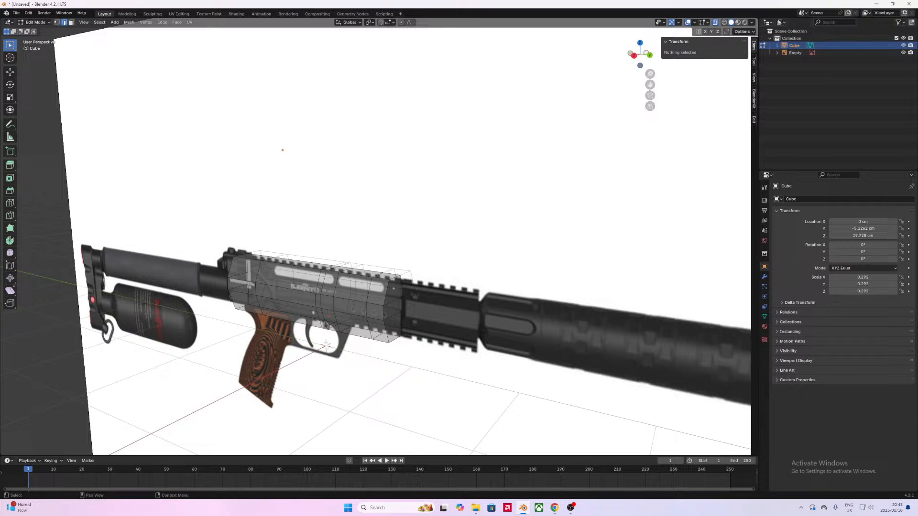
{"action": "left_click", "coordinate": [903, 52]}
{"action": "middle_click_drag", "start_coordinate": [672, 179], "coordinate": [469, 315]}
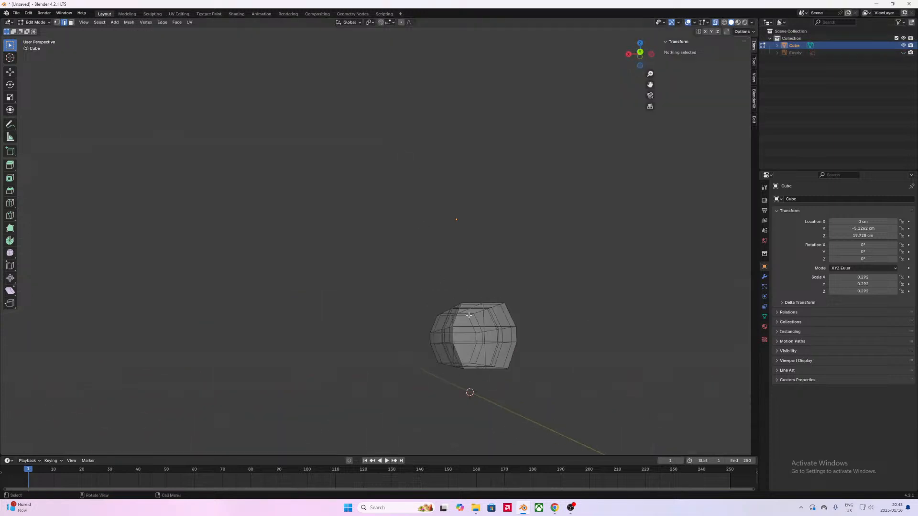
{"action": "left_click", "coordinate": [485, 319], "text": "alt"}
{"action": "middle_click_drag", "start_coordinate": [503, 283], "coordinate": [413, 357]}
{"action": "left_click", "coordinate": [557, 307]}
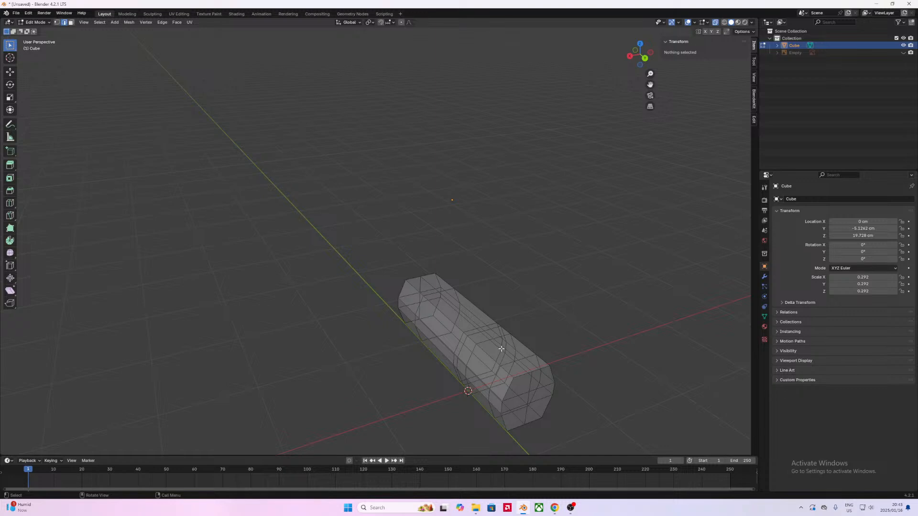
Step: In top view, delete all vertices of the block's -X half, leaving only the +X half, and leave Edit Mode
{"action": "left_click", "coordinate": [639, 44]}
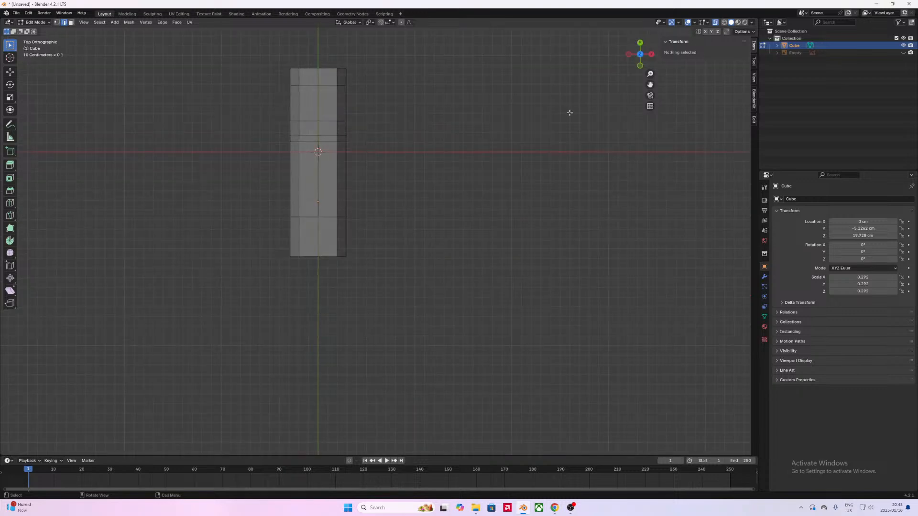
{"action": "key", "text": "1"}
{"action": "left_click_drag", "start_coordinate": [306, 273], "coordinate": [258, 29]}
{"action": "key", "text": "x"}
{"action": "left_click", "coordinate": [361, 230]}
{"action": "middle_click_drag", "start_coordinate": [365, 231], "coordinate": [428, 258]}
{"action": "key", "text": "Tab"}
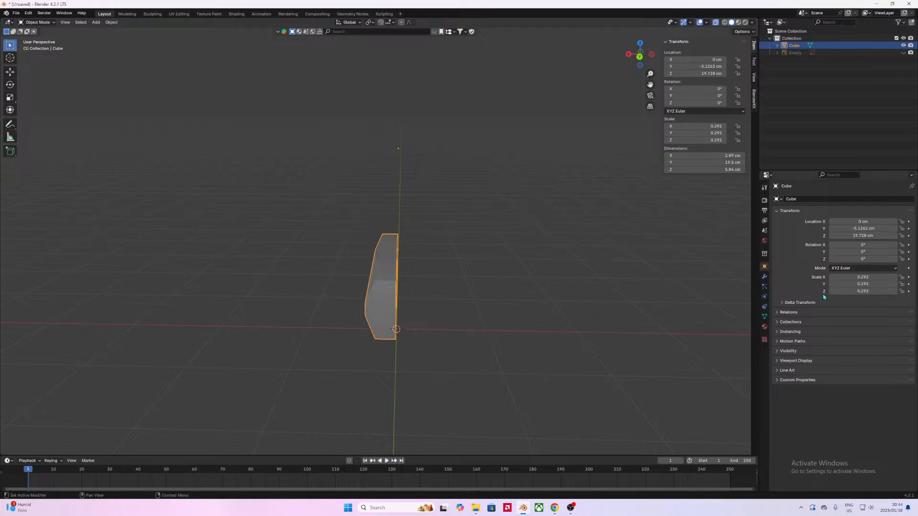
Step: Add a Mirror modifier on the X axis to the half block
{"action": "left_click", "coordinate": [764, 277]}
{"action": "left_click", "coordinate": [817, 199]}
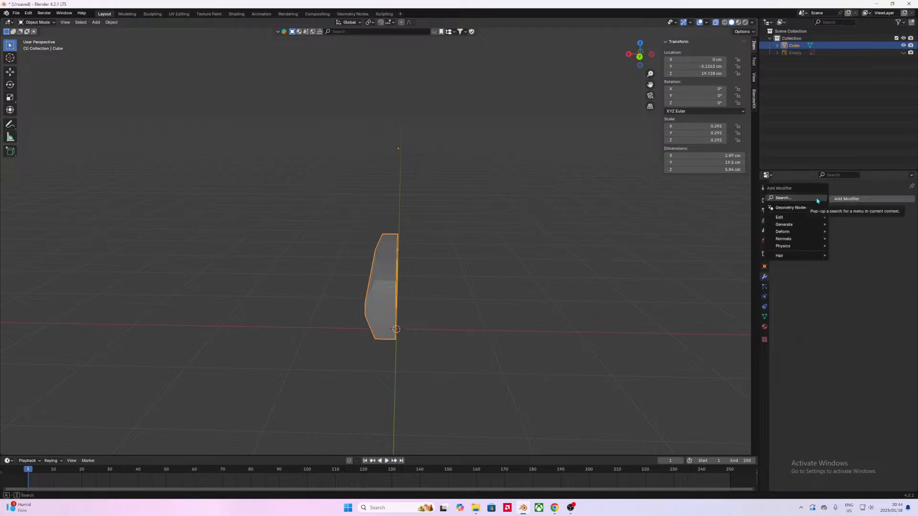
{"action": "left_click", "coordinate": [793, 198]}
{"action": "type", "text": "mir"}
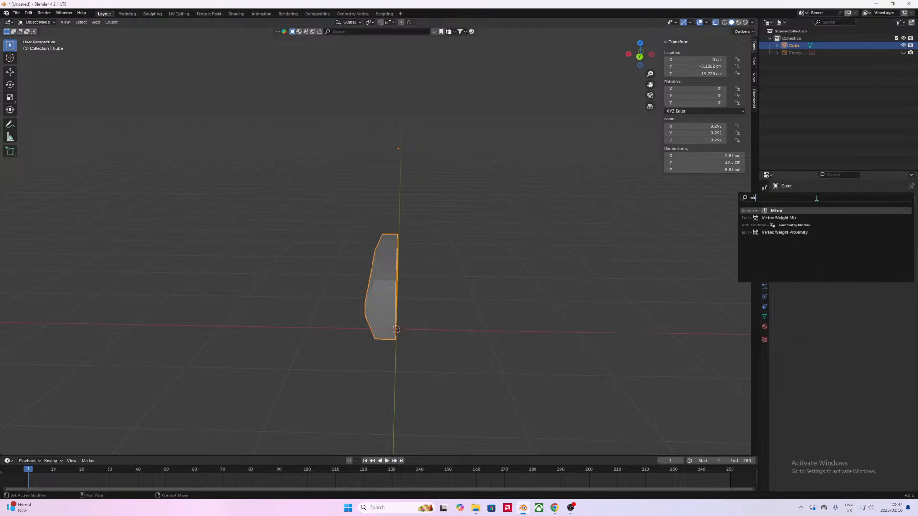
{"action": "key", "text": "Return"}
{"action": "middle_click_drag", "start_coordinate": [440, 307], "coordinate": [435, 285]}
Step: Add a lengthwise loop cut around the block's upper slanted side face, with a slide factor of about 0.3
{"action": "key", "text": "Tab"}
{"action": "mouse_move", "coordinate": [504, 316]}
{"action": "middle_mouse_down"}
{"action": "mouse_move", "coordinate": [427, 323]}
{"action": "mouse_move", "coordinate": [497, 323]}
{"action": "middle_mouse_up"}
{"action": "left_click", "coordinate": [630, 58]}
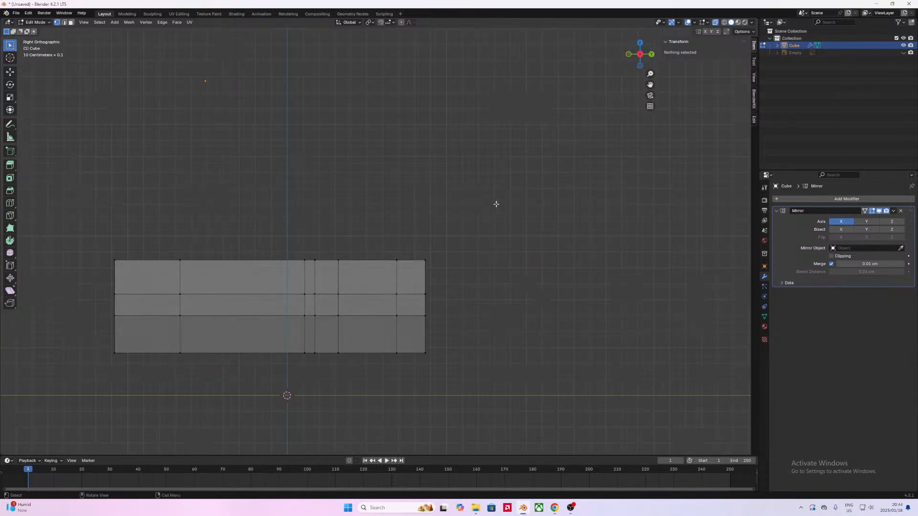
{"action": "middle_click_drag", "start_coordinate": [441, 248], "coordinate": [390, 267]}
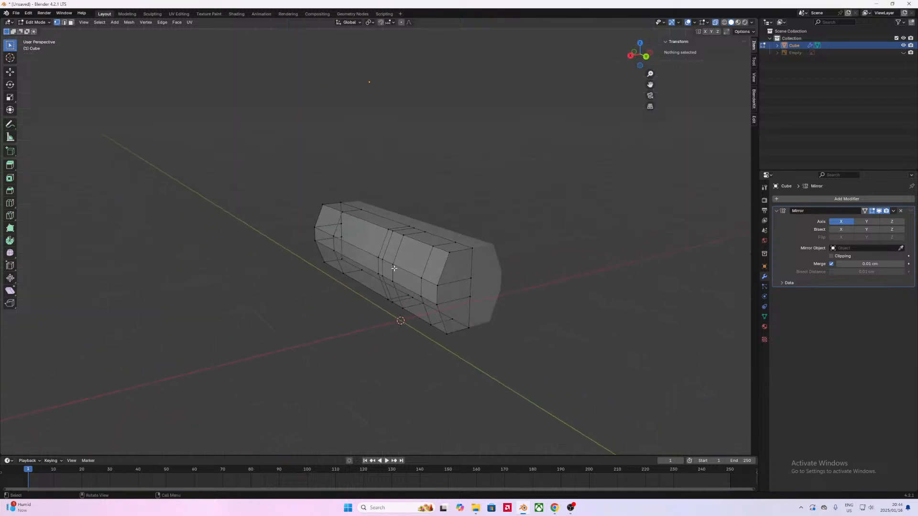
{"action": "key", "text": "ctrl+r"}
{"action": "left_click", "coordinate": [433, 272]}
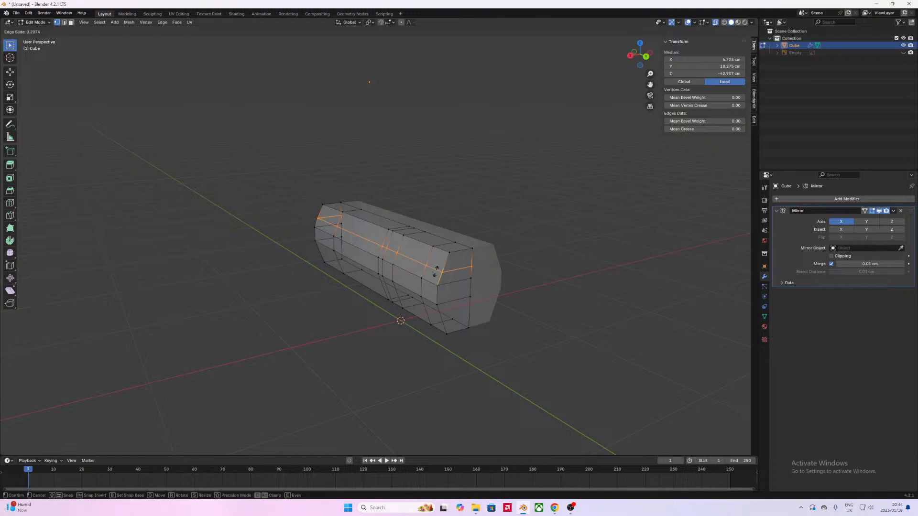
{"action": "left_click", "coordinate": [434, 273]}
{"action": "key", "text": "ctrl+r"}
{"action": "left_click", "coordinate": [438, 322]}
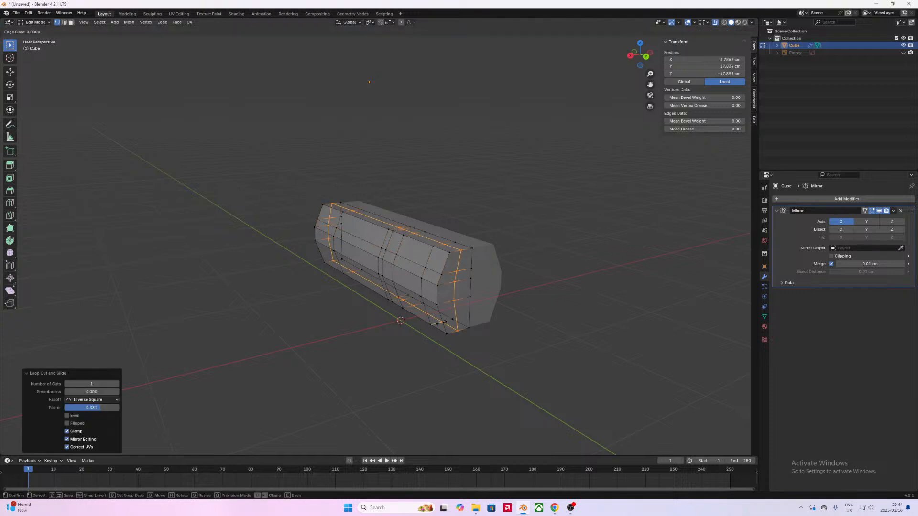
{"action": "left_click", "coordinate": [447, 327]}
{"action": "key", "text": "ctrl+z"}
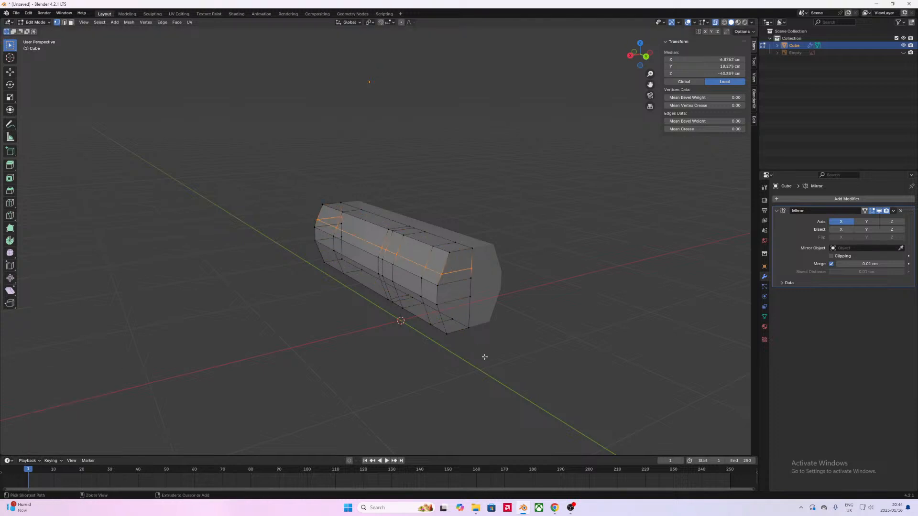
Step: Add a lengthwise loop cut around the block's lower slanted side face, slid slightly upward
{"action": "key", "text": "ctrl+r"}
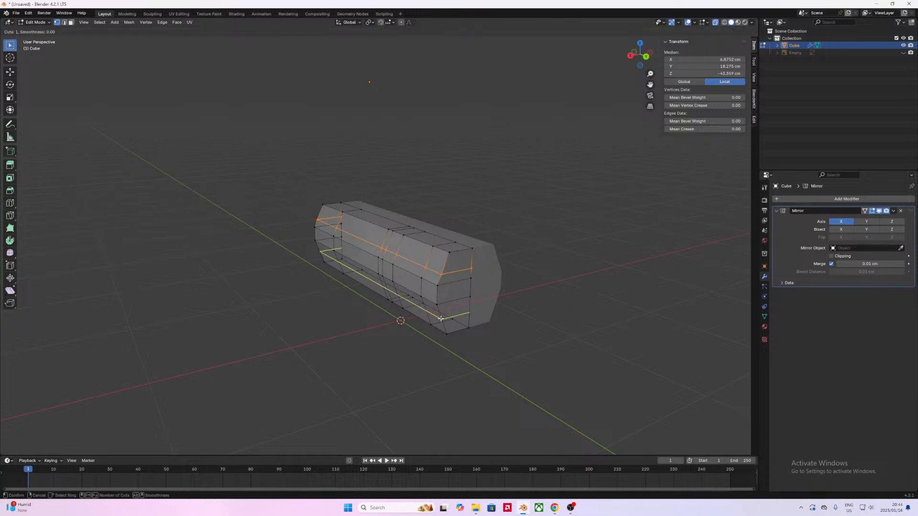
{"action": "left_click", "coordinate": [444, 313]}
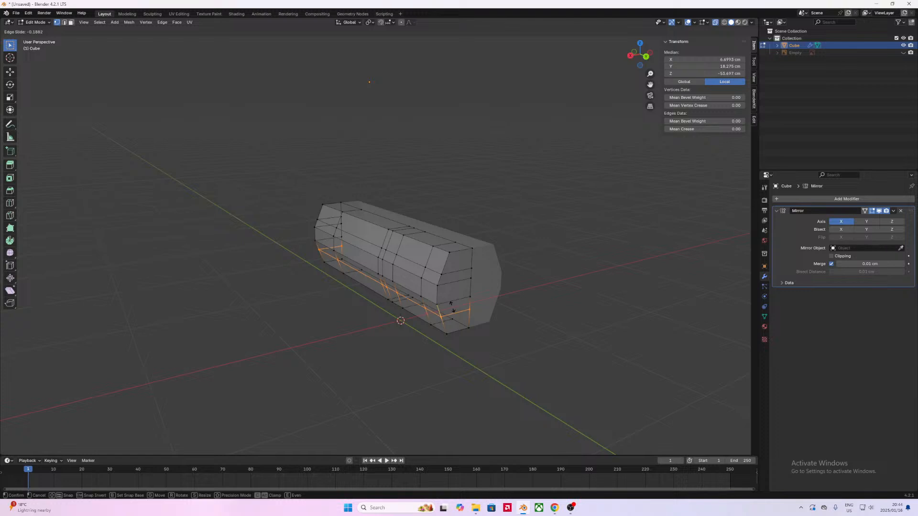
{"action": "left_click", "coordinate": [452, 306]}
Step: Select the outer vertices of the new upper and lower lengthwise loops and move them inward along X by about -0.33 cm
{"action": "mouse_move", "coordinate": [452, 306]}
{"action": "middle_mouse_down"}
{"action": "mouse_move", "coordinate": [472, 304]}
{"action": "mouse_move", "coordinate": [462, 298]}
{"action": "middle_mouse_up"}
{"action": "left_click", "coordinate": [462, 297]}
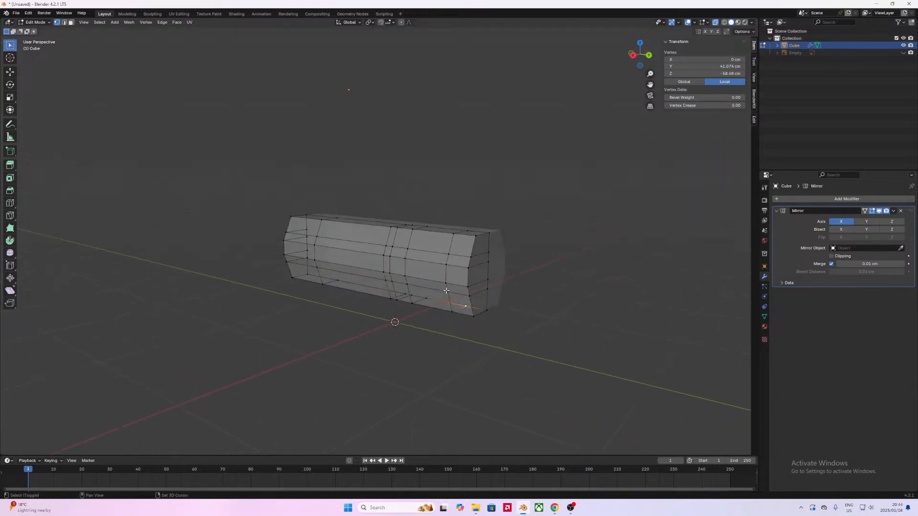
{"action": "left_click", "coordinate": [465, 298]}
{"action": "left_click", "coordinate": [446, 293], "text": "shift"}
{"action": "left_click", "coordinate": [413, 294], "text": "shift"}
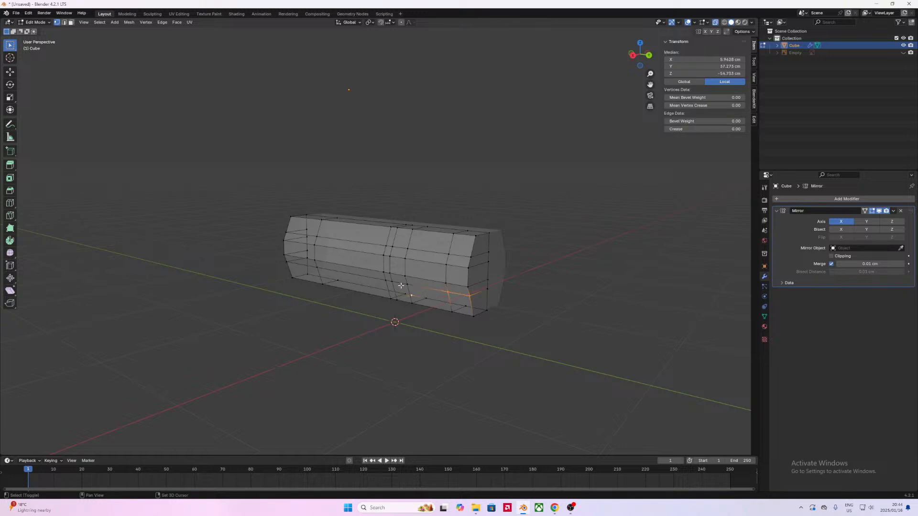
{"action": "left_click", "coordinate": [387, 280], "text": "shift"}
{"action": "left_click", "coordinate": [316, 266], "text": "shift"}
{"action": "left_click", "coordinate": [288, 259], "text": "shift"}
{"action": "left_click", "coordinate": [286, 232], "text": "shift"}
{"action": "left_click", "coordinate": [316, 237], "text": "shift"}
{"action": "left_click", "coordinate": [387, 246], "text": "shift"}
{"action": "left_click", "coordinate": [409, 249], "text": "shift"}
{"action": "left_click", "coordinate": [448, 254], "text": "shift"}
{"action": "left_click", "coordinate": [470, 257], "text": "shift"}
{"action": "middle_click_drag", "start_coordinate": [472, 257], "coordinate": [432, 257]}
{"action": "key", "text": "g"}
{"action": "key", "text": "x"}
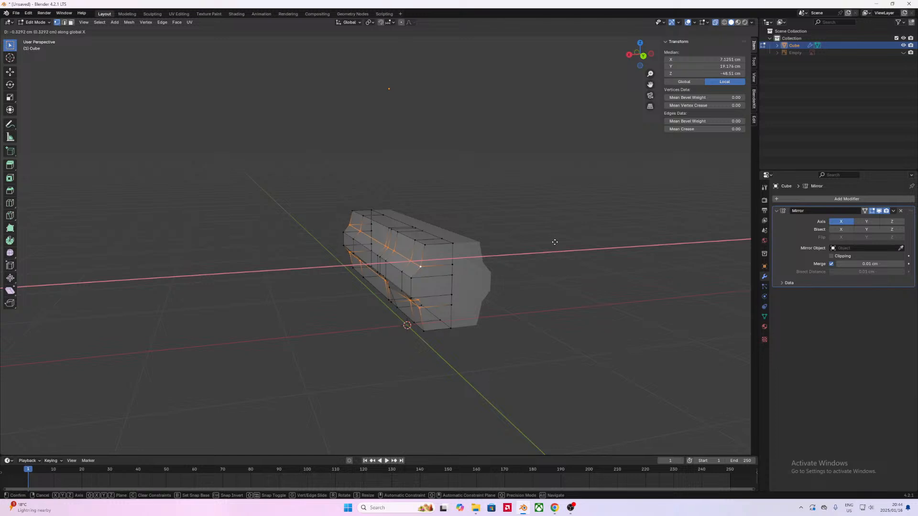
{"action": "left_click", "coordinate": [555, 241]}
Step: Unhide the Empty reference image in right view and leave Edit Mode
{"action": "middle_click_drag", "start_coordinate": [554, 242], "coordinate": [387, 261]}
{"action": "left_click", "coordinate": [642, 59]}
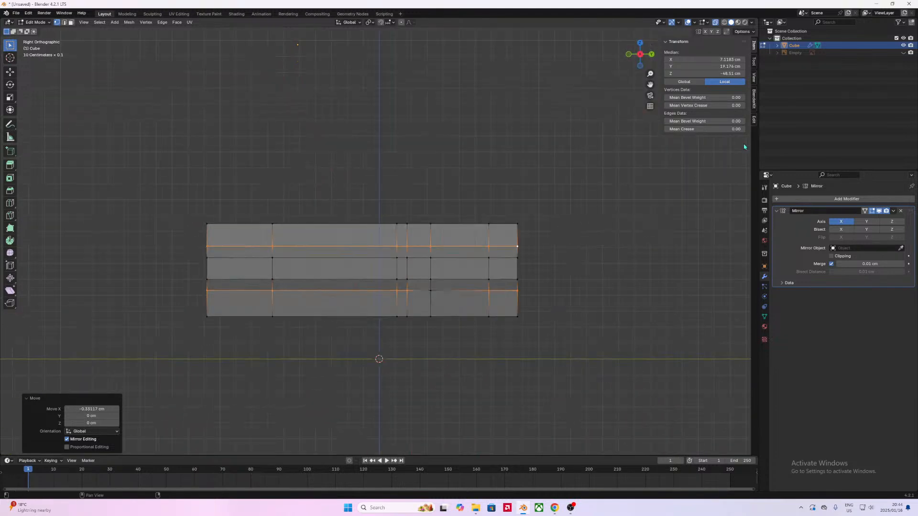
{"action": "left_click", "coordinate": [903, 52]}
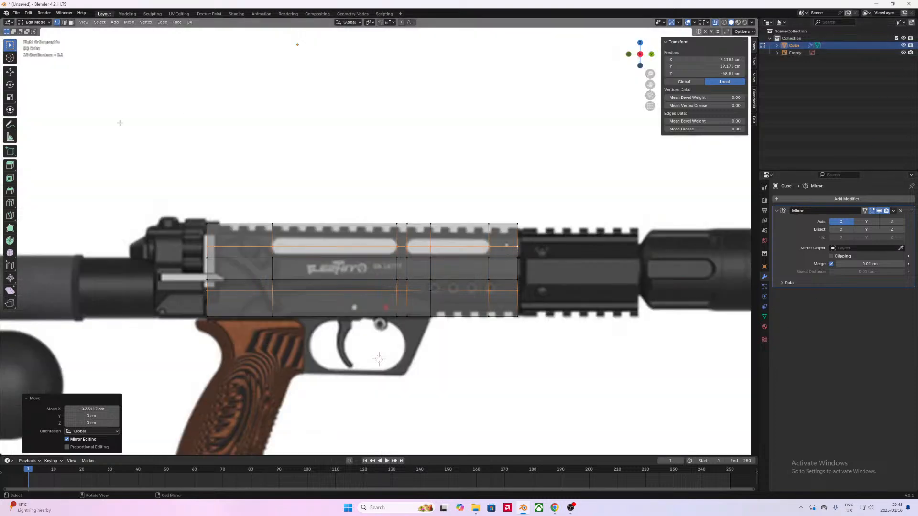
{"action": "key", "text": "Tab"}
Step: Enable opacity on the Empty reference image and set it to 0.4
{"action": "left_click", "coordinate": [149, 111]}
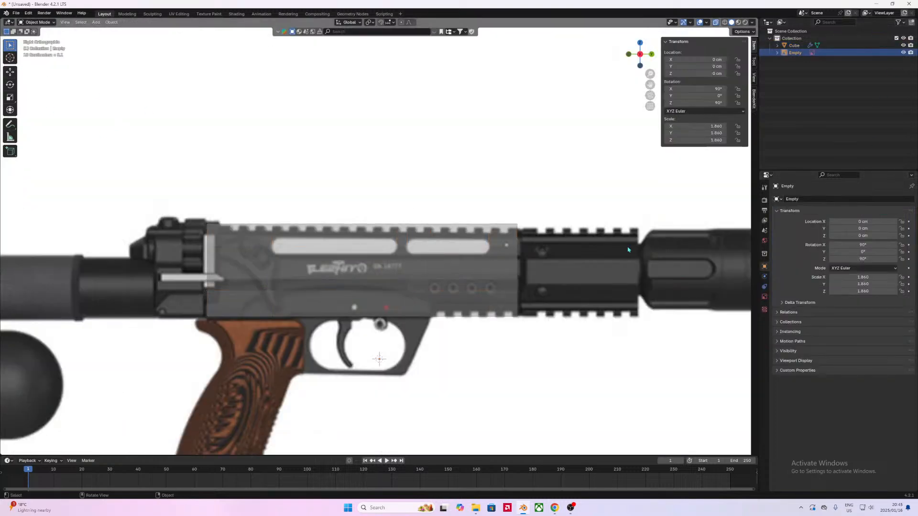
{"action": "left_click", "coordinate": [765, 297]}
{"action": "left_click", "coordinate": [832, 283]}
{"action": "left_click", "coordinate": [874, 282]}
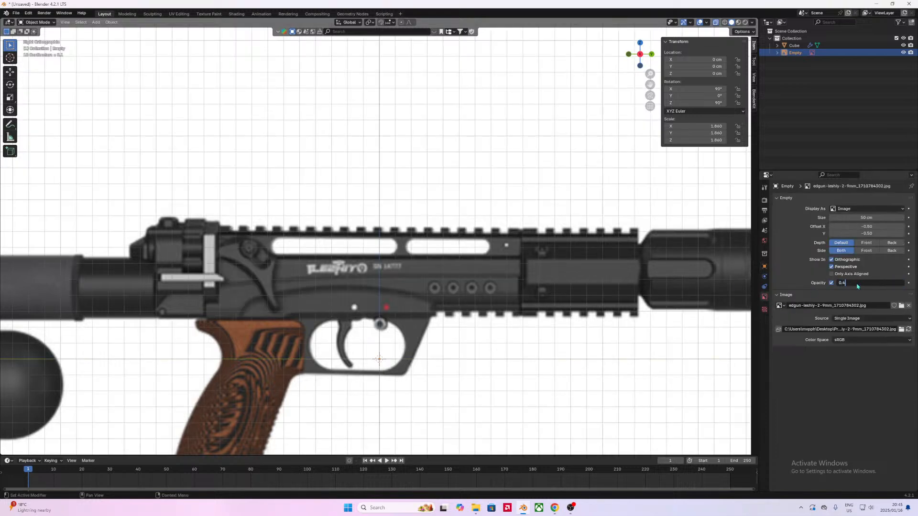
{"action": "type", "text": "0.4"}
{"action": "key", "text": "Return"}
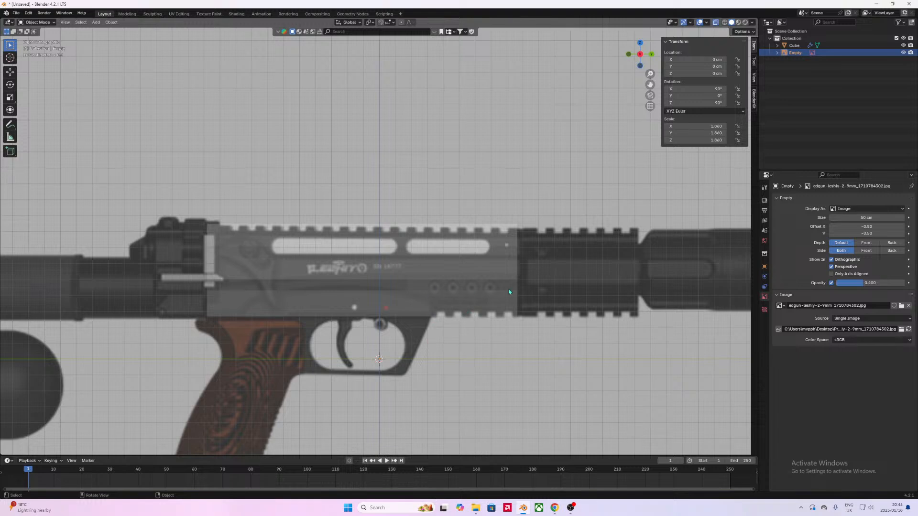
Step: Select the receiver block's lengthwise middle face band in Edit Mode
{"action": "left_click", "coordinate": [437, 290]}
{"action": "middle_click_drag", "start_coordinate": [437, 291], "coordinate": [406, 281]}
{"action": "key", "text": "Tab"}
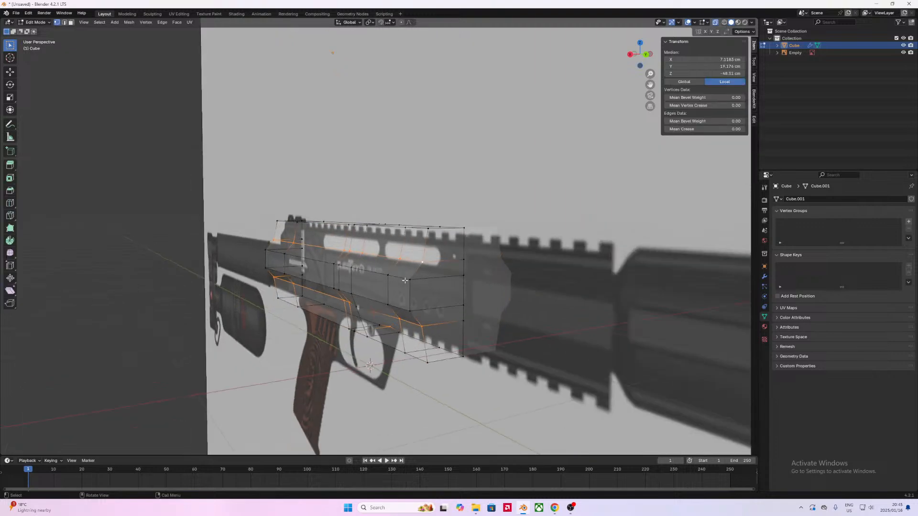
{"action": "left_click", "coordinate": [426, 292], "text": "alt"}
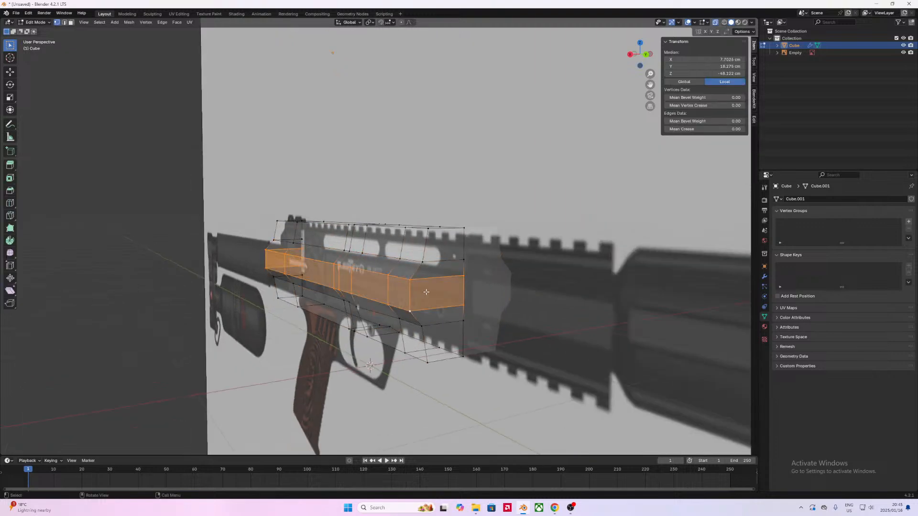
{"action": "middle_click_drag", "start_coordinate": [432, 296], "coordinate": [461, 306]}
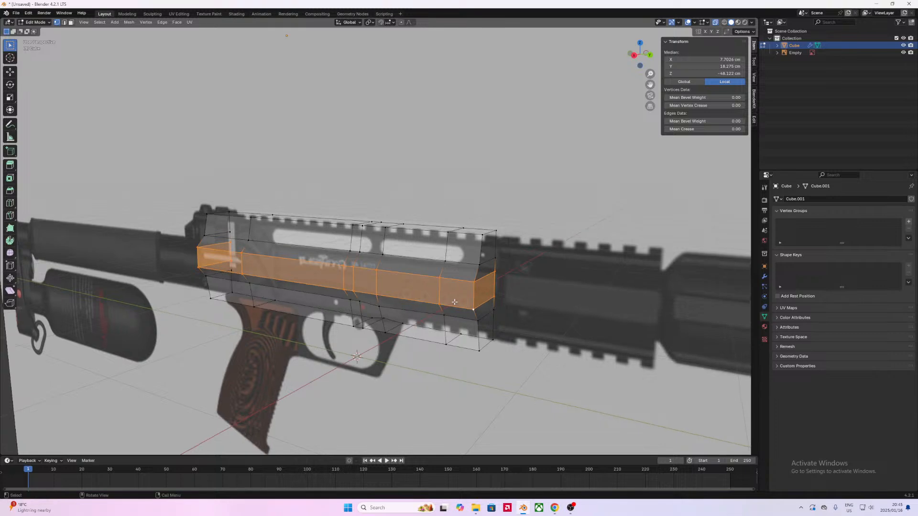
{"action": "key", "text": "Tab"}
{"action": "left_click", "coordinate": [489, 321]}
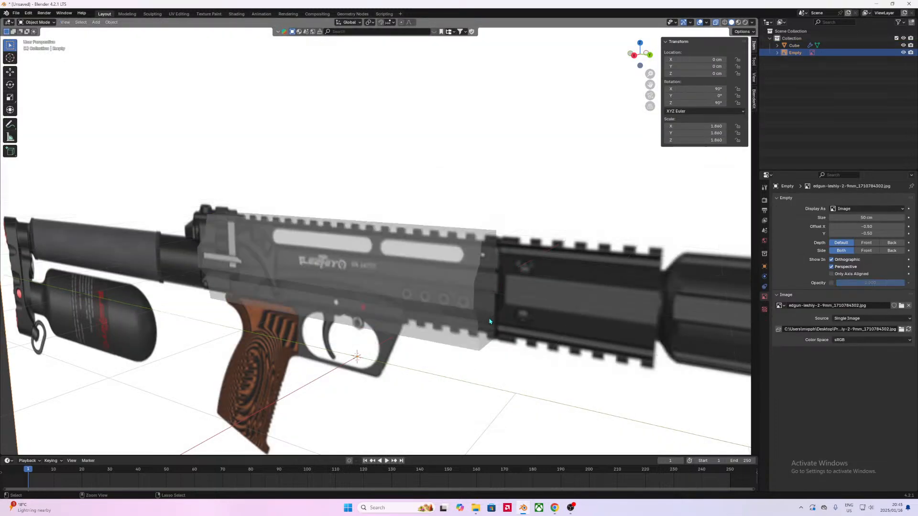
{"action": "left_click", "coordinate": [489, 321]}
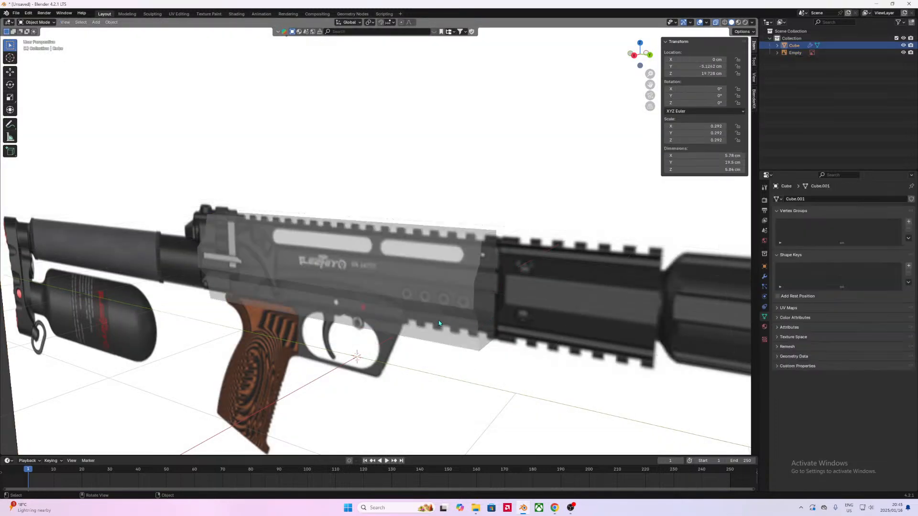
{"action": "left_click", "coordinate": [410, 321]}
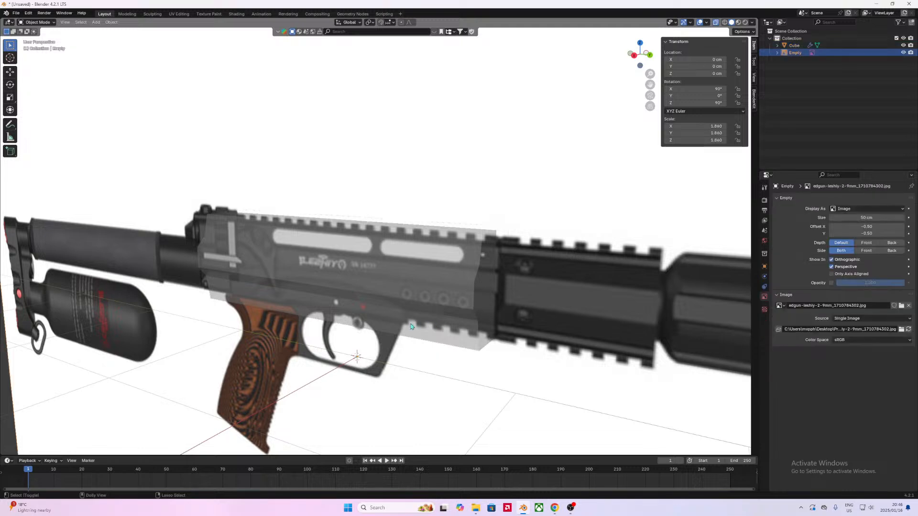
{"action": "left_click", "coordinate": [410, 325]}
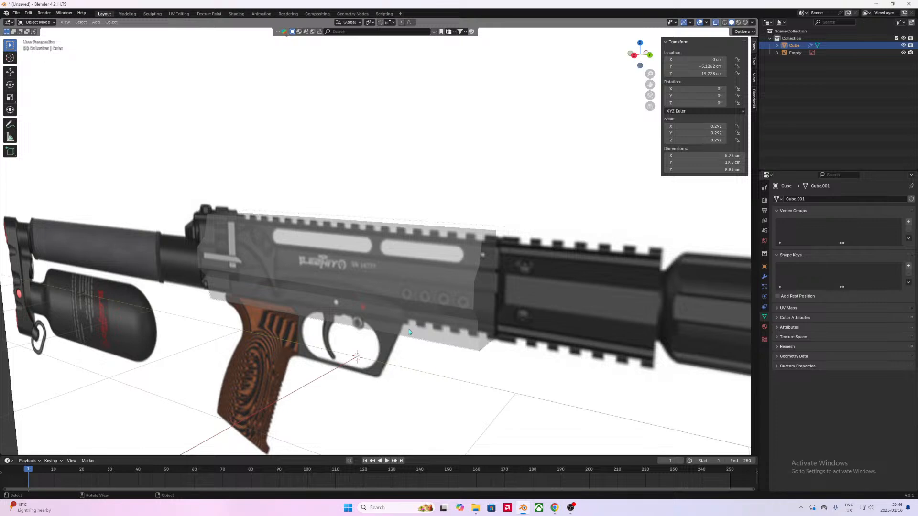
{"action": "left_click", "coordinate": [408, 332], "text": "shift"}
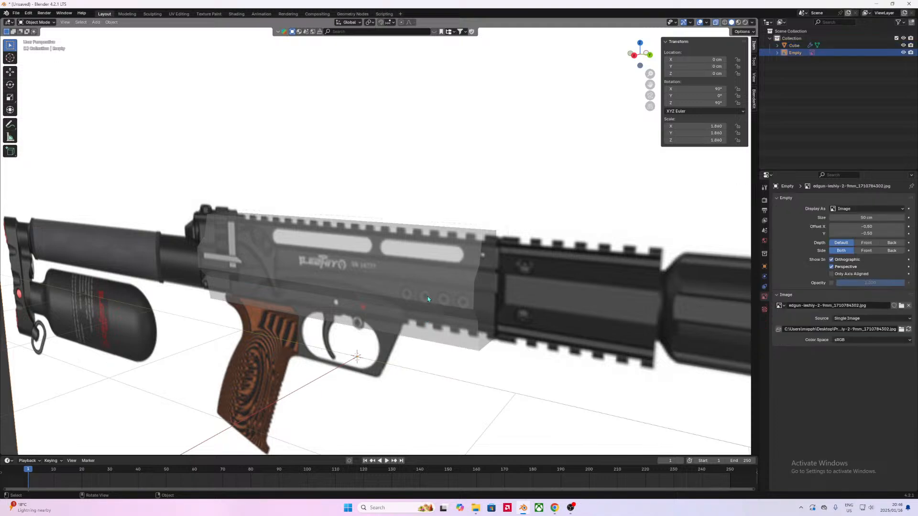
Step: Enable snapping and move the skipped vertex of the block's lower lengthwise loop inward along X
{"action": "left_click", "coordinate": [442, 288]}
{"action": "key", "text": "Tab"}
{"action": "middle_click_drag", "start_coordinate": [469, 298], "coordinate": [408, 349]}
{"action": "left_click", "coordinate": [394, 297]}
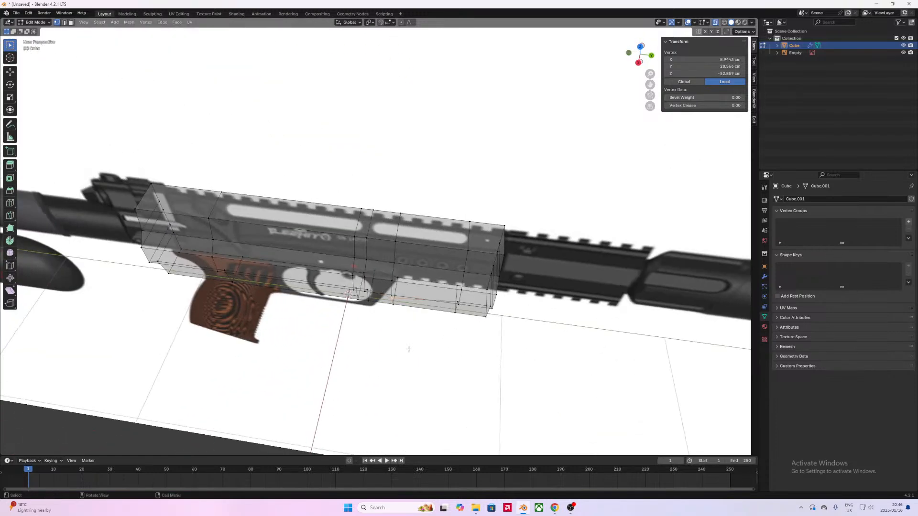
{"action": "left_click", "coordinate": [391, 23]}
{"action": "left_click", "coordinate": [380, 75]}
{"action": "middle_click_drag", "start_coordinate": [429, 239], "coordinate": [388, 236]}
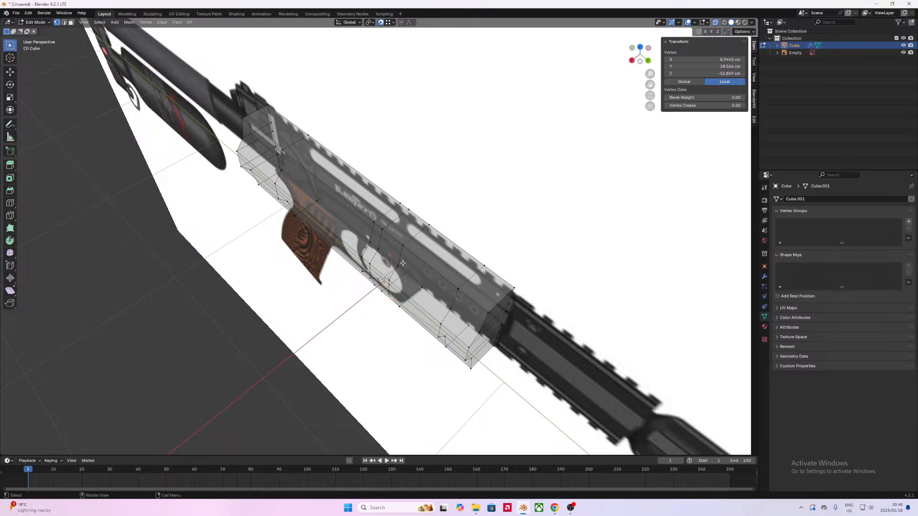
{"action": "key", "text": "g"}
{"action": "key", "text": "x"}
{"action": "left_click", "coordinate": [399, 265]}
Step: Try to move the upper and lower loop vertices on the cross loop near the short slot's rear along X
{"action": "middle_click_drag", "start_coordinate": [399, 265], "coordinate": [394, 245]}
{"action": "left_click", "coordinate": [396, 247], "text": "shift"}
{"action": "left_click", "coordinate": [400, 319], "text": "shift"}
{"action": "middle_click_drag", "start_coordinate": [401, 320], "coordinate": [383, 362]}
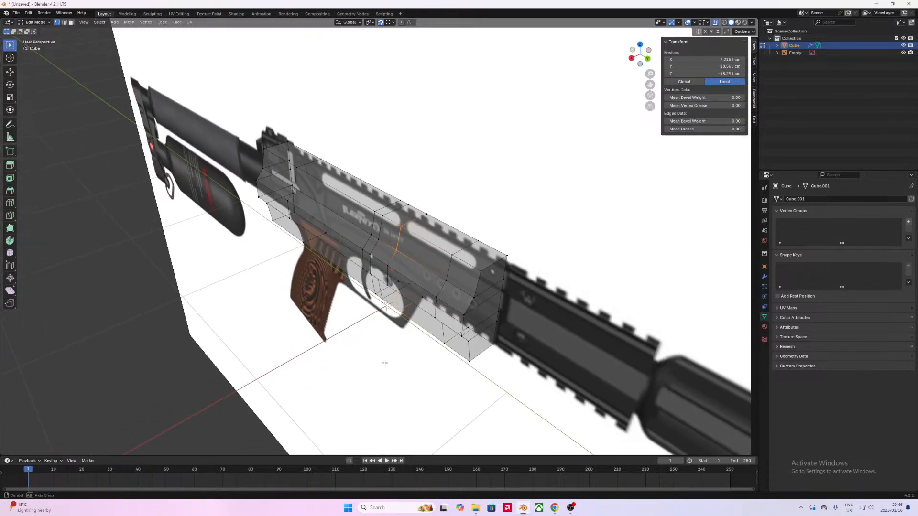
{"action": "key", "text": "g"}
{"action": "key", "text": "x"}
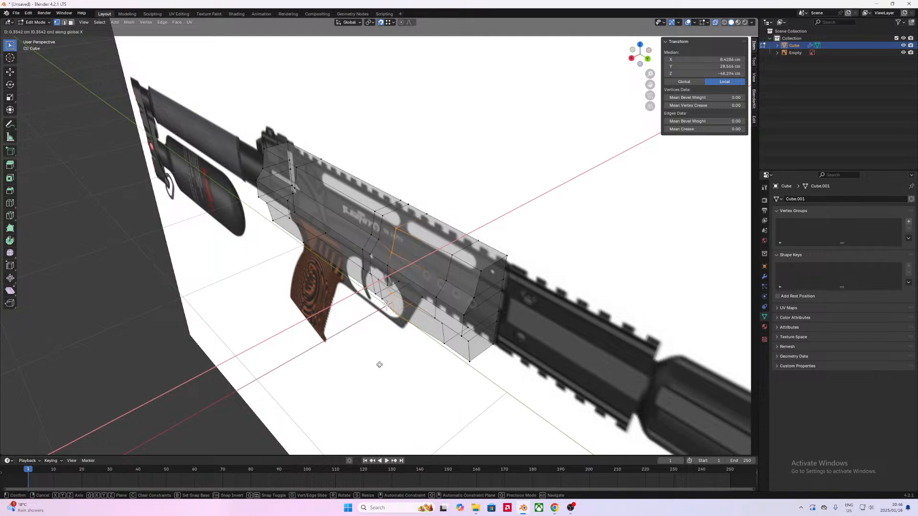
{"action": "left_click", "coordinate": [383, 364]}
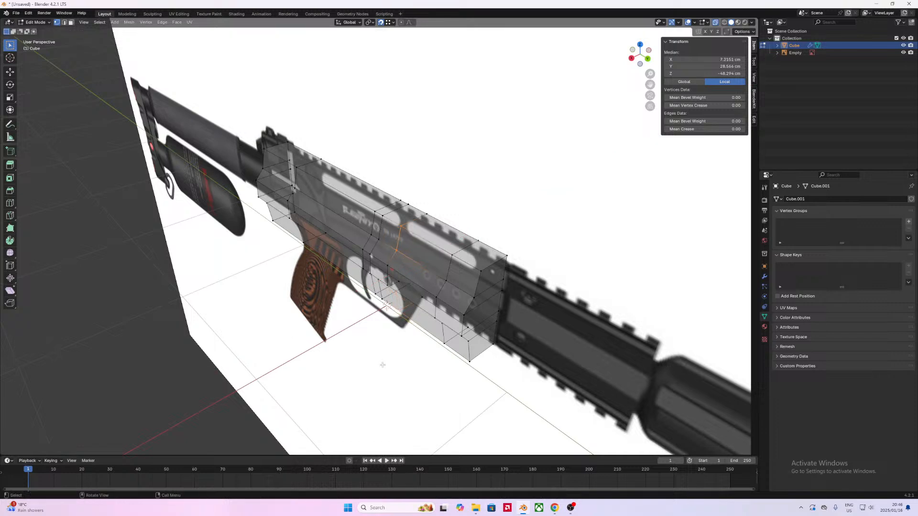
{"action": "middle_click_drag", "start_coordinate": [419, 344], "coordinate": [258, 292]}
{"action": "left_click", "coordinate": [482, 292]}
{"action": "left_click", "coordinate": [483, 271], "text": "shift"}
{"action": "left_click", "coordinate": [452, 292], "text": "shift"}
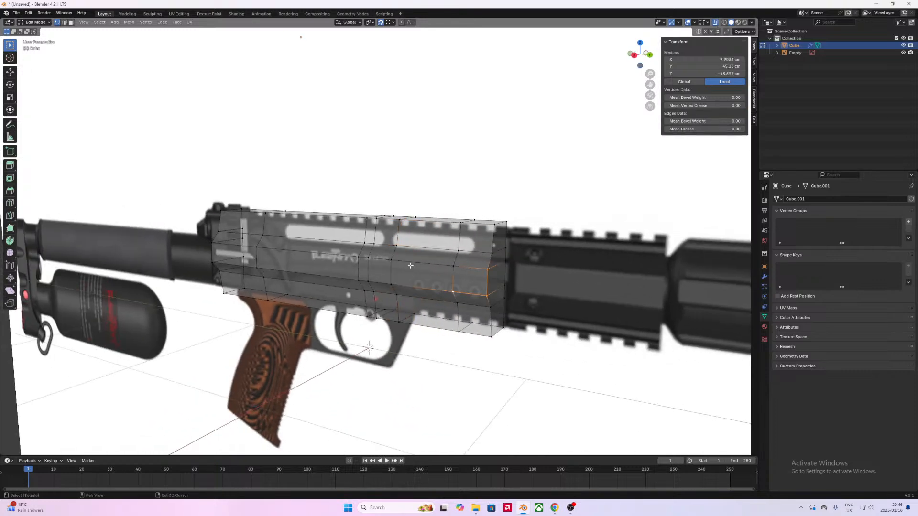
Step: Select the receiver block's lengthwise middle face band and scale it along Z to about 0.85
{"action": "left_click", "coordinate": [421, 264], "text": "alt"}
{"action": "left_click", "coordinate": [422, 288], "text": "alt+shift"}
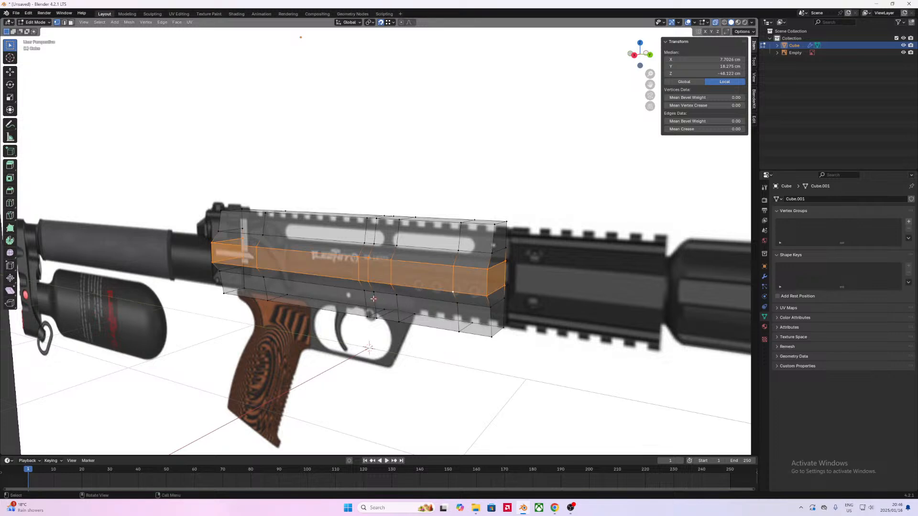
{"action": "middle_click_drag", "start_coordinate": [423, 284], "coordinate": [564, 369]}
{"action": "key", "text": "s"}
{"action": "key", "text": "z"}
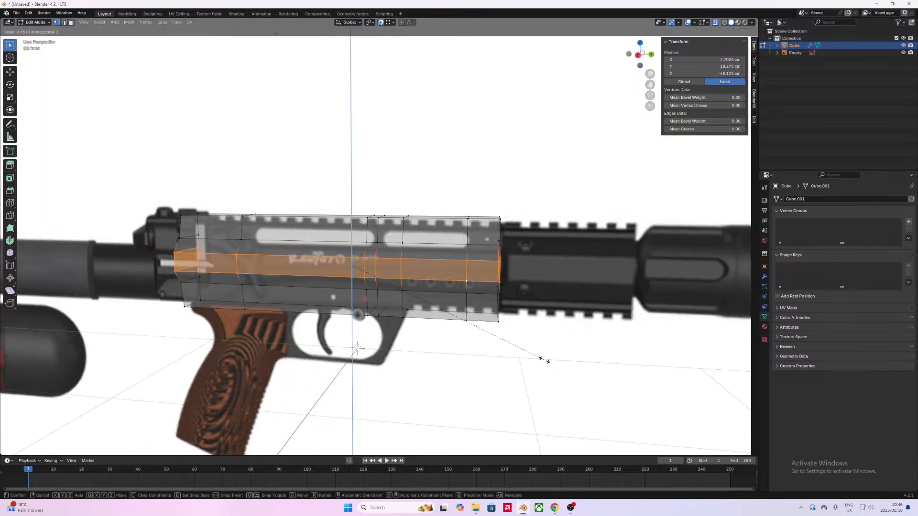
{"action": "left_click", "coordinate": [544, 359]}
Step: Raise the selected middle face band slightly along Z
{"action": "middle_click_drag", "start_coordinate": [525, 342], "coordinate": [443, 343]}
{"action": "key", "text": "g"}
{"action": "key", "text": "z"}
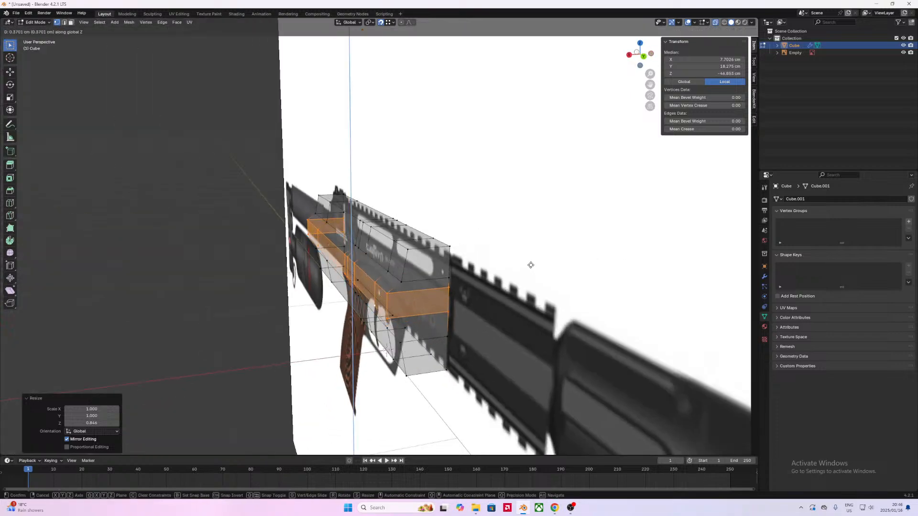
{"action": "left_click", "coordinate": [530, 264]}
{"action": "middle_click_drag", "start_coordinate": [530, 264], "coordinate": [379, 299]}
{"action": "key", "text": "a"}
{"action": "key", "text": "s"}
{"action": "key", "text": "x"}
{"action": "right_click", "coordinate": [421, 293]}
{"action": "middle_click_drag", "start_coordinate": [420, 294], "coordinate": [491, 278]}
{"action": "key", "text": "s"}
{"action": "key", "text": "x"}
{"action": "right_click", "coordinate": [439, 300]}
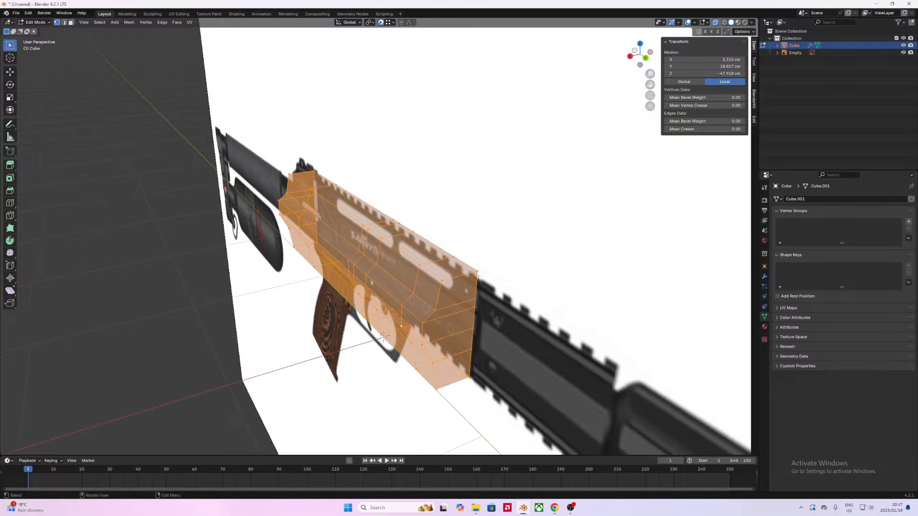
Step: Snap the 3D cursor to the vertex at the block's top front centreline corner and set the pivot point to 3D Cursor
{"action": "left_click", "coordinate": [492, 279]}
{"action": "key", "text": "shift+s"}
{"action": "left_click", "coordinate": [513, 288]}
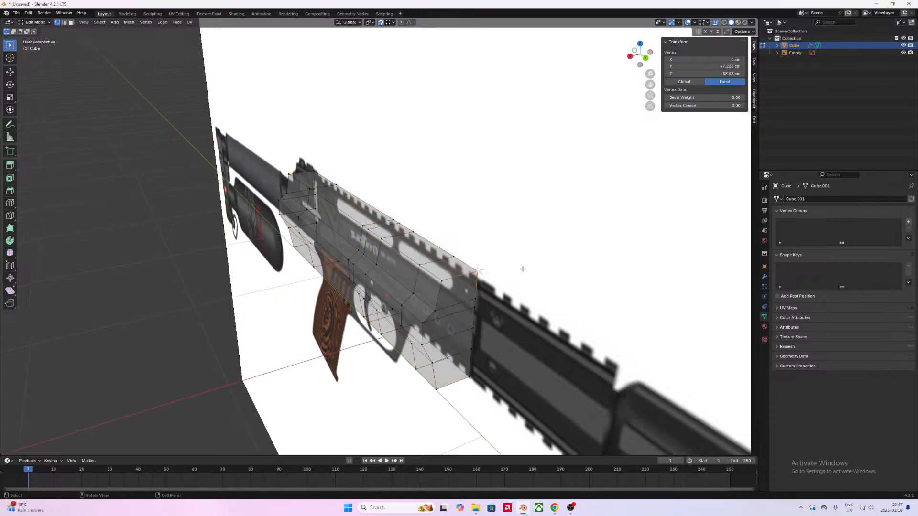
{"action": "left_click", "coordinate": [371, 22]}
{"action": "left_click", "coordinate": [382, 46]}
{"action": "key", "text": "s"}
{"action": "key", "text": "x"}
{"action": "right_click", "coordinate": [554, 255]}
Step: Narrow the whole receiver mesh along X about the 3D cursor
{"action": "key", "text": "a"}
{"action": "key", "text": "s"}
{"action": "key", "text": "x"}
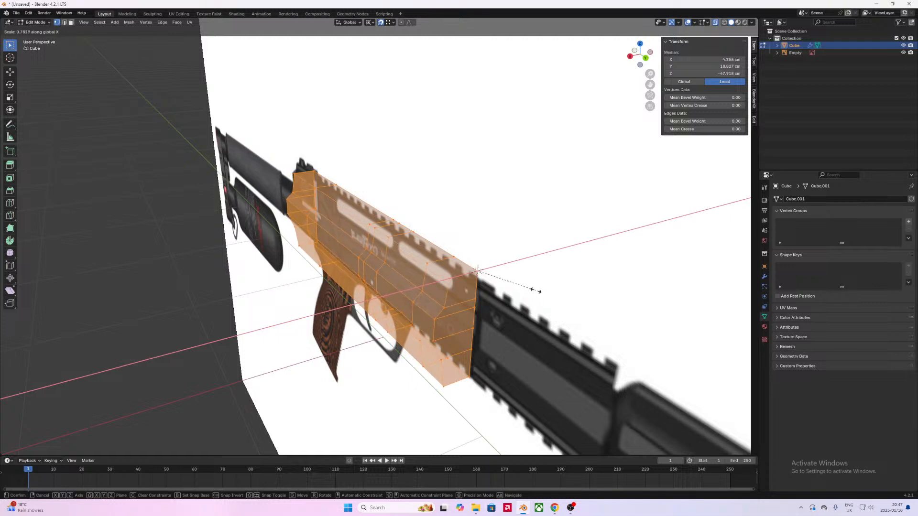
{"action": "left_click", "coordinate": [524, 285]}
{"action": "middle_click_drag", "start_coordinate": [524, 286], "coordinate": [447, 342]}
{"action": "key", "text": "Tab"}
{"action": "key", "text": "Tab"}
Step: Move the stray vertex on the receiver's top edge along X, working from the top view
{"action": "left_click", "coordinate": [392, 240]}
{"action": "middle_click_drag", "start_coordinate": [428, 303], "coordinate": [416, 324]}
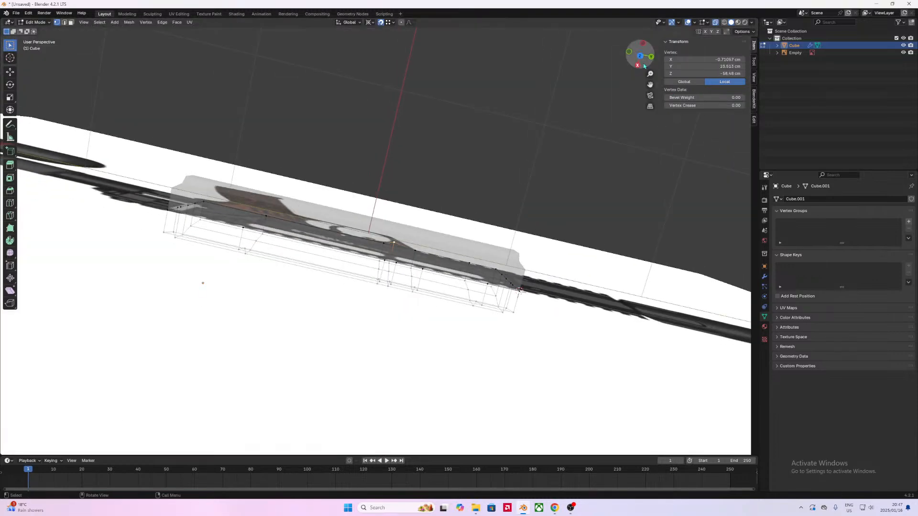
{"action": "left_click", "coordinate": [639, 56]}
{"action": "key", "text": "g"}
{"action": "key", "text": "x"}
{"action": "left_click", "coordinate": [405, 244]}
{"action": "middle_click_drag", "start_coordinate": [372, 279], "coordinate": [491, 247]}
{"action": "key", "text": "Tab"}
{"action": "key", "text": "Tab"}
Step: Select the five side vertices of the cross loop at the short slot's rear part
{"action": "middle_click_drag", "start_coordinate": [481, 230], "coordinate": [574, 257]}
{"action": "left_click", "coordinate": [454, 189], "text": "shift"}
{"action": "left_click", "coordinate": [455, 201], "text": "shift"}
{"action": "left_click", "coordinate": [452, 218], "text": "shift"}
{"action": "left_click", "coordinate": [447, 230], "text": "shift"}
{"action": "left_click", "coordinate": [444, 248], "text": "shift"}
{"action": "middle_click_drag", "start_coordinate": [443, 249], "coordinate": [444, 228]}
{"action": "middle_click_drag", "start_coordinate": [439, 274], "coordinate": [564, 299]}
{"action": "key", "text": "g"}
{"action": "key", "text": "x"}
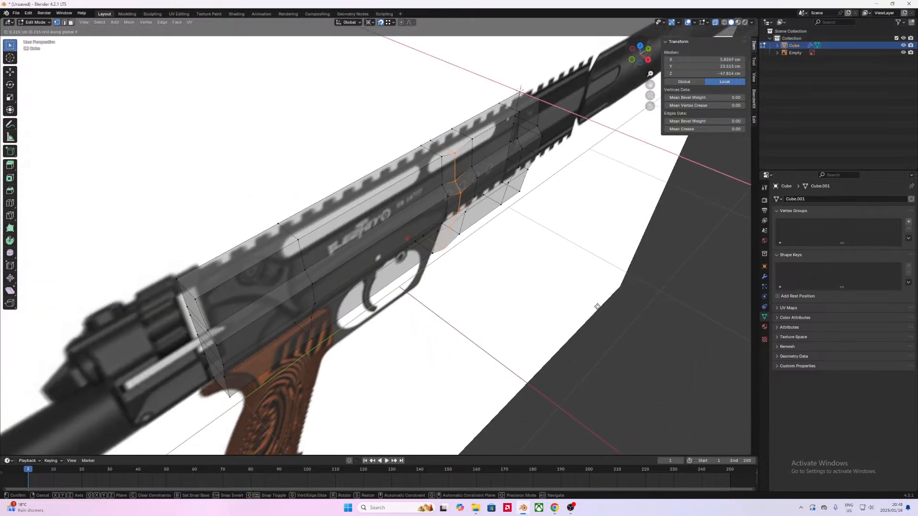
{"action": "right_click", "coordinate": [597, 306]}
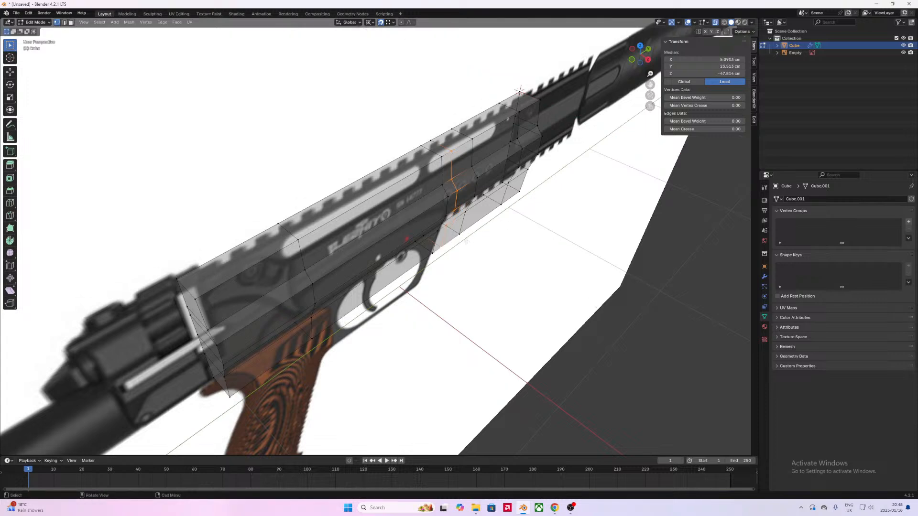
Step: Add the remaining front-section vertices to the selection with Circle Select and move them about 0.18 cm along X
{"action": "key", "text": "c"}
{"action": "left_click_drag", "start_coordinate": [465, 240], "coordinate": [476, 143]}
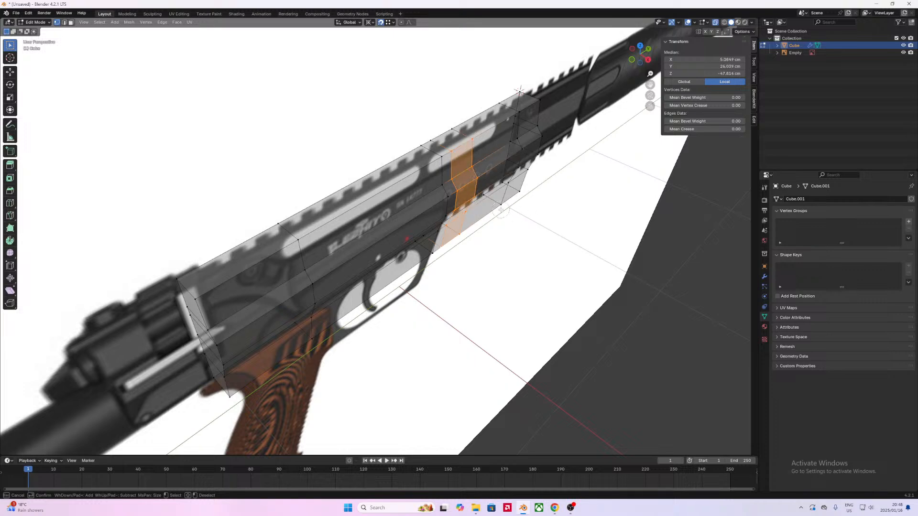
{"action": "mouse_move", "coordinate": [511, 181]}
{"action": "left_mouse_down"}
{"action": "mouse_move", "coordinate": [521, 116]}
{"action": "mouse_move", "coordinate": [536, 98]}
{"action": "mouse_move", "coordinate": [533, 171]}
{"action": "mouse_move", "coordinate": [519, 193]}
{"action": "mouse_move", "coordinate": [528, 169]}
{"action": "left_mouse_up"}
{"action": "key", "text": "Escape"}
{"action": "middle_click_drag", "start_coordinate": [556, 206], "coordinate": [434, 245]}
{"action": "key", "text": "g"}
{"action": "key", "text": "x"}
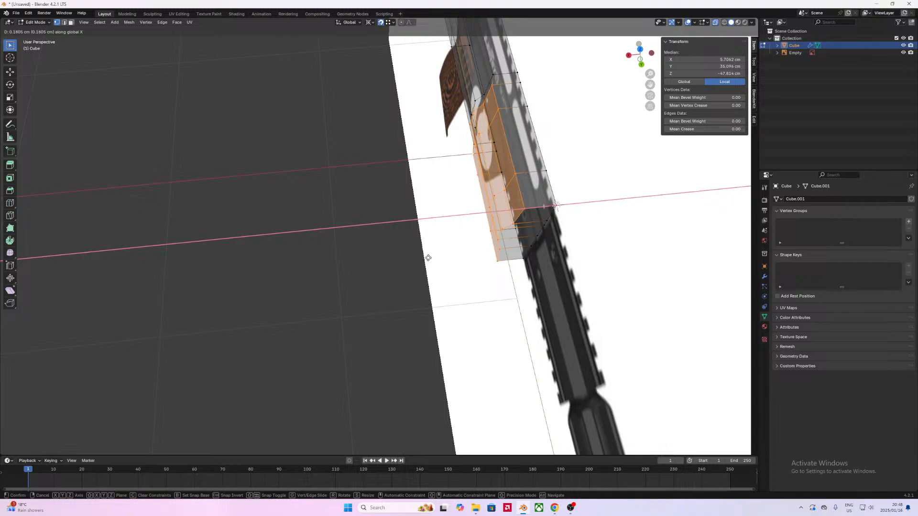
{"action": "left_click", "coordinate": [428, 258]}
Step: Move the selected front section back inward along X
{"action": "middle_click_drag", "start_coordinate": [410, 254], "coordinate": [611, 277]}
{"action": "key", "text": "g"}
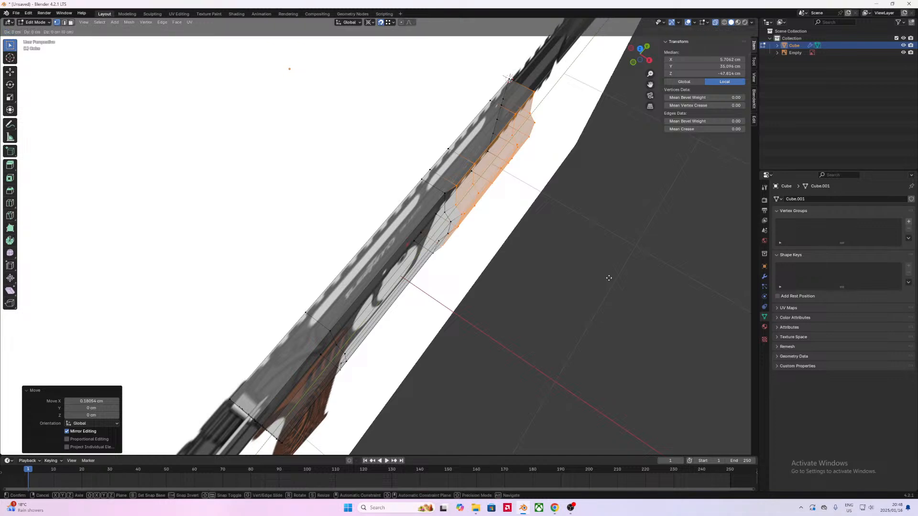
{"action": "key", "text": "x"}
{"action": "left_click", "coordinate": [604, 280]}
{"action": "middle_click_drag", "start_coordinate": [604, 280], "coordinate": [393, 273]}
{"action": "middle_click_drag", "start_coordinate": [473, 271], "coordinate": [490, 263]}
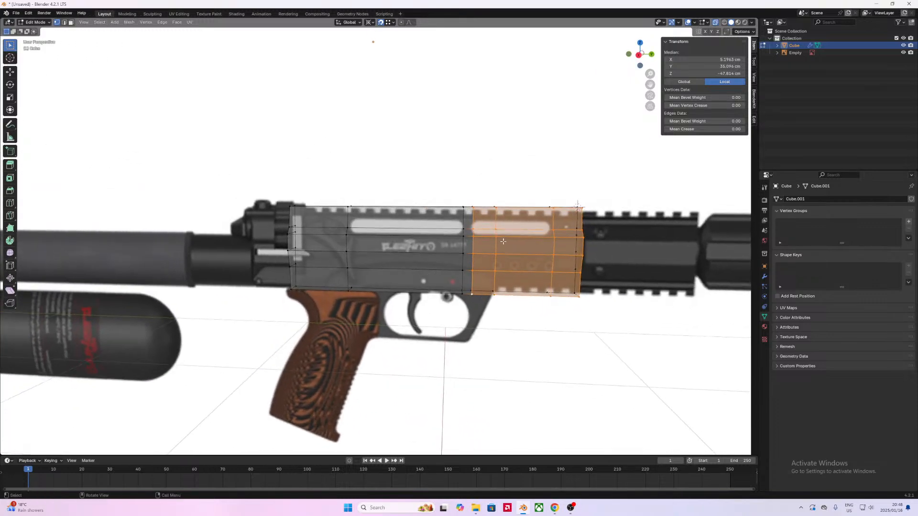
Step: Dissolve the two cross edge loops running through the receiver's front section around the short slot
{"action": "left_click", "coordinate": [496, 247], "text": "alt"}
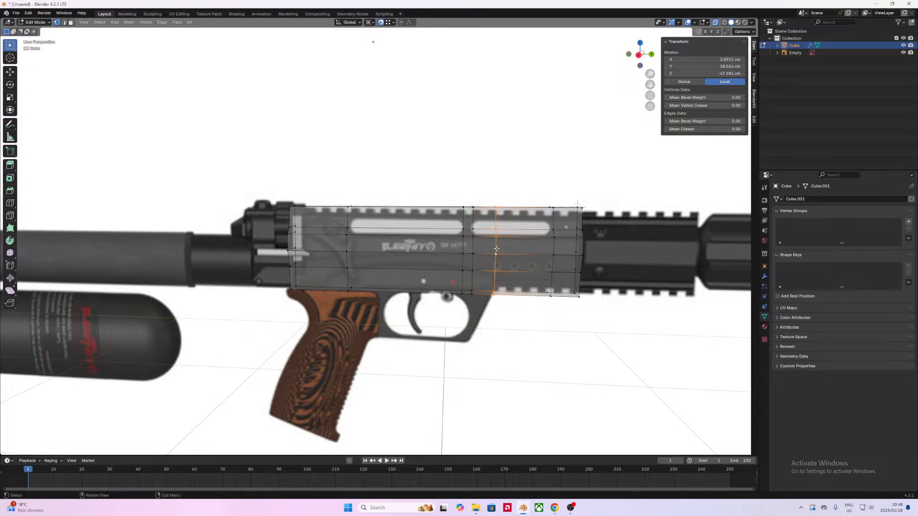
{"action": "key", "text": "x"}
{"action": "left_click", "coordinate": [478, 298]}
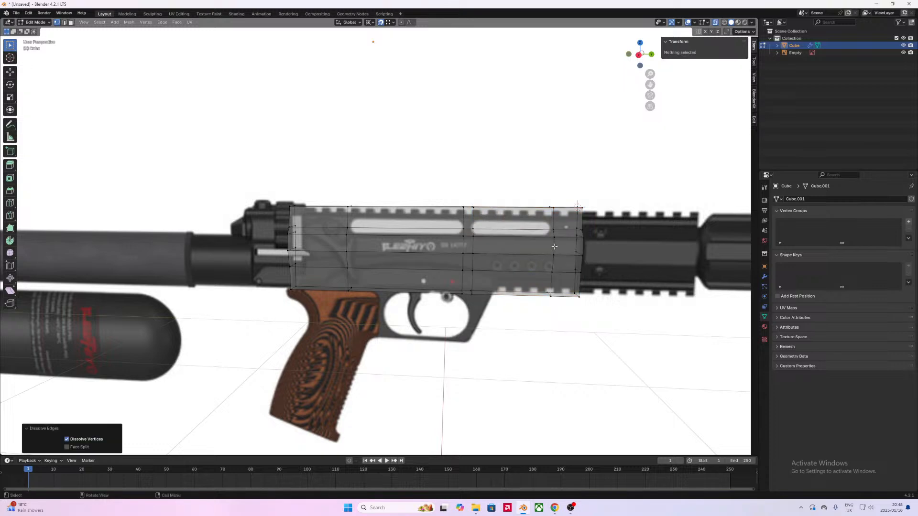
{"action": "left_click", "coordinate": [552, 248], "text": "alt"}
{"action": "key", "text": "x"}
{"action": "left_click", "coordinate": [542, 246]}
{"action": "middle_click_drag", "start_coordinate": [509, 320], "coordinate": [473, 255]}
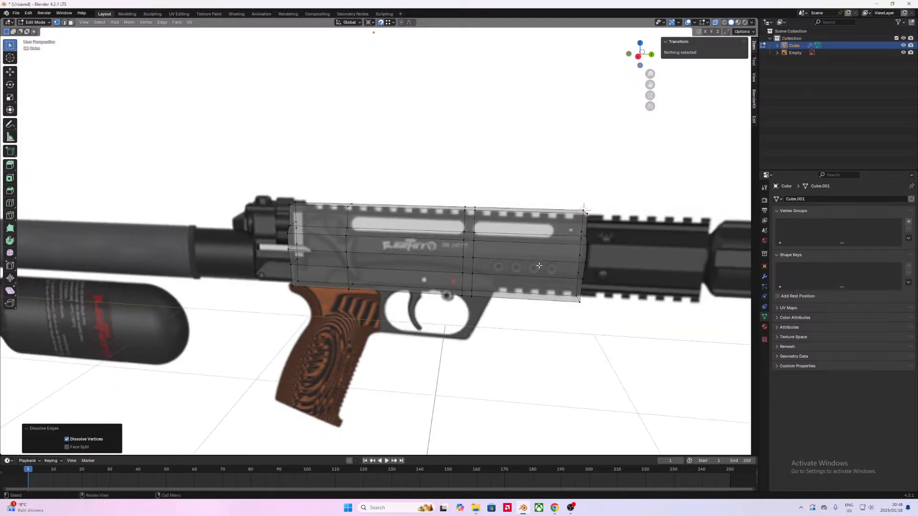
Step: Add one cross loop cut to the front section in the right view and slide it to the short slot's front end
{"action": "left_click", "coordinate": [638, 56]}
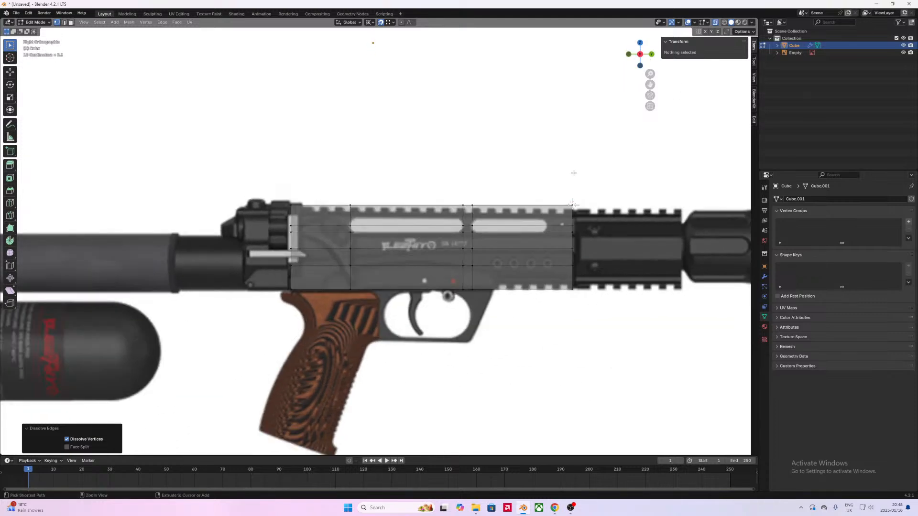
{"action": "key", "text": "ctrl+r"}
{"action": "left_click", "coordinate": [532, 217]}
{"action": "left_click", "coordinate": [547, 254]}
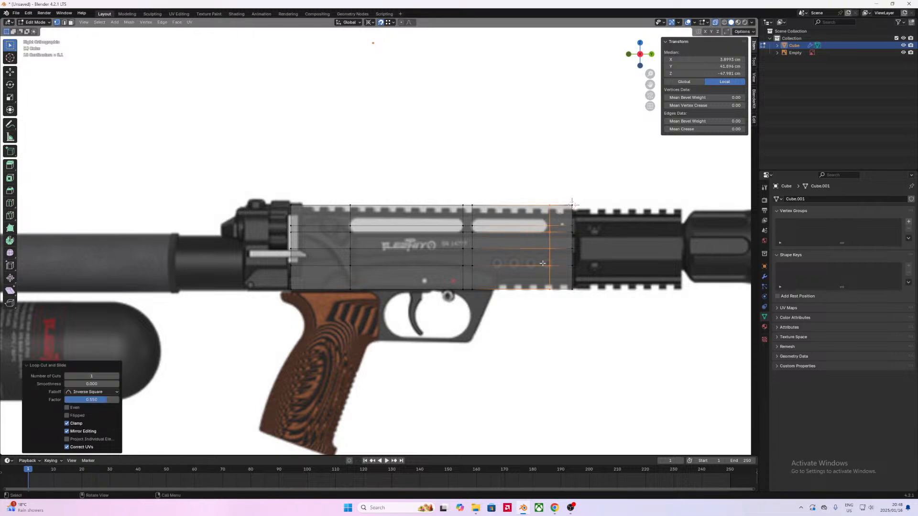
{"action": "left_click", "coordinate": [538, 266]}
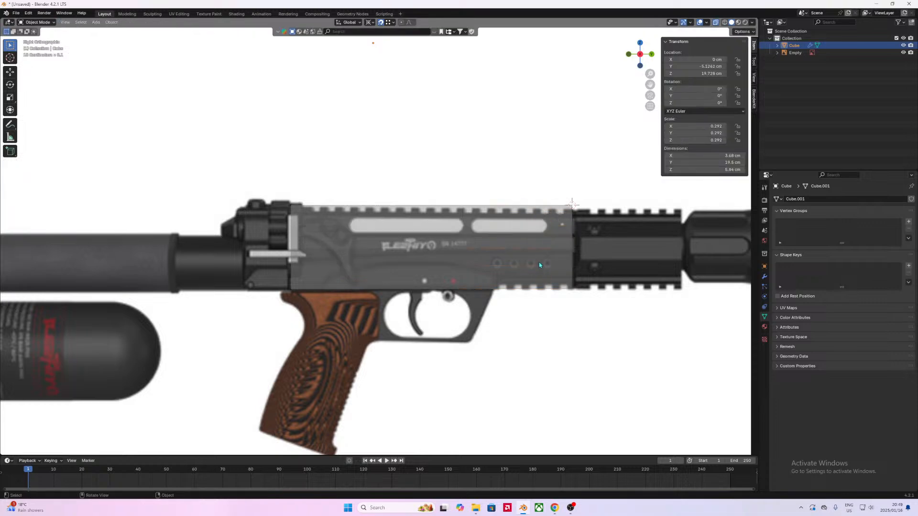
Step: Flatten the lengthwise edge loop through the slots by scaling it to 0 along Z about the 3D cursor
{"action": "left_click", "coordinate": [529, 226], "text": "alt"}
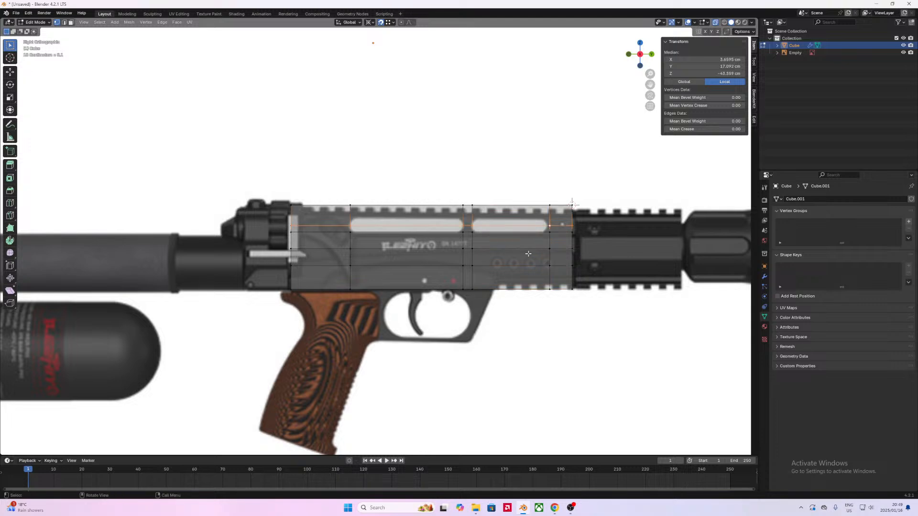
{"action": "key", "text": "s"}
{"action": "key", "text": "z"}
{"action": "key", "text": "0"}
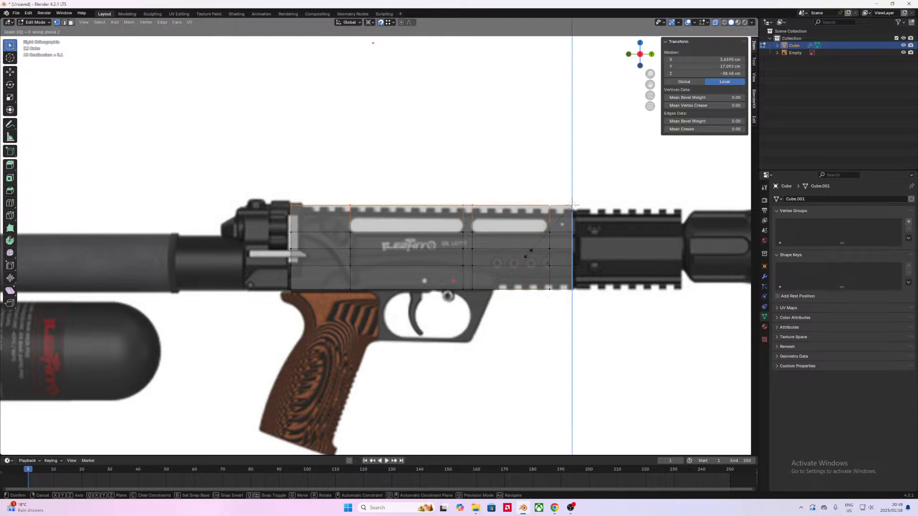
{"action": "key", "text": "Return"}
Step: Edge-slide the flattened lengthwise loop down to the slots' upper edge, with a factor of about 0.49
{"action": "key", "text": "g"}
{"action": "key", "text": "g"}
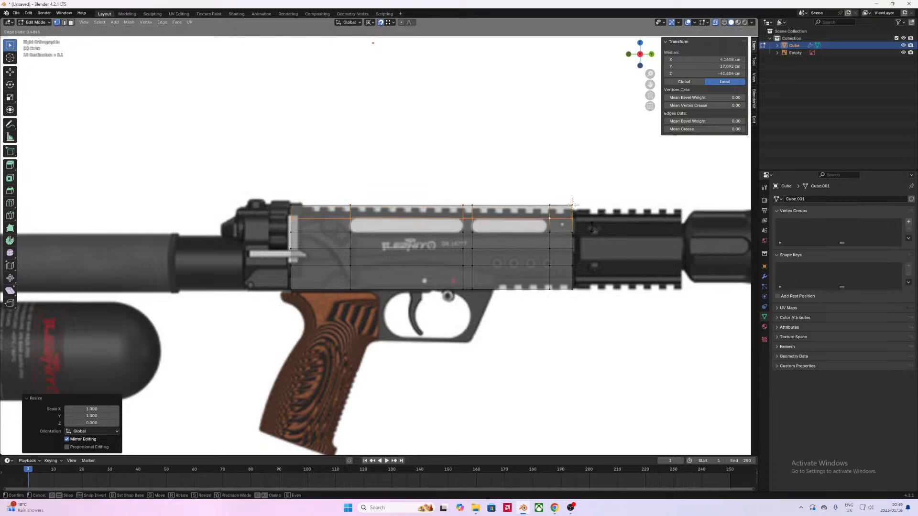
{"action": "left_click", "coordinate": [592, 227]}
{"action": "middle_click_drag", "start_coordinate": [640, 237], "coordinate": [628, 260], "text": "shift"}
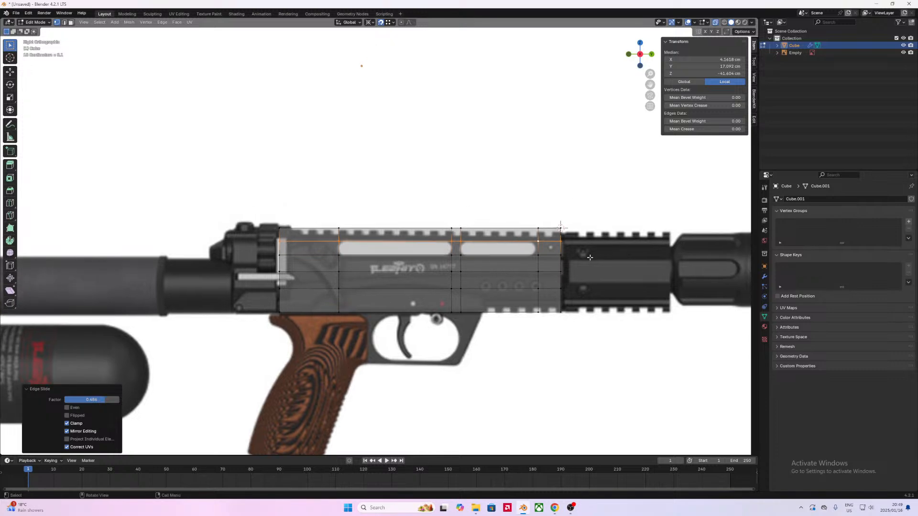
{"action": "key", "text": "Tab"}
{"action": "key", "text": "Tab"}
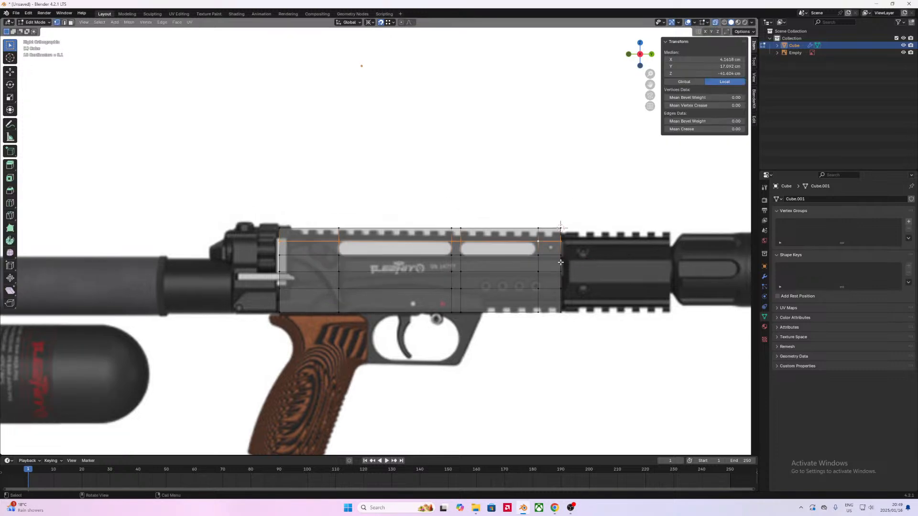
Step: Select the long and short slot faces, change the pivot point from 3D Cursor, and inset the faces about 0.52 cm
{"action": "key", "text": "3"}
{"action": "left_click", "coordinate": [499, 247]}
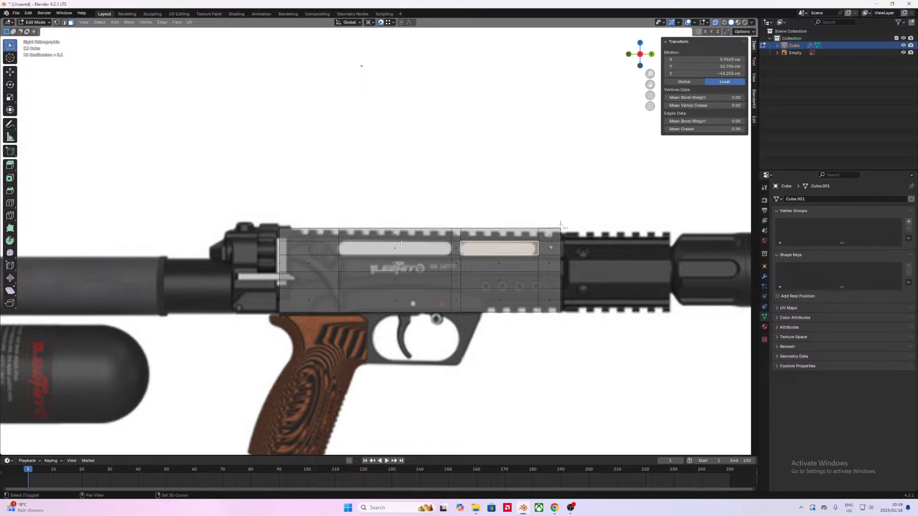
{"action": "left_click", "coordinate": [391, 247], "text": "shift"}
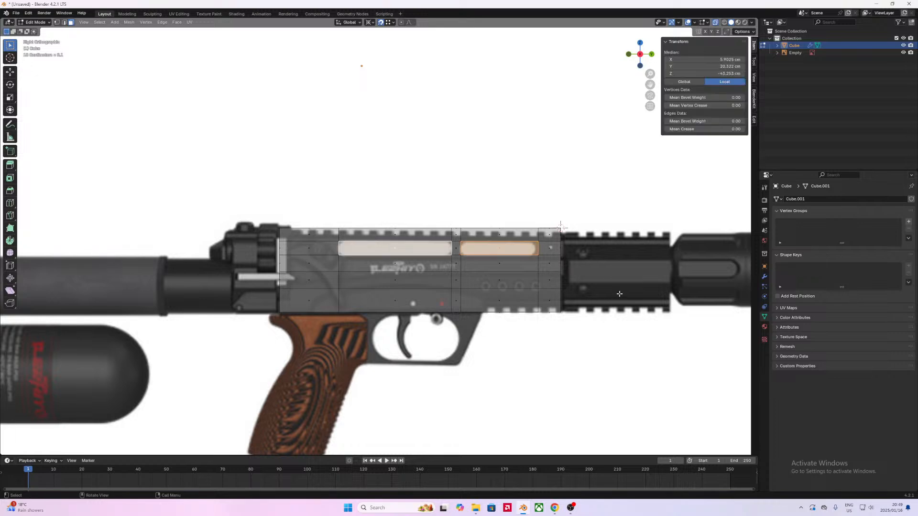
{"action": "left_click", "coordinate": [368, 22]}
{"action": "left_click", "coordinate": [390, 56]}
{"action": "key", "text": "i"}
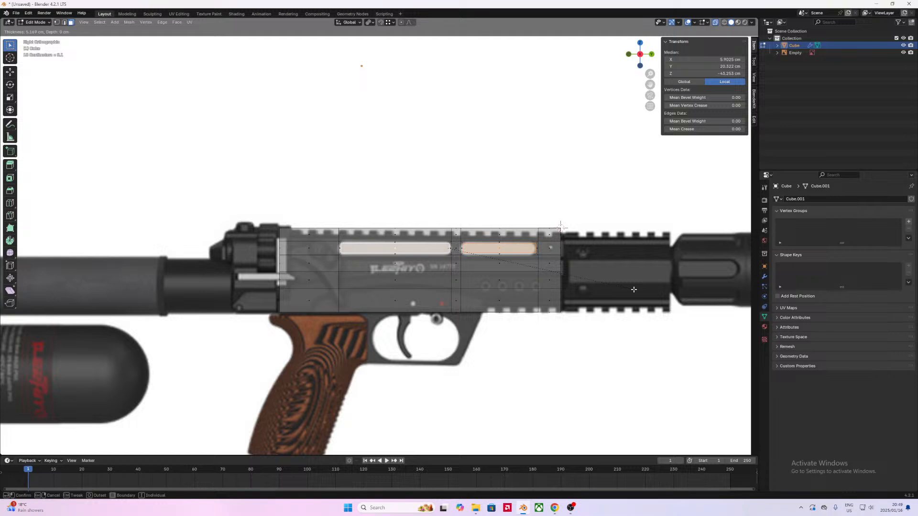
{"action": "left_click", "coordinate": [634, 289]}
Step: Extrude the two inset slot faces and move them about 1.35 cm inward along X
{"action": "middle_click_drag", "start_coordinate": [633, 290], "coordinate": [478, 270]}
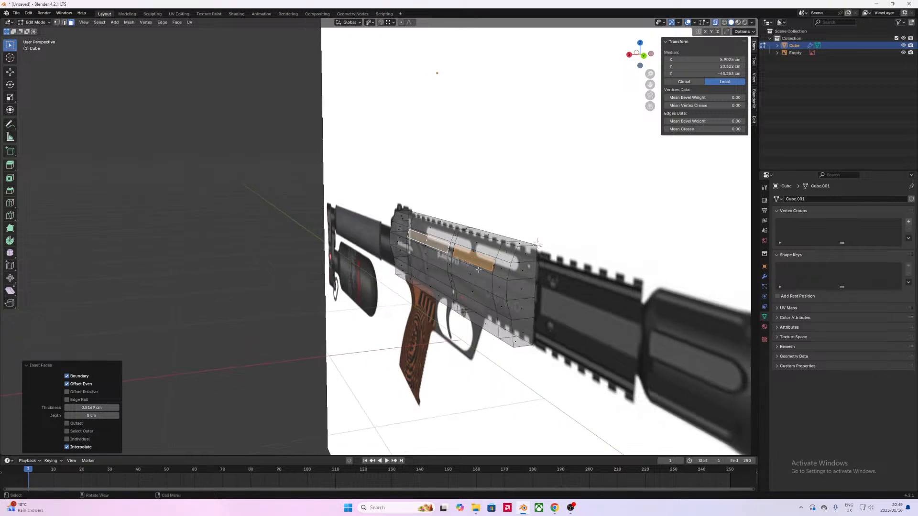
{"action": "key", "text": "e"}
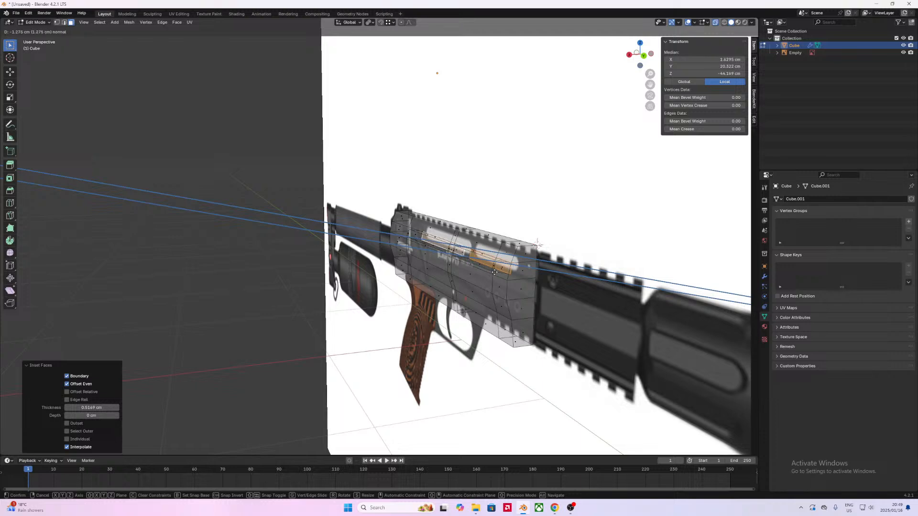
{"action": "left_click", "coordinate": [495, 272]}
{"action": "middle_click_drag", "start_coordinate": [494, 272], "coordinate": [553, 255]}
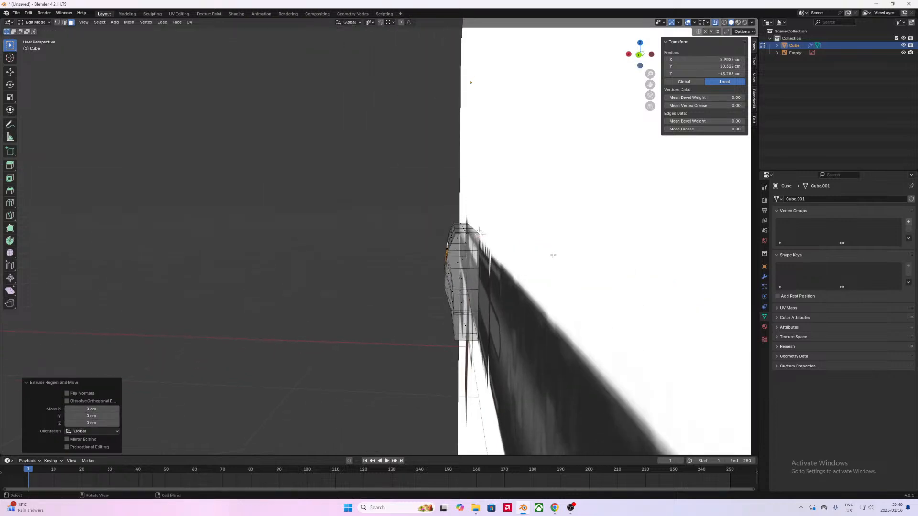
{"action": "key", "text": "g"}
{"action": "key", "text": "x"}
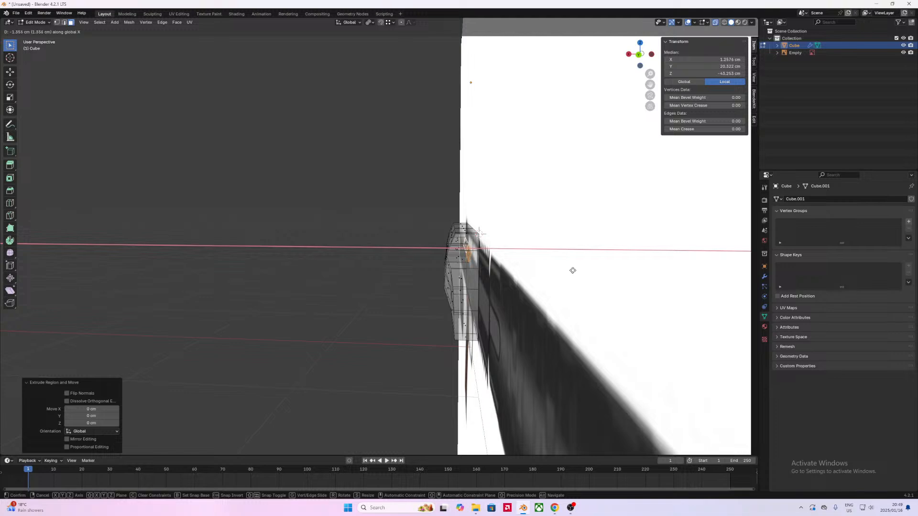
{"action": "left_click", "coordinate": [573, 271]}
Step: Select the receiver's top row of vertices in the right view and lower it about 0.57 cm along Z
{"action": "middle_click_drag", "start_coordinate": [436, 289], "coordinate": [514, 286]}
{"action": "left_click", "coordinate": [641, 56]}
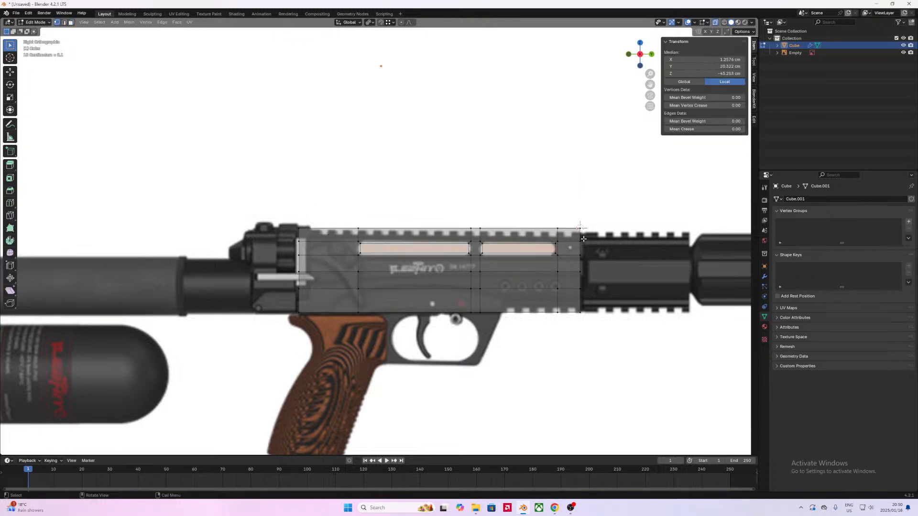
{"action": "left_click_drag", "start_coordinate": [296, 187], "coordinate": [589, 237]}
{"action": "key", "text": "g"}
{"action": "key", "text": "z"}
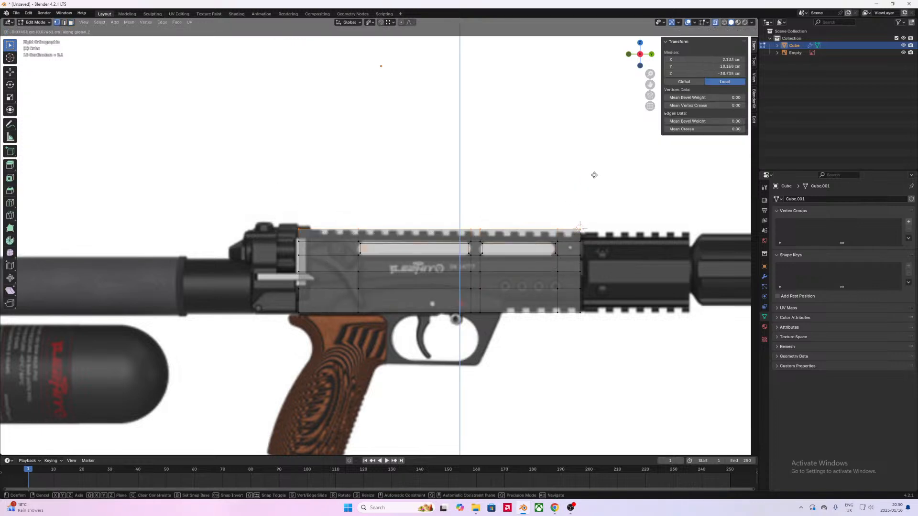
{"action": "left_click", "coordinate": [594, 181]}
Step: Duplicate the receiver's top strip and raise the copy along Z to the top of the reference's rail
{"action": "middle_click_drag", "start_coordinate": [552, 187], "coordinate": [602, 226]}
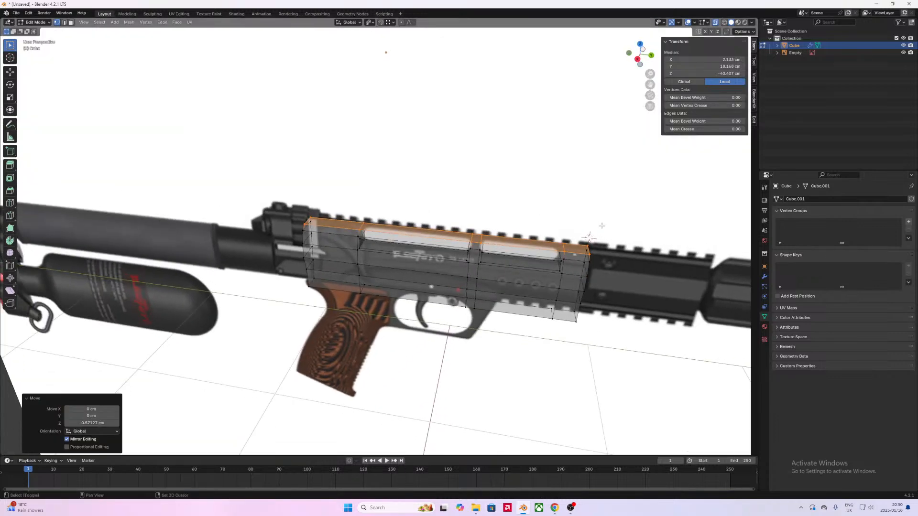
{"action": "key", "text": "shift+d"}
{"action": "key", "text": "z"}
{"action": "left_click", "coordinate": [603, 226]}
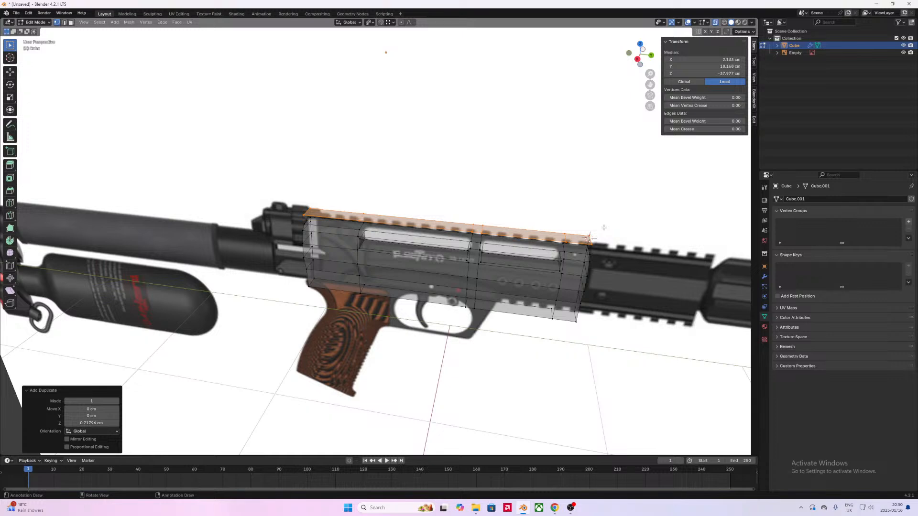
Step: Separate the duplicated top strip from the receiver into its own object and leave the receiver's mesh
{"action": "key", "text": "p"}
{"action": "left_click", "coordinate": [603, 228]}
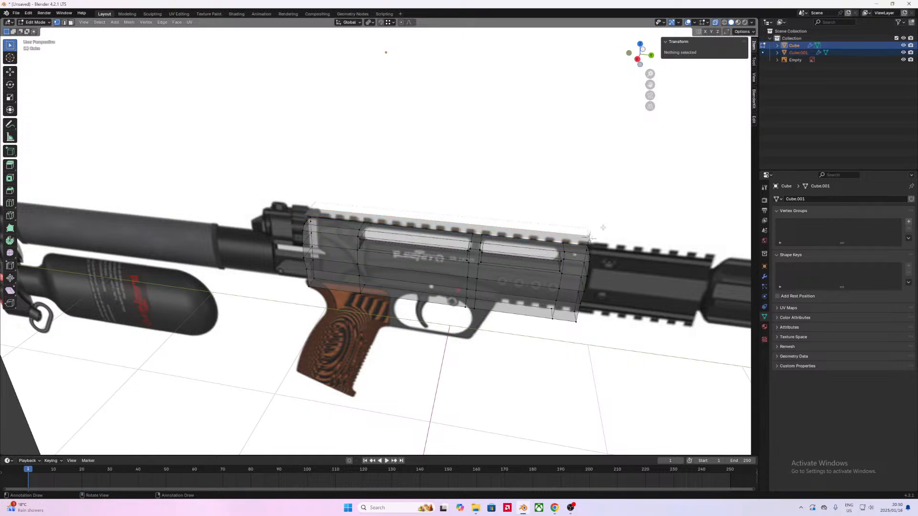
{"action": "key", "text": "Tab"}
Step: Turn off X-ray and select the separated top strip object above the receiver
{"action": "left_click", "coordinate": [544, 239]}
{"action": "middle_click_drag", "start_coordinate": [567, 249], "coordinate": [630, 228]}
{"action": "left_click", "coordinate": [470, 218]}
{"action": "middle_click_drag", "start_coordinate": [461, 246], "coordinate": [390, 299]}
{"action": "left_click", "coordinate": [699, 22]}
{"action": "left_click", "coordinate": [699, 22]}
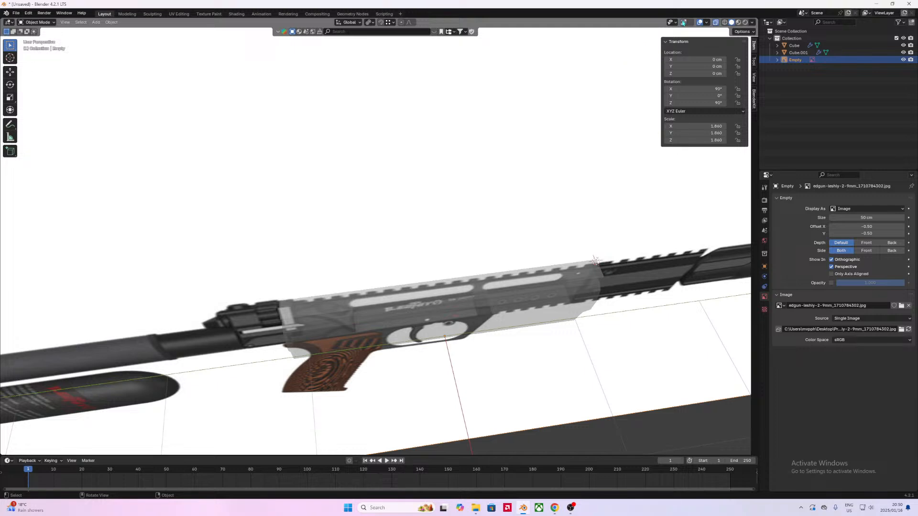
{"action": "left_click", "coordinate": [717, 22]}
{"action": "left_click", "coordinate": [716, 22]}
{"action": "left_click", "coordinate": [716, 23]}
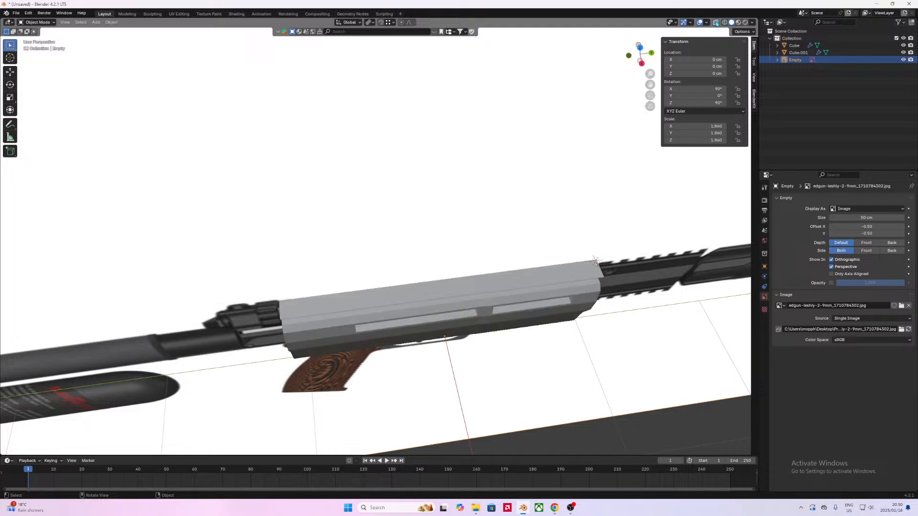
{"action": "left_click", "coordinate": [447, 285]}
{"action": "middle_click_drag", "start_coordinate": [481, 293], "coordinate": [418, 254]}
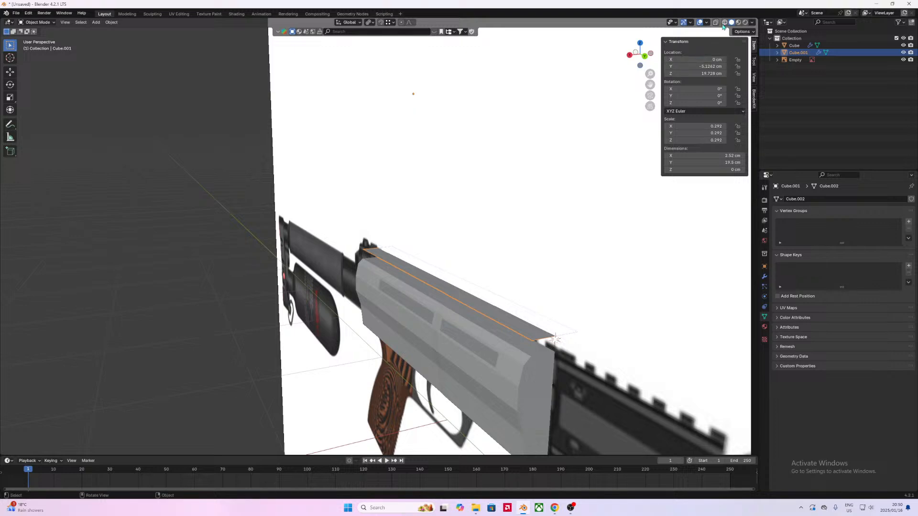
Step: Edit the strip's mesh with X-ray on and dissolve its two middle cross edges
{"action": "left_click", "coordinate": [717, 23]}
{"action": "key", "text": "Tab"}
{"action": "middle_click_drag", "start_coordinate": [542, 348], "coordinate": [493, 320]}
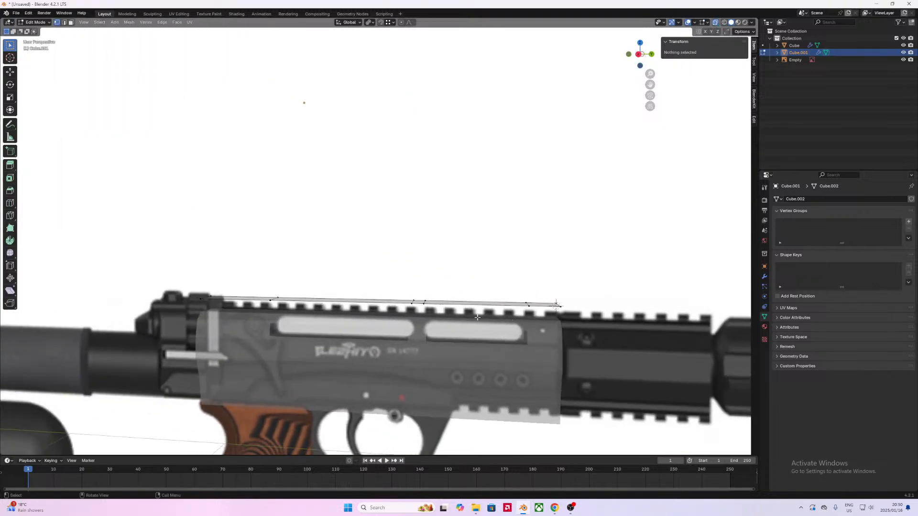
{"action": "left_click", "coordinate": [421, 302], "text": "alt"}
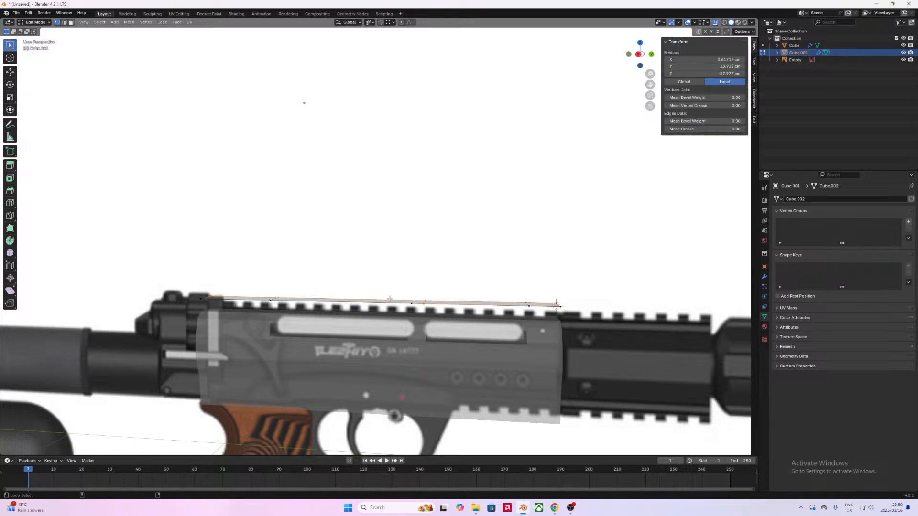
{"action": "left_click", "coordinate": [412, 301], "text": "alt"}
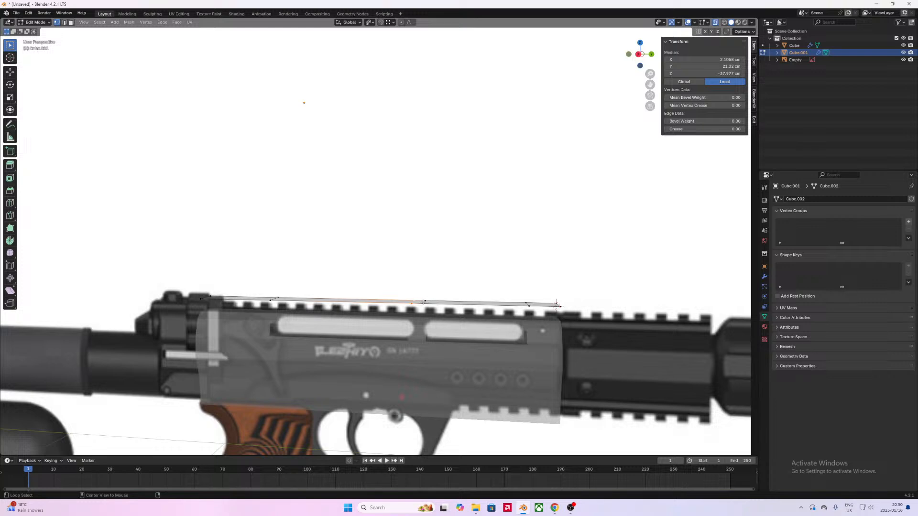
{"action": "left_click", "coordinate": [424, 302], "text": "alt"}
{"action": "key", "text": "x"}
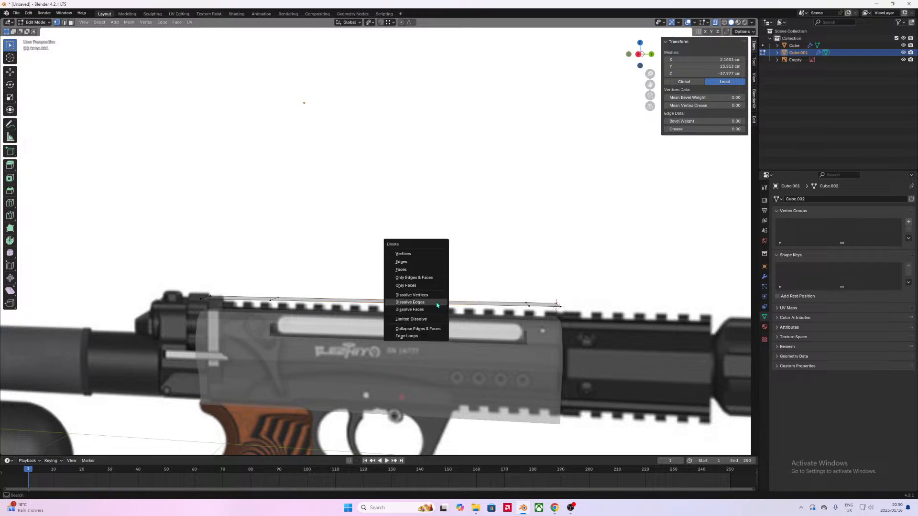
{"action": "left_click", "coordinate": [410, 302]}
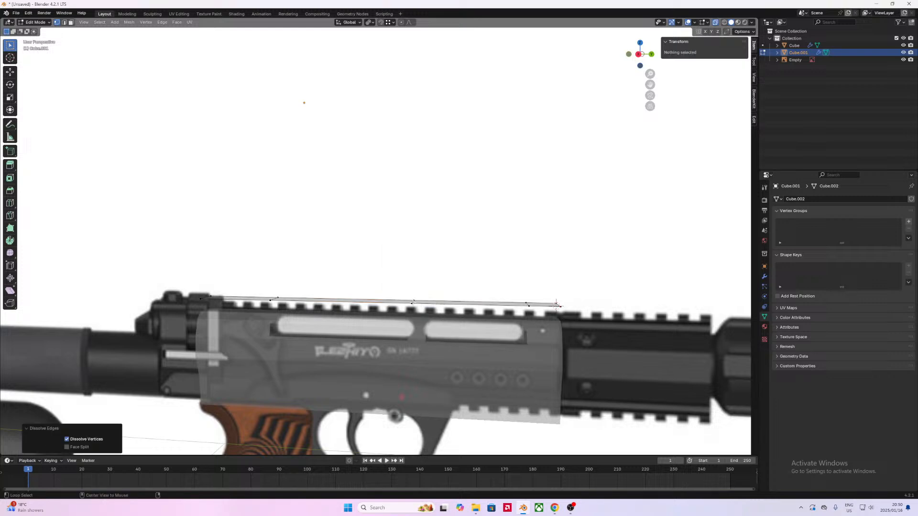
{"action": "left_click", "coordinate": [413, 301], "text": "alt"}
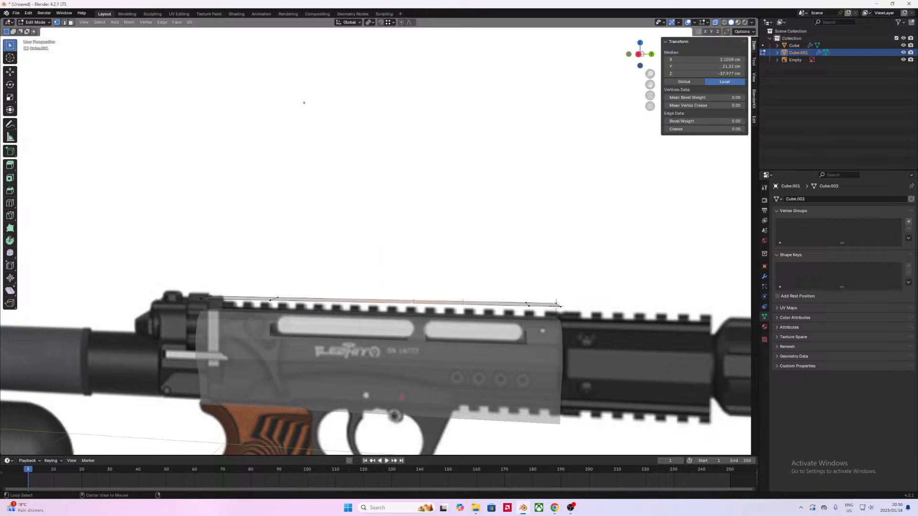
{"action": "key", "text": "x"}
{"action": "left_click", "coordinate": [415, 302]}
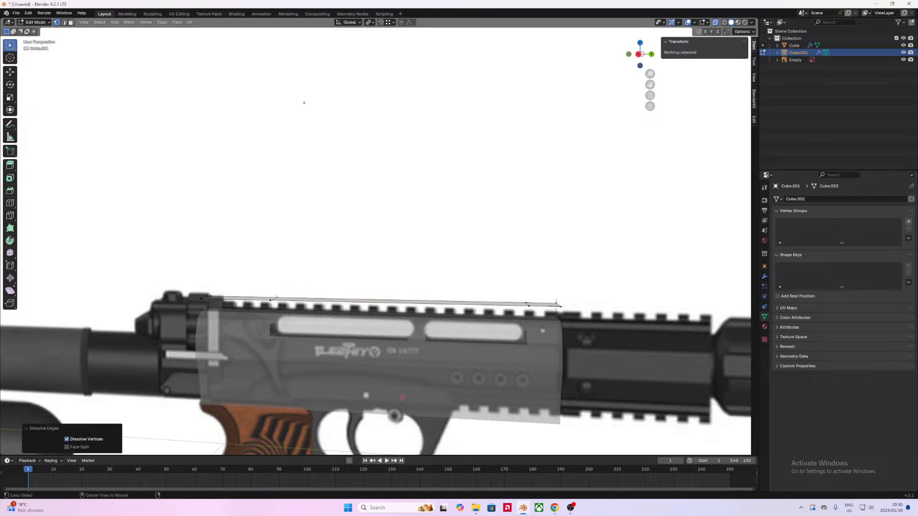
Step: Dissolve the strip's remaining cross edges near its rear and front ends
{"action": "left_click", "coordinate": [354, 300], "text": "alt"}
{"action": "key", "text": "x"}
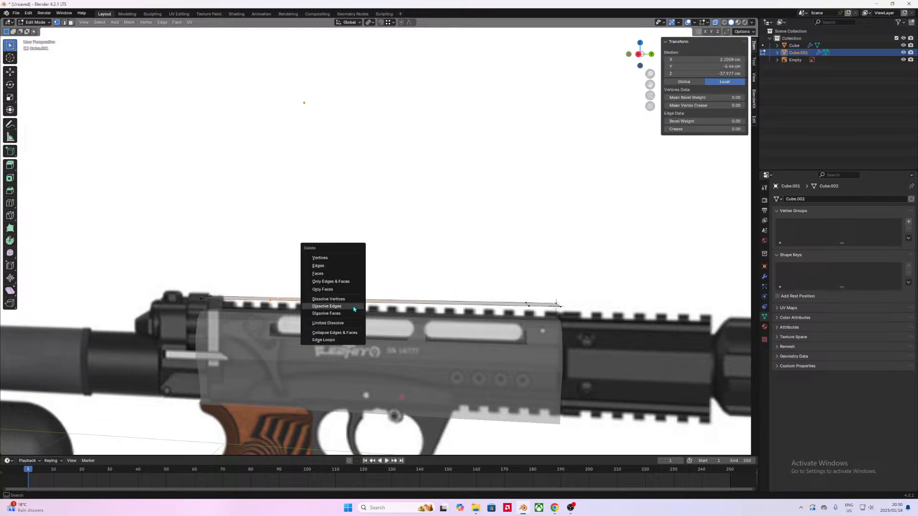
{"action": "left_click", "coordinate": [354, 306]}
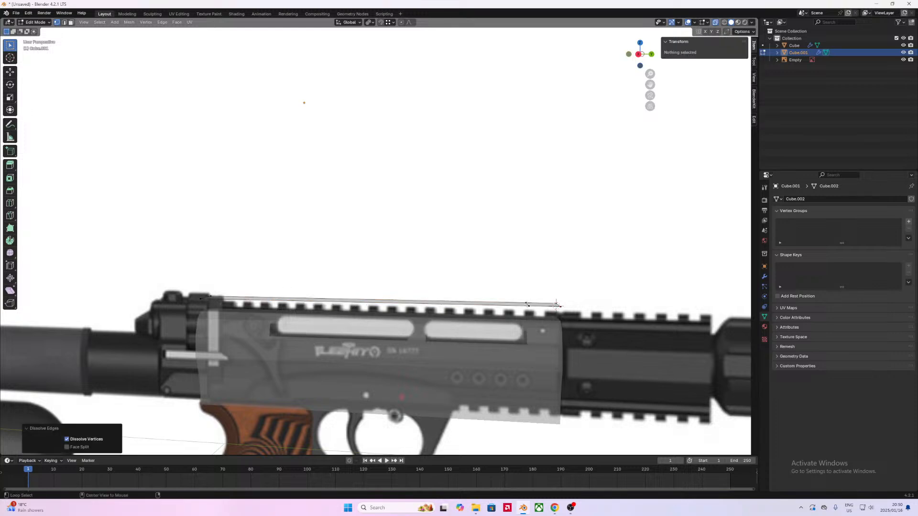
{"action": "left_click", "coordinate": [527, 304], "text": "alt"}
{"action": "key", "text": "x"}
{"action": "left_click", "coordinate": [527, 306]}
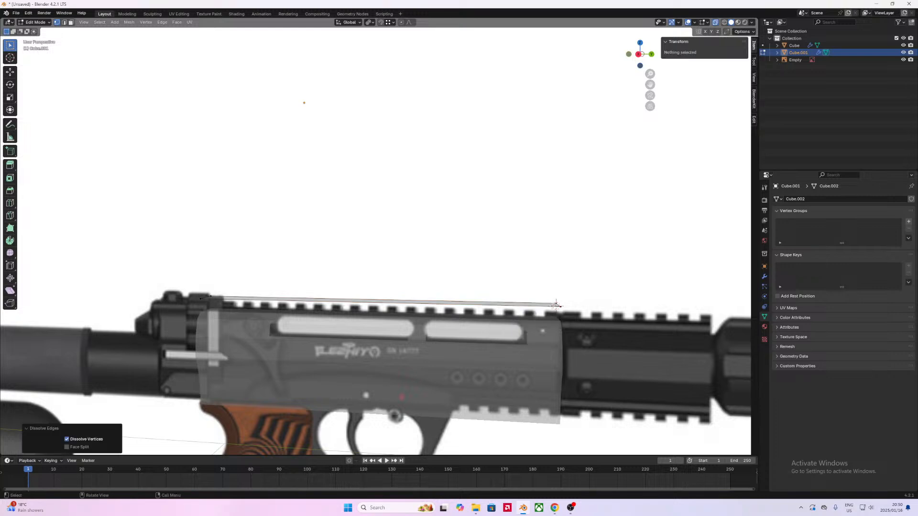
Step: Lower the whole strip along Z in the right view by about 0.5 cm, and snap it down onto the receiver's top edge
{"action": "mouse_move", "coordinate": [556, 305]}
{"action": "middle_mouse_down"}
{"action": "mouse_move", "coordinate": [521, 307]}
{"action": "mouse_move", "coordinate": [550, 305]}
{"action": "middle_mouse_up"}
{"action": "left_click", "coordinate": [640, 55]}
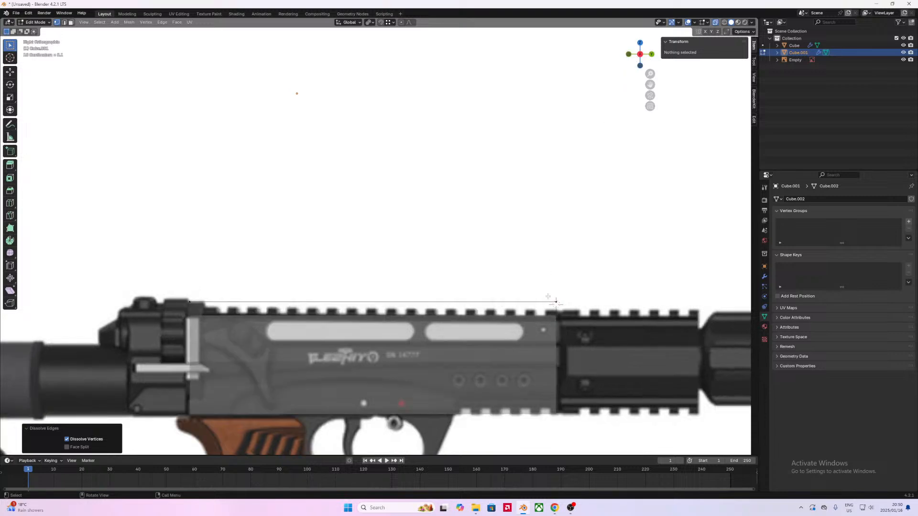
{"action": "left_click_drag", "start_coordinate": [562, 309], "coordinate": [189, 248]}
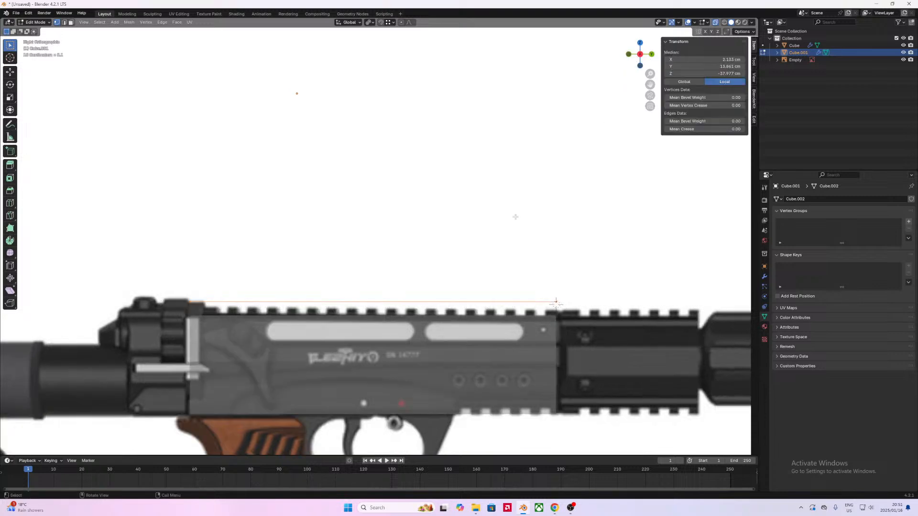
{"action": "key", "text": "g"}
{"action": "key", "text": "z"}
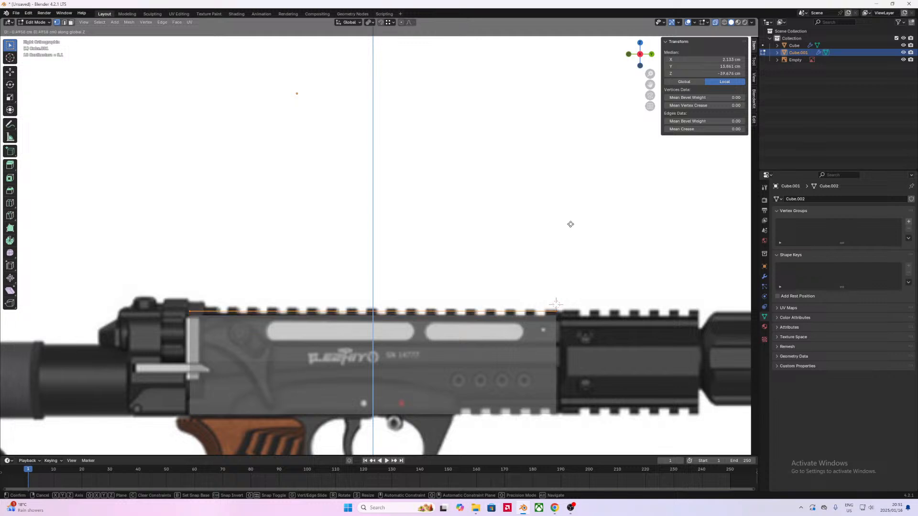
{"action": "left_click", "coordinate": [570, 224]}
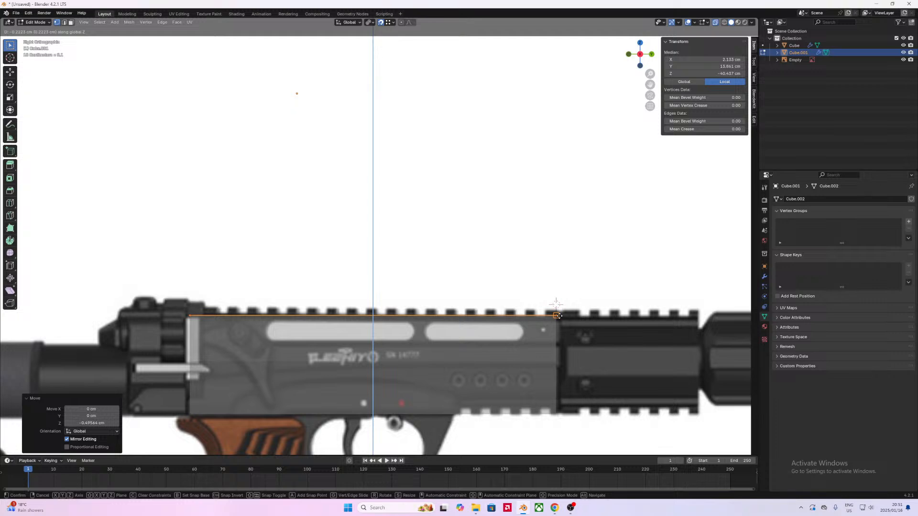
{"action": "left_click", "coordinate": [557, 316]}
Step: Extrude the strip about 0.28 cm up along Z and raise the extruded top another 0.06 cm to match the reference rail
{"action": "middle_click_drag", "start_coordinate": [561, 213], "coordinate": [542, 240]}
{"action": "key", "text": "g"}
{"action": "key", "text": "z"}
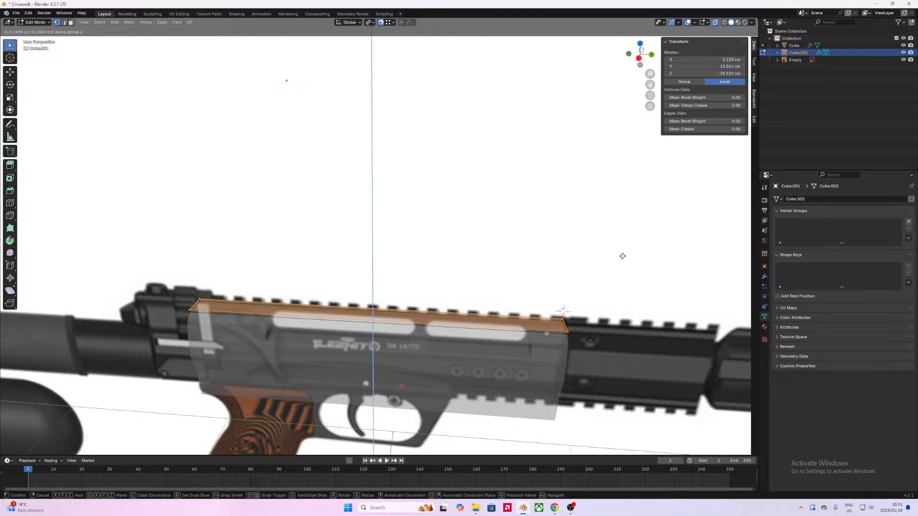
{"action": "left_click", "coordinate": [623, 253]}
{"action": "left_click", "coordinate": [639, 59]}
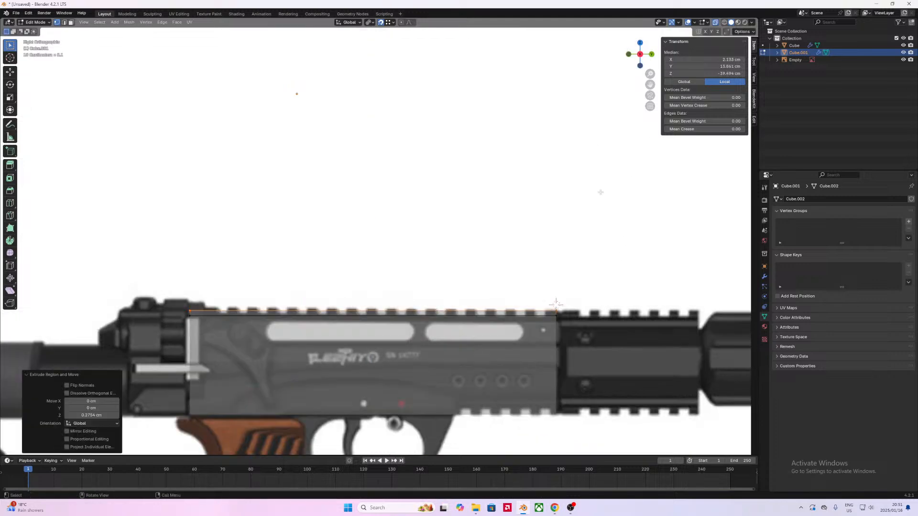
{"action": "key", "text": "g"}
{"action": "key", "text": "z"}
{"action": "left_click", "coordinate": [559, 302]}
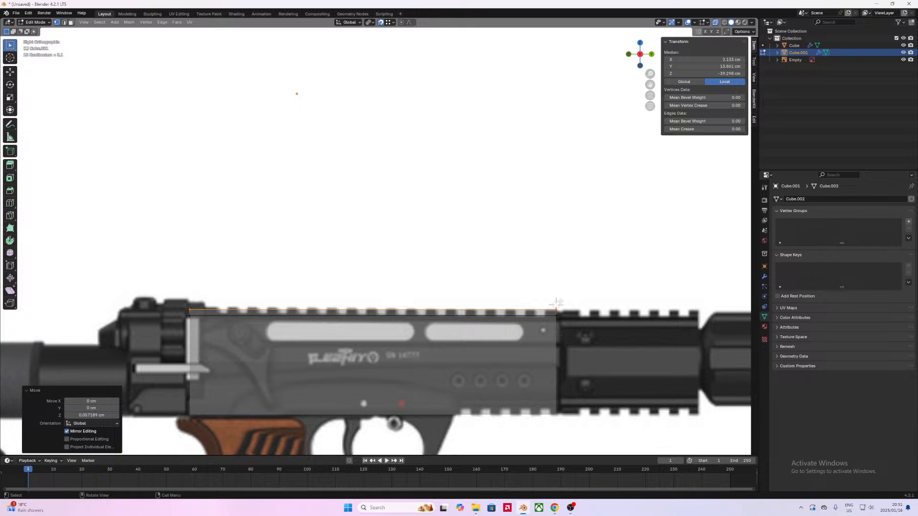
Step: Add 36 evenly spaced loop cuts across the rail's length without sliding them, and finish editing the rail
{"action": "key", "text": "ctrl+r"}
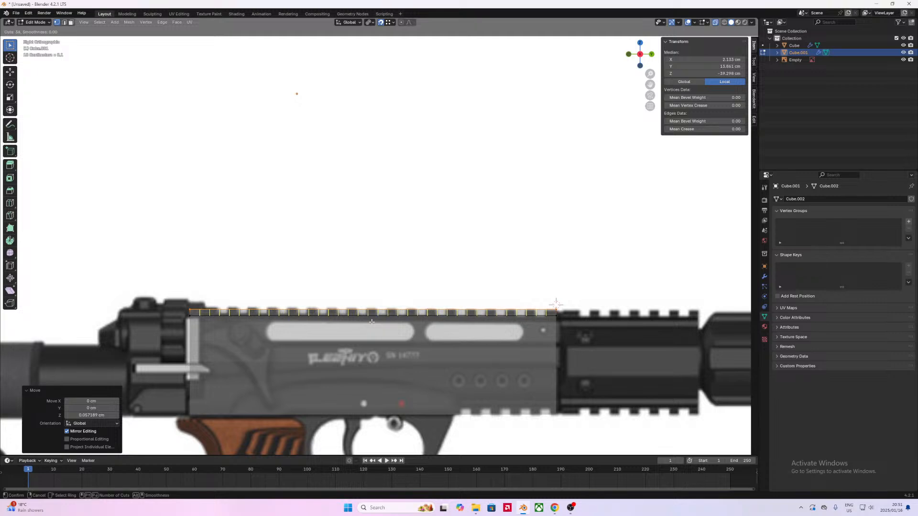
{"action": "left_click", "coordinate": [372, 322]}
{"action": "right_click", "coordinate": [363, 355]}
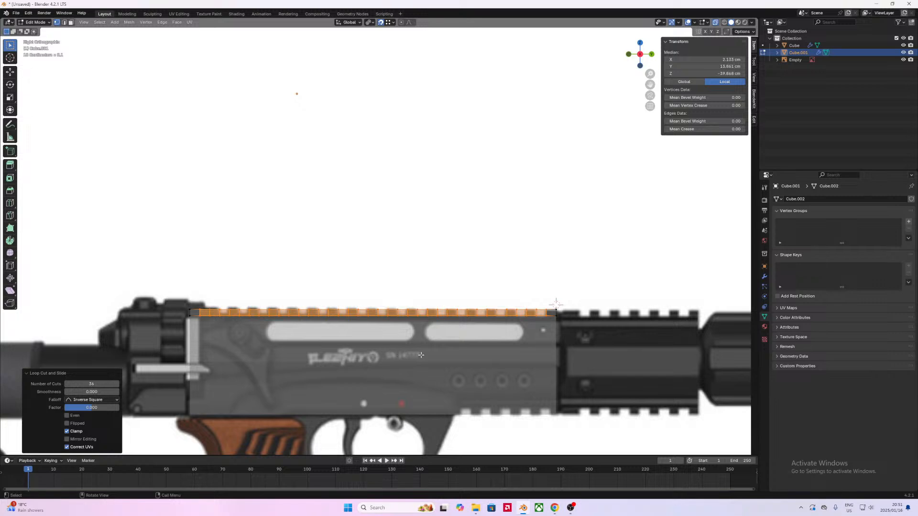
{"action": "key", "text": "Tab"}
Step: Edit the receiver's mesh in face select mode and select the inset faces of both slots
{"action": "middle_click_drag", "start_coordinate": [421, 354], "coordinate": [365, 334]}
{"action": "left_click", "coordinate": [381, 327]}
{"action": "key", "text": "Tab"}
{"action": "key", "text": "3"}
{"action": "left_click", "coordinate": [348, 335]}
{"action": "left_click", "coordinate": [475, 333], "text": "shift"}
{"action": "key", "text": "x"}
{"action": "left_click", "coordinate": [461, 338]}
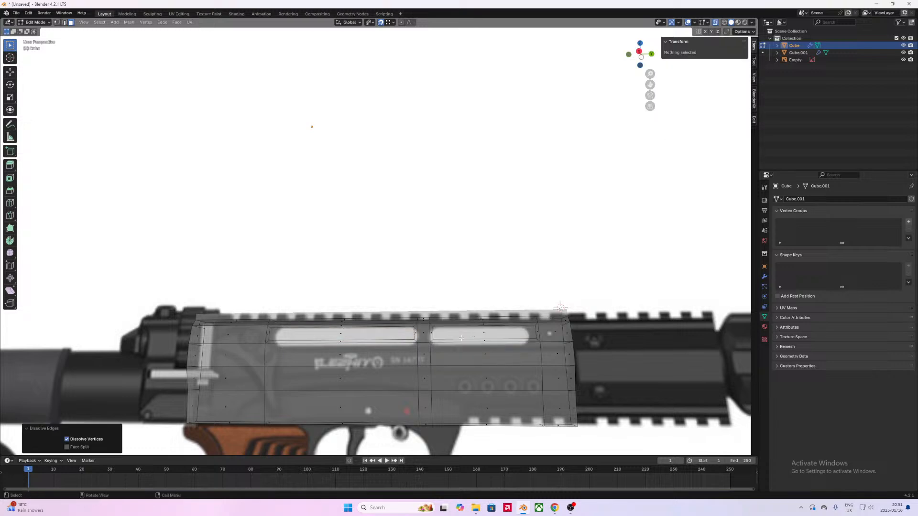
{"action": "middle_click_drag", "start_coordinate": [461, 338], "coordinate": [420, 345]}
{"action": "key", "text": "ctrl+z"}
Step: Delete the two selected inset slot faces from the receiver
{"action": "key", "text": "x"}
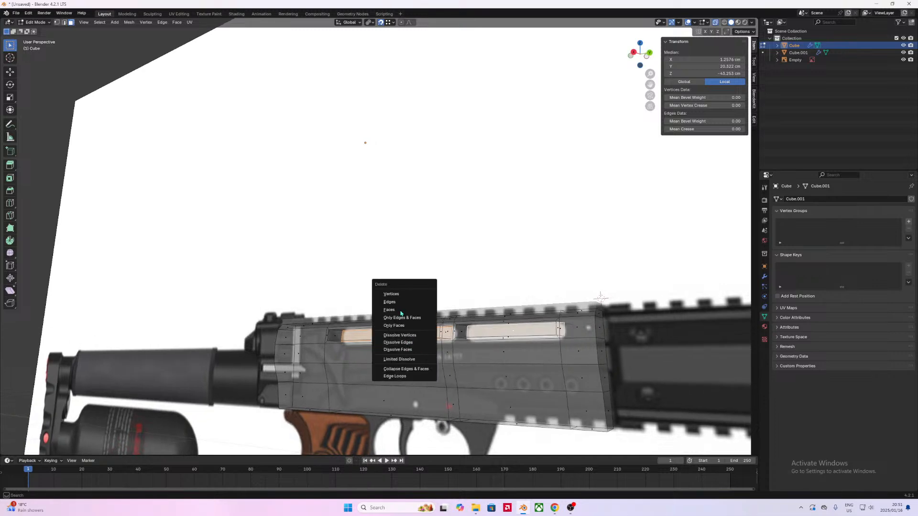
{"action": "left_click", "coordinate": [390, 310]}
Step: Box-select the inner rim vertices of both slots and move them about -0.85 cm along X
{"action": "mouse_move", "coordinate": [390, 310]}
{"action": "middle_mouse_down"}
{"action": "mouse_move", "coordinate": [426, 335]}
{"action": "mouse_move", "coordinate": [390, 334]}
{"action": "mouse_move", "coordinate": [404, 329]}
{"action": "mouse_move", "coordinate": [393, 324]}
{"action": "middle_mouse_up"}
{"action": "key", "text": "b"}
{"action": "left_click_drag", "start_coordinate": [323, 296], "coordinate": [331, 314]}
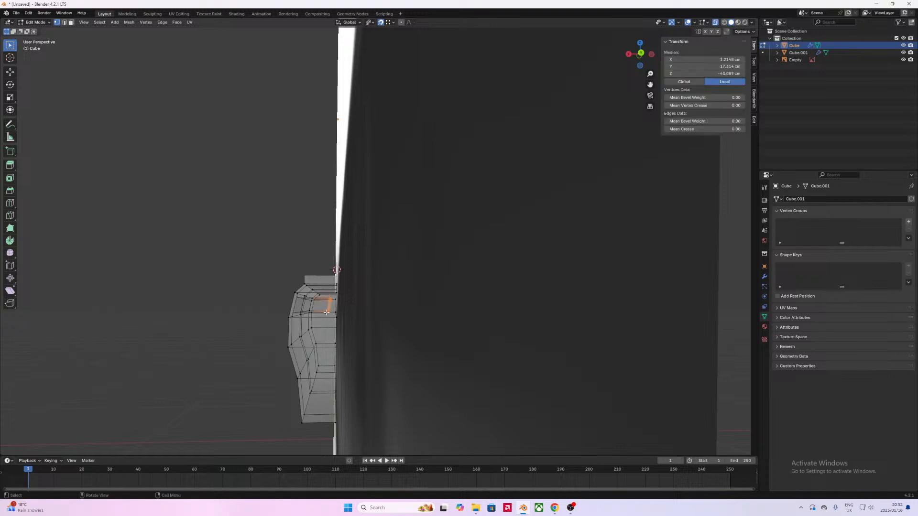
{"action": "middle_click_drag", "start_coordinate": [332, 313], "coordinate": [353, 327]}
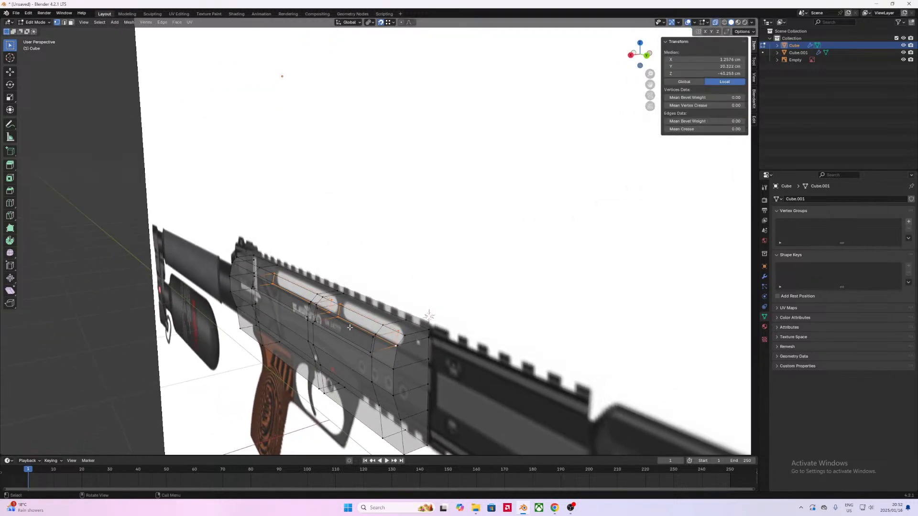
{"action": "key", "text": "g"}
{"action": "key", "text": "x"}
{"action": "left_click", "coordinate": [238, 358]}
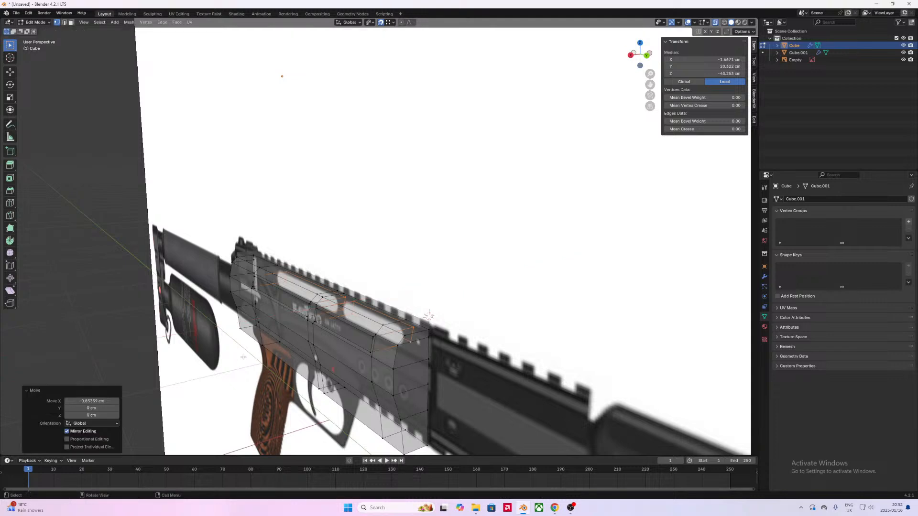
Step: Turn on Clipping in the receiver's Mirror modifier
{"action": "key", "text": "Tab"}
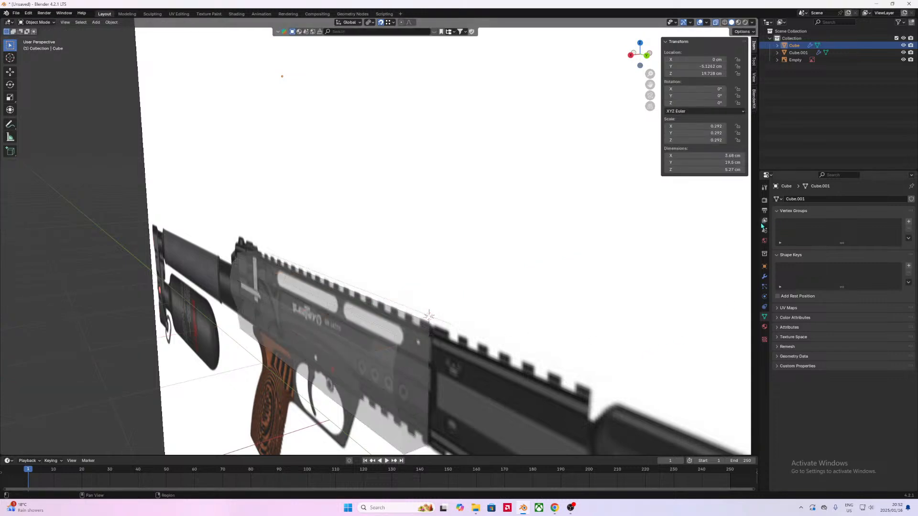
{"action": "left_click", "coordinate": [764, 276]}
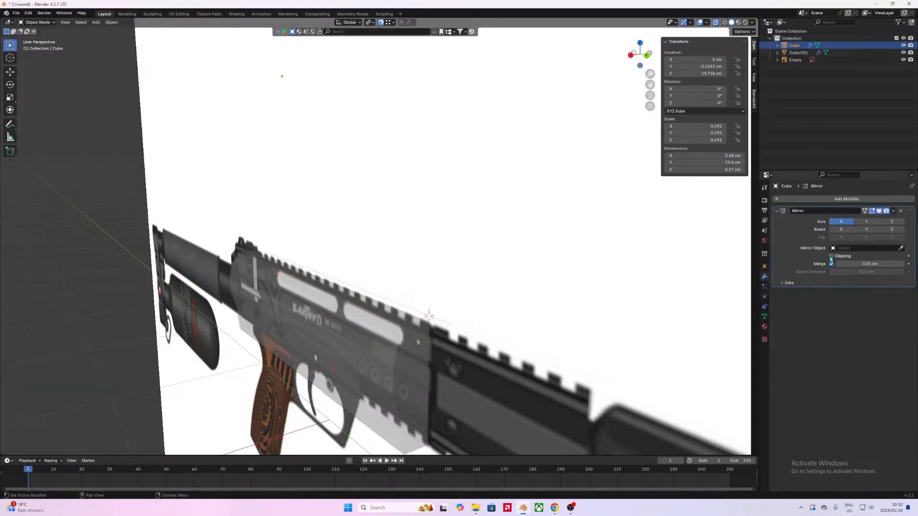
{"action": "middle_click_drag", "start_coordinate": [628, 313], "coordinate": [588, 297]}
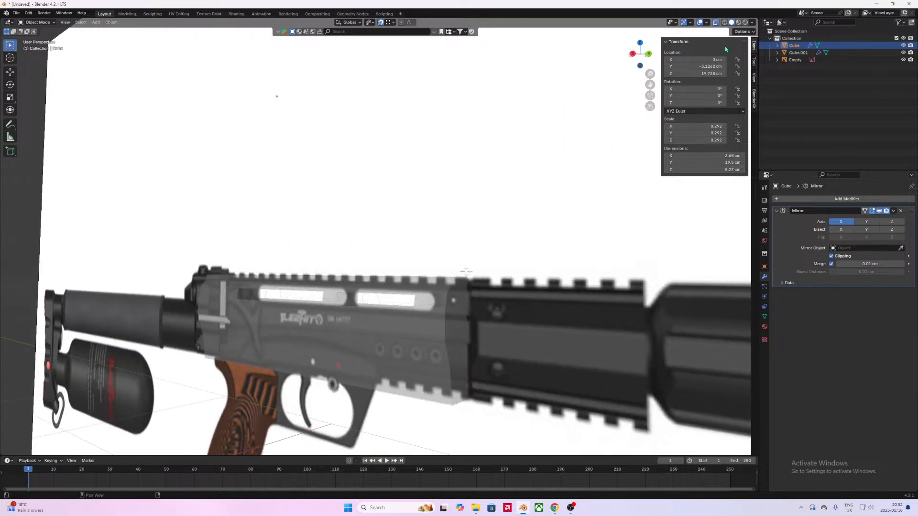
Step: Return to editing the receiver with X-ray off and hide the reference image
{"action": "left_click", "coordinate": [715, 22]}
{"action": "middle_click_drag", "start_coordinate": [466, 271], "coordinate": [403, 271]}
{"action": "key", "text": "Tab"}
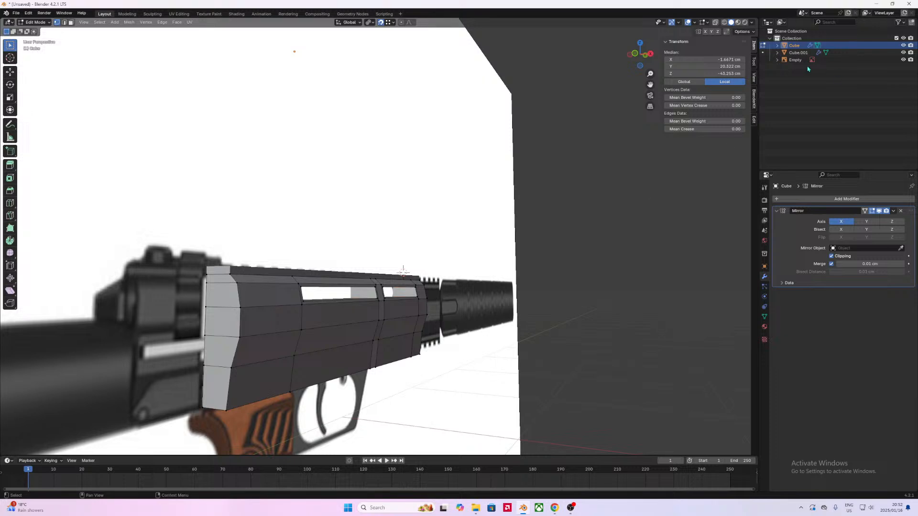
{"action": "left_click", "coordinate": [904, 59]}
{"action": "middle_click_drag", "start_coordinate": [473, 232], "coordinate": [261, 270]}
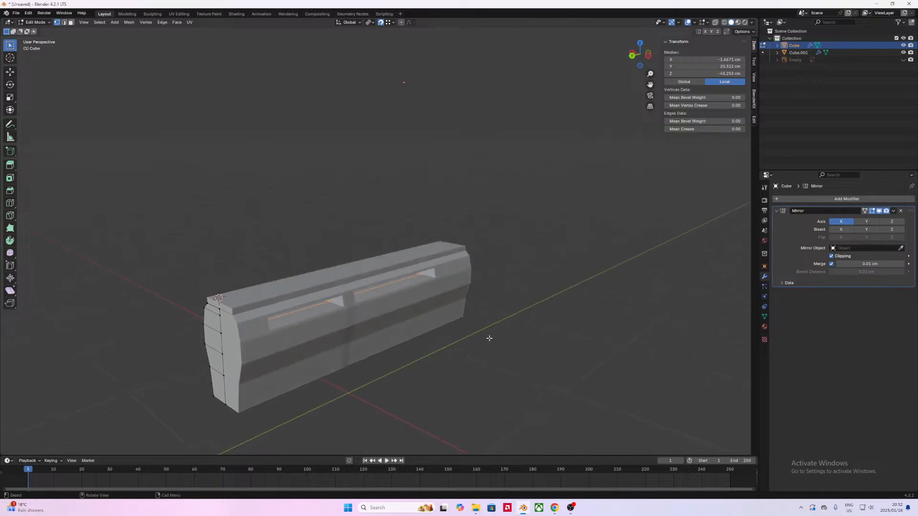
Step: Try to move the slots' inner rim vertices along X to the mirror plane
{"action": "key", "text": "g"}
{"action": "key", "text": "x"}
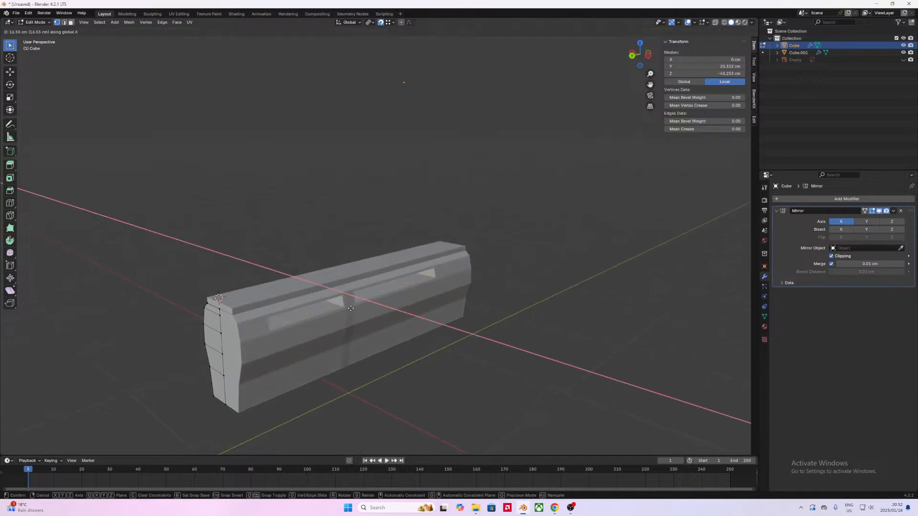
{"action": "right_click", "coordinate": [560, 371]}
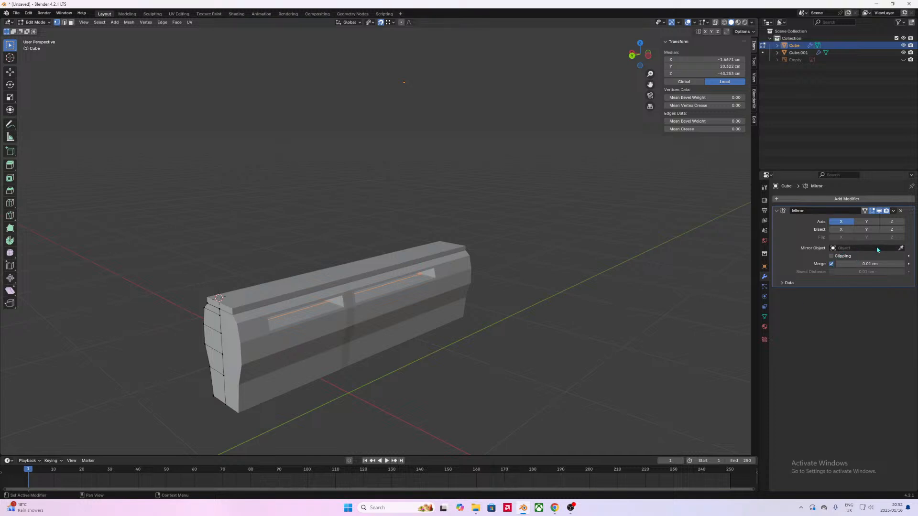
Step: Try a Merge distance of 0 cm in the receiver's Mirror modifier
{"action": "left_click_drag", "start_coordinate": [854, 274], "coordinate": [900, 273]}
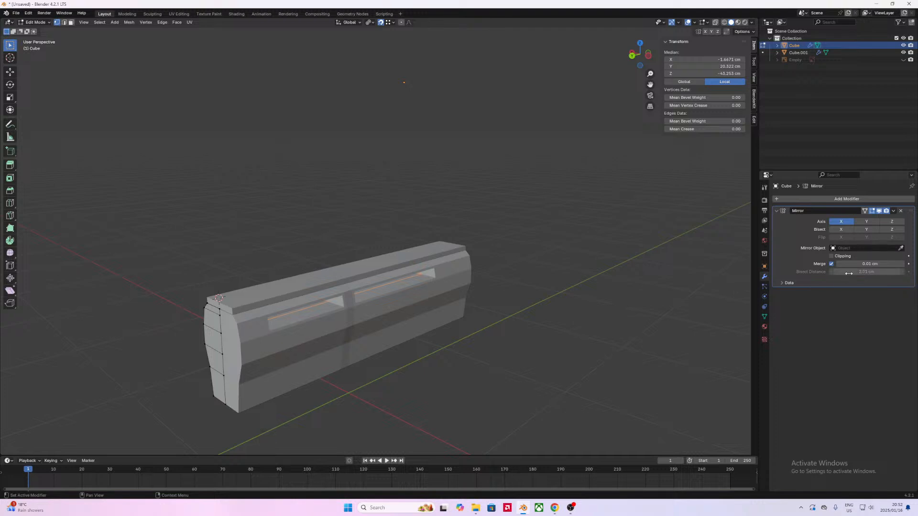
{"action": "left_click", "coordinate": [832, 265]}
{"action": "left_click", "coordinate": [832, 264]}
{"action": "left_click_drag", "start_coordinate": [842, 271], "coordinate": [889, 264]}
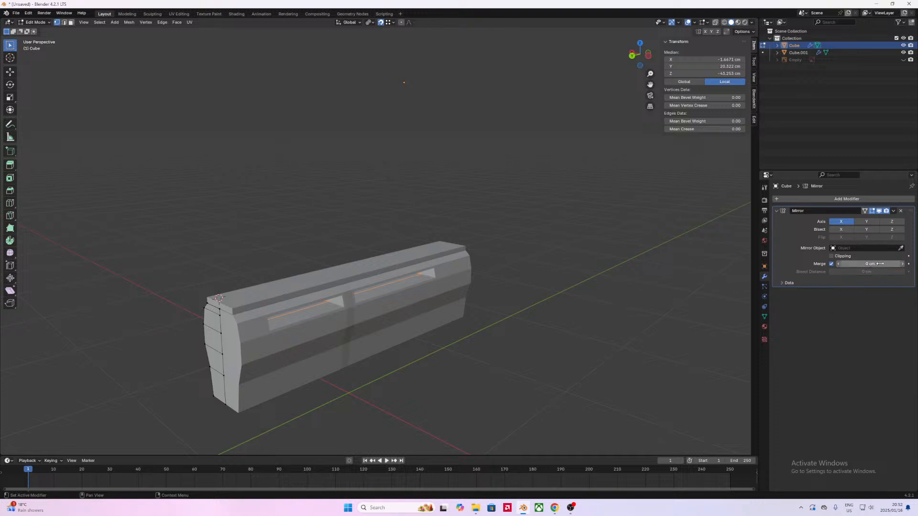
{"action": "key", "text": "Tab"}
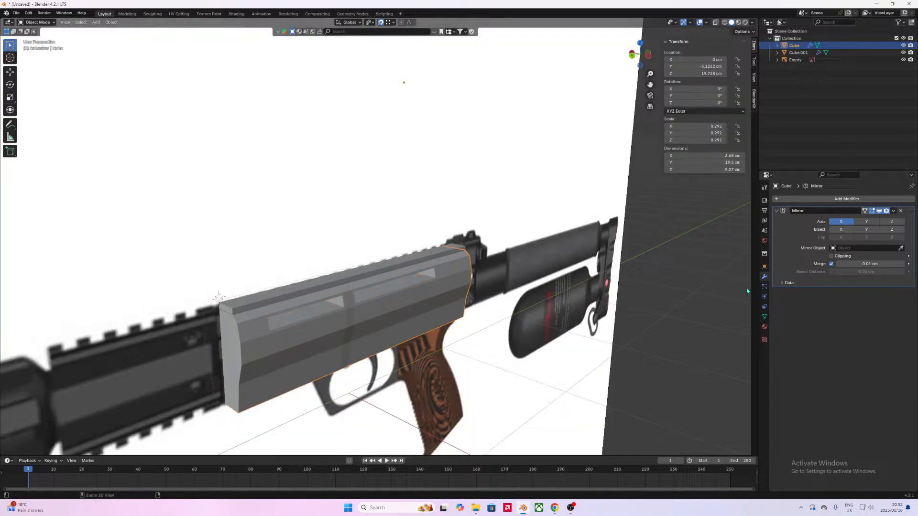
{"action": "left_click", "coordinate": [855, 264]}
{"action": "left_click", "coordinate": [843, 303]}
Step: Examine the slot openings from the receiver's opposite side in Object Mode and Edit Mode
{"action": "middle_click_drag", "start_coordinate": [604, 297], "coordinate": [503, 279]}
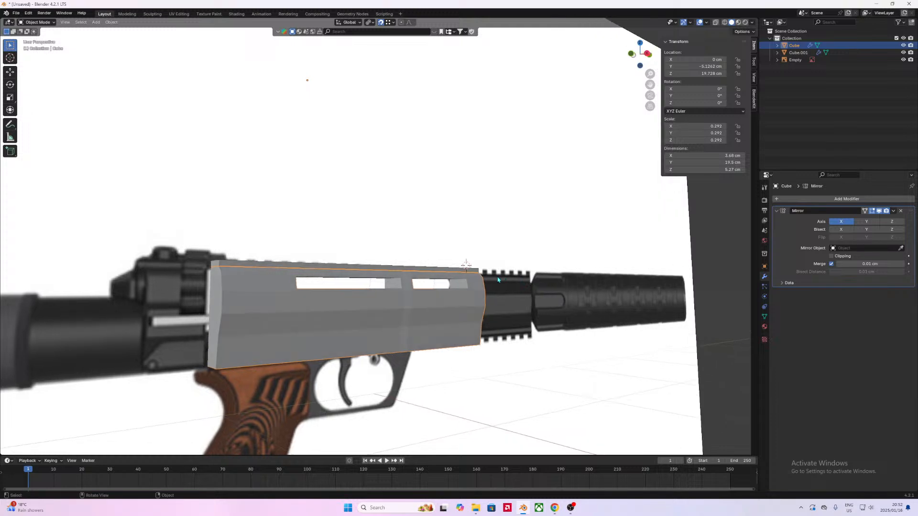
{"action": "key", "text": "Tab"}
{"action": "middle_click_drag", "start_coordinate": [324, 307], "coordinate": [362, 307]}
{"action": "key", "text": "Tab"}
{"action": "key", "text": "Tab"}
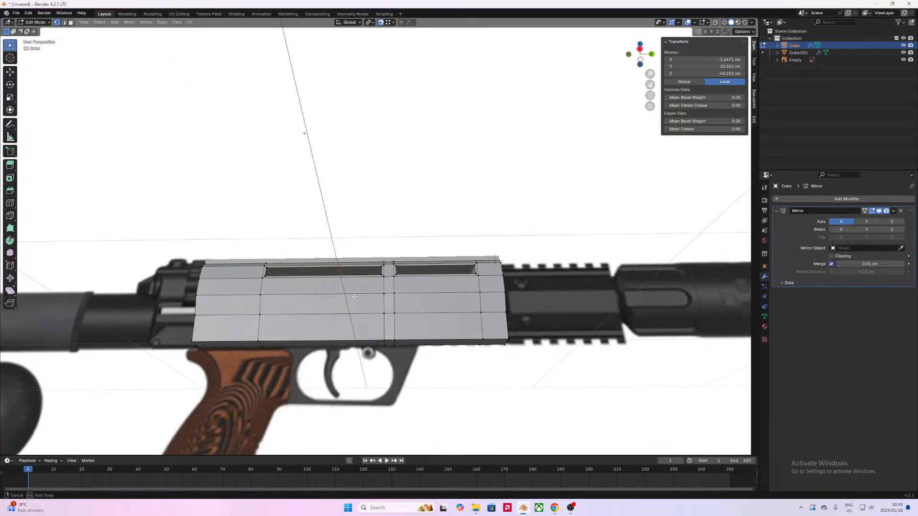
Step: Turn on X-ray and compare the receiver's slots with the reference image in left, right and angled views
{"action": "left_click", "coordinate": [640, 53]}
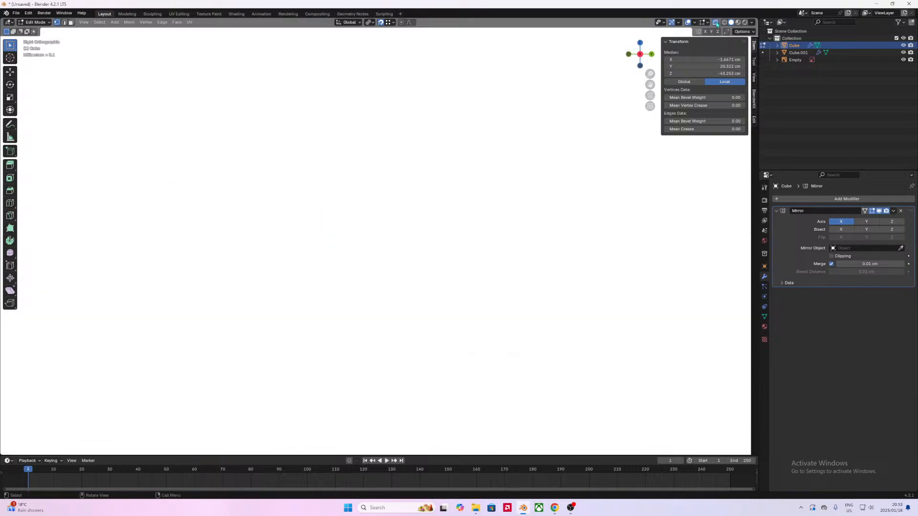
{"action": "key", "text": "ctrl+KP_3"}
{"action": "left_click", "coordinate": [651, 55]}
{"action": "middle_click_drag", "start_coordinate": [387, 231], "coordinate": [440, 293]}
{"action": "scroll", "coordinate": [518, 222], "scroll_direction": "down", "scroll_amount": 6}
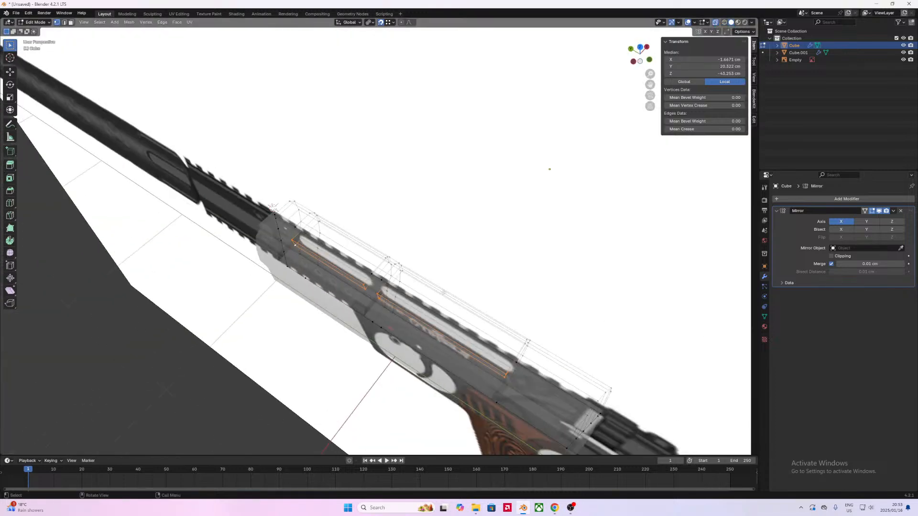
{"action": "left_click", "coordinate": [633, 62]}
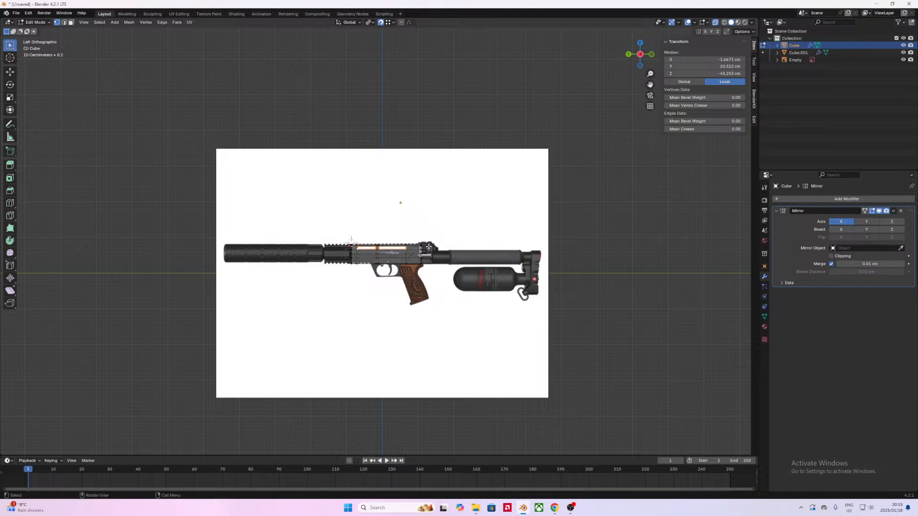
{"action": "scroll", "coordinate": [631, 64], "scroll_direction": "up", "scroll_amount": 8}
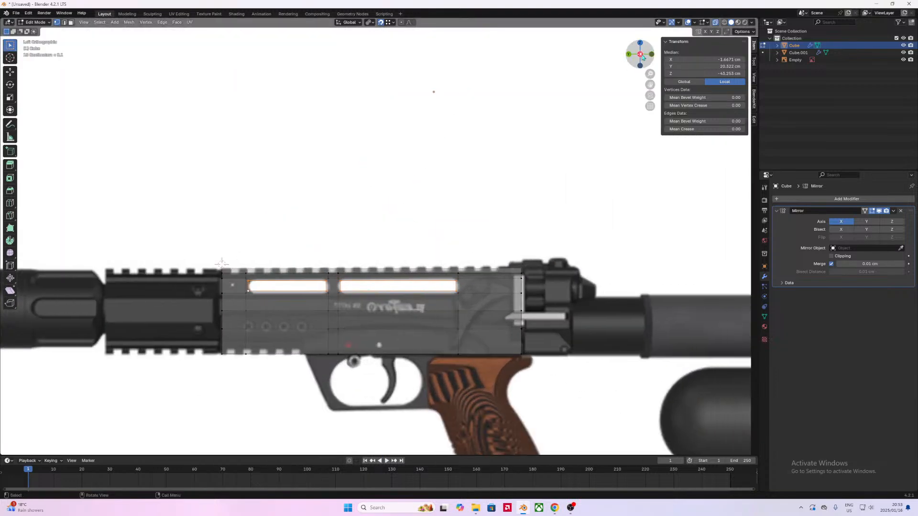
{"action": "left_click", "coordinate": [642, 58]}
{"action": "middle_click_drag", "start_coordinate": [378, 337], "coordinate": [460, 340], "text": "shift"}
{"action": "scroll", "coordinate": [440, 331], "scroll_direction": "up", "scroll_amount": 1}
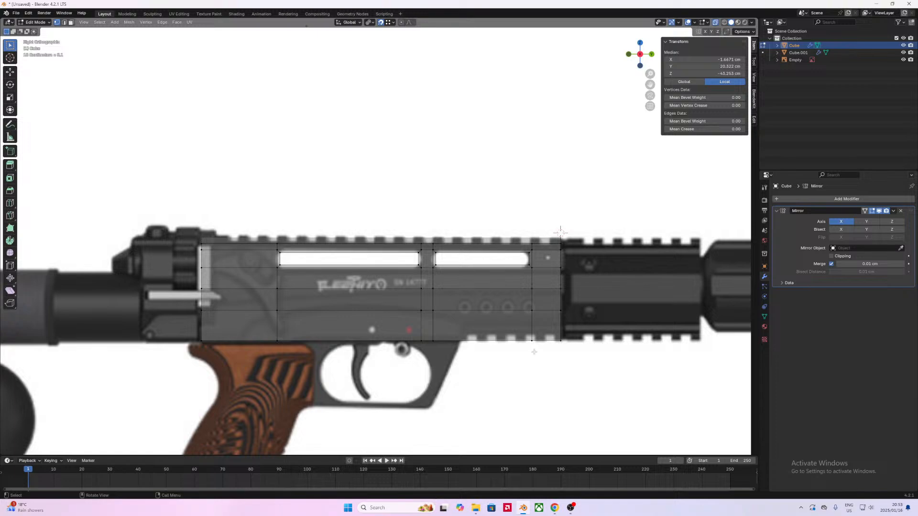
{"action": "mouse_move", "coordinate": [480, 399]}
{"action": "middle_mouse_down"}
{"action": "mouse_move", "coordinate": [372, 328]}
{"action": "mouse_move", "coordinate": [469, 351]}
{"action": "mouse_move", "coordinate": [591, 399]}
{"action": "mouse_move", "coordinate": [412, 361]}
{"action": "mouse_move", "coordinate": [568, 379]}
{"action": "mouse_move", "coordinate": [474, 403]}
{"action": "mouse_move", "coordinate": [487, 386]}
{"action": "middle_mouse_up"}
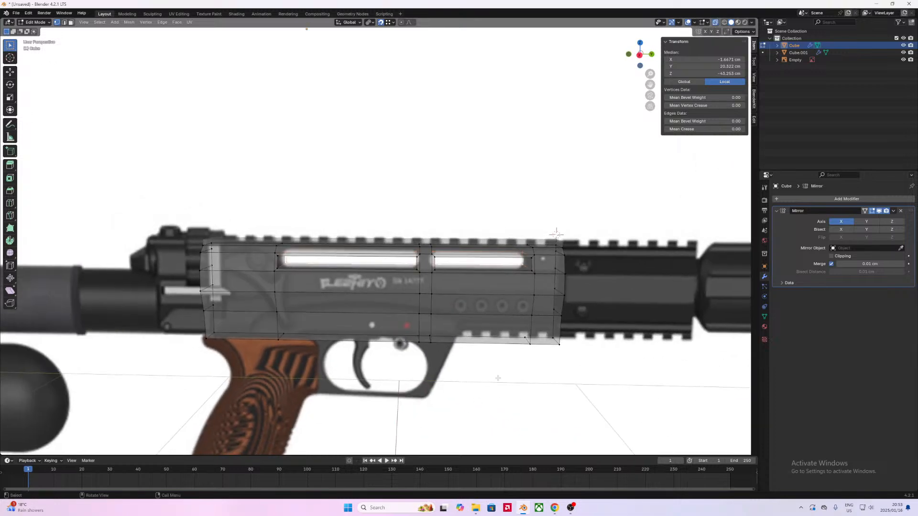
{"action": "key", "text": "Tab"}
{"action": "middle_click_drag", "start_coordinate": [552, 327], "coordinate": [498, 330]}
{"action": "key", "text": "Tab"}
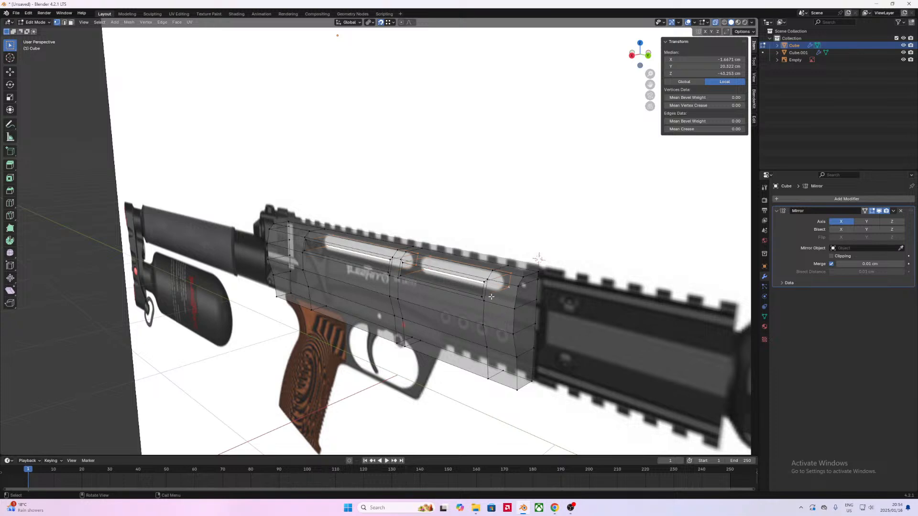
Step: Circle-select the receiver's upper vertices around both slots, including those at the rear end
{"action": "key", "text": "c"}
{"action": "left_click_drag", "start_coordinate": [484, 294], "coordinate": [486, 276]}
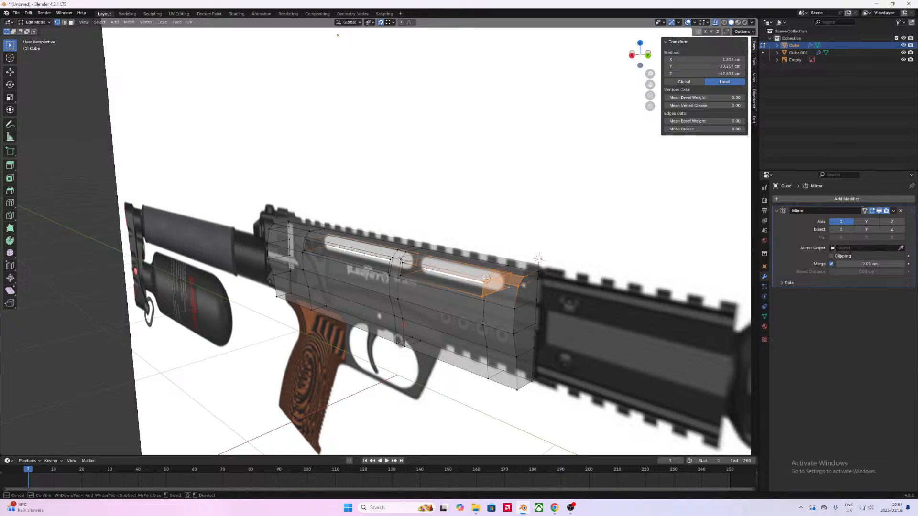
{"action": "left_click_drag", "start_coordinate": [400, 270], "coordinate": [391, 253]}
{"action": "left_click_drag", "start_coordinate": [324, 250], "coordinate": [307, 234]}
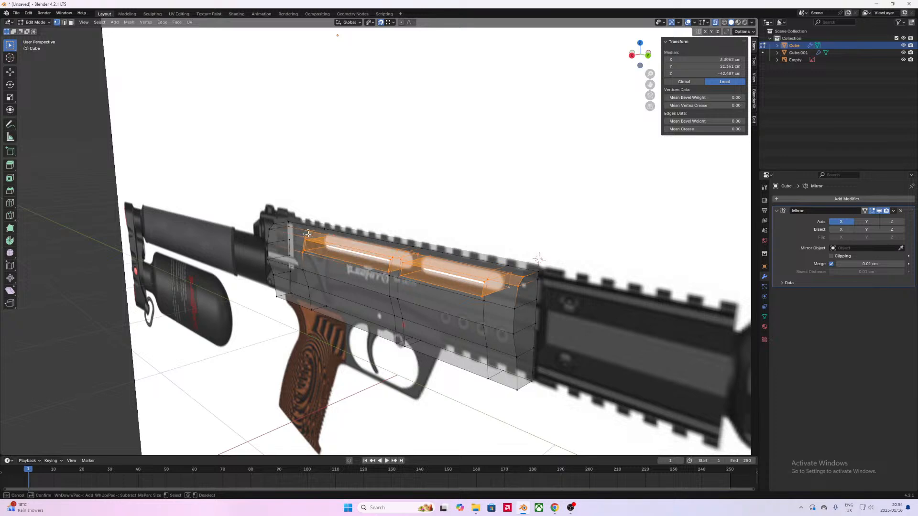
{"action": "left_click", "coordinate": [274, 226]}
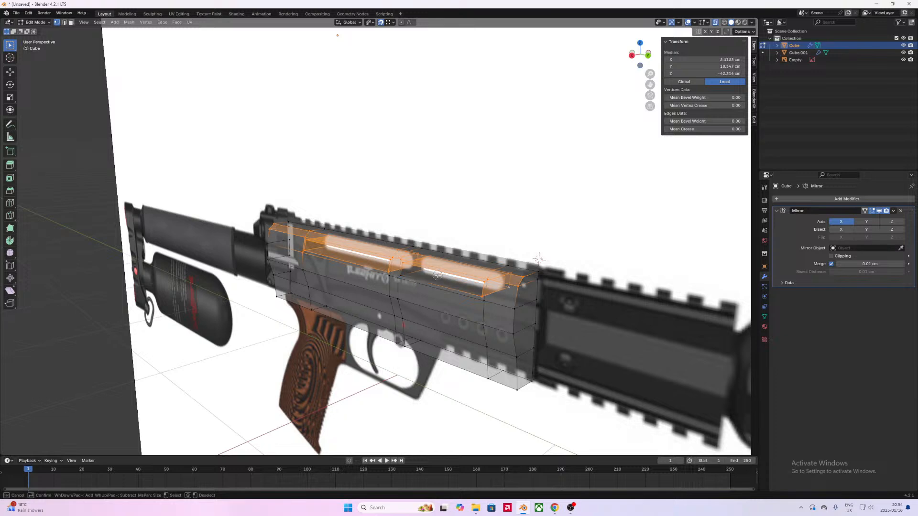
{"action": "left_click", "coordinate": [405, 275]}
{"action": "key", "text": "Escape"}
Step: Move the selected upper receiver vertices about -0.79 cm along X
{"action": "middle_click_drag", "start_coordinate": [494, 304], "coordinate": [498, 261]}
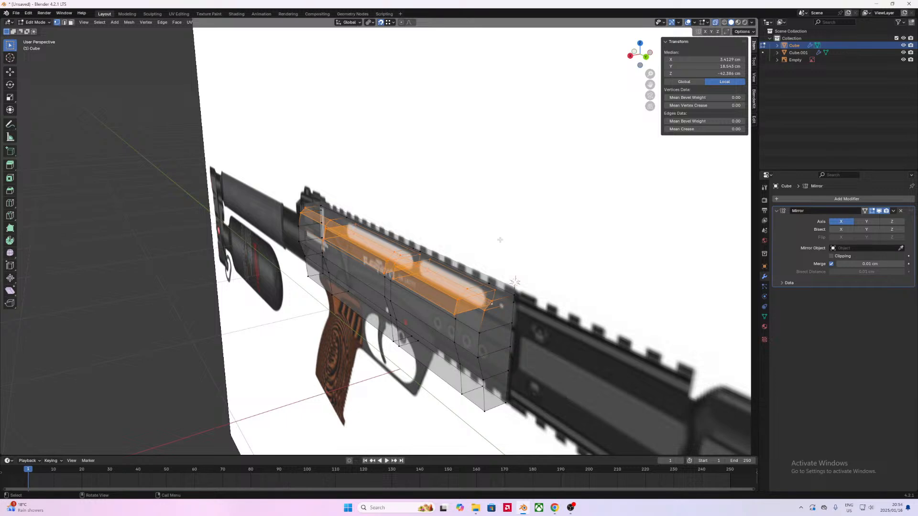
{"action": "key", "text": "g"}
{"action": "key", "text": "x"}
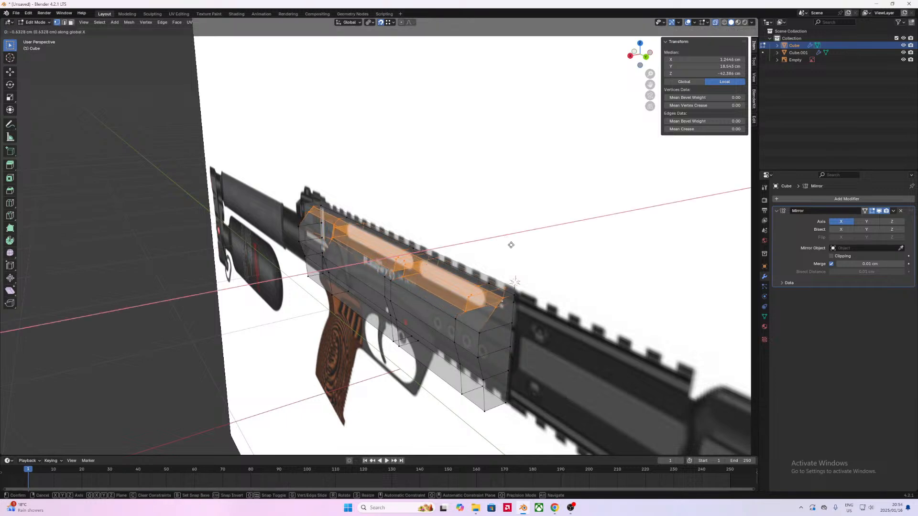
{"action": "left_click", "coordinate": [513, 245]}
{"action": "middle_click_drag", "start_coordinate": [513, 245], "coordinate": [521, 264]}
{"action": "middle_click_drag", "start_coordinate": [532, 265], "coordinate": [393, 283]}
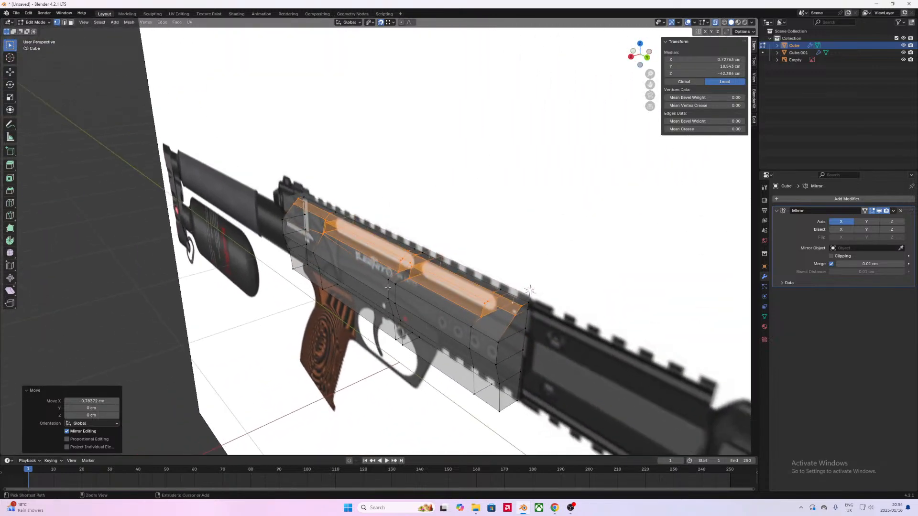
Step: Undo the last move and shift the upper slot vertices about -0.76 cm along X instead
{"action": "key", "text": "ctrl+z"}
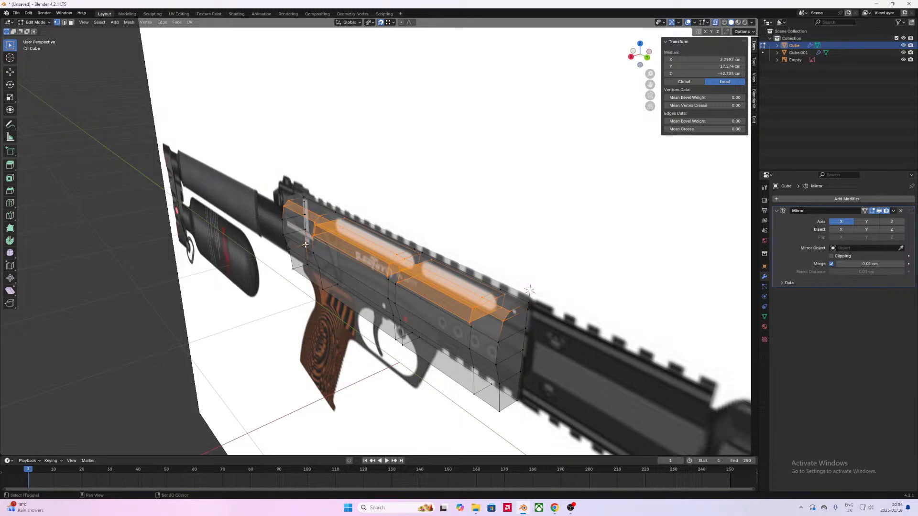
{"action": "middle_click_drag", "start_coordinate": [307, 248], "coordinate": [331, 269]}
{"action": "key", "text": "g"}
{"action": "key", "text": "x"}
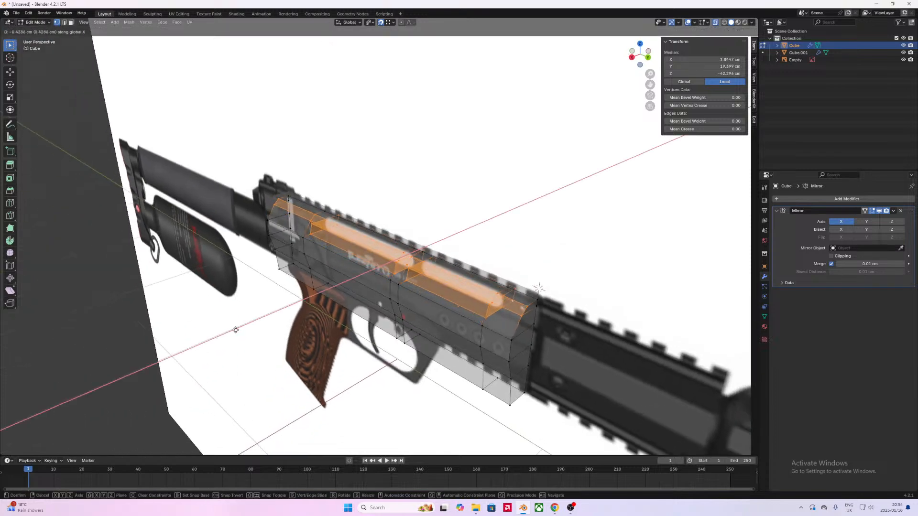
{"action": "left_click", "coordinate": [241, 331]}
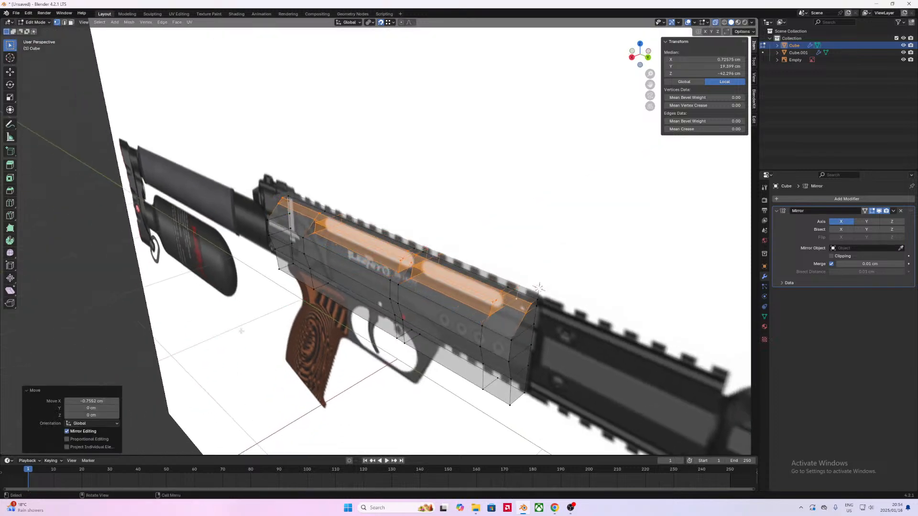
Step: With X-ray off, turn on Clipping in the receiver's Mirror modifier and try to pick the receiver as mirror object
{"action": "key", "text": "Tab"}
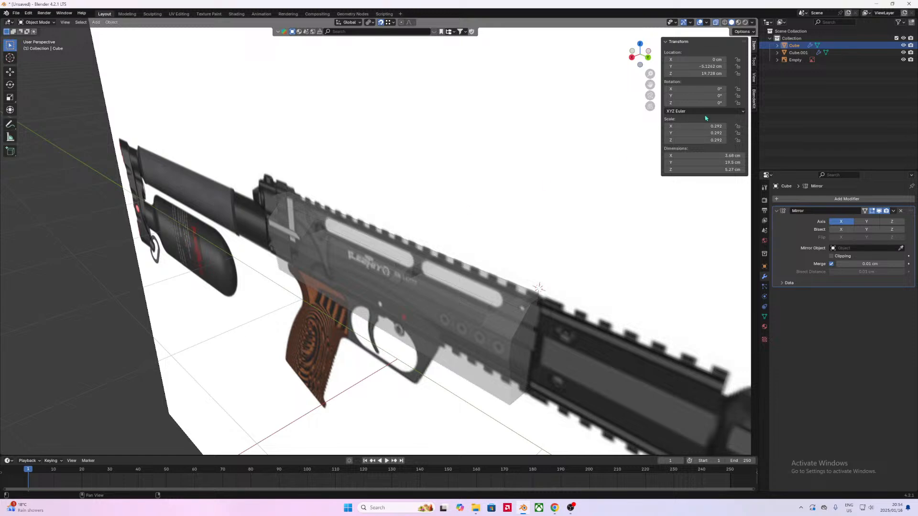
{"action": "left_click", "coordinate": [715, 23]}
{"action": "mouse_move", "coordinate": [378, 280]}
{"action": "middle_mouse_down"}
{"action": "mouse_move", "coordinate": [440, 262]}
{"action": "mouse_move", "coordinate": [509, 271]}
{"action": "mouse_move", "coordinate": [457, 277]}
{"action": "middle_mouse_up"}
{"action": "key", "text": "Tab"}
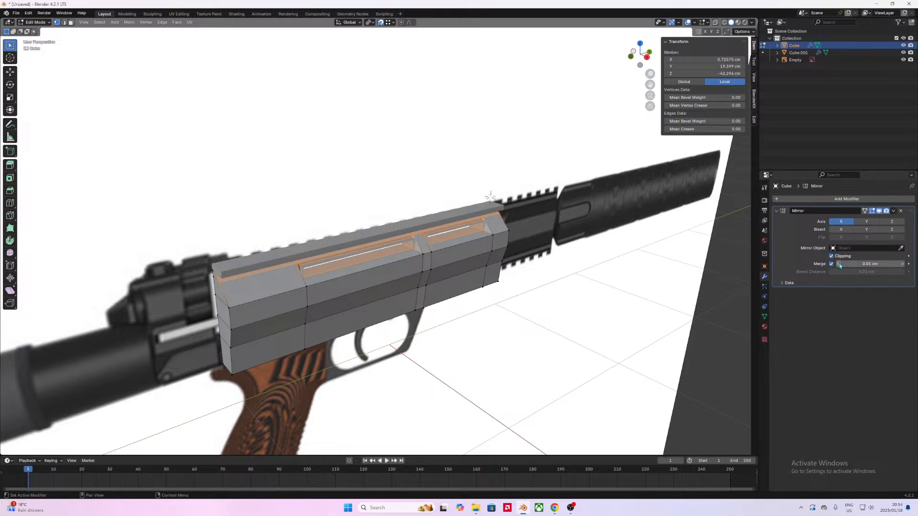
{"action": "left_click", "coordinate": [901, 248]}
{"action": "left_click", "coordinate": [280, 305]}
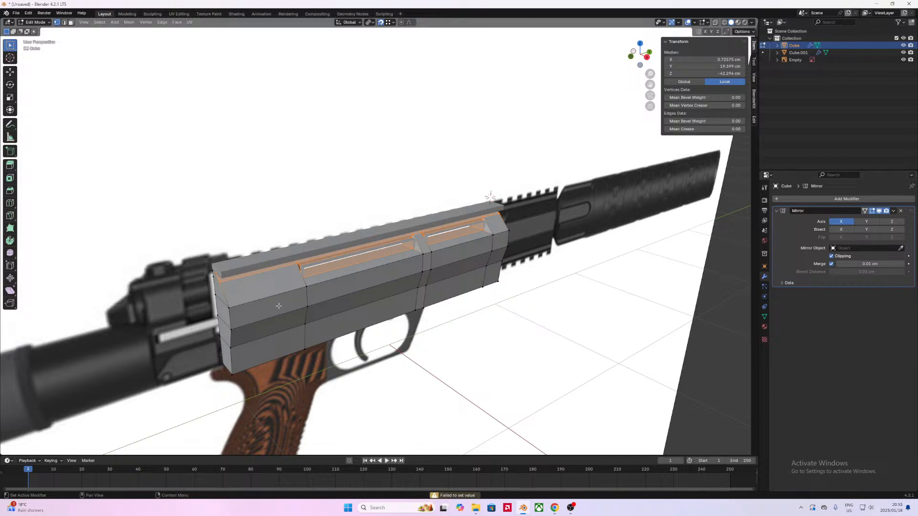
Step: Undo the upper vertices' move along X and the Clipping change, and return to Object Mode
{"action": "middle_click_drag", "start_coordinate": [479, 306], "coordinate": [440, 304]}
{"action": "key", "text": "Tab"}
{"action": "scroll", "coordinate": [391, 289], "scroll_direction": "up", "scroll_amount": 5}
{"action": "key", "text": "Tab"}
{"action": "key", "text": "ctrl+z"}
{"action": "key", "text": "ctrl+z"}
{"action": "key", "text": "ctrl+z"}
{"action": "key", "text": "ctrl+z"}
{"action": "key", "text": "ctrl+z"}
{"action": "key", "text": "Tab"}
{"action": "scroll", "coordinate": [439, 303], "scroll_direction": "down", "scroll_amount": 5}
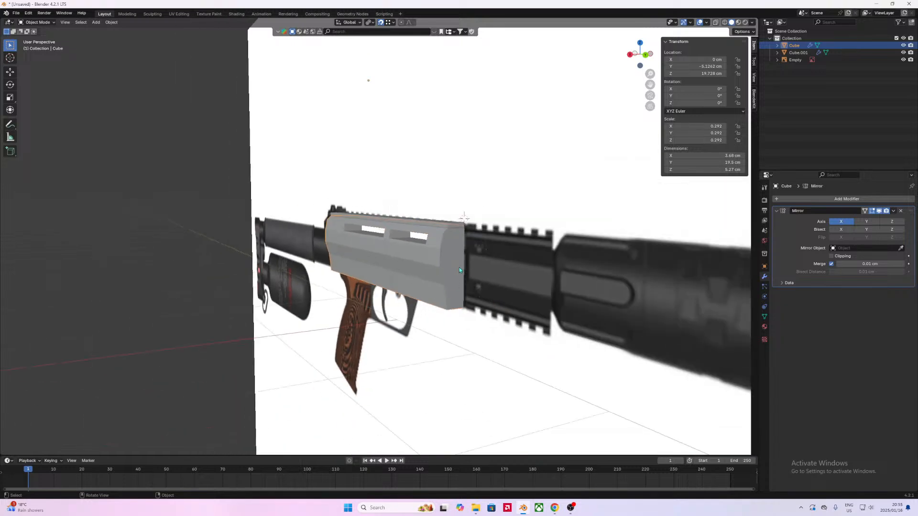
Step: Try to pick the receiver itself as the Mirror modifier's mirror object from both sides of the model
{"action": "middle_click_drag", "start_coordinate": [457, 268], "coordinate": [425, 277]}
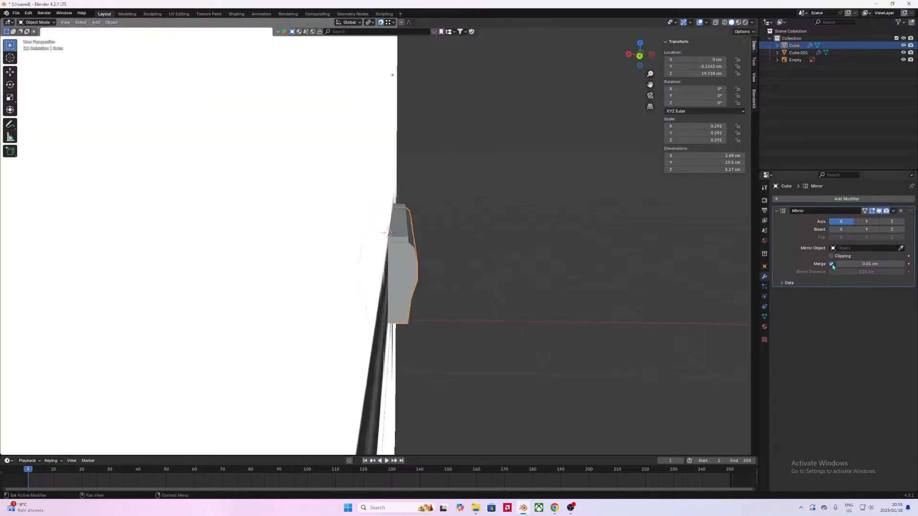
{"action": "middle_click_drag", "start_coordinate": [707, 280], "coordinate": [635, 283]}
{"action": "left_click", "coordinate": [901, 248]}
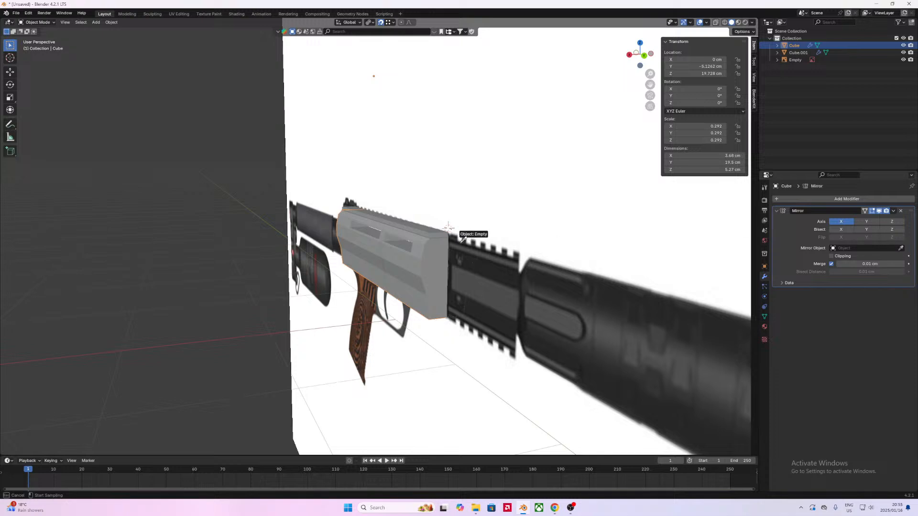
{"action": "left_click", "coordinate": [435, 250]}
{"action": "middle_click_drag", "start_coordinate": [543, 287], "coordinate": [508, 289]}
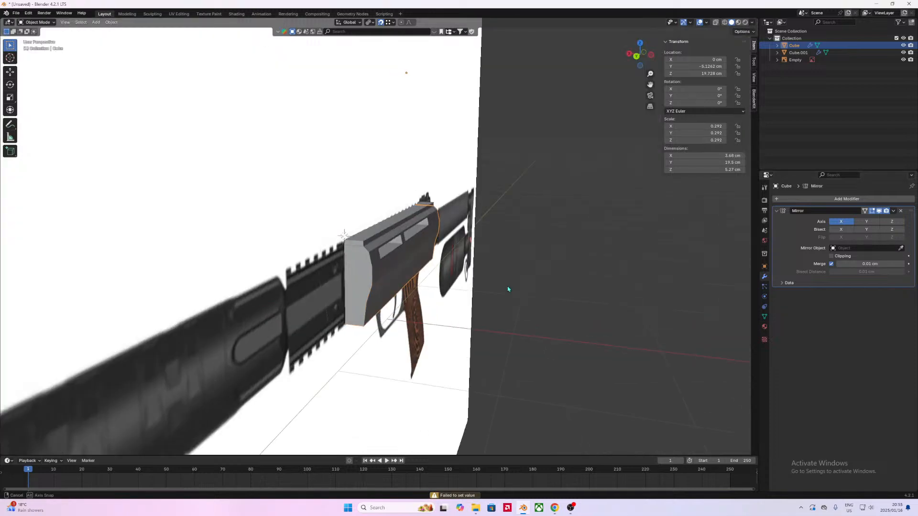
{"action": "left_click", "coordinate": [900, 248]}
{"action": "left_click", "coordinate": [412, 249]}
{"action": "middle_click_drag", "start_coordinate": [277, 289], "coordinate": [354, 278]}
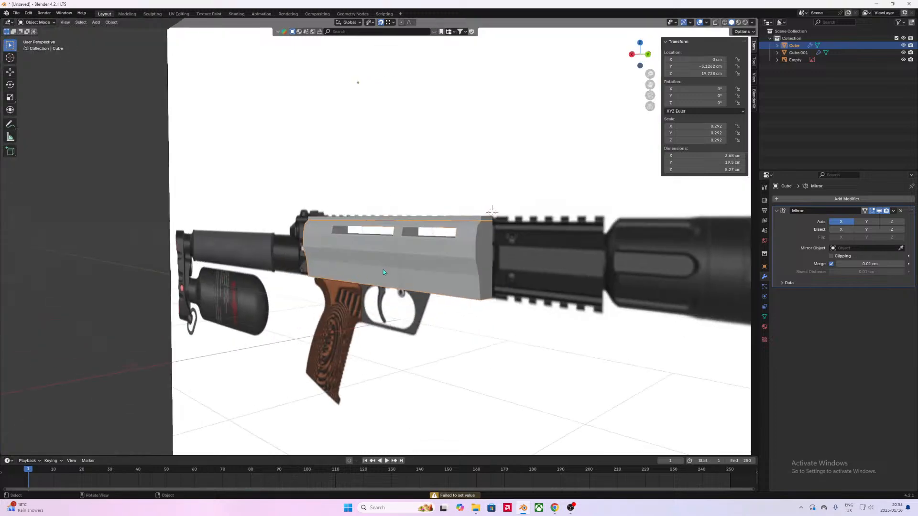
Step: Switch the receiver's mirroring from the X axis to Y and remove the Mirror modifier
{"action": "left_click", "coordinate": [860, 224]}
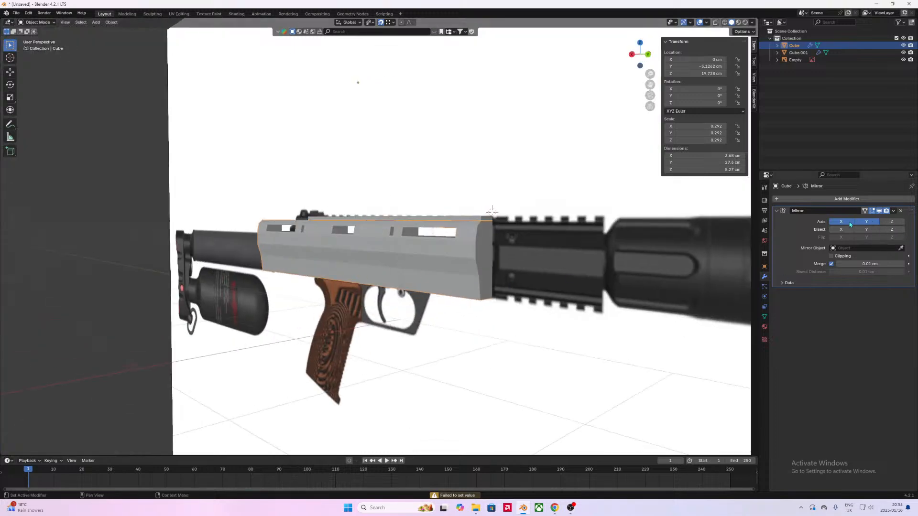
{"action": "mouse_move", "coordinate": [453, 278]}
{"action": "middle_mouse_down"}
{"action": "mouse_move", "coordinate": [419, 282]}
{"action": "mouse_move", "coordinate": [435, 281]}
{"action": "middle_mouse_up"}
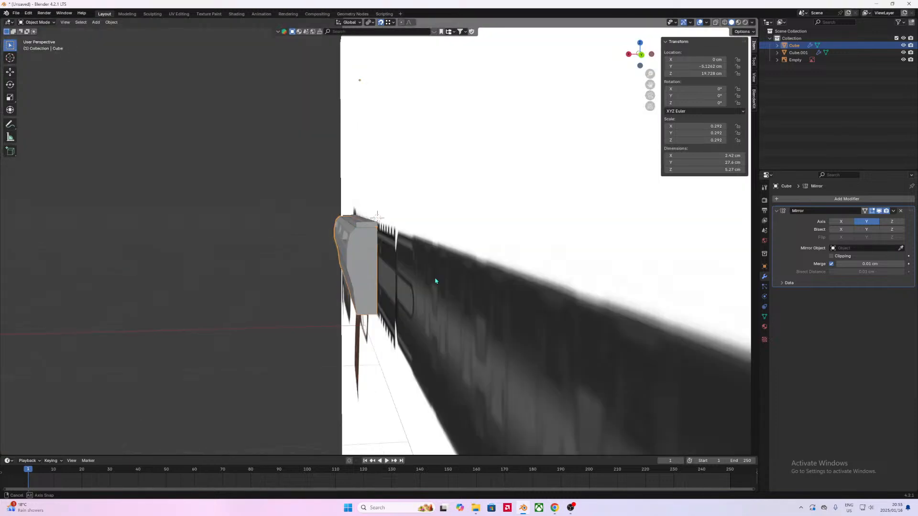
{"action": "left_click", "coordinate": [901, 211]}
Step: Select the inner vertices along the slots' lower edges and move them about 0.47 cm along X towards the mirror plane
{"action": "middle_click_drag", "start_coordinate": [549, 280], "coordinate": [301, 280]}
{"action": "key", "text": "Tab"}
{"action": "key", "text": "a"}
{"action": "mouse_move", "coordinate": [391, 259]}
{"action": "middle_mouse_down"}
{"action": "mouse_move", "coordinate": [398, 258]}
{"action": "mouse_move", "coordinate": [379, 253]}
{"action": "middle_mouse_up"}
{"action": "left_click", "coordinate": [422, 237]}
{"action": "left_click", "coordinate": [421, 227], "text": "shift"}
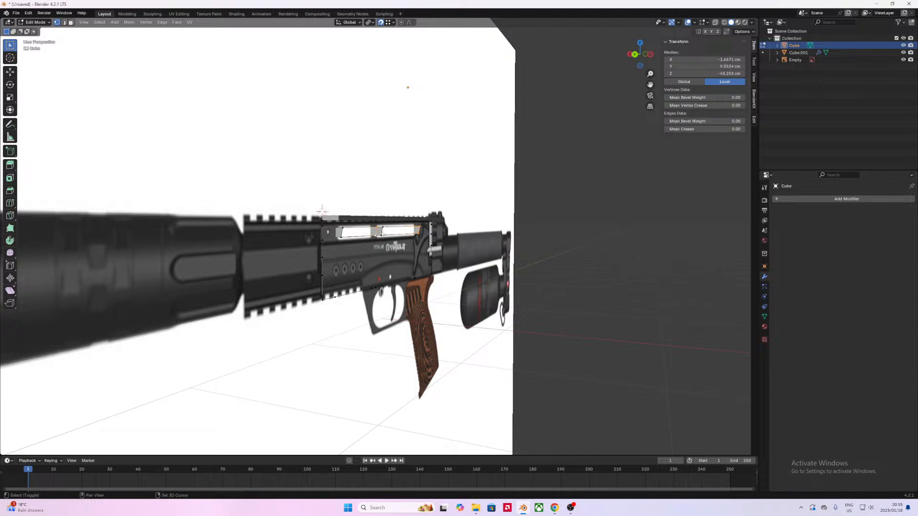
{"action": "middle_click_drag", "start_coordinate": [345, 228], "coordinate": [397, 252]}
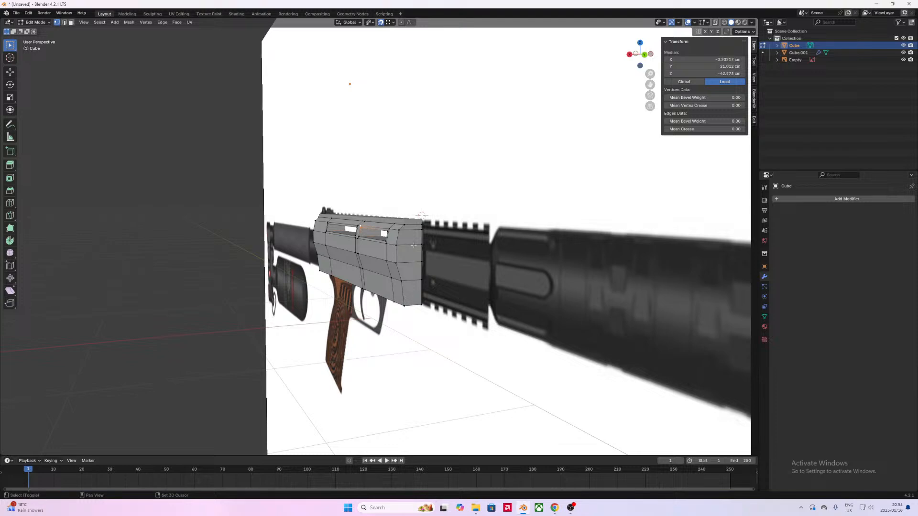
{"action": "middle_click_drag", "start_coordinate": [369, 227], "coordinate": [345, 250]}
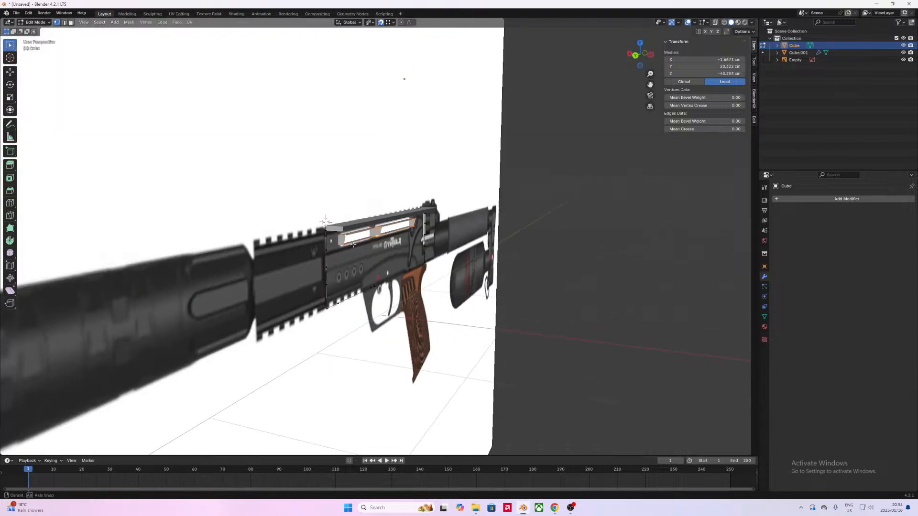
{"action": "key", "text": "g"}
{"action": "key", "text": "x"}
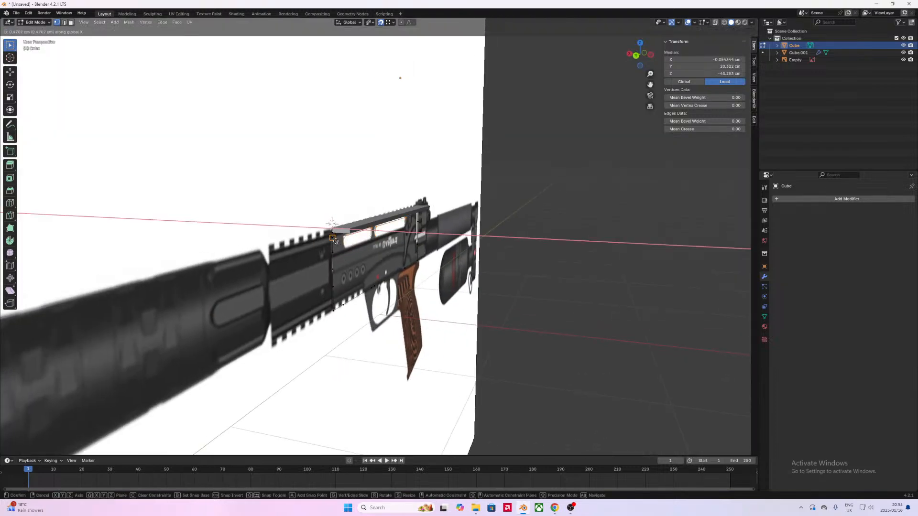
{"action": "left_click", "coordinate": [333, 240]}
{"action": "middle_click_drag", "start_coordinate": [307, 265], "coordinate": [335, 262]}
Step: From the back view, move the inner vertices on the slots' upper edge about 0.10 cm along X
{"action": "left_click", "coordinate": [643, 59]}
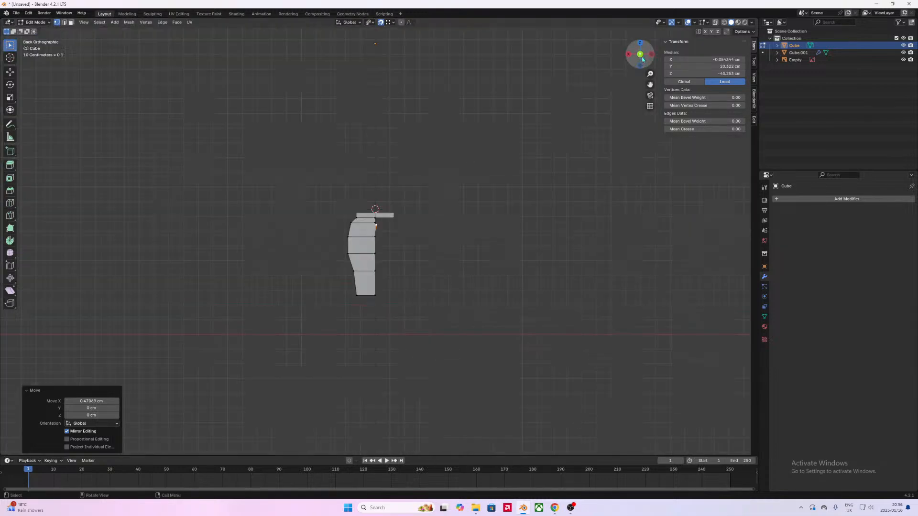
{"action": "scroll", "coordinate": [398, 243], "scroll_direction": "up", "scroll_amount": 6}
{"action": "left_click_drag", "start_coordinate": [401, 241], "coordinate": [344, 172]}
{"action": "key", "text": "g"}
{"action": "key", "text": "x"}
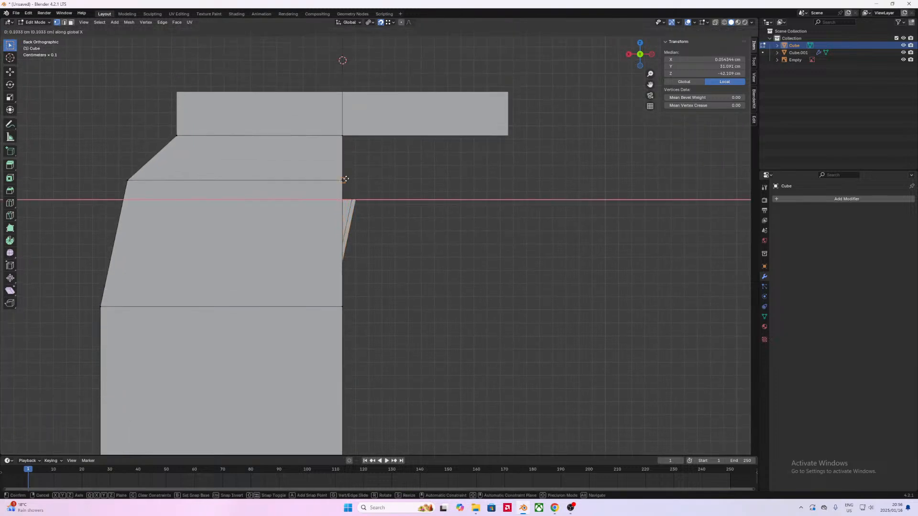
{"action": "left_click", "coordinate": [346, 178]}
Step: Move the individual upper inner vertices beside the divider and at the rear slot's end along X onto the mirror plane
{"action": "middle_click_drag", "start_coordinate": [378, 191], "coordinate": [362, 197]}
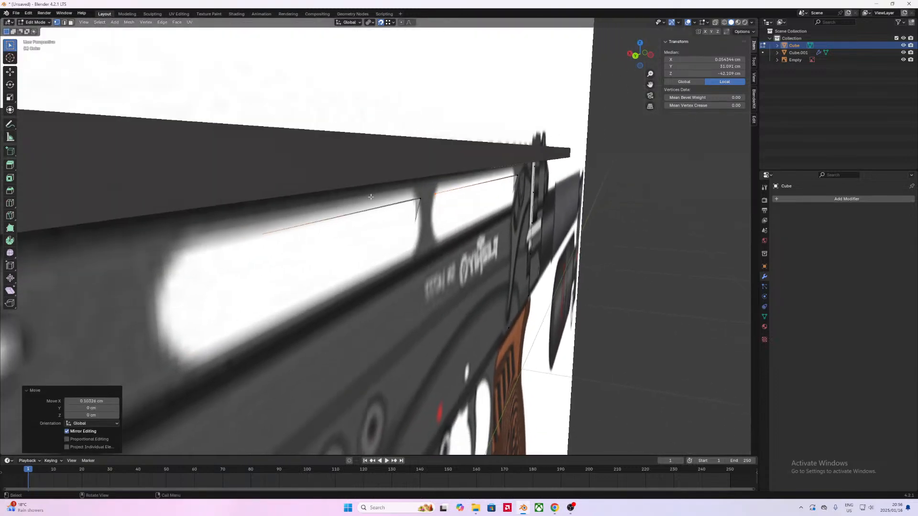
{"action": "left_click", "coordinate": [418, 198]}
{"action": "scroll", "coordinate": [399, 220], "scroll_direction": "up", "scroll_amount": 1}
{"action": "key", "text": "g"}
{"action": "key", "text": "x"}
{"action": "left_click", "coordinate": [445, 189]}
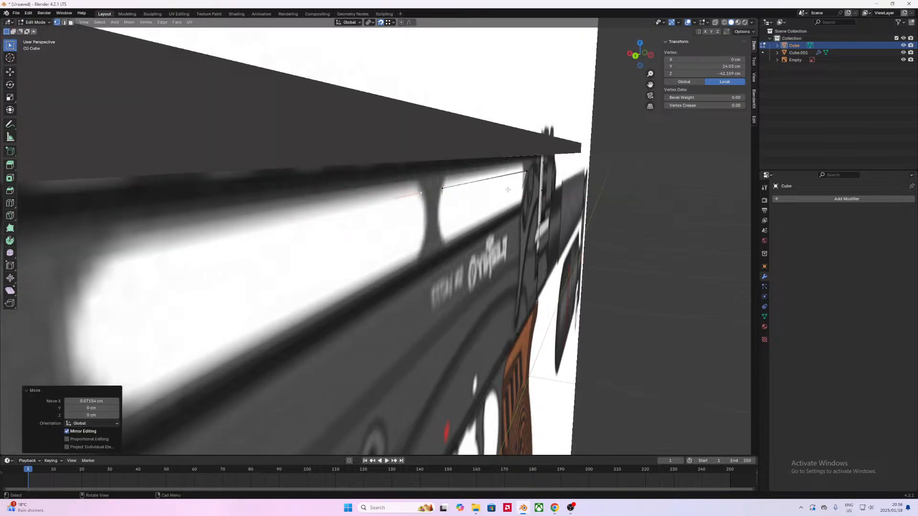
{"action": "left_click", "coordinate": [530, 169]}
{"action": "key", "text": "g"}
{"action": "key", "text": "x"}
{"action": "left_click", "coordinate": [442, 190]}
{"action": "middle_click_drag", "start_coordinate": [394, 262], "coordinate": [385, 192]}
{"action": "scroll", "coordinate": [380, 261], "scroll_direction": "down", "scroll_amount": 3}
{"action": "left_click", "coordinate": [379, 183]}
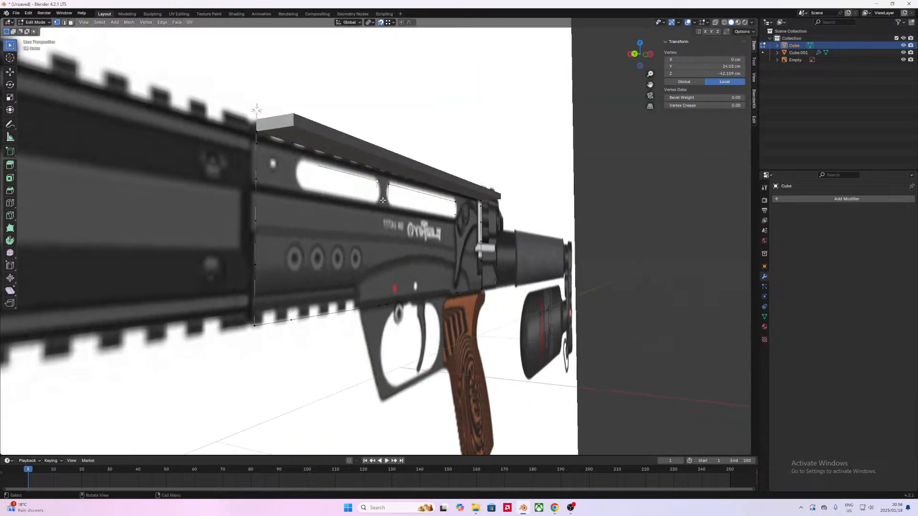
{"action": "key", "text": "g"}
{"action": "key", "text": "x"}
{"action": "right_click", "coordinate": [387, 189]}
{"action": "middle_click_drag", "start_coordinate": [411, 213], "coordinate": [441, 216]}
Step: Turn on X-ray in the back view and move the slots' lower inner vertices along X towards the mirror plane
{"action": "left_click", "coordinate": [639, 58]}
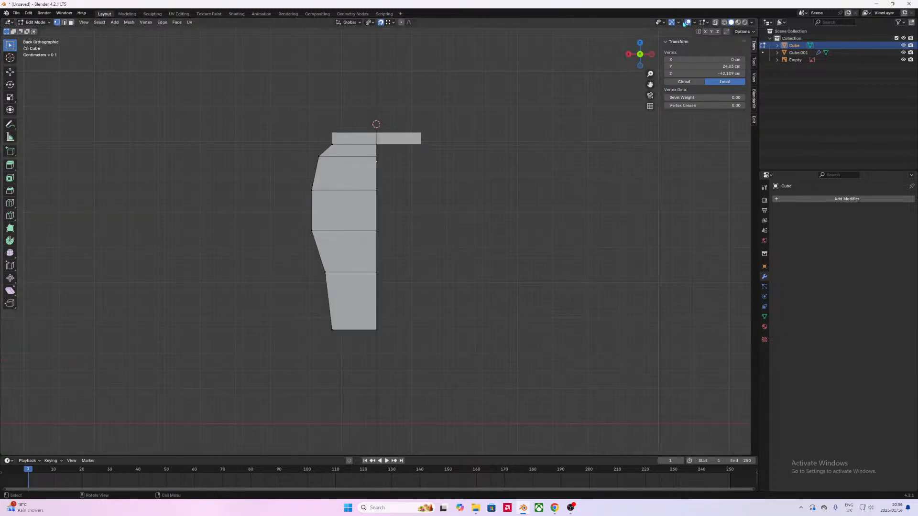
{"action": "left_click", "coordinate": [715, 24]}
{"action": "scroll", "coordinate": [422, 189], "scroll_direction": "up", "scroll_amount": 6}
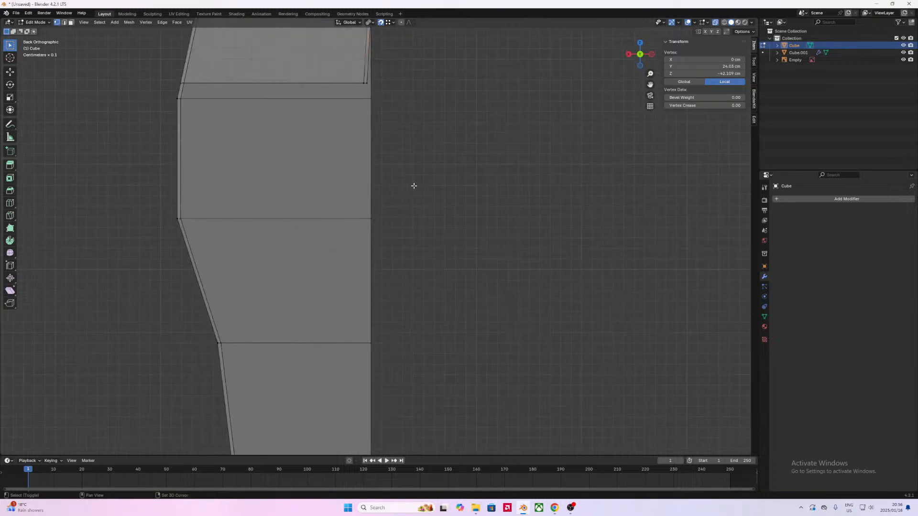
{"action": "middle_click_drag", "start_coordinate": [414, 188], "coordinate": [409, 346], "text": "shift"}
{"action": "middle_click_drag", "start_coordinate": [397, 267], "coordinate": [398, 340], "text": "shift"}
{"action": "scroll", "coordinate": [399, 339], "scroll_direction": "up", "scroll_amount": 3}
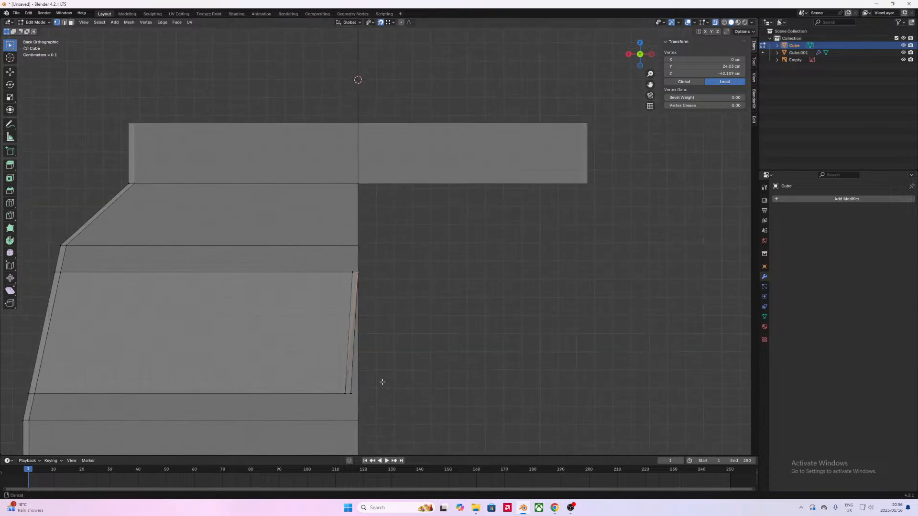
{"action": "middle_click_drag", "start_coordinate": [380, 385], "coordinate": [390, 348], "text": "shift"}
{"action": "left_click", "coordinate": [396, 334], "text": "shift"}
{"action": "key", "text": "g"}
{"action": "key", "text": "x"}
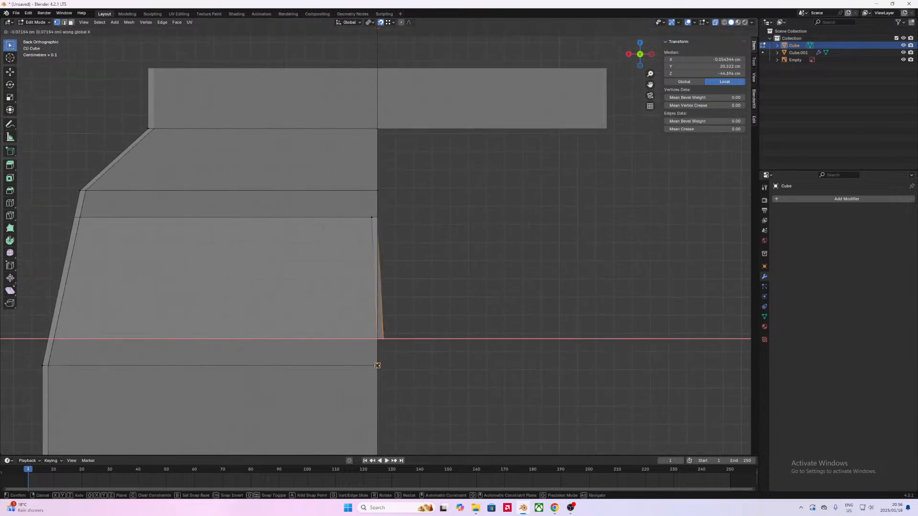
{"action": "left_click", "coordinate": [393, 346]}
Step: Align the remaining lower and upper inner slot vertices with the receiver's flat centre side by moving them along X
{"action": "left_click", "coordinate": [395, 359]}
{"action": "key", "text": "g"}
{"action": "key", "text": "x"}
{"action": "left_click", "coordinate": [380, 367]}
{"action": "left_click", "coordinate": [371, 220]}
{"action": "key", "text": "g"}
{"action": "key", "text": "x"}
{"action": "left_click", "coordinate": [418, 280]}
Step: Duplicate the entire receiver half and rotate the copy 180° about Z around the 3D cursor
{"action": "middle_click_drag", "start_coordinate": [432, 293], "coordinate": [334, 160]}
{"action": "key", "text": "ctrl+KP_1"}
{"action": "scroll", "coordinate": [432, 269], "scroll_direction": "down", "scroll_amount": 4}
{"action": "key", "text": "a"}
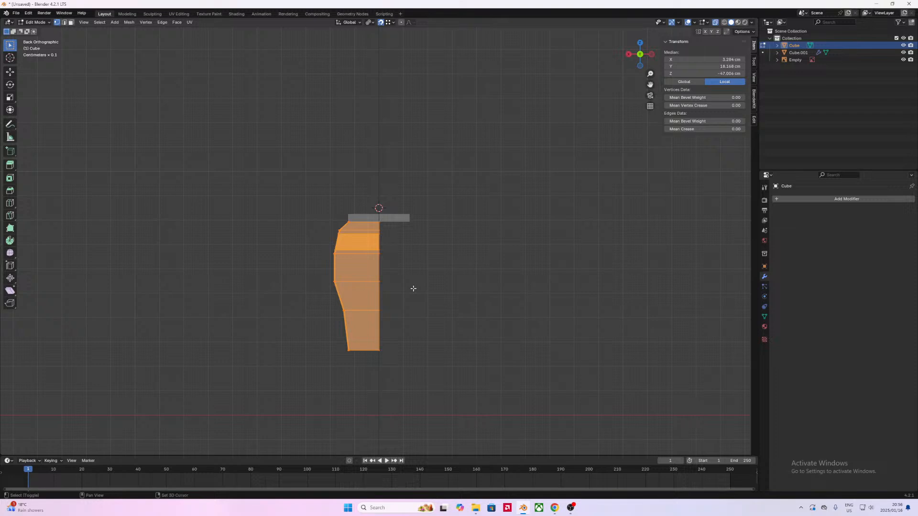
{"action": "right_click", "coordinate": [414, 289]}
{"action": "left_click", "coordinate": [369, 22]}
{"action": "left_click", "coordinate": [384, 64]}
{"action": "key", "text": "r"}
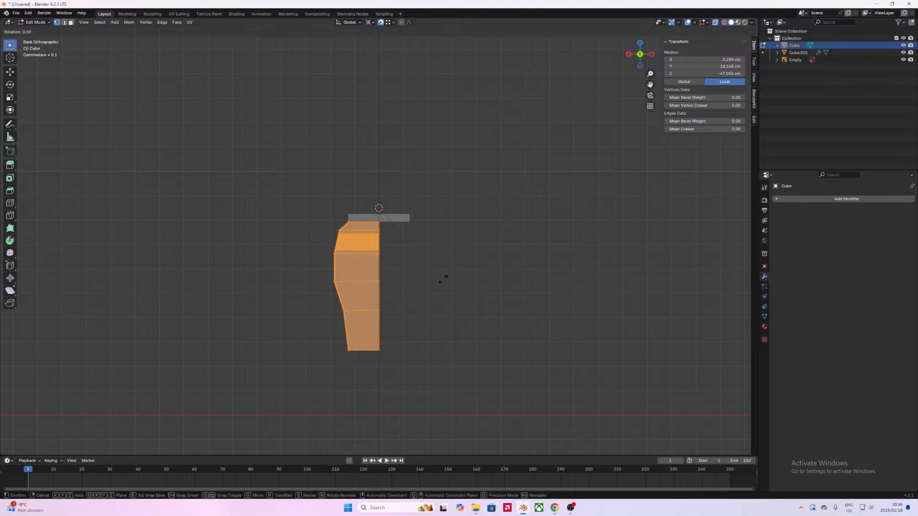
{"action": "right_click", "coordinate": [347, 341]}
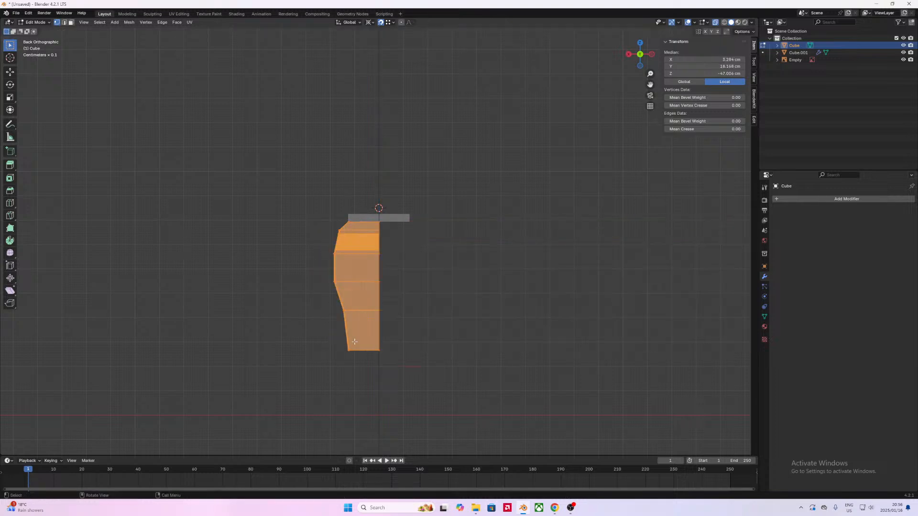
{"action": "key", "text": "g"}
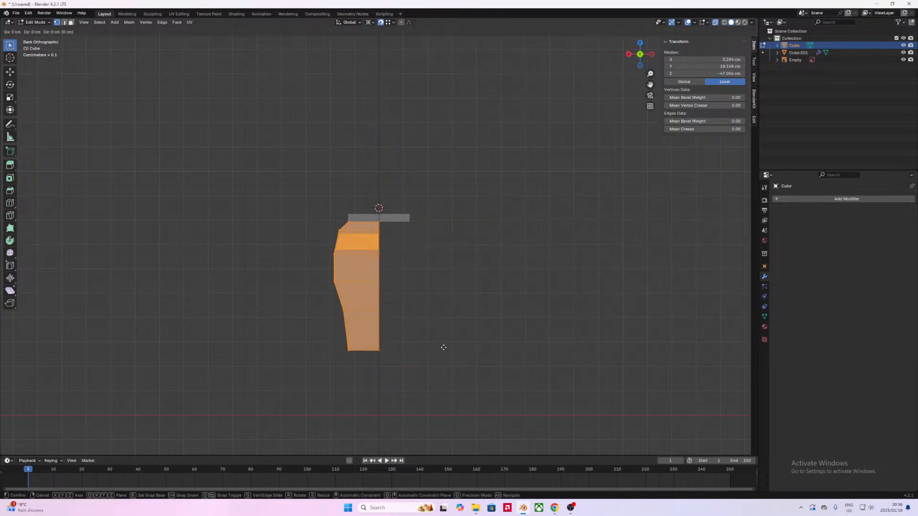
{"action": "key", "text": "r"}
{"action": "type", "text": "z18"}
{"action": "type", "text": "0"}
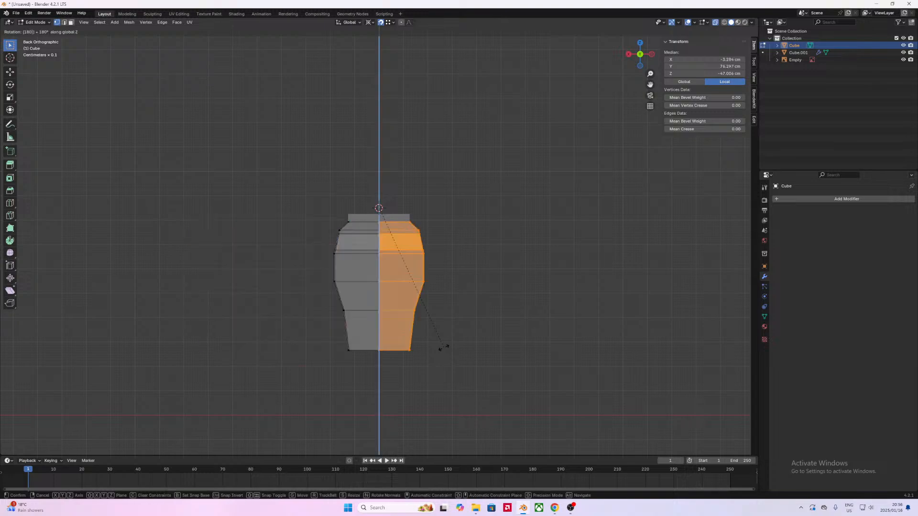
{"action": "key", "text": "Return"}
Step: Move the rotated copy about -19.5 cm along Y to line it up with the original receiver half
{"action": "middle_click_drag", "start_coordinate": [451, 211], "coordinate": [346, 252]}
{"action": "scroll", "coordinate": [325, 276], "scroll_direction": "down", "scroll_amount": 10}
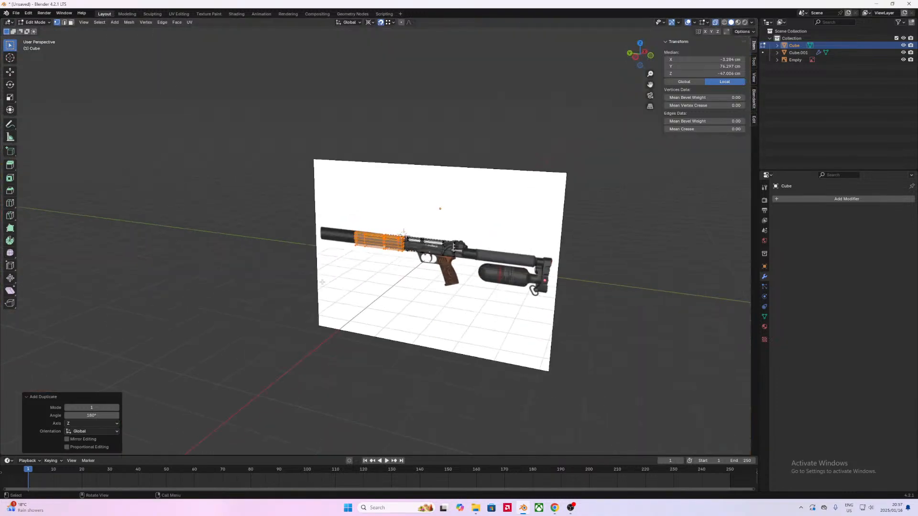
{"action": "scroll", "coordinate": [318, 279], "scroll_direction": "up", "scroll_amount": 6}
{"action": "middle_click_drag", "start_coordinate": [317, 278], "coordinate": [339, 308]}
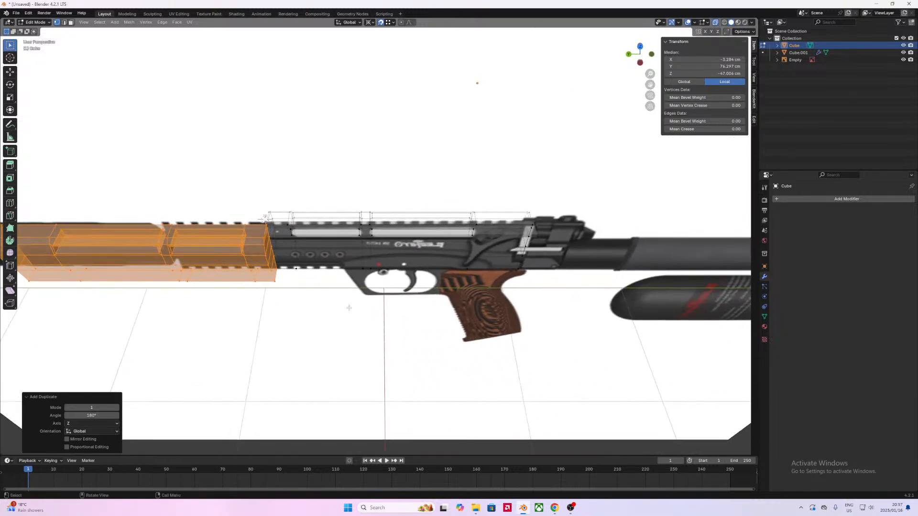
{"action": "key", "text": "g"}
{"action": "key", "text": "y"}
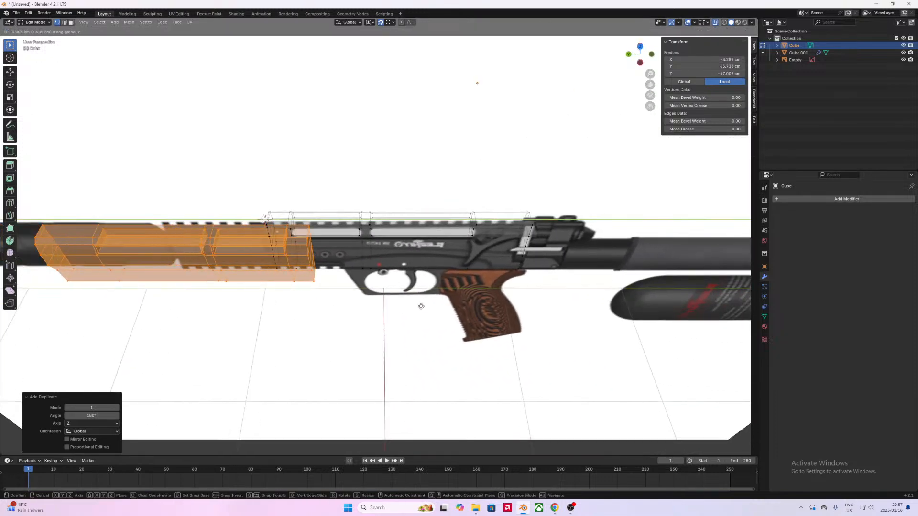
{"action": "left_click", "coordinate": [517, 267]}
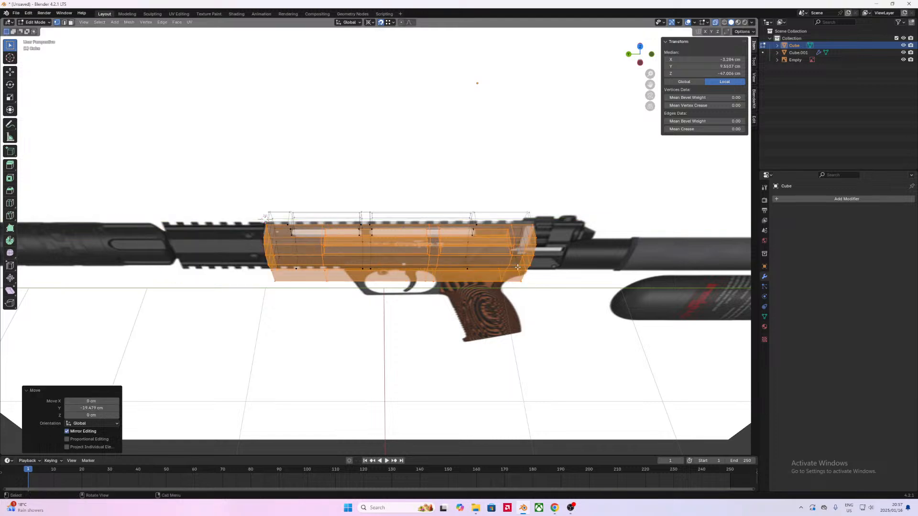
Step: Try rotating the copied half about X, cancel the rotation, and delete the copy's vertices
{"action": "middle_click_drag", "start_coordinate": [517, 267], "coordinate": [349, 293]}
{"action": "key", "text": "r"}
{"action": "key", "text": "x"}
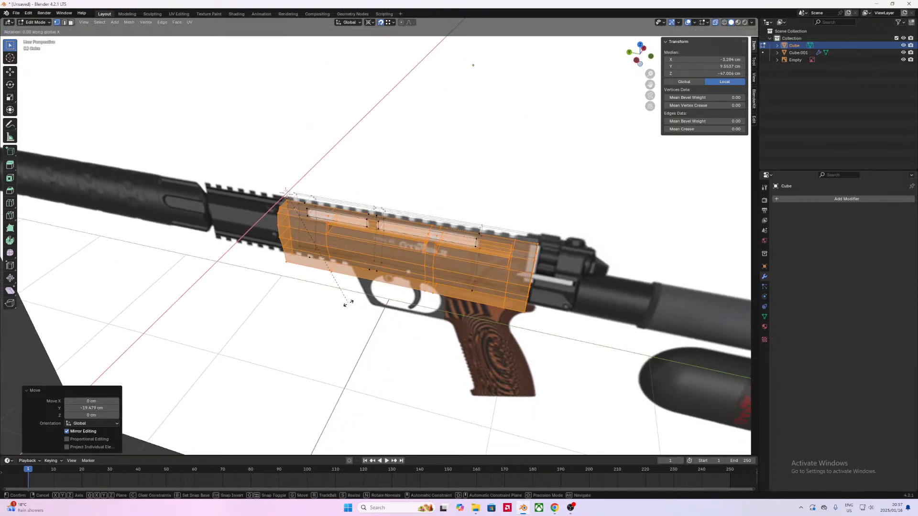
{"action": "right_click", "coordinate": [348, 303]}
{"action": "key", "text": "x"}
{"action": "left_click", "coordinate": [335, 287]}
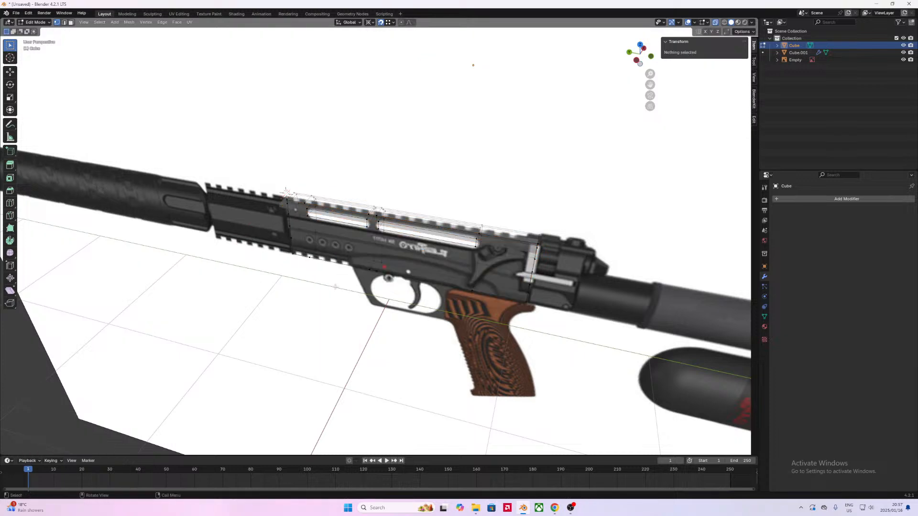
Step: Return to Object Mode and add a Mirror modifier on the X axis to the receiver half
{"action": "middle_click_drag", "start_coordinate": [392, 292], "coordinate": [366, 260]}
{"action": "key", "text": "a"}
{"action": "key", "text": "Tab"}
{"action": "middle_click_drag", "start_coordinate": [310, 246], "coordinate": [372, 238]}
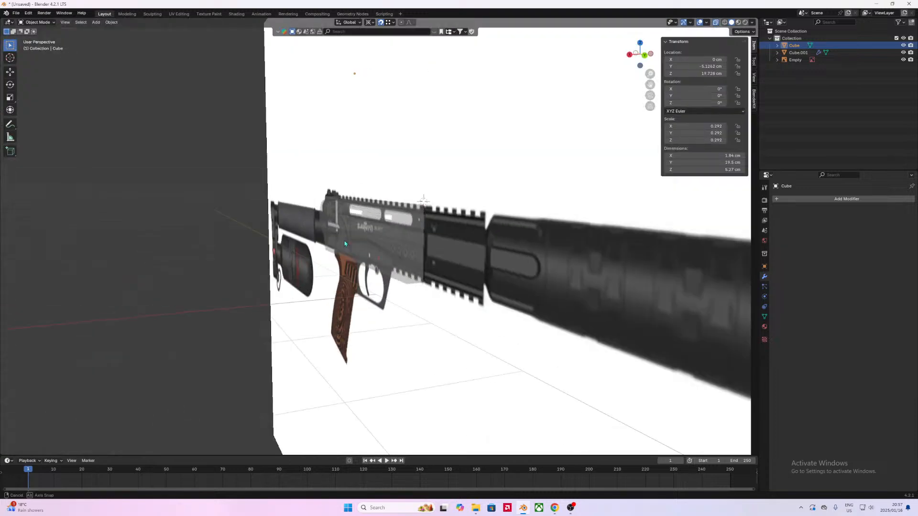
{"action": "left_click", "coordinate": [372, 239]}
{"action": "left_click", "coordinate": [402, 291]}
{"action": "middle_click_drag", "start_coordinate": [401, 291], "coordinate": [393, 292]}
{"action": "left_click", "coordinate": [809, 199]}
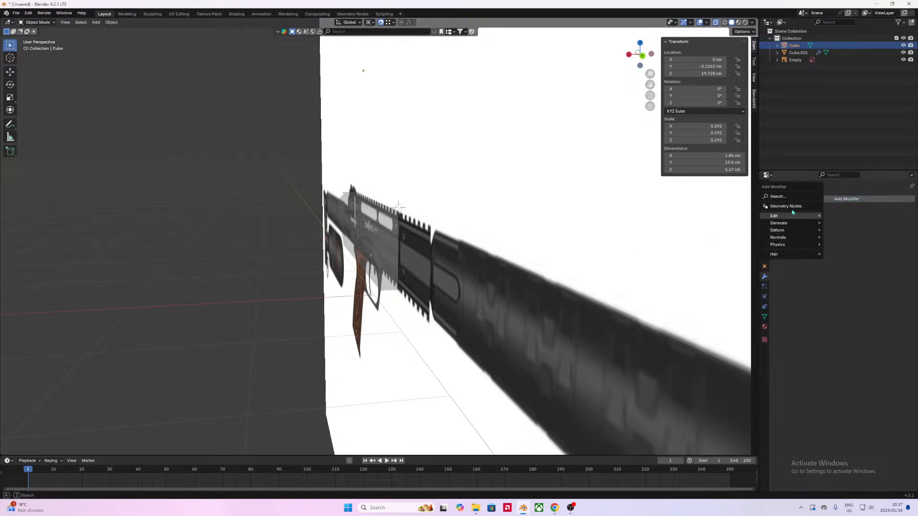
{"action": "left_click", "coordinate": [792, 196]}
{"action": "left_click", "coordinate": [777, 209]}
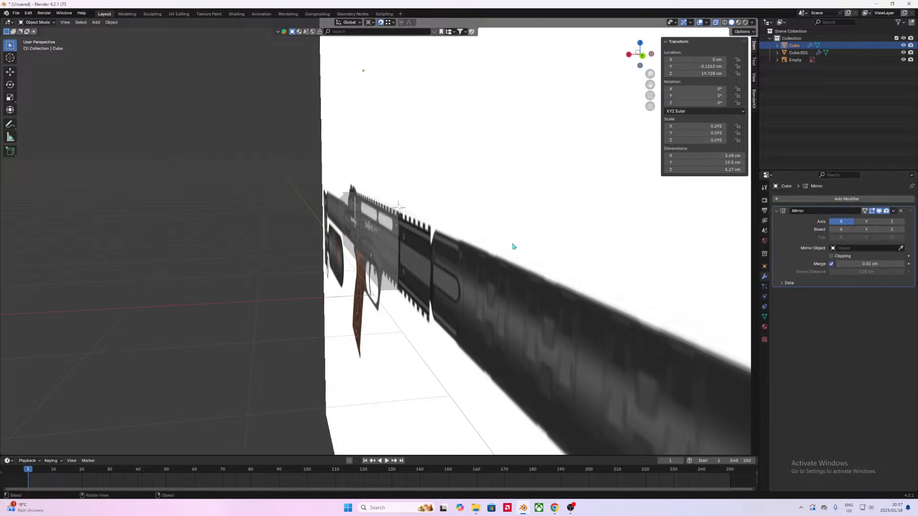
Step: Select the outer vertices around both slots and along the receiver's upper shoulder, and move them inward along X
{"action": "middle_click_drag", "start_coordinate": [512, 245], "coordinate": [496, 250]}
{"action": "key", "text": "Tab"}
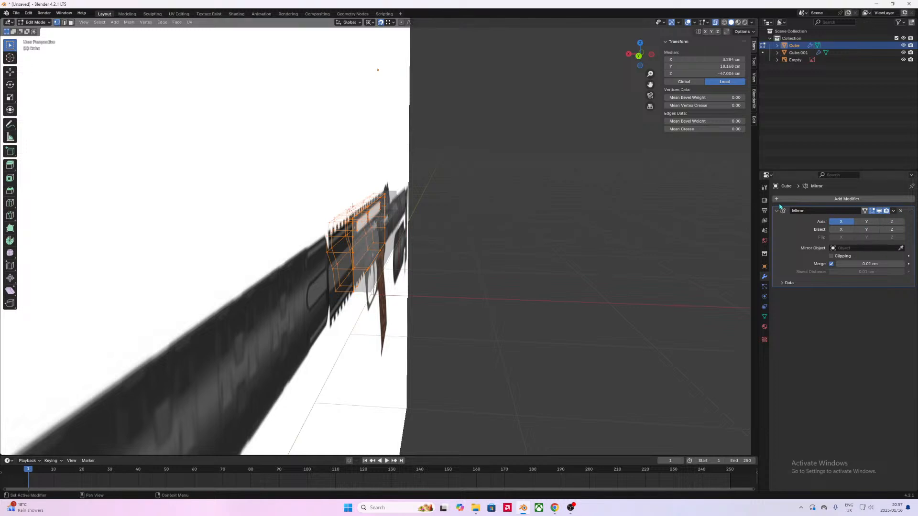
{"action": "middle_click_drag", "start_coordinate": [564, 248], "coordinate": [320, 276]}
{"action": "scroll", "coordinate": [320, 275], "scroll_direction": "up", "scroll_amount": 2}
{"action": "middle_click_drag", "start_coordinate": [401, 307], "coordinate": [377, 268], "text": "shift"}
{"action": "left_click", "coordinate": [334, 261]}
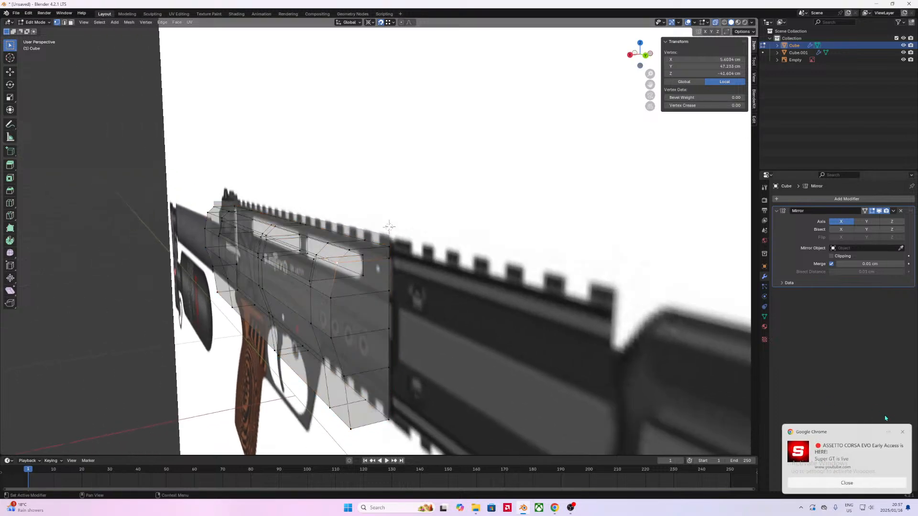
{"action": "left_click", "coordinate": [902, 434]}
{"action": "left_click", "coordinate": [314, 261], "text": "shift"}
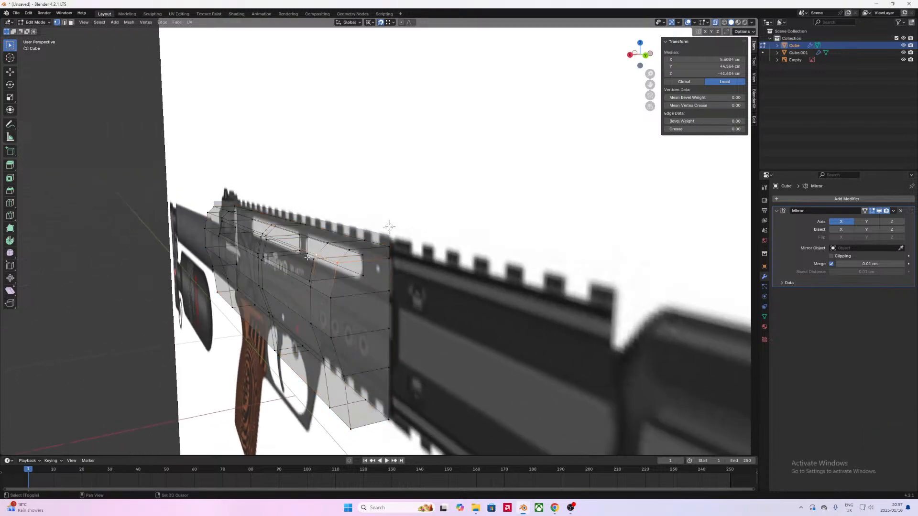
{"action": "left_click", "coordinate": [310, 281], "text": "shift"}
{"action": "left_click", "coordinate": [266, 254], "text": "shift"}
{"action": "left_click", "coordinate": [266, 241], "text": "shift"}
{"action": "middle_click_drag", "start_coordinate": [277, 244], "coordinate": [341, 266]}
{"action": "left_click", "coordinate": [330, 261], "text": "shift"}
{"action": "left_click", "coordinate": [312, 260], "text": "shift"}
{"action": "left_click", "coordinate": [149, 260], "text": "shift"}
{"action": "left_click", "coordinate": [136, 266], "text": "shift"}
{"action": "left_click", "coordinate": [137, 250], "text": "shift"}
{"action": "left_click", "coordinate": [139, 236], "text": "shift"}
{"action": "left_click", "coordinate": [62, 230], "text": "shift"}
{"action": "left_click", "coordinate": [53, 239], "text": "shift"}
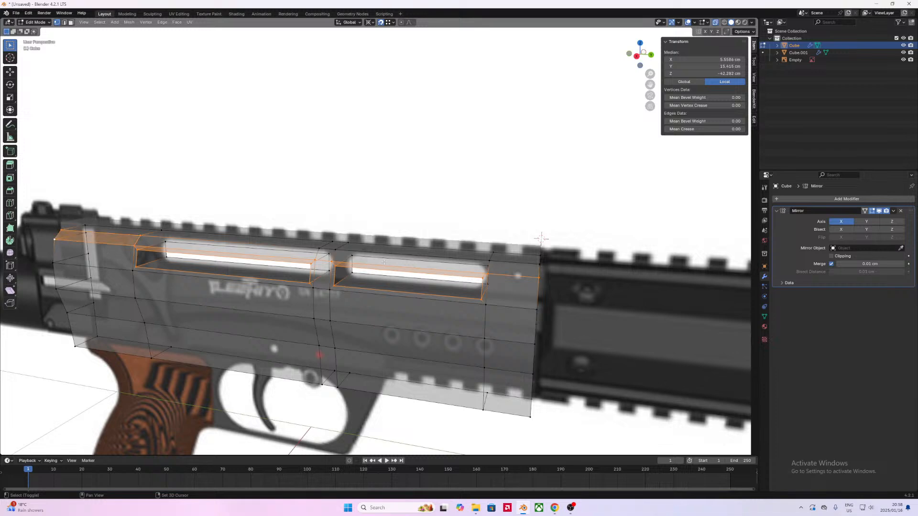
{"action": "left_click", "coordinate": [334, 250], "text": "shift"}
{"action": "left_click", "coordinate": [318, 247], "text": "shift"}
{"action": "left_click", "coordinate": [488, 262], "text": "shift"}
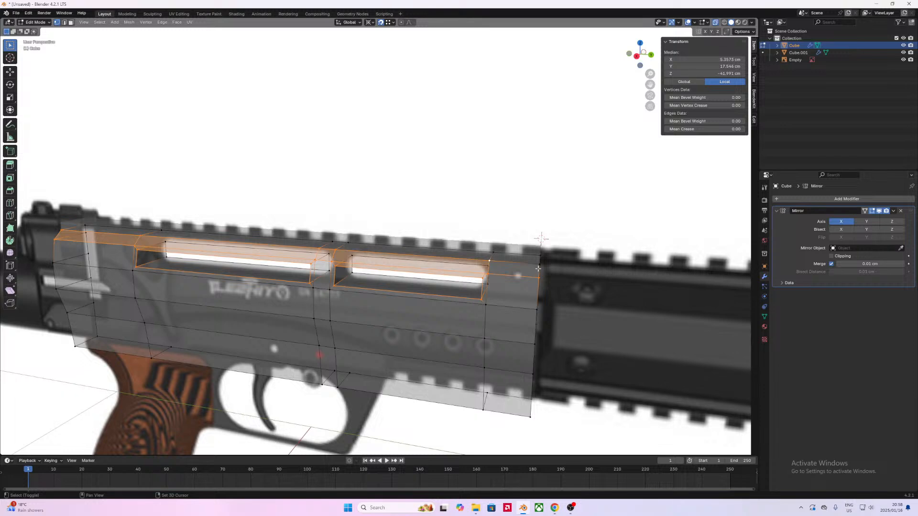
{"action": "left_click", "coordinate": [537, 264], "text": "shift"}
{"action": "middle_click_drag", "start_coordinate": [538, 264], "coordinate": [506, 278]}
{"action": "key", "text": "g"}
{"action": "key", "text": "x"}
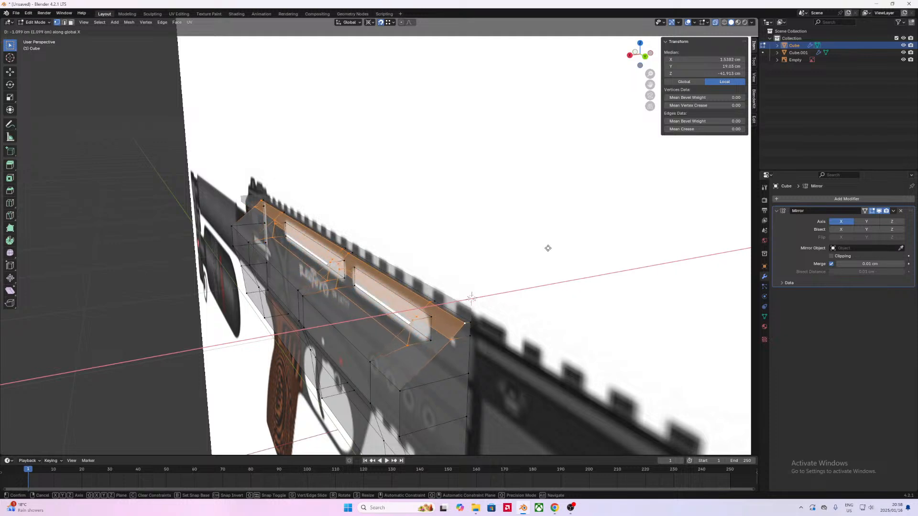
{"action": "left_click", "coordinate": [530, 256]}
Step: Return to Object Mode and examine the mirrored receiver's reshaped upper section against the reference
{"action": "middle_click_drag", "start_coordinate": [530, 255], "coordinate": [452, 289]}
{"action": "key", "text": "Tab"}
{"action": "scroll", "coordinate": [445, 291], "scroll_direction": "down", "scroll_amount": 3}
{"action": "middle_click_drag", "start_coordinate": [395, 298], "coordinate": [348, 304]}
{"action": "left_click", "coordinate": [348, 304]}
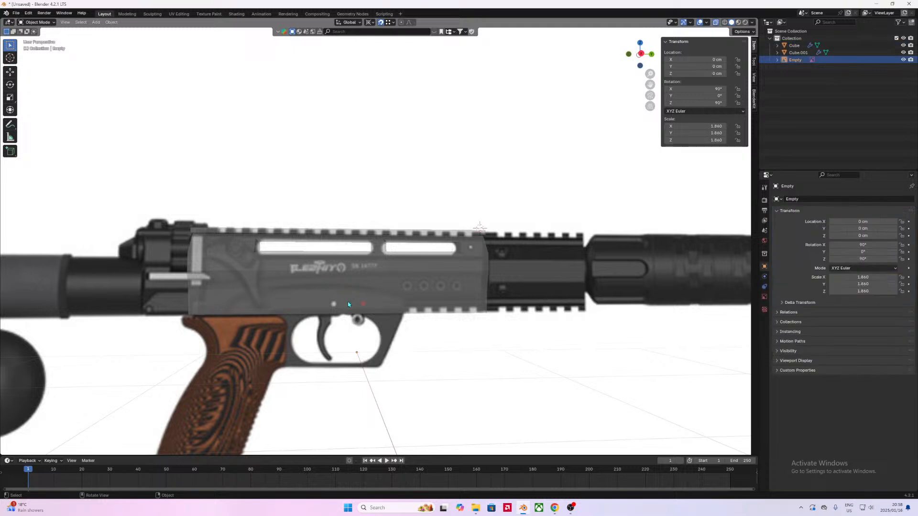
{"action": "middle_click_drag", "start_coordinate": [336, 308], "coordinate": [258, 311]}
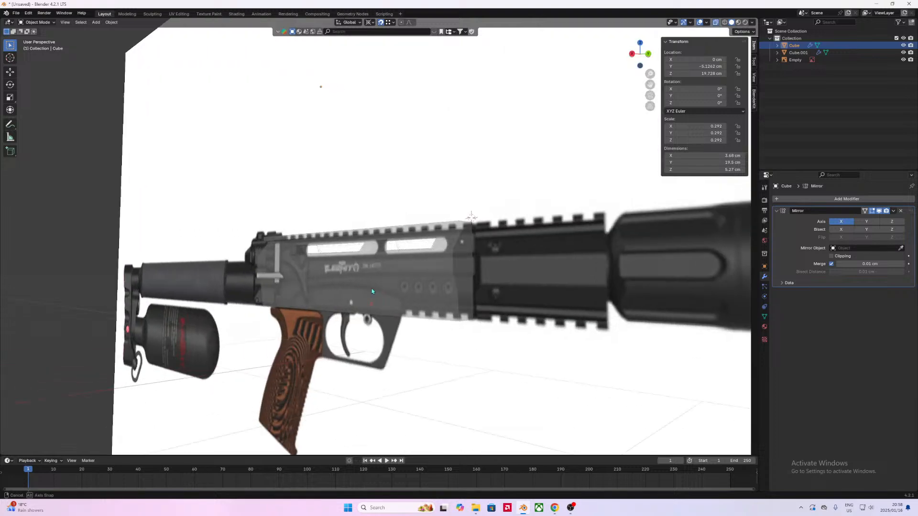
Step: Select the lower side face of the receiver above the trigger and the face directly above it
{"action": "scroll", "coordinate": [325, 53], "scroll_direction": "up", "scroll_amount": 3}
{"action": "middle_click_drag", "start_coordinate": [372, 313], "coordinate": [401, 300]}
{"action": "scroll", "coordinate": [393, 288], "scroll_direction": "up", "scroll_amount": 2}
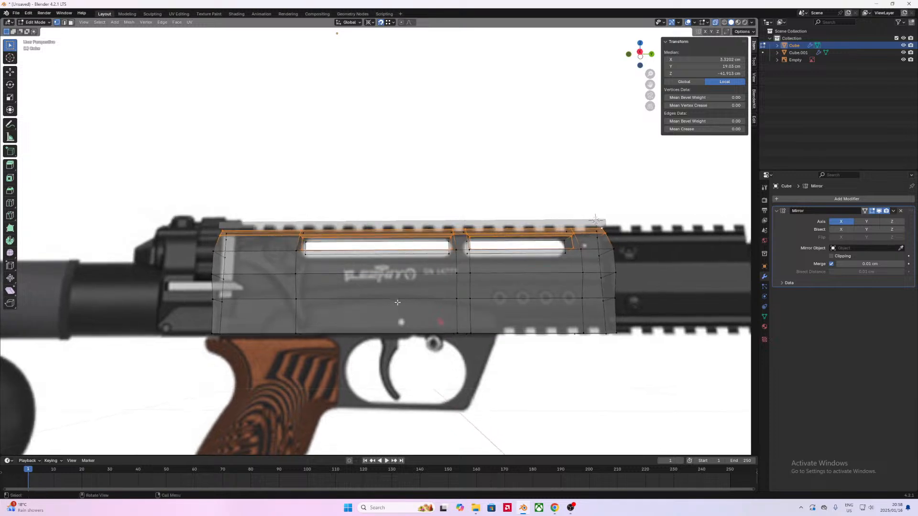
{"action": "key", "text": "3"}
{"action": "left_click", "coordinate": [356, 321]}
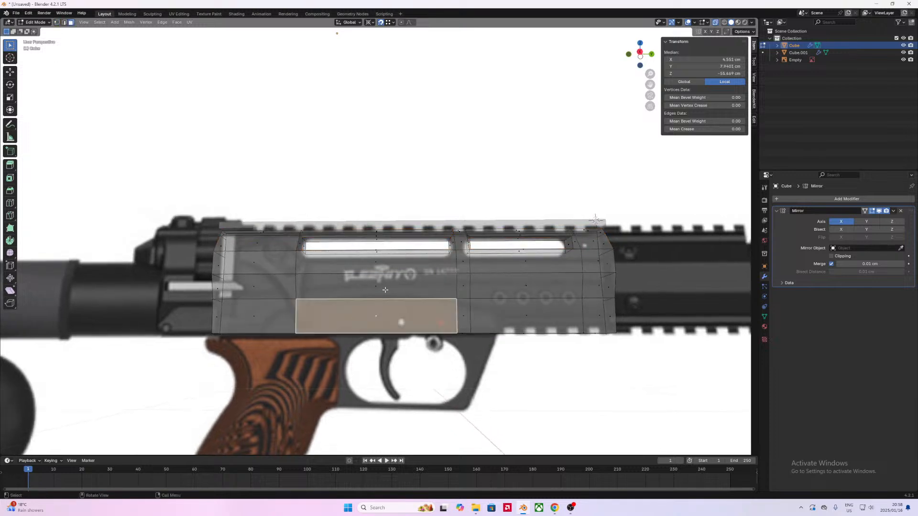
{"action": "left_click", "coordinate": [366, 285], "text": "shift"}
{"action": "middle_click_drag", "start_coordinate": [365, 286], "coordinate": [376, 300]}
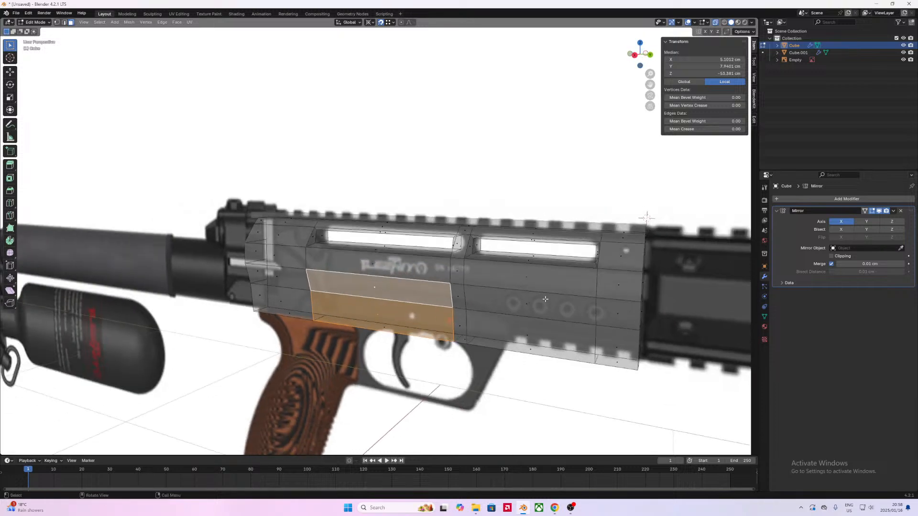
{"action": "key", "text": "i"}
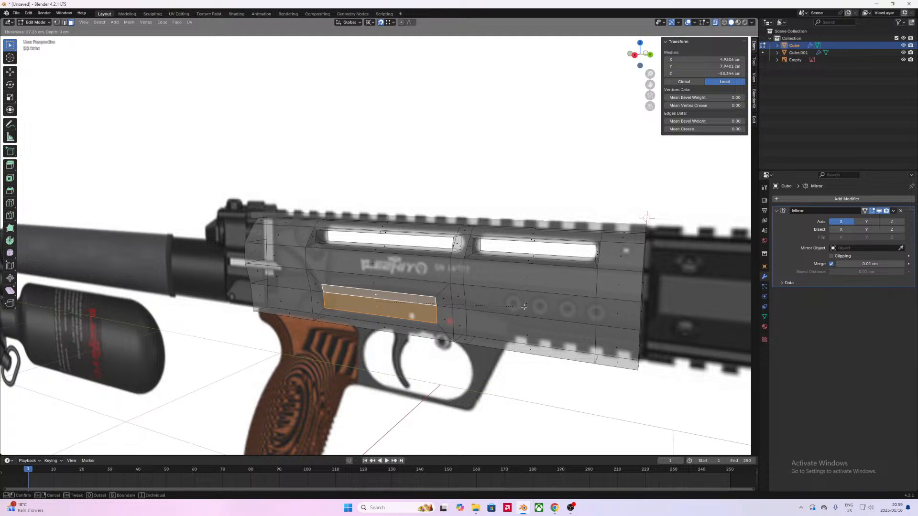
{"action": "right_click", "coordinate": [523, 306]}
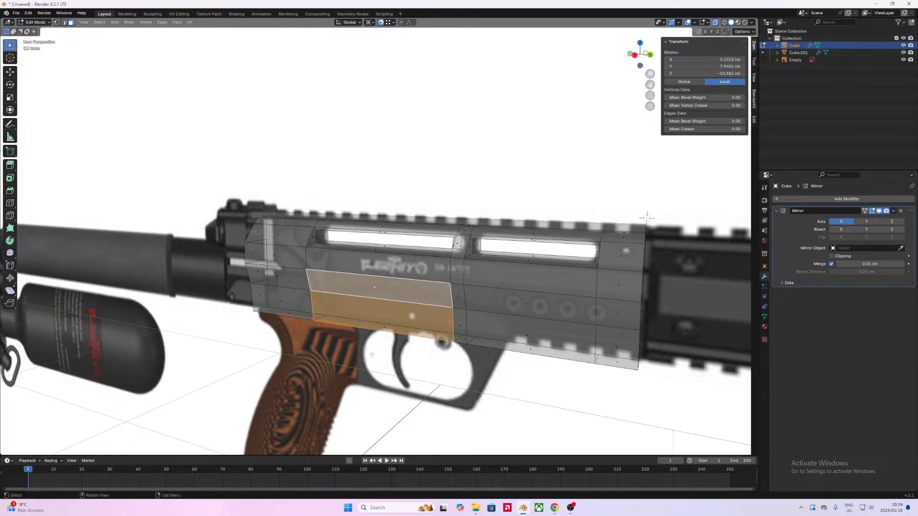
{"action": "key", "text": "ctrl+z"}
{"action": "middle_click_drag", "start_coordinate": [400, 329], "coordinate": [452, 308]}
{"action": "left_click", "coordinate": [397, 286], "text": "shift"}
{"action": "middle_click_drag", "start_coordinate": [397, 286], "coordinate": [381, 310]}
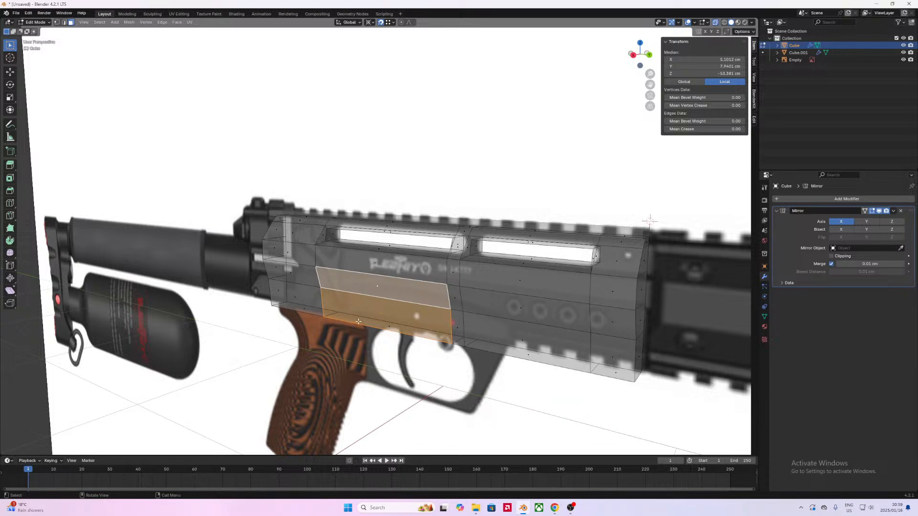
Step: Inset the two selected side faces above the trigger together by about 11.5 cm, with no depth
{"action": "key", "text": "i"}
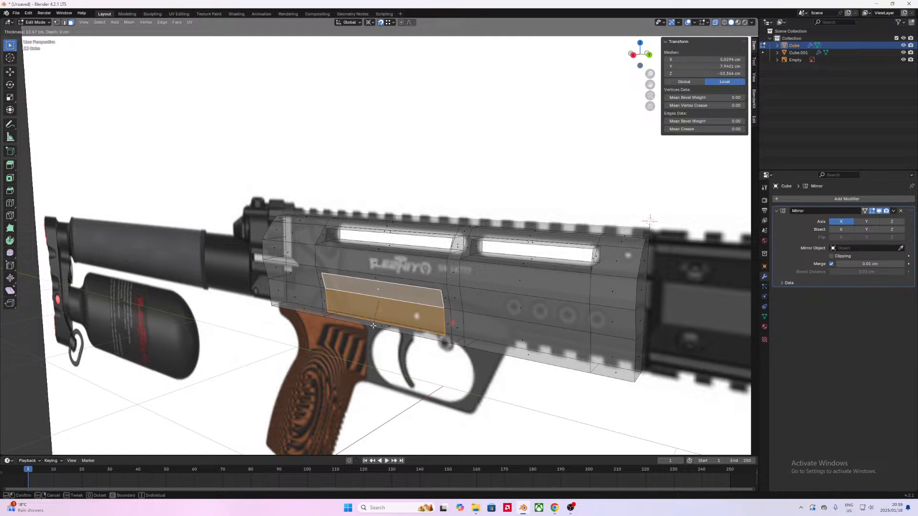
{"action": "left_click", "coordinate": [373, 326]}
{"action": "middle_click_drag", "start_coordinate": [373, 325], "coordinate": [419, 312]}
Step: Select the two upper corner vertices of the inset panel and try scaling them along X
{"action": "key", "text": "1"}
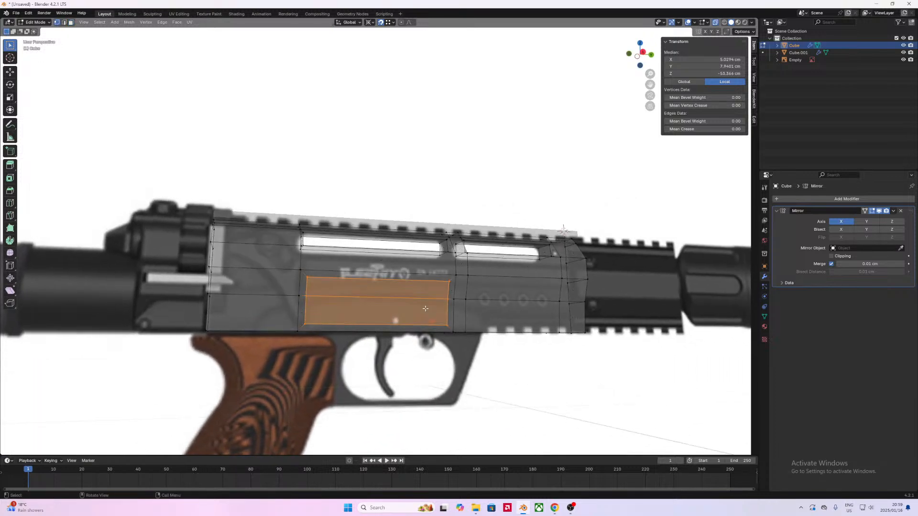
{"action": "left_click", "coordinate": [448, 286]}
{"action": "left_click", "coordinate": [306, 277], "text": "shift"}
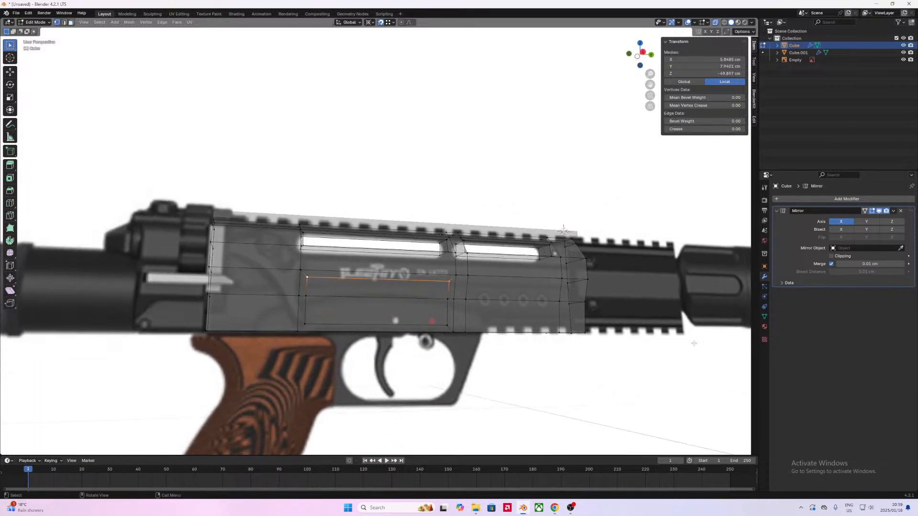
{"action": "key", "text": "s"}
{"action": "key", "text": "x"}
{"action": "right_click", "coordinate": [662, 343]}
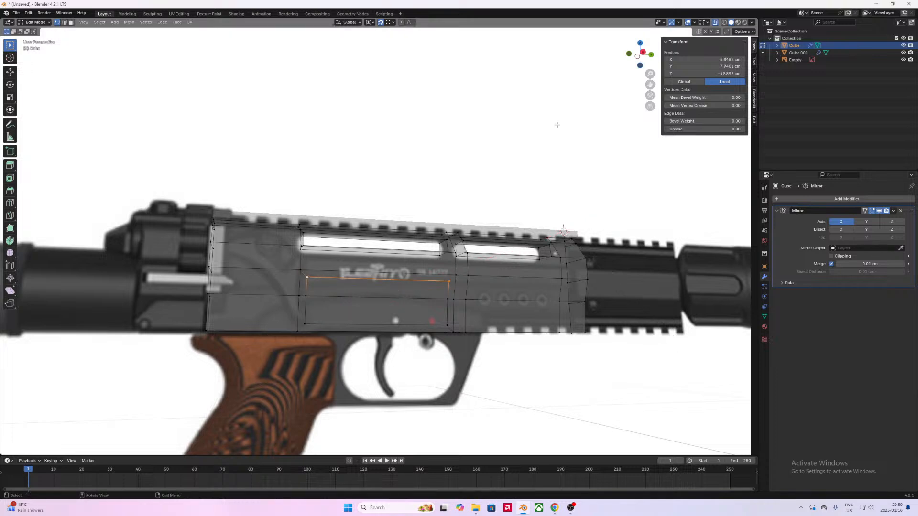
Step: Change the transform pivot point and scale the side panel's upper edge along Y to 0.736
{"action": "left_click", "coordinate": [372, 23]}
{"action": "left_click", "coordinate": [397, 64]}
{"action": "key", "text": "s"}
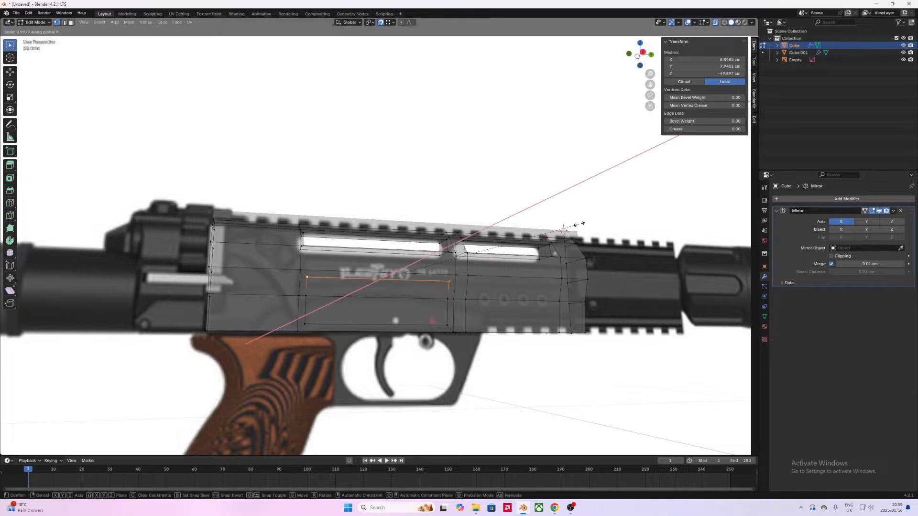
{"action": "right_click", "coordinate": [518, 235]}
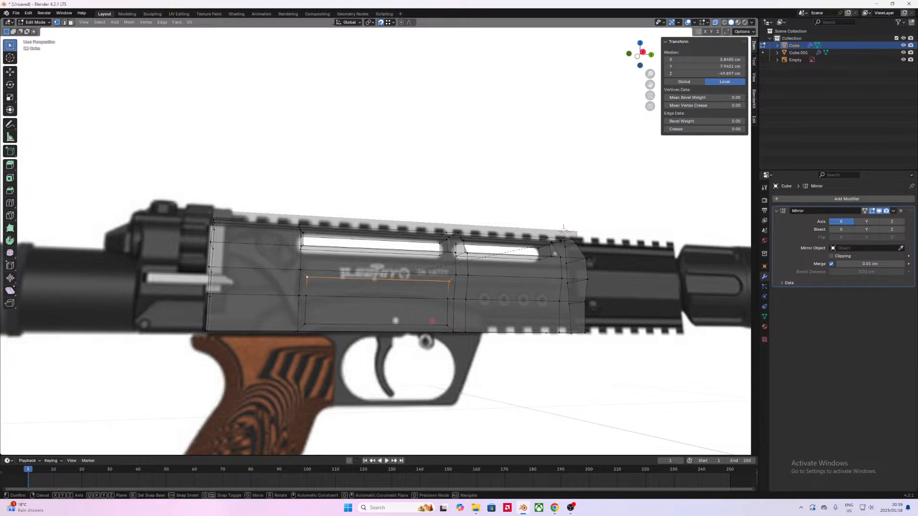
{"action": "key", "text": "s"}
{"action": "key", "text": "y"}
{"action": "left_click", "coordinate": [492, 264]}
Step: Lower the side panel's upper edge about 0.3 cm along Z
{"action": "middle_click_drag", "start_coordinate": [492, 264], "coordinate": [433, 279]}
{"action": "key", "text": "g"}
{"action": "key", "text": "z"}
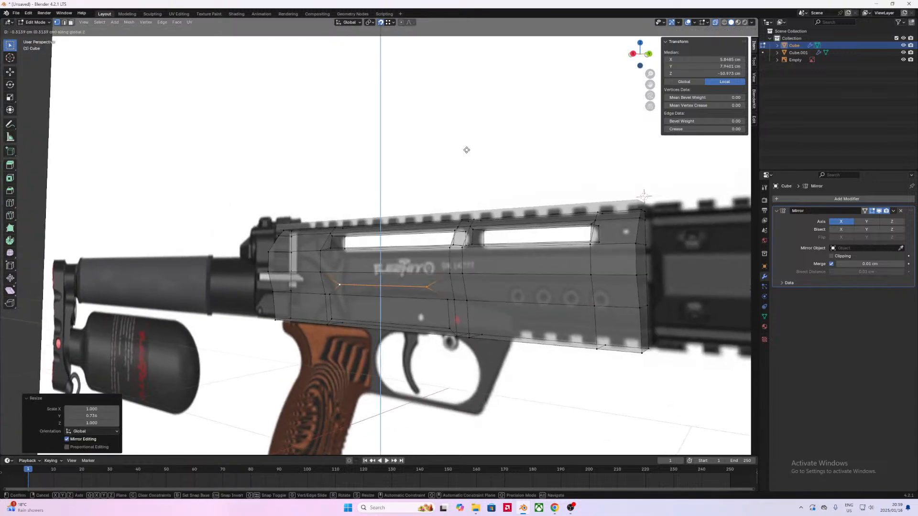
{"action": "left_click", "coordinate": [466, 156]}
Step: Add the panel's middle and lower corners to the selection and extrude the panel about 0.71 cm inward along X
{"action": "left_click", "coordinate": [447, 299], "text": "shift"}
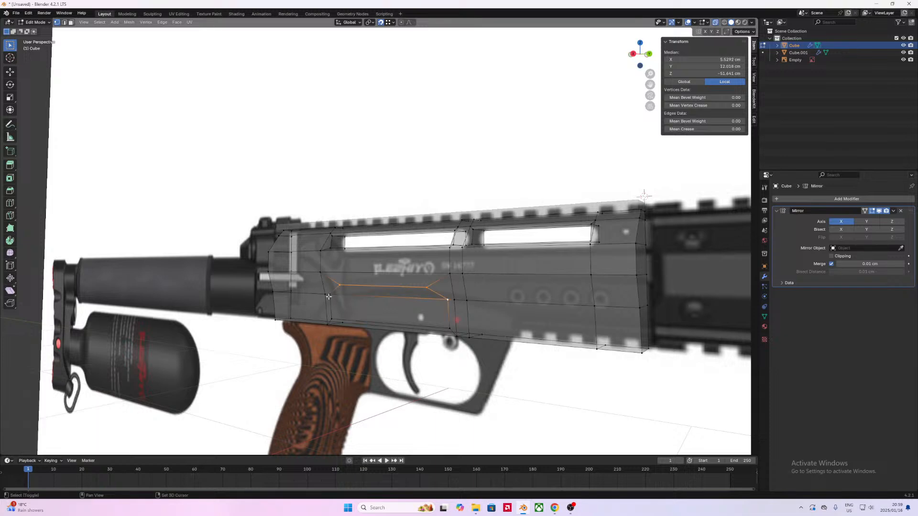
{"action": "left_click", "coordinate": [330, 295], "text": "shift"}
{"action": "left_click", "coordinate": [331, 318], "text": "shift"}
{"action": "middle_click_drag", "start_coordinate": [442, 323], "coordinate": [440, 318]}
{"action": "key", "text": "e"}
{"action": "key", "text": "x"}
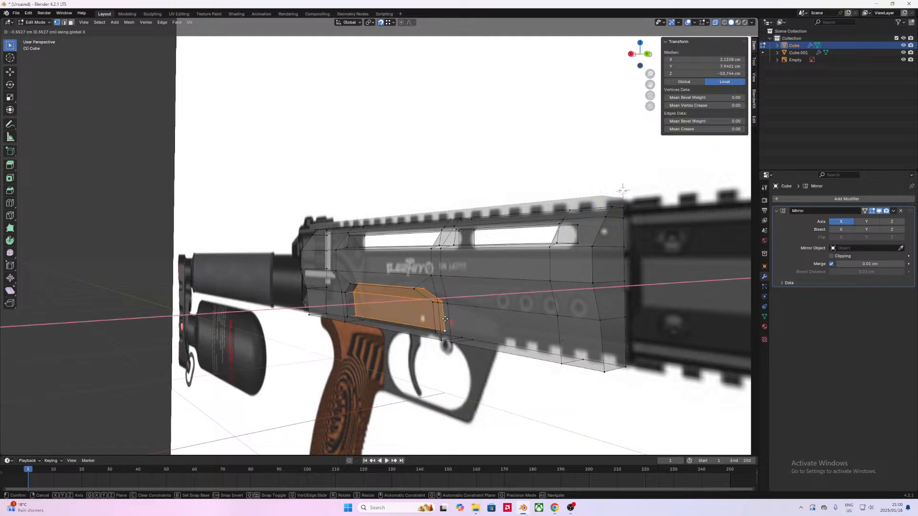
{"action": "left_click", "coordinate": [447, 318]}
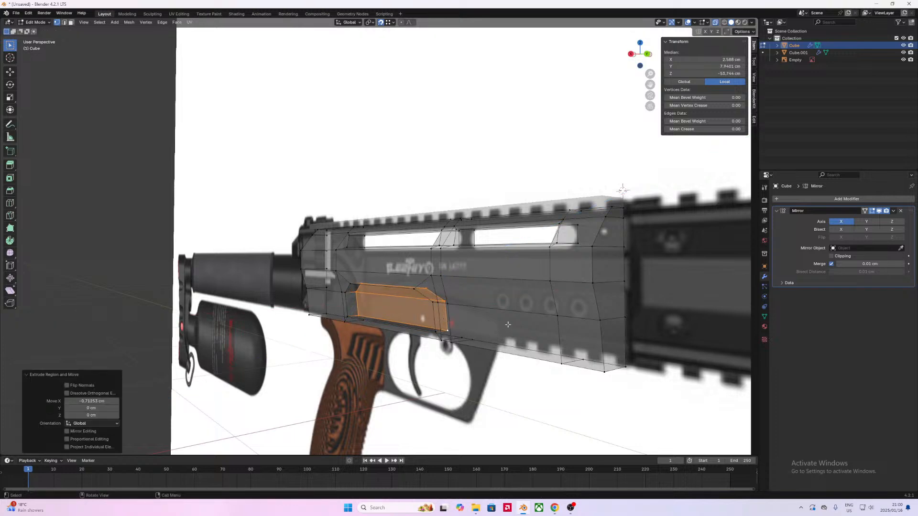
Step: Try to bevel the edges of the recessed side panel
{"action": "key", "text": "ctrl+b"}
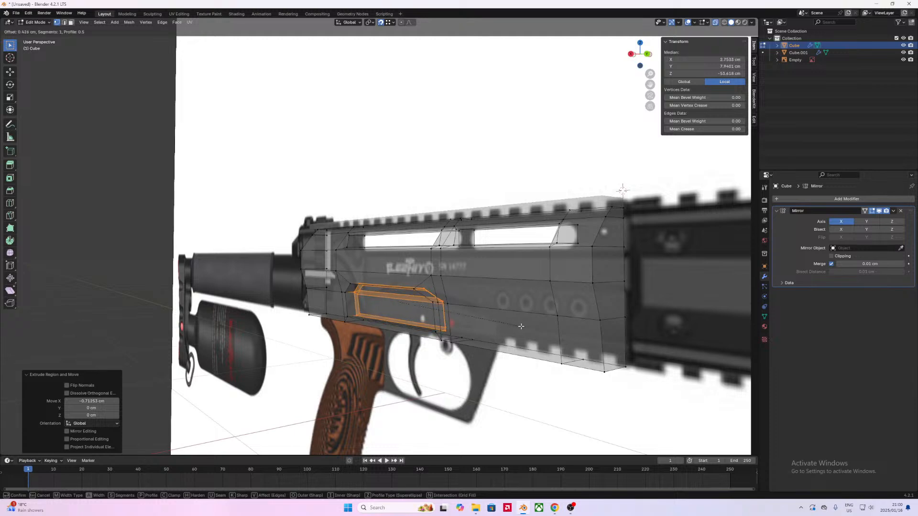
{"action": "left_click", "coordinate": [522, 326]}
{"action": "middle_click_drag", "start_coordinate": [521, 327], "coordinate": [537, 340]}
{"action": "scroll", "coordinate": [508, 320], "scroll_direction": "up", "scroll_amount": 5}
{"action": "key", "text": "Tab"}
{"action": "key", "text": "Tab"}
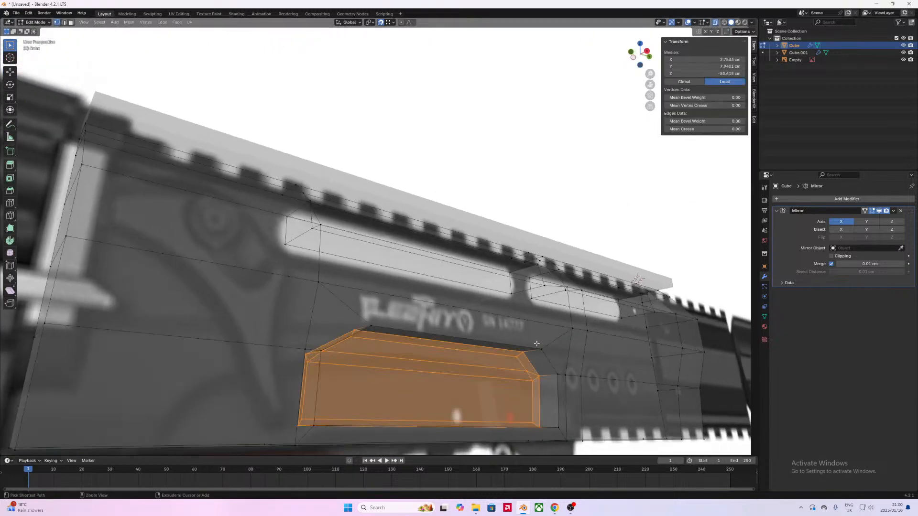
{"action": "key", "text": "ctrl+z"}
Step: Inspect the recessed panel in Object Mode, reselect the receiver body and resume editing its mesh
{"action": "middle_click_drag", "start_coordinate": [549, 343], "coordinate": [482, 346]}
{"action": "scroll", "coordinate": [437, 365], "scroll_direction": "down", "scroll_amount": 4}
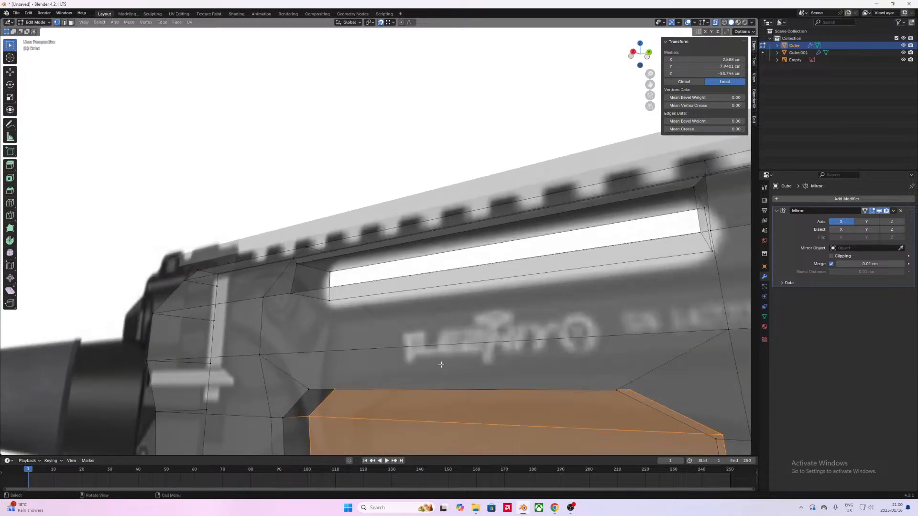
{"action": "middle_click_drag", "start_coordinate": [425, 335], "coordinate": [405, 340]}
{"action": "key", "text": "Tab"}
{"action": "left_click", "coordinate": [483, 342]}
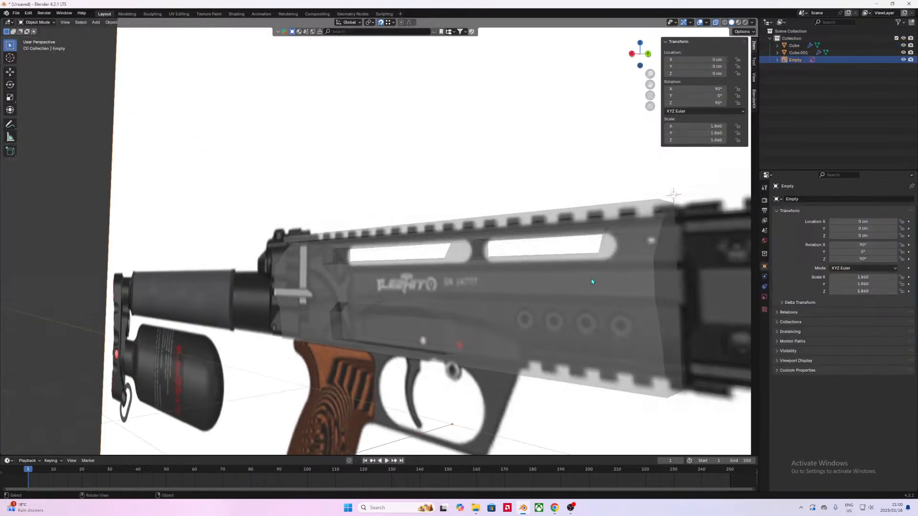
{"action": "left_click", "coordinate": [621, 256]}
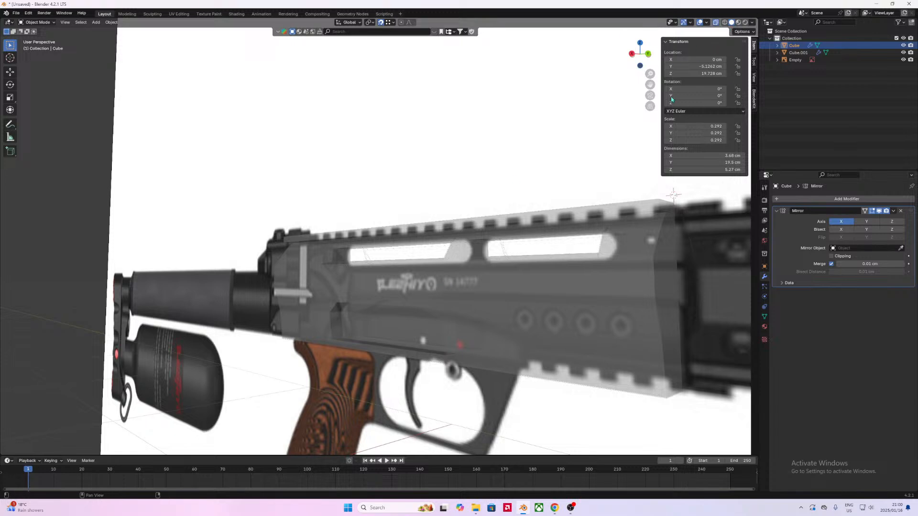
{"action": "key", "text": "Tab"}
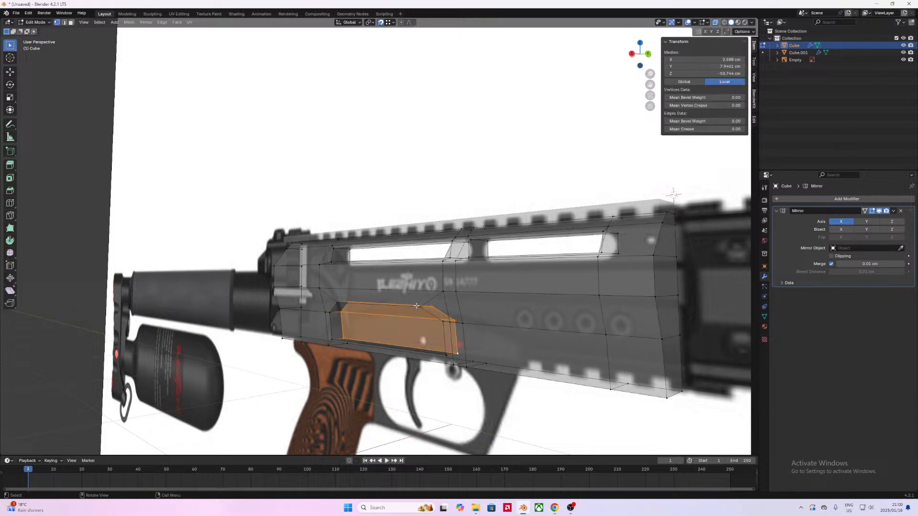
Step: Move the recess's outer bottom edge about 0.2 cm inward along X and shorten it along Y
{"action": "middle_click_drag", "start_coordinate": [455, 313], "coordinate": [509, 316]}
{"action": "left_click", "coordinate": [457, 332]}
{"action": "left_click", "coordinate": [325, 366], "text": "shift"}
{"action": "middle_click_drag", "start_coordinate": [500, 363], "coordinate": [534, 364]}
{"action": "key", "text": "g"}
{"action": "key", "text": "x"}
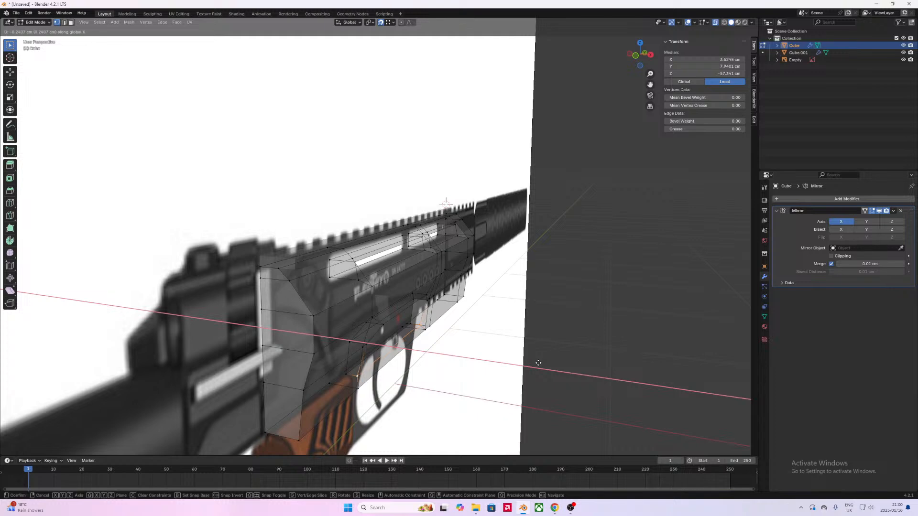
{"action": "left_click", "coordinate": [539, 363]}
{"action": "key", "text": "s"}
{"action": "key", "text": "y"}
{"action": "left_click", "coordinate": [515, 360]}
Step: Move the recess's four inner upper and middle vertices about 0.45 cm outward along X
{"action": "middle_click_drag", "start_coordinate": [520, 359], "coordinate": [500, 337]}
{"action": "left_click", "coordinate": [431, 318]}
{"action": "middle_click_drag", "start_coordinate": [432, 318], "coordinate": [330, 389]}
{"action": "left_click", "coordinate": [431, 311], "text": "shift"}
{"action": "left_click", "coordinate": [347, 326], "text": "shift"}
{"action": "left_click", "coordinate": [340, 339], "text": "shift"}
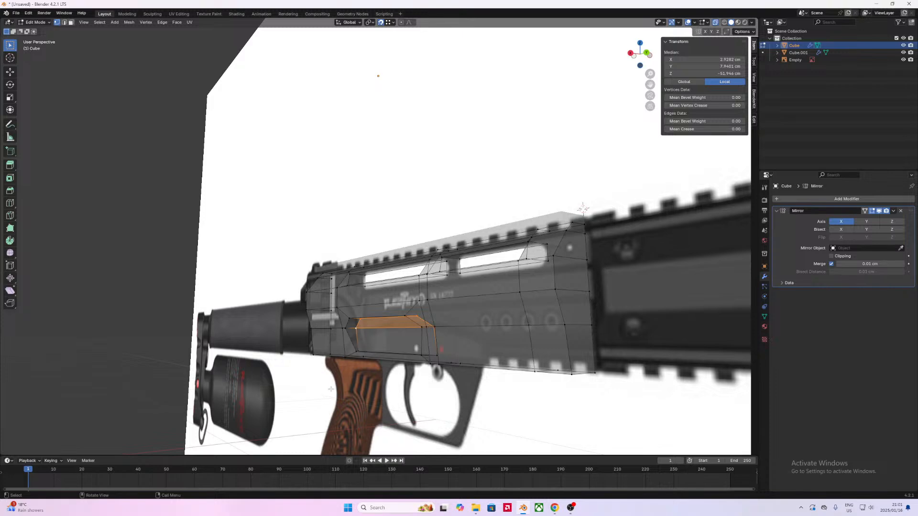
{"action": "key", "text": "g"}
{"action": "key", "text": "x"}
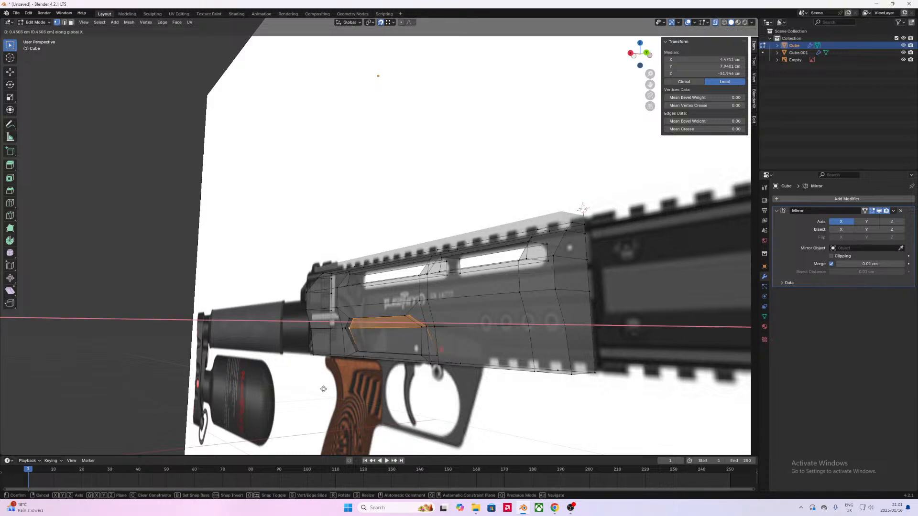
{"action": "left_click", "coordinate": [323, 389]}
{"action": "middle_click_drag", "start_coordinate": [323, 389], "coordinate": [420, 345]}
{"action": "key", "text": "Tab"}
{"action": "key", "text": "Tab"}
Step: Select both vertices of the recess's inner bottom edge and scale the edge along Y to 0.716
{"action": "left_click", "coordinate": [416, 342]}
{"action": "middle_click_drag", "start_coordinate": [399, 341], "coordinate": [291, 323]}
{"action": "middle_click_drag", "start_coordinate": [351, 324], "coordinate": [382, 323]}
{"action": "scroll", "coordinate": [309, 391], "scroll_direction": "up", "scroll_amount": 6}
{"action": "middle_click_drag", "start_coordinate": [309, 391], "coordinate": [532, 276]}
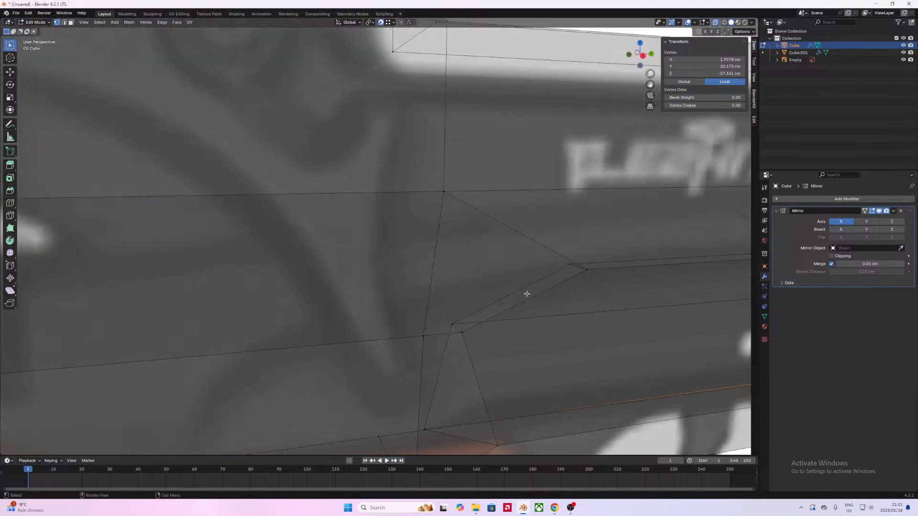
{"action": "scroll", "coordinate": [498, 322], "scroll_direction": "up", "scroll_amount": 3}
{"action": "left_click", "coordinate": [411, 353], "text": "shift"}
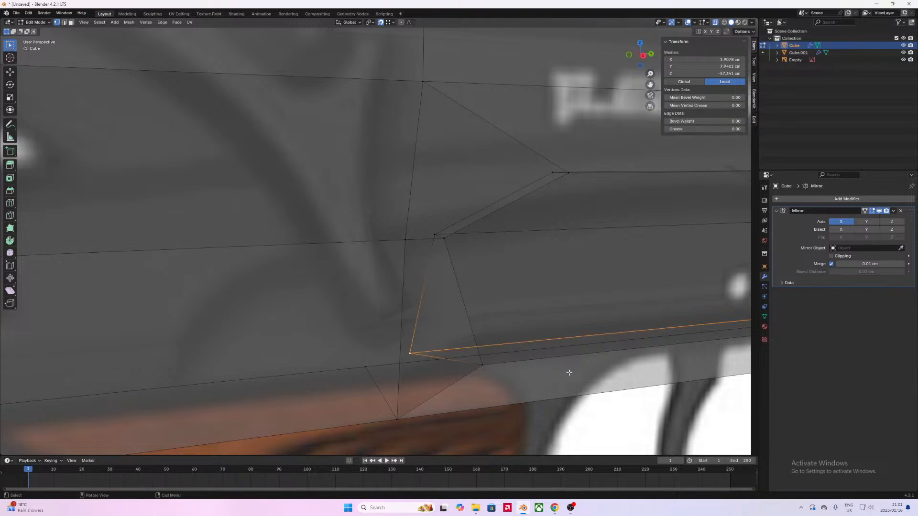
{"action": "key", "text": "s"}
{"action": "key", "text": "x"}
{"action": "key", "text": "y"}
{"action": "left_click", "coordinate": [604, 359]}
{"action": "middle_click_drag", "start_coordinate": [604, 359], "coordinate": [564, 365]}
Step: Bring the recess's two inner middle corner vertices slightly closer together along Y
{"action": "middle_click_drag", "start_coordinate": [615, 377], "coordinate": [424, 329], "text": "shift"}
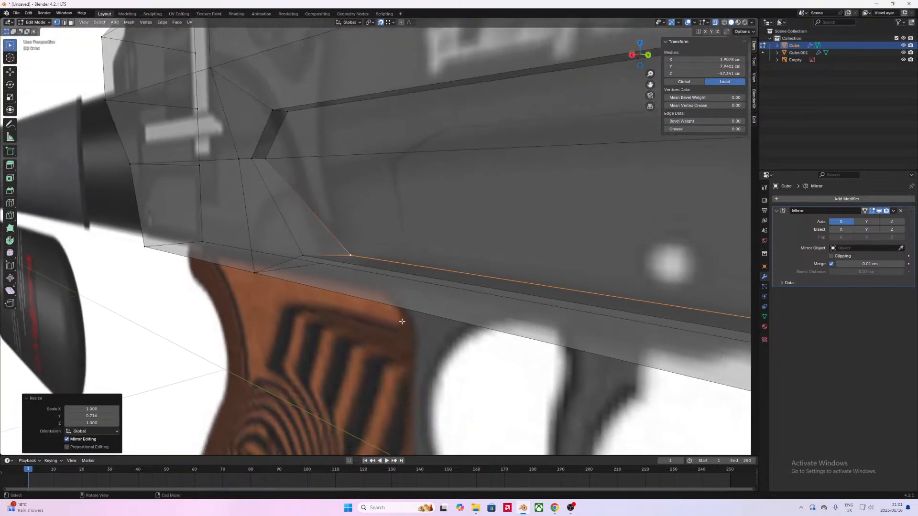
{"action": "middle_click_drag", "start_coordinate": [269, 162], "coordinate": [404, 207]}
{"action": "left_click", "coordinate": [642, 157], "text": "shift"}
{"action": "key", "text": "s"}
{"action": "key", "text": "y"}
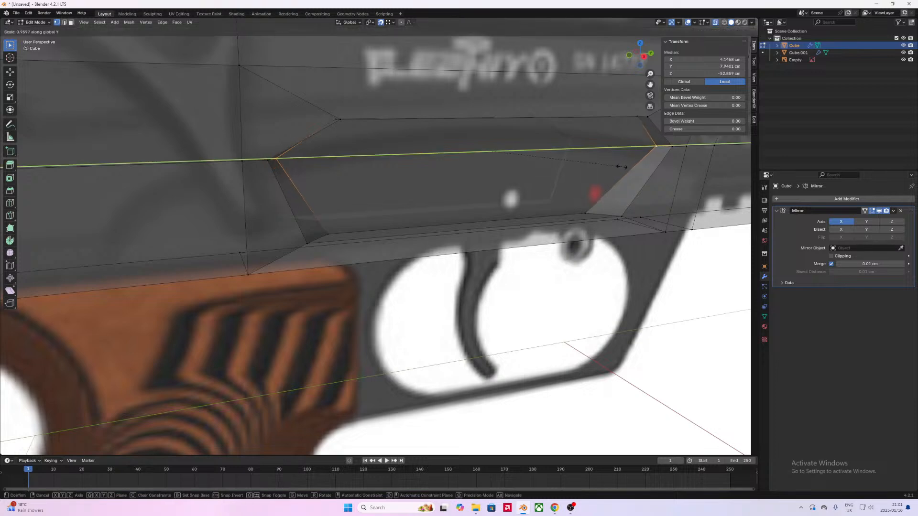
{"action": "left_click", "coordinate": [609, 160]}
Step: Lower the recess's inner upper edge about 0.17 cm along Z
{"action": "scroll", "coordinate": [593, 172], "scroll_direction": "up", "scroll_amount": 3}
{"action": "left_click", "coordinate": [387, 116]}
{"action": "key", "text": "g"}
{"action": "key", "text": "z"}
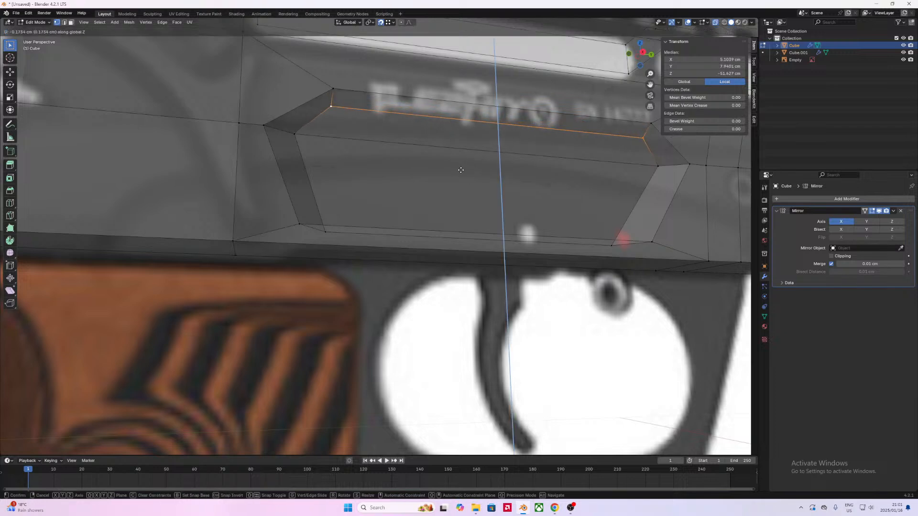
{"action": "left_click", "coordinate": [460, 170]}
Step: Raise the recess's inner bottom edge about 0.22 cm along Z
{"action": "scroll", "coordinate": [447, 183], "scroll_direction": "down", "scroll_amount": 3}
{"action": "middle_click_drag", "start_coordinate": [447, 183], "coordinate": [431, 209]}
{"action": "left_click", "coordinate": [341, 185]}
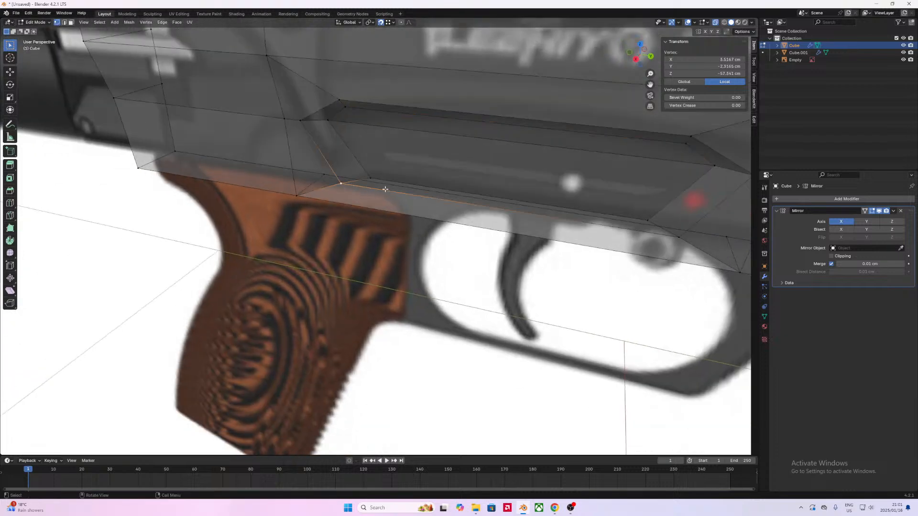
{"action": "left_click", "coordinate": [648, 220], "text": "shift"}
{"action": "key", "text": "g"}
{"action": "key", "text": "z"}
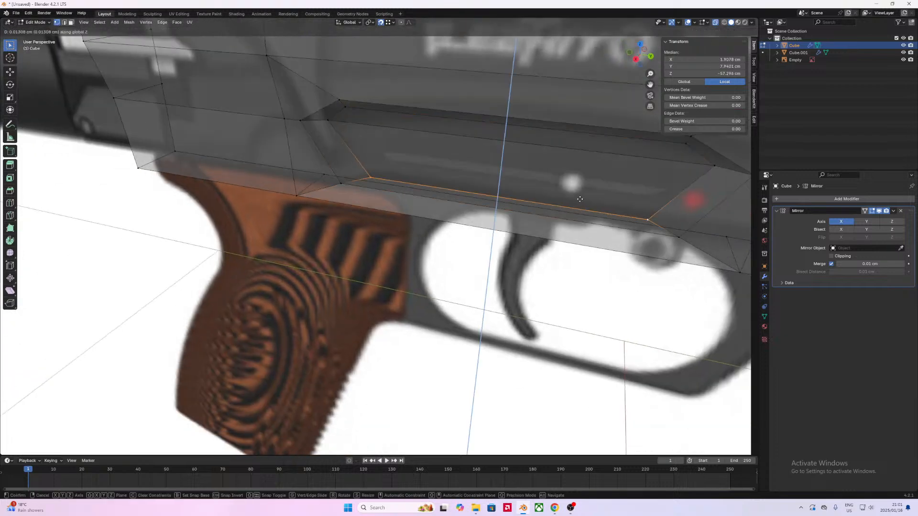
{"action": "left_click", "coordinate": [578, 188]}
Step: Switch to Object Mode, turn off X-ray and inspect the solid receiver with its side recess from several angles
{"action": "middle_click_drag", "start_coordinate": [577, 200], "coordinate": [639, 190]}
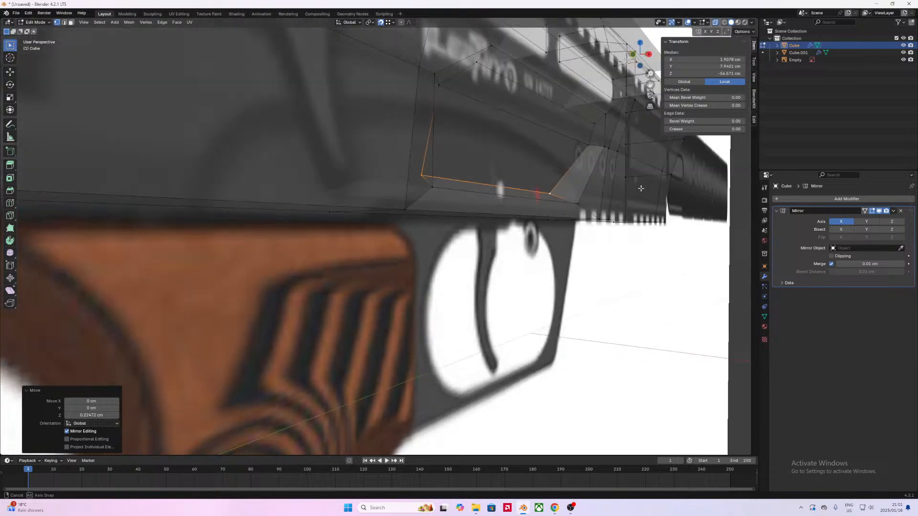
{"action": "scroll", "coordinate": [635, 198], "scroll_direction": "down", "scroll_amount": 3}
{"action": "scroll", "coordinate": [634, 199], "scroll_direction": "down", "scroll_amount": 2}
{"action": "key", "text": "Tab"}
{"action": "middle_click_drag", "start_coordinate": [584, 204], "coordinate": [515, 228]}
{"action": "left_click", "coordinate": [716, 23]}
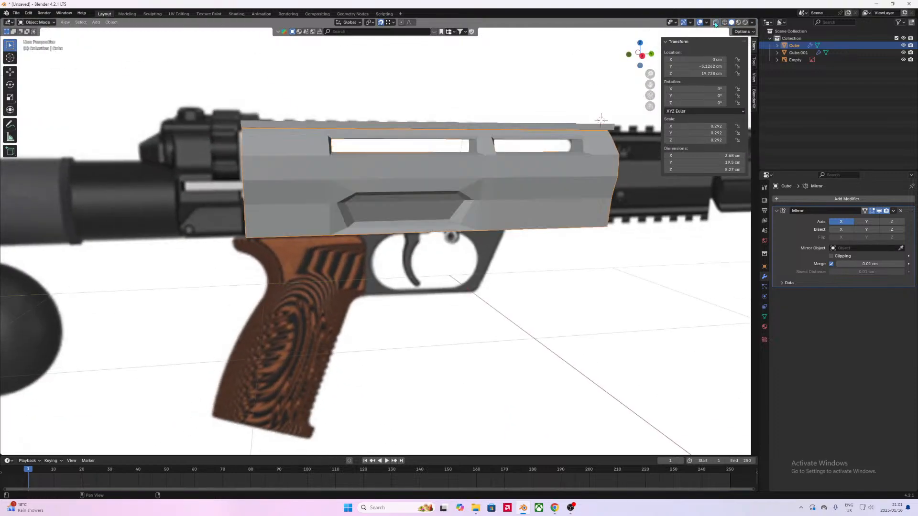
{"action": "middle_click_drag", "start_coordinate": [437, 182], "coordinate": [381, 188]}
{"action": "scroll", "coordinate": [383, 190], "scroll_direction": "up", "scroll_amount": 2}
{"action": "scroll", "coordinate": [385, 193], "scroll_direction": "down", "scroll_amount": 6}
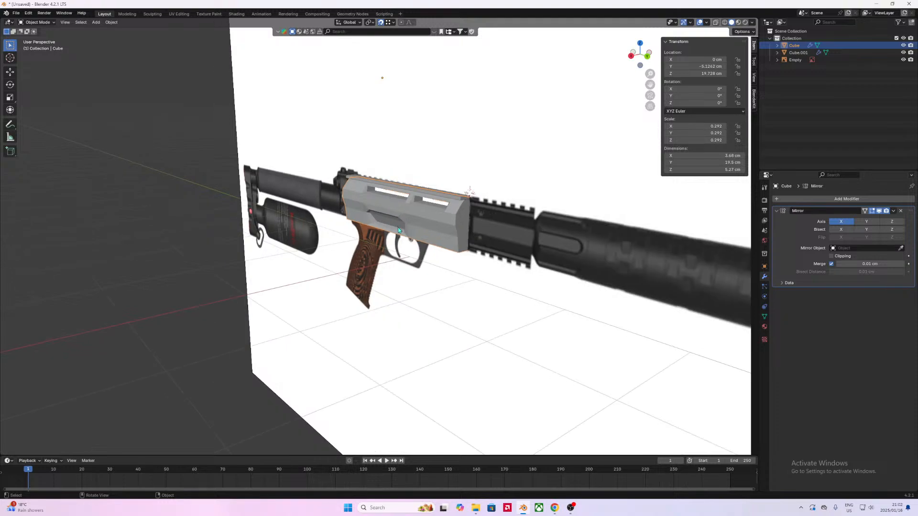
{"action": "scroll", "coordinate": [397, 227], "scroll_direction": "up", "scroll_amount": 5}
{"action": "middle_click_drag", "start_coordinate": [398, 227], "coordinate": [419, 230]}
{"action": "scroll", "coordinate": [450, 176], "scroll_direction": "up", "scroll_amount": 1}
Step: Resume editing the receiver mesh in face selection mode and select the underside face above the trigger guard
{"action": "key", "text": "Tab"}
{"action": "scroll", "coordinate": [486, 209], "scroll_direction": "up", "scroll_amount": 2}
{"action": "scroll", "coordinate": [486, 210], "scroll_direction": "down", "scroll_amount": 6}
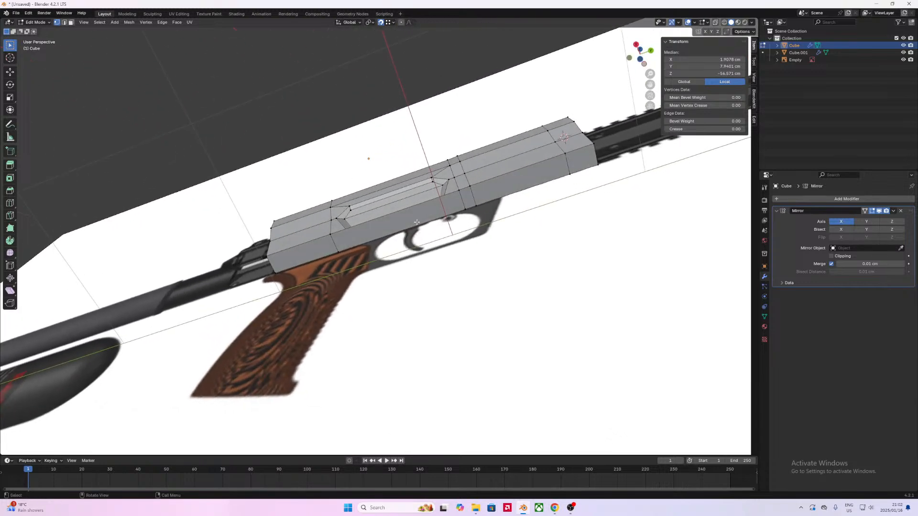
{"action": "key", "text": "3"}
{"action": "left_click", "coordinate": [411, 218]}
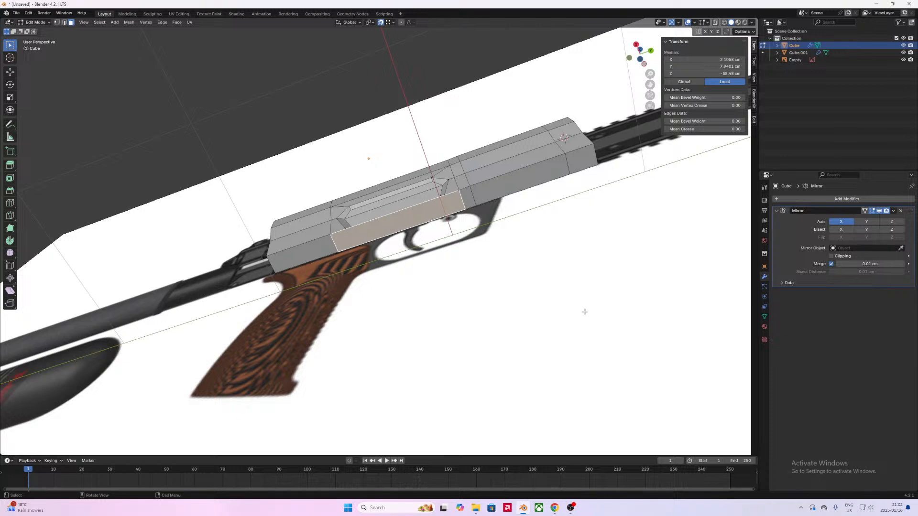
{"action": "key", "text": "i"}
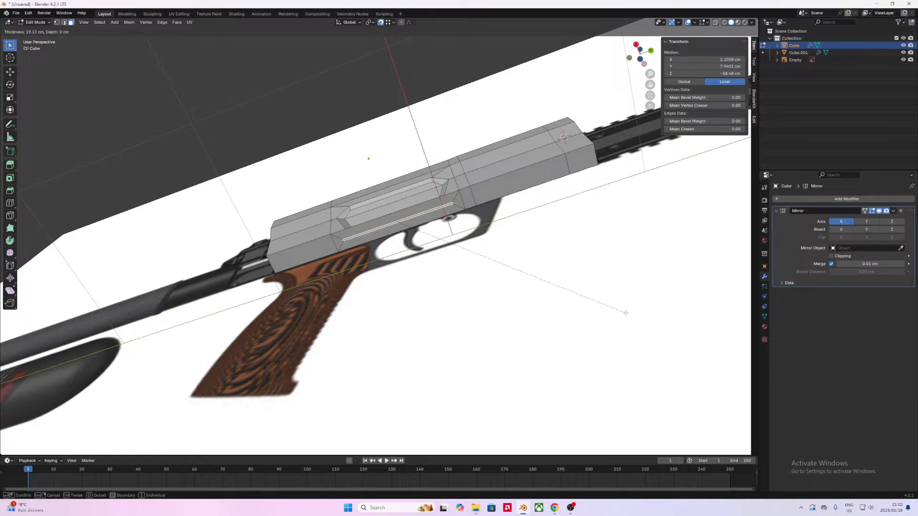
{"action": "key", "text": "ctrl"}
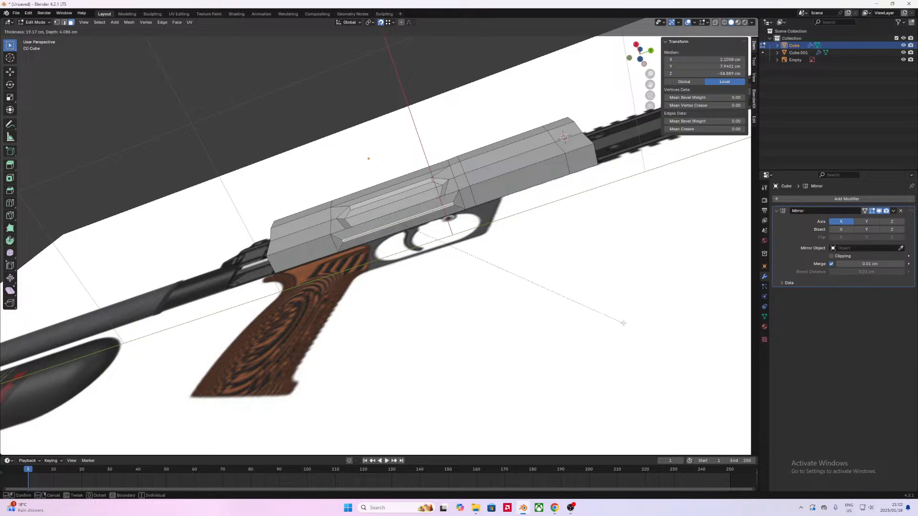
{"action": "left_click", "coordinate": [623, 324]}
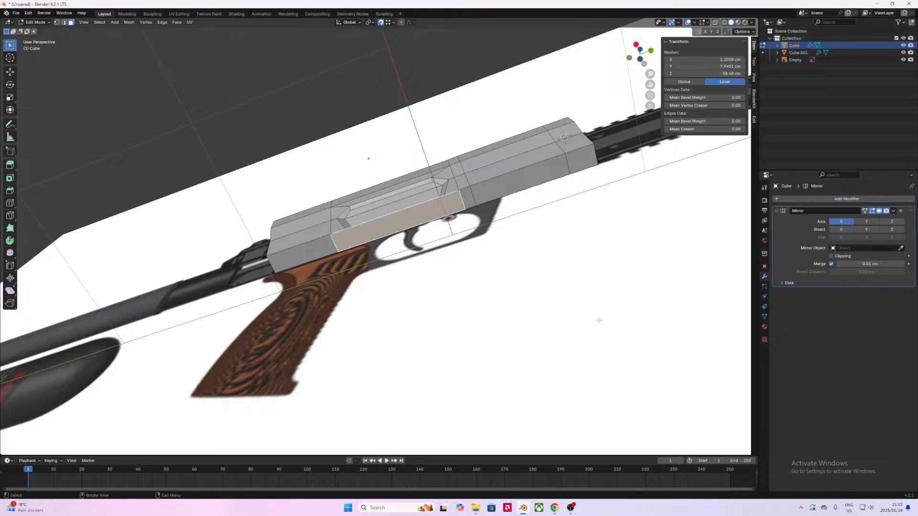
Step: Add the two adjoining underside faces toward the muzzle to the selection and inset all three by about 0.84 cm
{"action": "middle_click_drag", "start_coordinate": [604, 324], "coordinate": [553, 317]}
{"action": "middle_click_drag", "start_coordinate": [510, 275], "coordinate": [463, 201]}
{"action": "left_click", "coordinate": [454, 208], "text": "shift"}
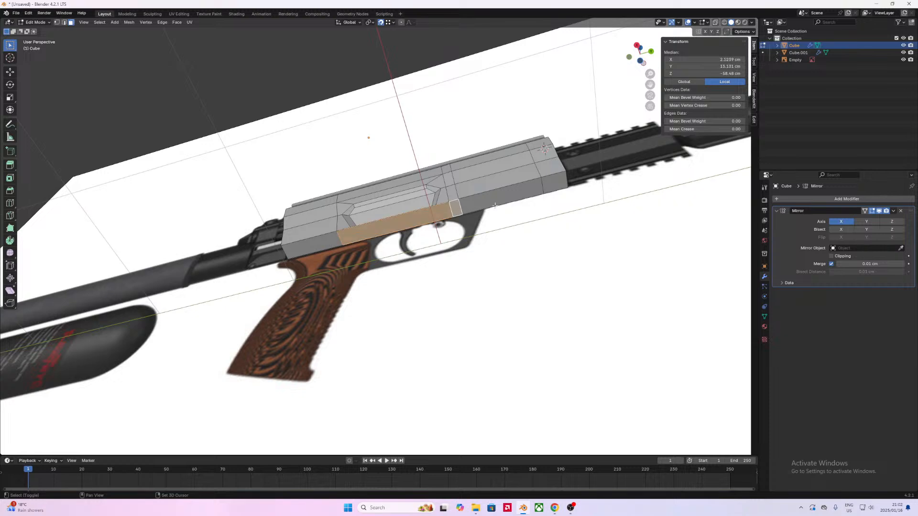
{"action": "left_click", "coordinate": [499, 209], "text": "shift"}
{"action": "key", "text": "i"}
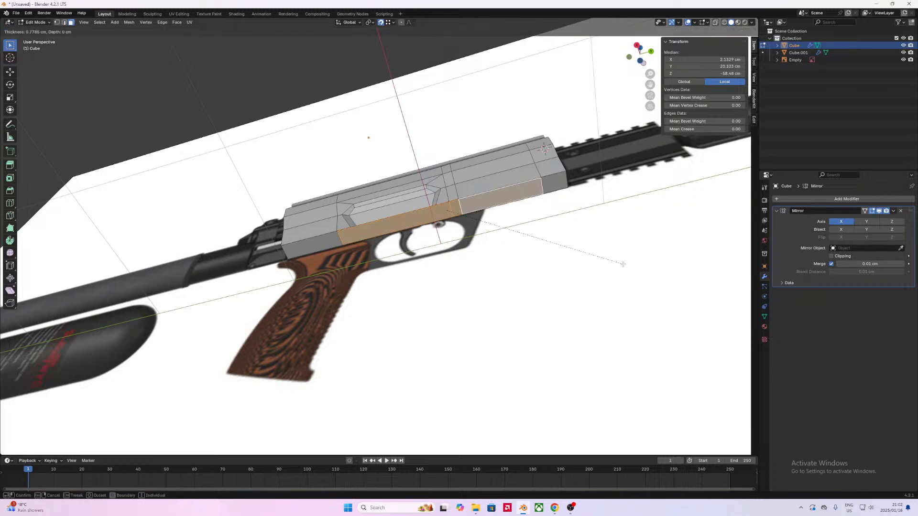
{"action": "left_click", "coordinate": [619, 261]}
Step: Move the inset's inner boundary vertices on the receiver's underside about -0.25 cm along X onto the mirror centre line
{"action": "scroll", "coordinate": [526, 316], "scroll_direction": "up", "scroll_amount": 4}
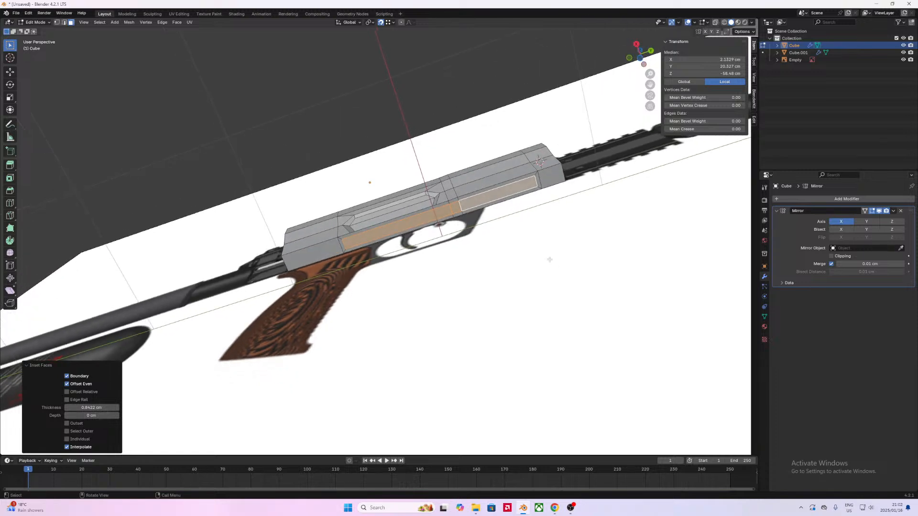
{"action": "middle_click_drag", "start_coordinate": [521, 319], "coordinate": [454, 301]}
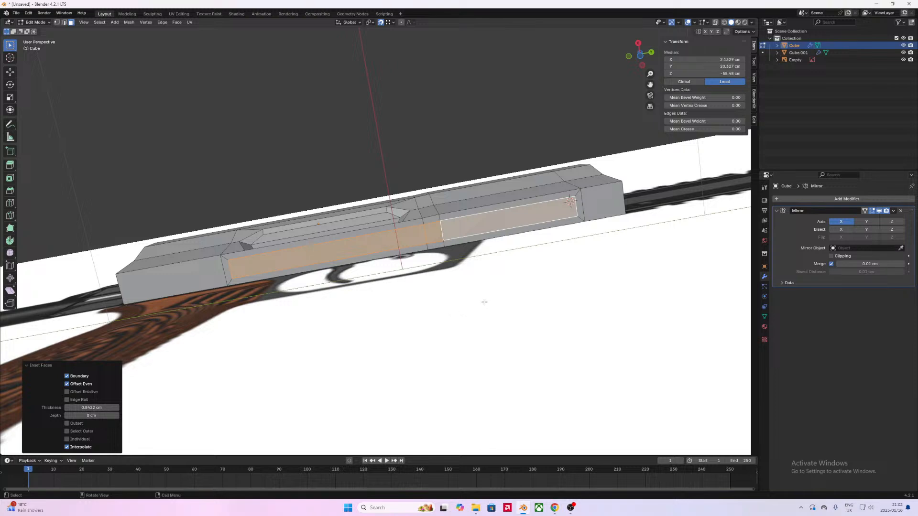
{"action": "key", "text": "1"}
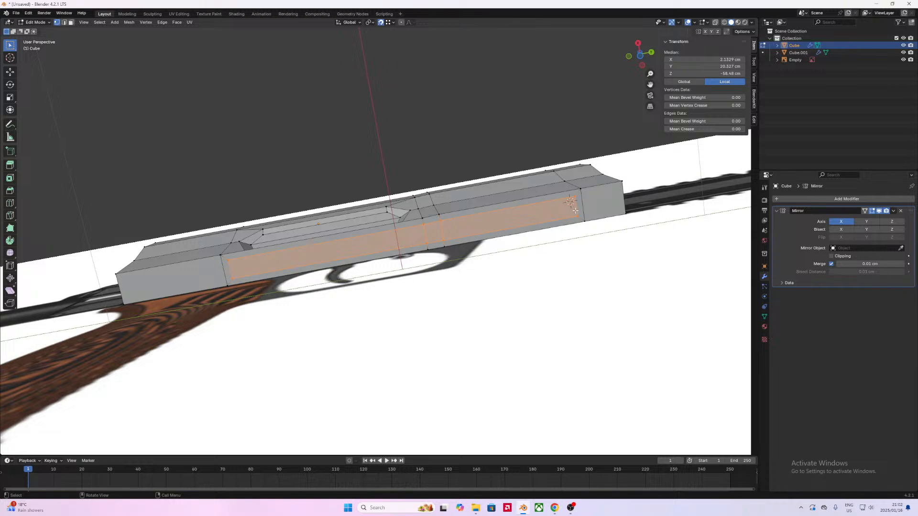
{"action": "left_click", "coordinate": [576, 216]}
{"action": "left_click", "coordinate": [427, 244], "text": "shift"}
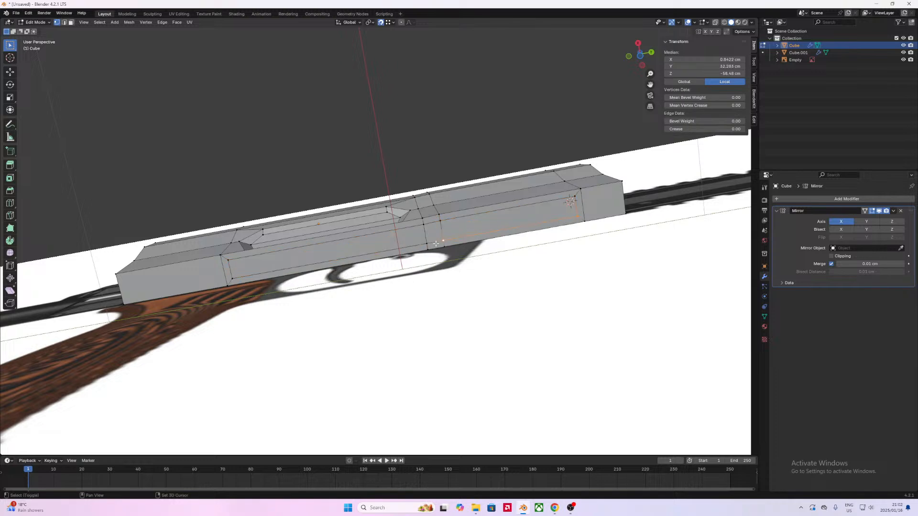
{"action": "key", "text": "g"}
{"action": "key", "text": "x"}
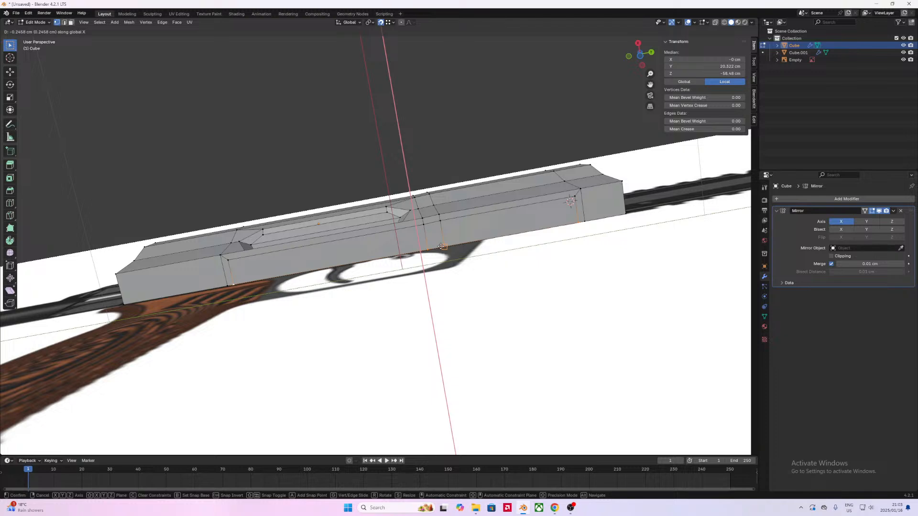
{"action": "left_click", "coordinate": [441, 247]}
{"action": "middle_click_drag", "start_coordinate": [455, 281], "coordinate": [447, 299]}
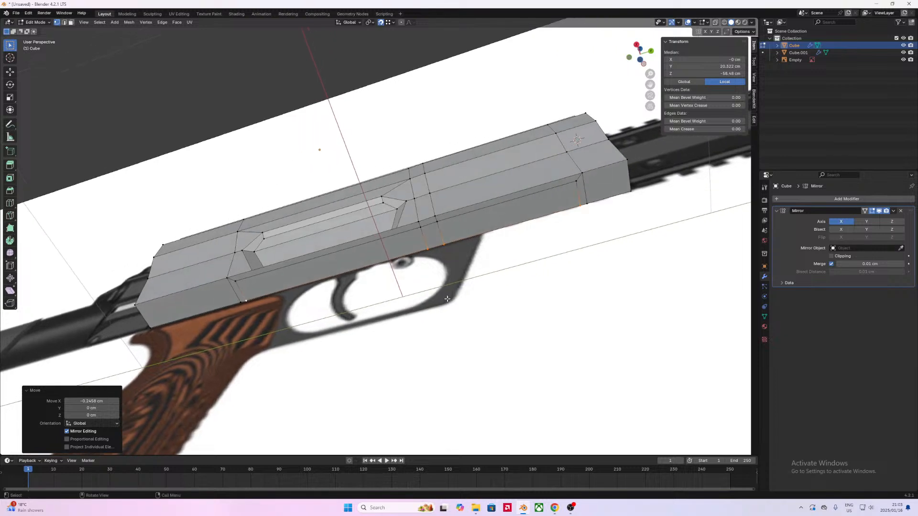
Step: Select the whole receiver mesh and merge its overlapping vertices by distance
{"action": "key", "text": "a"}
{"action": "key", "text": "F3"}
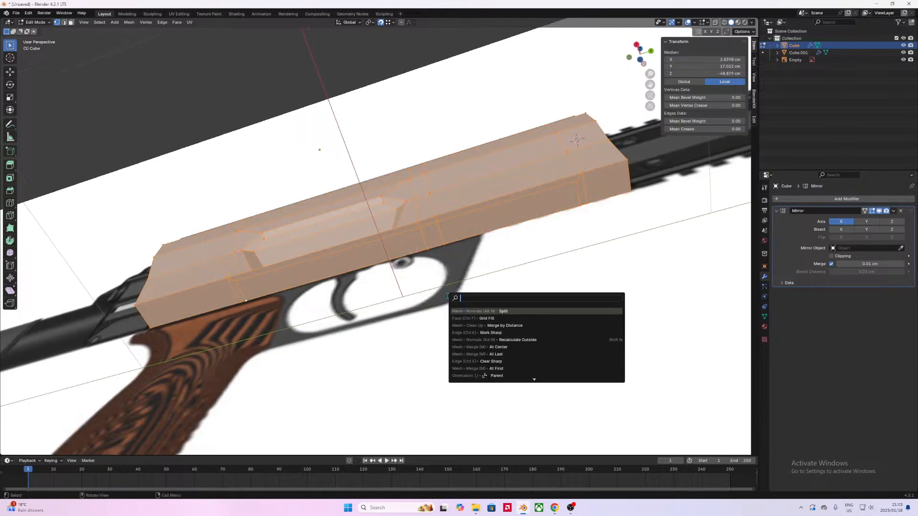
{"action": "type", "text": "merg"}
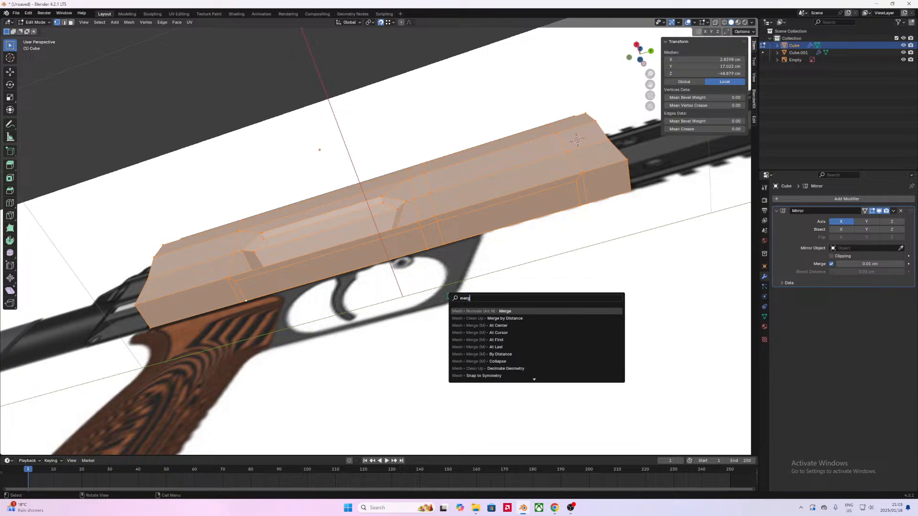
{"action": "key", "text": "Down"}
{"action": "key", "text": "Return"}
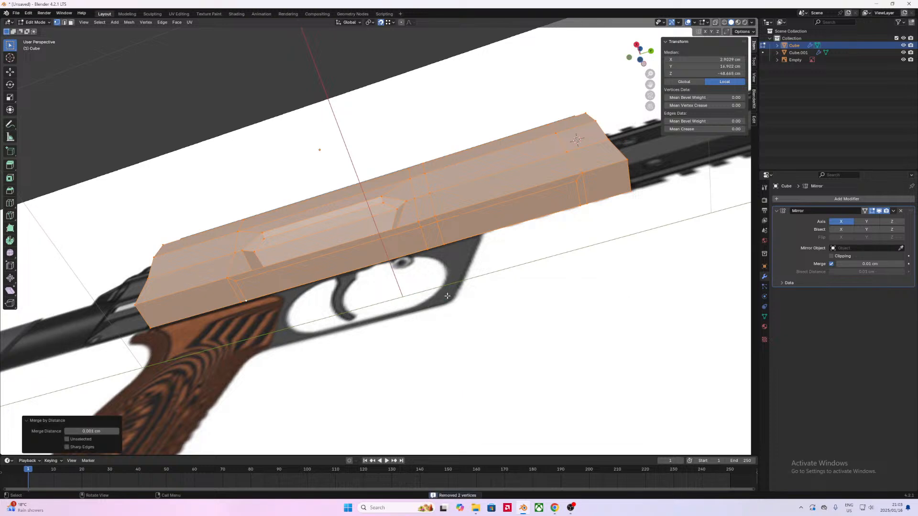
{"action": "middle_click_drag", "start_coordinate": [514, 247], "coordinate": [422, 327]}
Step: Examine the merged centre-line vertices on the receiver's underside, selecting several and test-moving one to check its connections
{"action": "key", "text": "Tab"}
{"action": "key", "text": "Tab"}
{"action": "key", "text": "Tab"}
{"action": "key", "text": "Tab"}
{"action": "scroll", "coordinate": [423, 328], "scroll_direction": "up", "scroll_amount": 1}
{"action": "scroll", "coordinate": [423, 328], "scroll_direction": "up", "scroll_amount": 5}
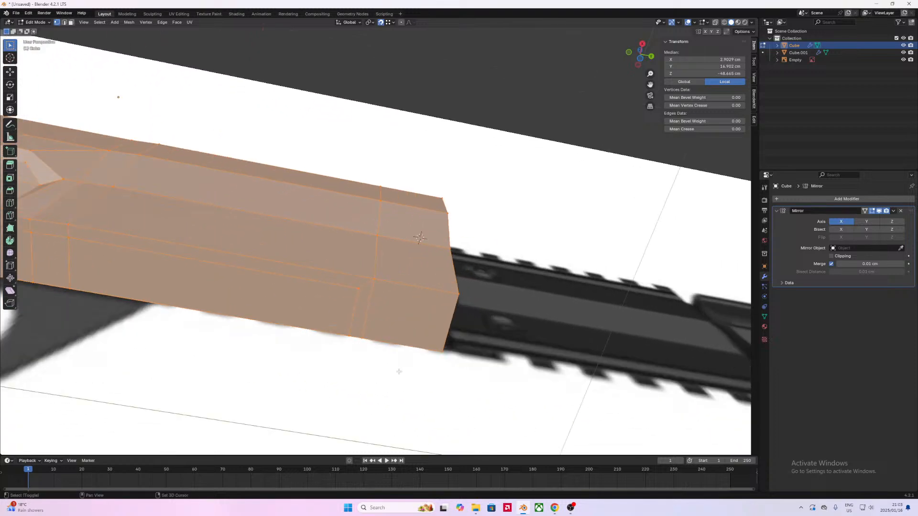
{"action": "left_click", "coordinate": [378, 349]}
{"action": "left_click", "coordinate": [349, 344]}
{"action": "left_click", "coordinate": [380, 349]}
{"action": "scroll", "coordinate": [371, 367], "scroll_direction": "down", "scroll_amount": 4}
{"action": "left_click", "coordinate": [257, 251]}
{"action": "left_click", "coordinate": [254, 248]}
{"action": "left_click", "coordinate": [232, 242]}
{"action": "scroll", "coordinate": [244, 241], "scroll_direction": "down", "scroll_amount": 2}
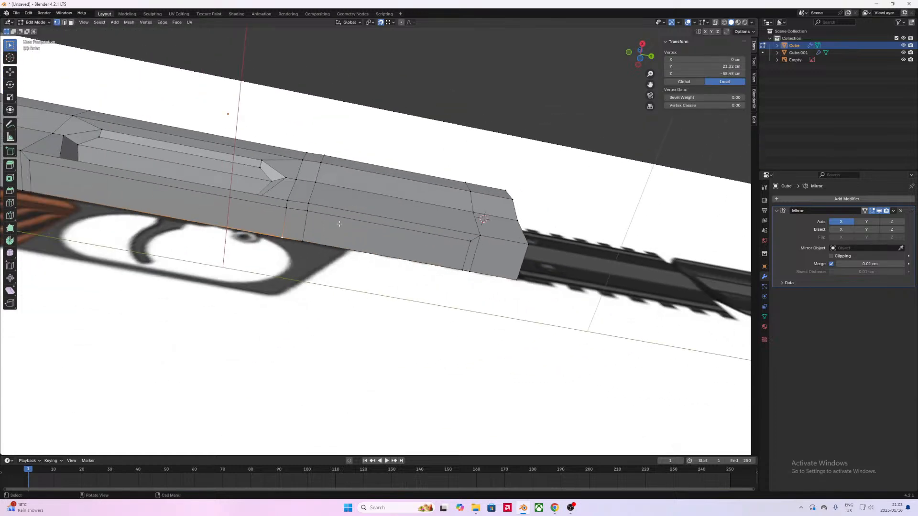
{"action": "scroll", "coordinate": [338, 224], "scroll_direction": "up", "scroll_amount": 3}
{"action": "middle_click_drag", "start_coordinate": [338, 223], "coordinate": [318, 199]}
{"action": "key", "text": "g"}
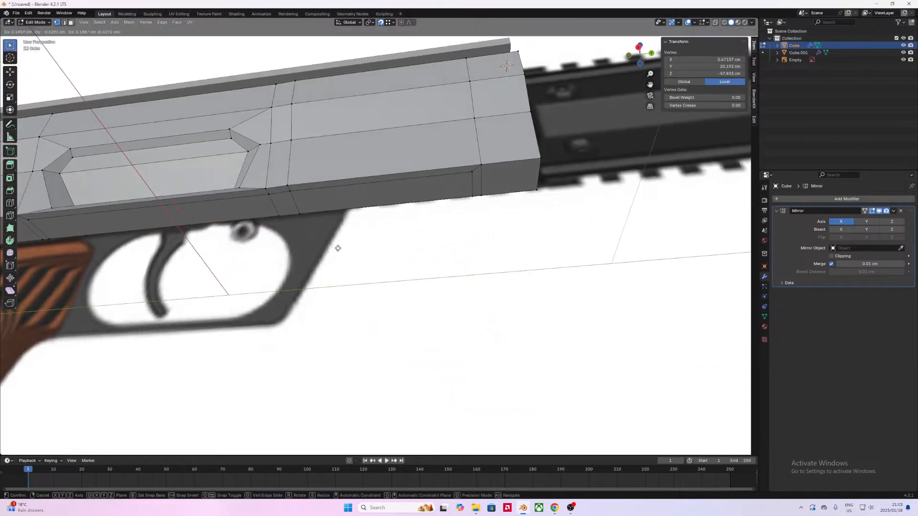
{"action": "left_click", "coordinate": [391, 293]}
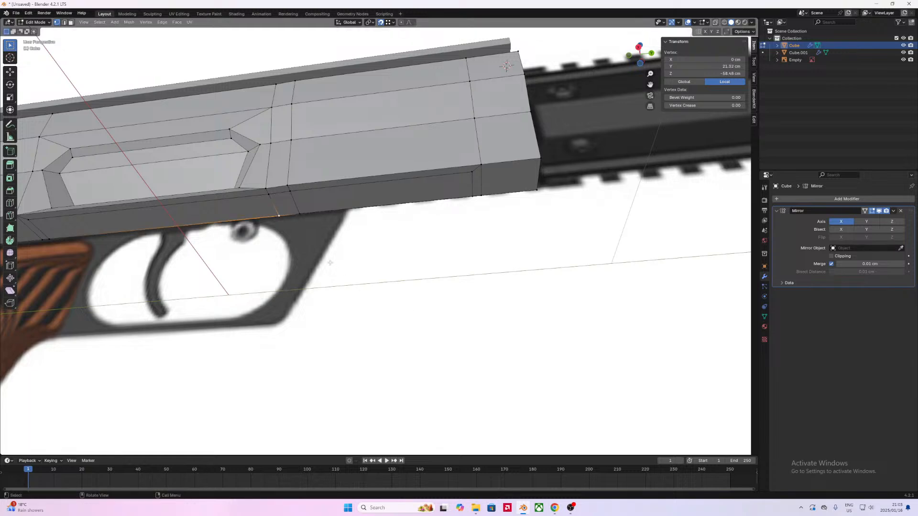
{"action": "left_click", "coordinate": [401, 263]}
Step: Add one loop cut across the receiver's front section, slid by a factor of 0.437 to meet the trigger guard's front end
{"action": "key", "text": "ctrl+r"}
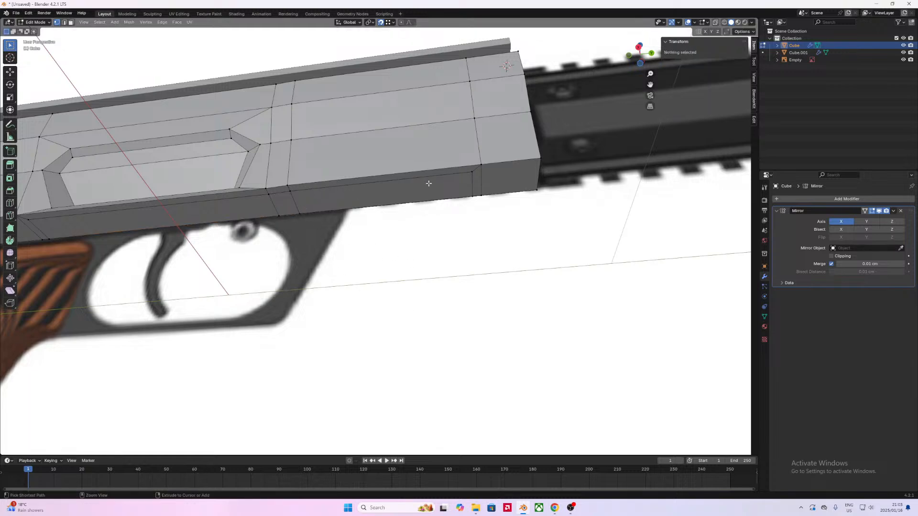
{"action": "left_click", "coordinate": [401, 180]}
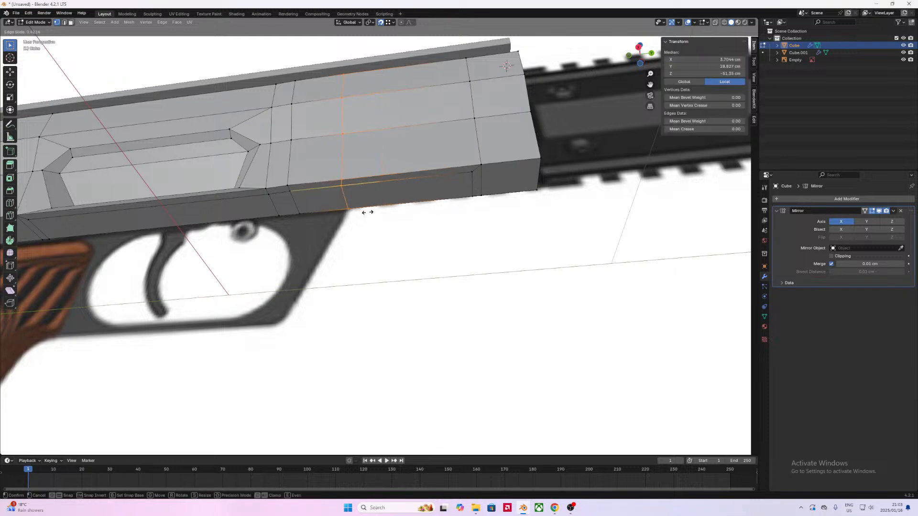
{"action": "left_click", "coordinate": [298, 253]}
{"action": "middle_click_drag", "start_coordinate": [298, 253], "coordinate": [303, 252]}
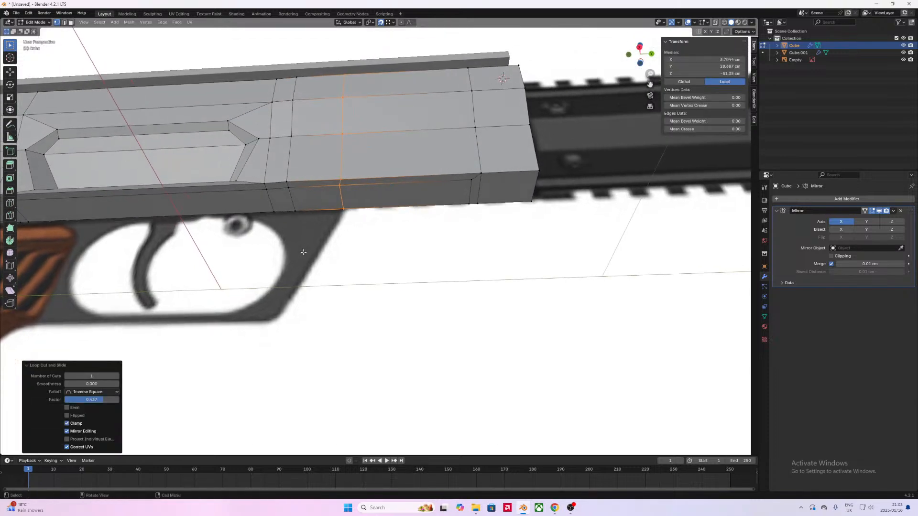
Step: Select the three inset underside faces above the grip and trigger guard and extrude them about 3.68 cm downward along Z
{"action": "key", "text": "3"}
{"action": "left_click", "coordinate": [315, 199]}
{"action": "left_click", "coordinate": [280, 201], "text": "shift"}
{"action": "left_click", "coordinate": [210, 206], "text": "shift"}
{"action": "middle_click_drag", "start_coordinate": [162, 219], "coordinate": [307, 225], "text": "shift"}
{"action": "key", "text": "e"}
{"action": "key", "text": "z"}
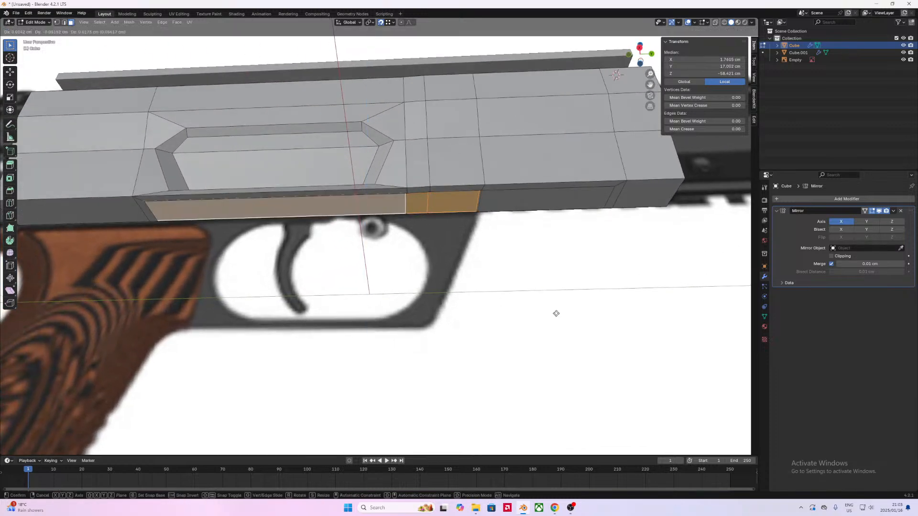
{"action": "key", "text": "z"}
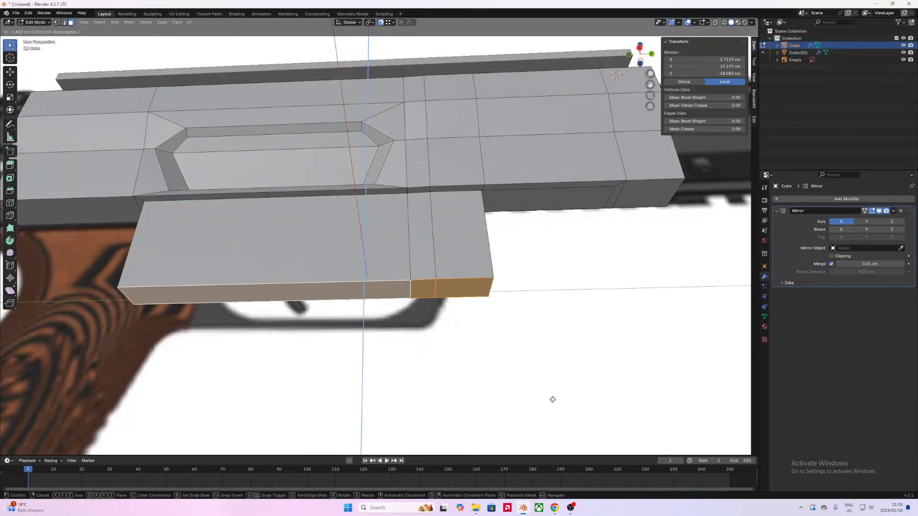
{"action": "left_click", "coordinate": [547, 431]}
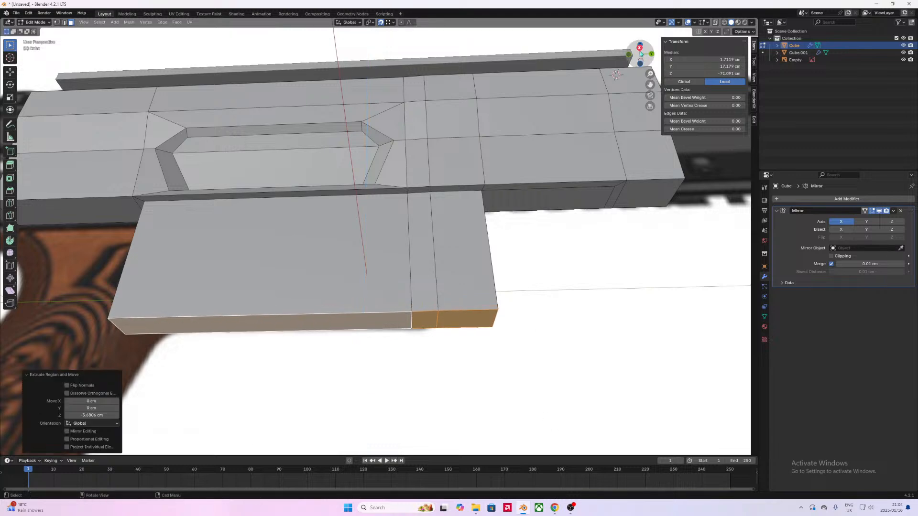
Step: Turn on X-ray and, in right orthographic view, shift the extrusion's bottom faces about -1.61 cm along Y to match the guard's slanted front
{"action": "left_click", "coordinate": [716, 23]}
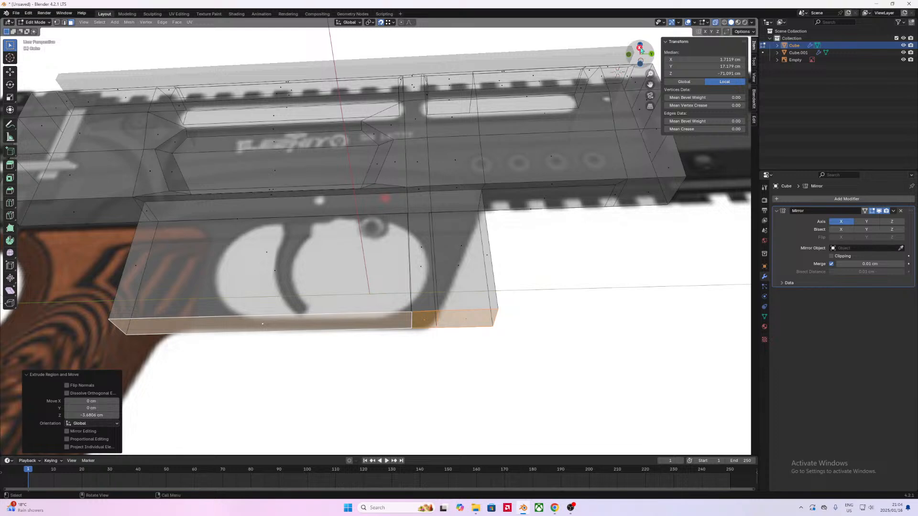
{"action": "key", "text": "KP_3"}
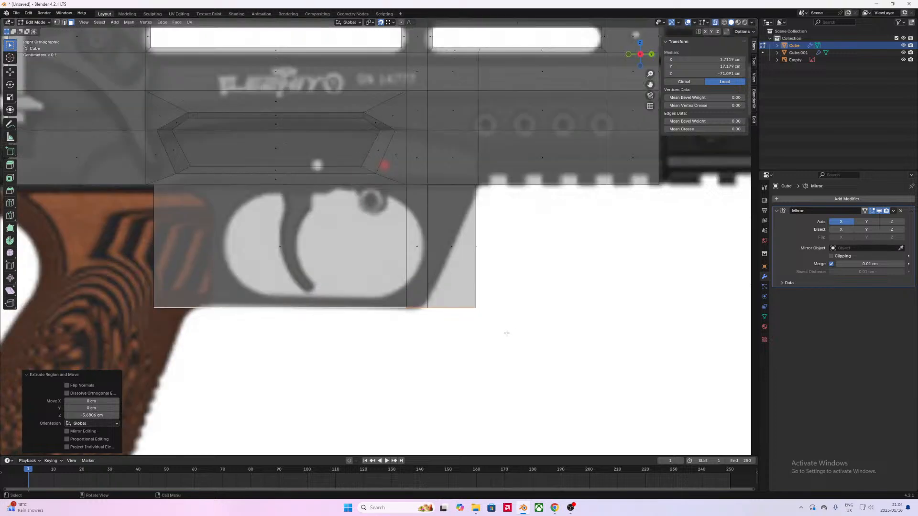
{"action": "key", "text": "g"}
{"action": "key", "text": "x"}
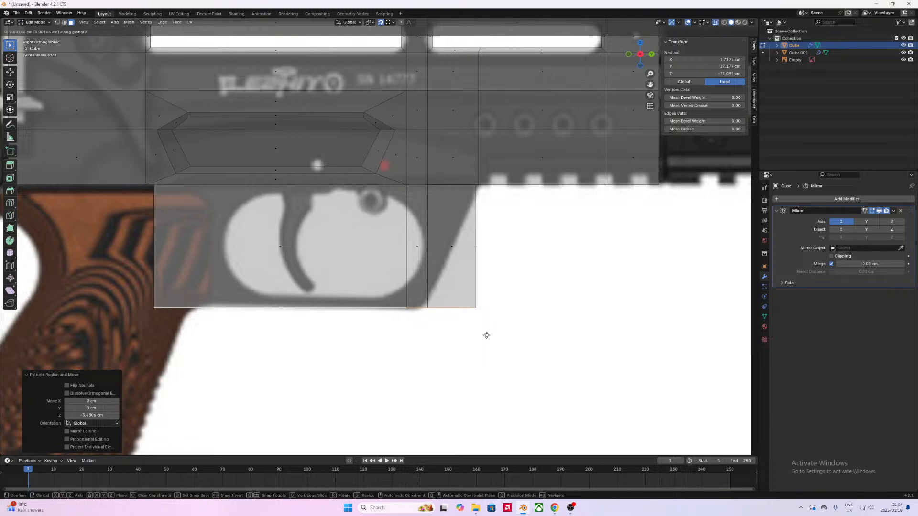
{"action": "key", "text": "y"}
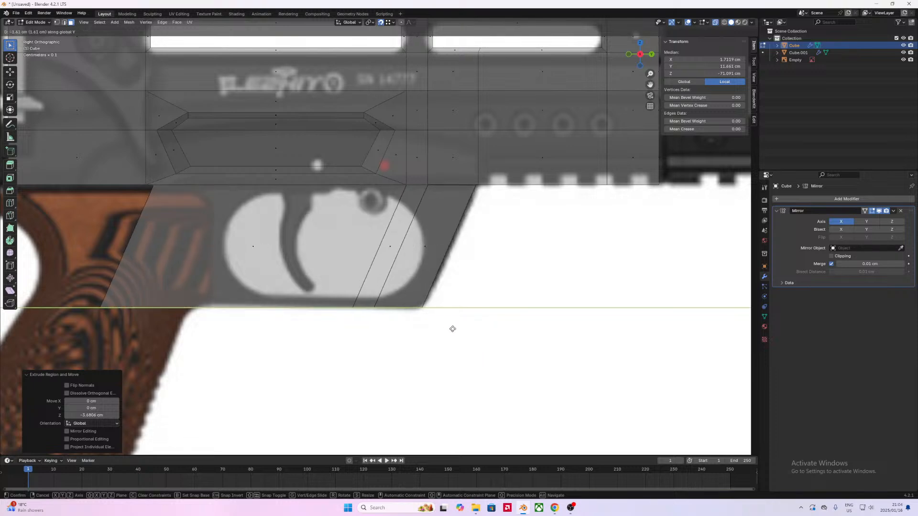
{"action": "left_click", "coordinate": [450, 329]}
{"action": "middle_click_drag", "start_coordinate": [384, 317], "coordinate": [399, 334], "text": "shift"}
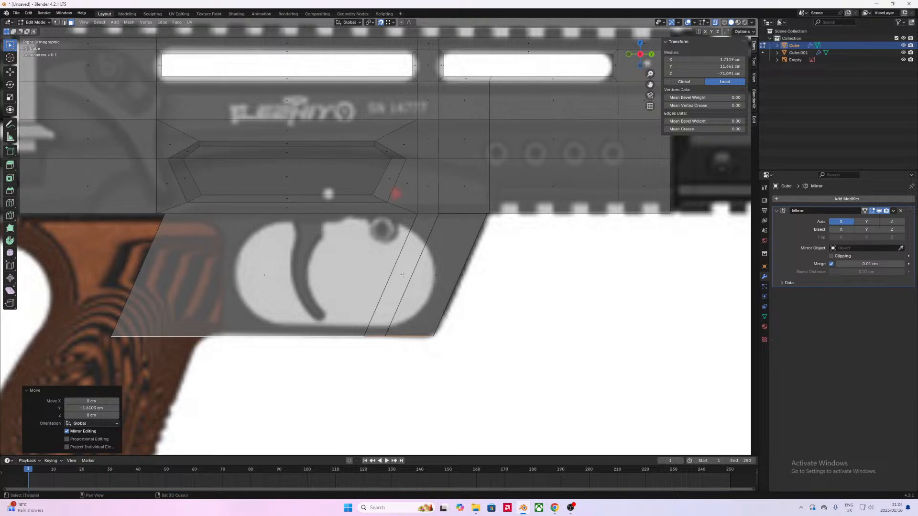
{"action": "middle_click_drag", "start_coordinate": [402, 275], "coordinate": [370, 292], "text": "shift"}
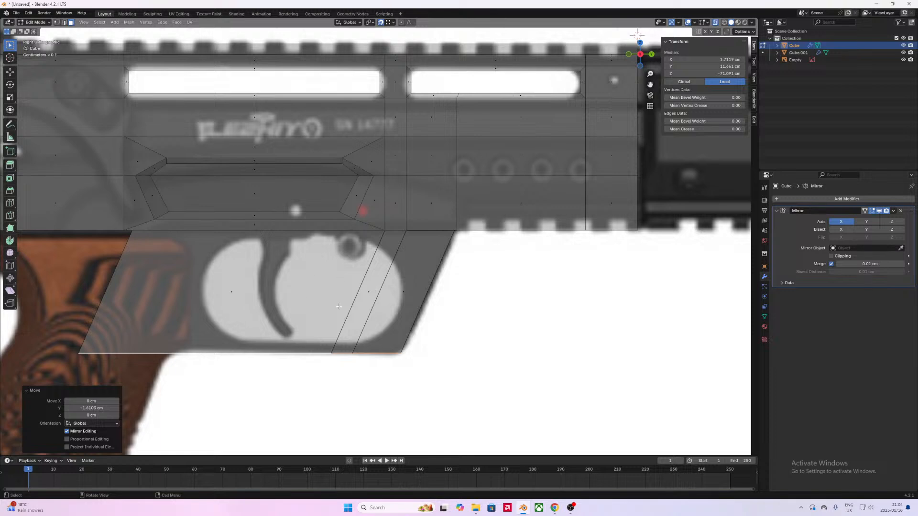
Step: Inset the large side face of the trigger guard block by about 1.8 cm
{"action": "left_click", "coordinate": [264, 301]}
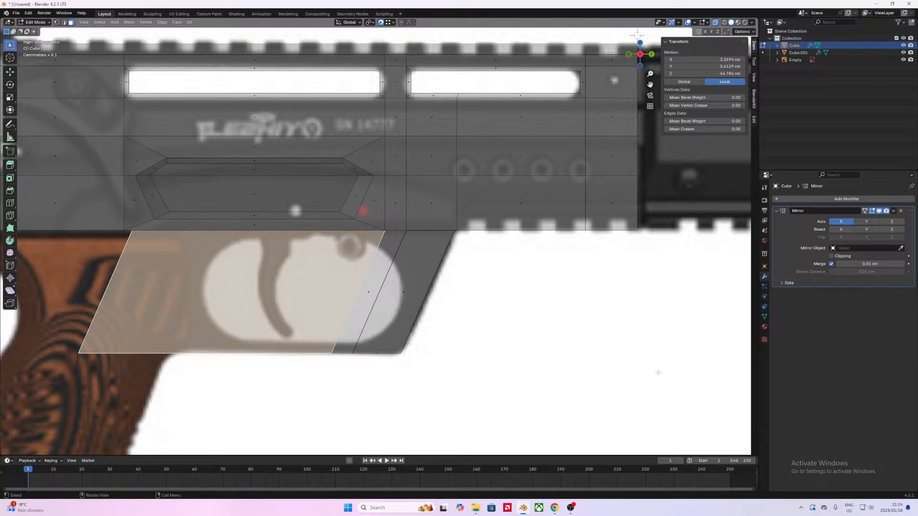
{"action": "key", "text": "i"}
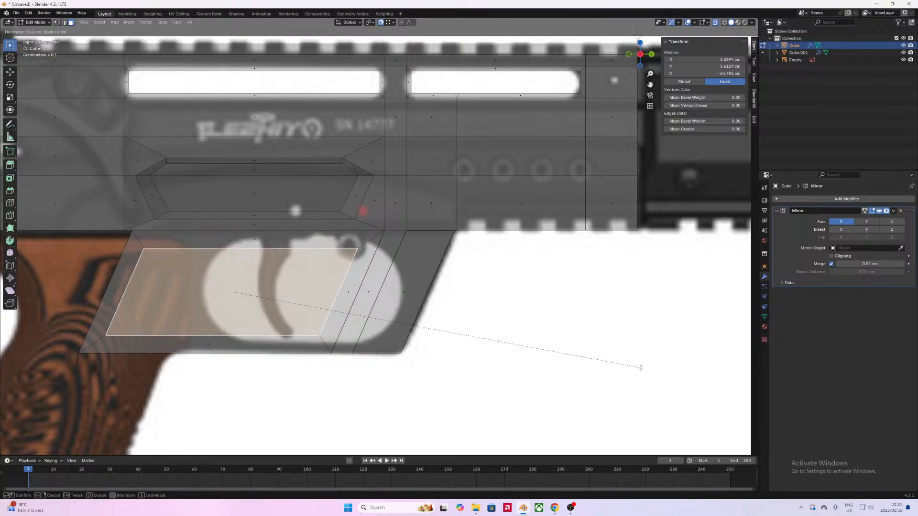
{"action": "left_click", "coordinate": [640, 368]}
Step: Add a slanted loop cut through the guard block's side just behind the trigger opening, slid by a factor of about 0.33
{"action": "key", "text": "ctrl+r"}
{"action": "left_click", "coordinate": [239, 255]}
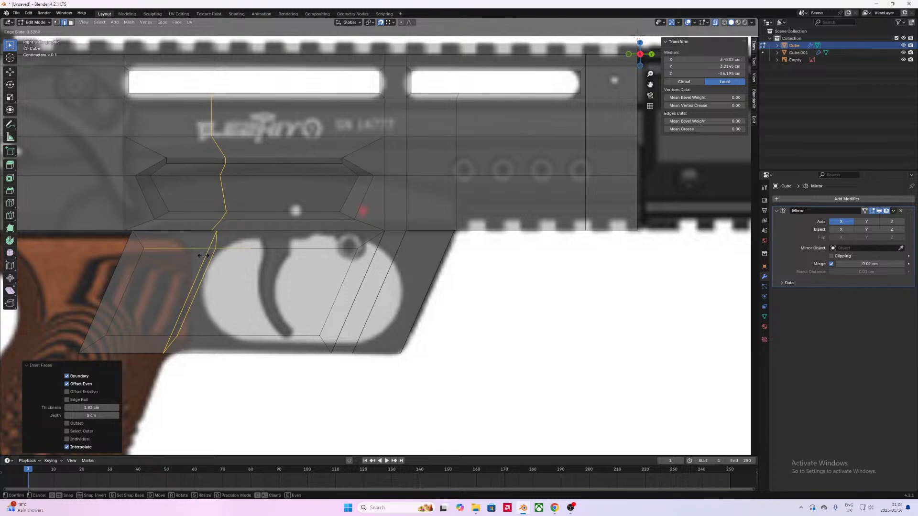
{"action": "left_click", "coordinate": [204, 256]}
{"action": "middle_click_drag", "start_coordinate": [428, 302], "coordinate": [400, 305], "text": "shift"}
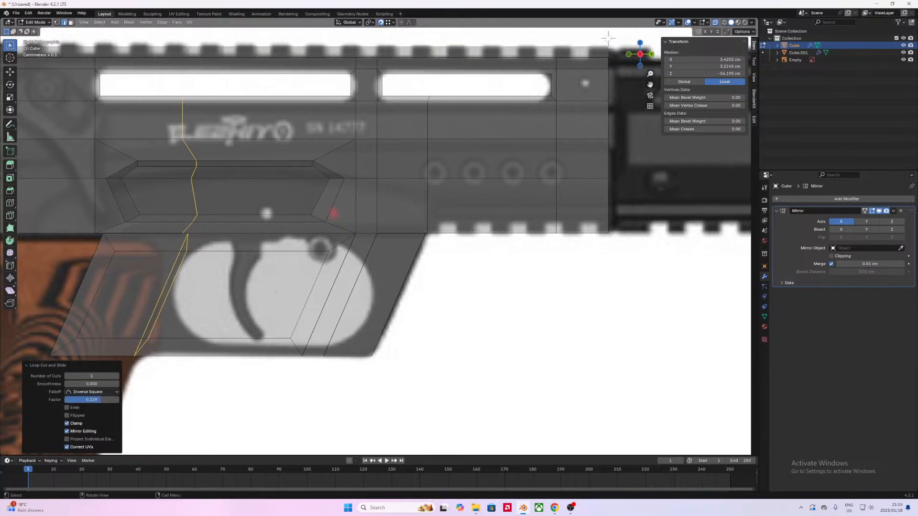
Step: Delete the inset side face covering the trigger opening, in front of the new loop cut
{"action": "key", "text": "alt+a"}
{"action": "middle_click_drag", "start_coordinate": [275, 291], "coordinate": [261, 294]}
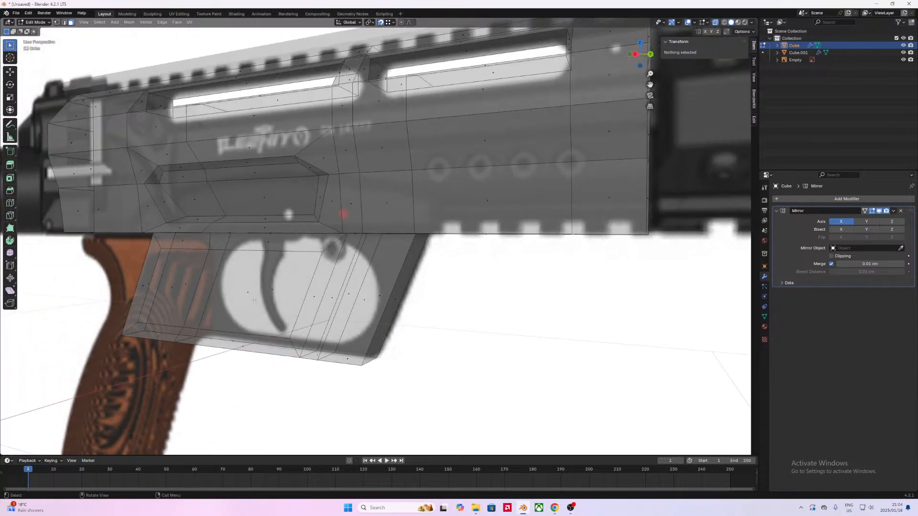
{"action": "left_click", "coordinate": [247, 291]}
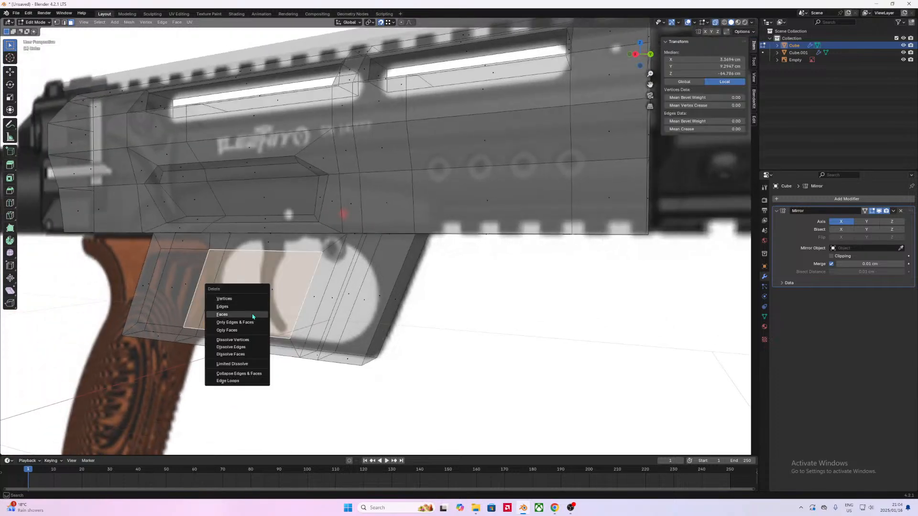
{"action": "left_click", "coordinate": [254, 315]}
{"action": "mouse_move", "coordinate": [253, 314]}
{"action": "middle_mouse_down"}
{"action": "mouse_move", "coordinate": [288, 329]}
{"action": "mouse_move", "coordinate": [173, 287]}
{"action": "mouse_move", "coordinate": [264, 301]}
{"action": "middle_mouse_up"}
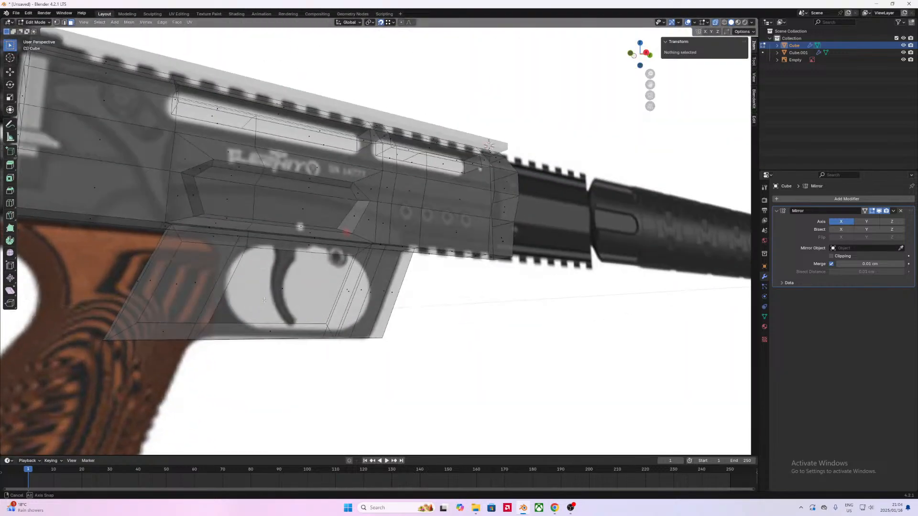
Step: Turn off X-ray, switch to Object Mode and inspect the solid trigger guard block and its opening from several angles
{"action": "left_click", "coordinate": [714, 22]}
{"action": "middle_click_drag", "start_coordinate": [354, 234], "coordinate": [337, 241]}
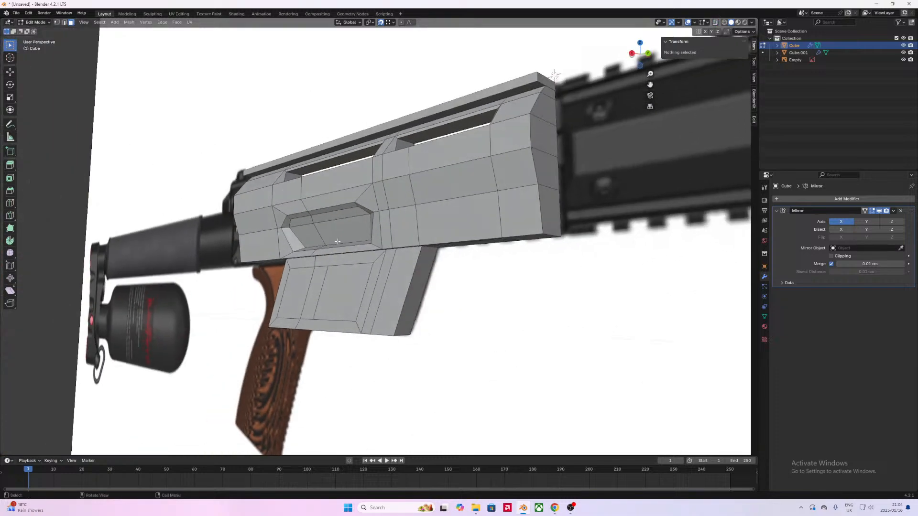
{"action": "middle_click_drag", "start_coordinate": [346, 279], "coordinate": [489, 271]}
{"action": "left_click", "coordinate": [380, 281]}
{"action": "key", "text": "Tab"}
{"action": "scroll", "coordinate": [389, 286], "scroll_direction": "up", "scroll_amount": 3}
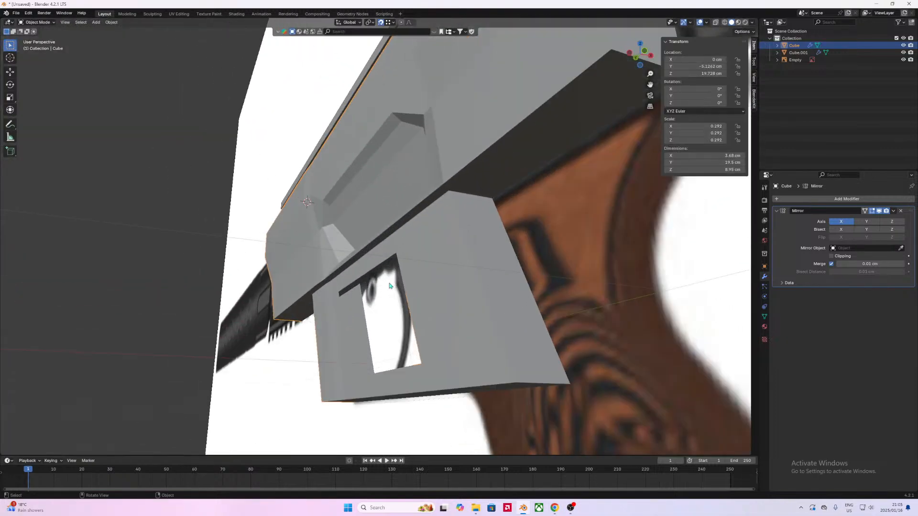
Step: Resume editing the receiver mesh in vertex selection mode with X-ray turned on
{"action": "key", "text": "Tab"}
{"action": "middle_click_drag", "start_coordinate": [374, 296], "coordinate": [356, 327]}
{"action": "scroll", "coordinate": [355, 327], "scroll_direction": "down", "scroll_amount": 10}
{"action": "middle_click_drag", "start_coordinate": [381, 276], "coordinate": [348, 297]}
{"action": "scroll", "coordinate": [383, 299], "scroll_direction": "up", "scroll_amount": 2}
{"action": "key", "text": "1"}
{"action": "left_click", "coordinate": [715, 23]}
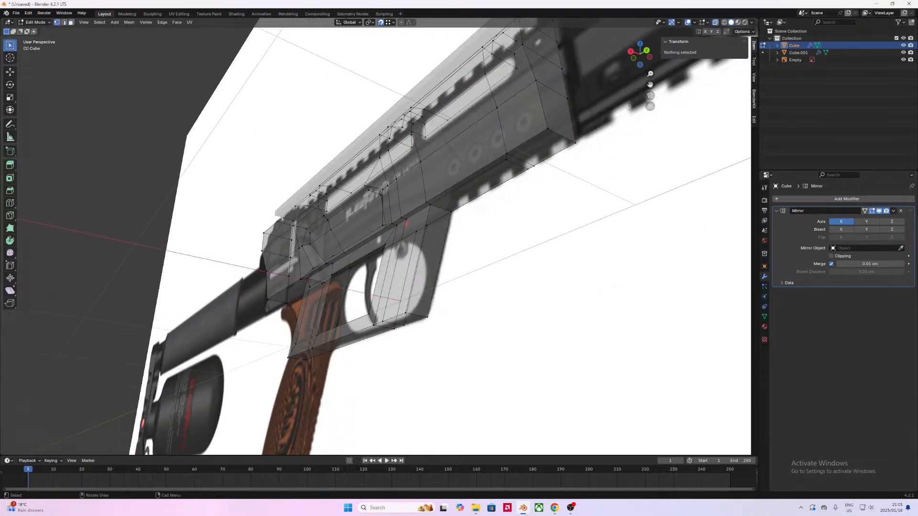
Step: Select the vertices of the guard block's outer side face and opening border, and move them about 0.53 cm inward along X
{"action": "middle_click_drag", "start_coordinate": [463, 210], "coordinate": [431, 240]}
{"action": "left_click", "coordinate": [415, 217]}
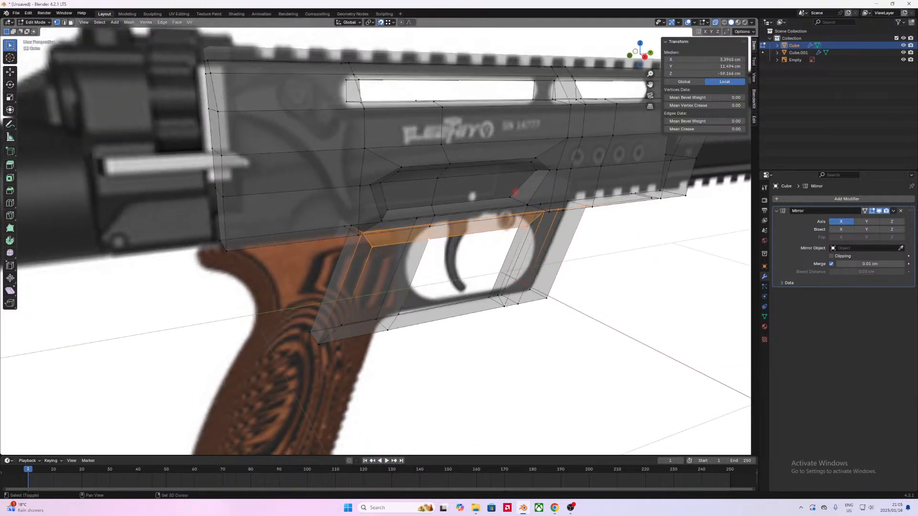
{"action": "left_click", "coordinate": [322, 343], "text": "shift"}
{"action": "middle_click_drag", "start_coordinate": [443, 347], "coordinate": [342, 344]}
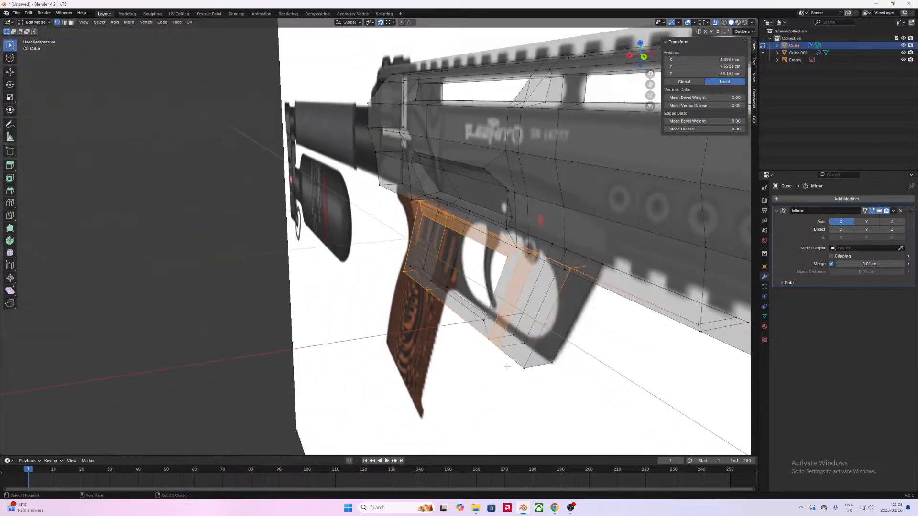
{"action": "middle_click_drag", "start_coordinate": [487, 373], "coordinate": [516, 370]}
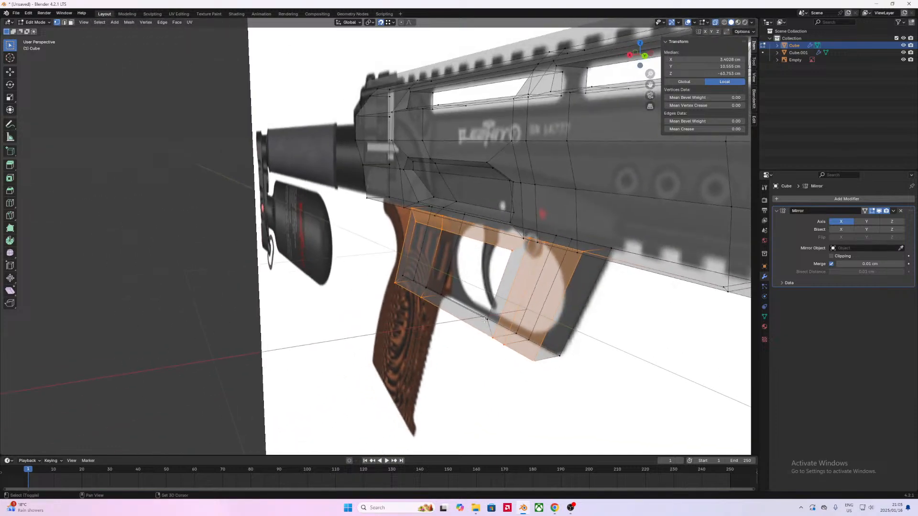
{"action": "middle_click_drag", "start_coordinate": [412, 315], "coordinate": [504, 316]}
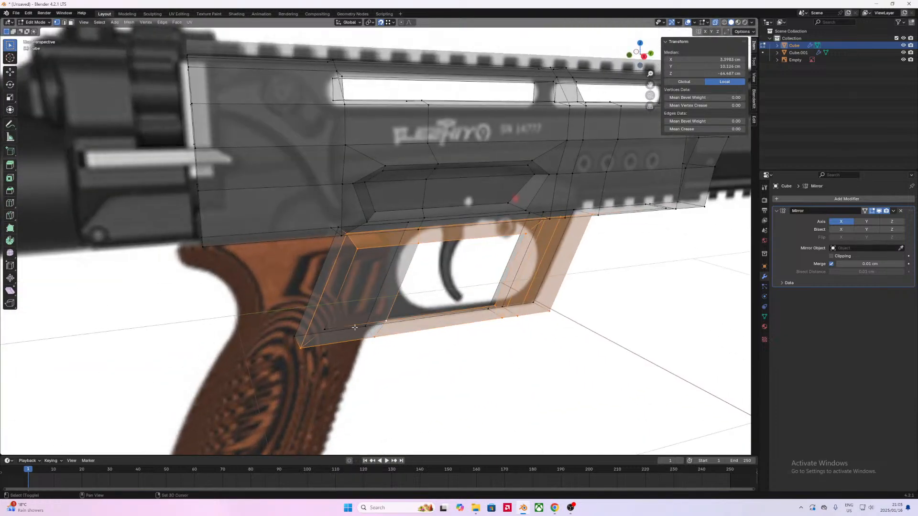
{"action": "middle_click_drag", "start_coordinate": [329, 328], "coordinate": [384, 333]}
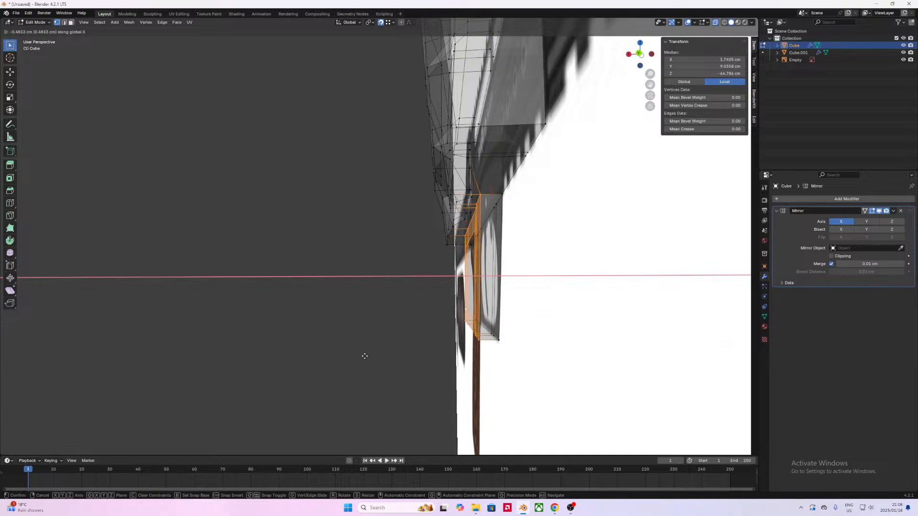
{"action": "left_click", "coordinate": [366, 357]}
{"action": "middle_click_drag", "start_coordinate": [365, 357], "coordinate": [438, 316]}
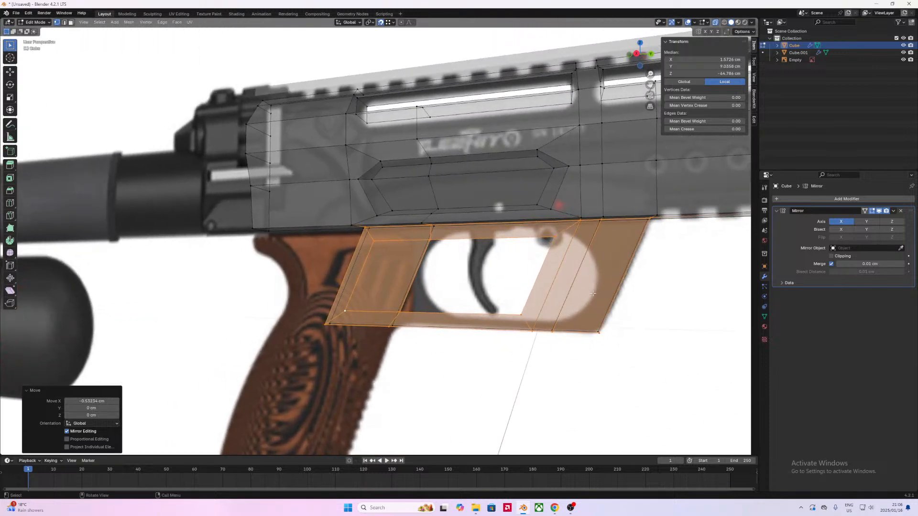
{"action": "left_click", "coordinate": [580, 377]}
Step: Return to Object Mode, turn off X-ray and stop showing the reference image in perspective view
{"action": "scroll", "coordinate": [521, 373], "scroll_direction": "down", "scroll_amount": 8}
{"action": "middle_click_drag", "start_coordinate": [483, 369], "coordinate": [455, 315]}
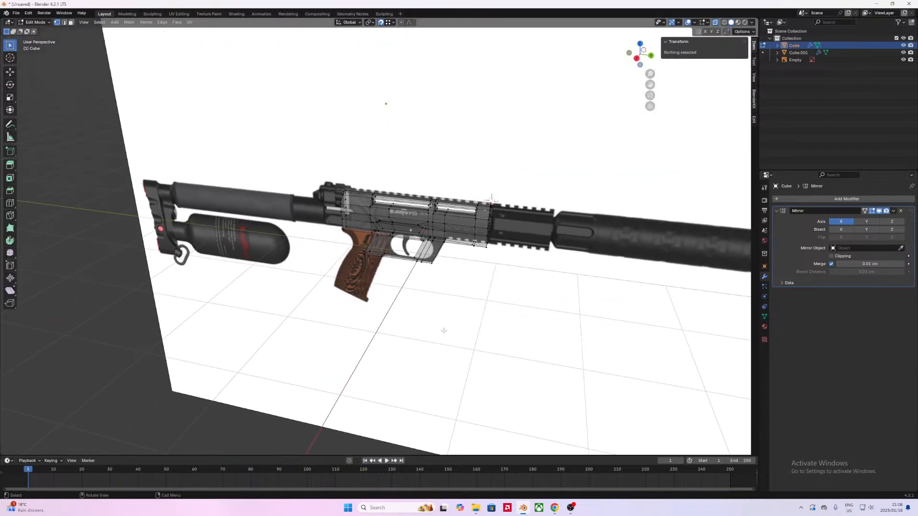
{"action": "key", "text": "Tab"}
{"action": "left_click", "coordinate": [716, 22]}
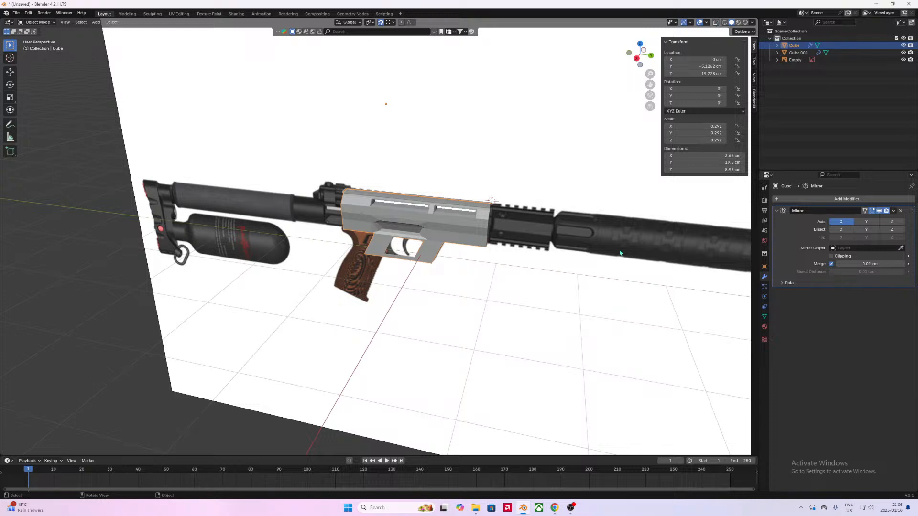
{"action": "left_click", "coordinate": [731, 303]}
{"action": "left_click", "coordinate": [764, 297]}
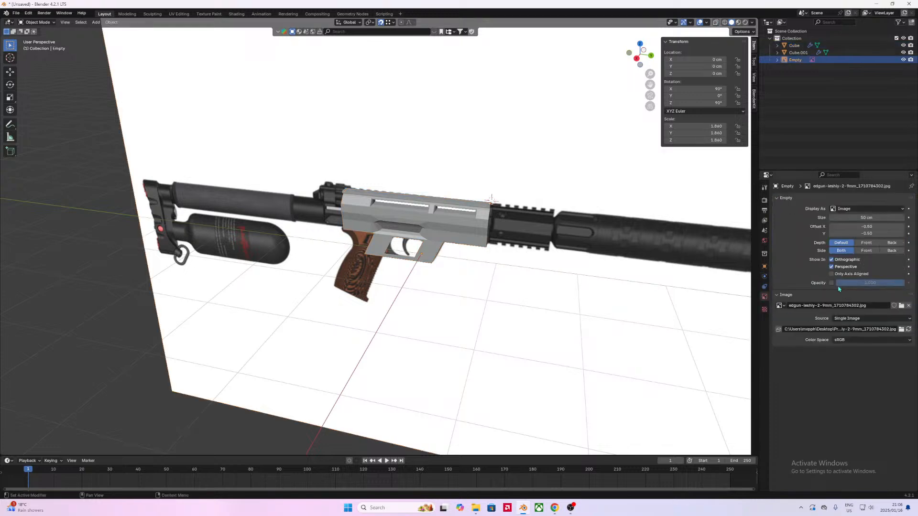
{"action": "left_click", "coordinate": [831, 267]}
{"action": "middle_click_drag", "start_coordinate": [598, 285], "coordinate": [459, 248]}
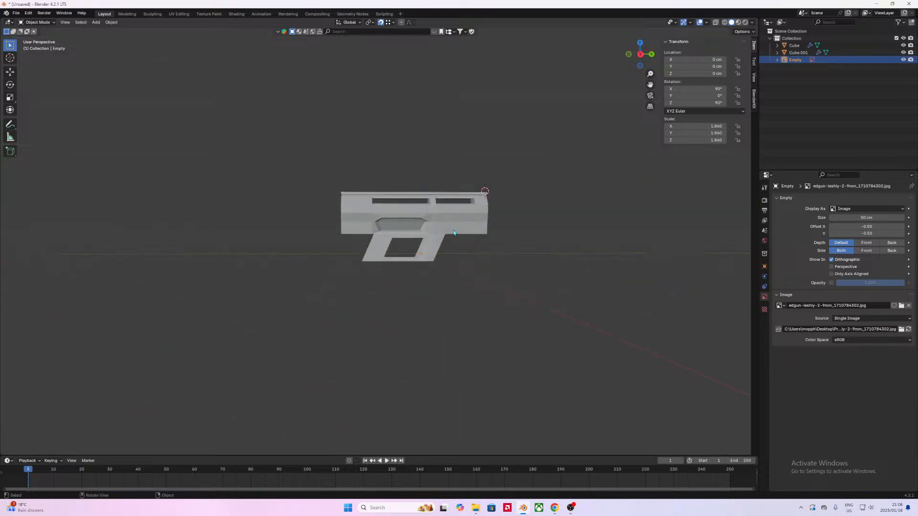
Step: Edit the receiver mesh and extrude the trigger opening's border edge loop about 0.4 cm inward along X
{"action": "left_click", "coordinate": [454, 234]}
{"action": "scroll", "coordinate": [478, 268], "scroll_direction": "up", "scroll_amount": 6}
{"action": "key", "text": "Tab"}
{"action": "middle_click_drag", "start_coordinate": [525, 308], "coordinate": [441, 302]}
{"action": "left_click", "coordinate": [456, 278]}
{"action": "left_click", "coordinate": [468, 233], "text": "shift"}
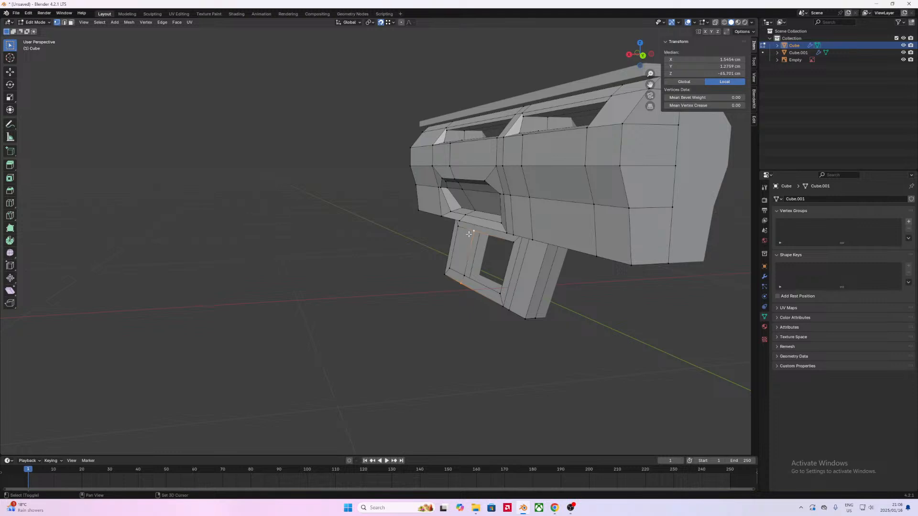
{"action": "middle_click_drag", "start_coordinate": [475, 266], "coordinate": [589, 305]}
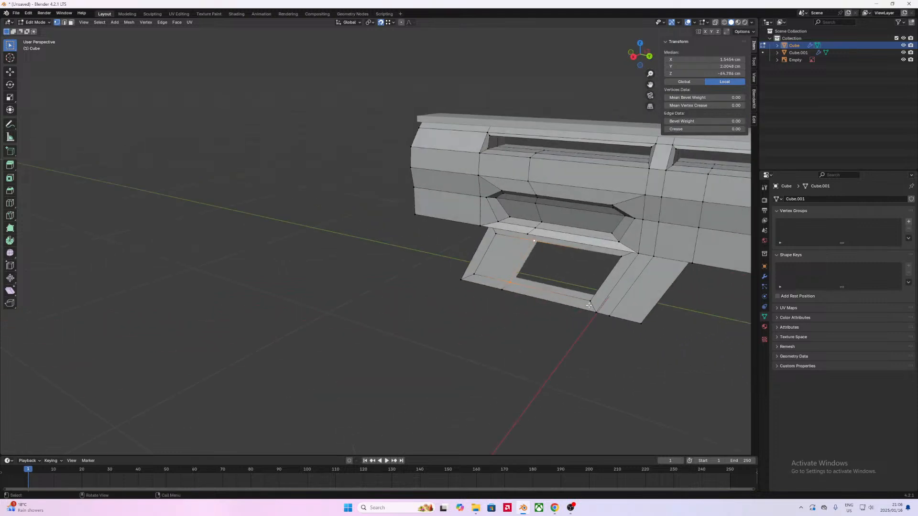
{"action": "middle_click_drag", "start_coordinate": [624, 261], "coordinate": [685, 295]}
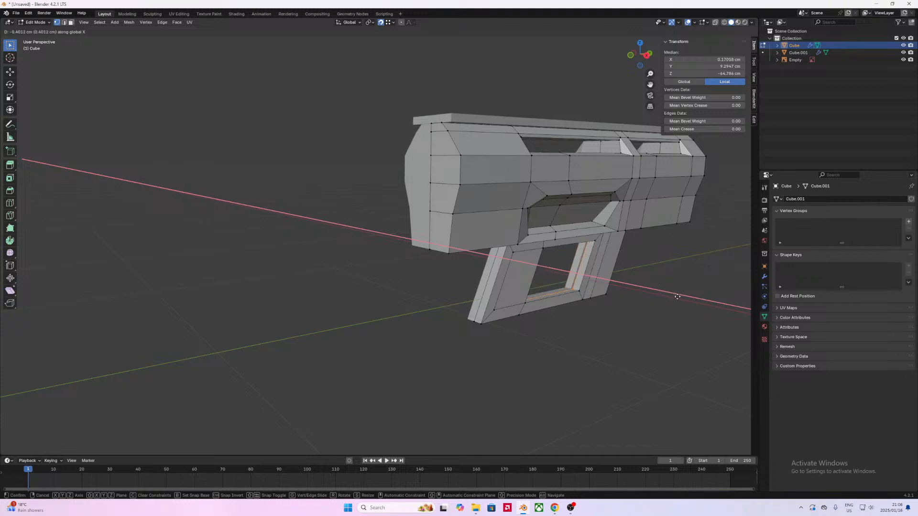
{"action": "left_click", "coordinate": [677, 299]}
{"action": "middle_click_drag", "start_coordinate": [636, 303], "coordinate": [578, 308]}
{"action": "scroll", "coordinate": [576, 318], "scroll_direction": "up", "scroll_amount": 3}
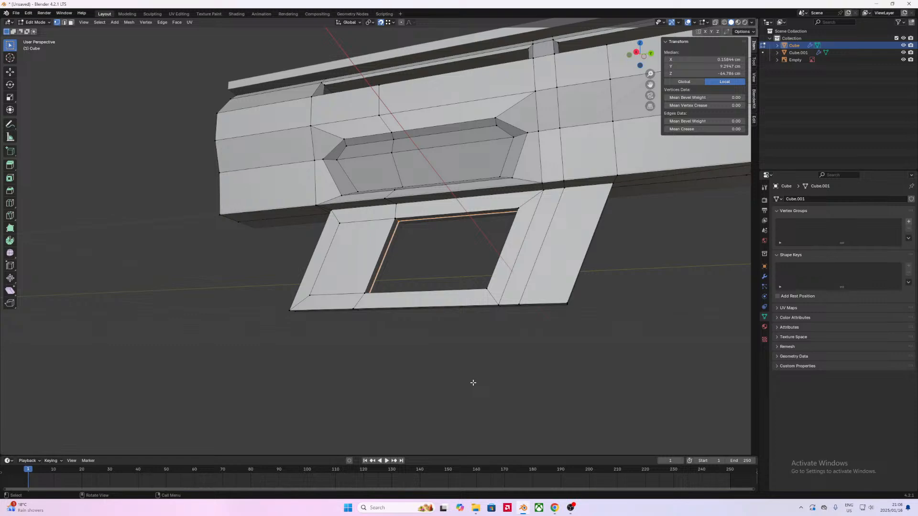
Step: In Object Mode, duplicate the receiver and its top rail along Y, placing the receiver copy at about -64.3 cm
{"action": "middle_click_drag", "start_coordinate": [524, 228], "coordinate": [520, 254]}
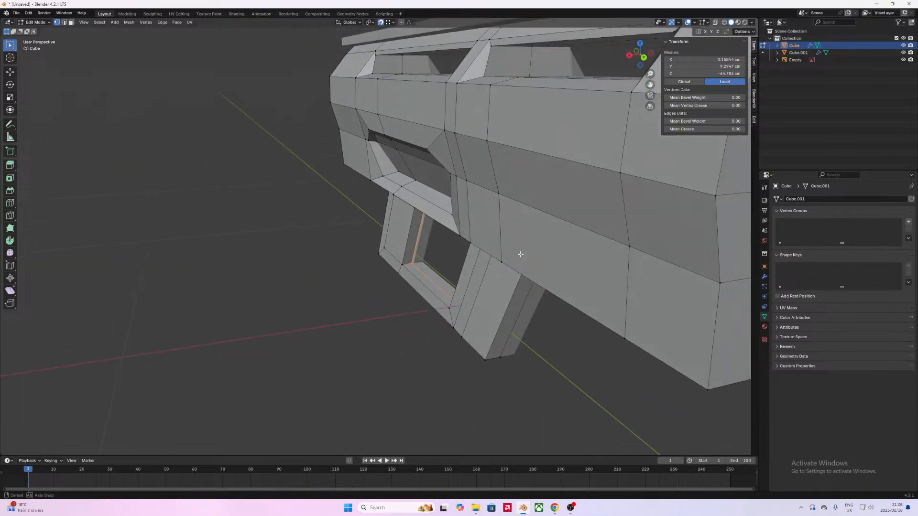
{"action": "key", "text": "Tab"}
{"action": "scroll", "coordinate": [484, 306], "scroll_direction": "down", "scroll_amount": 2}
{"action": "scroll", "coordinate": [485, 312], "scroll_direction": "down", "scroll_amount": 10}
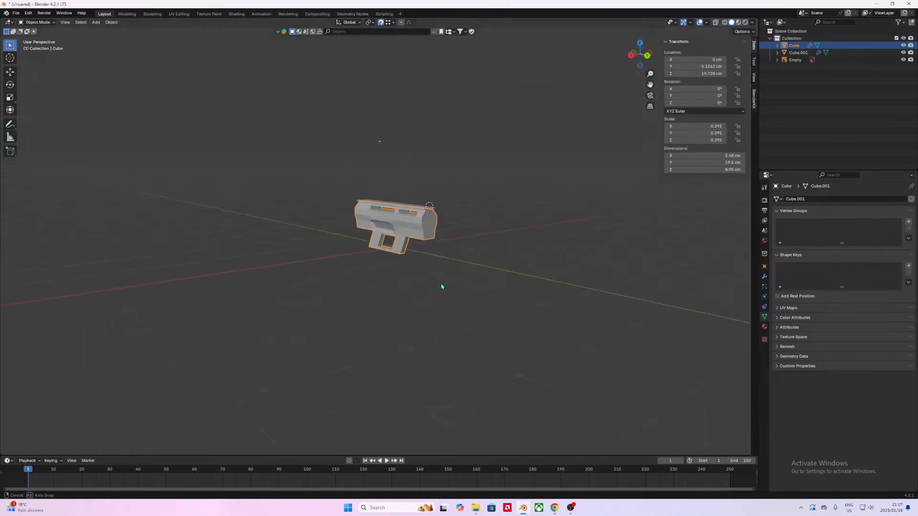
{"action": "scroll", "coordinate": [450, 285], "scroll_direction": "up", "scroll_amount": 3}
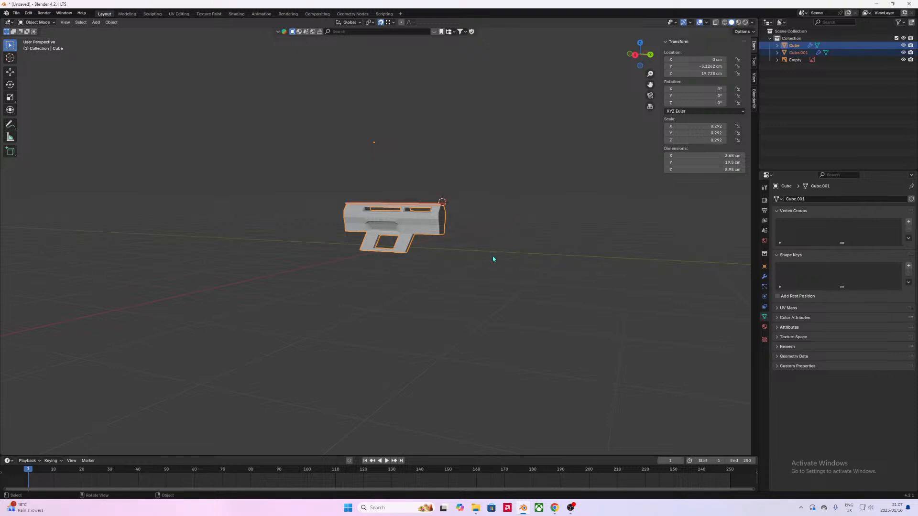
{"action": "key", "text": "shift+d"}
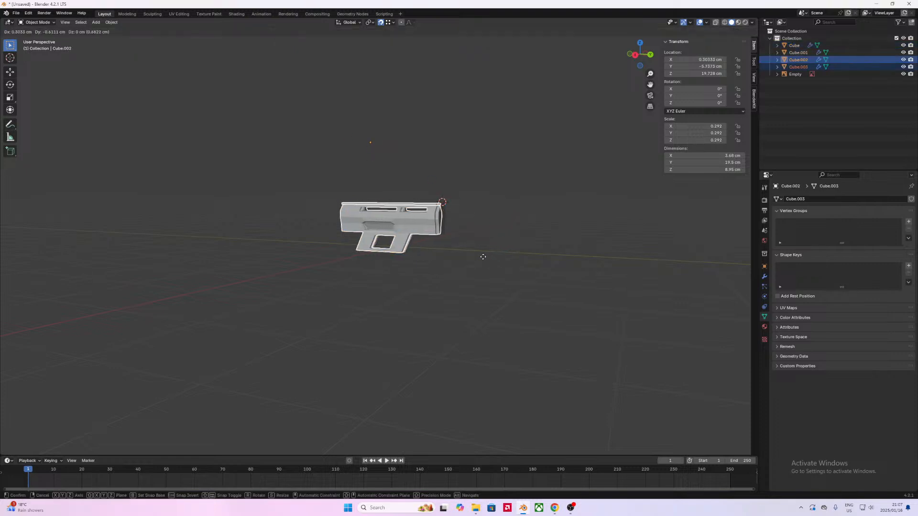
{"action": "key", "text": "y"}
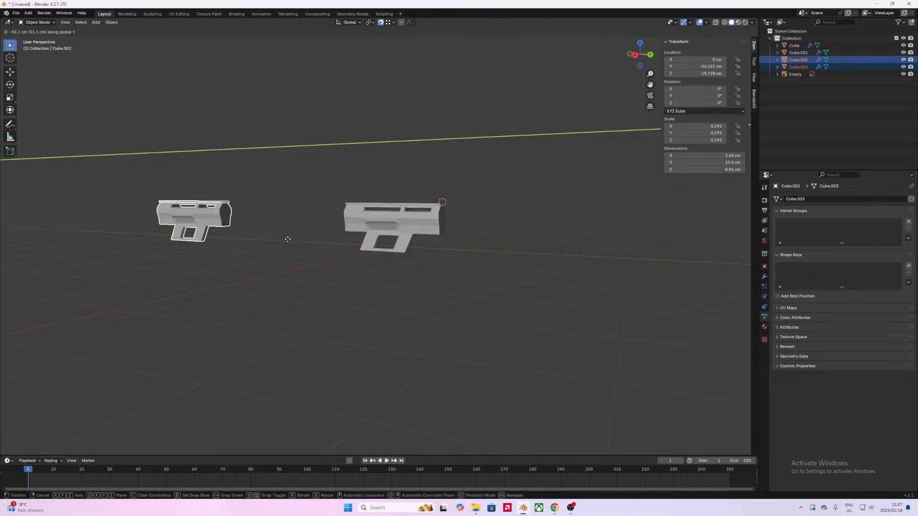
{"action": "left_click", "coordinate": [264, 237]}
{"action": "middle_click_drag", "start_coordinate": [220, 239], "coordinate": [452, 305]}
Step: Select only the duplicated receiver body and apply its Mirror modifier
{"action": "left_click", "coordinate": [337, 273]}
{"action": "left_click", "coordinate": [279, 260]}
{"action": "scroll", "coordinate": [279, 260], "scroll_direction": "up", "scroll_amount": 3}
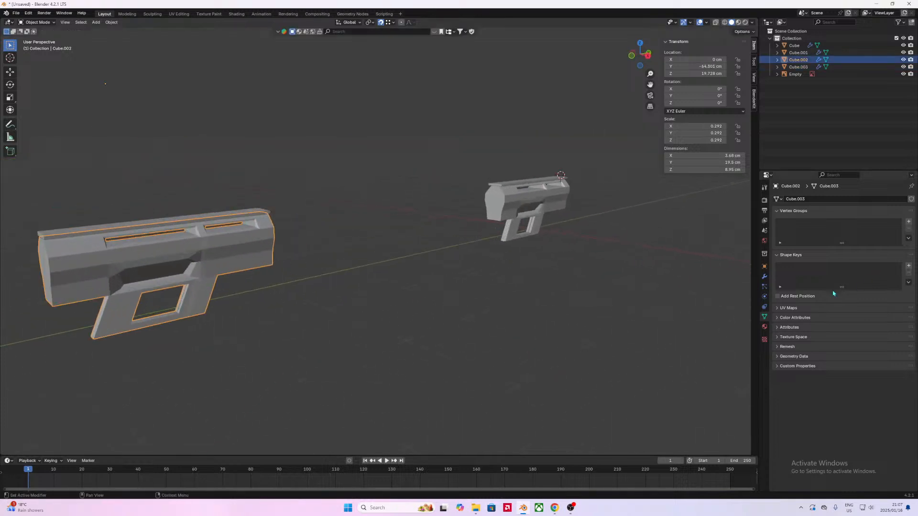
{"action": "left_click", "coordinate": [764, 278]}
{"action": "left_click", "coordinate": [860, 200]}
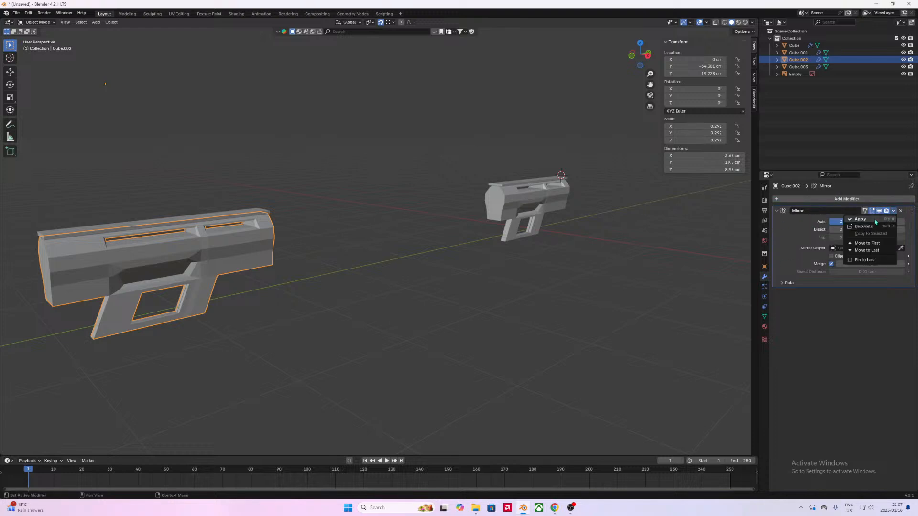
{"action": "left_click", "coordinate": [876, 221]}
Step: Select the duplicated receiver's whole mesh, run Merge by Distance and check the trigger opening up close
{"action": "key", "text": "KP_Decimal"}
{"action": "key", "text": "Tab"}
{"action": "middle_click_drag", "start_coordinate": [382, 258], "coordinate": [295, 257]}
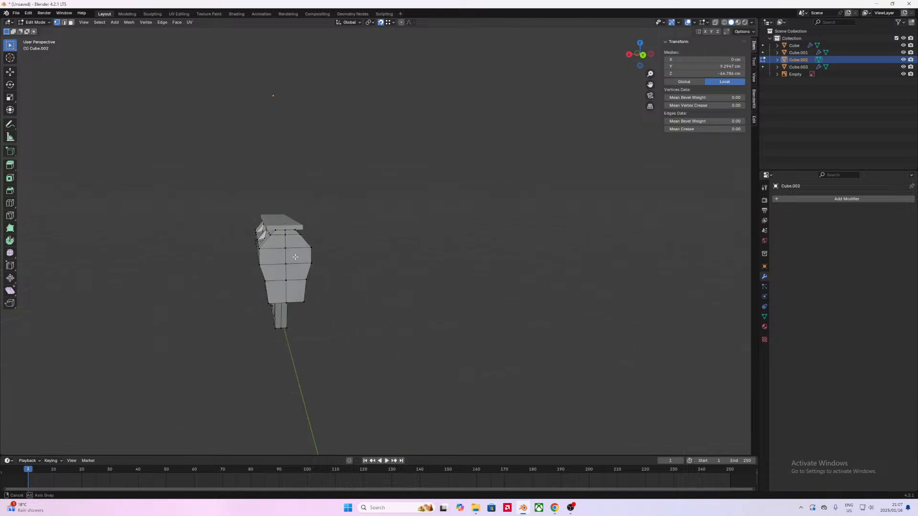
{"action": "key", "text": "F3"}
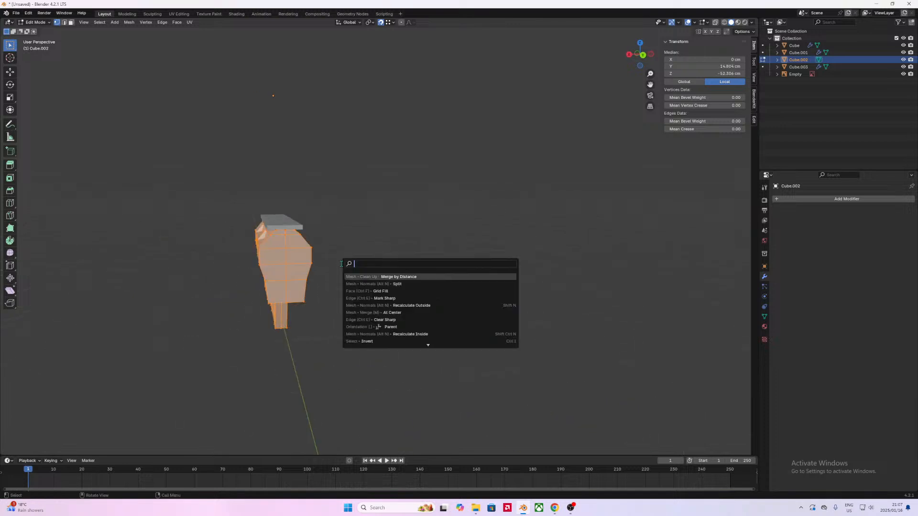
{"action": "key", "text": "Return"}
{"action": "middle_click_drag", "start_coordinate": [298, 287], "coordinate": [433, 288], "text": "shift"}
{"action": "middle_click_drag", "start_coordinate": [432, 289], "coordinate": [463, 301]}
{"action": "scroll", "coordinate": [463, 301], "scroll_direction": "up", "scroll_amount": 2}
{"action": "key", "text": "Tab"}
{"action": "middle_click_drag", "start_coordinate": [397, 330], "coordinate": [458, 350]}
{"action": "key", "text": "Tab"}
{"action": "scroll", "coordinate": [458, 350], "scroll_direction": "up", "scroll_amount": 8}
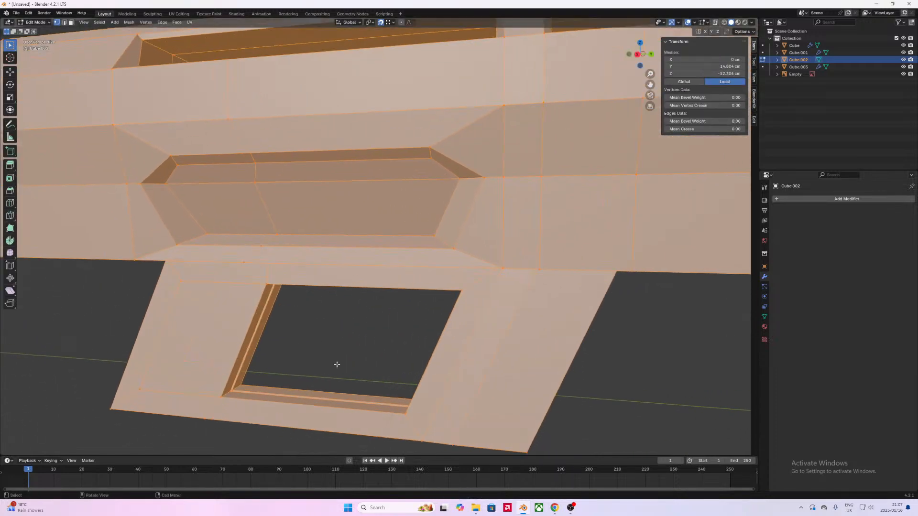
Step: Select the two facing edge loops inside the trigger opening, join them with LoopTools Bridge and return to Object Mode
{"action": "middle_click_drag", "start_coordinate": [337, 365], "coordinate": [283, 331]}
{"action": "left_click", "coordinate": [336, 345]}
{"action": "middle_click_drag", "start_coordinate": [336, 345], "coordinate": [288, 362]}
{"action": "left_click", "coordinate": [427, 321], "text": "shift"}
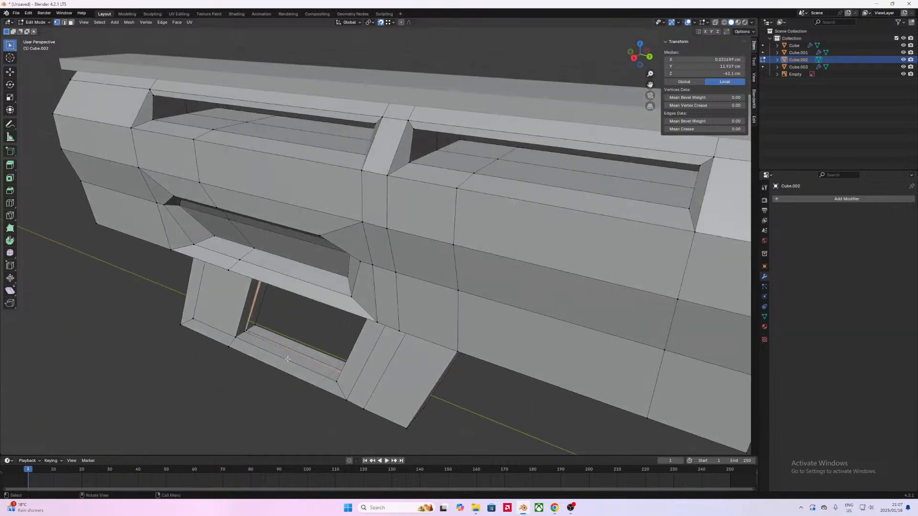
{"action": "left_click", "coordinate": [245, 332], "text": "shift"}
{"action": "right_click", "coordinate": [243, 376]}
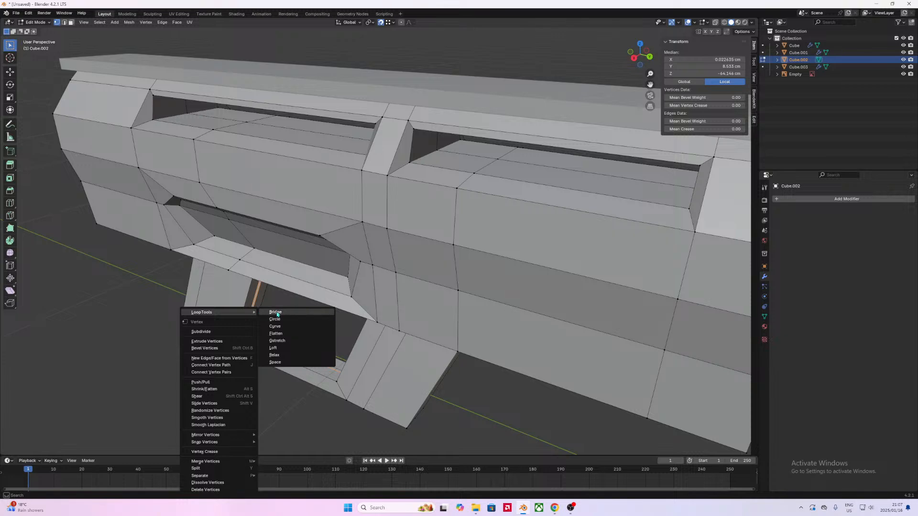
{"action": "left_click", "coordinate": [276, 313]}
{"action": "middle_click_drag", "start_coordinate": [253, 376], "coordinate": [309, 387]}
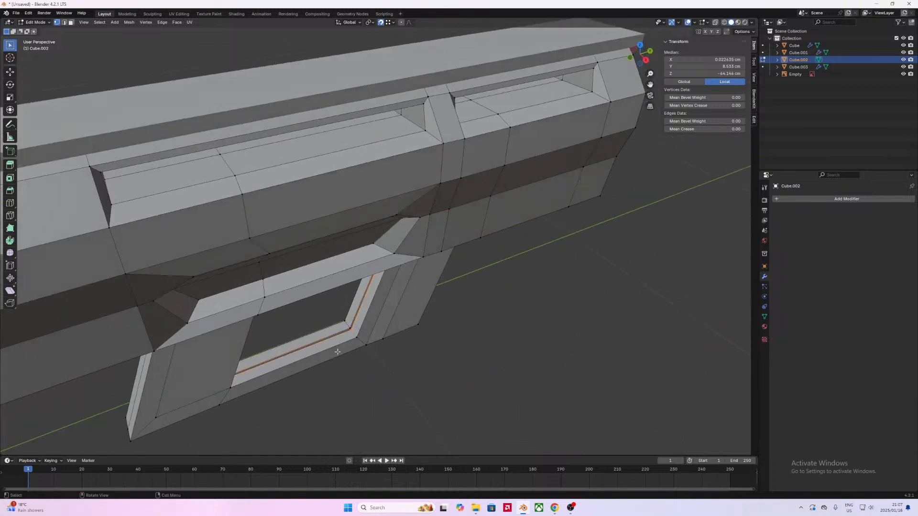
{"action": "middle_click_drag", "start_coordinate": [336, 343], "coordinate": [312, 354]}
{"action": "right_click", "coordinate": [298, 330]}
{"action": "mouse_move", "coordinate": [286, 312]}
{"action": "left_click", "coordinate": [345, 316]}
{"action": "key", "text": "Tab"}
{"action": "middle_click_drag", "start_coordinate": [376, 374], "coordinate": [374, 351]}
{"action": "scroll", "coordinate": [375, 371], "scroll_direction": "up", "scroll_amount": 4}
{"action": "scroll", "coordinate": [371, 370], "scroll_direction": "down", "scroll_amount": 10}
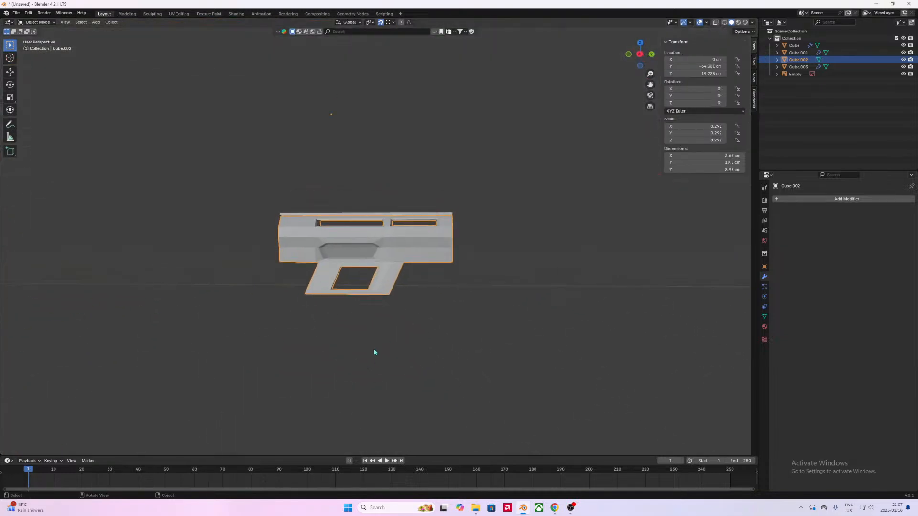
{"action": "scroll", "coordinate": [378, 347], "scroll_direction": "up", "scroll_amount": 2}
Step: Add a Subdivision Surface modifier to the duplicated receiver with the viewport level set to 3
{"action": "left_click", "coordinate": [785, 201]}
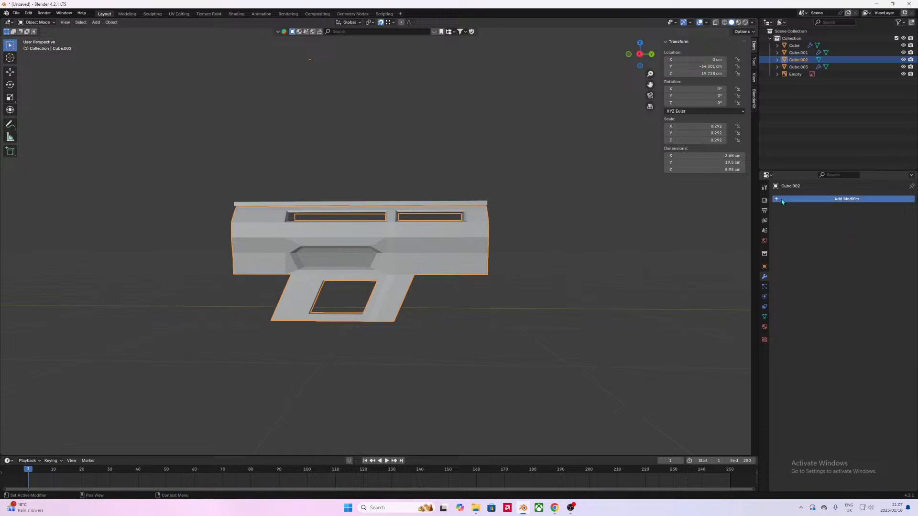
{"action": "left_click", "coordinate": [783, 202]}
{"action": "key", "text": "space"}
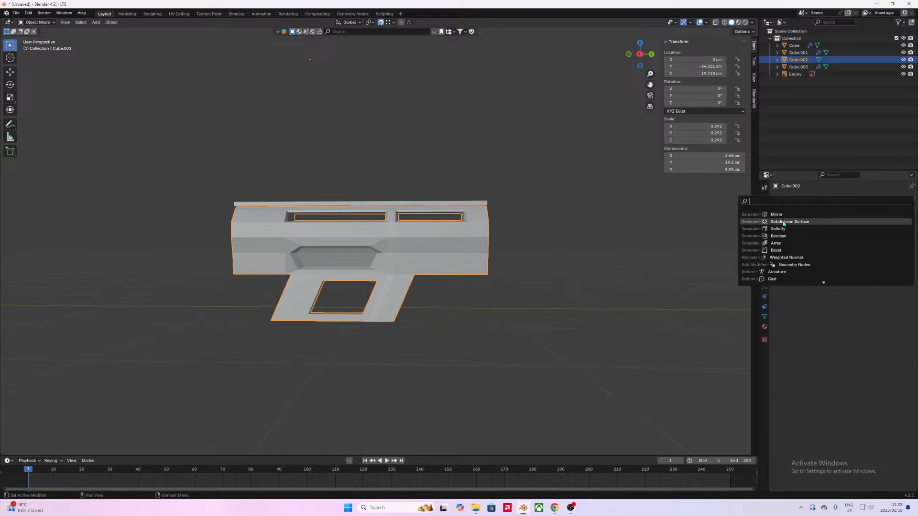
{"action": "left_click", "coordinate": [783, 221]}
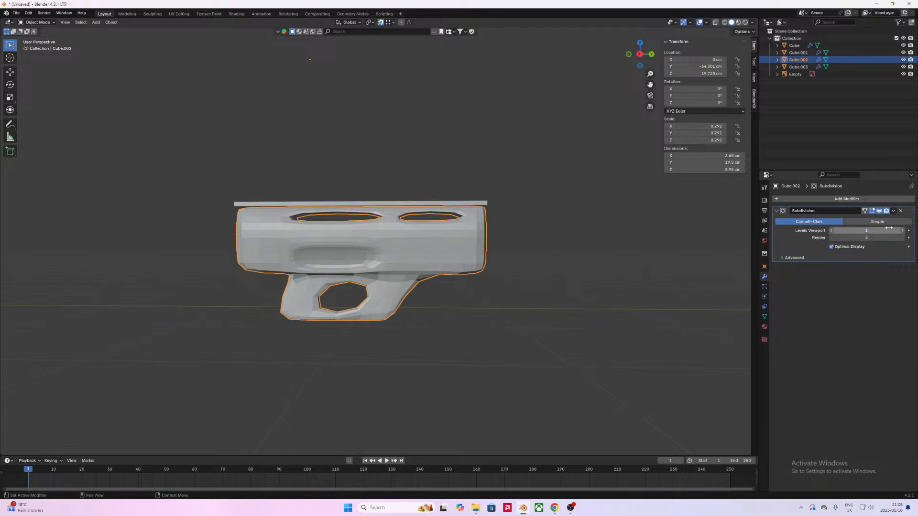
{"action": "left_click", "coordinate": [903, 231]}
{"action": "left_click", "coordinate": [903, 231]}
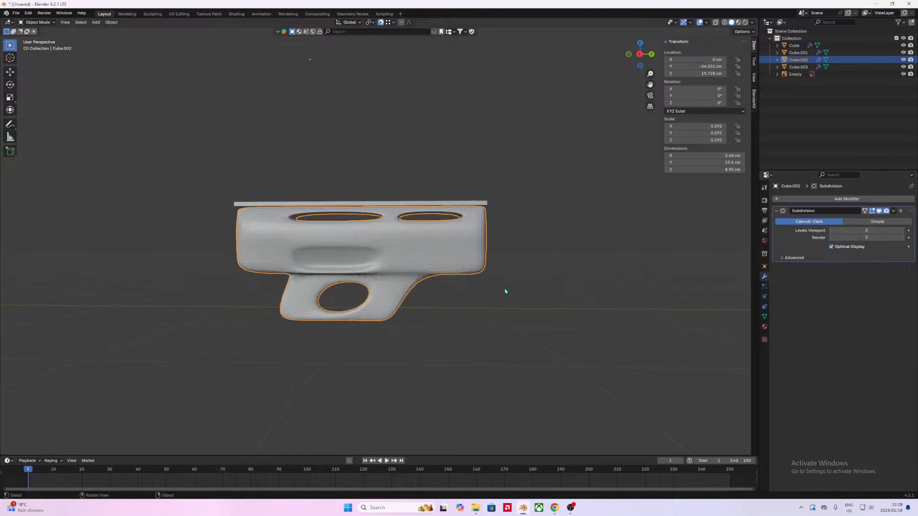
Step: Enter Edit Mode on the duplicated receiver and frame its side with the slots and recess up close
{"action": "scroll", "coordinate": [442, 295], "scroll_direction": "up", "scroll_amount": 2}
{"action": "key", "text": "Tab"}
{"action": "scroll", "coordinate": [391, 299], "scroll_direction": "up", "scroll_amount": 2}
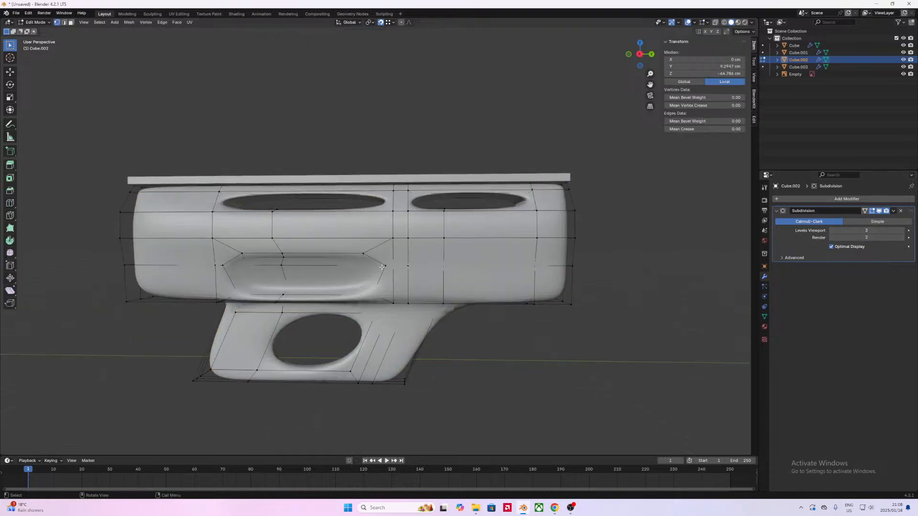
{"action": "middle_click_drag", "start_coordinate": [391, 298], "coordinate": [391, 308]}
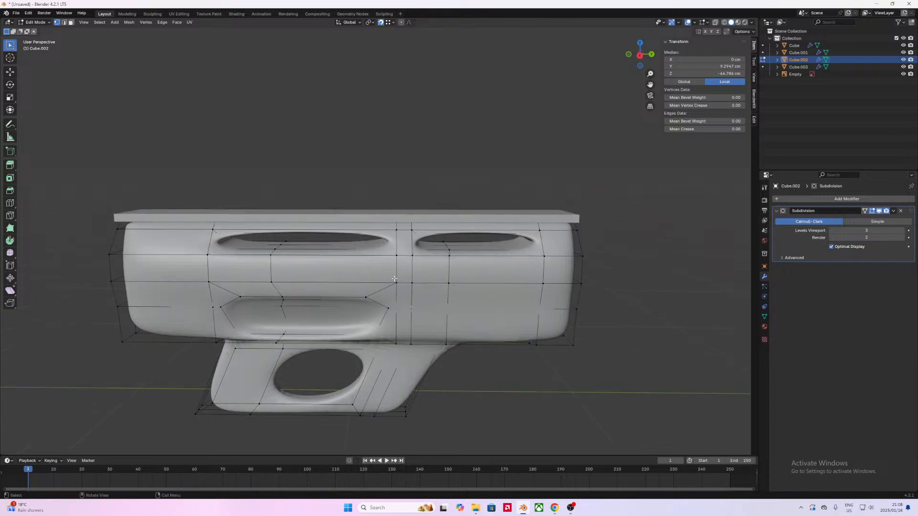
Step: Try a vertical loop cut through the longer upper slot and the side recess, then undo it
{"action": "key", "text": "ctrl+r"}
{"action": "left_click", "coordinate": [357, 270]}
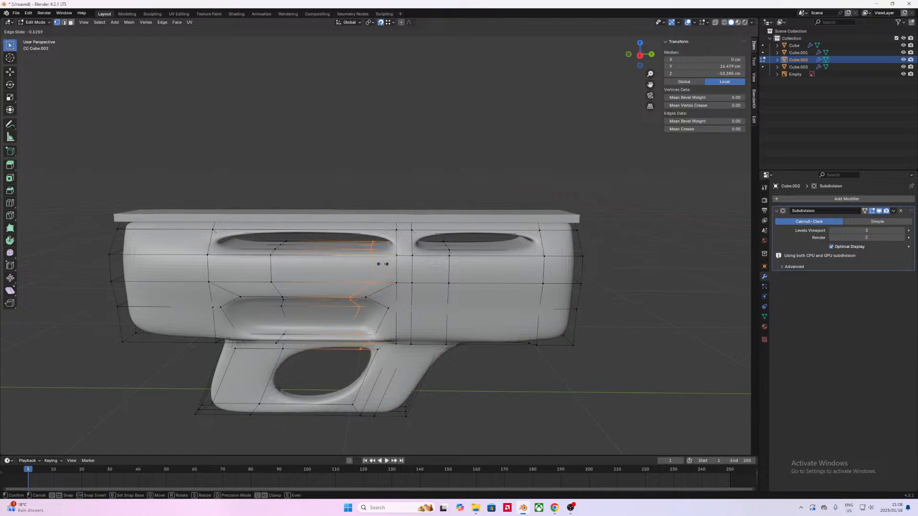
{"action": "right_click", "coordinate": [381, 269]}
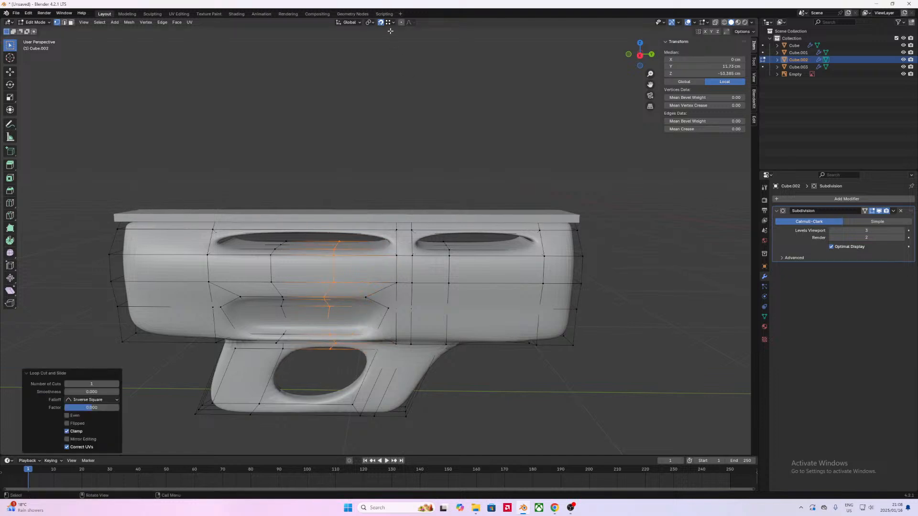
{"action": "key", "text": "g"}
{"action": "key", "text": "g"}
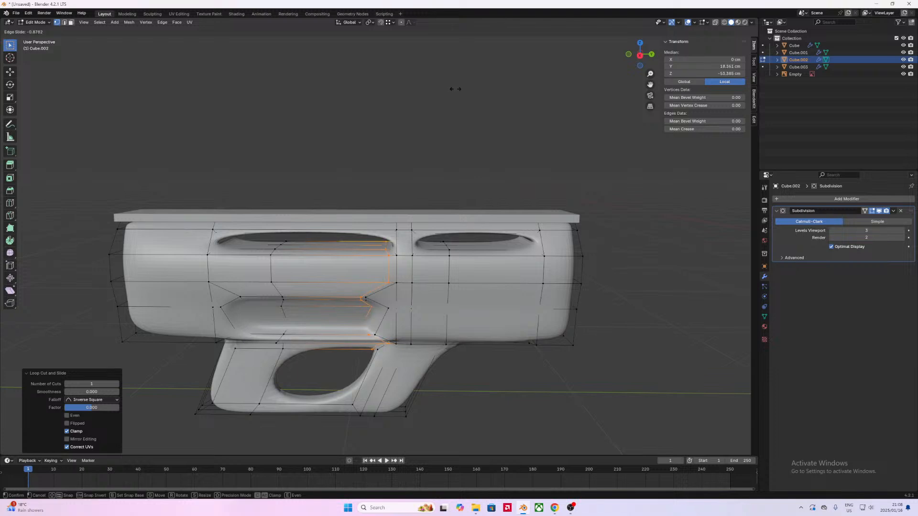
{"action": "key", "text": "Escape"}
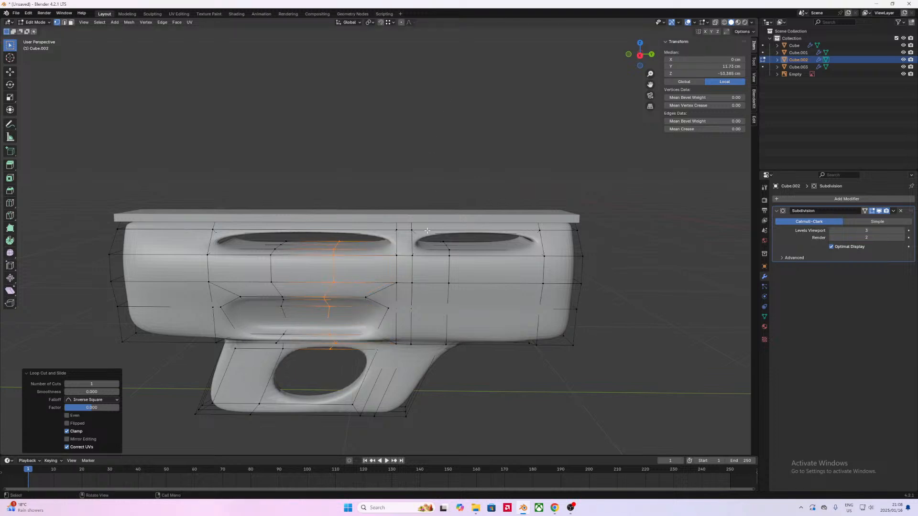
{"action": "key", "text": "ctrl+z"}
Step: Add a horizontal loop cut around the receiver body below the upper slots and slide it up close to their lower edge
{"action": "key", "text": "ctrl+r"}
{"action": "left_click", "coordinate": [396, 268]}
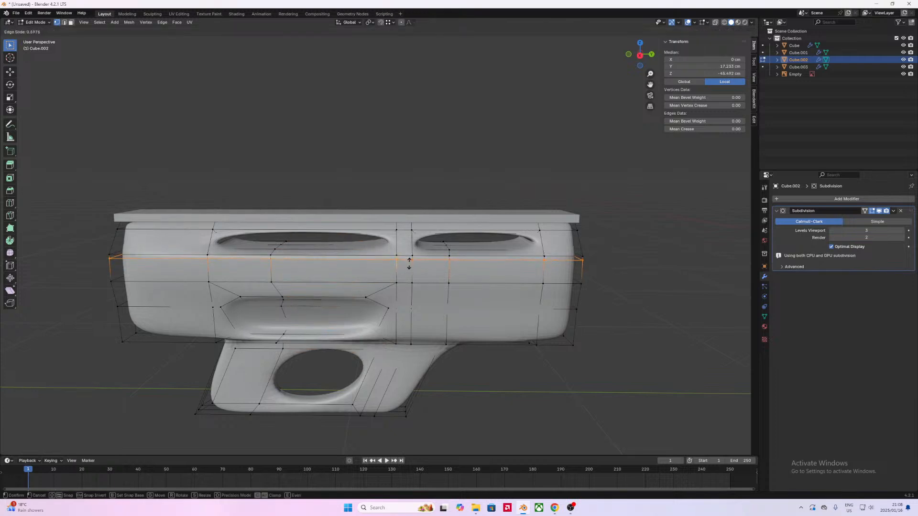
{"action": "left_click", "coordinate": [408, 262]}
{"action": "middle_click_drag", "start_coordinate": [409, 262], "coordinate": [416, 297]}
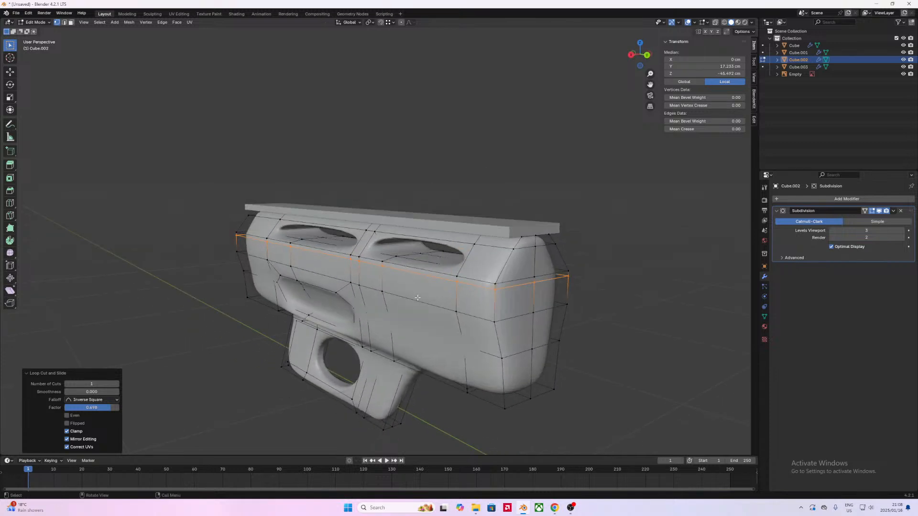
{"action": "key", "text": "g"}
{"action": "key", "text": "g"}
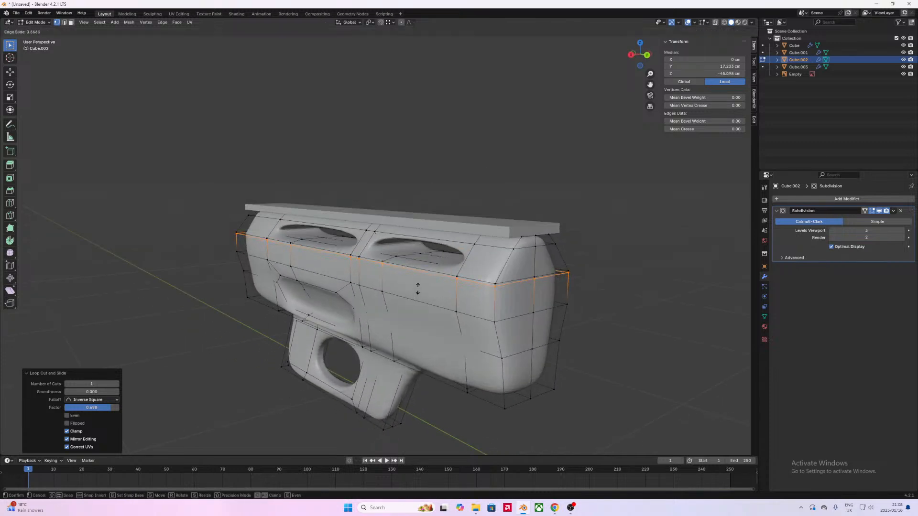
{"action": "left_click", "coordinate": [417, 289]}
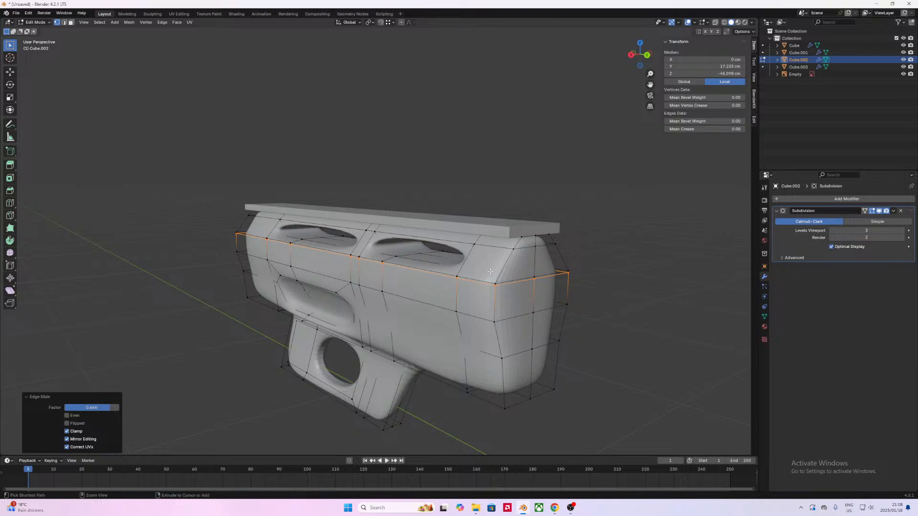
Step: Add two loop cuts around the end block beside the shorter slot, one near its lower edge and one near its upper edge
{"action": "key", "text": "g"}
{"action": "key", "text": "g"}
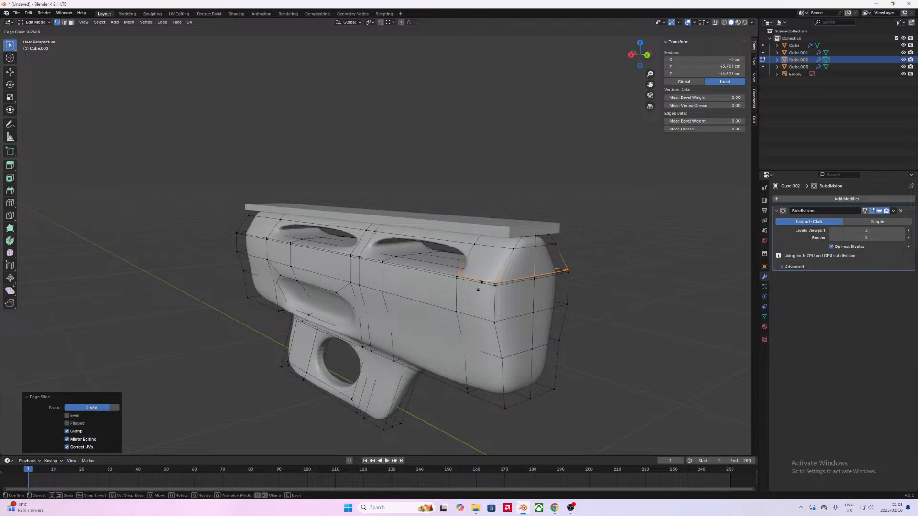
{"action": "left_click", "coordinate": [480, 282]}
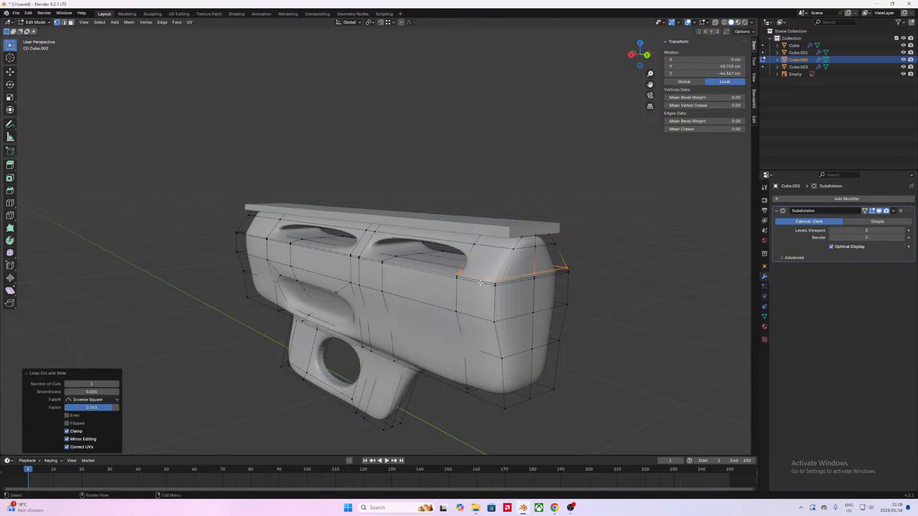
{"action": "key", "text": "g"}
{"action": "key", "text": "g"}
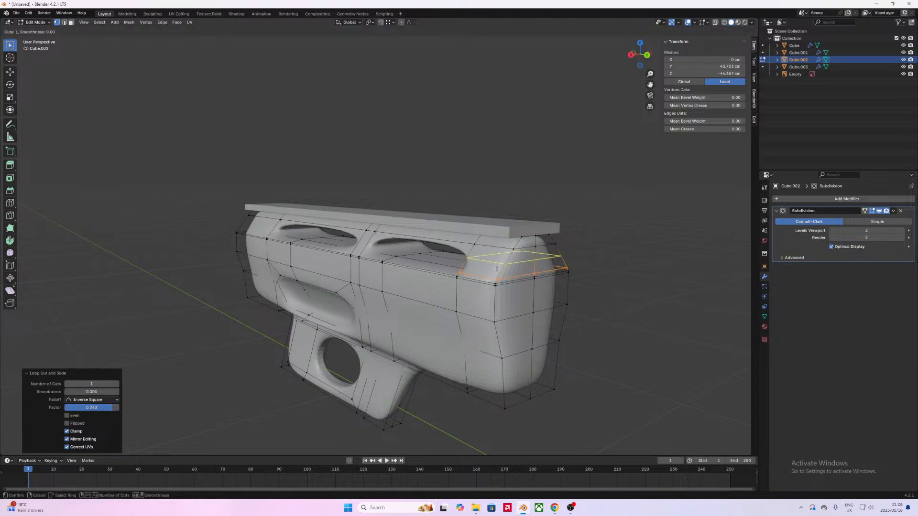
{"action": "left_click", "coordinate": [499, 265]}
Step: Add two loop cuts around the pillar between the upper slots, one near its upper end and one near its lower end
{"action": "middle_click_drag", "start_coordinate": [392, 252], "coordinate": [335, 263]}
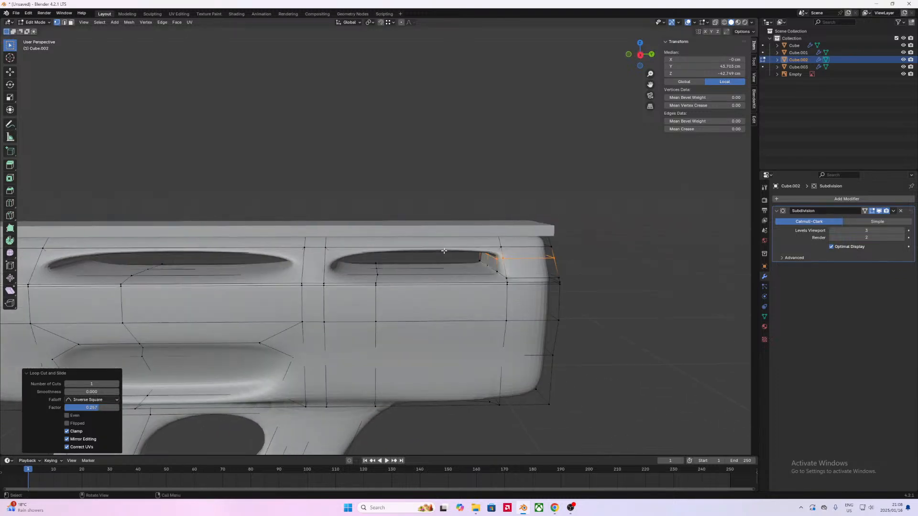
{"action": "key", "text": "ctrl+r"}
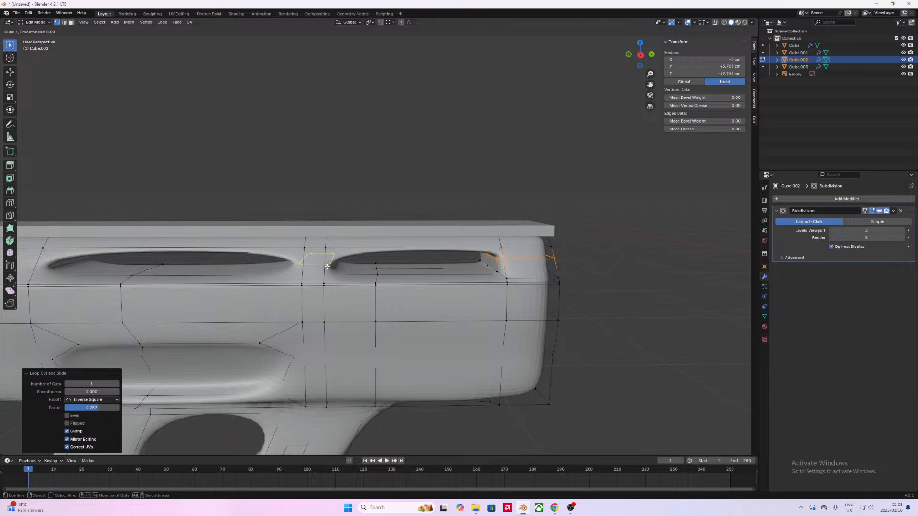
{"action": "left_click", "coordinate": [327, 267]}
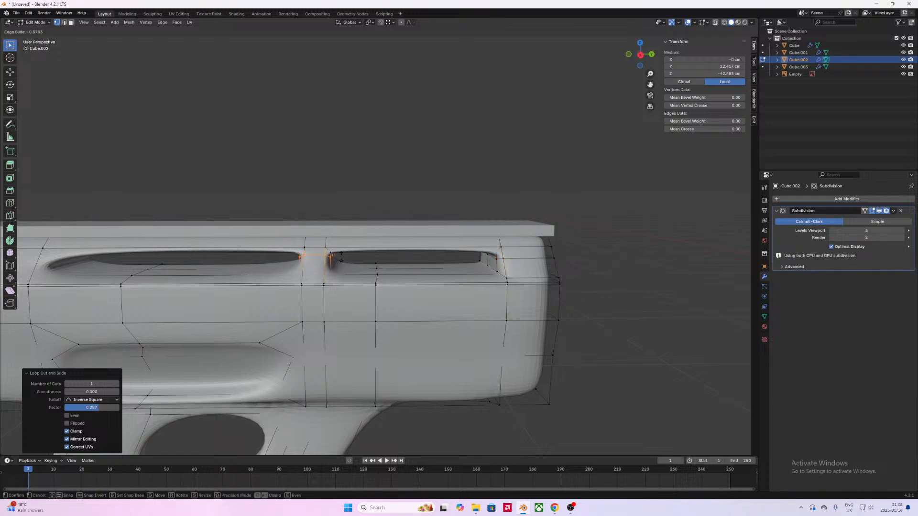
{"action": "left_click", "coordinate": [341, 258]}
{"action": "key", "text": "ctrl+r"}
{"action": "left_click", "coordinate": [303, 268]}
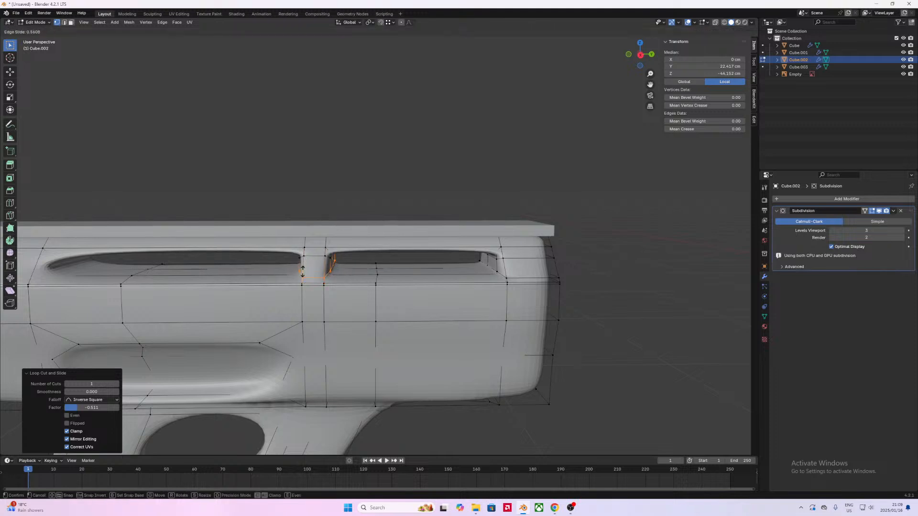
{"action": "left_click", "coordinate": [303, 269]}
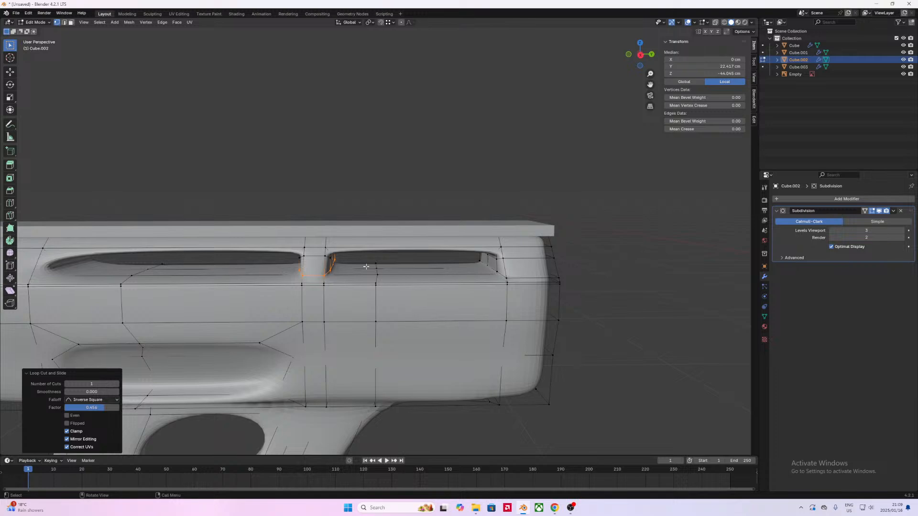
Step: Add two loop cuts around the end block beside the longer slot, one near the slot's upper edge and one toward its lower edge
{"action": "middle_click_drag", "start_coordinate": [326, 286], "coordinate": [227, 276]}
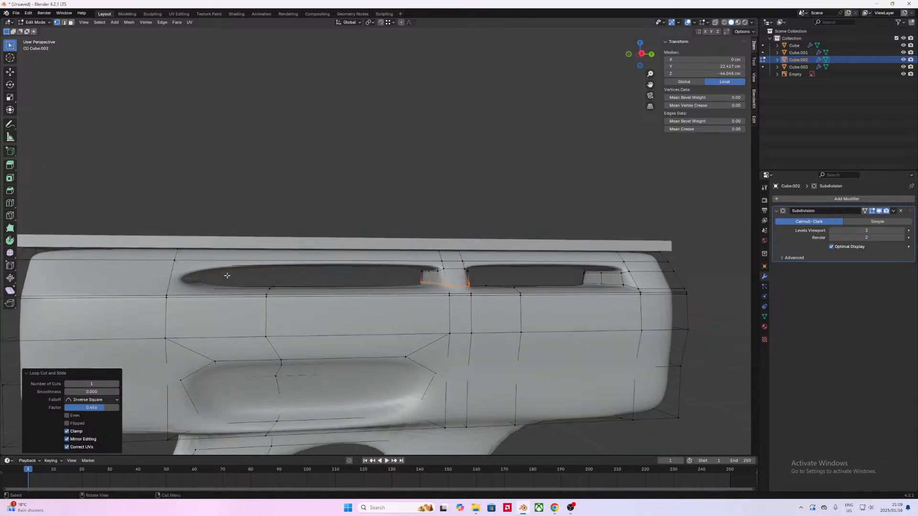
{"action": "key", "text": "ctrl+r"}
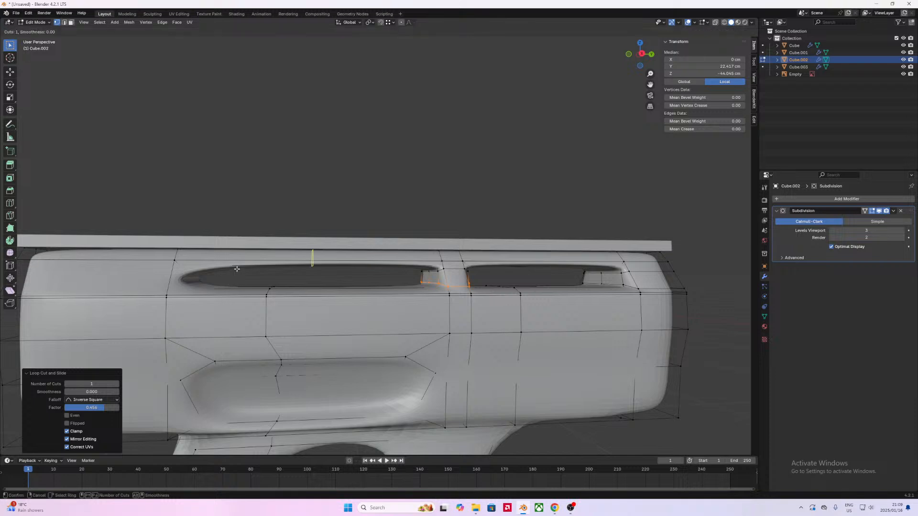
{"action": "left_click", "coordinate": [174, 280]}
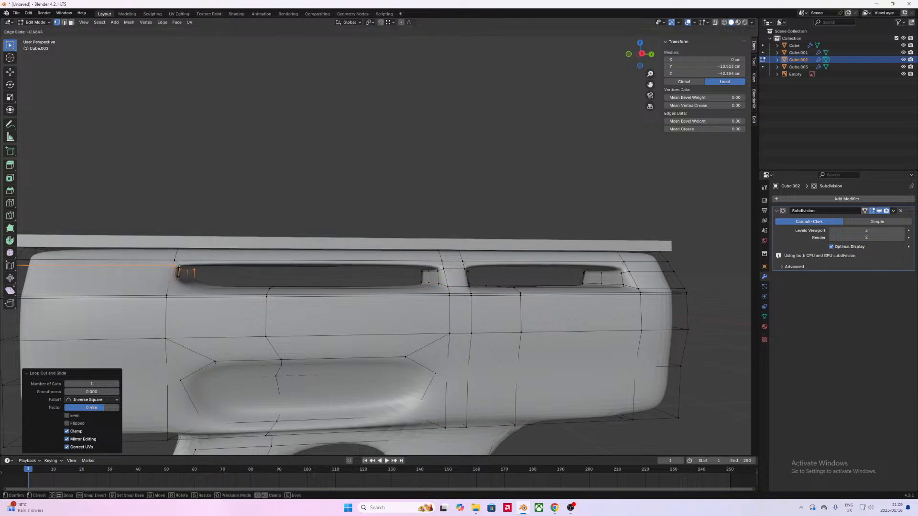
{"action": "left_click", "coordinate": [213, 273]}
{"action": "key", "text": "g"}
{"action": "key", "text": "g"}
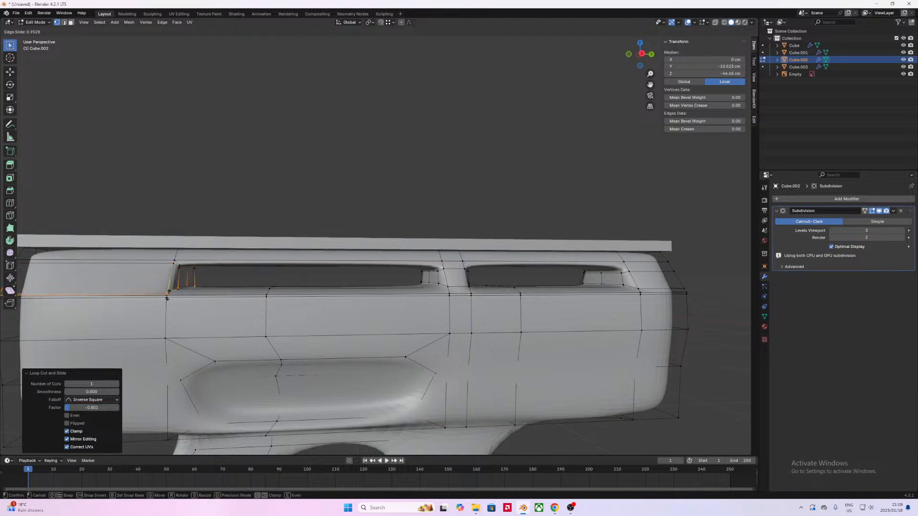
{"action": "left_click", "coordinate": [164, 286]}
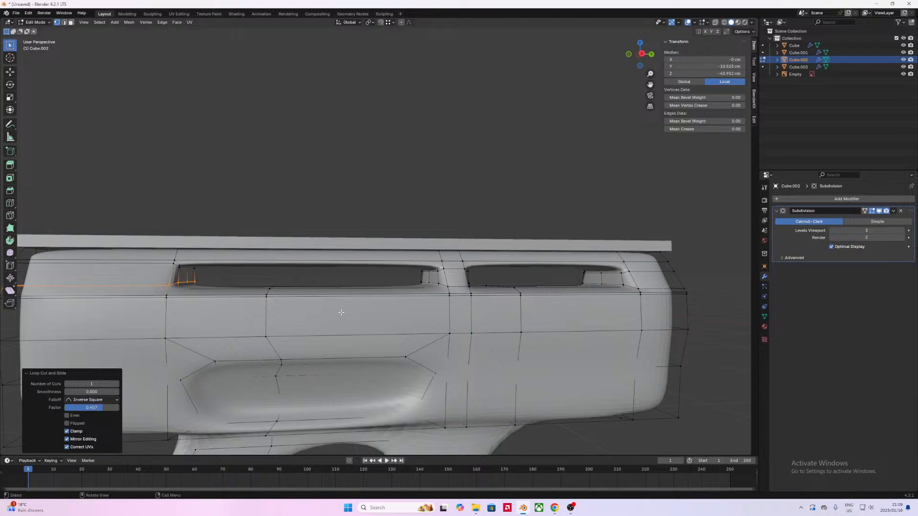
Step: Return to Object Mode, compare viewport subdivision levels 4 and 3, and inspect the slots and side recess at level 3
{"action": "key", "text": "Tab"}
{"action": "scroll", "coordinate": [342, 313], "scroll_direction": "down", "scroll_amount": 4}
{"action": "scroll", "coordinate": [336, 317], "scroll_direction": "down", "scroll_amount": 3}
{"action": "middle_click_drag", "start_coordinate": [526, 348], "coordinate": [437, 318]}
{"action": "scroll", "coordinate": [438, 331], "scroll_direction": "up", "scroll_amount": 5}
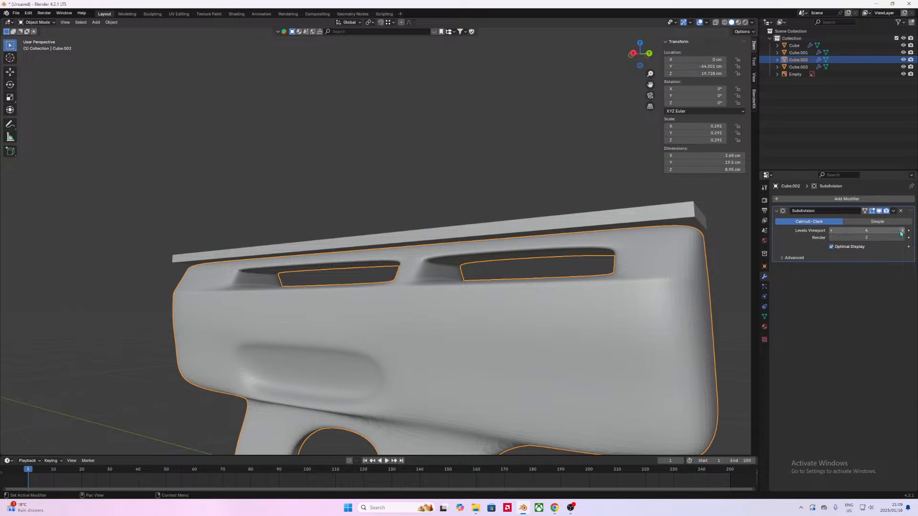
{"action": "left_click", "coordinate": [830, 231]}
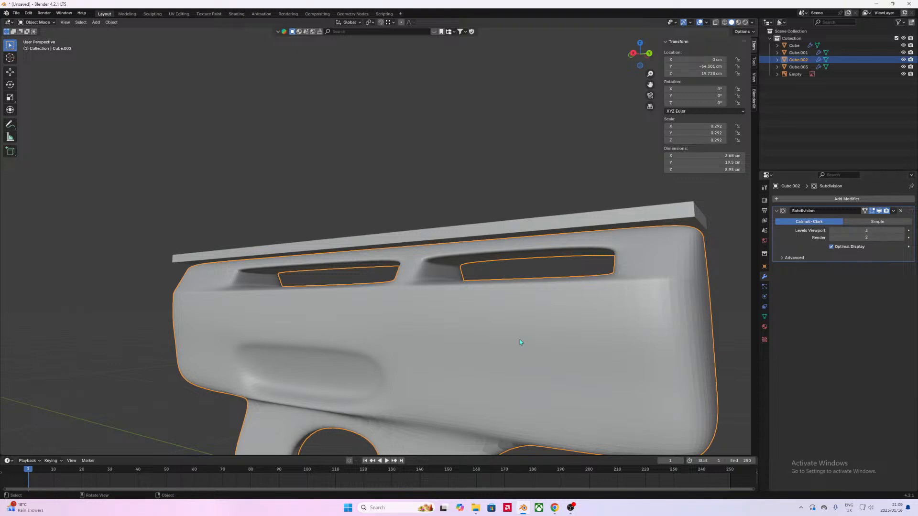
{"action": "middle_click_drag", "start_coordinate": [512, 338], "coordinate": [495, 357]}
{"action": "right_click", "coordinate": [367, 358]}
{"action": "left_click", "coordinate": [367, 358]}
{"action": "middle_click_drag", "start_coordinate": [367, 358], "coordinate": [391, 347]}
Step: In Edit Mode, add a loop cut around the outside of the side recess and slide it tight against the rim
{"action": "key", "text": "Tab"}
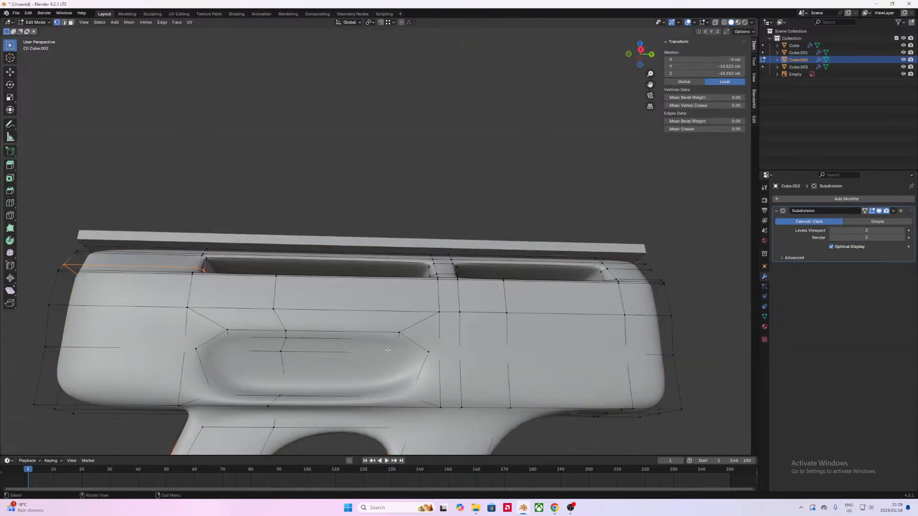
{"action": "left_click", "coordinate": [417, 331], "text": "alt"}
{"action": "key", "text": "g"}
{"action": "key", "text": "g"}
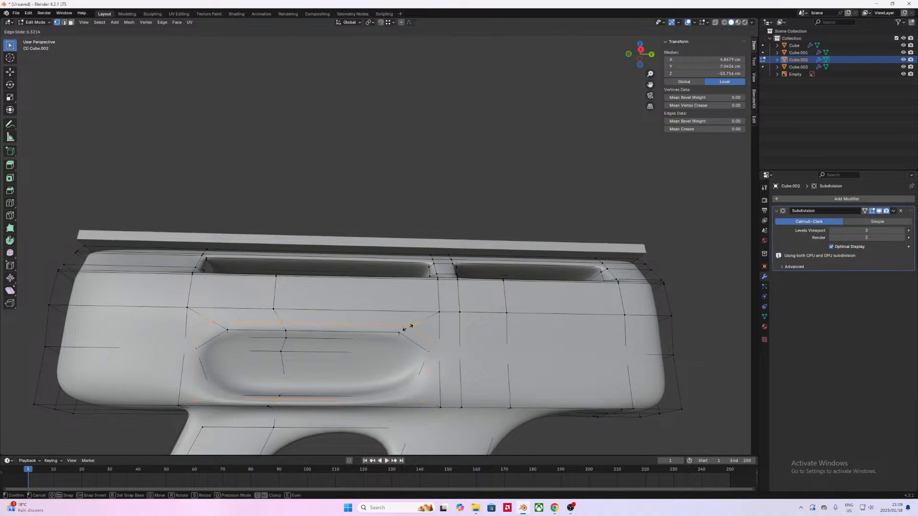
{"action": "key", "text": "e"}
{"action": "key", "text": "e"}
{"action": "key", "text": "e"}
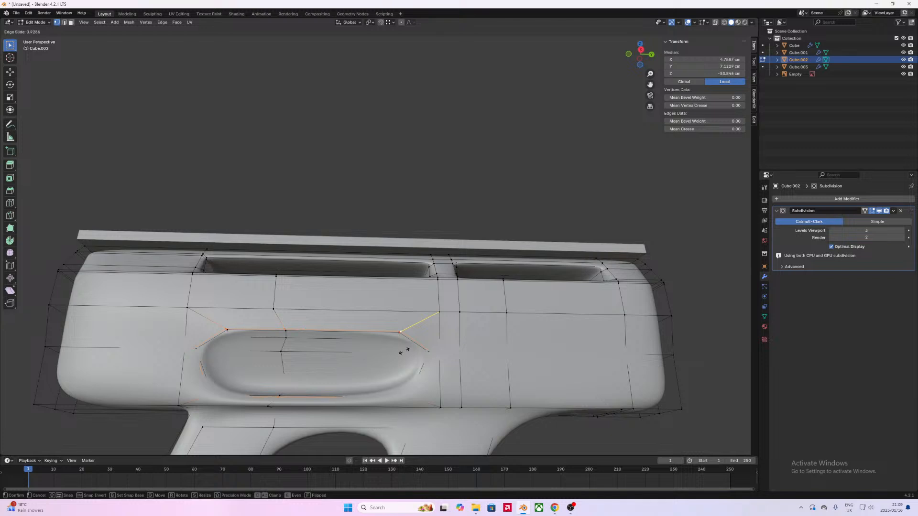
{"action": "left_click", "coordinate": [404, 351]}
Step: Add a loop cut just inside the side recess rim with a slide factor of about 0.18
{"action": "key", "text": "ctrl+r"}
{"action": "left_click", "coordinate": [398, 338]}
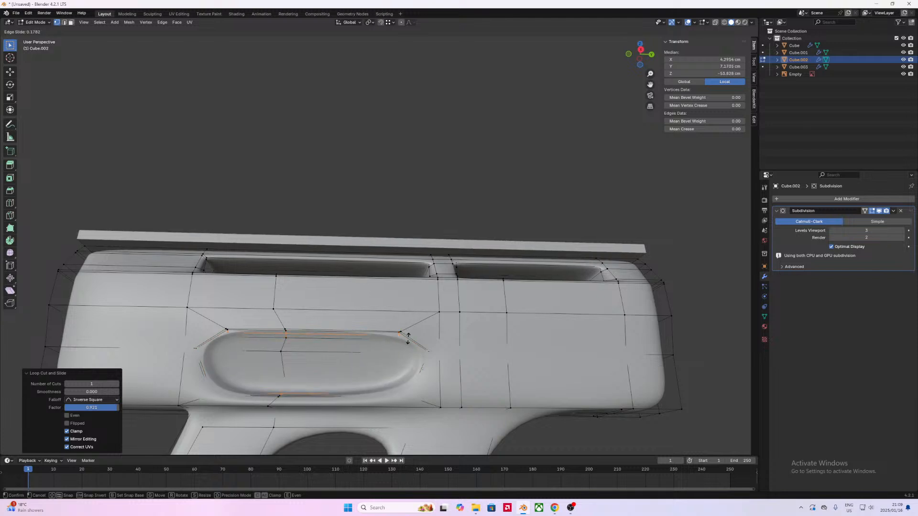
{"action": "left_click", "coordinate": [408, 339]}
Step: Add two lengthwise loop cuts around the body through the side recess, one tight to its upper edge and one near its lower edge
{"action": "middle_click_drag", "start_coordinate": [408, 339], "coordinate": [242, 362]}
{"action": "key", "text": "ctrl+r"}
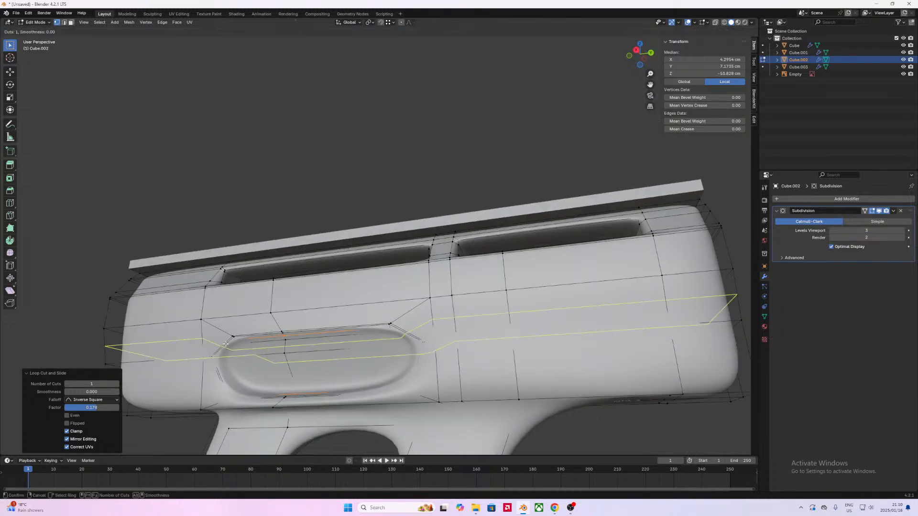
{"action": "left_click", "coordinate": [230, 347]}
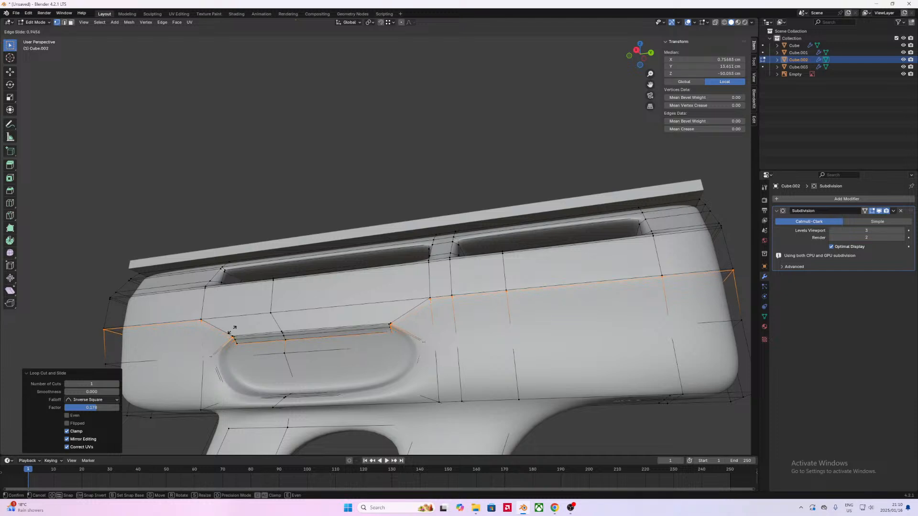
{"action": "left_click", "coordinate": [234, 333]}
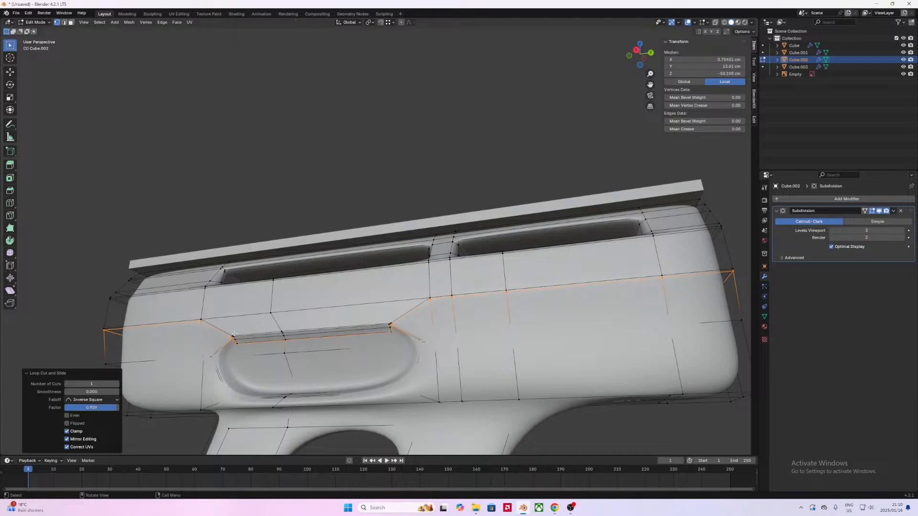
{"action": "key", "text": "ctrl+r"}
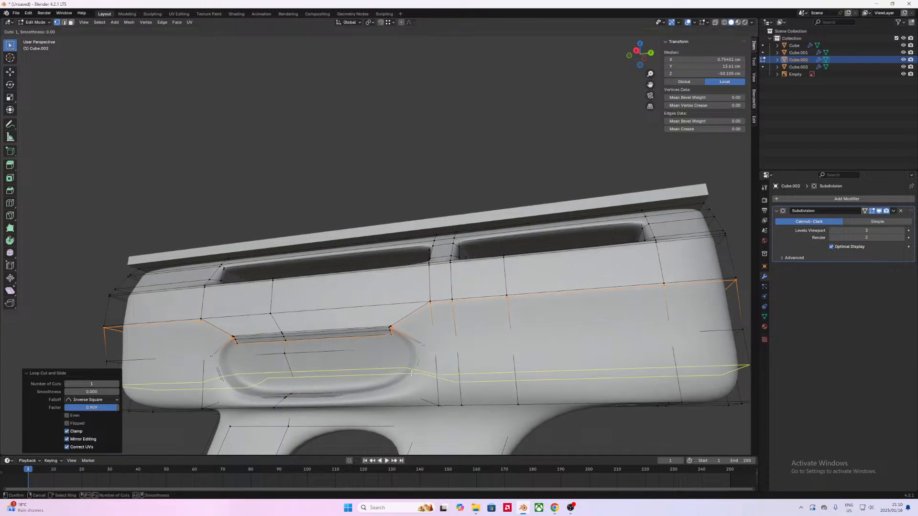
{"action": "left_click", "coordinate": [414, 375]}
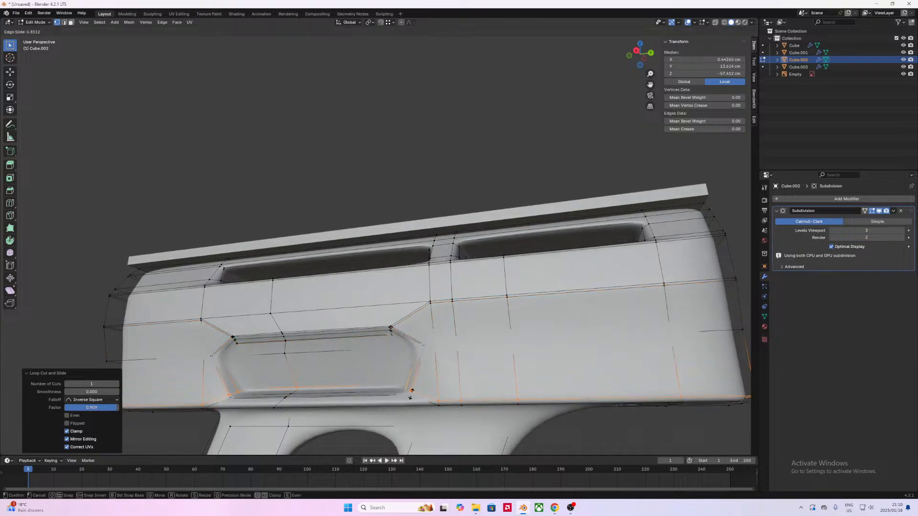
{"action": "left_click", "coordinate": [412, 395]}
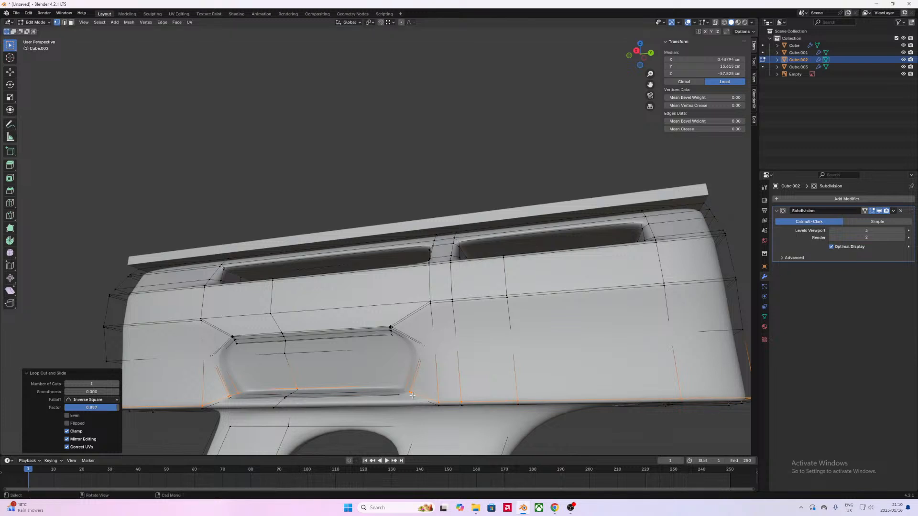
Step: Add two lengthwise loop cuts tight below and above the line through the side recess's end corners, with slide factors of about -0.96 and -0.94
{"action": "key", "text": "ctrl+r"}
{"action": "left_click", "coordinate": [431, 382]}
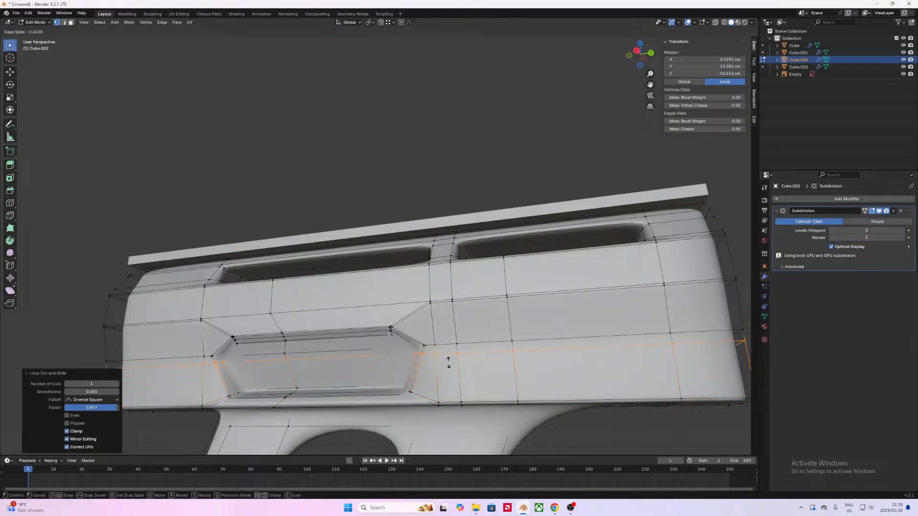
{"action": "left_click", "coordinate": [428, 327]}
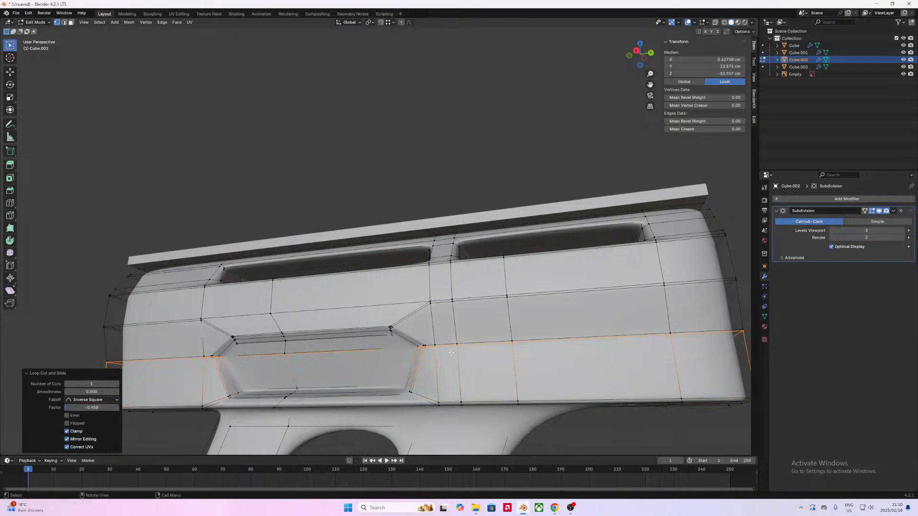
{"action": "key", "text": "ctrl+r"}
{"action": "left_click", "coordinate": [428, 328]}
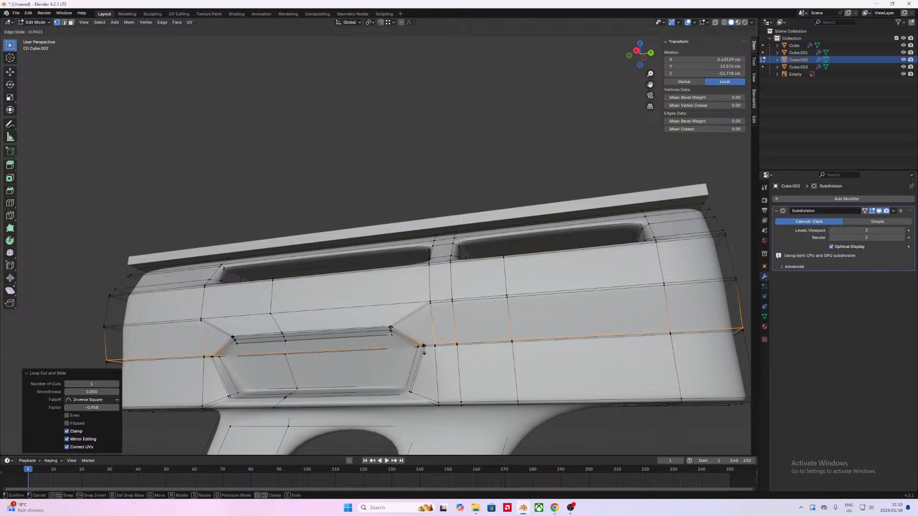
{"action": "left_click", "coordinate": [423, 352]}
Step: Add a loop cut around the side recess between its rim loops and check the smoothed shape in Object Mode
{"action": "middle_click_drag", "start_coordinate": [423, 353], "coordinate": [310, 361]}
{"action": "key", "text": "ctrl+r"}
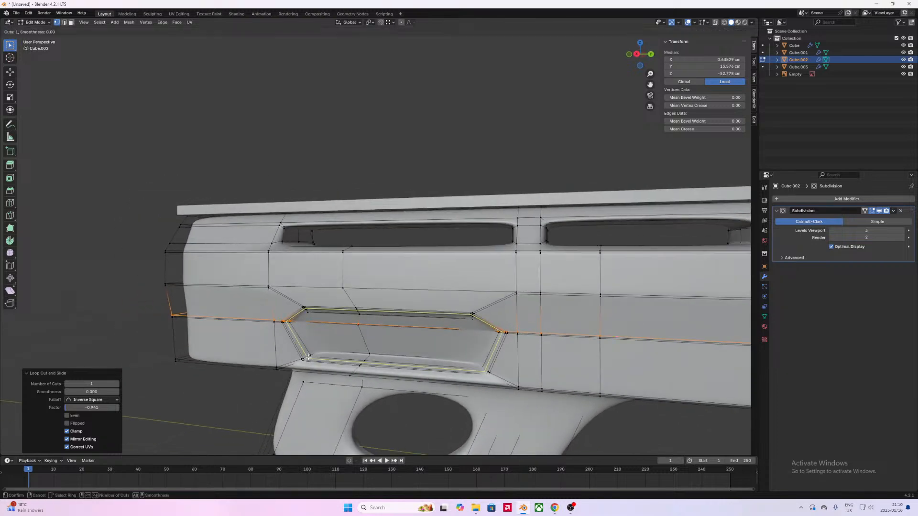
{"action": "left_click", "coordinate": [310, 353]}
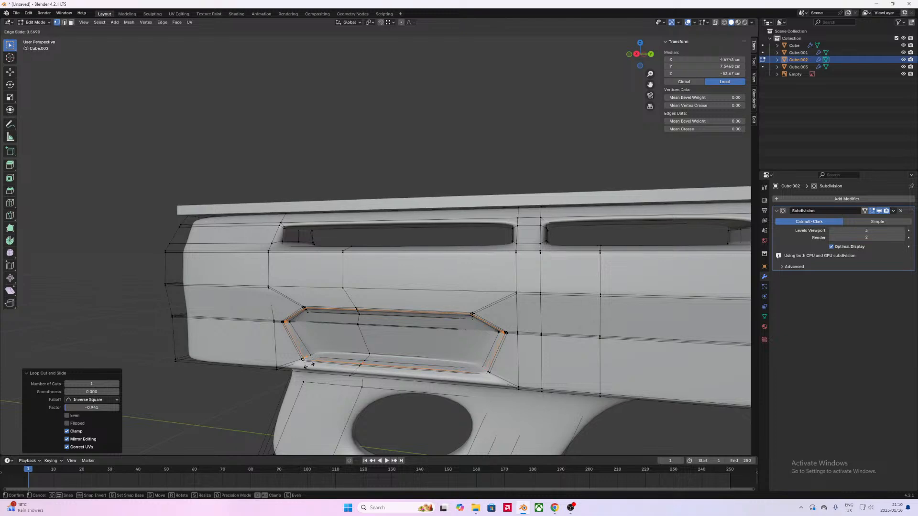
{"action": "left_click", "coordinate": [310, 365]}
{"action": "middle_click_drag", "start_coordinate": [310, 365], "coordinate": [345, 375]}
{"action": "key", "text": "Tab"}
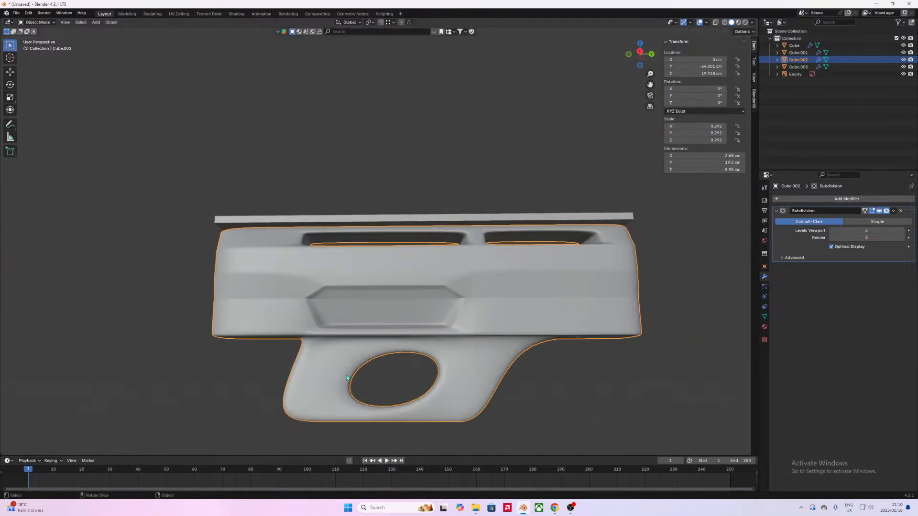
{"action": "scroll", "coordinate": [345, 374], "scroll_direction": "down", "scroll_amount": 4}
{"action": "scroll", "coordinate": [347, 378], "scroll_direction": "up", "scroll_amount": 4}
Step: In Edit Mode, add two vertical loop cuts through the side recess, one tight to each end, with slide factors of about 0.955 and -0.929
{"action": "key", "text": "Tab"}
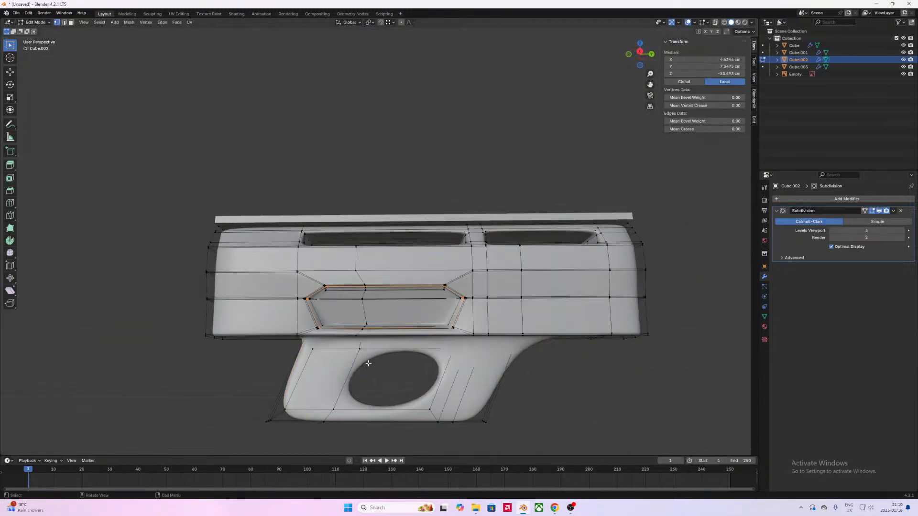
{"action": "scroll", "coordinate": [381, 340], "scroll_direction": "up", "scroll_amount": 1}
{"action": "middle_click_drag", "start_coordinate": [381, 339], "coordinate": [382, 353]}
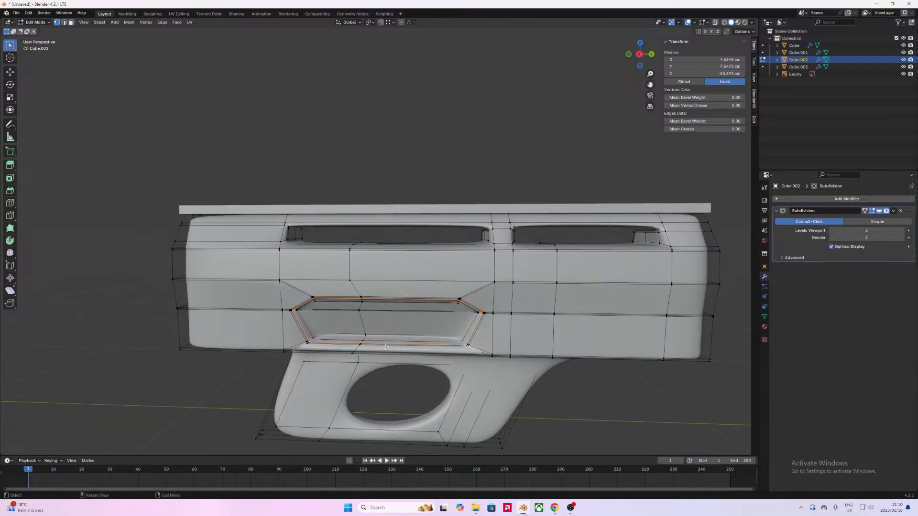
{"action": "key", "text": "ctrl+r"}
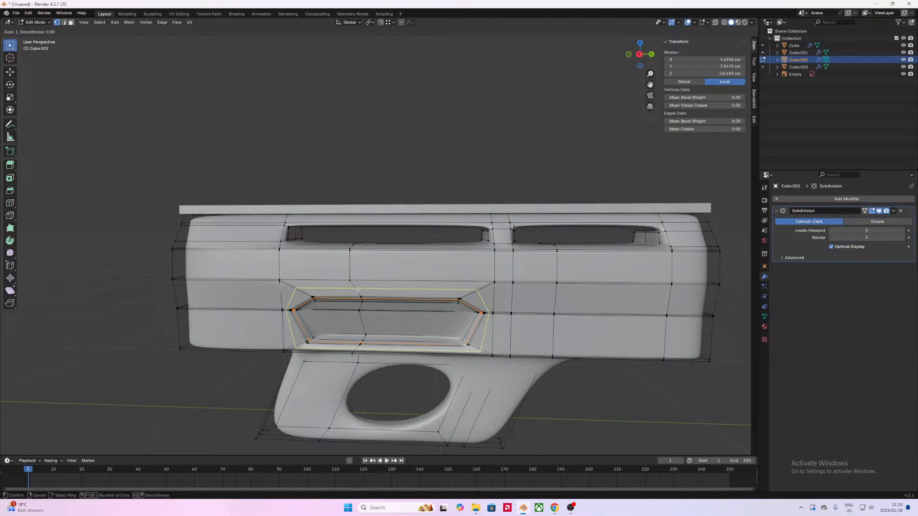
{"action": "left_click", "coordinate": [396, 280]}
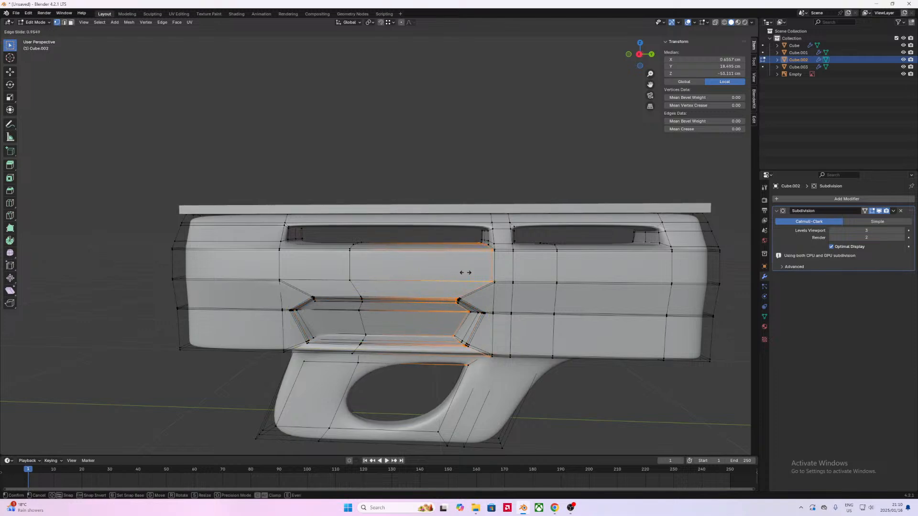
{"action": "left_click", "coordinate": [465, 272]}
{"action": "key", "text": "ctrl+r"}
{"action": "left_click", "coordinate": [326, 262]}
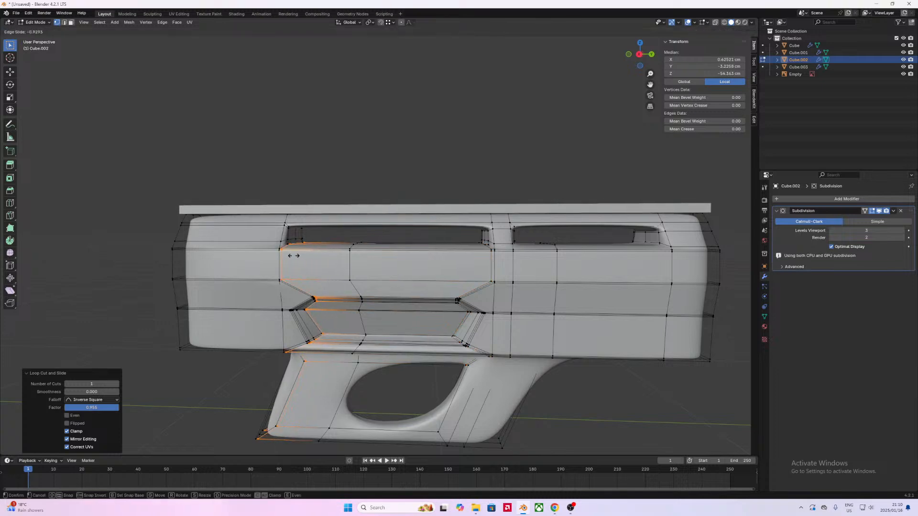
{"action": "left_click", "coordinate": [293, 255]}
Step: In the right orthographic view with X-ray on, slide the edge at the trigger guard opening's upper corner toward the opening's middle by a factor of about -0.6
{"action": "middle_click_drag", "start_coordinate": [293, 256], "coordinate": [468, 383]}
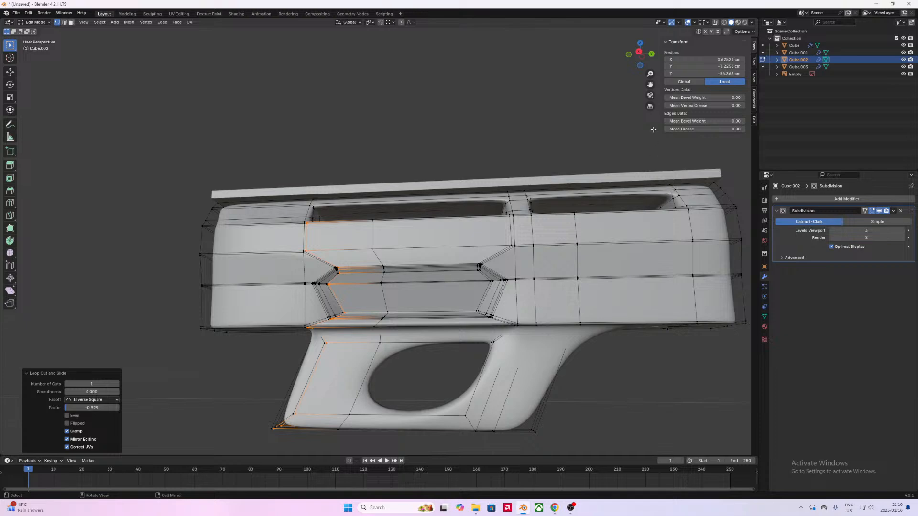
{"action": "left_click", "coordinate": [639, 51]}
{"action": "left_click", "coordinate": [715, 22]}
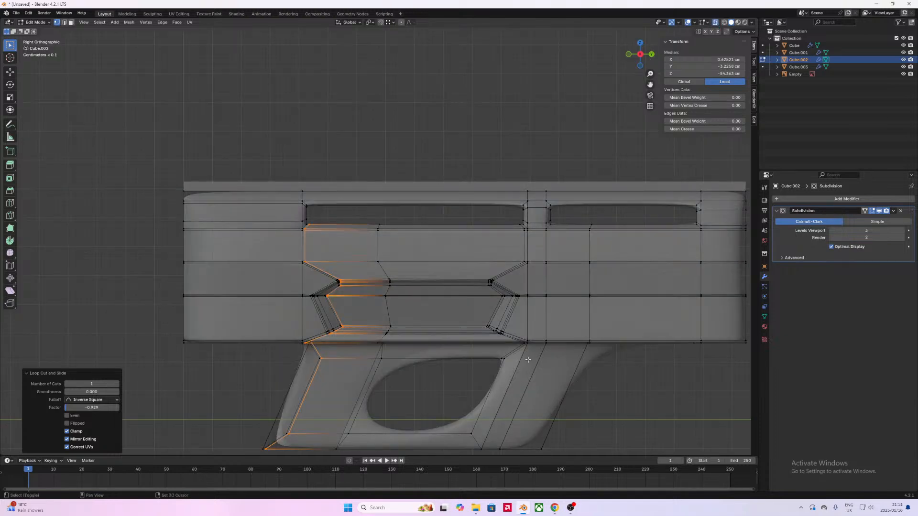
{"action": "scroll", "coordinate": [526, 363], "scroll_direction": "up", "scroll_amount": 3}
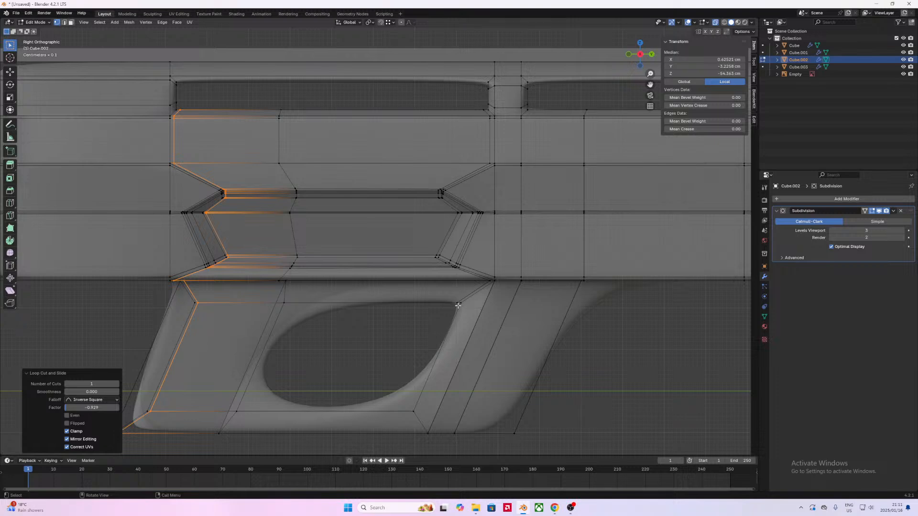
{"action": "left_click", "coordinate": [451, 307]}
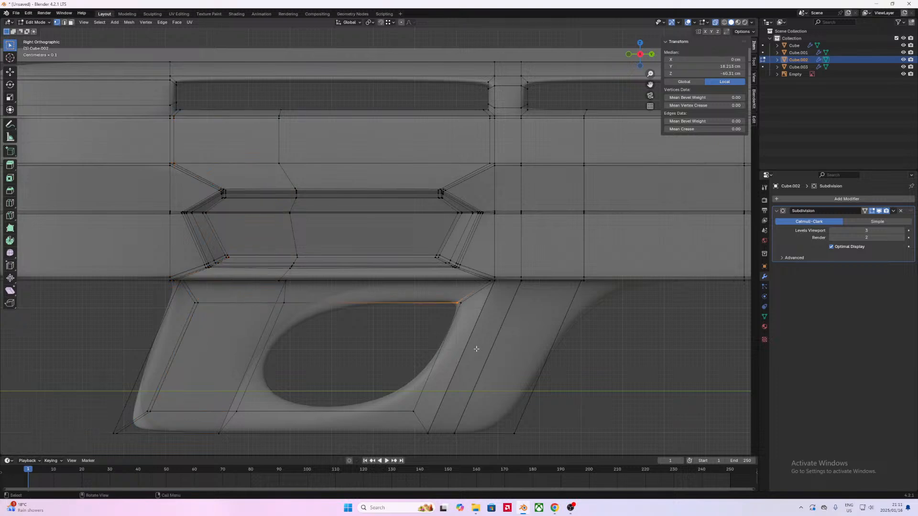
{"action": "key", "text": "g"}
{"action": "key", "text": "g"}
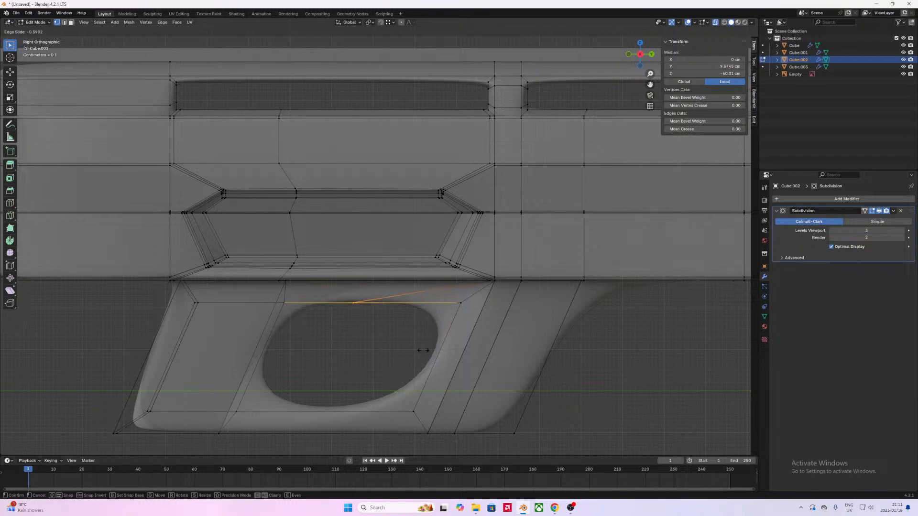
{"action": "left_click", "coordinate": [423, 351]}
Step: Add two loop cuts running along the body and trigger guard, one near each side face, with slide factors of about -0.68 and -0.82
{"action": "middle_click_drag", "start_coordinate": [416, 352], "coordinate": [374, 354]}
{"action": "mouse_move", "coordinate": [370, 336]}
{"action": "middle_mouse_down"}
{"action": "mouse_move", "coordinate": [364, 348]}
{"action": "mouse_move", "coordinate": [360, 336]}
{"action": "middle_mouse_up"}
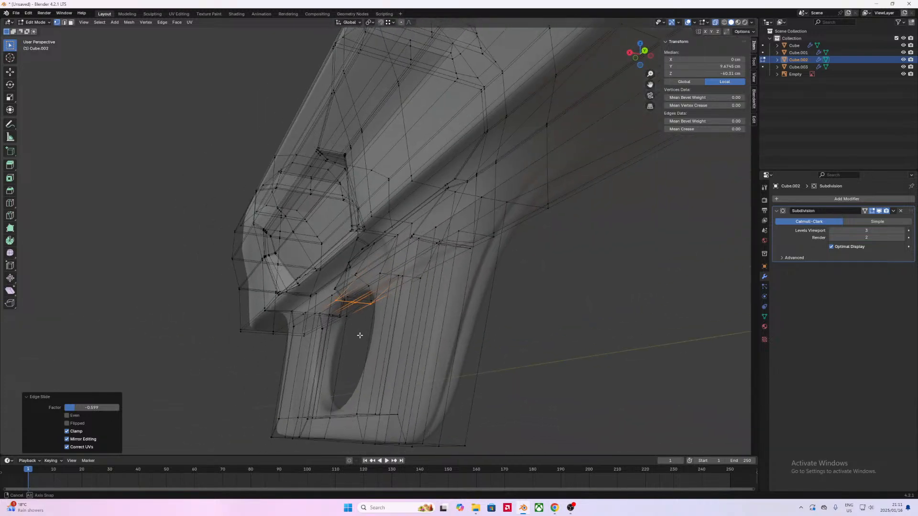
{"action": "middle_click_drag", "start_coordinate": [422, 444], "coordinate": [402, 405]}
{"action": "left_click", "coordinate": [411, 377], "text": "alt"}
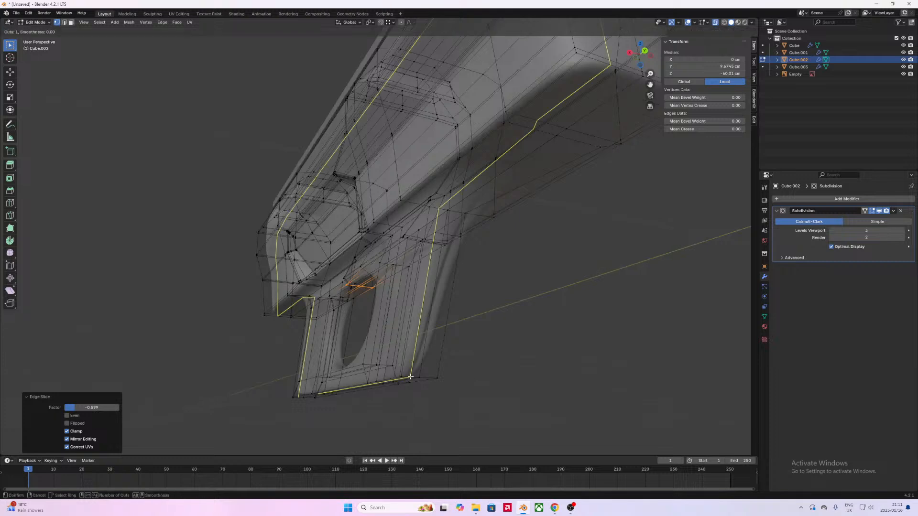
{"action": "key", "text": "g"}
{"action": "key", "text": "g"}
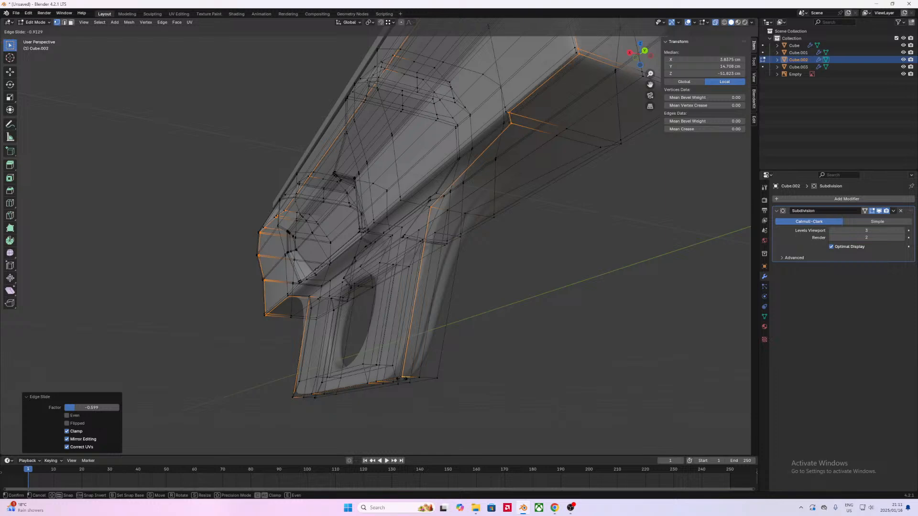
{"action": "left_click", "coordinate": [406, 379]}
{"action": "middle_click_drag", "start_coordinate": [439, 384], "coordinate": [412, 401]}
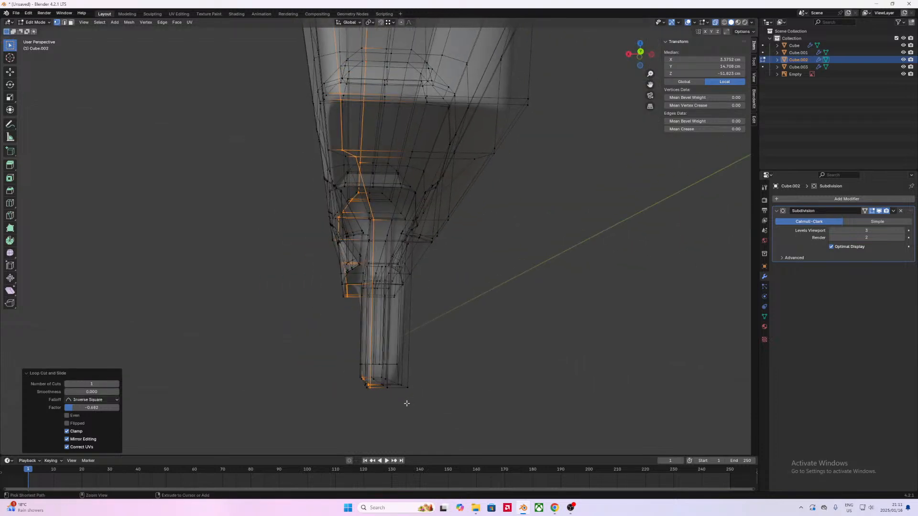
{"action": "key", "text": "ctrl+r"}
{"action": "left_click", "coordinate": [401, 388]}
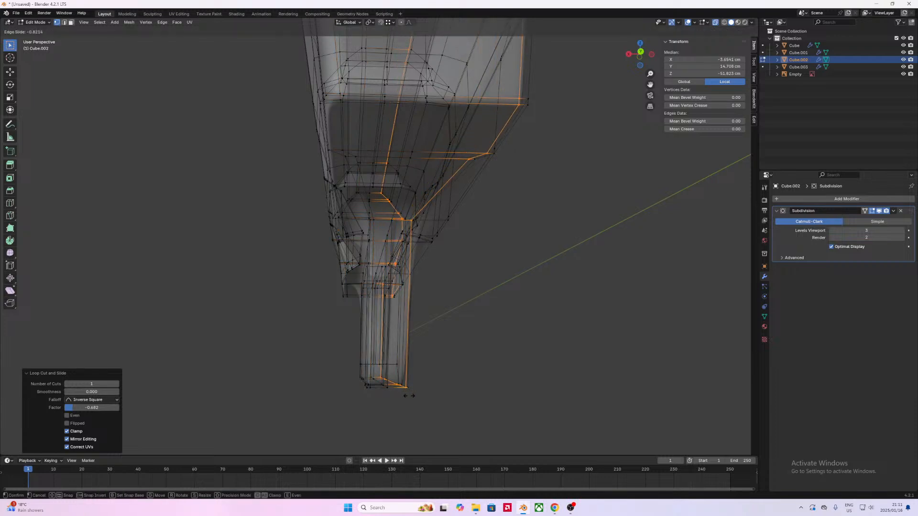
{"action": "left_click", "coordinate": [410, 396]}
Step: Return to Object Mode, turn off X-ray, and inspect the smoothed trigger guard, side recess and slots
{"action": "middle_click_drag", "start_coordinate": [278, 371], "coordinate": [363, 365]}
{"action": "key", "text": "Tab"}
{"action": "scroll", "coordinate": [357, 377], "scroll_direction": "up", "scroll_amount": 1}
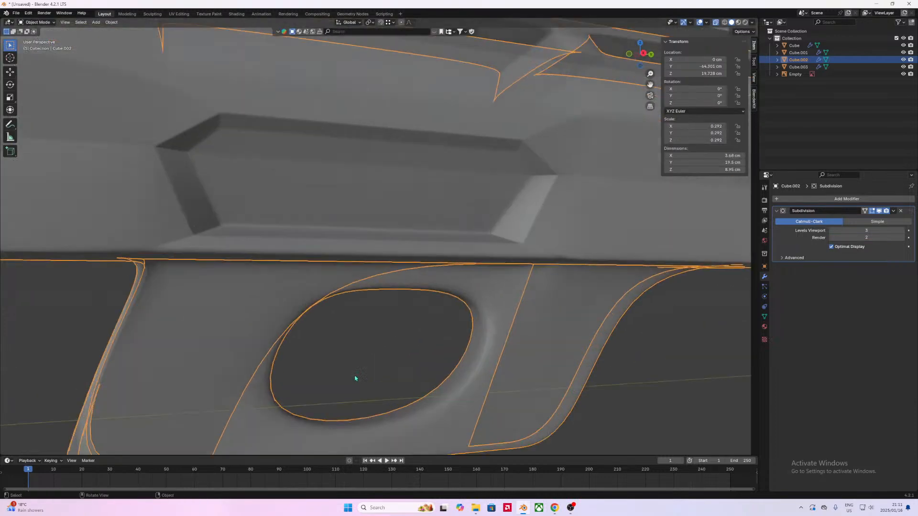
{"action": "scroll", "coordinate": [352, 377], "scroll_direction": "down", "scroll_amount": 3}
{"action": "scroll", "coordinate": [351, 378], "scroll_direction": "down", "scroll_amount": 5}
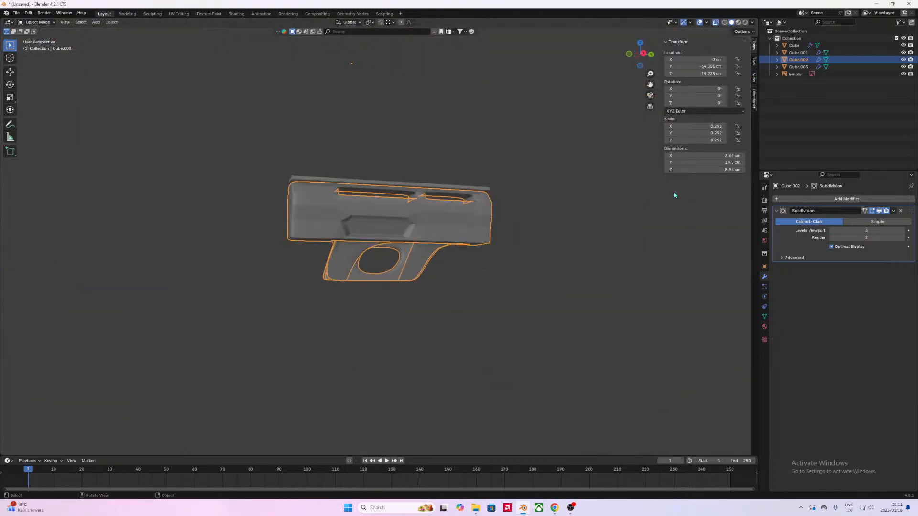
{"action": "left_click", "coordinate": [716, 22]}
{"action": "middle_click_drag", "start_coordinate": [461, 234], "coordinate": [431, 239]}
{"action": "scroll", "coordinate": [431, 240], "scroll_direction": "up", "scroll_amount": 4}
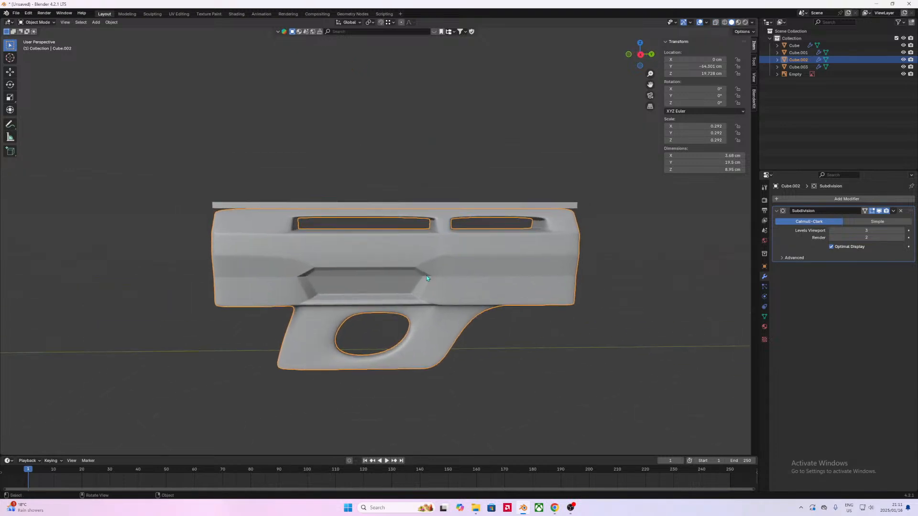
Step: In Edit Mode, add a lengthwise loop cut between the slots and the side recess, slid down tight against the crease line above the recess
{"action": "key", "text": "Tab"}
{"action": "scroll", "coordinate": [307, 290], "scroll_direction": "up", "scroll_amount": 2}
{"action": "middle_click_drag", "start_coordinate": [307, 291], "coordinate": [368, 271], "text": "shift"}
{"action": "scroll", "coordinate": [335, 273], "scroll_direction": "up", "scroll_amount": 2}
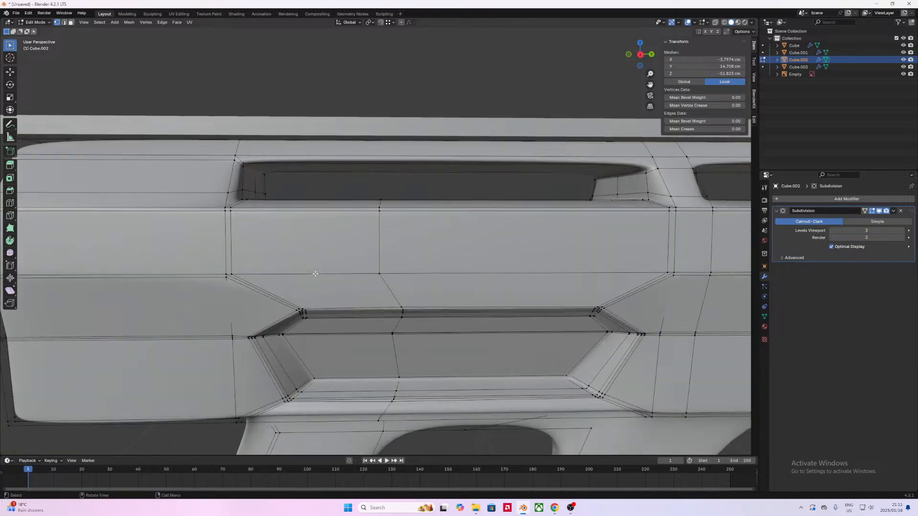
{"action": "middle_click_drag", "start_coordinate": [301, 276], "coordinate": [391, 271], "text": "shift"}
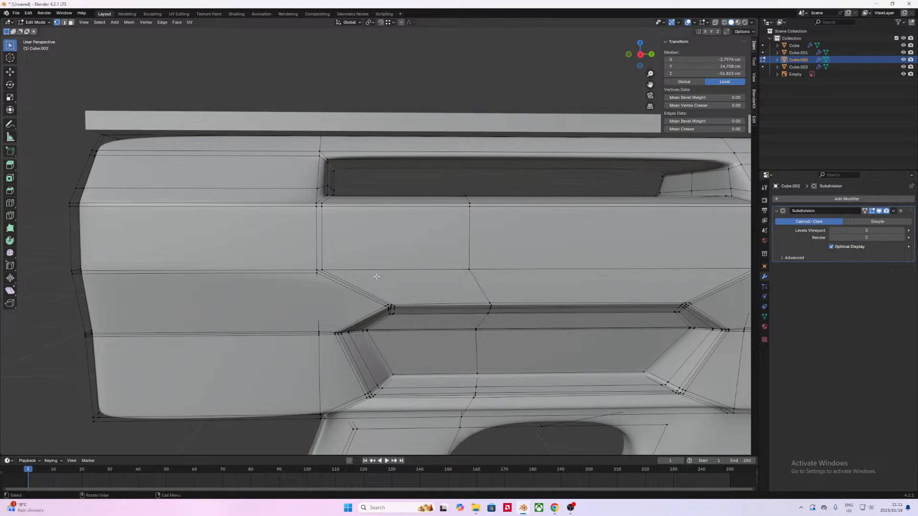
{"action": "key", "text": "ctrl+r"}
{"action": "left_click", "coordinate": [320, 239]}
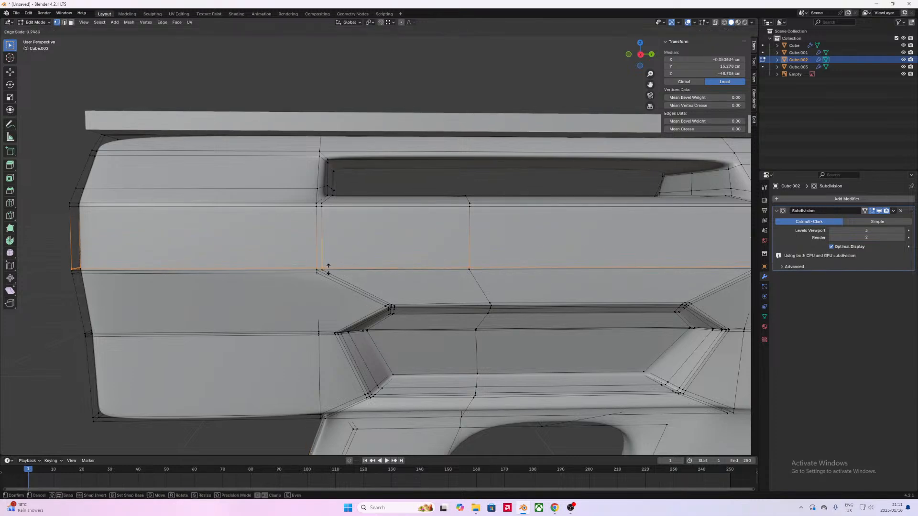
{"action": "left_click", "coordinate": [328, 269]}
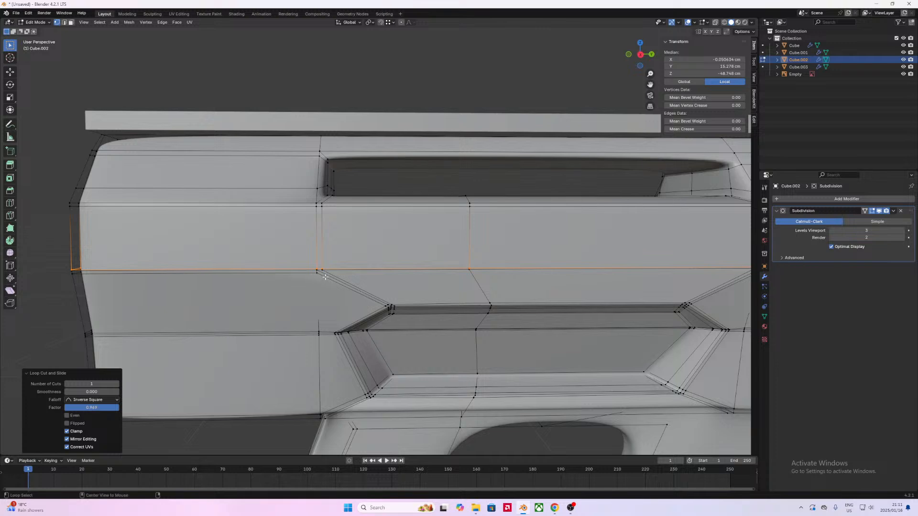
Step: Slide the edge loop running along the side recess's upper edge and the body crease by a factor of about -0.52
{"action": "left_click", "coordinate": [325, 278], "text": "alt"}
{"action": "key", "text": "g"}
{"action": "key", "text": "g"}
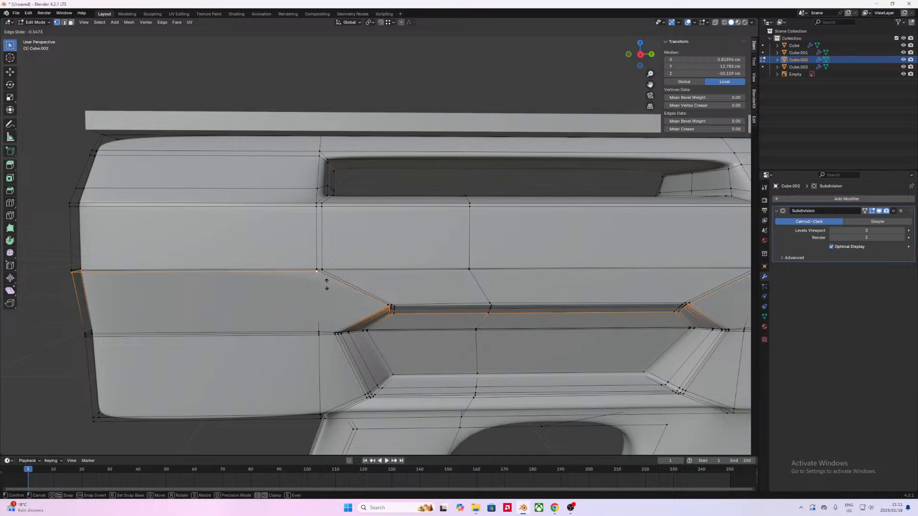
{"action": "left_click", "coordinate": [327, 285]}
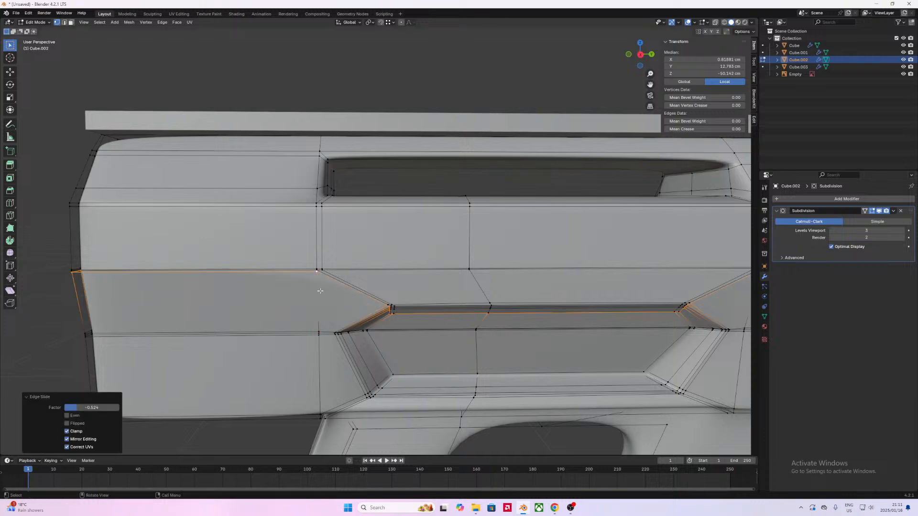
Step: Add a loop cut around the body's end section beside the longer slot with a slide factor of about 0.977, and inspect the smoothed corner in Object Mode
{"action": "key", "text": "ctrl+r"}
{"action": "left_click", "coordinate": [265, 253]}
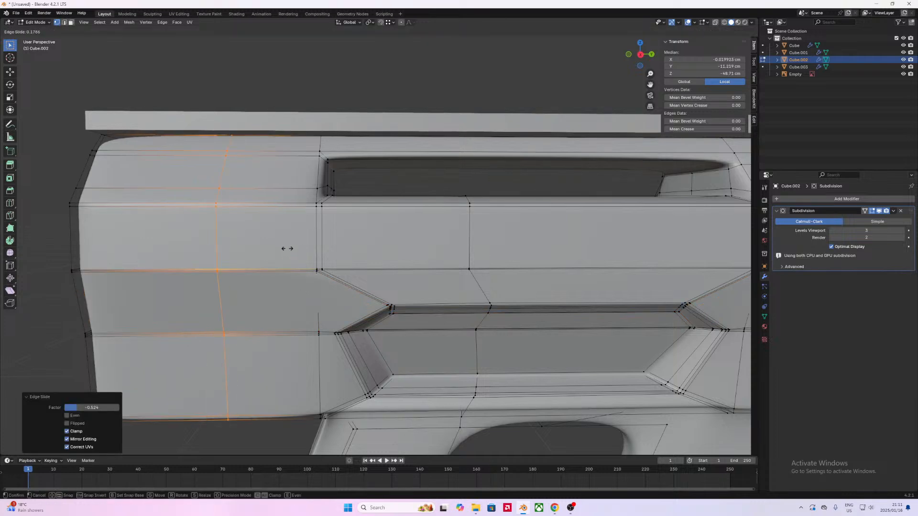
{"action": "left_click", "coordinate": [384, 243]}
{"action": "scroll", "coordinate": [427, 273], "scroll_direction": "down", "scroll_amount": 5}
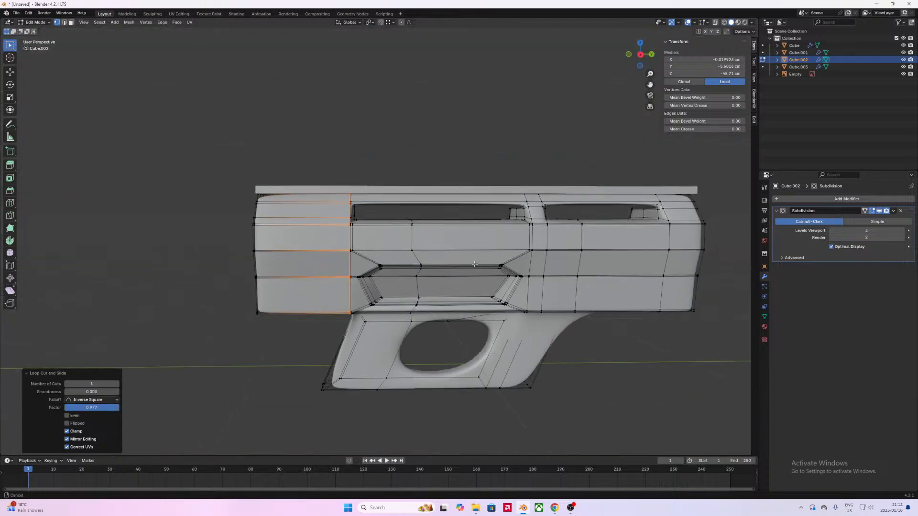
{"action": "key", "text": "Tab"}
{"action": "middle_click_drag", "start_coordinate": [427, 272], "coordinate": [411, 230]}
{"action": "scroll", "coordinate": [411, 230], "scroll_direction": "up", "scroll_amount": 6}
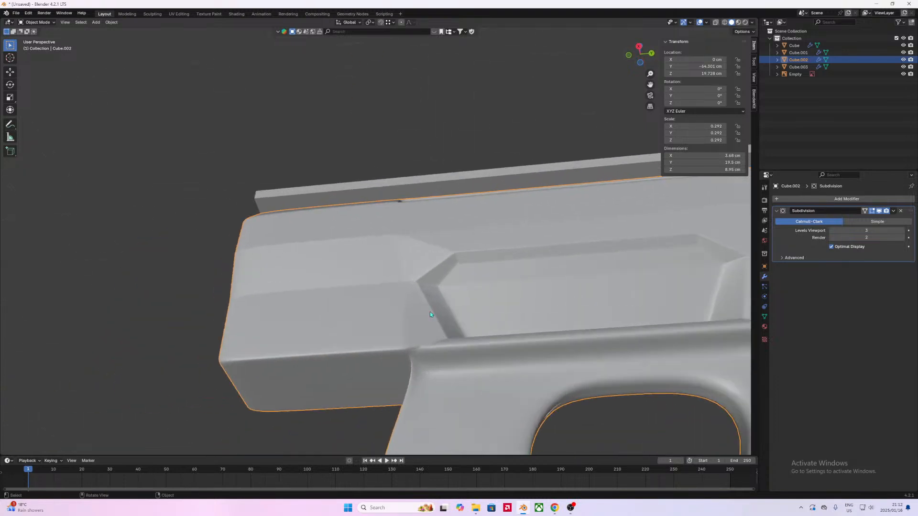
Step: In Edit Mode, slide the new end-section loop closer to the slot and recess by a factor of about 0.37
{"action": "key", "text": "Tab"}
{"action": "middle_click_drag", "start_coordinate": [429, 325], "coordinate": [455, 343]}
{"action": "key", "text": "g"}
{"action": "key", "text": "g"}
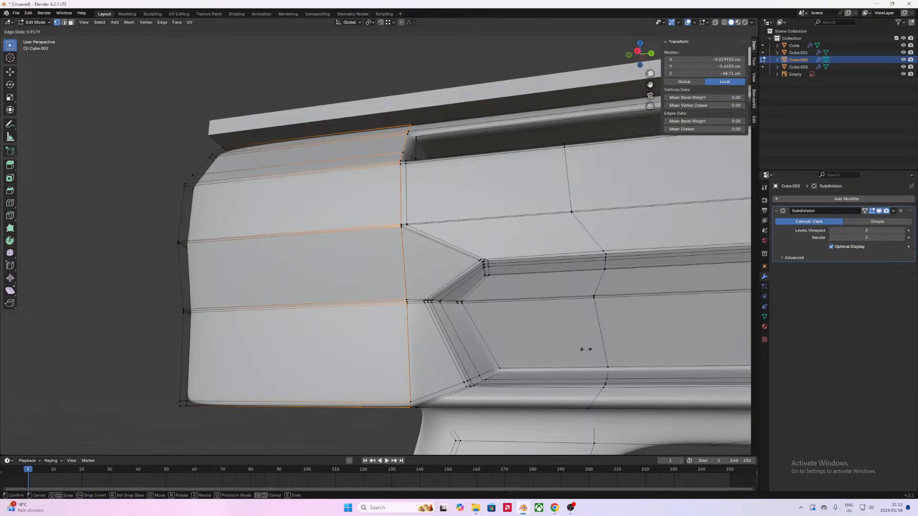
{"action": "left_click", "coordinate": [524, 348]}
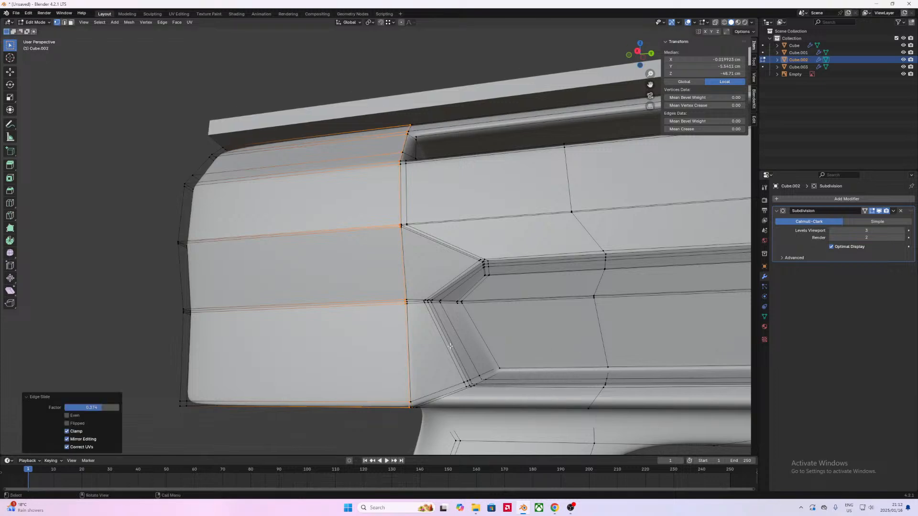
Step: Add a loop cut around the side recess's outer border with a factor of about -0.894, and slide it outward by about -0.524
{"action": "middle_click_drag", "start_coordinate": [524, 348], "coordinate": [444, 352]}
{"action": "key", "text": "ctrl+r"}
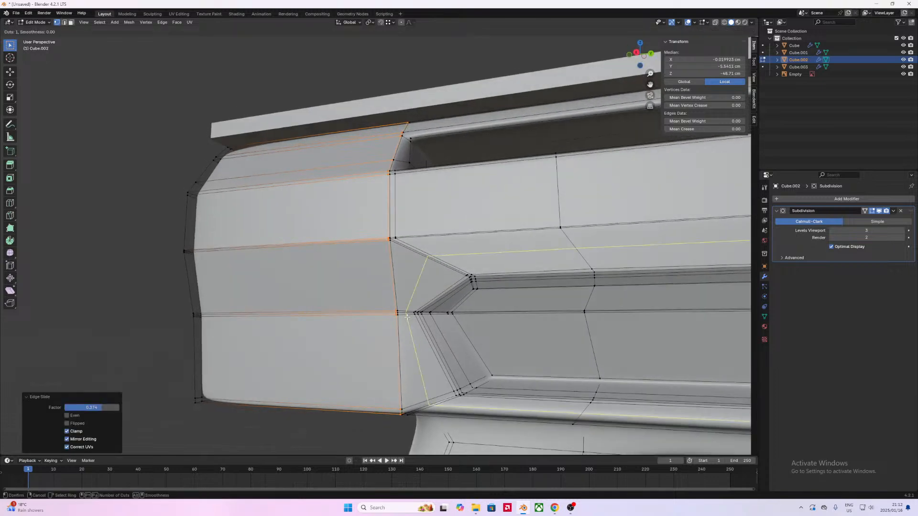
{"action": "left_click", "coordinate": [407, 313]}
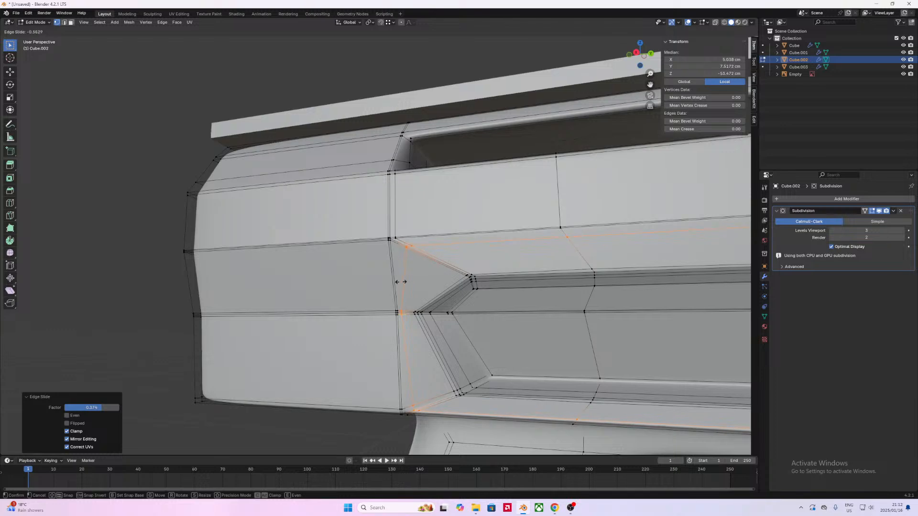
{"action": "left_click", "coordinate": [396, 257]}
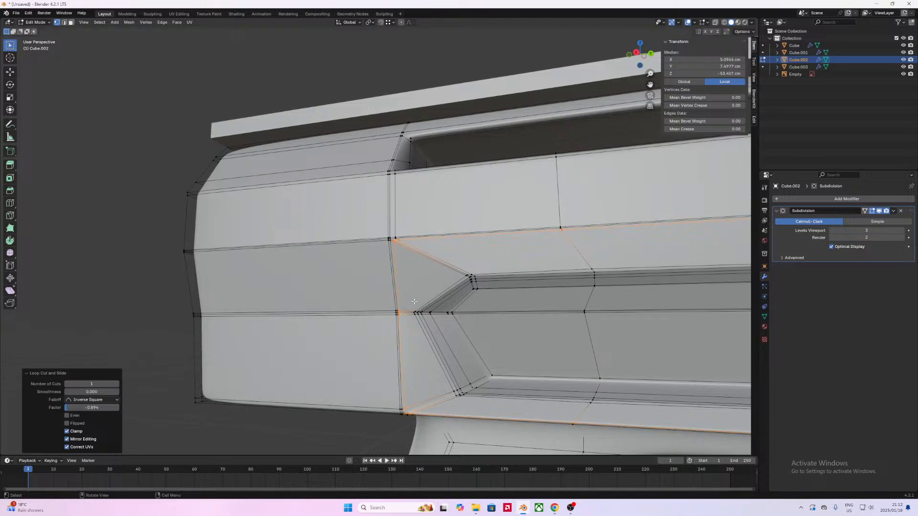
{"action": "key", "text": "g"}
{"action": "key", "text": "g"}
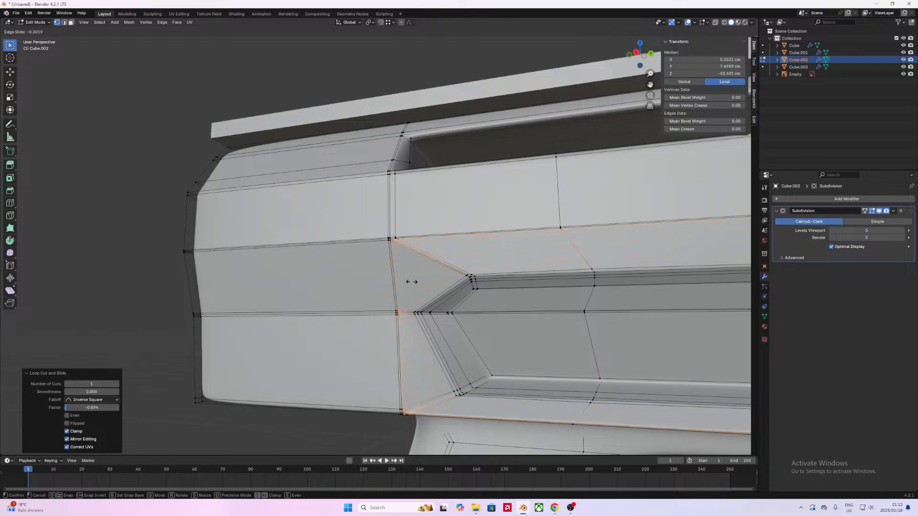
{"action": "left_click", "coordinate": [409, 277]}
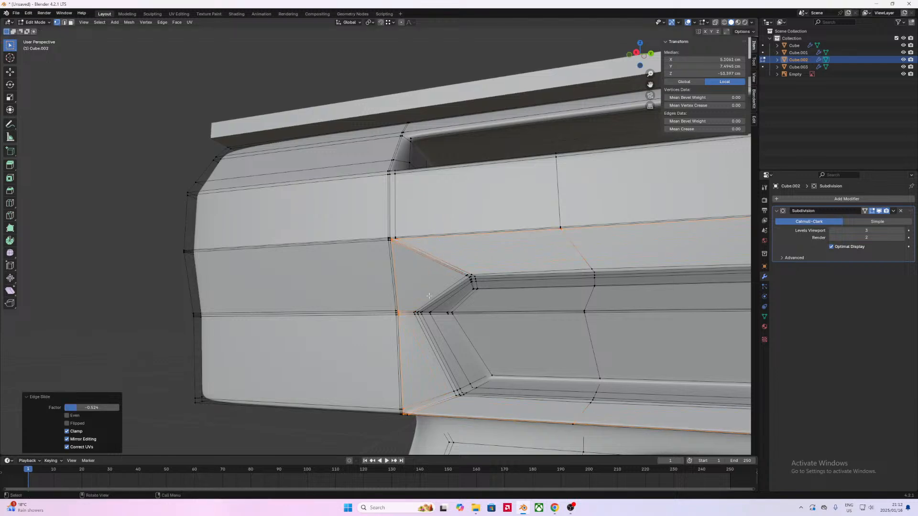
Step: Examine the smoothed surface around the side recess in Object Mode from several angles
{"action": "key", "text": "Tab"}
{"action": "scroll", "coordinate": [424, 311], "scroll_direction": "down", "scroll_amount": 4}
{"action": "middle_click_drag", "start_coordinate": [424, 311], "coordinate": [444, 287]}
{"action": "key", "text": "Tab"}
{"action": "scroll", "coordinate": [445, 287], "scroll_direction": "up", "scroll_amount": 5}
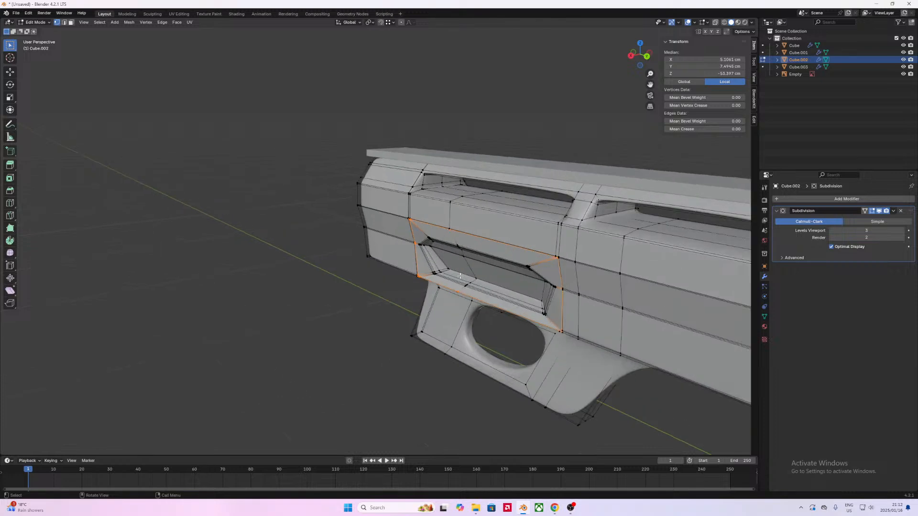
{"action": "middle_click_drag", "start_coordinate": [504, 298], "coordinate": [550, 293]}
{"action": "key", "text": "Tab"}
{"action": "scroll", "coordinate": [529, 312], "scroll_direction": "up", "scroll_amount": 4}
{"action": "scroll", "coordinate": [512, 317], "scroll_direction": "down", "scroll_amount": 9}
{"action": "middle_click_drag", "start_coordinate": [512, 317], "coordinate": [498, 293]}
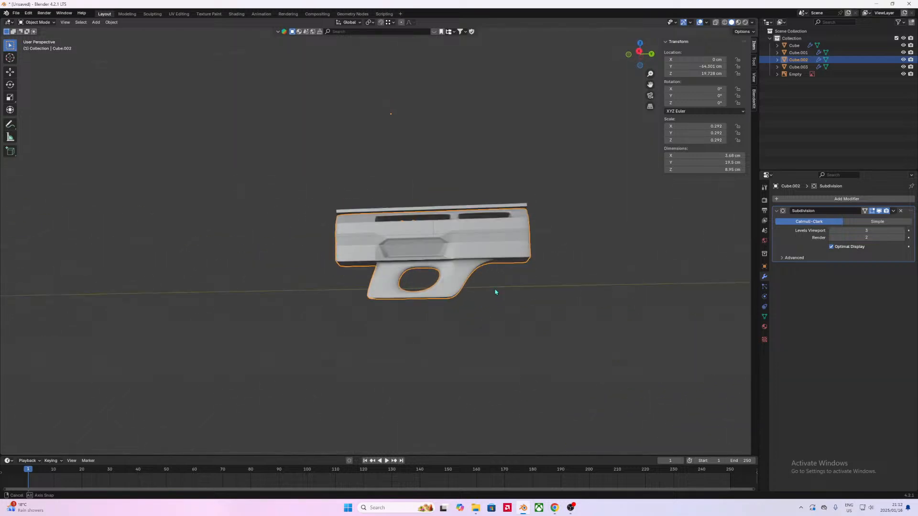
Step: In Edit Mode, select the new edge loop around the side recess's outer border and dissolve its edges
{"action": "key", "text": "Tab"}
{"action": "scroll", "coordinate": [465, 264], "scroll_direction": "up", "scroll_amount": 4}
{"action": "scroll", "coordinate": [465, 264], "scroll_direction": "up", "scroll_amount": 5}
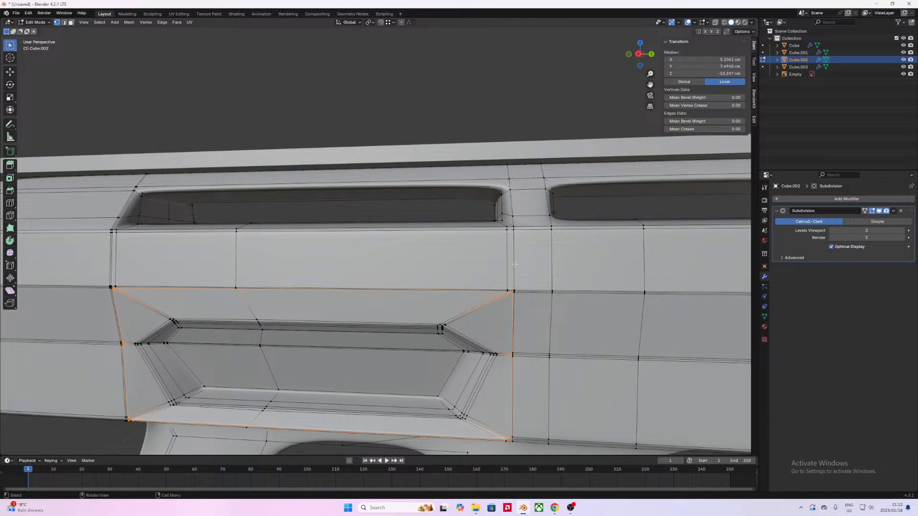
{"action": "left_click", "coordinate": [506, 270], "text": "alt"}
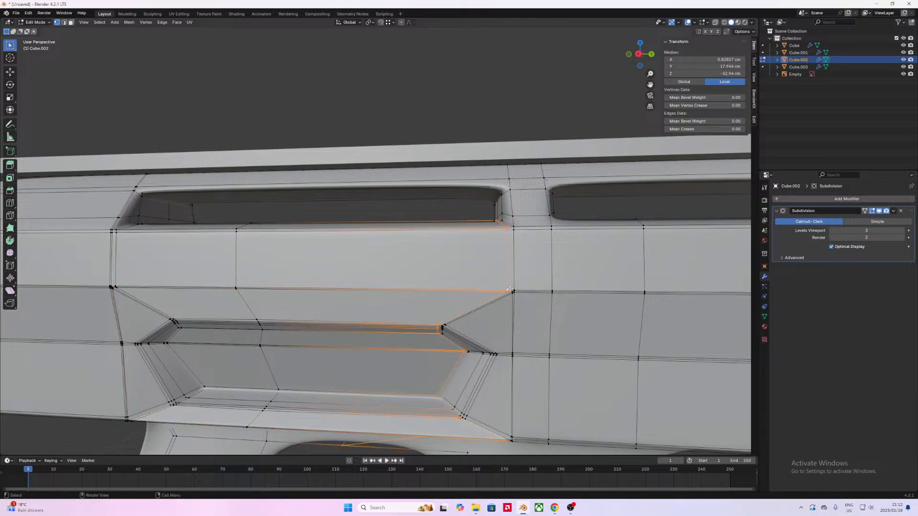
{"action": "left_click", "coordinate": [508, 311], "text": "alt"}
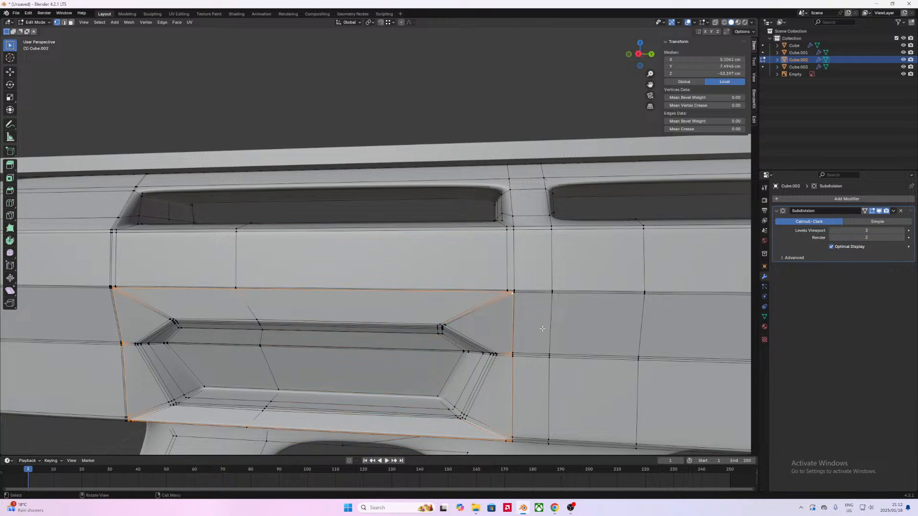
{"action": "key", "text": "x"}
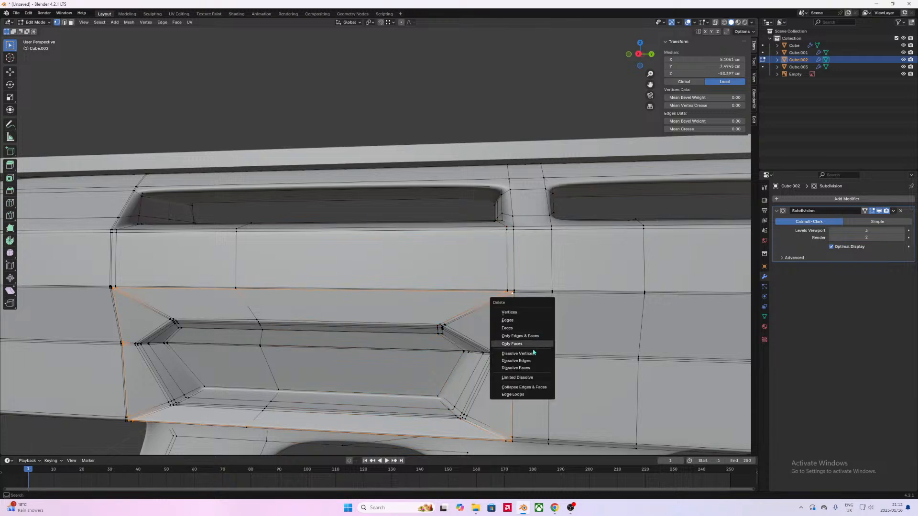
{"action": "left_click", "coordinate": [523, 361]}
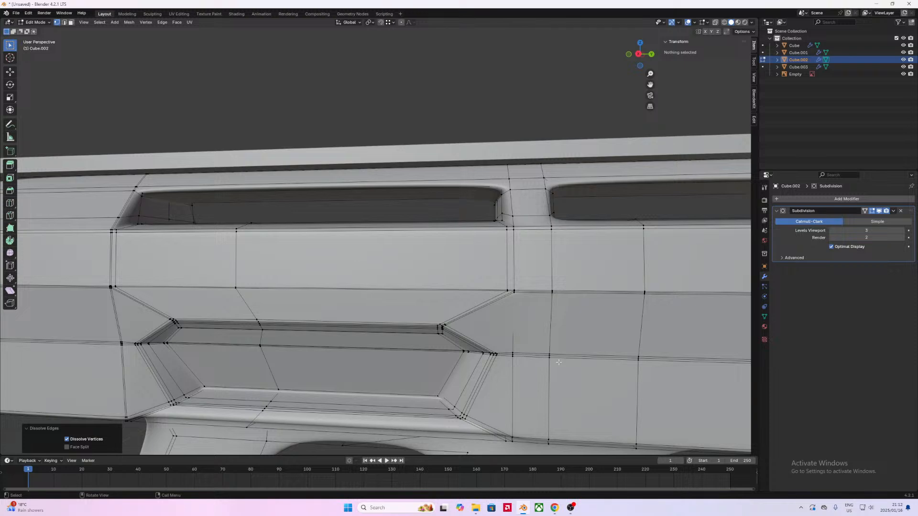
Step: Dissolve the middle supporting edge loop along the side recess's rim, and check the smoothed surface in Object Mode
{"action": "key", "text": "Tab"}
{"action": "scroll", "coordinate": [559, 362], "scroll_direction": "down", "scroll_amount": 6}
{"action": "mouse_move", "coordinate": [533, 360]}
{"action": "middle_mouse_down"}
{"action": "mouse_move", "coordinate": [486, 361]}
{"action": "mouse_move", "coordinate": [521, 357]}
{"action": "middle_mouse_up"}
{"action": "key", "text": "Tab"}
{"action": "scroll", "coordinate": [462, 322], "scroll_direction": "up", "scroll_amount": 6}
{"action": "scroll", "coordinate": [463, 321], "scroll_direction": "up", "scroll_amount": 5}
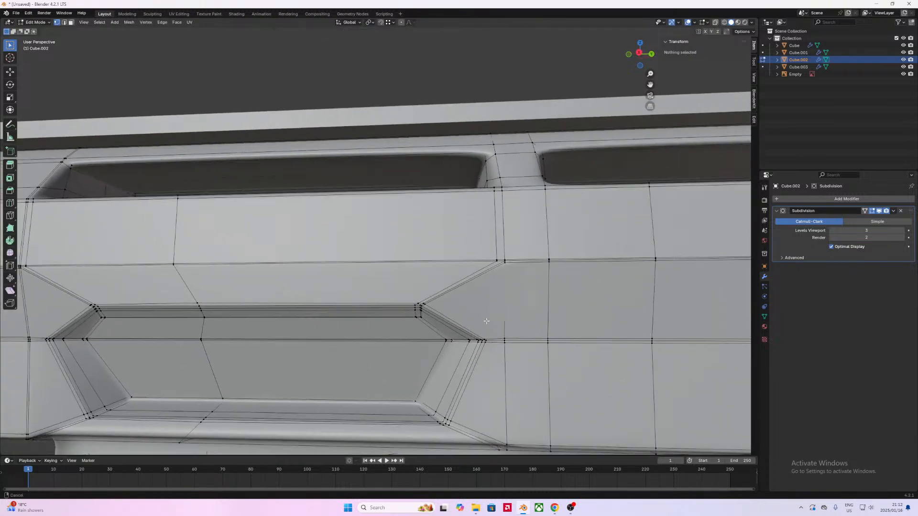
{"action": "left_click", "coordinate": [501, 407], "text": "alt"}
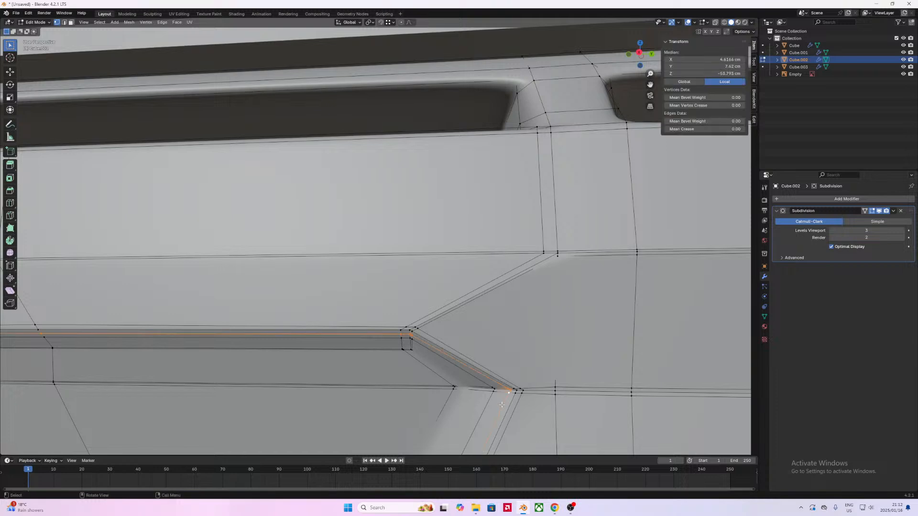
{"action": "key", "text": "x"}
{"action": "left_click", "coordinate": [502, 407]}
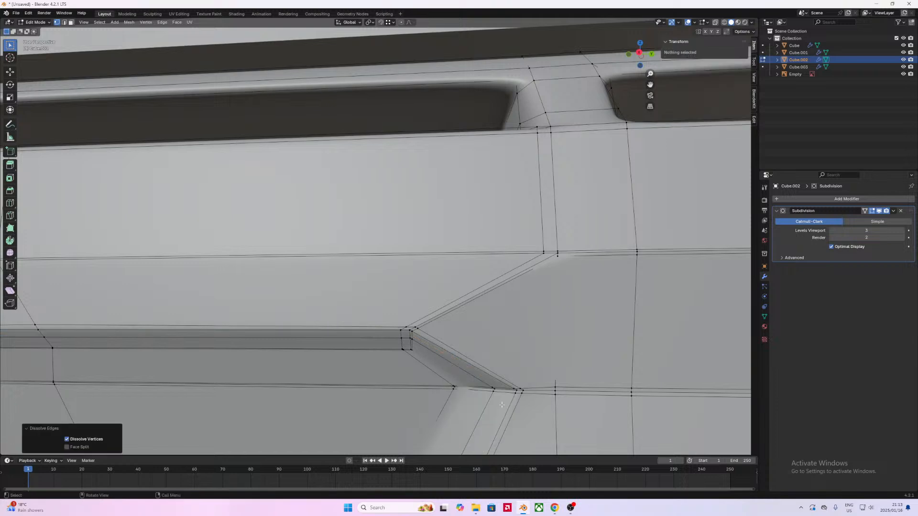
{"action": "scroll", "coordinate": [497, 404], "scroll_direction": "down", "scroll_amount": 5}
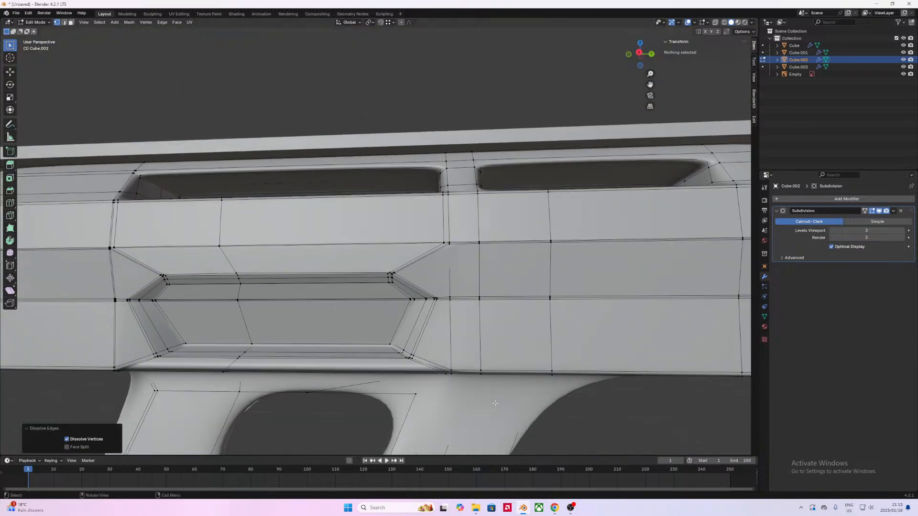
{"action": "key", "text": "Tab"}
{"action": "scroll", "coordinate": [453, 362], "scroll_direction": "down", "scroll_amount": 3}
{"action": "mouse_move", "coordinate": [453, 363]}
{"action": "middle_mouse_down"}
{"action": "mouse_move", "coordinate": [423, 359]}
{"action": "mouse_move", "coordinate": [498, 375]}
{"action": "mouse_move", "coordinate": [516, 349]}
{"action": "mouse_move", "coordinate": [421, 369]}
{"action": "mouse_move", "coordinate": [482, 358]}
{"action": "mouse_move", "coordinate": [486, 337]}
{"action": "mouse_move", "coordinate": [450, 370]}
{"action": "mouse_move", "coordinate": [437, 340]}
{"action": "mouse_move", "coordinate": [450, 363]}
{"action": "middle_mouse_up"}
{"action": "key", "text": "Tab"}
Step: Slide the two body-crease vertices below the side recess's lower corners inward along the crease, the one nearer the shorter slot by about 0.17
{"action": "left_click", "coordinate": [429, 341]}
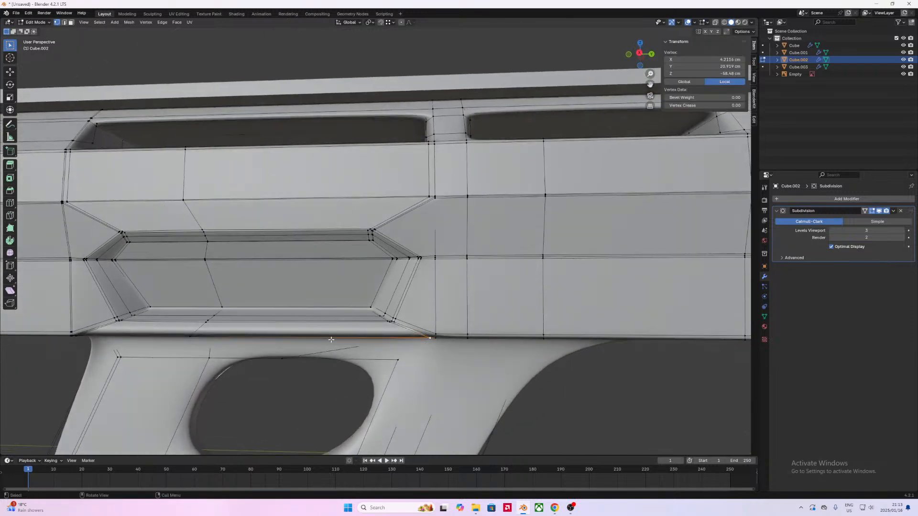
{"action": "middle_click_drag", "start_coordinate": [74, 338], "coordinate": [135, 323]}
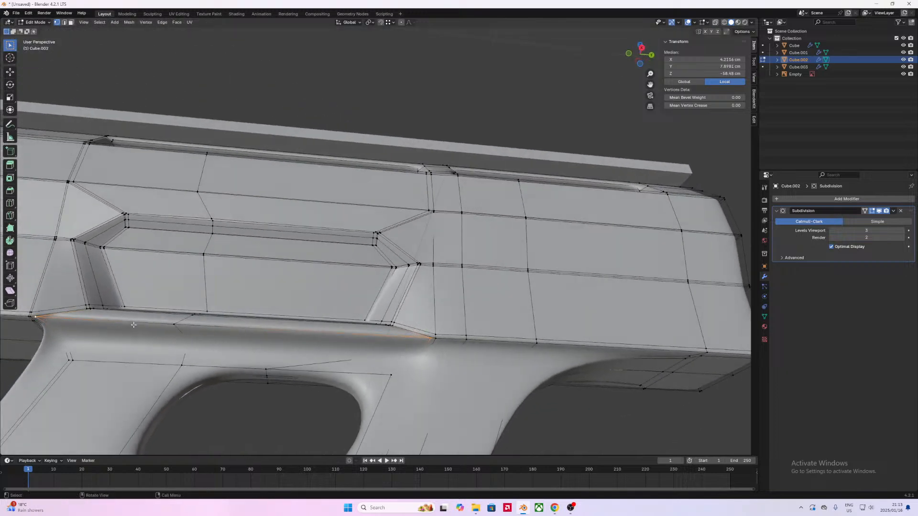
{"action": "left_click", "coordinate": [423, 338]}
{"action": "key", "text": "g"}
{"action": "key", "text": "g"}
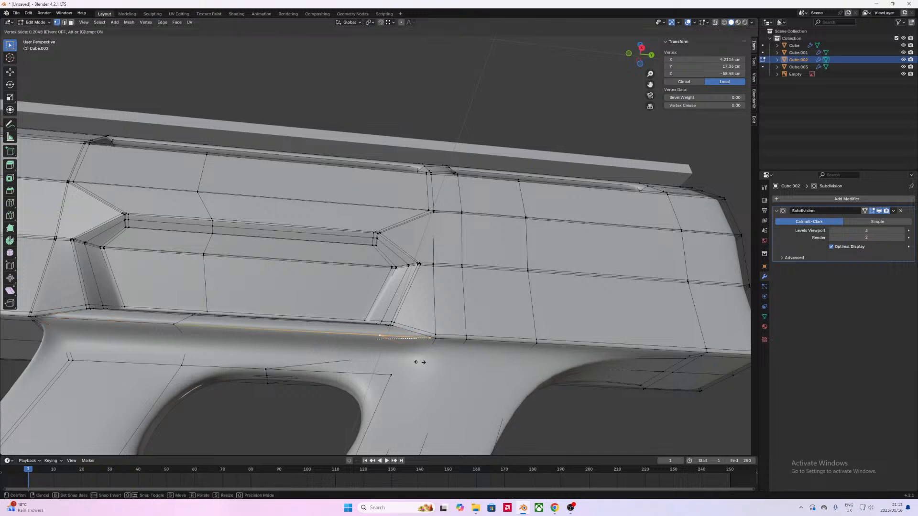
{"action": "left_click", "coordinate": [429, 362]}
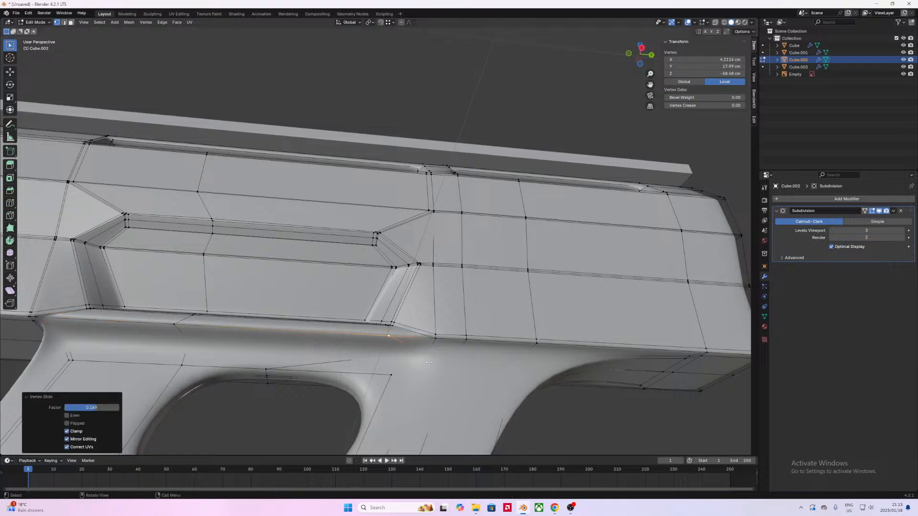
{"action": "left_click", "coordinate": [39, 319]}
{"action": "key", "text": "g"}
{"action": "key", "text": "g"}
{"action": "left_click", "coordinate": [120, 330]}
Step: Slide the two matching vertices where the trigger guard meets the body inward along their edge, and check the blend in Object Mode
{"action": "left_click", "coordinate": [68, 340]}
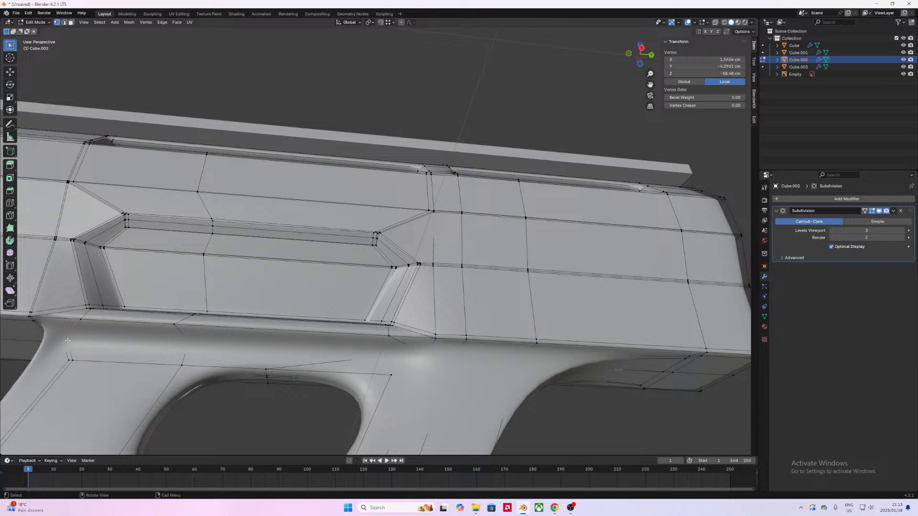
{"action": "key", "text": "g"}
{"action": "key", "text": "g"}
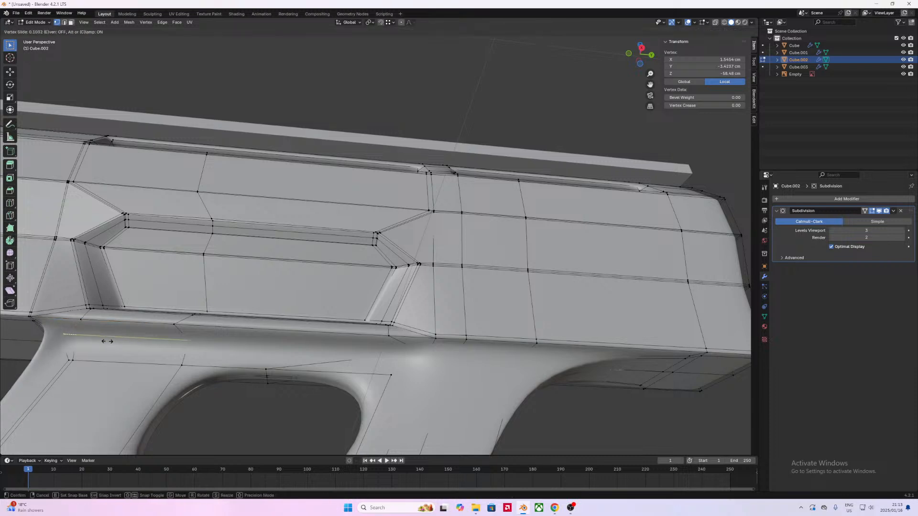
{"action": "left_click", "coordinate": [107, 342]}
{"action": "left_click", "coordinate": [417, 351]}
{"action": "key", "text": "g"}
{"action": "key", "text": "g"}
{"action": "left_click", "coordinate": [373, 368]}
{"action": "key", "text": "Tab"}
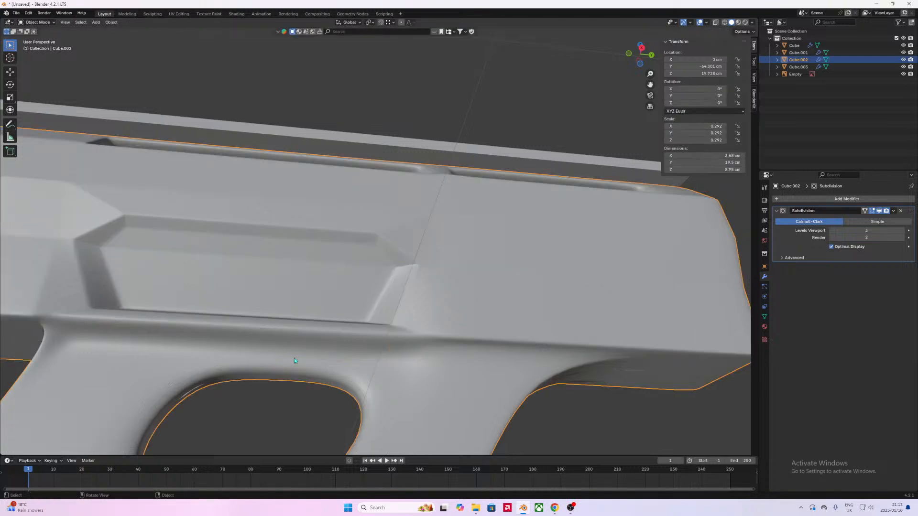
{"action": "scroll", "coordinate": [294, 357], "scroll_direction": "down", "scroll_amount": 4}
{"action": "middle_click_drag", "start_coordinate": [289, 346], "coordinate": [260, 388]}
Step: In Edit Mode, add a loop cut inside the trigger guard hole close to one side face, with a factor of about 0.768
{"action": "key", "text": "Tab"}
{"action": "scroll", "coordinate": [265, 387], "scroll_direction": "up", "scroll_amount": 5}
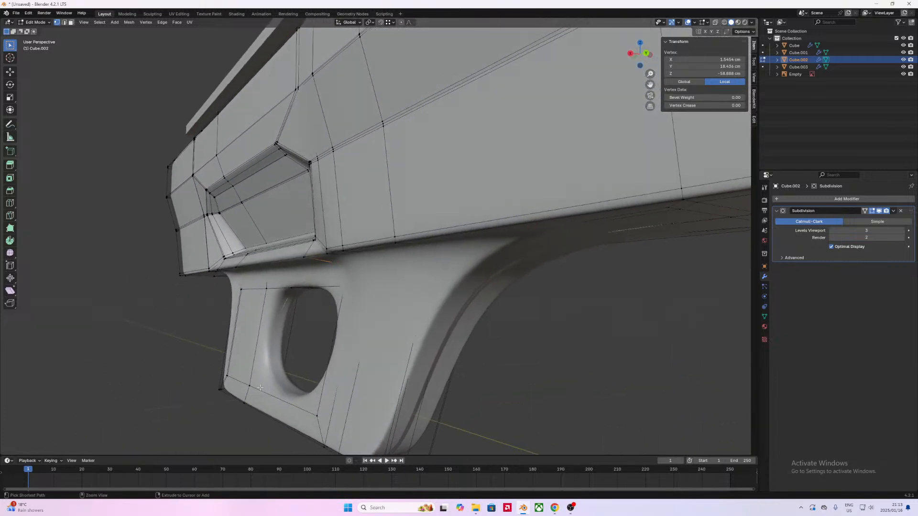
{"action": "key", "text": "ctrl+r"}
{"action": "left_click", "coordinate": [255, 386]}
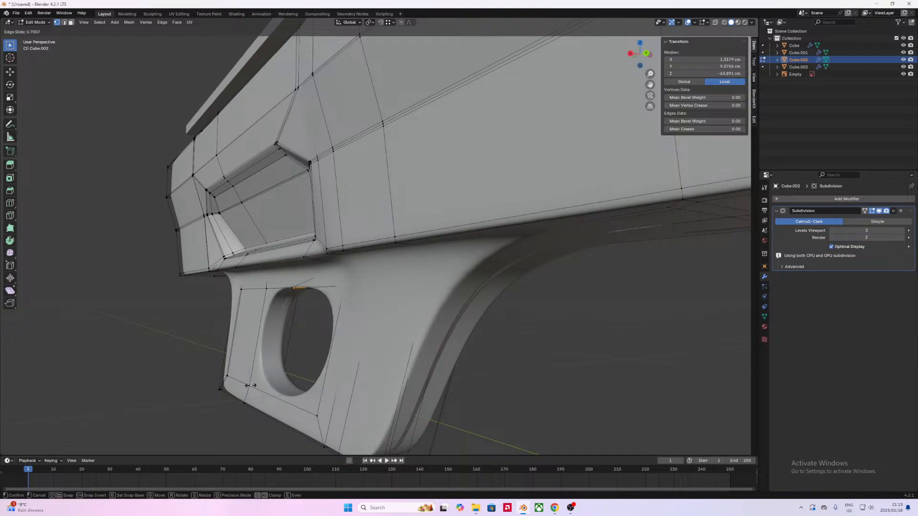
{"action": "left_click", "coordinate": [248, 393]}
Step: Add a matching loop cut inside the trigger guard hole close to the opposite side face, with a factor of about 0.913
{"action": "middle_click_drag", "start_coordinate": [249, 393], "coordinate": [324, 393]}
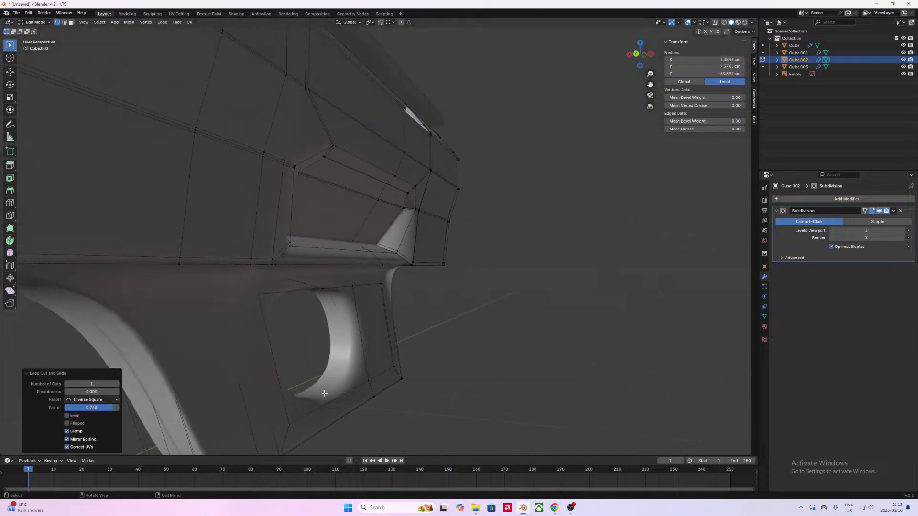
{"action": "left_click", "coordinate": [363, 379], "text": "alt"}
{"action": "key", "text": "g"}
{"action": "key", "text": "g"}
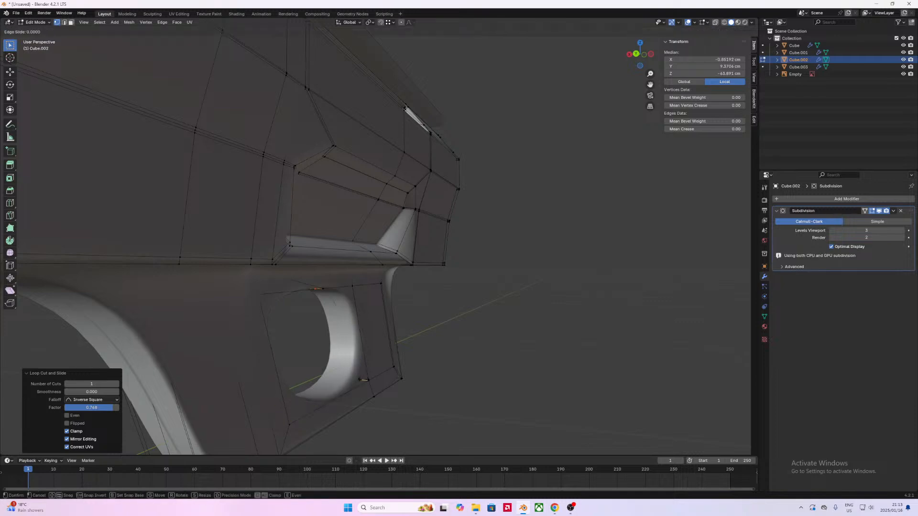
{"action": "left_click", "coordinate": [368, 381]}
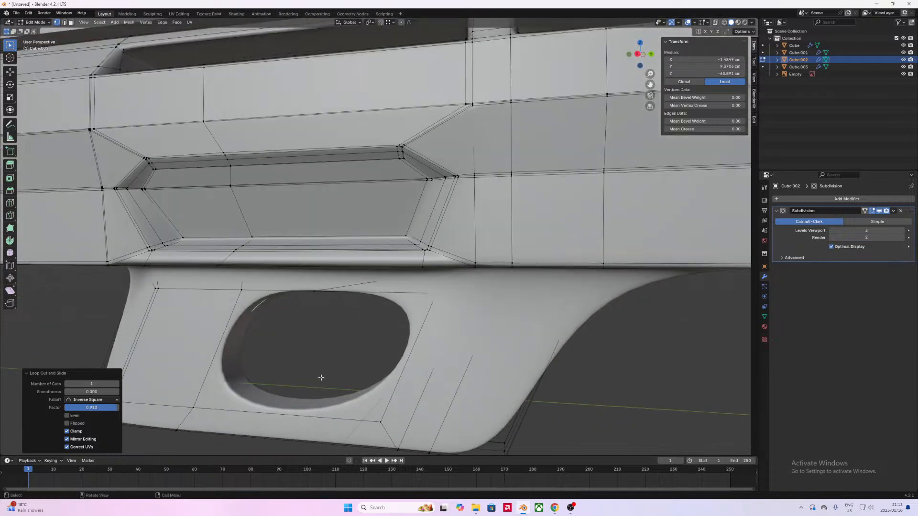
Step: Examine the smoothed receiver and trigger guard hole in Object Mode from several angles
{"action": "key", "text": "Tab"}
{"action": "scroll", "coordinate": [308, 388], "scroll_direction": "up", "scroll_amount": 5}
{"action": "scroll", "coordinate": [308, 388], "scroll_direction": "down", "scroll_amount": 10}
{"action": "middle_click_drag", "start_coordinate": [349, 357], "coordinate": [432, 349]}
{"action": "left_click", "coordinate": [438, 354]}
{"action": "scroll", "coordinate": [409, 352], "scroll_direction": "down", "scroll_amount": 5}
{"action": "scroll", "coordinate": [408, 358], "scroll_direction": "up", "scroll_amount": 9}
{"action": "middle_click_drag", "start_coordinate": [377, 356], "coordinate": [409, 343]}
{"action": "left_click", "coordinate": [409, 344]}
{"action": "key", "text": "Tab"}
{"action": "key", "text": "Tab"}
{"action": "key", "text": "Tab"}
{"action": "key", "text": "Tab"}
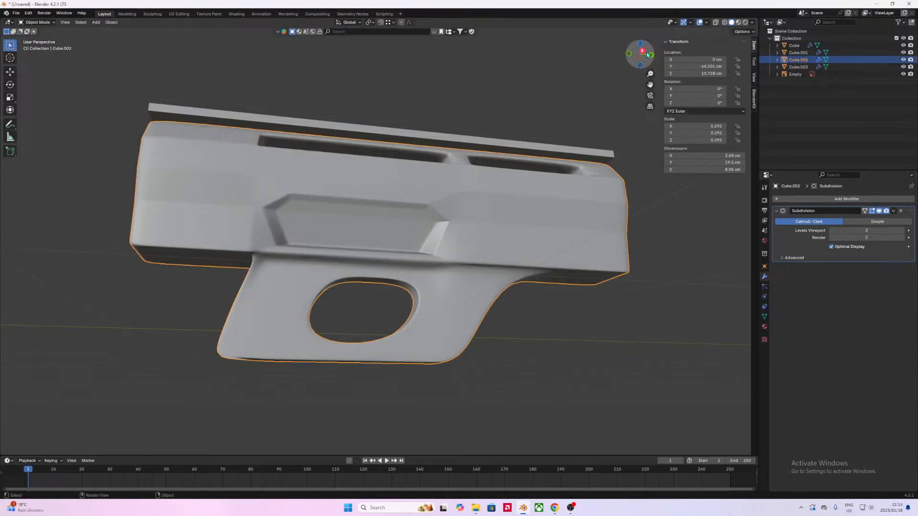
Step: Compare the smoothed receiver with the rifle reference image in the right orthographic view
{"action": "left_click", "coordinate": [635, 60]}
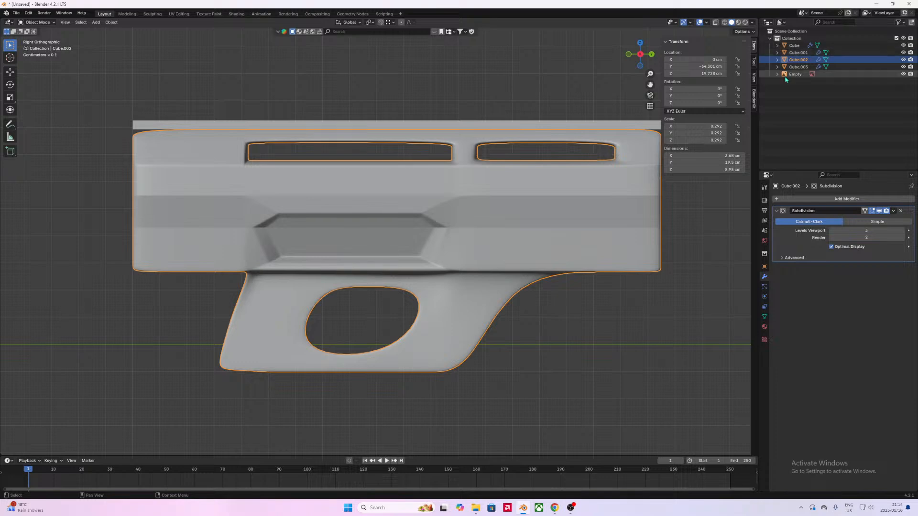
{"action": "left_click", "coordinate": [764, 327]}
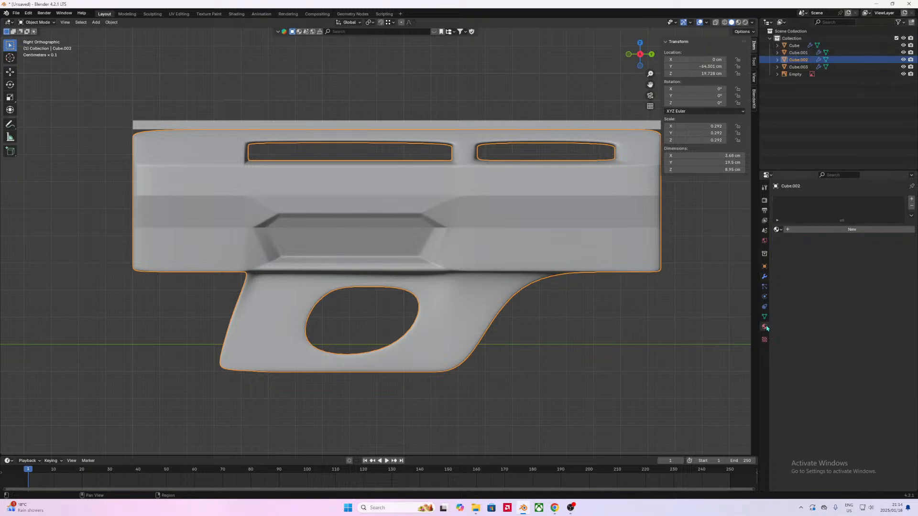
{"action": "scroll", "coordinate": [507, 325], "scroll_direction": "down", "scroll_amount": 10}
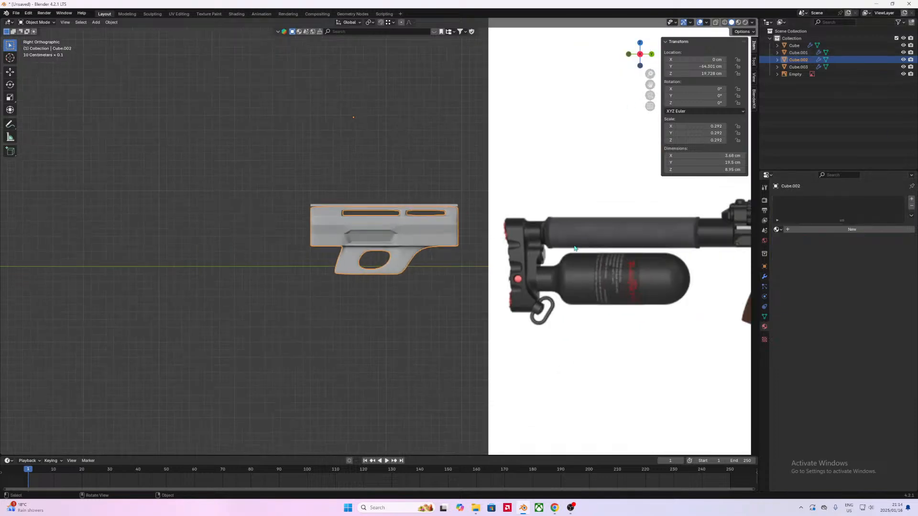
{"action": "left_click", "coordinate": [558, 261]}
{"action": "scroll", "coordinate": [445, 256], "scroll_direction": "up", "scroll_amount": 5}
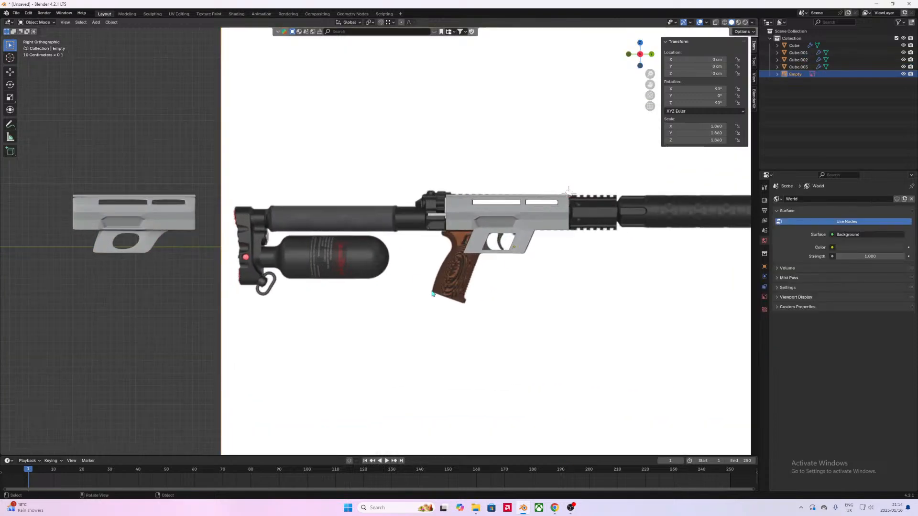
Step: In Edit Mode, select the subdivided duplicate's entire mesh and merge its vertices by distance at 0.001 cm
{"action": "left_click", "coordinate": [155, 217]}
{"action": "scroll", "coordinate": [158, 220], "scroll_direction": "up", "scroll_amount": 3}
{"action": "key", "text": "Tab"}
{"action": "mouse_move", "coordinate": [249, 296]}
{"action": "middle_mouse_down"}
{"action": "mouse_move", "coordinate": [344, 285]}
{"action": "mouse_move", "coordinate": [382, 259]}
{"action": "mouse_move", "coordinate": [254, 285]}
{"action": "middle_mouse_up"}
{"action": "key", "text": "a"}
{"action": "key", "text": "F3"}
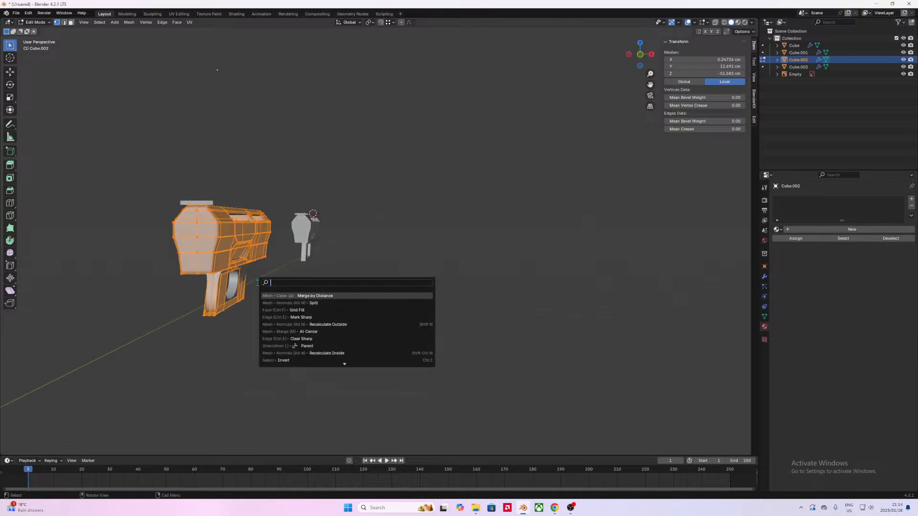
{"action": "key", "text": "Return"}
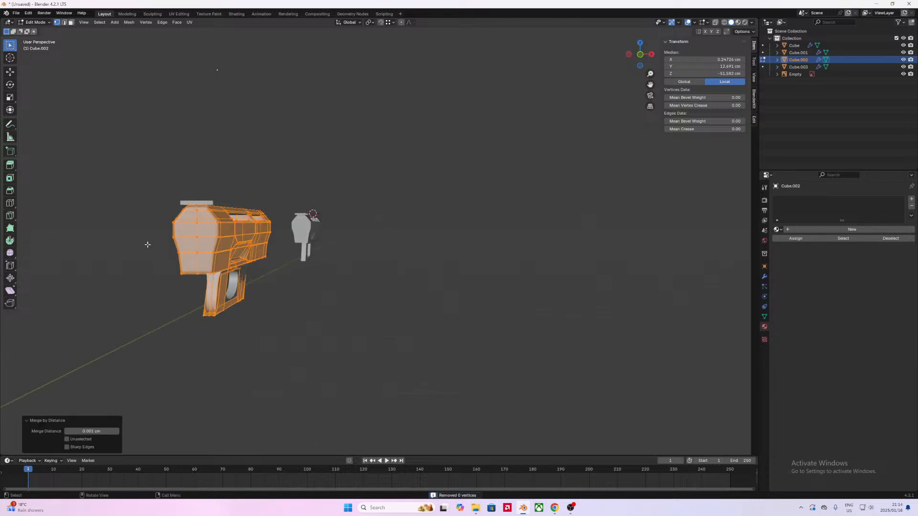
Step: Inspect the subdivided duplicate's cleaned-up mesh and its smoothed result from several angles in Edit Mode and Object Mode
{"action": "middle_click_drag", "start_coordinate": [147, 246], "coordinate": [251, 243]}
{"action": "key", "text": "Tab"}
{"action": "middle_click_drag", "start_coordinate": [258, 325], "coordinate": [66, 330]}
{"action": "key", "text": "Tab"}
{"action": "middle_click_drag", "start_coordinate": [701, 336], "coordinate": [741, 320]}
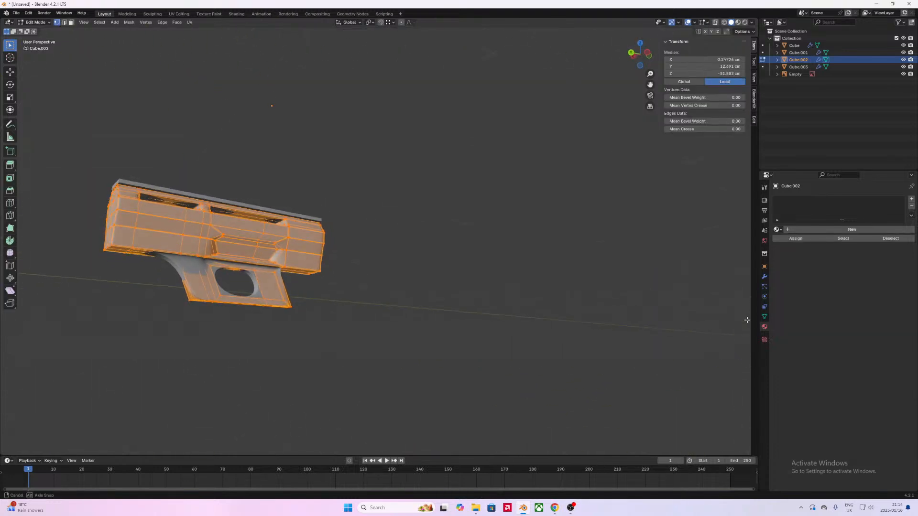
{"action": "middle_click_drag", "start_coordinate": [64, 320], "coordinate": [264, 326]}
{"action": "middle_click_drag", "start_coordinate": [320, 329], "coordinate": [59, 315]}
{"action": "middle_click_drag", "start_coordinate": [56, 316], "coordinate": [317, 288]}
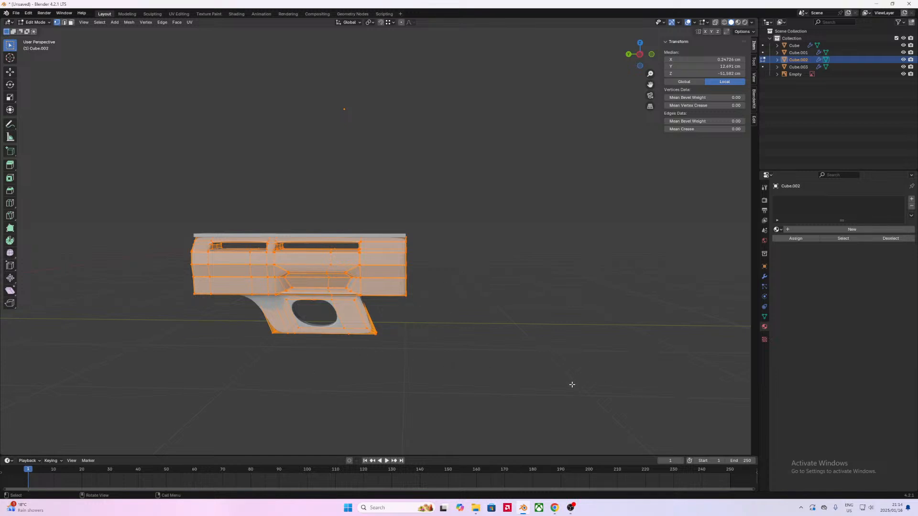
{"action": "middle_click_drag", "start_coordinate": [562, 391], "coordinate": [145, 342]}
{"action": "key", "text": "Tab"}
{"action": "scroll", "coordinate": [305, 365], "scroll_direction": "down", "scroll_amount": 8}
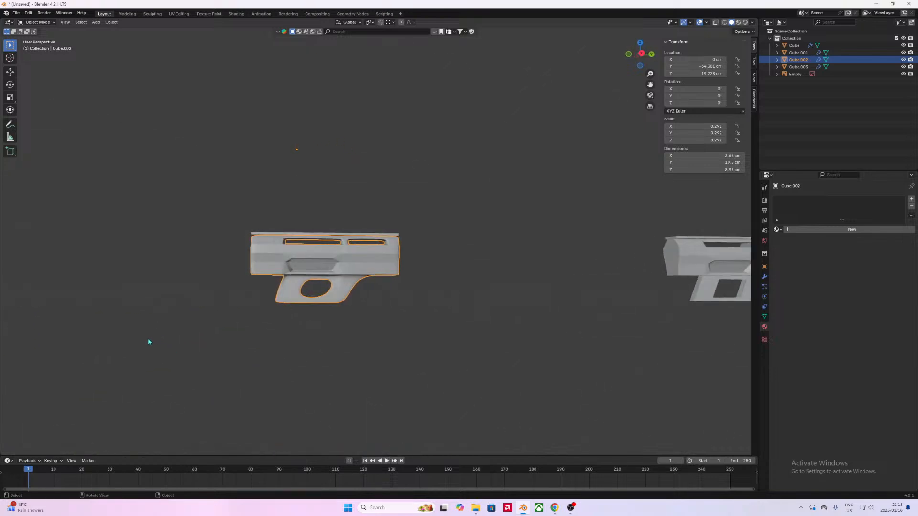
Step: In the right orthographic view, move the rifle reference image about -59.59 cm along Y to align its receiver with the subdivided duplicate
{"action": "left_click", "coordinate": [641, 53]}
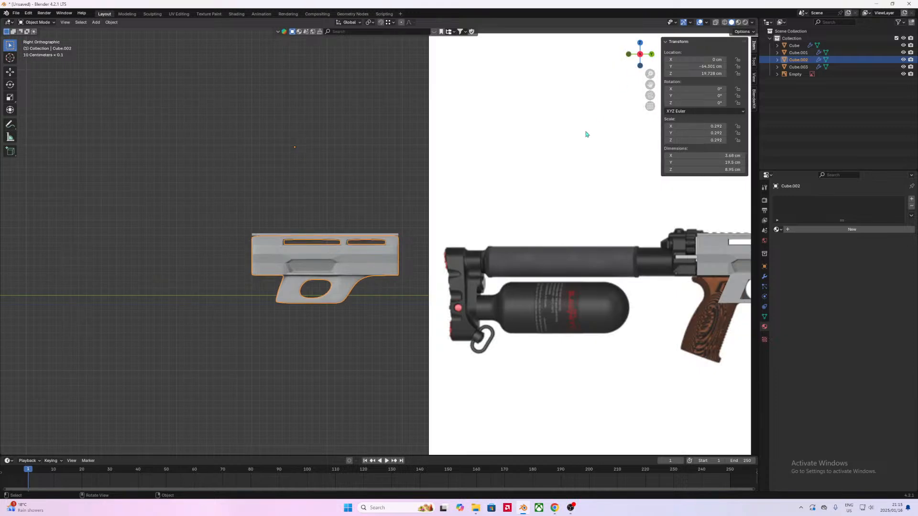
{"action": "scroll", "coordinate": [484, 306], "scroll_direction": "up", "scroll_amount": 2}
{"action": "scroll", "coordinate": [494, 344], "scroll_direction": "down", "scroll_amount": 2}
{"action": "scroll", "coordinate": [631, 372], "scroll_direction": "down", "scroll_amount": 3}
{"action": "middle_click_drag", "start_coordinate": [609, 336], "coordinate": [492, 328], "text": "shift"}
{"action": "scroll", "coordinate": [480, 329], "scroll_direction": "up", "scroll_amount": 2}
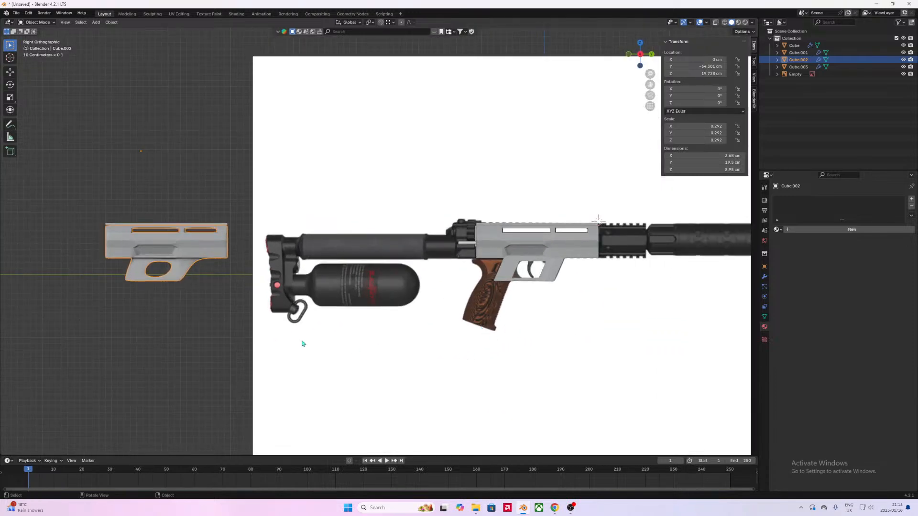
{"action": "middle_click_drag", "start_coordinate": [259, 339], "coordinate": [328, 330], "text": "shift"}
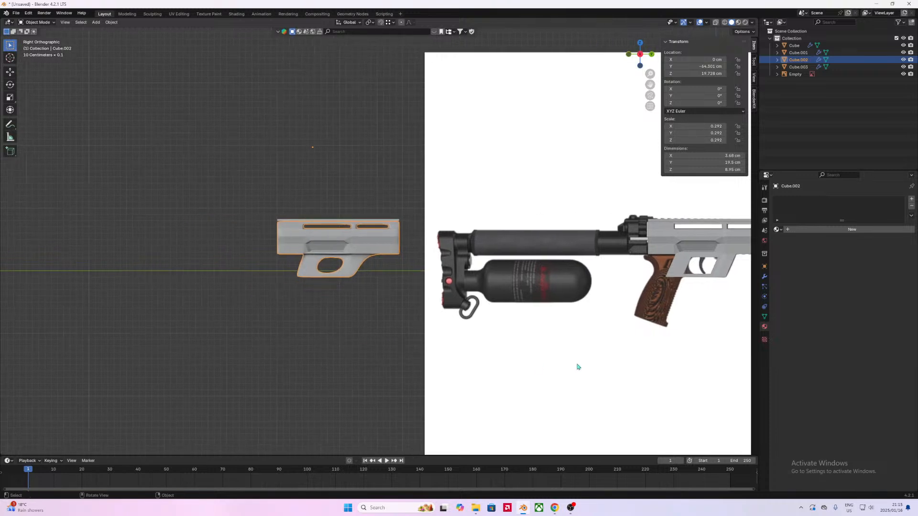
{"action": "left_click", "coordinate": [437, 406]}
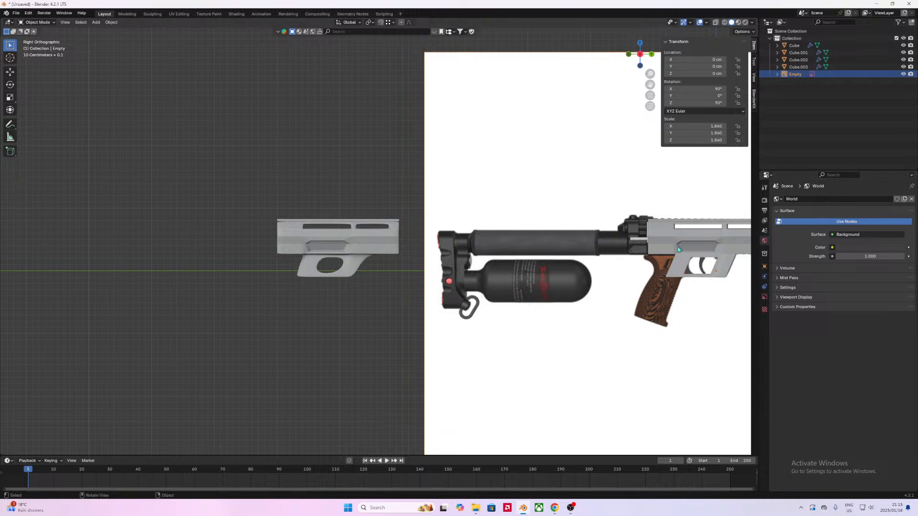
{"action": "key", "text": "g"}
{"action": "key", "text": "y"}
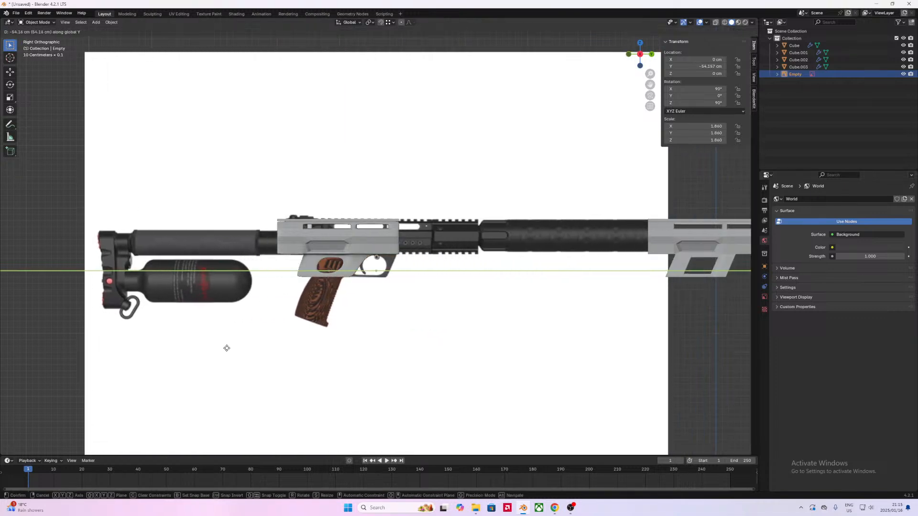
{"action": "left_click", "coordinate": [193, 344]}
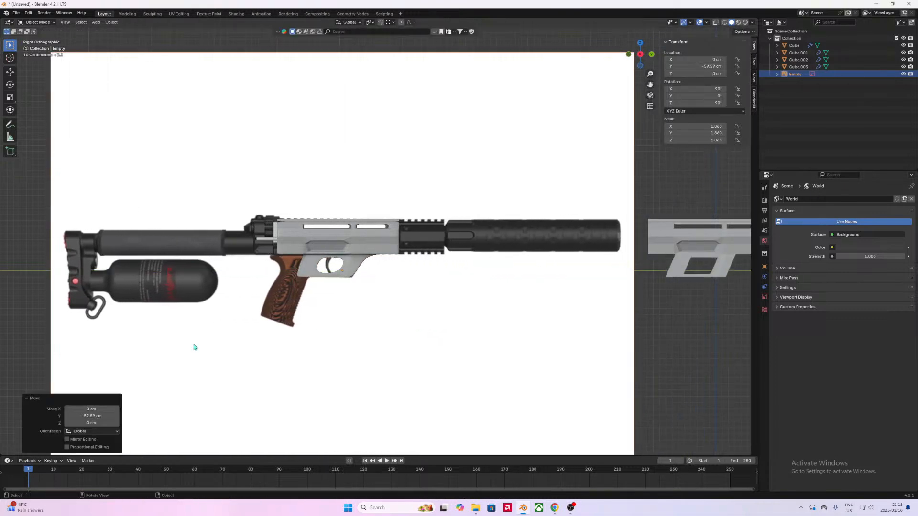
{"action": "scroll", "coordinate": [329, 319], "scroll_direction": "up", "scroll_amount": 2}
{"action": "middle_click_drag", "start_coordinate": [329, 319], "coordinate": [418, 294], "text": "shift"}
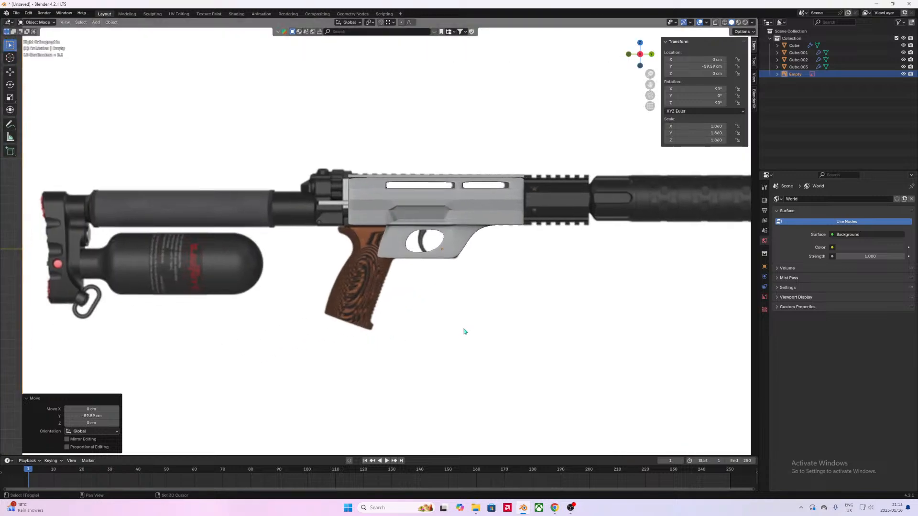
{"action": "key", "text": "shift+a"}
{"action": "mouse_move", "coordinate": [466, 331]}
{"action": "left_click", "coordinate": [499, 332]}
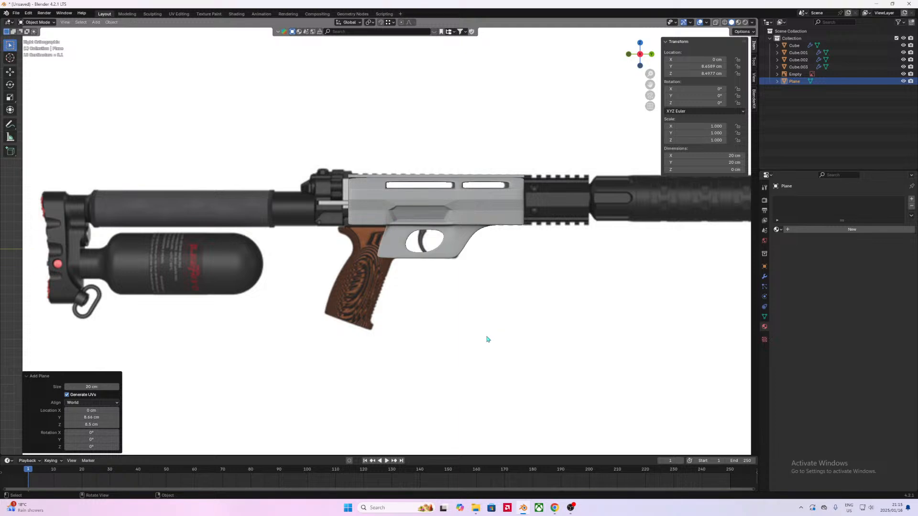
{"action": "key", "text": "x"}
{"action": "left_click", "coordinate": [487, 339]}
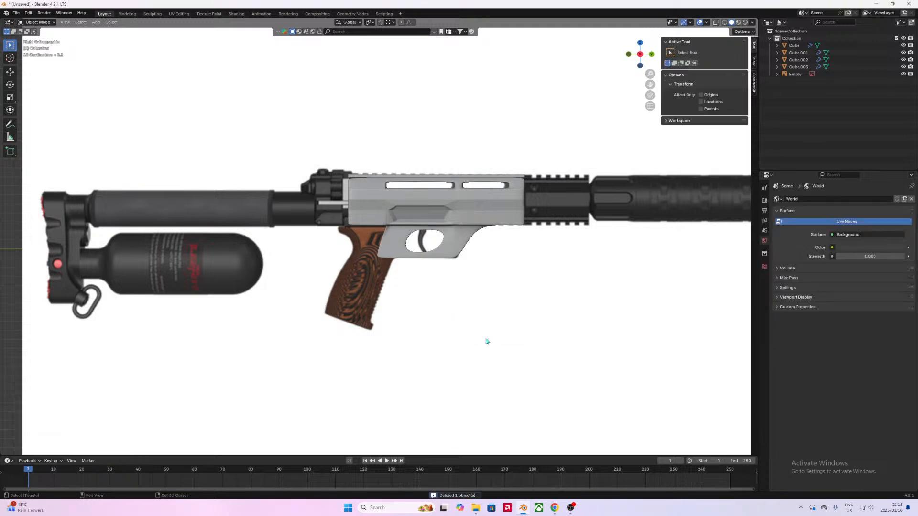
Step: Add a cube, move it below the reference rifle's grip and scale it to about 0.373
{"action": "key", "text": "shift+a"}
{"action": "mouse_move", "coordinate": [487, 341]}
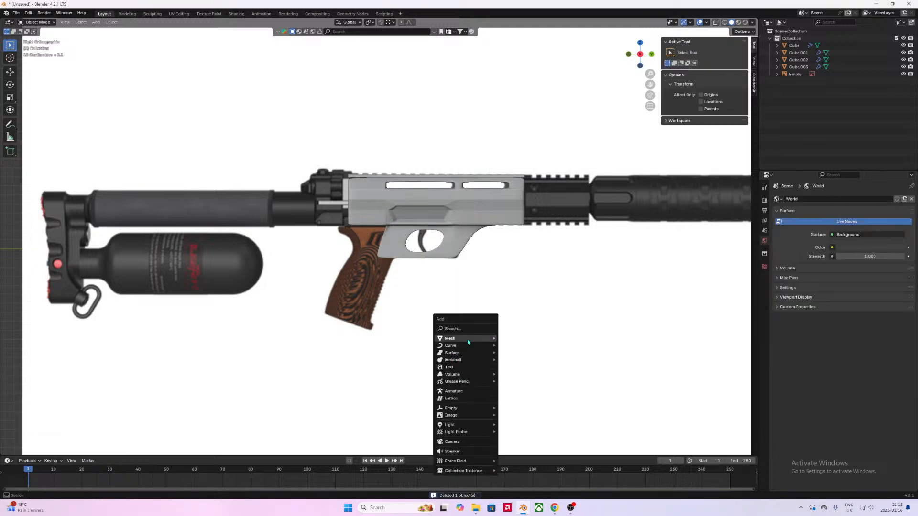
{"action": "left_click", "coordinate": [506, 346]}
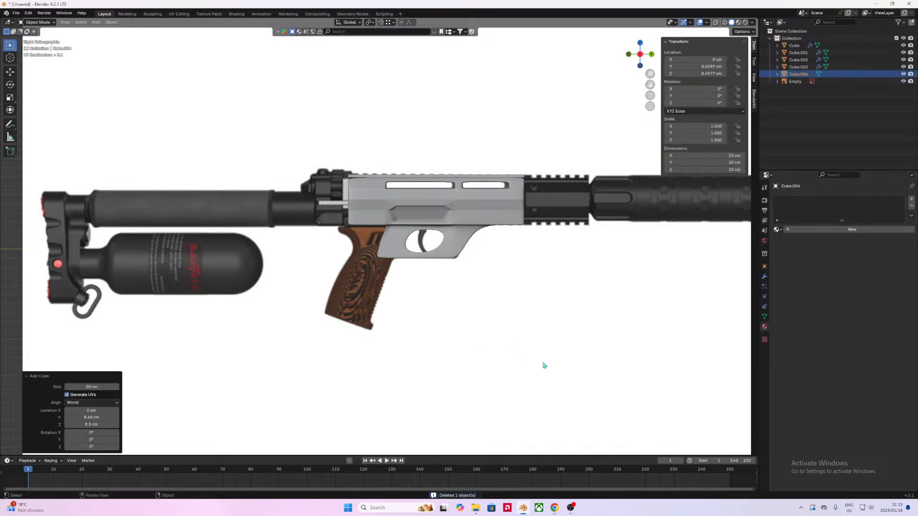
{"action": "scroll", "coordinate": [594, 375], "scroll_direction": "down", "scroll_amount": 5}
{"action": "key", "text": "g"}
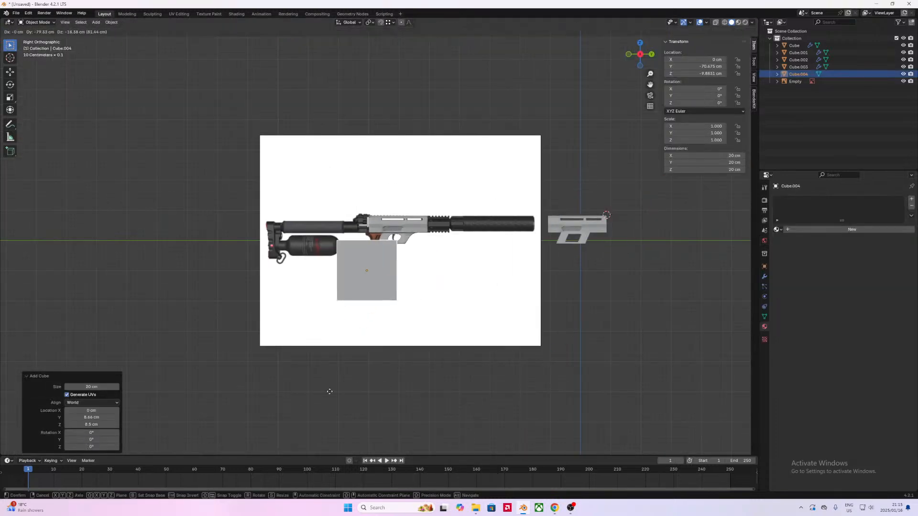
{"action": "left_click", "coordinate": [335, 392]}
{"action": "key", "text": "s"}
{"action": "left_click", "coordinate": [428, 342]}
Step: Position the cube over the lower end of the wooden grip and shrink it to about 3.13 cm per side
{"action": "scroll", "coordinate": [406, 335], "scroll_direction": "up", "scroll_amount": 5}
{"action": "scroll", "coordinate": [406, 335], "scroll_direction": "up", "scroll_amount": 2}
{"action": "key", "text": "g"}
{"action": "left_click", "coordinate": [481, 346]}
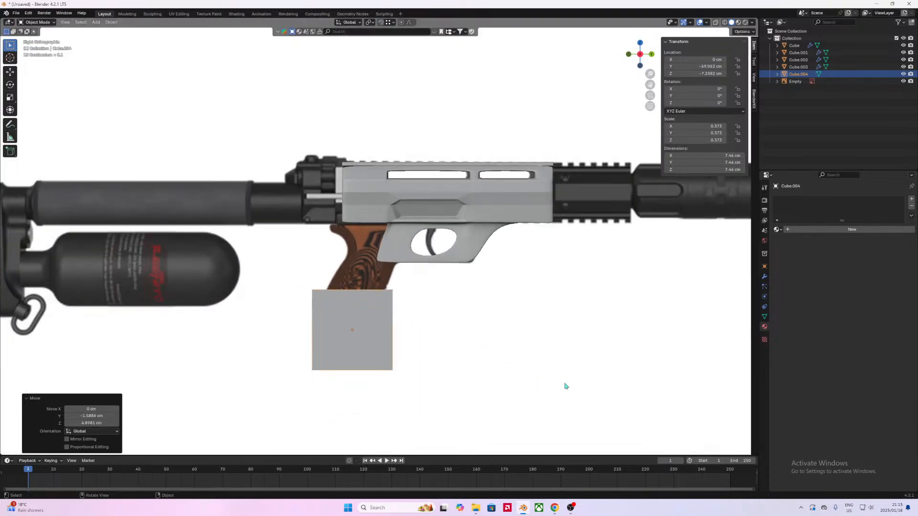
{"action": "key", "text": "s"}
{"action": "left_click", "coordinate": [444, 356]}
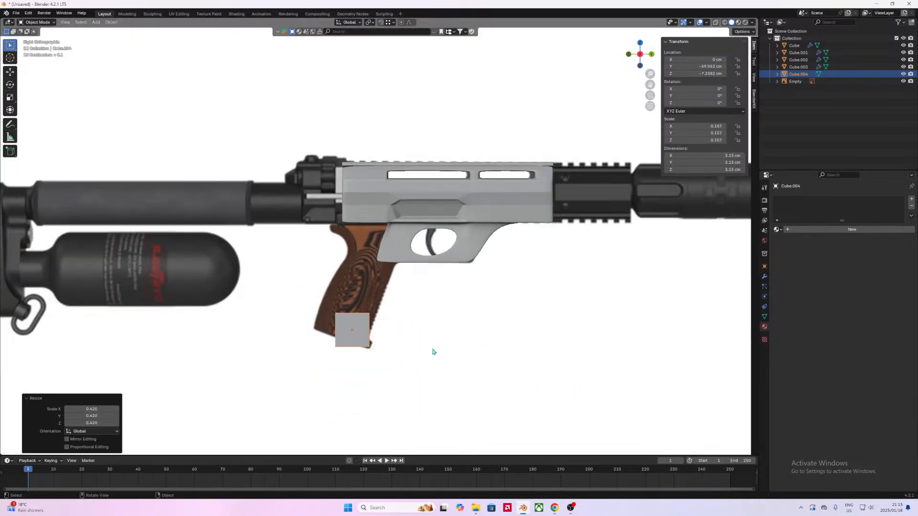
Step: Rotate the cube to about -18.2° around X to match the grip's slant and place it inside the grip's lower end
{"action": "key", "text": "r"}
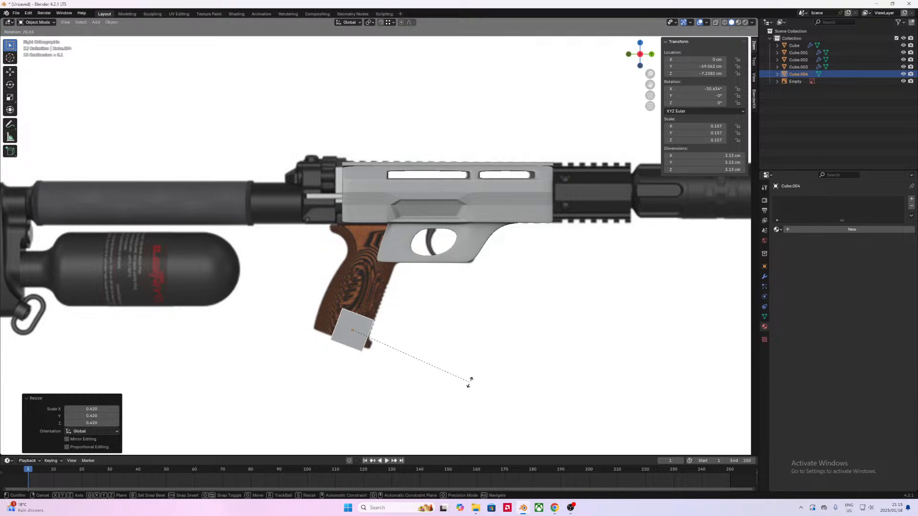
{"action": "left_click", "coordinate": [471, 385]}
{"action": "key", "text": "g"}
{"action": "left_click", "coordinate": [467, 379]}
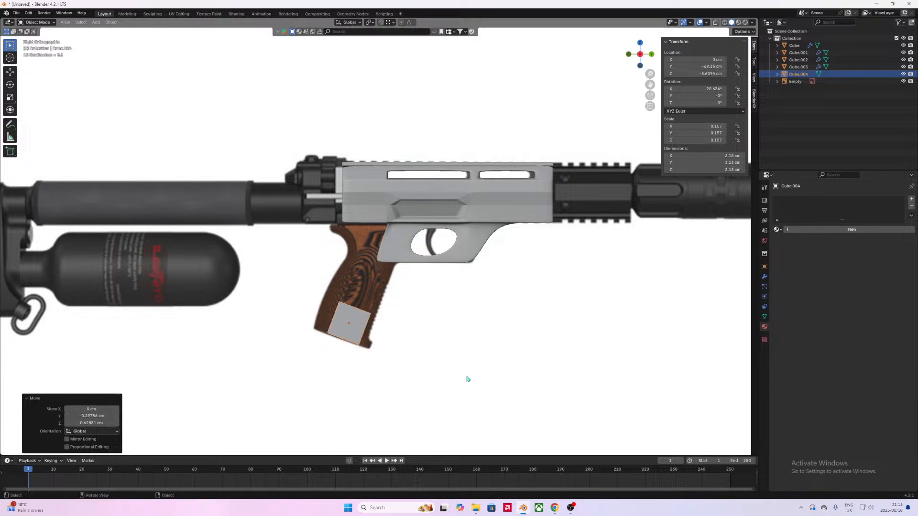
{"action": "key", "text": "r"}
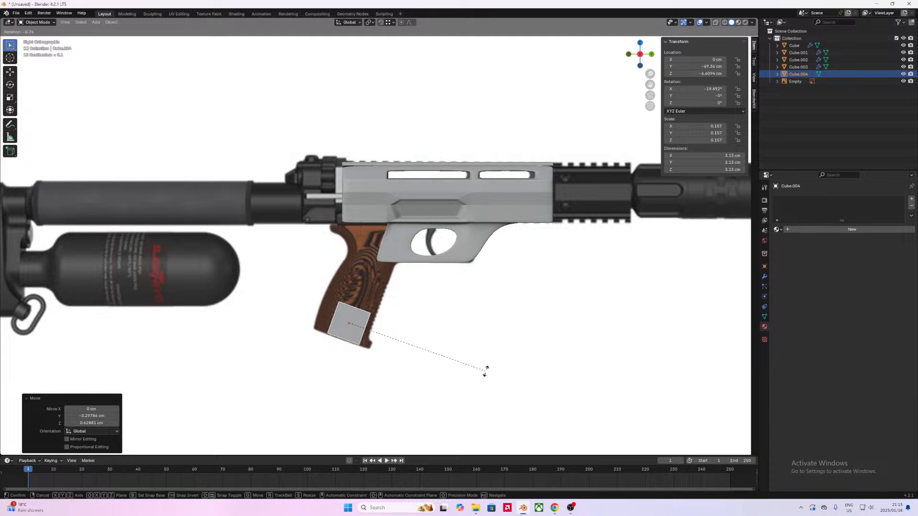
{"action": "left_click", "coordinate": [489, 370]}
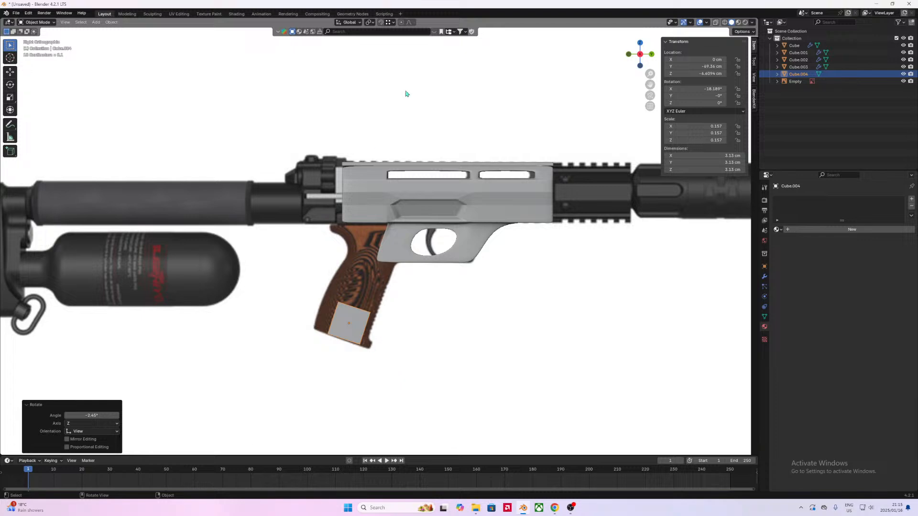
Step: Set the transform orientation to Local and stretch the cube along its local Y axis to about 4.49 cm
{"action": "left_click", "coordinate": [348, 22]}
{"action": "left_click", "coordinate": [347, 54]}
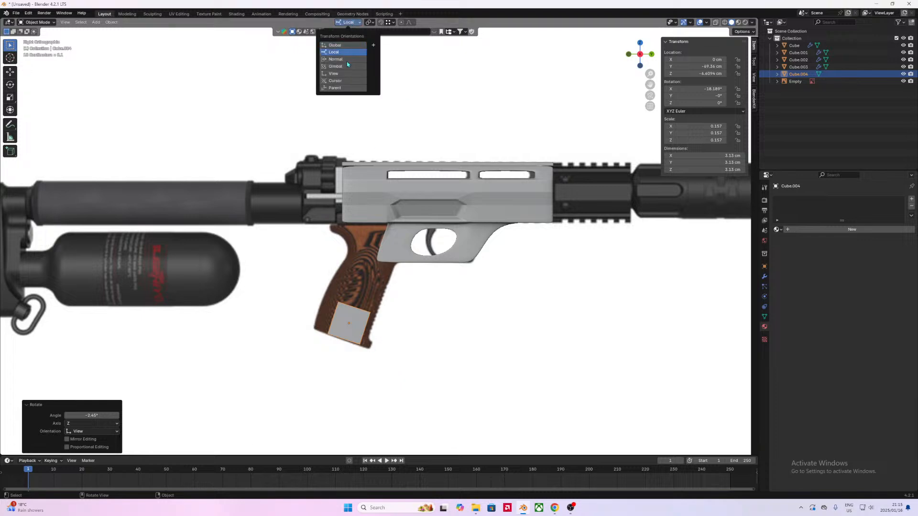
{"action": "key", "text": "s"}
{"action": "key", "text": "x"}
{"action": "key", "text": "y"}
{"action": "left_click", "coordinate": [471, 360]}
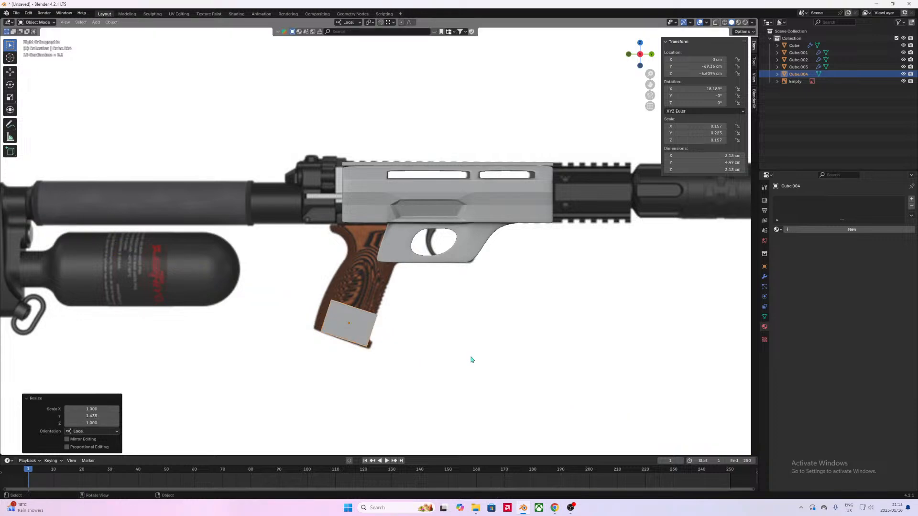
Step: Centre the cube on the grip's lower end and widen it along local Y to about 4.95 cm
{"action": "key", "text": "g"}
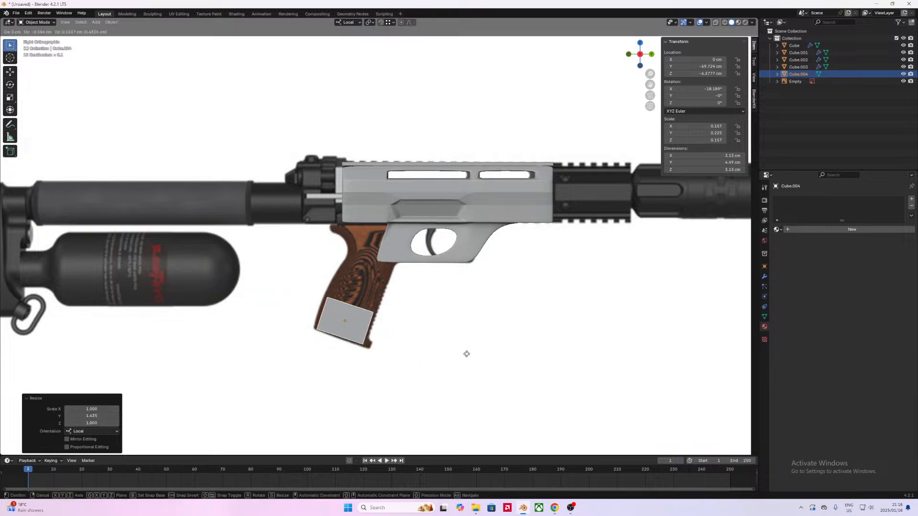
{"action": "left_click", "coordinate": [468, 356]}
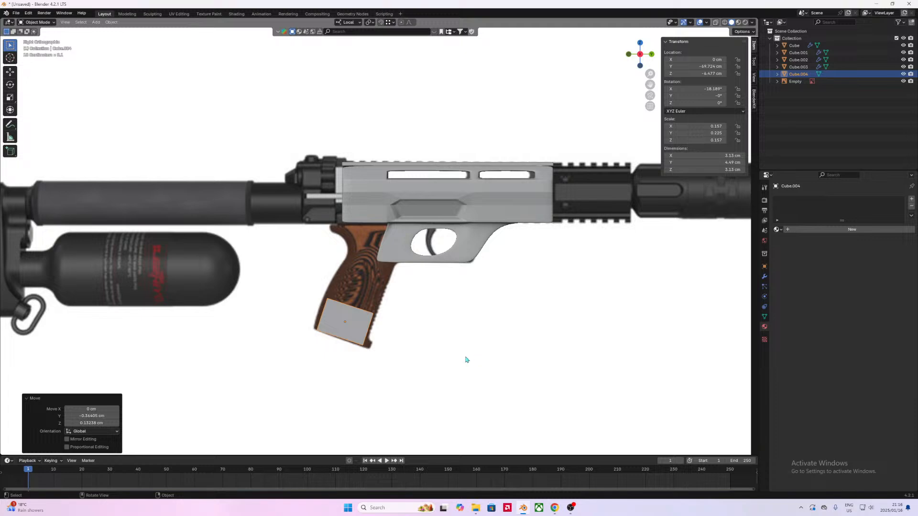
{"action": "key", "text": "s"}
{"action": "key", "text": "y"}
{"action": "left_click", "coordinate": [474, 362]}
{"action": "key", "text": "g"}
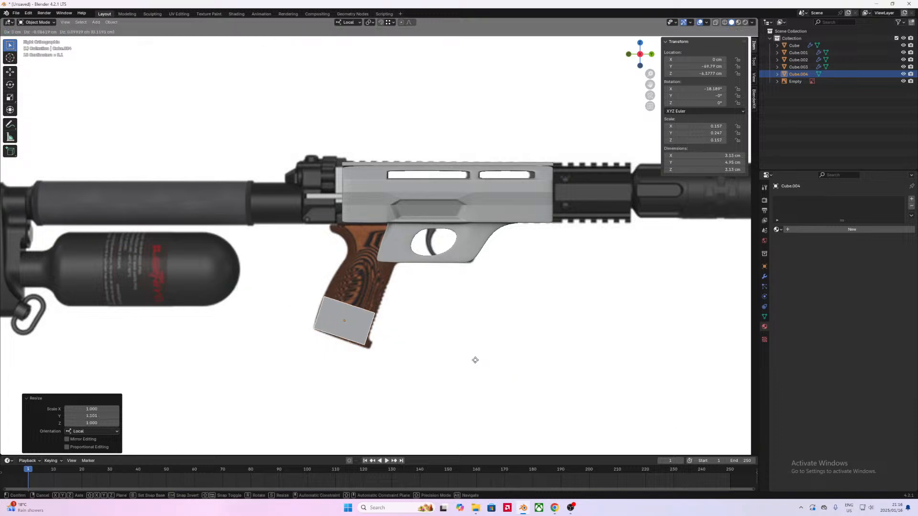
{"action": "left_click", "coordinate": [477, 357]}
Step: Narrow the grip cube's thickness along its local X axis
{"action": "middle_click_drag", "start_coordinate": [480, 352], "coordinate": [401, 334]}
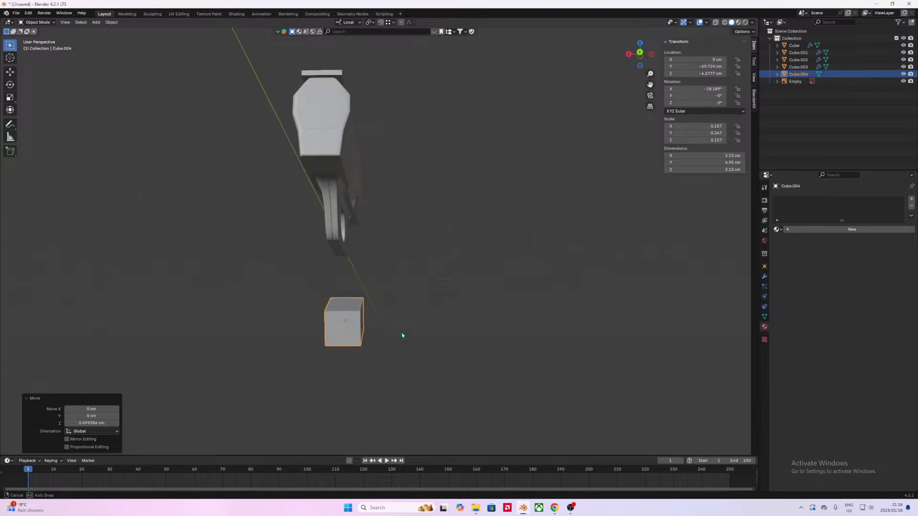
{"action": "key", "text": "s"}
{"action": "key", "text": "x"}
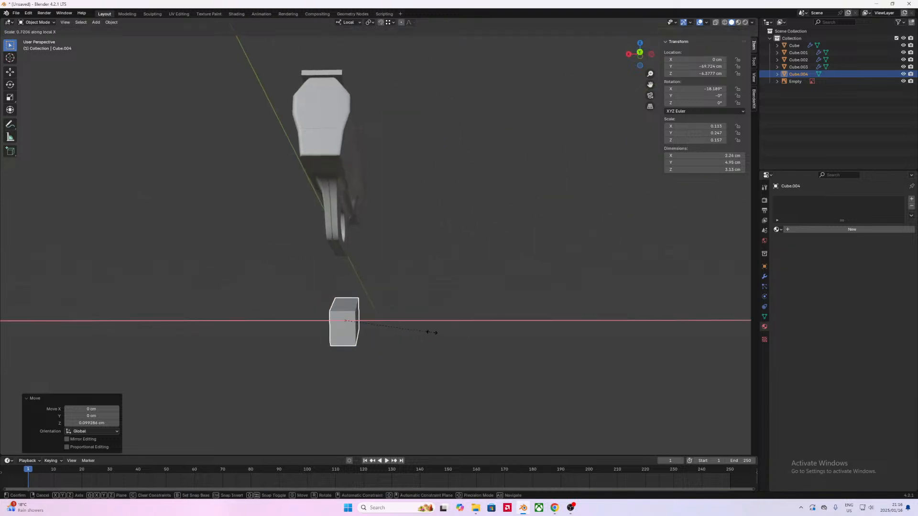
{"action": "left_click", "coordinate": [383, 332]}
Step: In Edit Mode with X-ray on, add a loop cut around the grip block near its lower end, with a factor of about 0.466
{"action": "middle_click_drag", "start_coordinate": [383, 331], "coordinate": [395, 339]}
{"action": "key", "text": "Tab"}
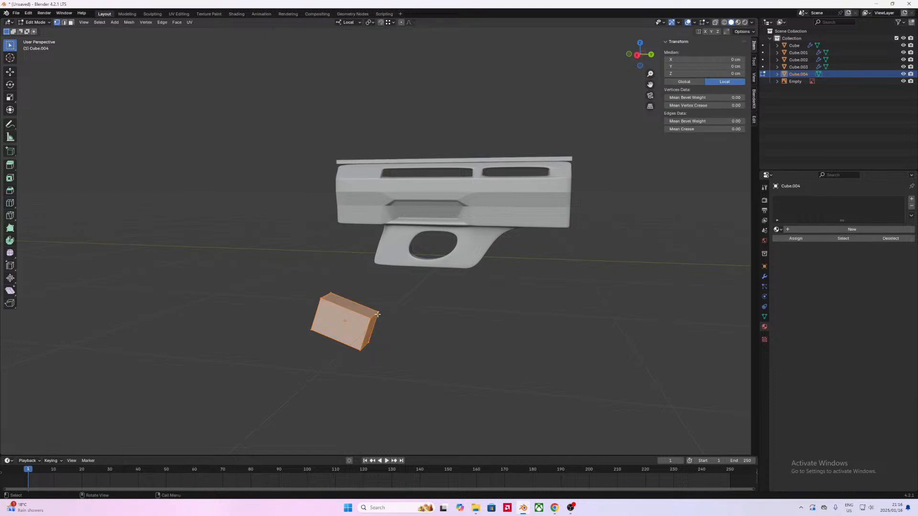
{"action": "left_click", "coordinate": [637, 55]}
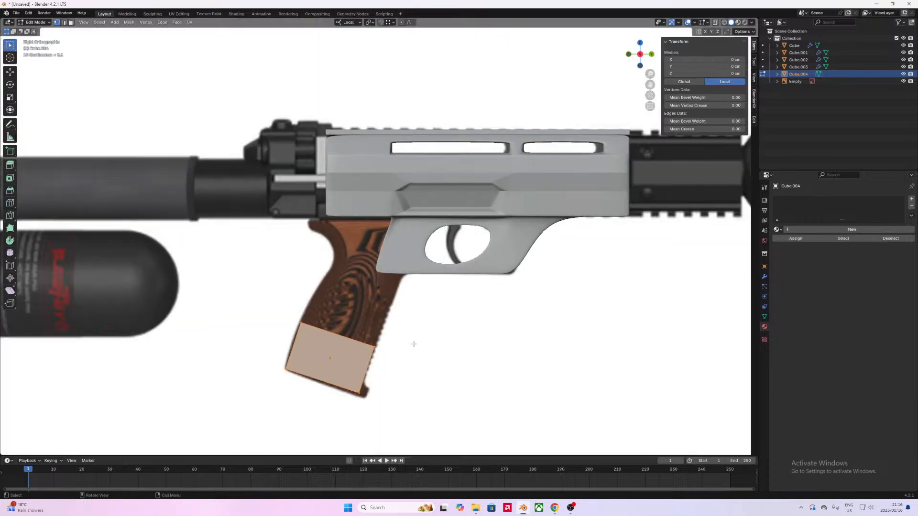
{"action": "left_click", "coordinate": [409, 360]}
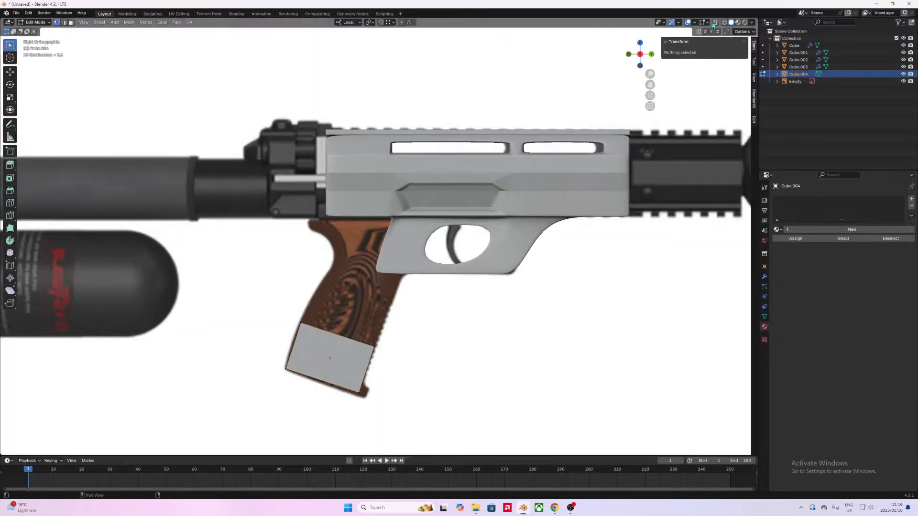
{"action": "key", "text": "alt+z"}
{"action": "left_click_drag", "start_coordinate": [409, 360], "coordinate": [270, 309]}
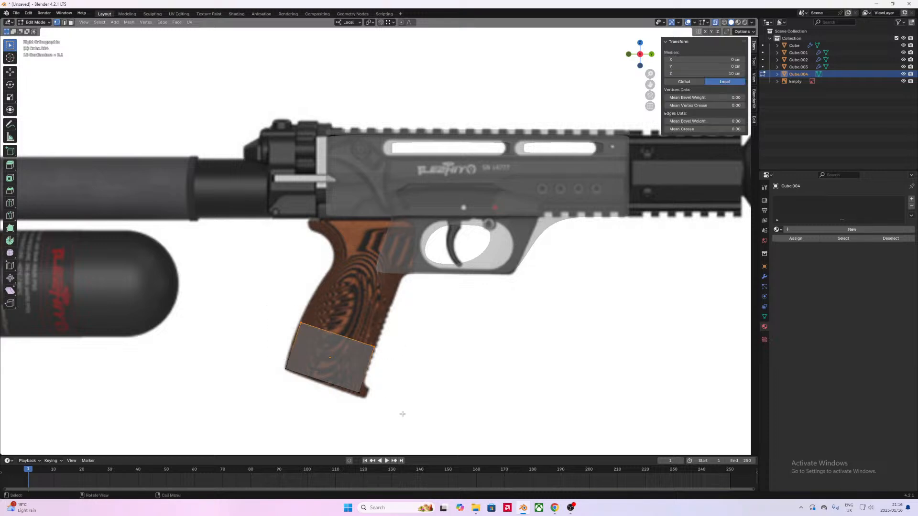
{"action": "key", "text": "ctrl+r"}
{"action": "left_click", "coordinate": [364, 377]}
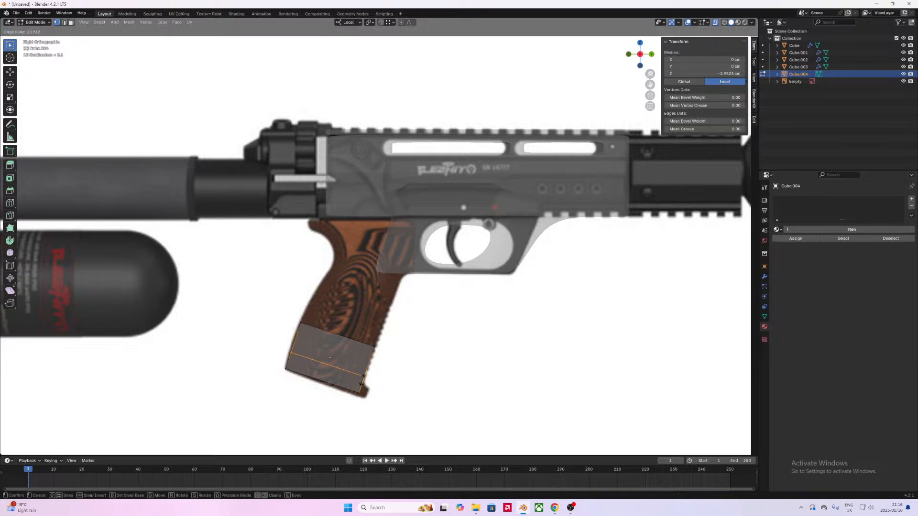
{"action": "left_click", "coordinate": [362, 384]}
{"action": "middle_click_drag", "start_coordinate": [448, 409], "coordinate": [407, 402]}
{"action": "key", "text": "e"}
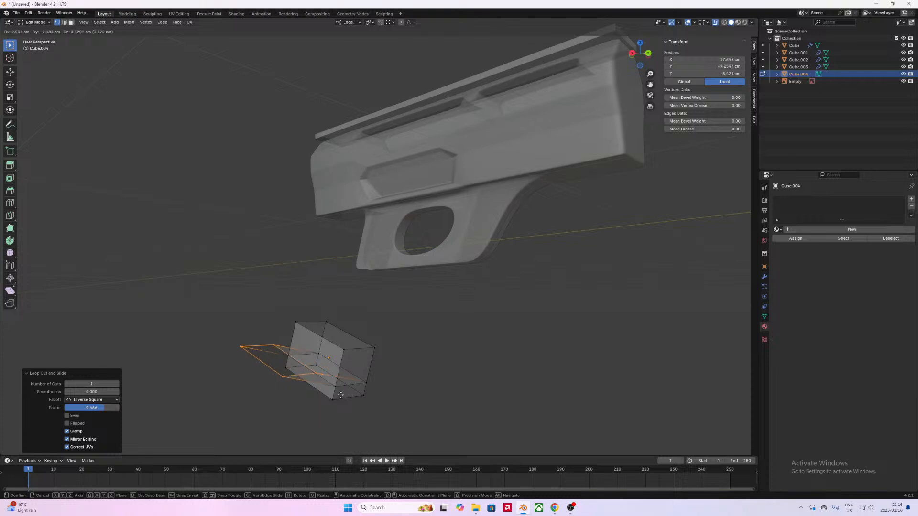
{"action": "right_click", "coordinate": [324, 379]}
{"action": "key", "text": "ctrl+z"}
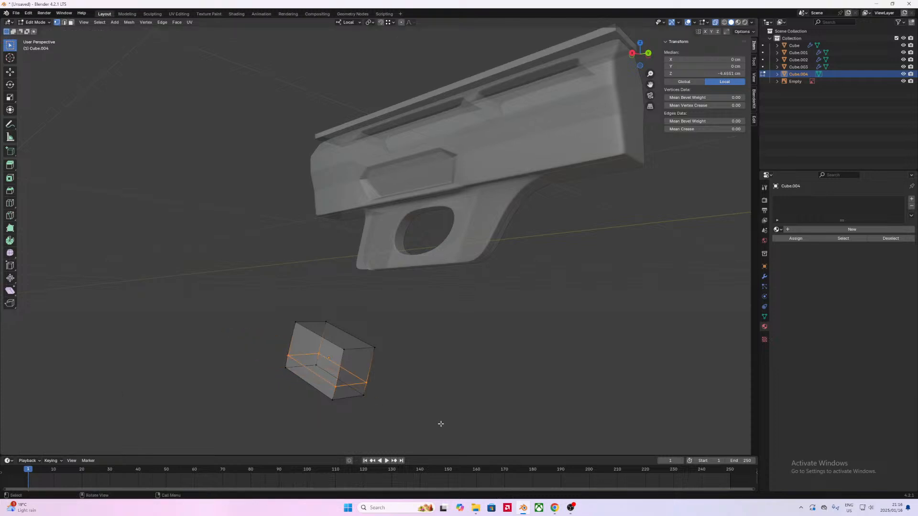
Step: Extrude the small front face at the grip block's lower end outward about 0.43 cm to form the toe
{"action": "left_click", "coordinate": [414, 424]}
{"action": "left_click", "coordinate": [347, 390]}
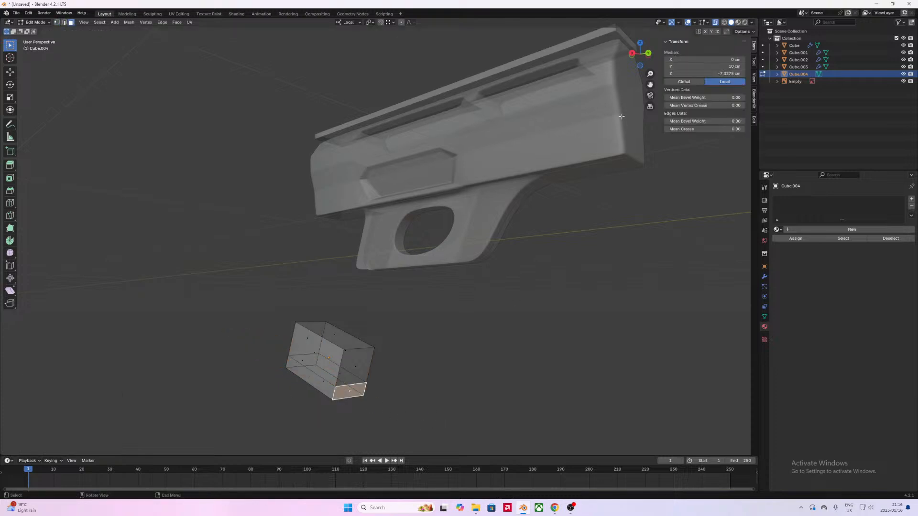
{"action": "left_click", "coordinate": [633, 54]}
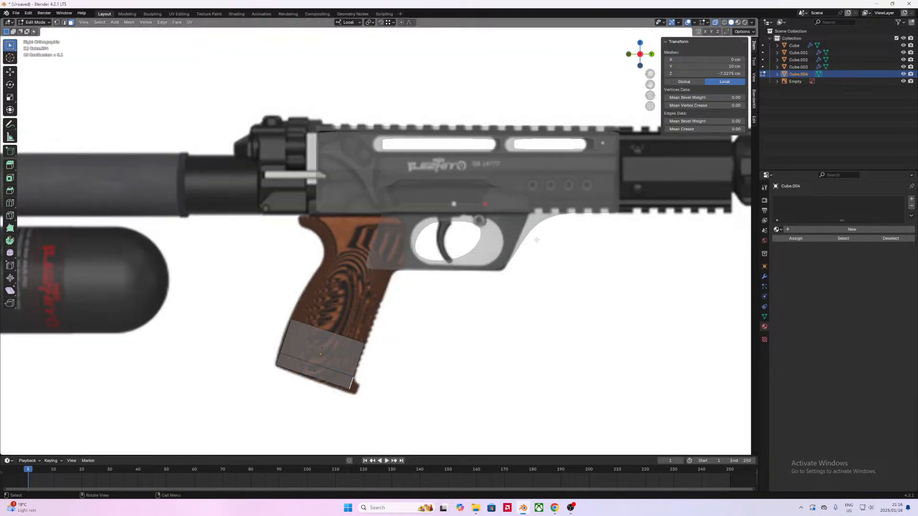
{"action": "key", "text": "e"}
{"action": "left_click", "coordinate": [473, 333]}
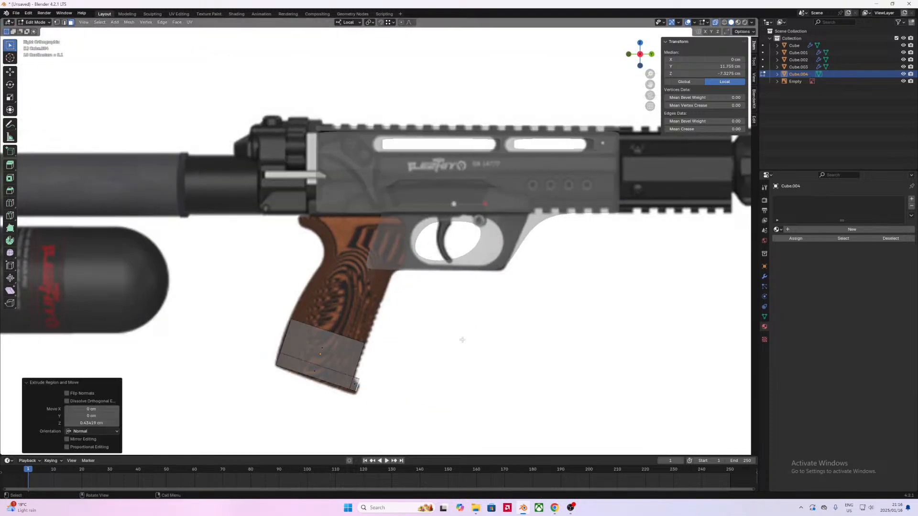
Step: Extrude the grip block's upper end up the grip and shift it about 0.11 cm in global Y and -0.07 cm in Z
{"action": "key", "text": "1"}
{"action": "left_click_drag", "start_coordinate": [392, 367], "coordinate": [272, 300]}
{"action": "left_click_drag", "start_coordinate": [406, 361], "coordinate": [277, 307]}
{"action": "key", "text": "e"}
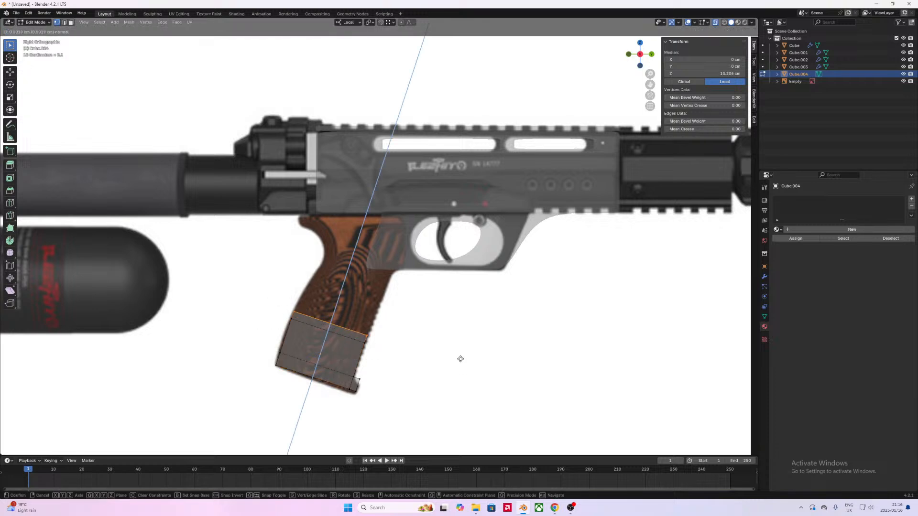
{"action": "left_click", "coordinate": [465, 343]}
{"action": "key", "text": "g"}
{"action": "left_click", "coordinate": [467, 345]}
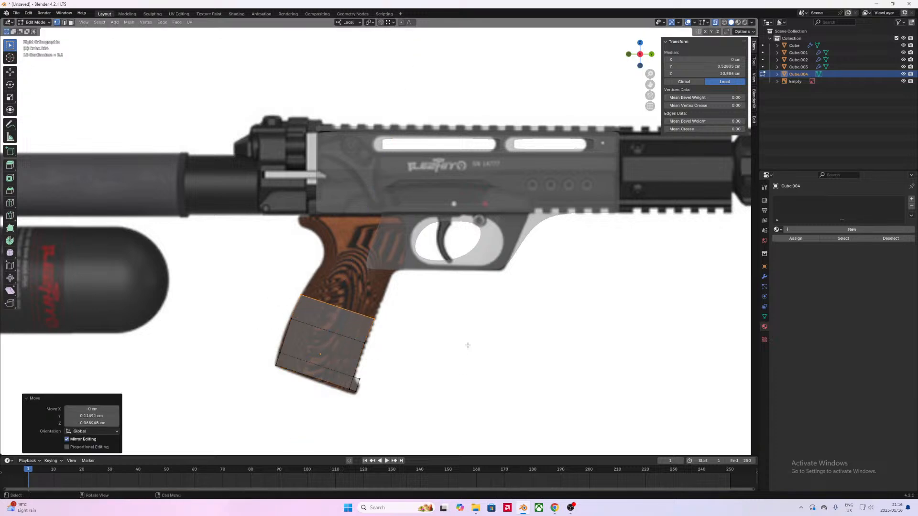
Step: Extrude another segment up the grip and shift it about 0.32 cm in global Y and -0.18 cm in Z
{"action": "key", "text": "e"}
{"action": "left_click", "coordinate": [479, 323]}
{"action": "key", "text": "g"}
{"action": "left_click", "coordinate": [484, 327]}
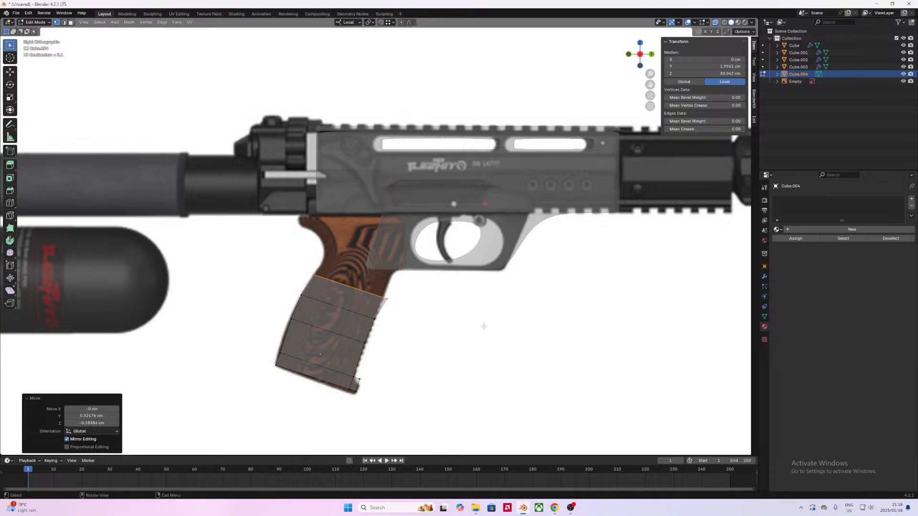
Step: Nudge the front vertices of the grip's upper edge onto the reference grip's front outline
{"action": "left_click_drag", "start_coordinate": [422, 314], "coordinate": [370, 281]}
{"action": "key", "text": "g"}
{"action": "left_click", "coordinate": [440, 313]}
{"action": "left_click_drag", "start_coordinate": [414, 313], "coordinate": [395, 303]}
{"action": "key", "text": "ctrl+z"}
Step: Extrude the grip's upper end again and shift the new rear vertices about 0.25 cm in global Y and -0.09 cm in Z
{"action": "left_click", "coordinate": [314, 275], "text": "shift"}
{"action": "key", "text": "e"}
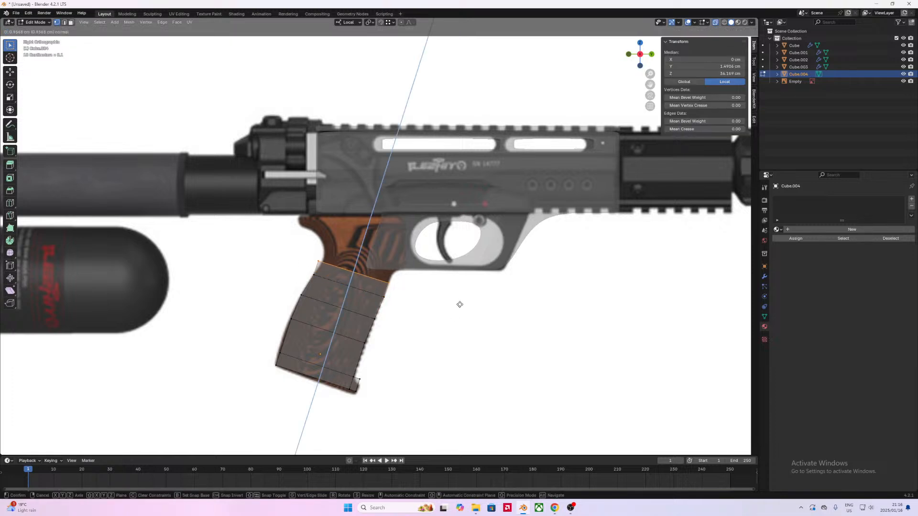
{"action": "left_click", "coordinate": [460, 301]}
{"action": "left_click_drag", "start_coordinate": [302, 264], "coordinate": [344, 249]}
{"action": "key", "text": "g"}
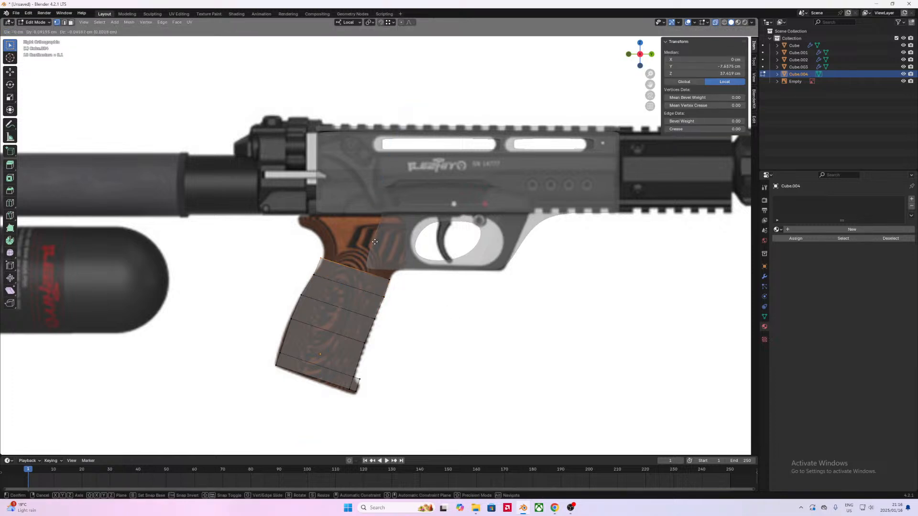
{"action": "left_click", "coordinate": [377, 241]}
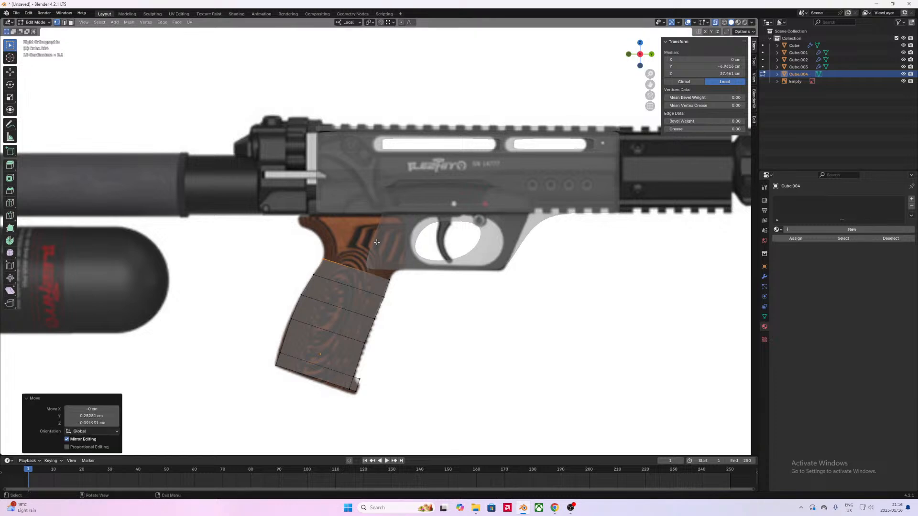
{"action": "left_click", "coordinate": [390, 276], "text": "shift"}
{"action": "key", "text": "e"}
{"action": "left_click", "coordinate": [444, 281]}
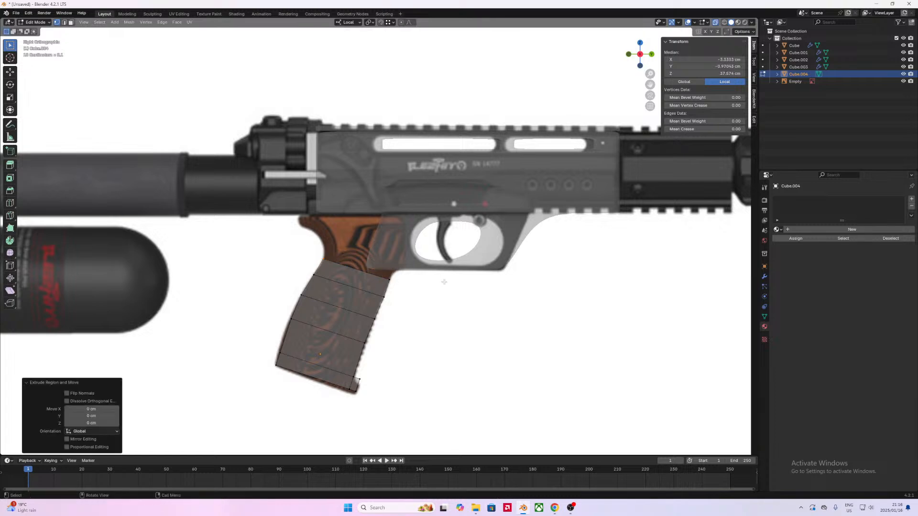
{"action": "key", "text": "ctrl+z"}
Step: Extrude the grip's upper end about 0.75 cm and fit the new front and rear vertices to the reference outline
{"action": "left_click_drag", "start_coordinate": [401, 289], "coordinate": [380, 269]}
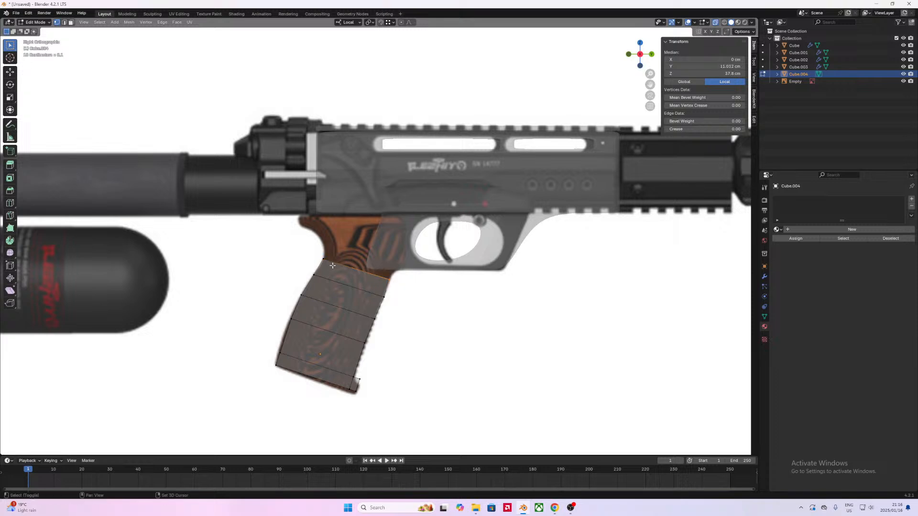
{"action": "key", "text": "e"}
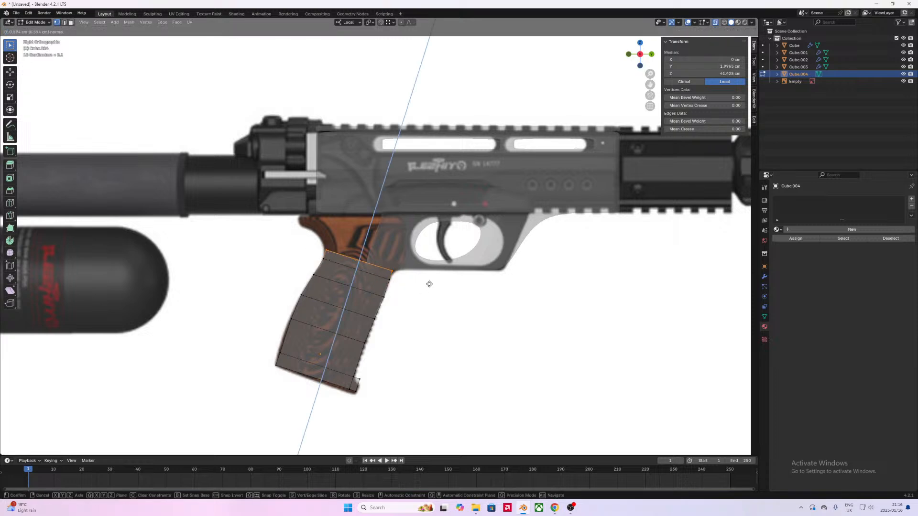
{"action": "left_click", "coordinate": [430, 282]}
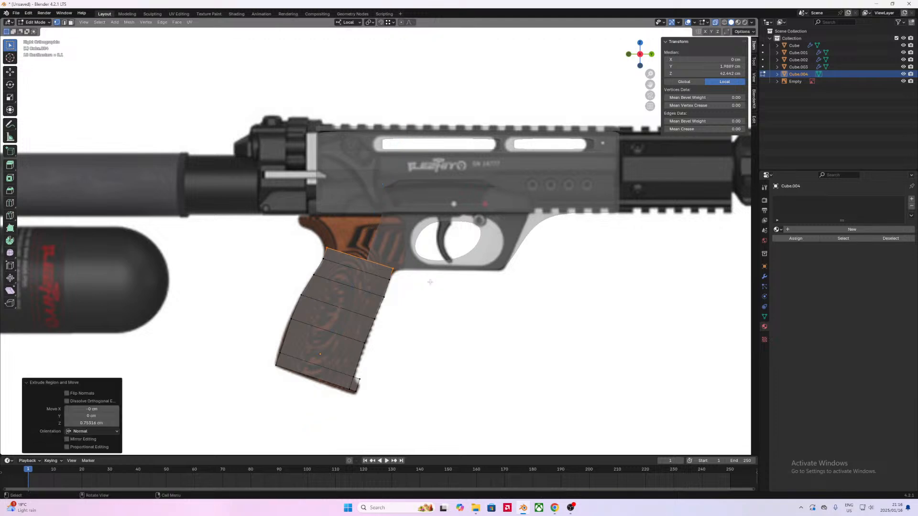
{"action": "key", "text": "g"}
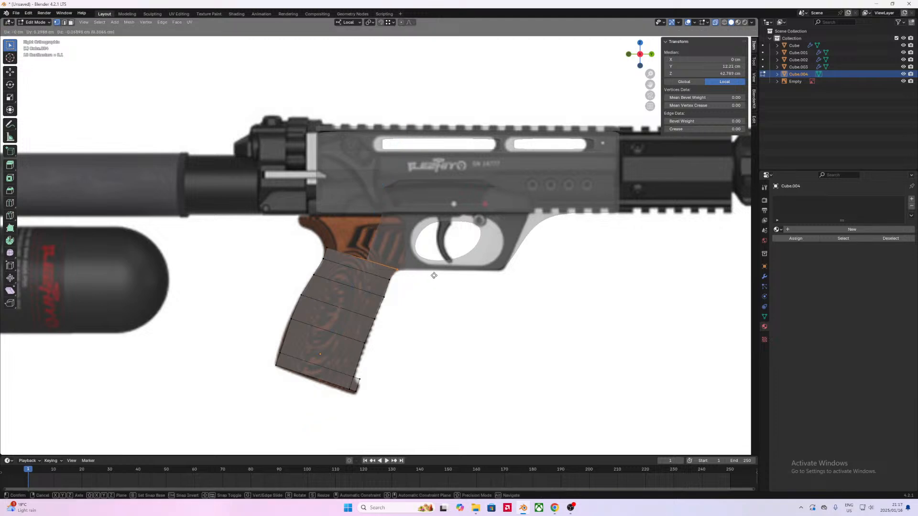
{"action": "left_click", "coordinate": [433, 276]}
{"action": "left_click", "coordinate": [345, 253]}
{"action": "key", "text": "g"}
{"action": "left_click", "coordinate": [352, 230]}
Step: Select the front and rear vertices of the grip's upper end and extrude them about 1.22 cm towards the receiver
{"action": "left_click", "coordinate": [401, 269]}
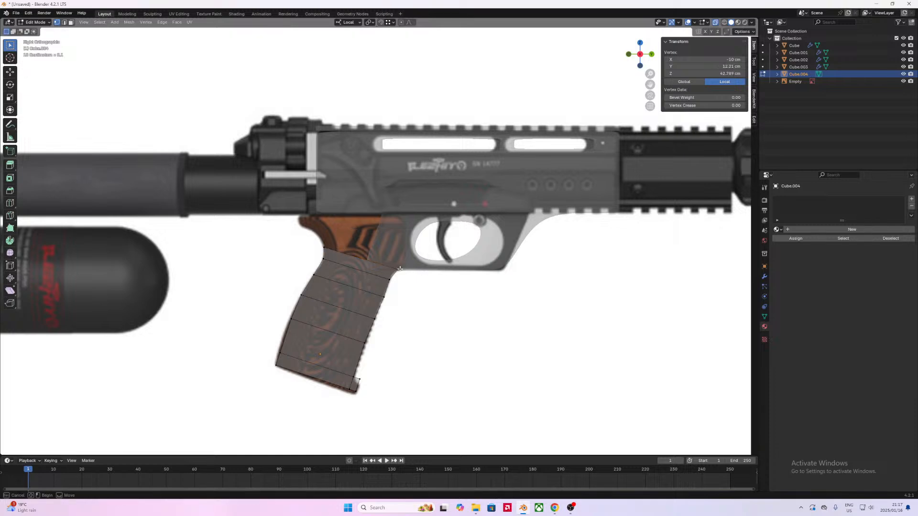
{"action": "left_click_drag", "start_coordinate": [403, 272], "coordinate": [391, 261]}
{"action": "left_click_drag", "start_coordinate": [332, 250], "coordinate": [320, 242], "text": "shift"}
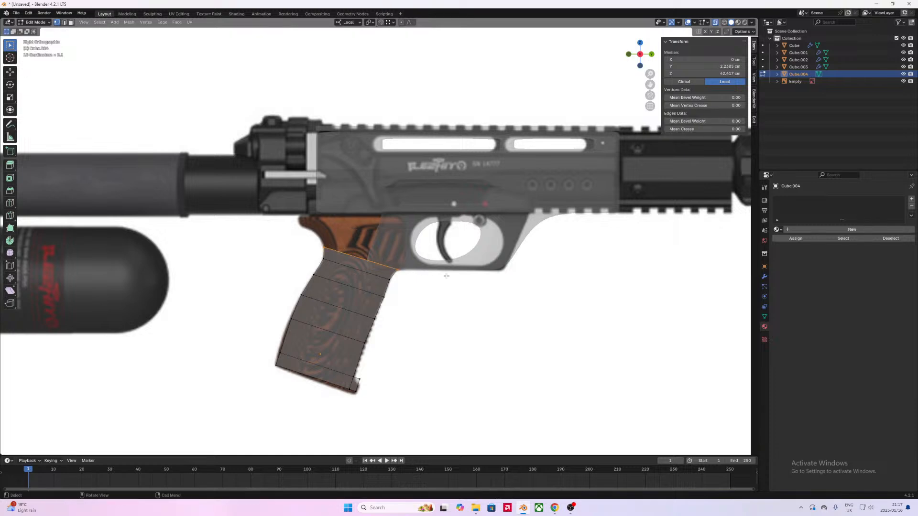
{"action": "key", "text": "e"}
{"action": "left_click", "coordinate": [441, 259]}
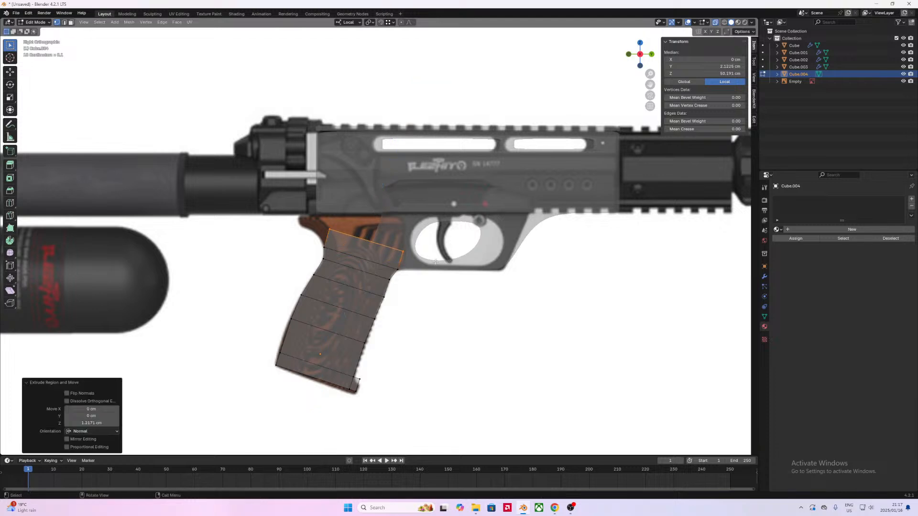
Step: Move the front vertices of the grip's two uppermost loops so the front edge runs vertically and the upper edge lies level
{"action": "left_click", "coordinate": [391, 264]}
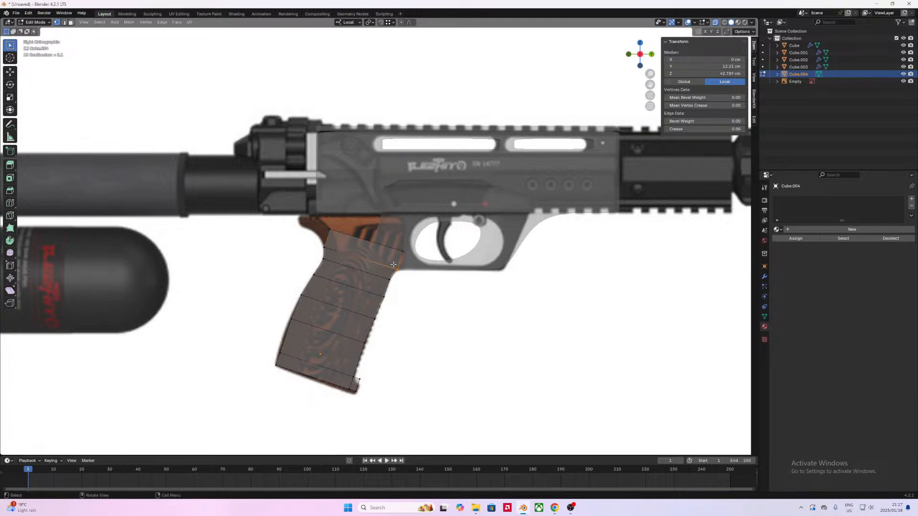
{"action": "key", "text": "g"}
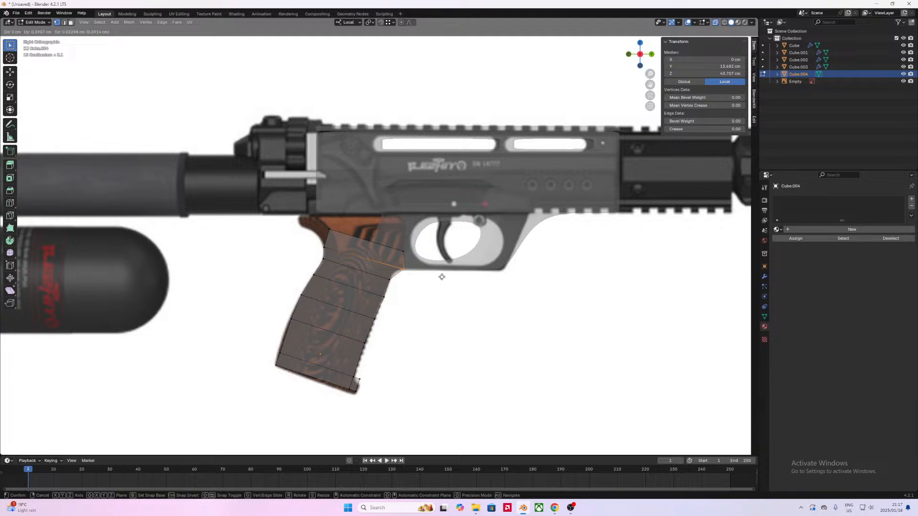
{"action": "left_click", "coordinate": [442, 277]}
{"action": "left_click", "coordinate": [399, 245]}
{"action": "key", "text": "g"}
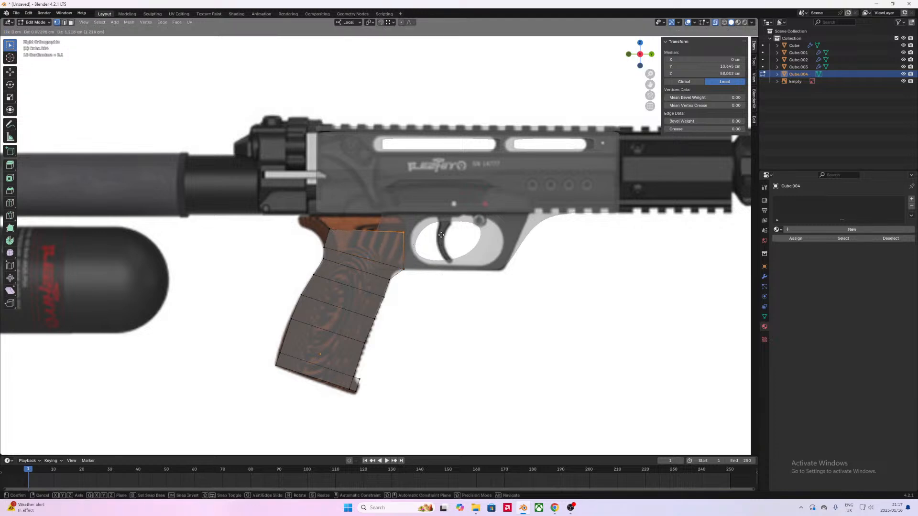
{"action": "left_click", "coordinate": [355, 235]}
Step: Move the upper rear vertices about -1.06 cm in global Y and -0.09 cm in Z to the reference grip's back curve
{"action": "left_click", "coordinate": [340, 232]}
{"action": "key", "text": "g"}
{"action": "left_click", "coordinate": [307, 225]}
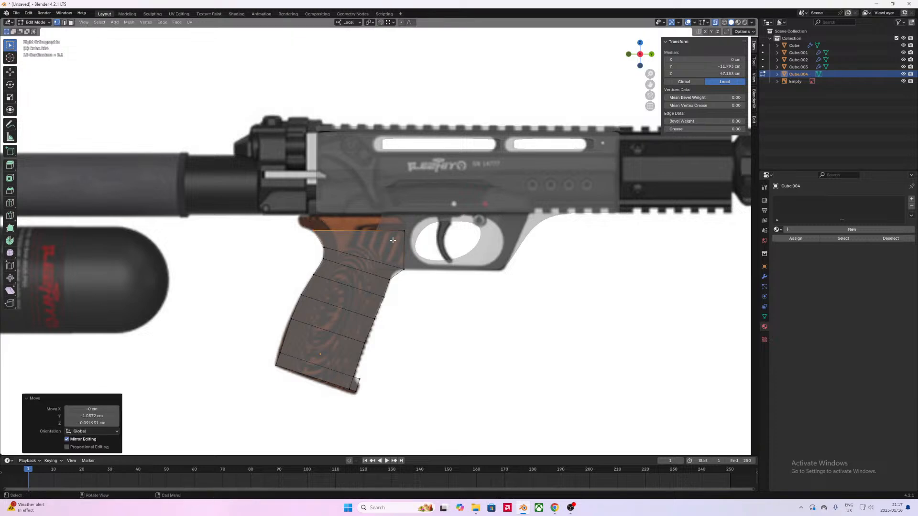
Step: Extrude the grip's upper end about 1.03 cm along local Z up to the receiver's underside
{"action": "left_click", "coordinate": [405, 238], "text": "shift"}
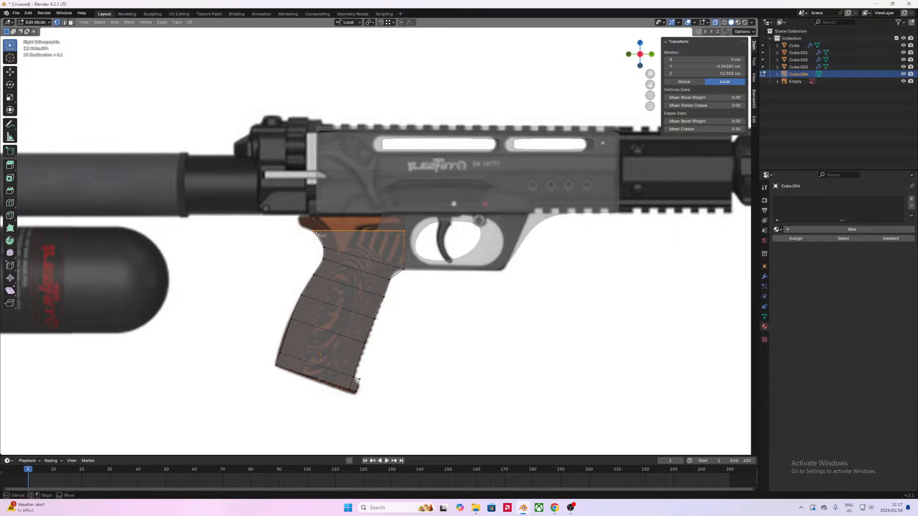
{"action": "key", "text": "g"}
{"action": "key", "text": "z"}
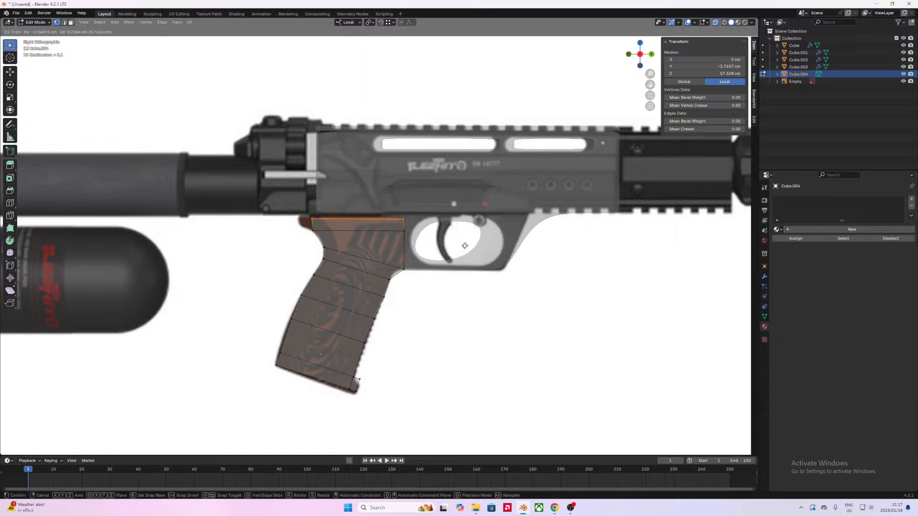
{"action": "key", "text": "z"}
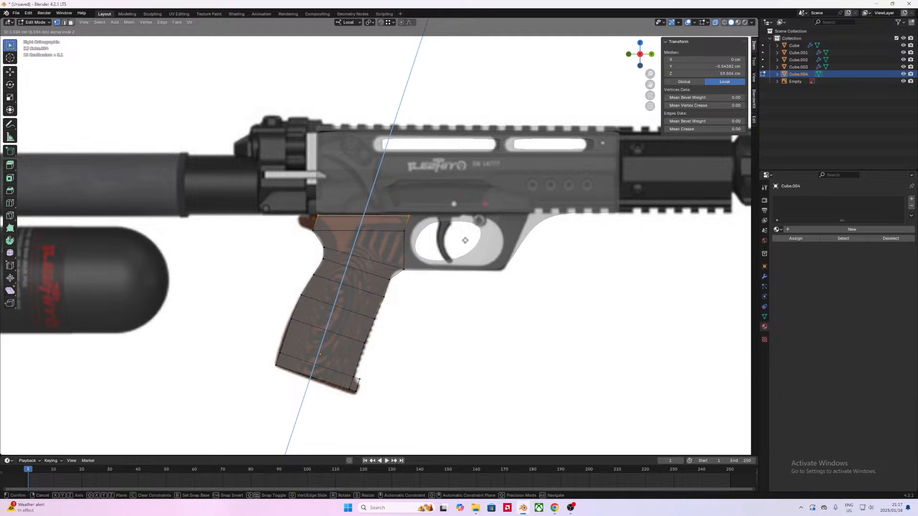
{"action": "left_click", "coordinate": [466, 240]}
{"action": "left_click", "coordinate": [367, 208]}
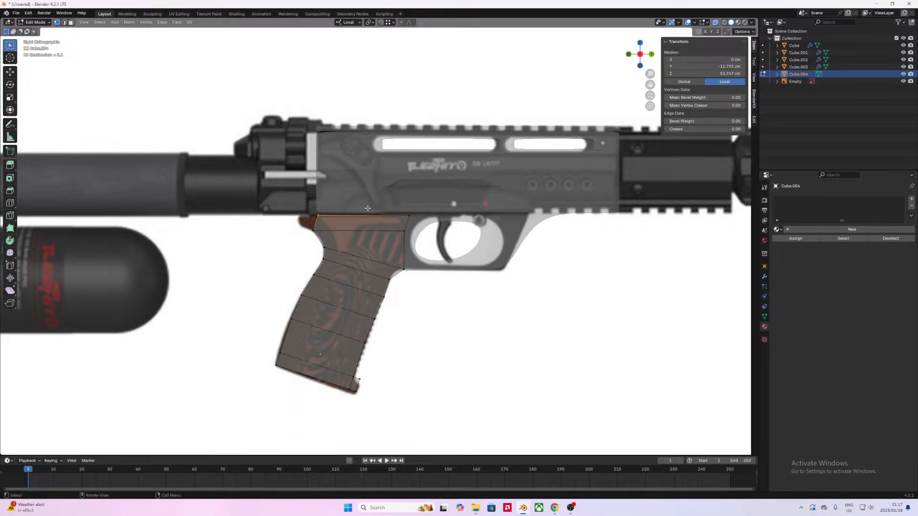
{"action": "key", "text": "g"}
{"action": "key", "text": "x"}
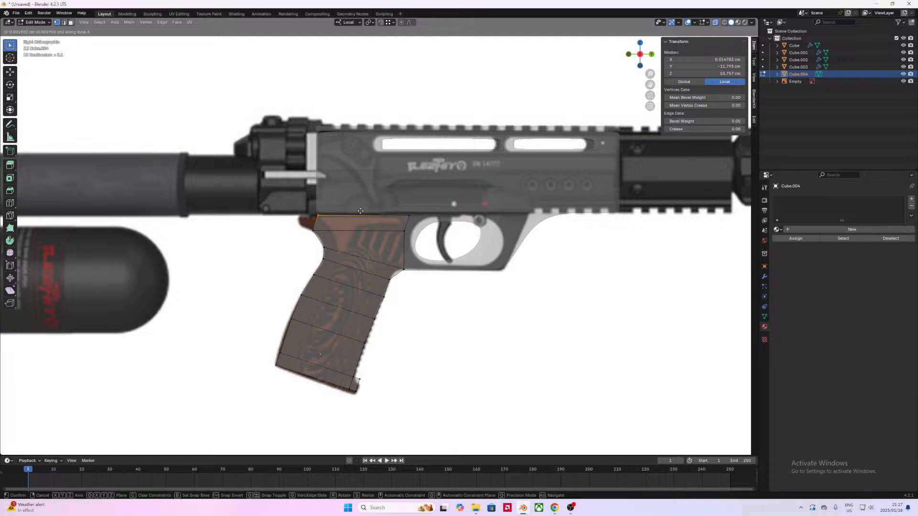
{"action": "key", "text": "y"}
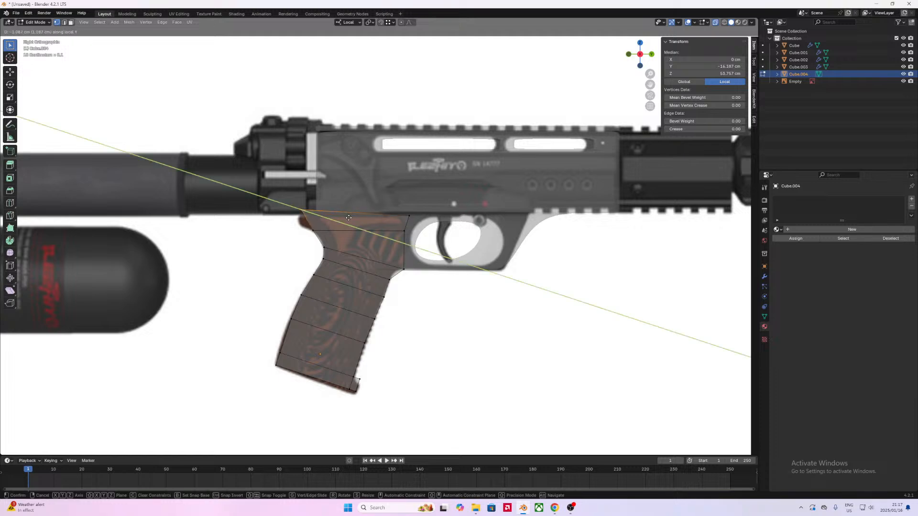
{"action": "left_click", "coordinate": [354, 221]}
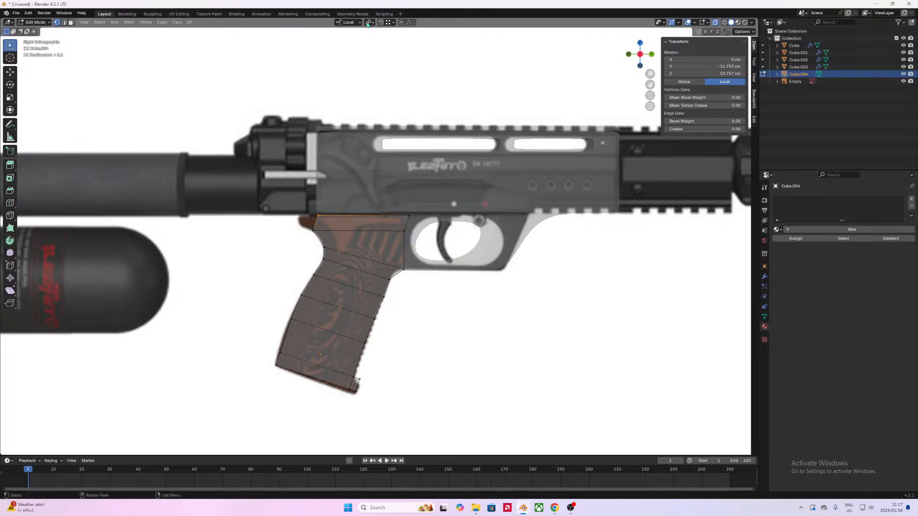
Step: Set the transform orientation to Global and move the uppermost rear vertices about -1.13 cm along Y to the grip's rear tip
{"action": "left_click", "coordinate": [348, 22]}
{"action": "left_click", "coordinate": [342, 44]}
{"action": "key", "text": "g"}
{"action": "key", "text": "x"}
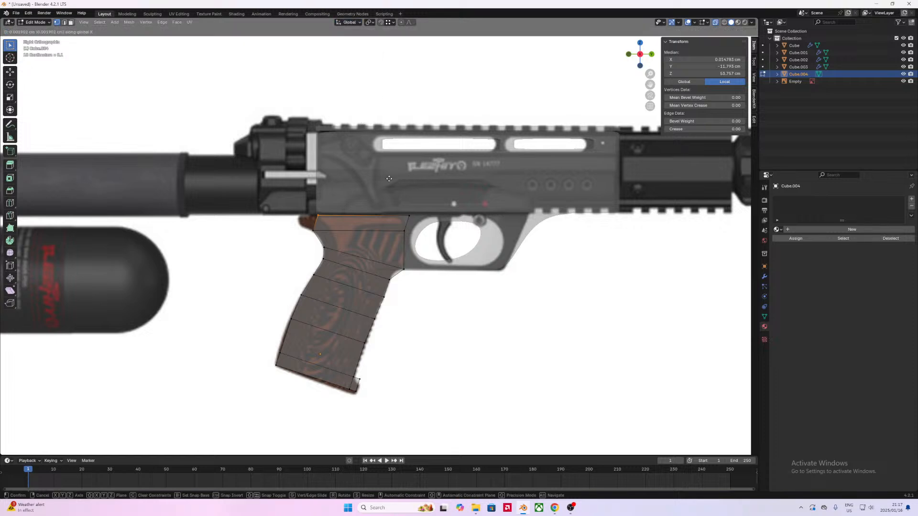
{"action": "key", "text": "y"}
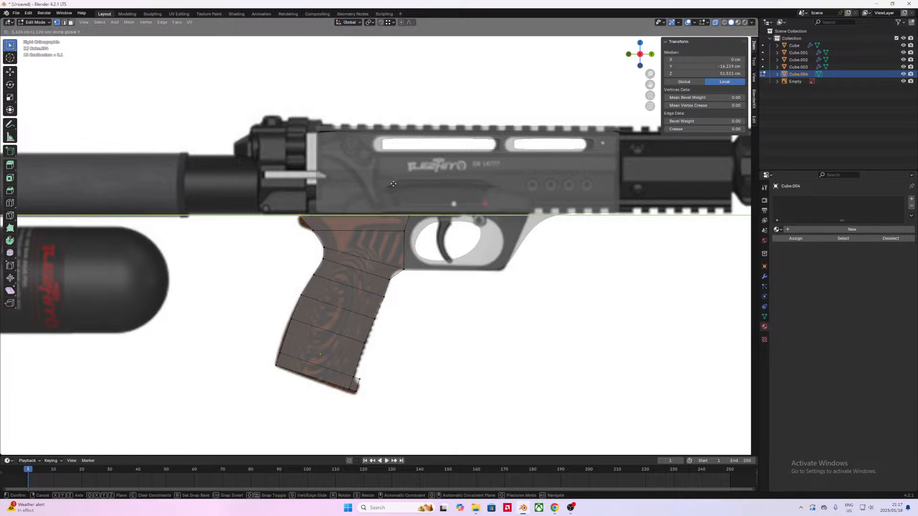
{"action": "left_click", "coordinate": [393, 183]}
Step: Move the uppermost front vertices about -0.34 cm along global Y to line up with the front vertices below
{"action": "left_click", "coordinate": [318, 225]}
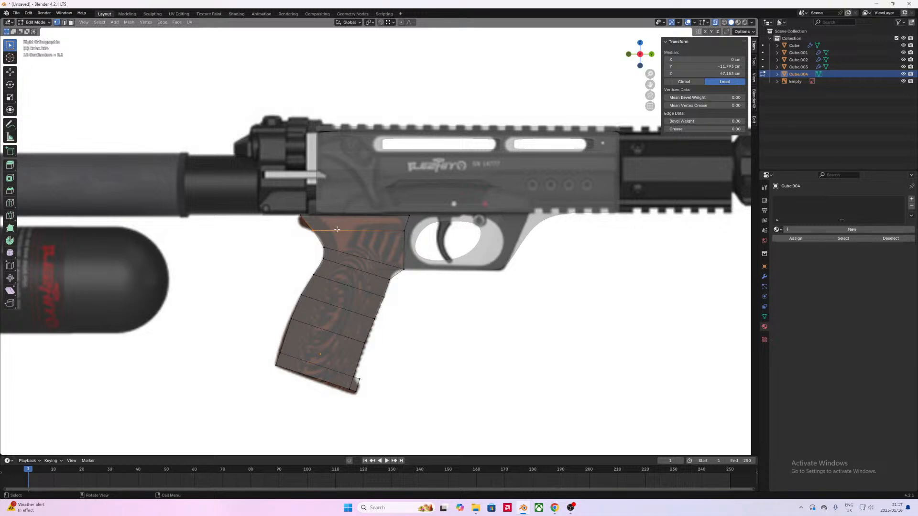
{"action": "left_click", "coordinate": [416, 219]}
{"action": "key", "text": "g"}
{"action": "key", "text": "x"}
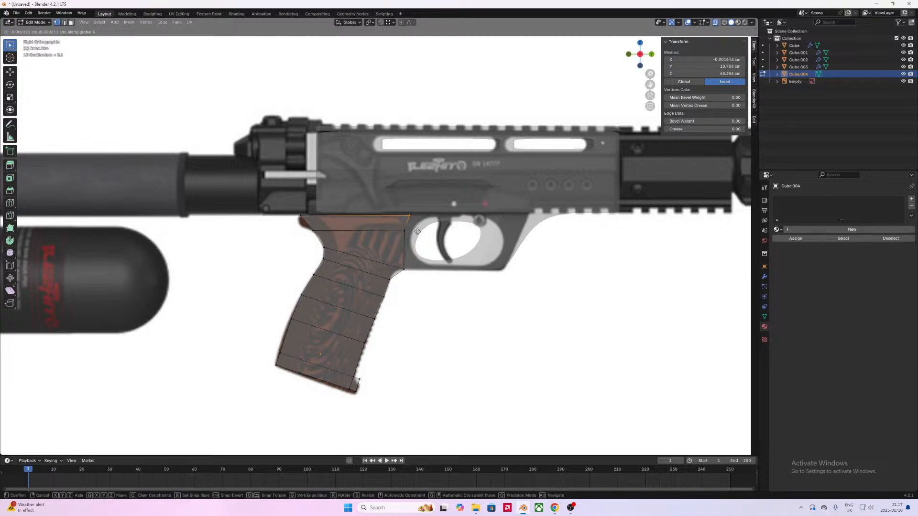
{"action": "key", "text": "y"}
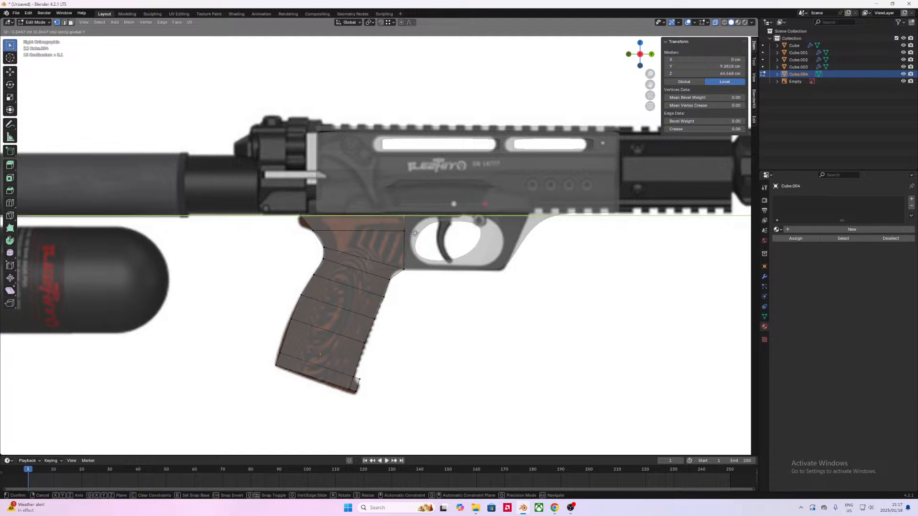
{"action": "left_click", "coordinate": [415, 233]}
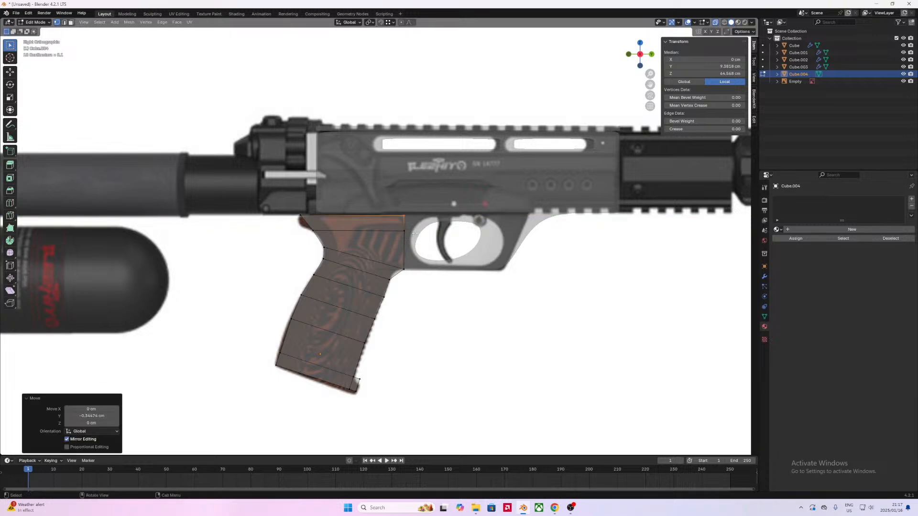
Step: Add a centred loop cut across the lower section of the grip with a factor of 0
{"action": "key", "text": "ctrl+r"}
{"action": "left_click", "coordinate": [356, 363]}
{"action": "right_click", "coordinate": [331, 360]}
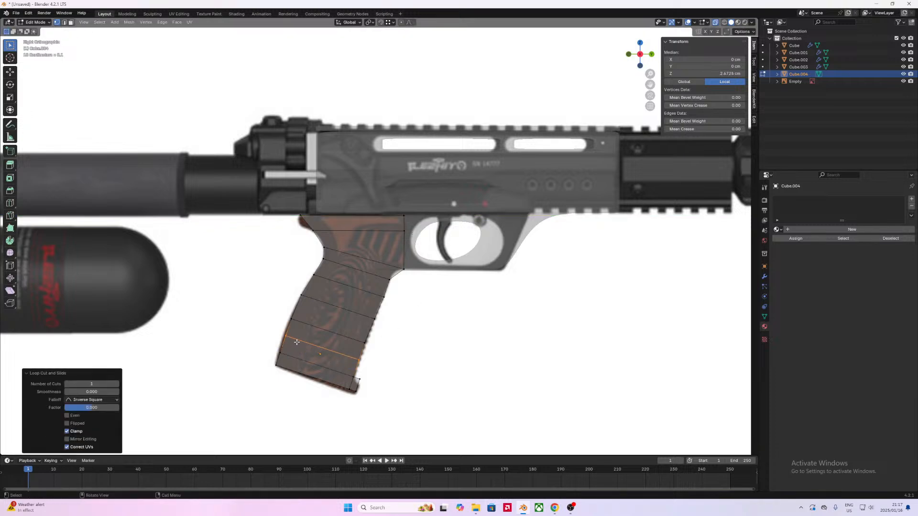
Step: Move the rear vertex pairs of the three lowest inner loops about 0.1 cm each to follow the reference's rear grip outline
{"action": "key", "text": "g"}
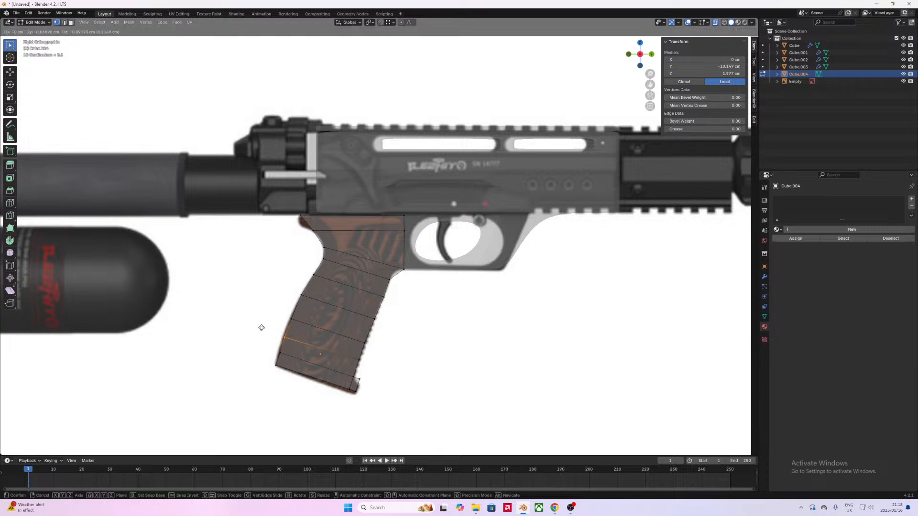
{"action": "left_click", "coordinate": [261, 328]}
{"action": "left_click", "coordinate": [299, 350]}
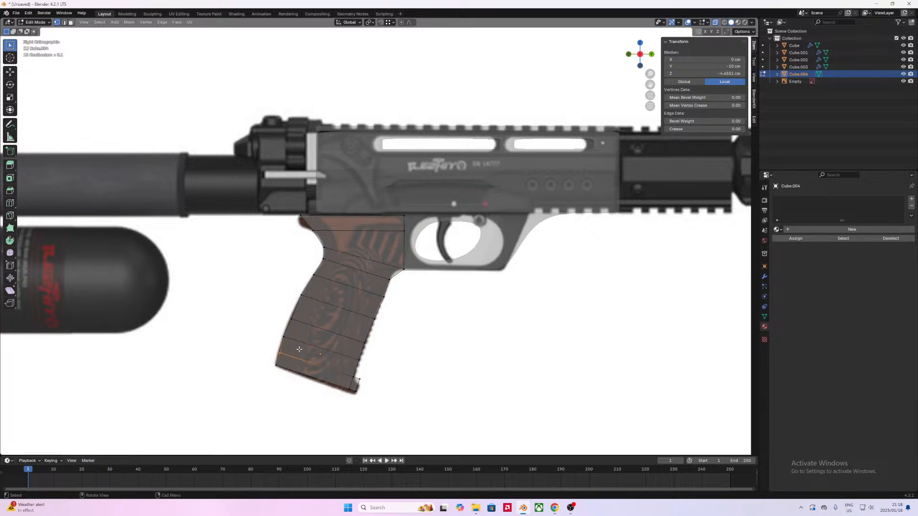
{"action": "key", "text": "g"}
{"action": "left_click", "coordinate": [298, 348]}
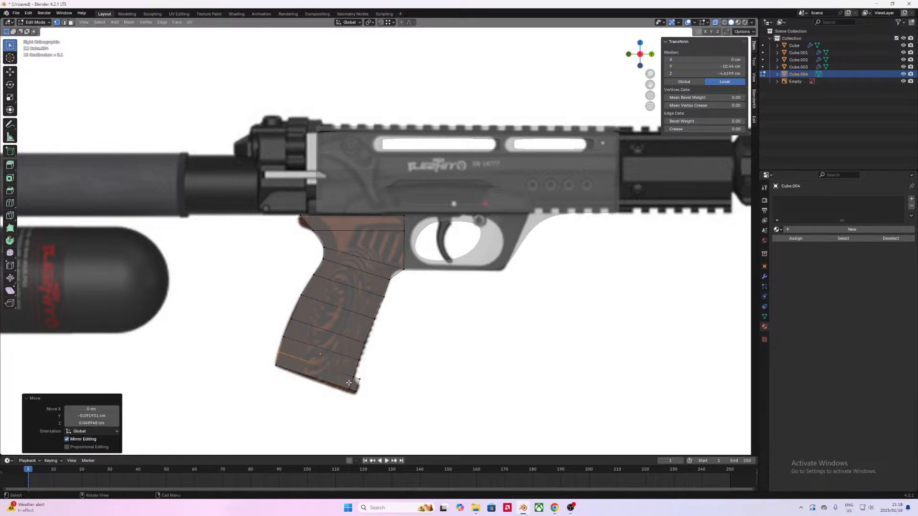
{"action": "left_click", "coordinate": [318, 317], "text": "alt"}
{"action": "key", "text": "g"}
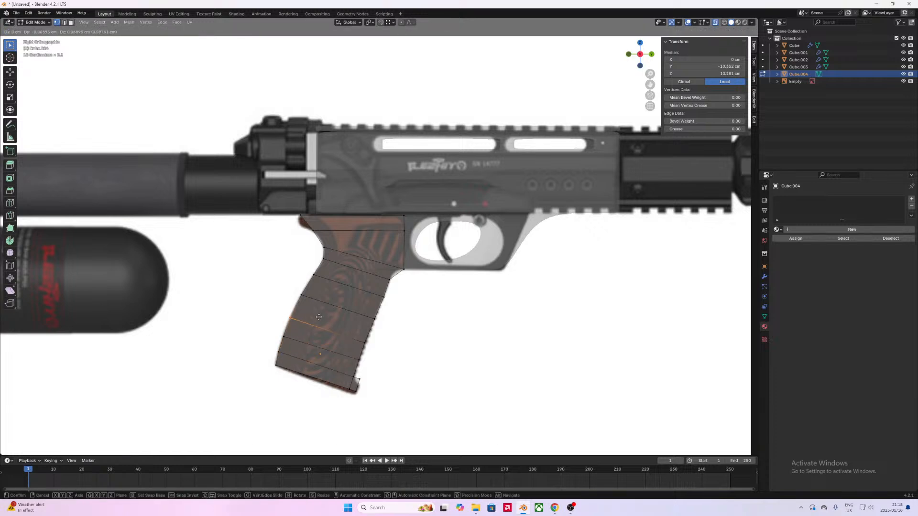
{"action": "left_click", "coordinate": [318, 317]}
Step: Move the rear vertices just below the grip's narrow neck about -0.05 cm in Y and -0.21 cm in Z, then refit those at the neck
{"action": "left_click", "coordinate": [294, 291], "text": "alt"}
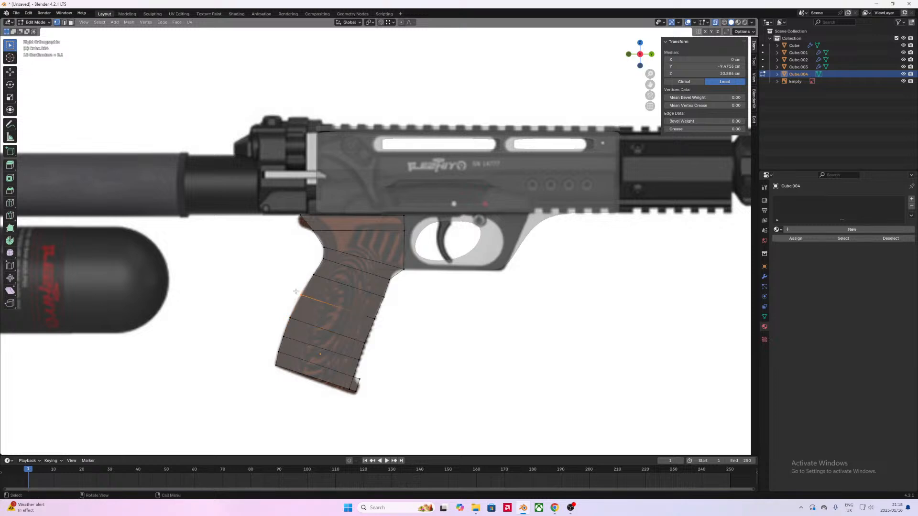
{"action": "left_click", "coordinate": [325, 266], "text": "alt"}
{"action": "key", "text": "g"}
{"action": "left_click", "coordinate": [343, 279]}
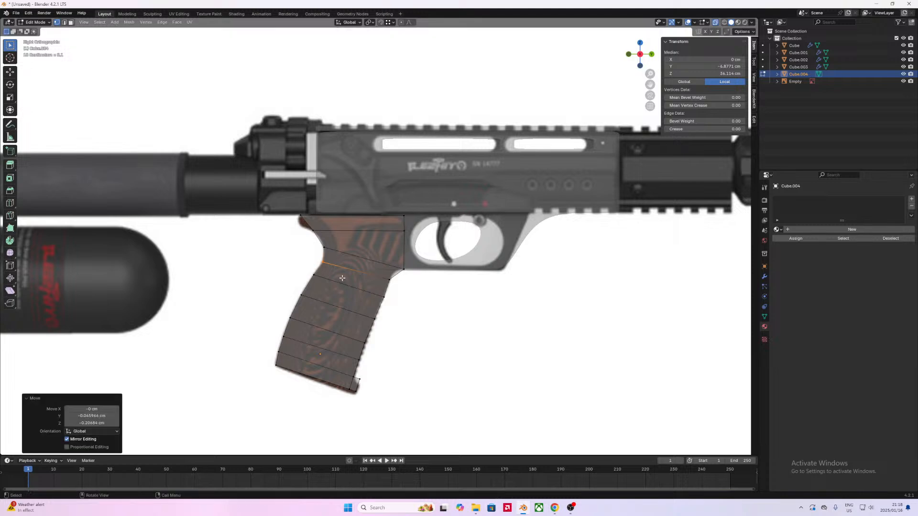
{"action": "left_click", "coordinate": [330, 250], "text": "alt"}
{"action": "key", "text": "g"}
{"action": "left_click", "coordinate": [343, 241]}
{"action": "left_click", "coordinate": [321, 229], "text": "alt"}
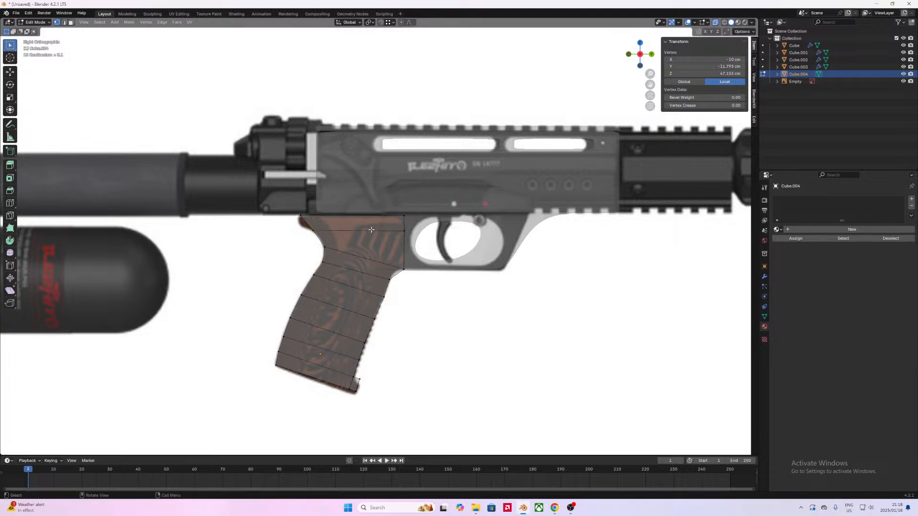
Step: Add a centred loop cut just below the grip's upper edge and move its rear vertices out to the reference's rear tip
{"action": "key", "text": "g"}
{"action": "key", "text": "g"}
{"action": "left_click", "coordinate": [402, 225]}
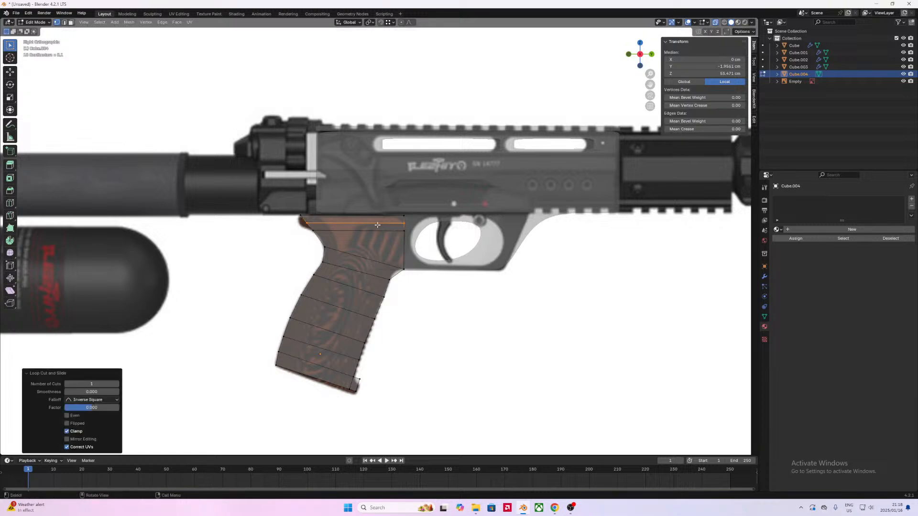
{"action": "left_click_drag", "start_coordinate": [316, 217], "coordinate": [292, 229]}
{"action": "key", "text": "g"}
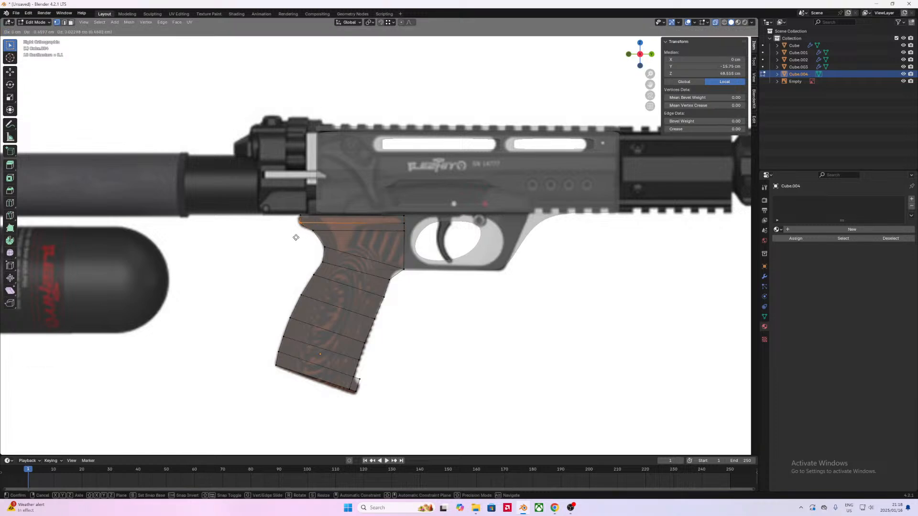
{"action": "left_click", "coordinate": [296, 238]}
Step: Flatten the grip's uppermost front and rear vertices by scaling them to 0 along Z, and leave mesh editing
{"action": "left_click_drag", "start_coordinate": [310, 218], "coordinate": [294, 205]}
{"action": "left_click_drag", "start_coordinate": [431, 220], "coordinate": [388, 201], "text": "shift"}
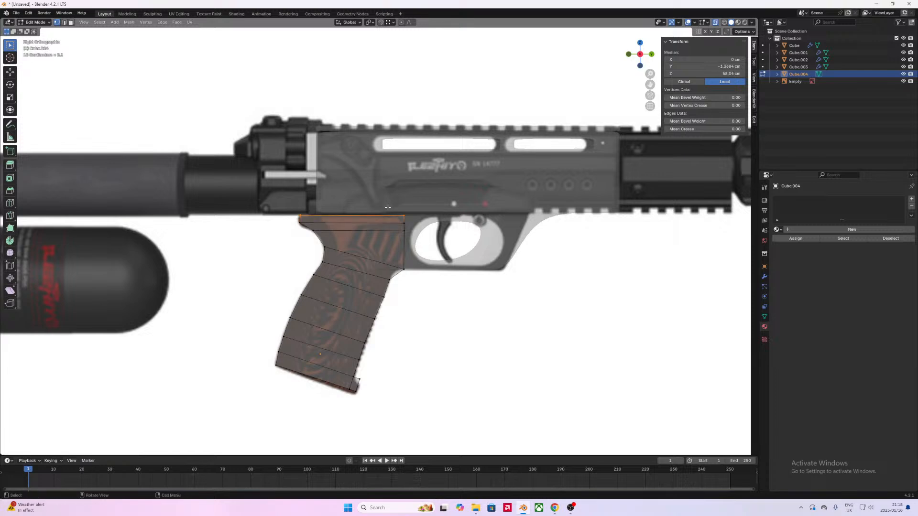
{"action": "key", "text": "s"}
{"action": "key", "text": "z"}
{"action": "key", "text": "0"}
{"action": "key", "text": "Return"}
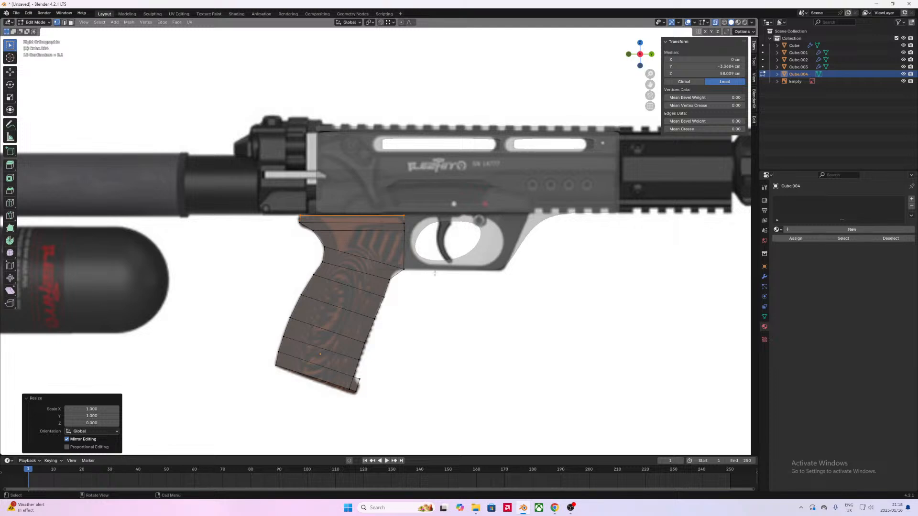
{"action": "key", "text": "Tab"}
Step: Add one lengthwise loop cut down the grip's sides, slid toward the rear with a factor of about 0.334
{"action": "scroll", "coordinate": [430, 280], "scroll_direction": "down", "scroll_amount": 2}
{"action": "left_click", "coordinate": [603, 232]}
{"action": "middle_click_drag", "start_coordinate": [549, 158], "coordinate": [369, 252]}
{"action": "left_click", "coordinate": [374, 278]}
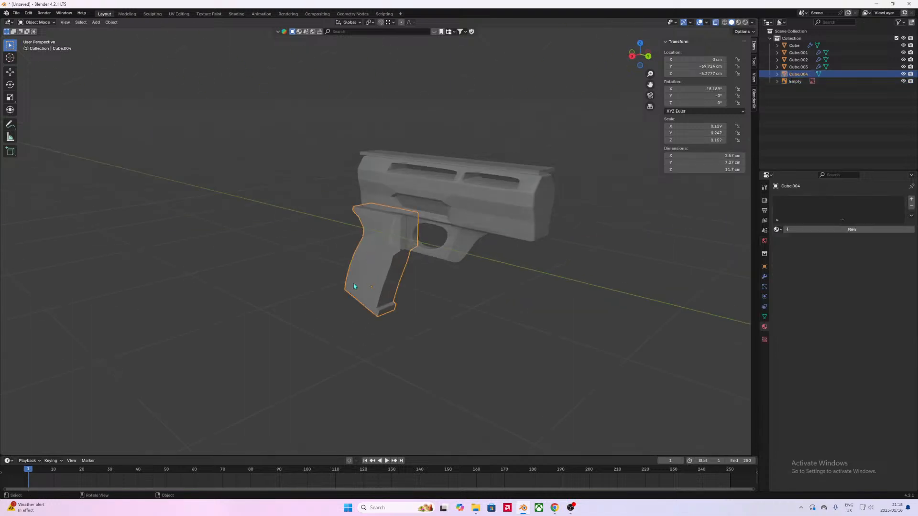
{"action": "key", "text": "Tab"}
{"action": "mouse_move", "coordinate": [318, 283]}
{"action": "middle_mouse_down"}
{"action": "mouse_move", "coordinate": [426, 282]}
{"action": "mouse_move", "coordinate": [387, 290]}
{"action": "mouse_move", "coordinate": [321, 276]}
{"action": "middle_mouse_up"}
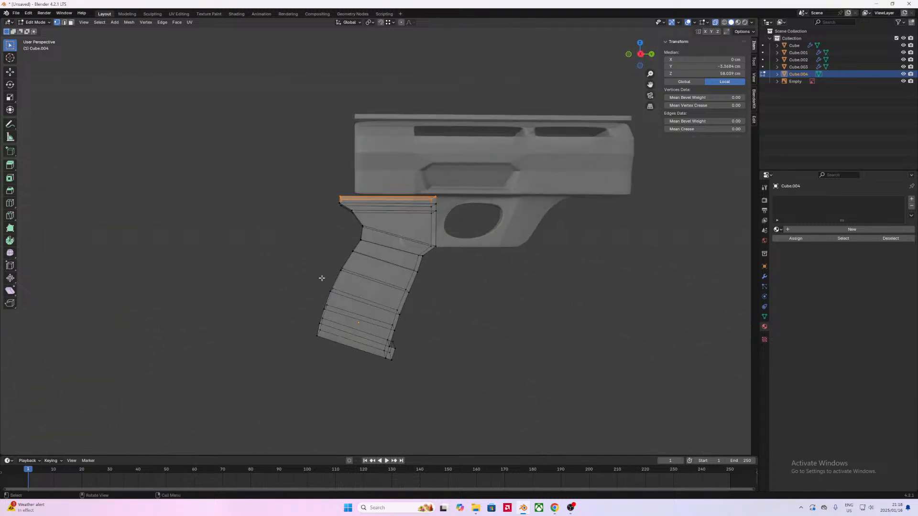
{"action": "key", "text": "ctrl+r"}
{"action": "left_click", "coordinate": [396, 291]}
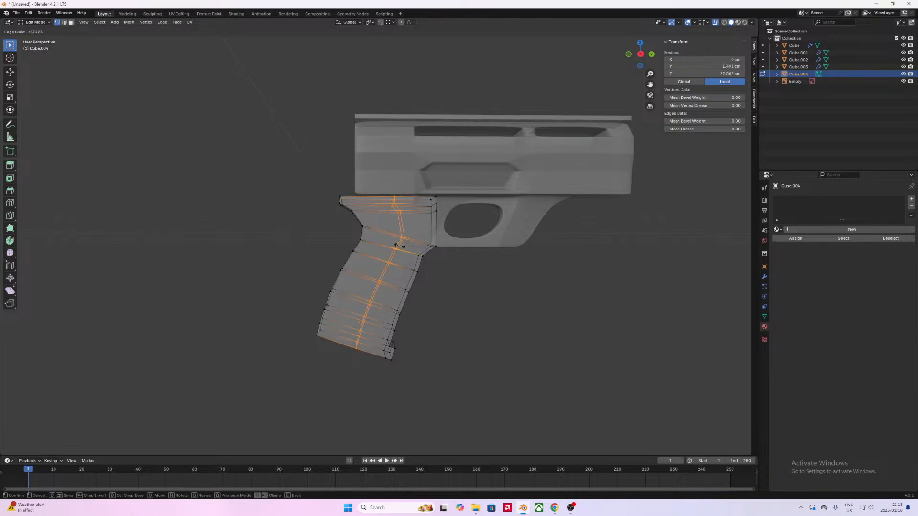
{"action": "left_click", "coordinate": [323, 264]}
{"action": "middle_click_drag", "start_coordinate": [323, 264], "coordinate": [355, 281]}
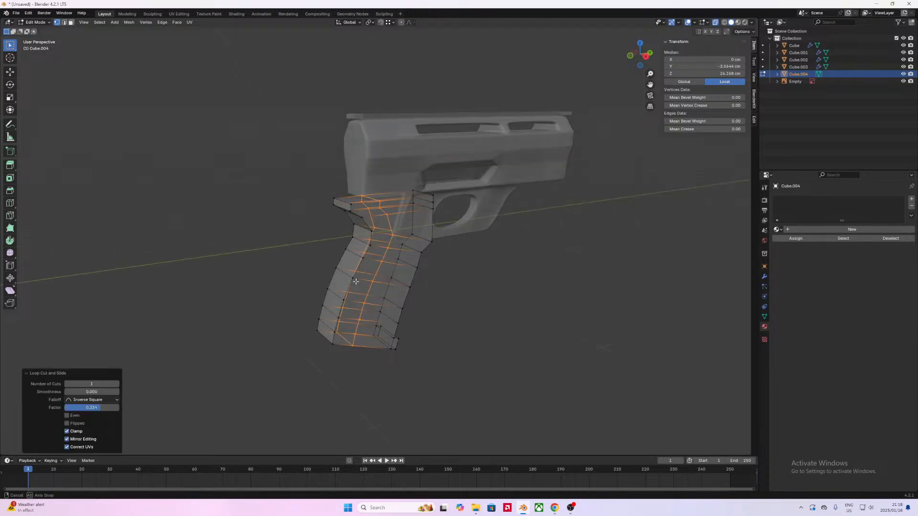
Step: Select all vertices along the grip's rear edge and narrow them to a scale of 0.542 along global X
{"action": "left_click", "coordinate": [366, 253], "text": "alt"}
{"action": "middle_click_drag", "start_coordinate": [375, 239], "coordinate": [339, 234]}
{"action": "left_click", "coordinate": [639, 56]}
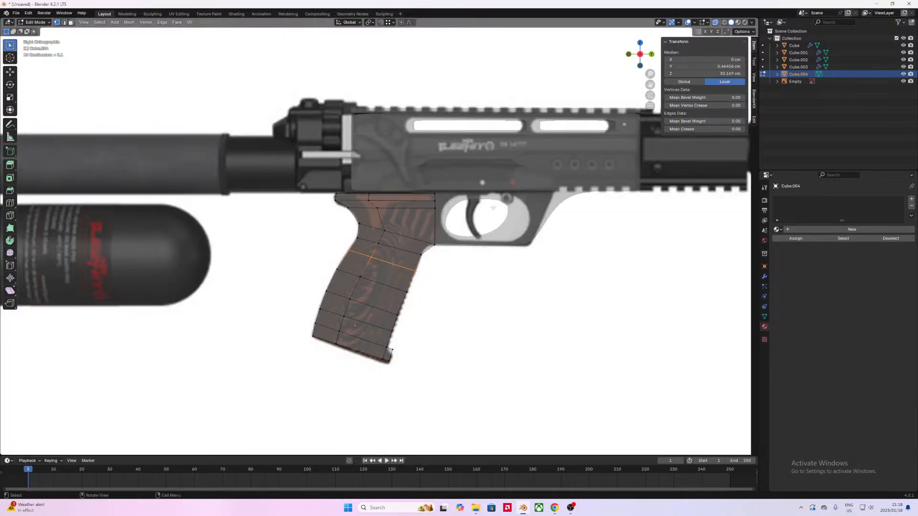
{"action": "key", "text": "c"}
{"action": "mouse_move", "coordinate": [320, 347]}
{"action": "left_mouse_down"}
{"action": "mouse_move", "coordinate": [363, 227]}
{"action": "mouse_move", "coordinate": [339, 193]}
{"action": "mouse_move", "coordinate": [382, 258]}
{"action": "mouse_move", "coordinate": [414, 270]}
{"action": "left_mouse_up"}
{"action": "key", "text": "Escape"}
{"action": "middle_click_drag", "start_coordinate": [415, 288], "coordinate": [392, 276]}
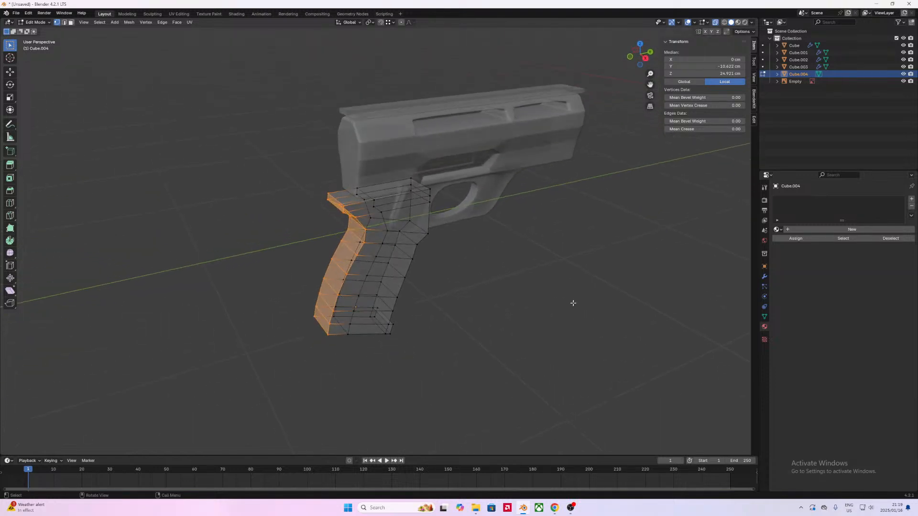
{"action": "key", "text": "s"}
{"action": "key", "text": "x"}
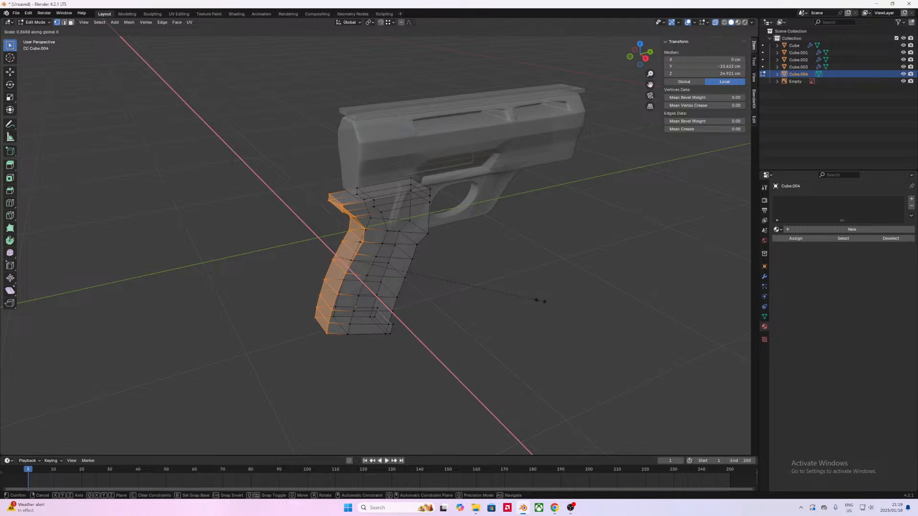
{"action": "left_click", "coordinate": [466, 273]}
{"action": "middle_click_drag", "start_coordinate": [533, 285], "coordinate": [477, 263]}
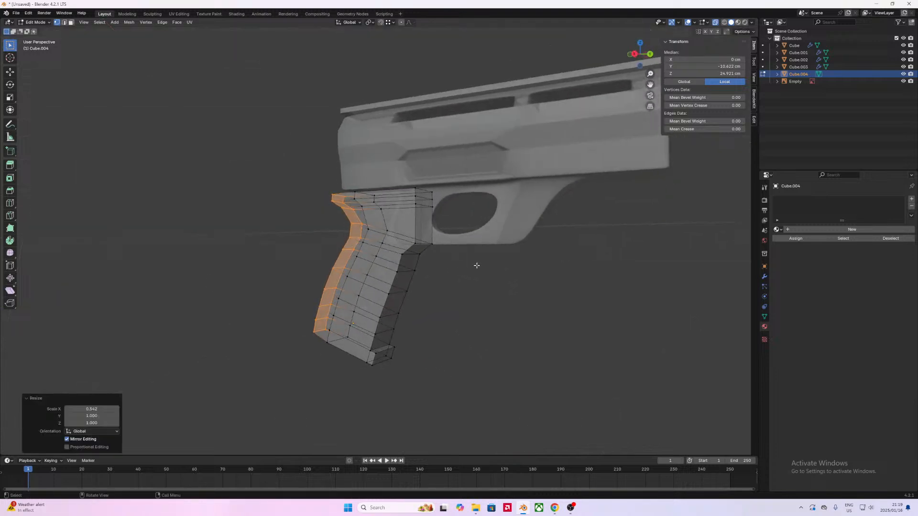
{"action": "key", "text": "ctrl+r"}
{"action": "left_click", "coordinate": [396, 258]}
{"action": "right_click", "coordinate": [396, 257]}
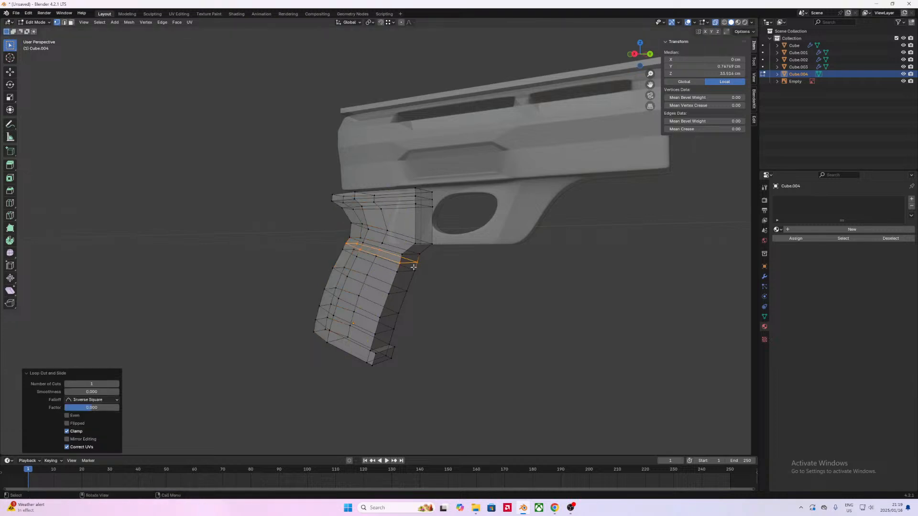
{"action": "key", "text": "ctrl+z"}
Step: Add a second lengthwise loop cut down the grip's sides, slid toward the front edge
{"action": "middle_click_drag", "start_coordinate": [407, 295], "coordinate": [424, 304]}
{"action": "key", "text": "ctrl+r"}
{"action": "left_click", "coordinate": [404, 269]}
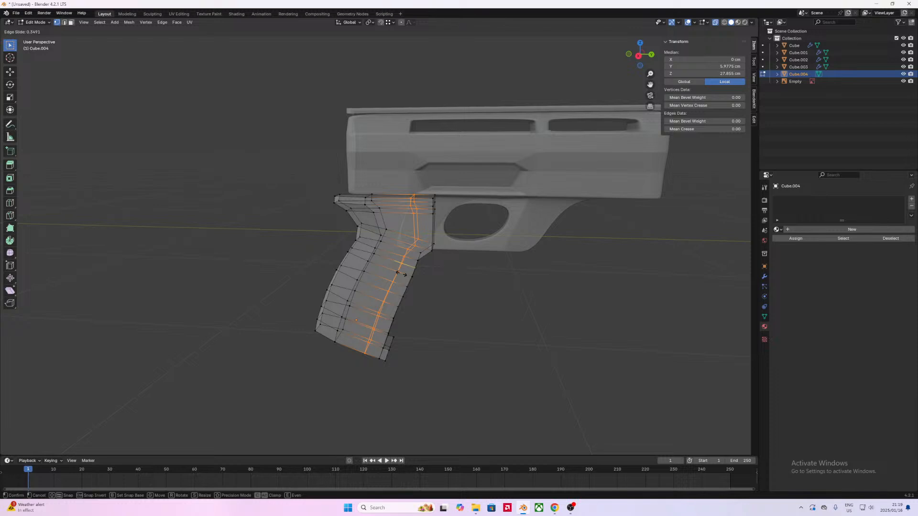
{"action": "left_click", "coordinate": [401, 274]}
{"action": "middle_click_drag", "start_coordinate": [401, 274], "coordinate": [467, 272]}
Step: Select all vertices along the grip's front edge, scale them to about 0.65 along global X, and leave mesh editing
{"action": "left_click_drag", "start_coordinate": [473, 279], "coordinate": [423, 178]}
{"action": "left_click_drag", "start_coordinate": [437, 375], "coordinate": [378, 335], "text": "shift"}
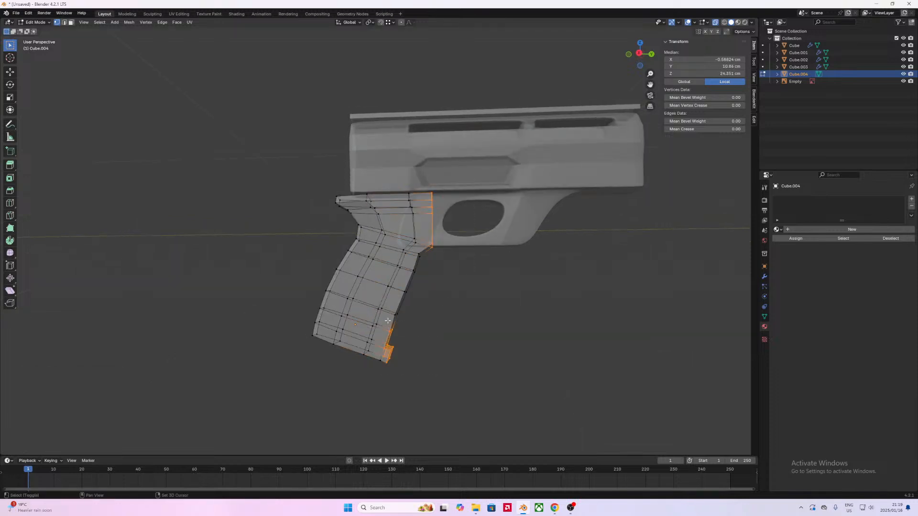
{"action": "left_click_drag", "start_coordinate": [395, 372], "coordinate": [390, 312], "text": "shift"}
{"action": "left_click_drag", "start_coordinate": [423, 308], "coordinate": [412, 247], "text": "shift"}
{"action": "middle_click_drag", "start_coordinate": [499, 240], "coordinate": [437, 262]}
{"action": "key", "text": "s"}
{"action": "key", "text": "x"}
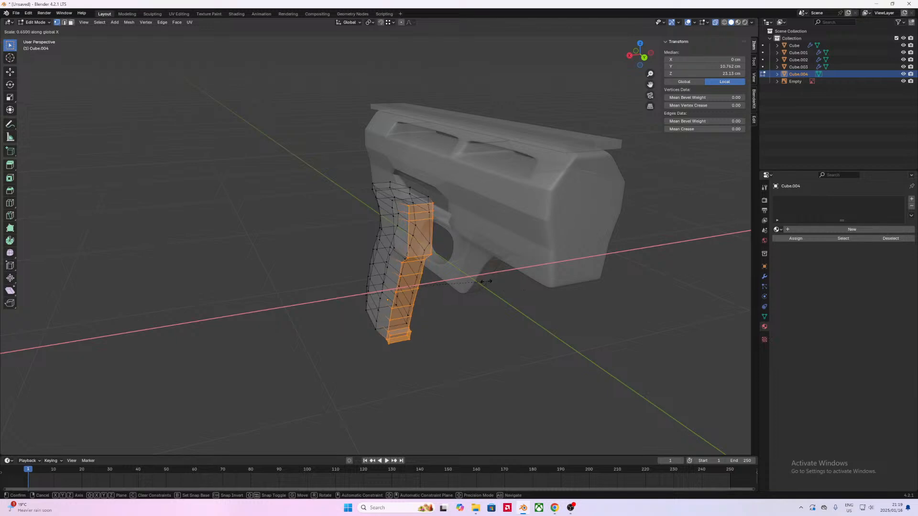
{"action": "left_click", "coordinate": [480, 285]}
{"action": "middle_click_drag", "start_coordinate": [480, 285], "coordinate": [148, 281]}
{"action": "key", "text": "Tab"}
Step: Show the grip's modifier properties and open the list of modifiers that can be added
{"action": "middle_click_drag", "start_coordinate": [504, 209], "coordinate": [453, 206]}
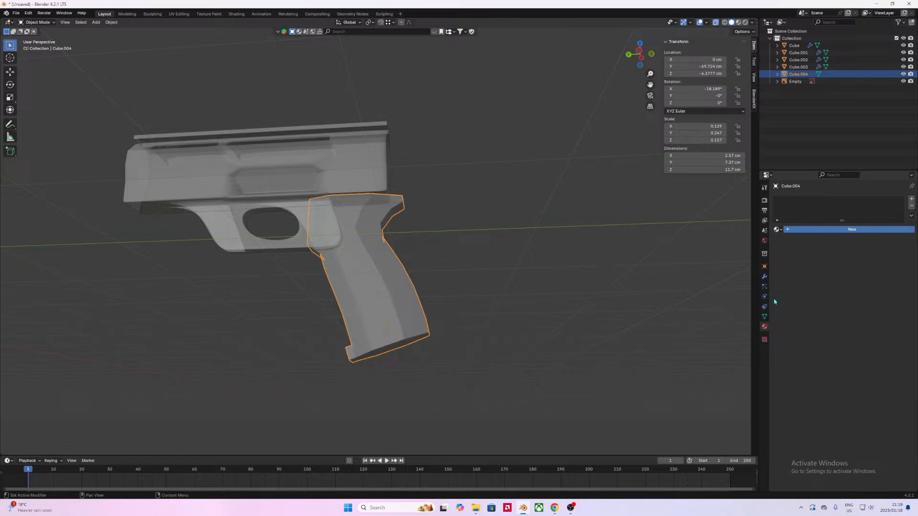
{"action": "left_click", "coordinate": [765, 278]}
{"action": "middle_click_drag", "start_coordinate": [639, 280], "coordinate": [627, 319]}
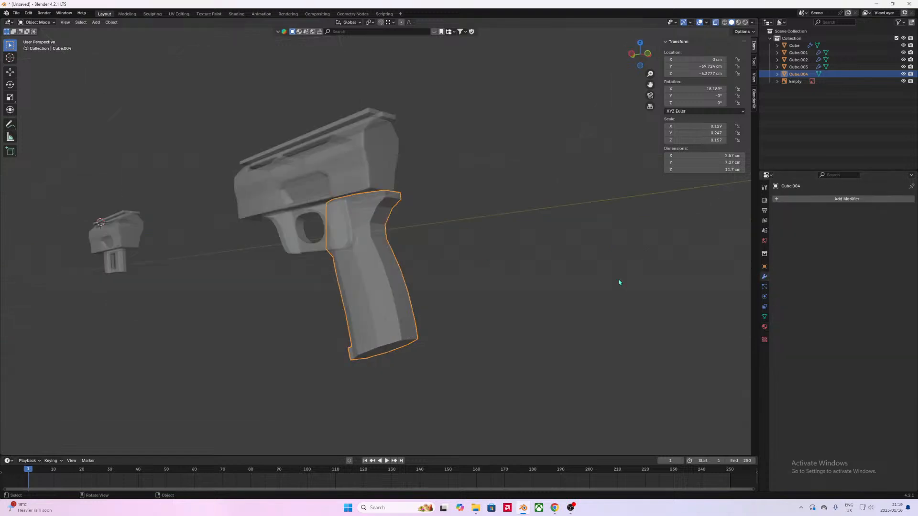
{"action": "left_click", "coordinate": [832, 199]}
Step: Start saving the scene as a new file in the project's Starter Rifle\Blender folder
{"action": "left_click", "coordinate": [16, 13]}
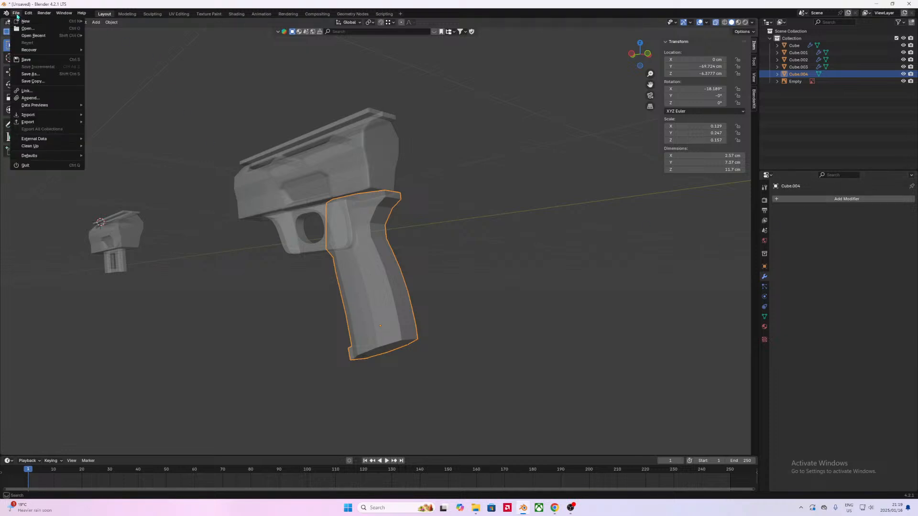
{"action": "left_click", "coordinate": [30, 74]}
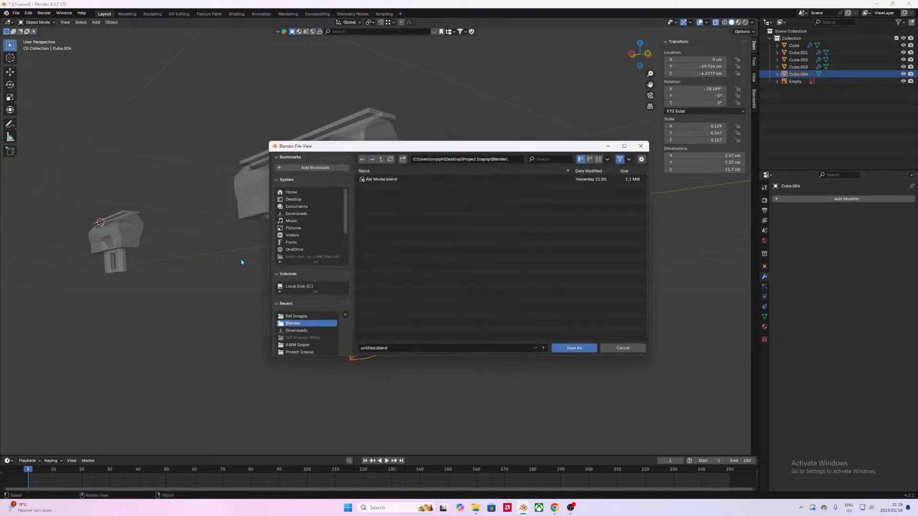
{"action": "key", "text": "BackSpace"}
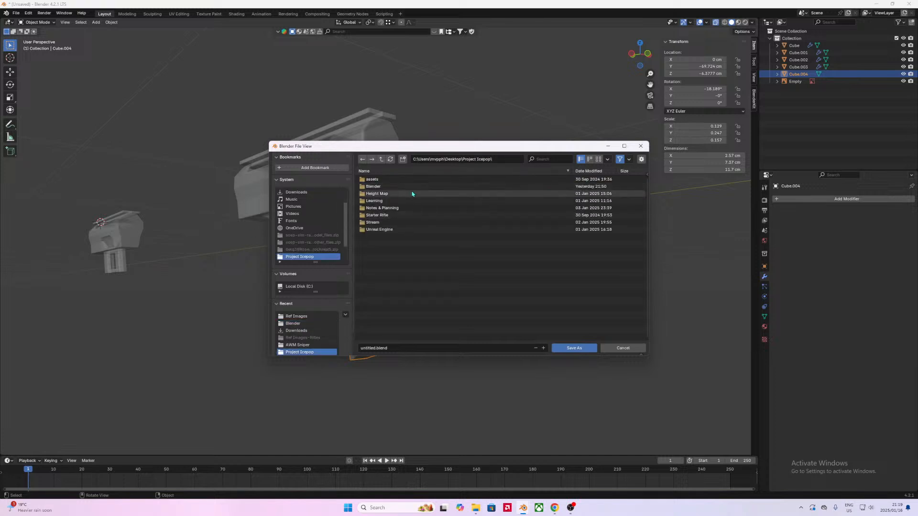
{"action": "left_click", "coordinate": [394, 215]}
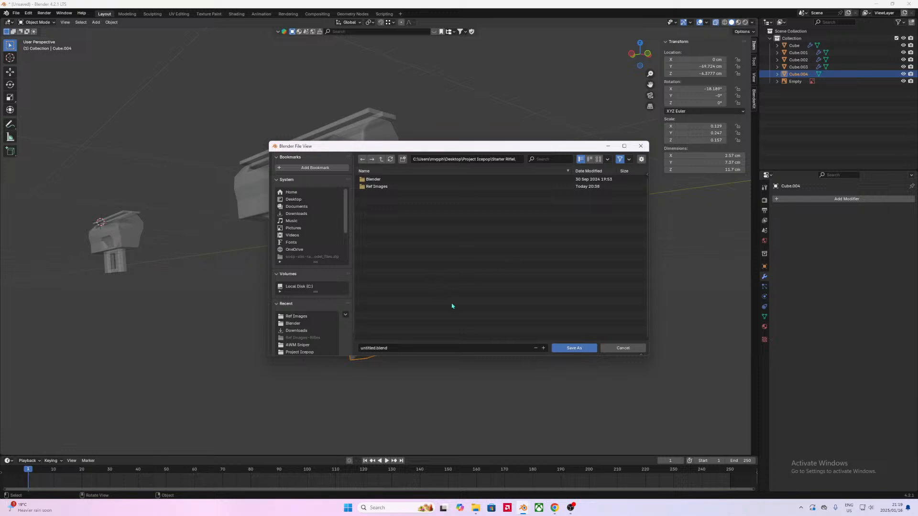
{"action": "left_click", "coordinate": [373, 180]}
{"action": "left_click", "coordinate": [377, 348]}
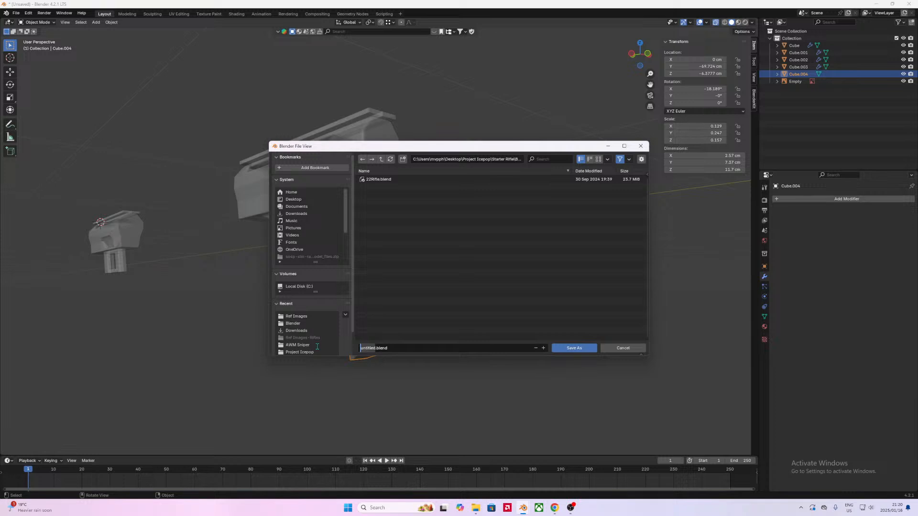
{"action": "type", "text": "EricArms"}
{"action": "key", "text": "BackSpace"}
{"action": "key", "text": "BackSpace"}
{"action": "key", "text": "BackSpace"}
{"action": "key", "text": "BackSpace"}
{"action": "type", "text": "a"}
{"action": "type", "text": "r"}
{"action": "key", "text": "BackSpace"}
{"action": "type", "text": "rn"}
{"action": "key", "text": "BackSpace"}
{"action": "key", "text": "BackSpace"}
{"action": "key", "text": "BackSpace"}
{"action": "key", "text": "BackSpace"}
{"action": "key", "text": "BackSpace"}
{"action": "key", "text": "BackSpace"}
{"action": "key", "text": "BackSpace"}
Step: Name the file Han & Sons and save it
{"action": "type", "text": "Han"}
{"action": "type", "text": "& sons"}
{"action": "key", "text": "BackSpace"}
{"action": "key", "text": "BackSpace"}
{"action": "key", "text": "BackSpace"}
{"action": "key", "text": "BackSpace"}
{"action": "type", "text": "Sons"}
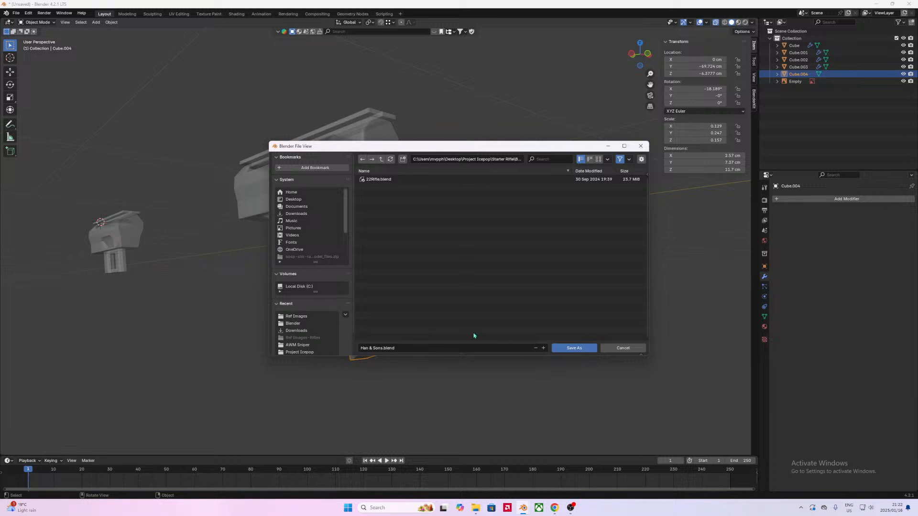
{"action": "left_click", "coordinate": [572, 348]}
Step: Edit the grip's mesh, select only the vertices of the small lip at its lower front, and rescale them along global X
{"action": "middle_click_drag", "start_coordinate": [235, 258], "coordinate": [335, 243]}
{"action": "left_click", "coordinate": [428, 269]}
{"action": "middle_click_drag", "start_coordinate": [429, 268], "coordinate": [433, 332]}
{"action": "left_click", "coordinate": [396, 321]}
{"action": "key", "text": "Tab"}
{"action": "scroll", "coordinate": [379, 339], "scroll_direction": "up", "scroll_amount": 3}
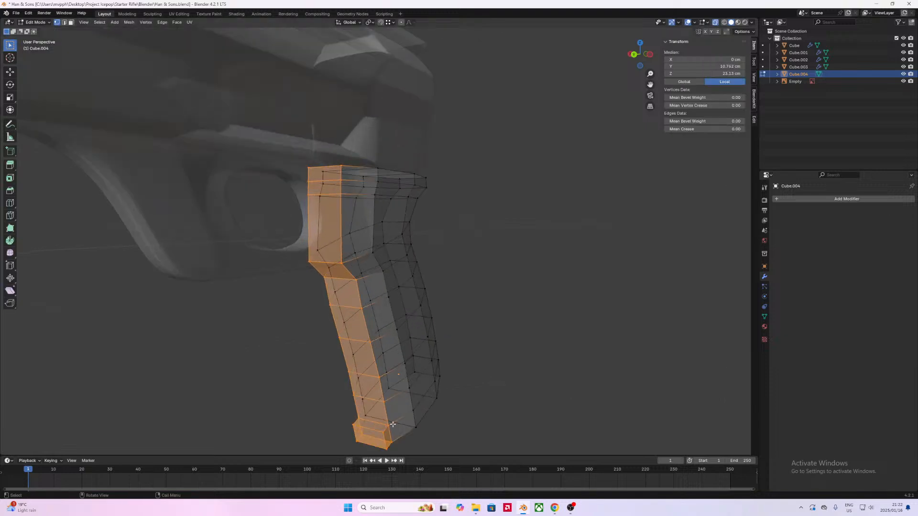
{"action": "key", "text": "alt+a"}
{"action": "left_click", "coordinate": [373, 436]}
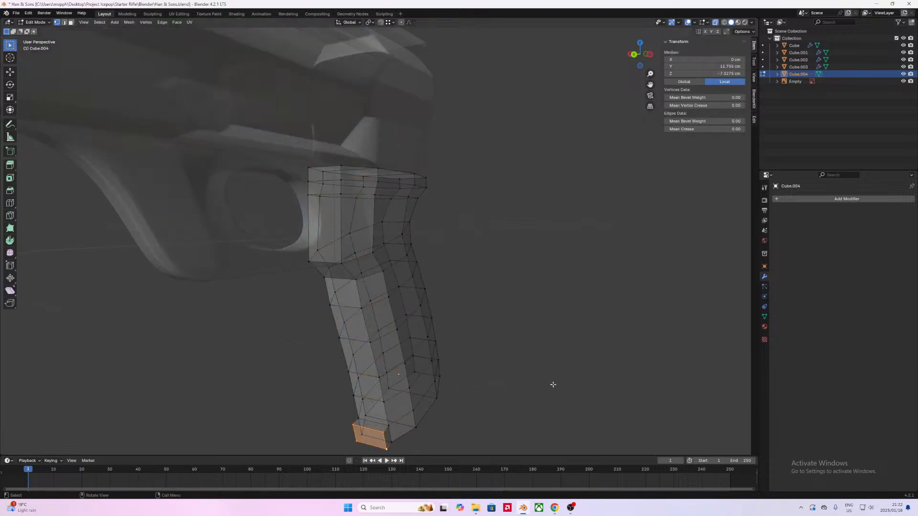
{"action": "key", "text": "s"}
{"action": "key", "text": "x"}
{"action": "left_click", "coordinate": [495, 364]}
Step: Add a loop cut around the grip's base band, between its lowest two edge loops
{"action": "middle_click_drag", "start_coordinate": [519, 354], "coordinate": [517, 333]}
{"action": "left_click", "coordinate": [425, 347], "text": "alt"}
{"action": "key", "text": "ctrl+r"}
{"action": "left_click", "coordinate": [470, 319]}
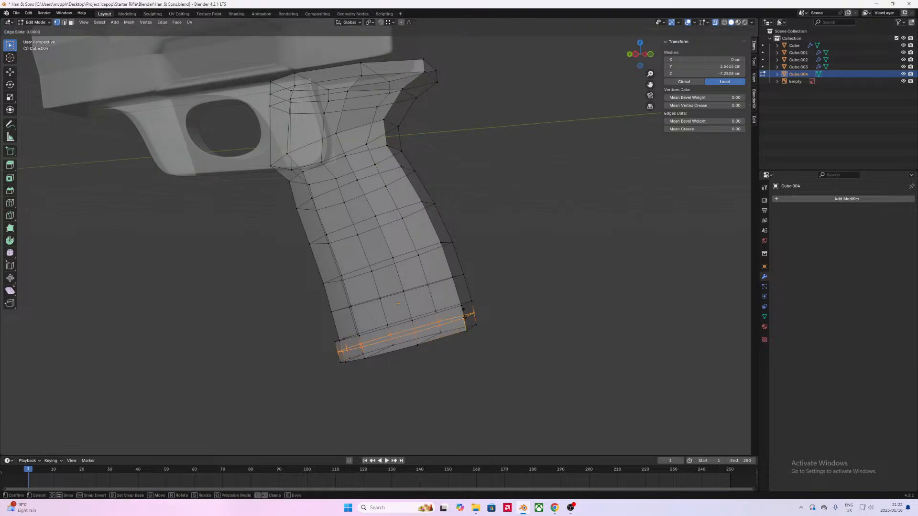
{"action": "left_click", "coordinate": [472, 316]}
Step: Extrude the rear end face of the grip's base band outward and scale the new face to 0.608 along global X
{"action": "middle_click_drag", "start_coordinate": [529, 340], "coordinate": [509, 382]}
{"action": "left_click", "coordinate": [469, 332]}
{"action": "key", "text": "3"}
{"action": "key", "text": "e"}
{"action": "left_click", "coordinate": [532, 357]}
{"action": "key", "text": "s"}
{"action": "key", "text": "x"}
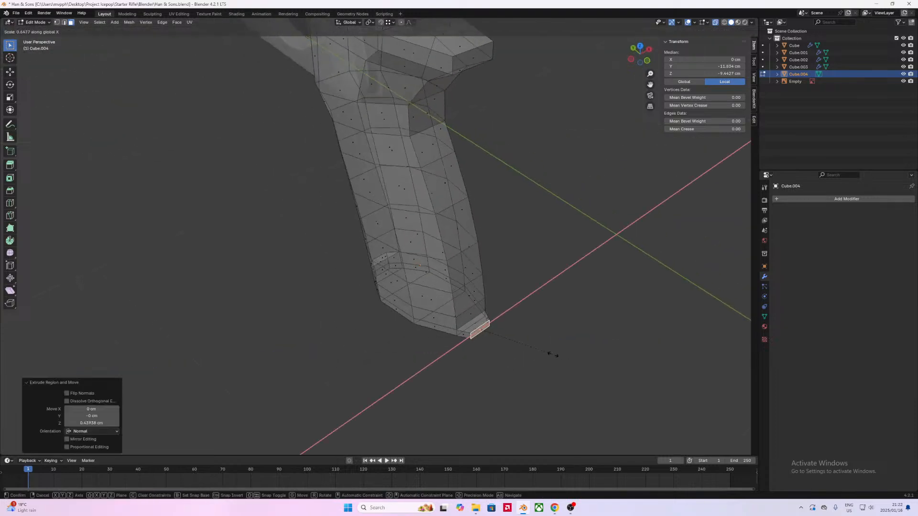
{"action": "left_click", "coordinate": [548, 354]}
{"action": "middle_click_drag", "start_coordinate": [548, 354], "coordinate": [524, 381]}
{"action": "scroll", "coordinate": [524, 381], "scroll_direction": "up", "scroll_amount": 4}
{"action": "scroll", "coordinate": [504, 365], "scroll_direction": "down", "scroll_amount": 8}
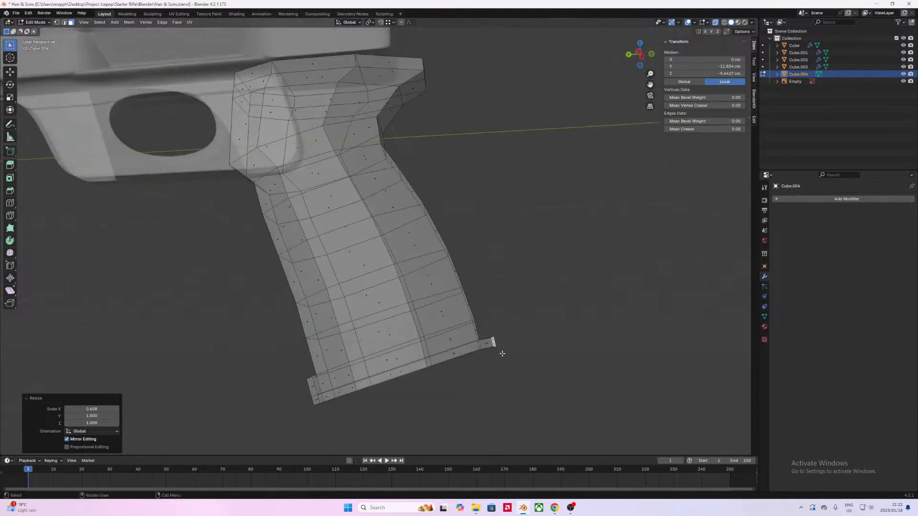
Step: In Object Mode, raise the grip about 0.17 cm along global Z to fit it against the receiver in the reference
{"action": "key", "text": "Tab"}
{"action": "middle_click_drag", "start_coordinate": [447, 307], "coordinate": [351, 260]}
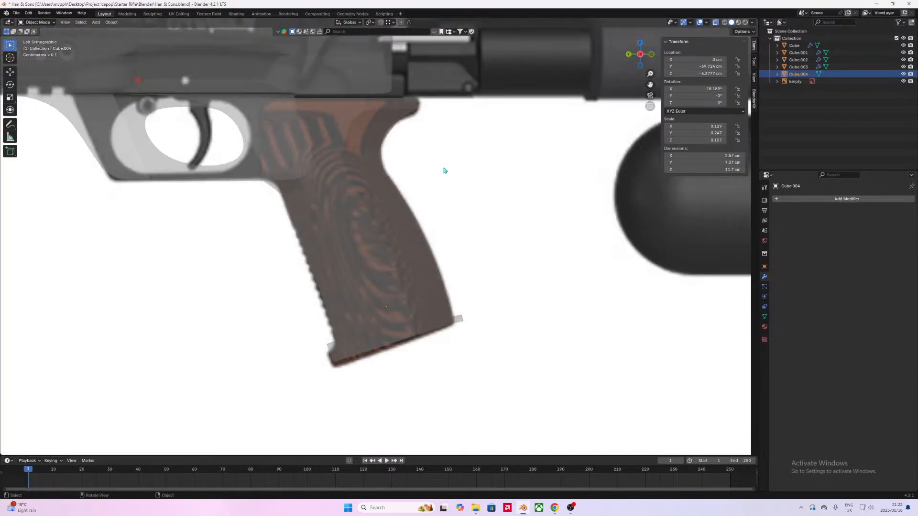
{"action": "key", "text": "g"}
{"action": "key", "text": "z"}
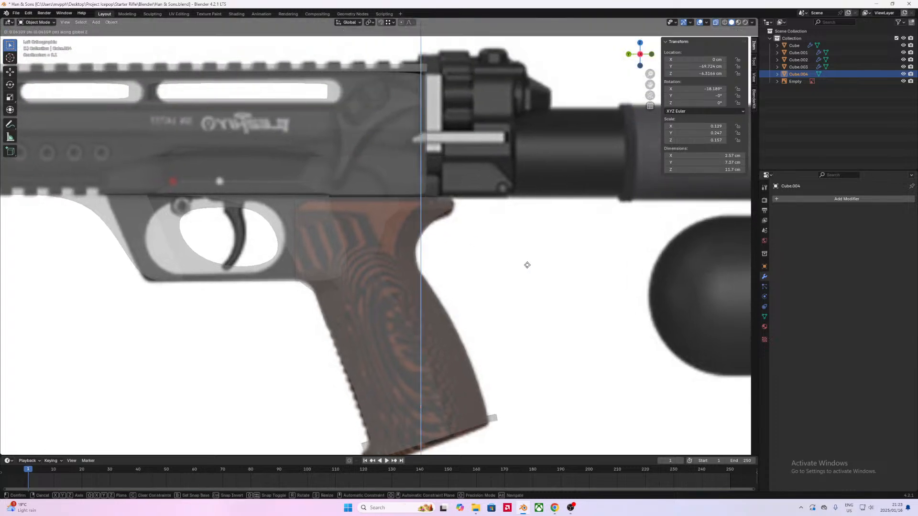
{"action": "left_click", "coordinate": [528, 264]}
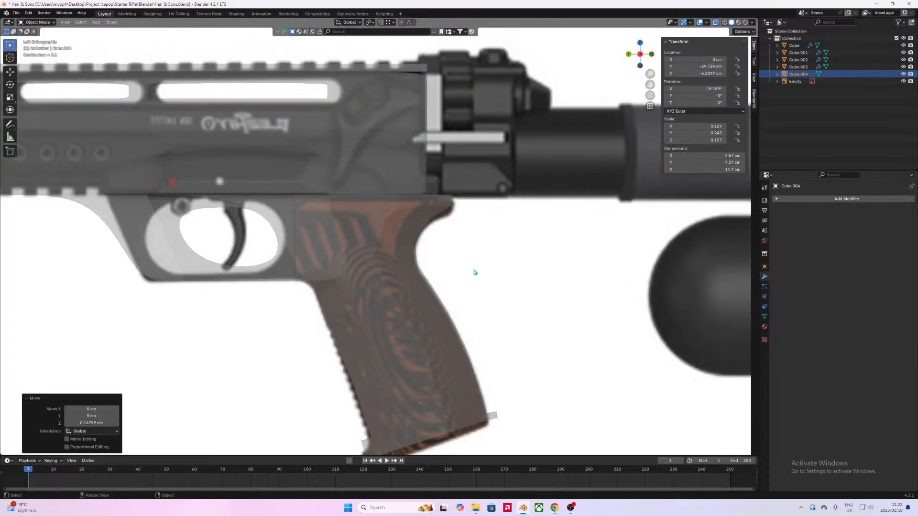
Step: Examine how the grip fits the reference image and the rifle body from several angles
{"action": "key", "text": "Tab"}
{"action": "key", "text": "Tab"}
{"action": "left_click", "coordinate": [486, 277]}
{"action": "scroll", "coordinate": [382, 280], "scroll_direction": "up", "scroll_amount": 1}
{"action": "middle_click_drag", "start_coordinate": [332, 279], "coordinate": [486, 295]}
{"action": "scroll", "coordinate": [422, 306], "scroll_direction": "up", "scroll_amount": 3}
{"action": "scroll", "coordinate": [430, 302], "scroll_direction": "down", "scroll_amount": 6}
{"action": "scroll", "coordinate": [497, 261], "scroll_direction": "down", "scroll_amount": 2}
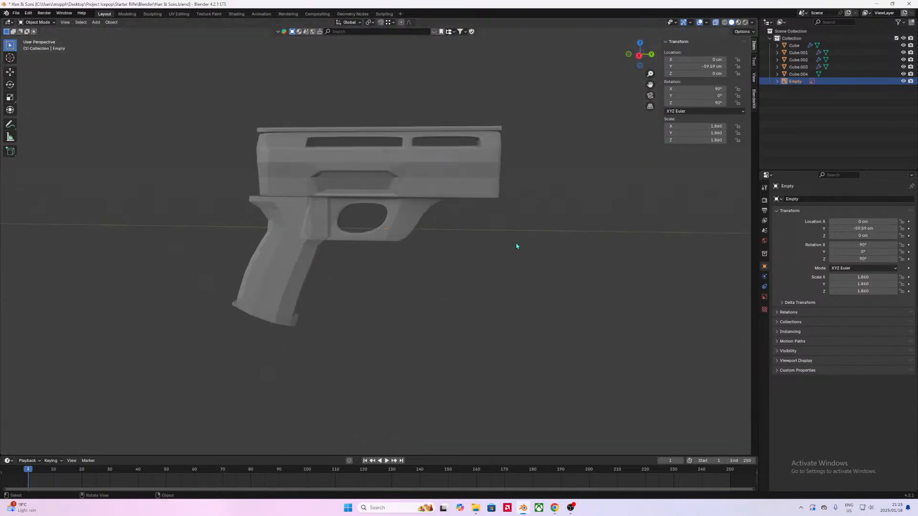
{"action": "middle_click_drag", "start_coordinate": [498, 261], "coordinate": [451, 256]}
Step: Add a Subdivision Surface modifier to the grip and set its viewport level to 3
{"action": "left_click", "coordinate": [297, 231]}
{"action": "left_click", "coordinate": [803, 199]}
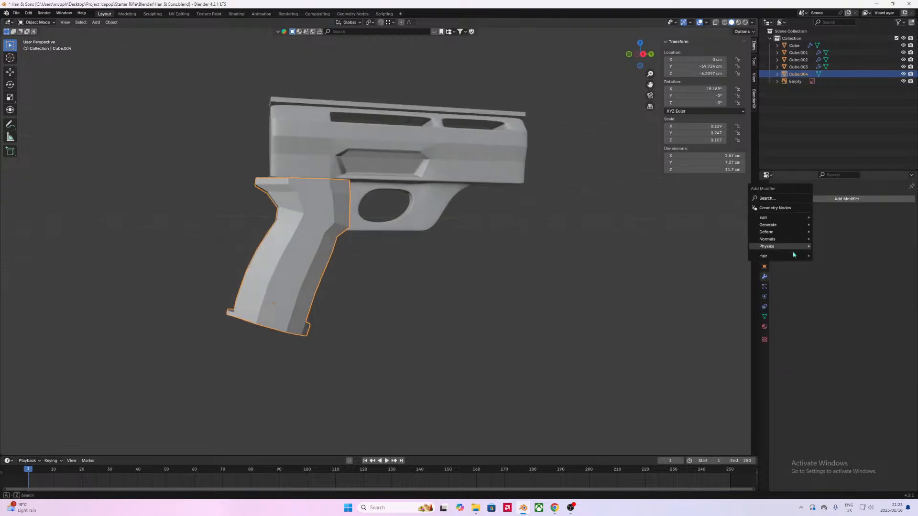
{"action": "left_click", "coordinate": [775, 200]}
{"action": "left_click", "coordinate": [786, 209]}
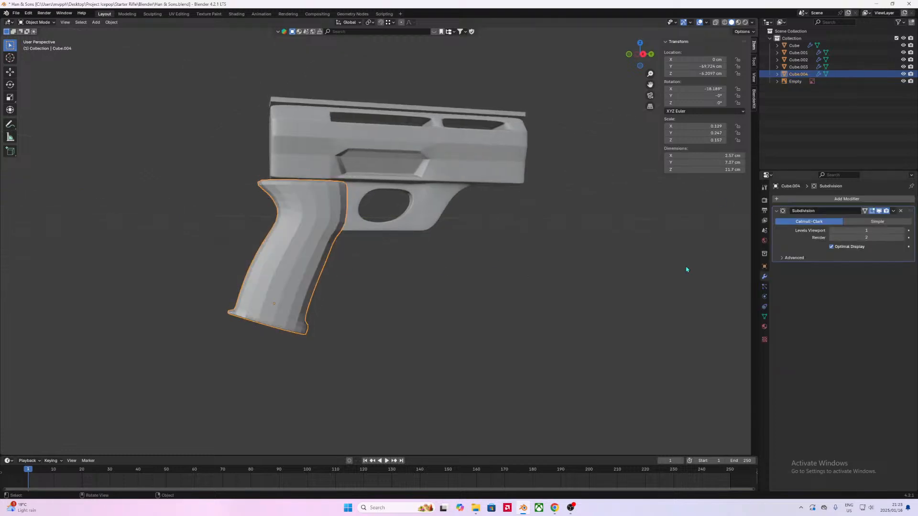
{"action": "key", "text": "ctrl+3"}
Step: Edit the grip's mesh and add a vertical loop cut down its side, slid close to the rear edge
{"action": "middle_click_drag", "start_coordinate": [535, 277], "coordinate": [419, 296]}
{"action": "key", "text": "Tab"}
{"action": "scroll", "coordinate": [283, 286], "scroll_direction": "up", "scroll_amount": 3}
{"action": "middle_click_drag", "start_coordinate": [420, 295], "coordinate": [347, 290]}
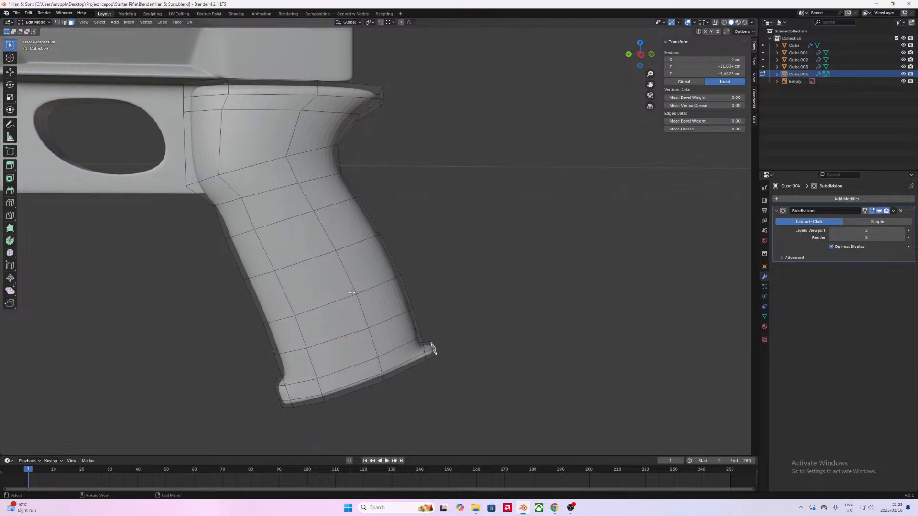
{"action": "middle_click_drag", "start_coordinate": [388, 315], "coordinate": [383, 318]}
{"action": "key", "text": "ctrl+r"}
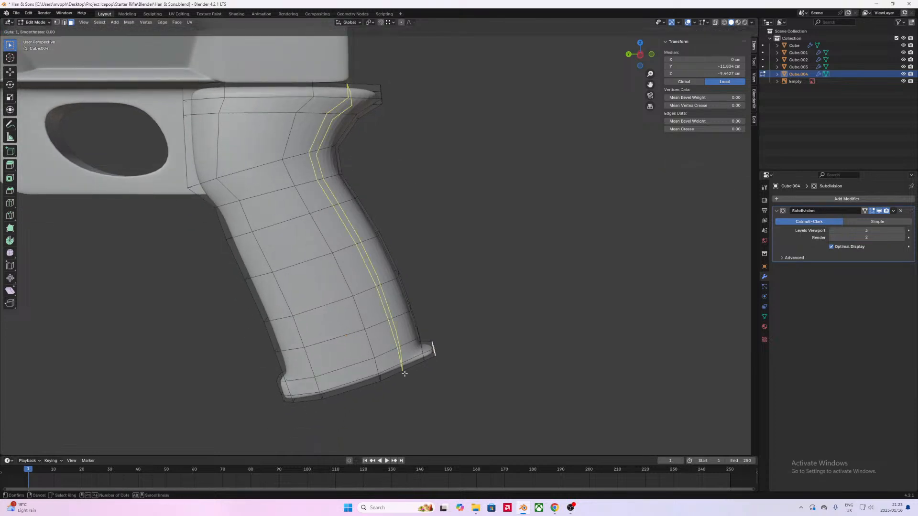
{"action": "left_click", "coordinate": [406, 374]}
{"action": "left_click", "coordinate": [422, 371]}
{"action": "middle_click_drag", "start_coordinate": [421, 371], "coordinate": [451, 345]}
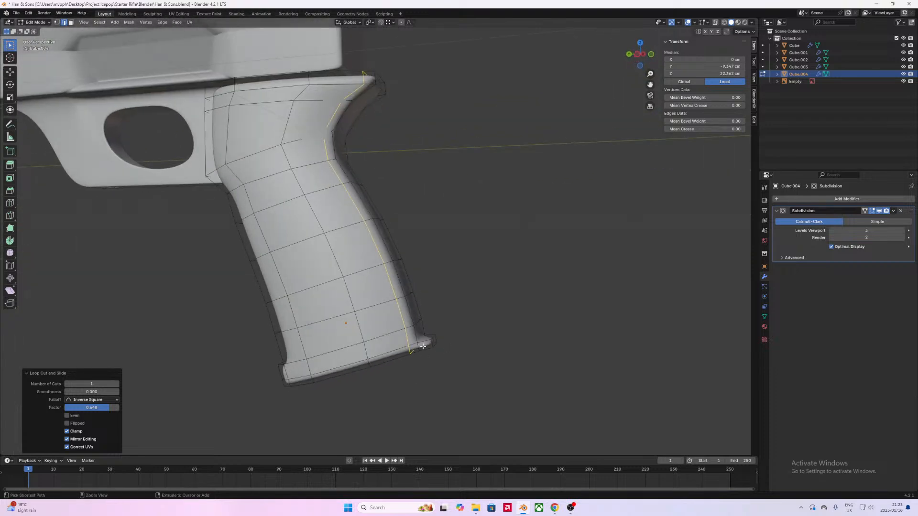
Step: Add one loop cut around the base band close to its bottom edge and a vertical one near the grip's front edge
{"action": "key", "text": "ctrl+r"}
{"action": "left_click", "coordinate": [432, 343]}
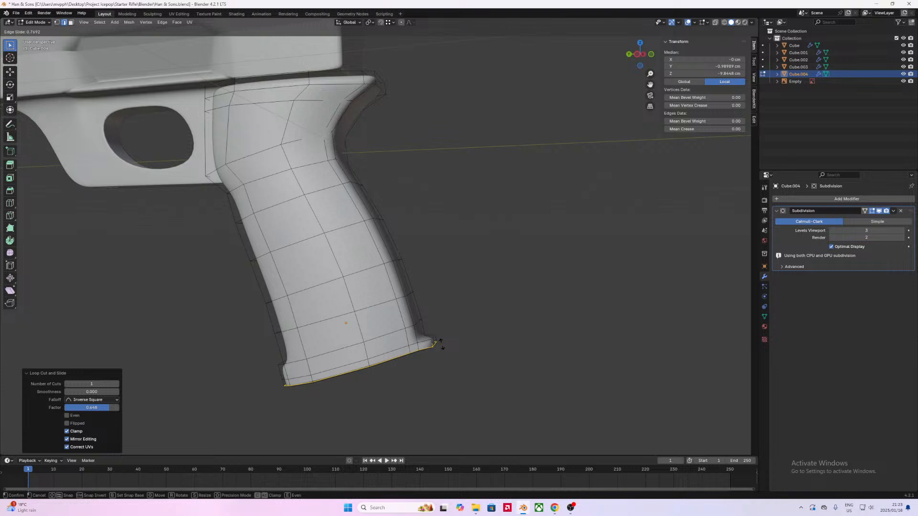
{"action": "left_click", "coordinate": [440, 340]}
{"action": "middle_click_drag", "start_coordinate": [440, 340], "coordinate": [483, 340]}
{"action": "key", "text": "ctrl+r"}
{"action": "left_click", "coordinate": [300, 319]}
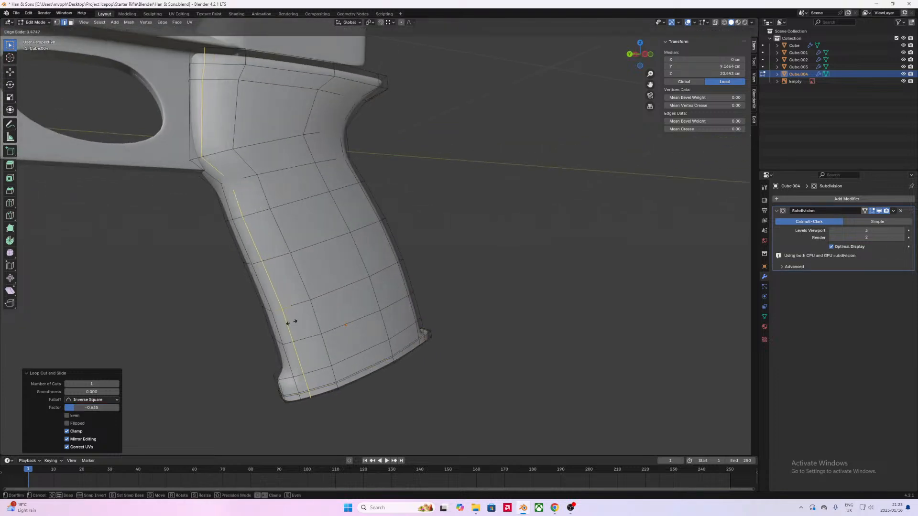
{"action": "left_click", "coordinate": [286, 333]}
Step: Add supporting loop cuts around the grip just above the base band and just below the band's upper edge
{"action": "key", "text": "ctrl+r"}
{"action": "left_click", "coordinate": [294, 371]}
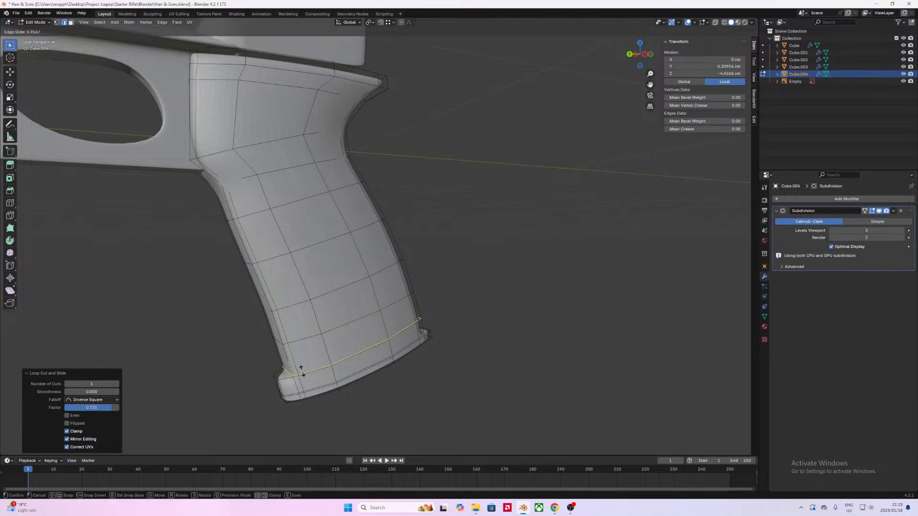
{"action": "left_click", "coordinate": [280, 391]}
{"action": "key", "text": "ctrl+r"}
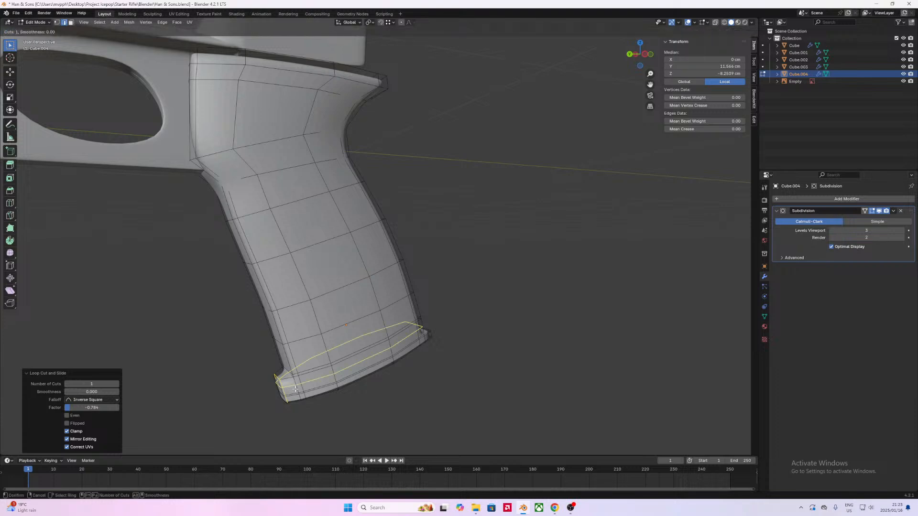
{"action": "left_click", "coordinate": [292, 379]}
{"action": "left_click", "coordinate": [295, 377]}
{"action": "middle_click_drag", "start_coordinate": [294, 377], "coordinate": [342, 368]}
Step: Add a centred vertical loop cut running down the grip's rear face
{"action": "key", "text": "ctrl+r"}
{"action": "left_click", "coordinate": [378, 371]}
{"action": "right_click", "coordinate": [377, 370]}
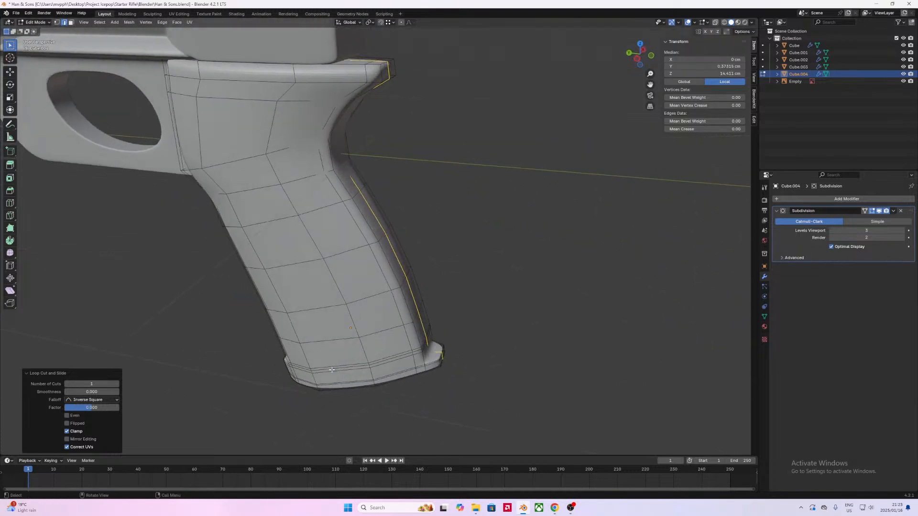
{"action": "key", "text": "Tab"}
{"action": "key", "text": "Tab"}
Step: Select the full vertex path down the centre of the grip's rear face and move it about 0.33 cm rearward along global Y
{"action": "key", "text": "1"}
{"action": "middle_click_drag", "start_coordinate": [422, 258], "coordinate": [378, 246]}
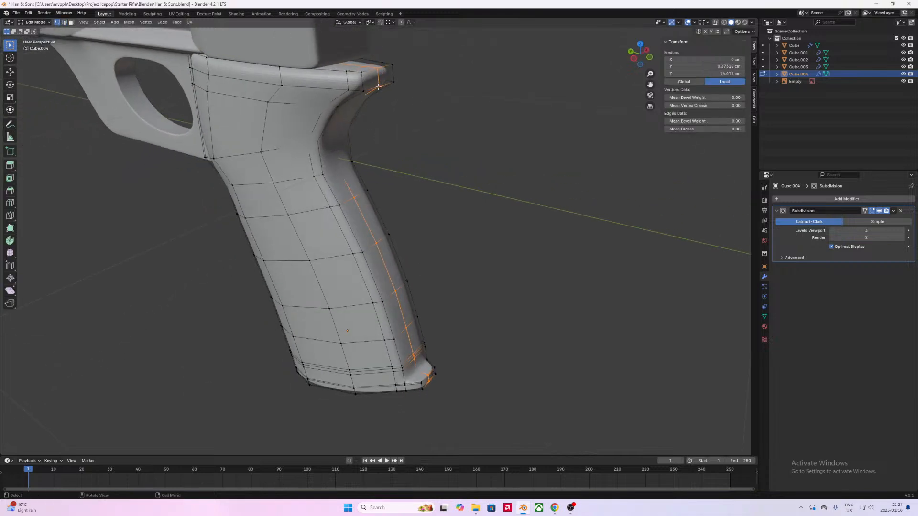
{"action": "left_click", "coordinate": [377, 68]}
{"action": "left_click", "coordinate": [430, 382], "text": "ctrl"}
{"action": "middle_click_drag", "start_coordinate": [488, 404], "coordinate": [487, 372]}
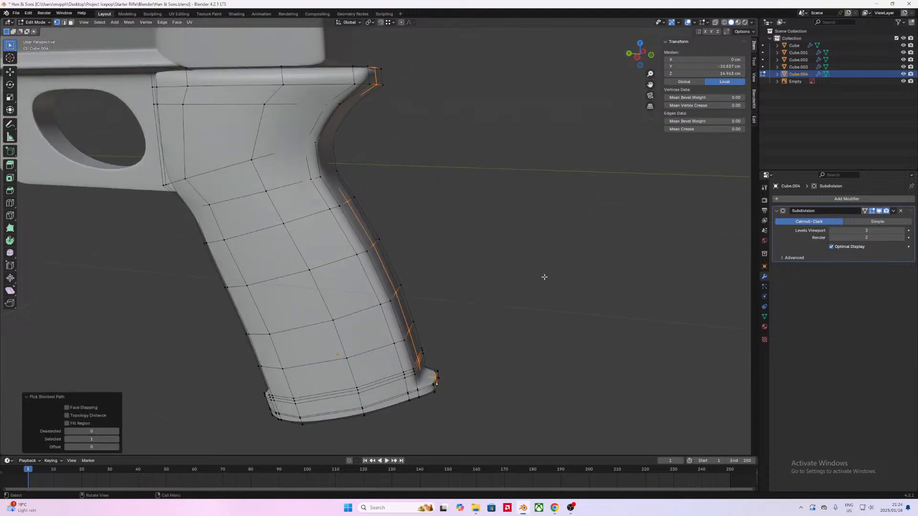
{"action": "key", "text": "g"}
{"action": "key", "text": "y"}
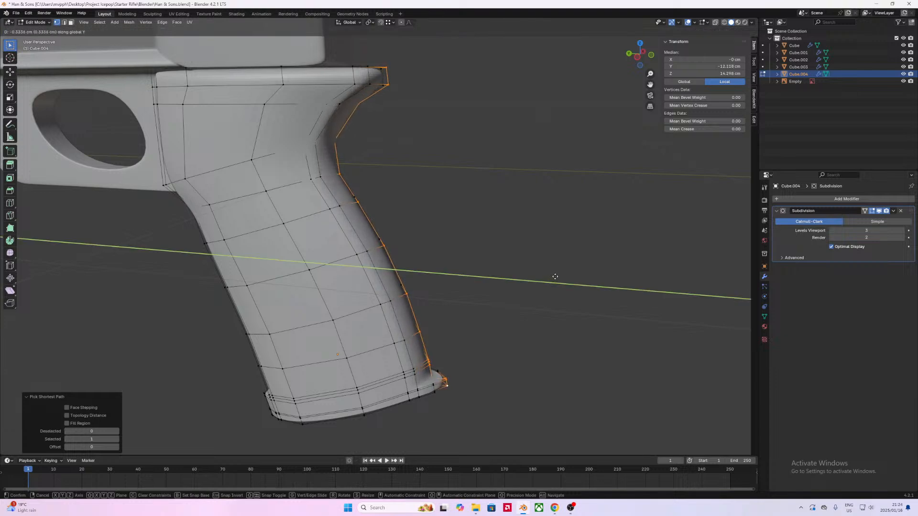
{"action": "left_click", "coordinate": [554, 276]}
Step: Slide the vertical edge loop beside the grip's front corner by a factor of about 0.73, closer to that corner
{"action": "key", "text": "Tab"}
{"action": "middle_click_drag", "start_coordinate": [549, 281], "coordinate": [299, 295]}
{"action": "key", "text": "Tab"}
{"action": "left_click", "coordinate": [299, 295], "text": "alt"}
{"action": "key", "text": "g"}
{"action": "key", "text": "g"}
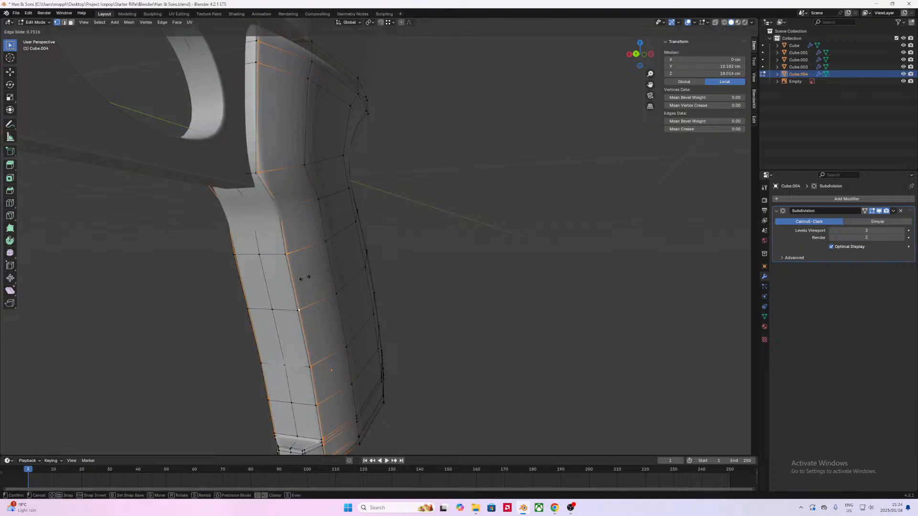
{"action": "left_click", "coordinate": [305, 278]}
Step: Slide the neighbouring vertical edge loop across the grip's side
{"action": "middle_click_drag", "start_coordinate": [325, 276], "coordinate": [296, 285]}
{"action": "left_click", "coordinate": [317, 265], "text": "alt"}
{"action": "key", "text": "g"}
{"action": "key", "text": "g"}
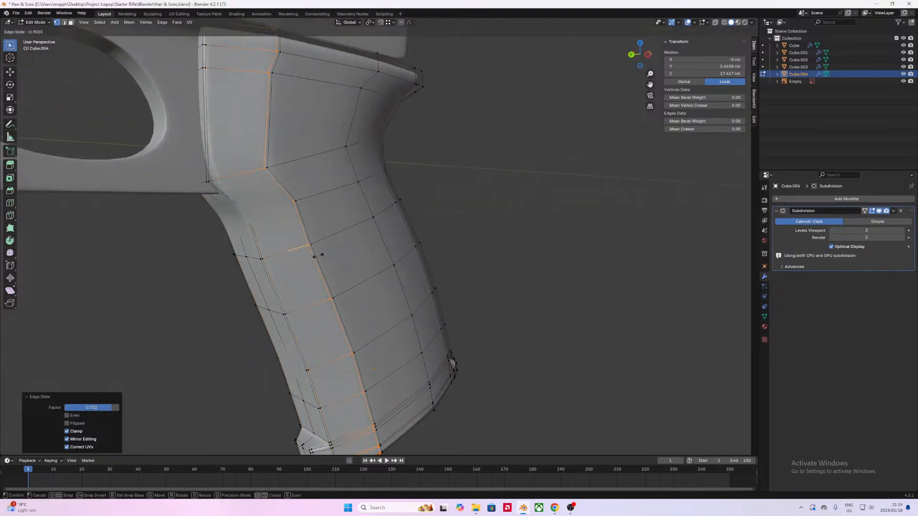
{"action": "left_click", "coordinate": [318, 255]}
Step: Widen the grip's middle by scaling the vertical edge loop along its sides by 1.295 along global X
{"action": "key", "text": "Tab"}
{"action": "scroll", "coordinate": [349, 274], "scroll_direction": "down", "scroll_amount": 5}
{"action": "mouse_move", "coordinate": [349, 273]}
{"action": "middle_mouse_down"}
{"action": "mouse_move", "coordinate": [359, 277]}
{"action": "mouse_move", "coordinate": [319, 246]}
{"action": "mouse_move", "coordinate": [334, 242]}
{"action": "mouse_move", "coordinate": [328, 266]}
{"action": "mouse_move", "coordinate": [356, 262]}
{"action": "middle_mouse_up"}
{"action": "key", "text": "Tab"}
{"action": "scroll", "coordinate": [356, 263], "scroll_direction": "up", "scroll_amount": 3}
{"action": "left_click", "coordinate": [342, 269], "text": "alt"}
{"action": "key", "text": "s"}
{"action": "key", "text": "x"}
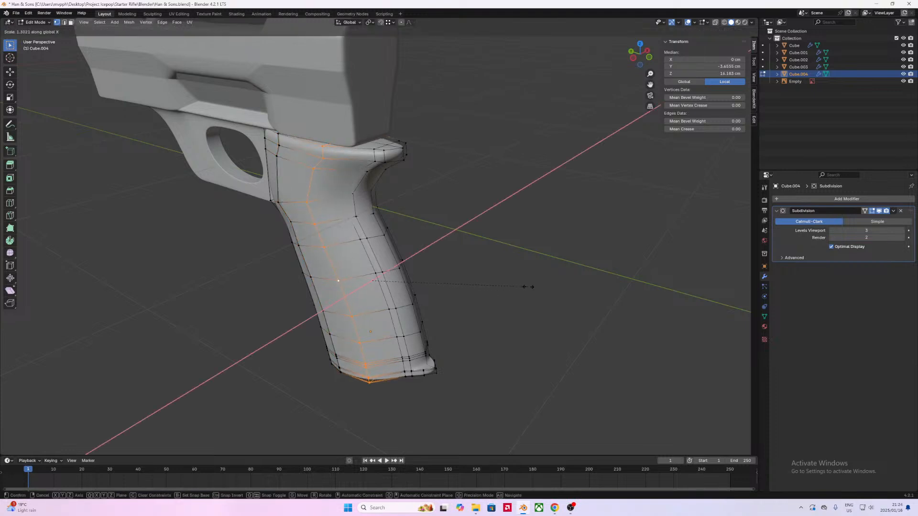
{"action": "key", "text": "x"}
{"action": "key", "text": "x"}
{"action": "right_click", "coordinate": [457, 283]}
{"action": "middle_click_drag", "start_coordinate": [335, 259], "coordinate": [494, 250]}
{"action": "key", "text": "s"}
{"action": "key", "text": "x"}
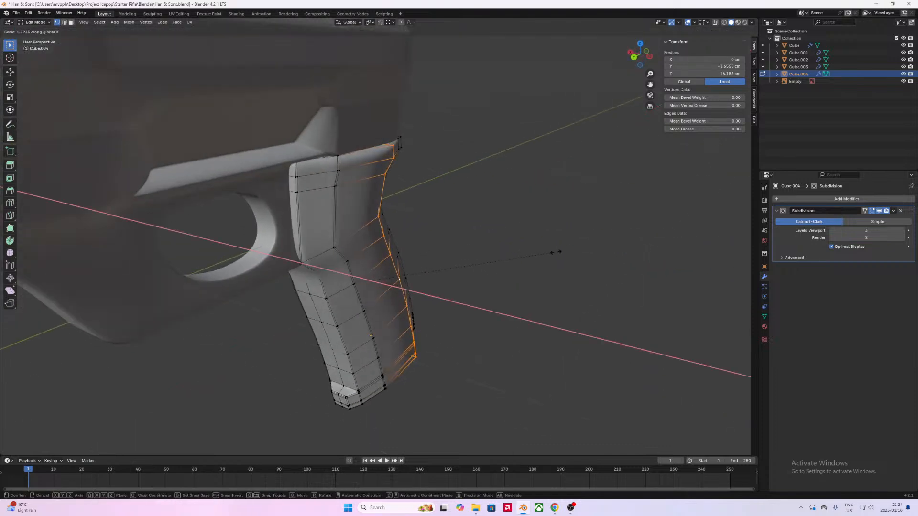
{"action": "left_click", "coordinate": [556, 252]}
{"action": "middle_click_drag", "start_coordinate": [556, 253], "coordinate": [430, 273]}
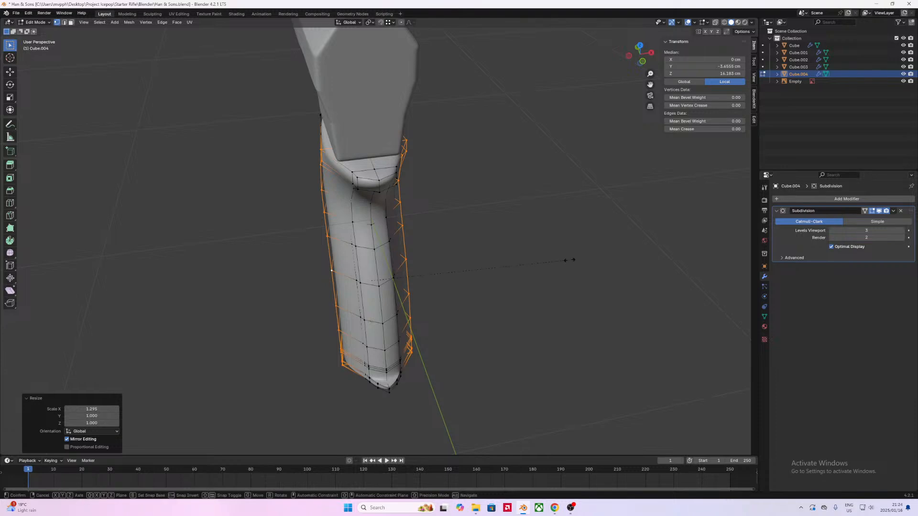
Step: Narrow the same side edge loop slightly, scaling it to about 0.97 along global X
{"action": "key", "text": "s"}
{"action": "key", "text": "x"}
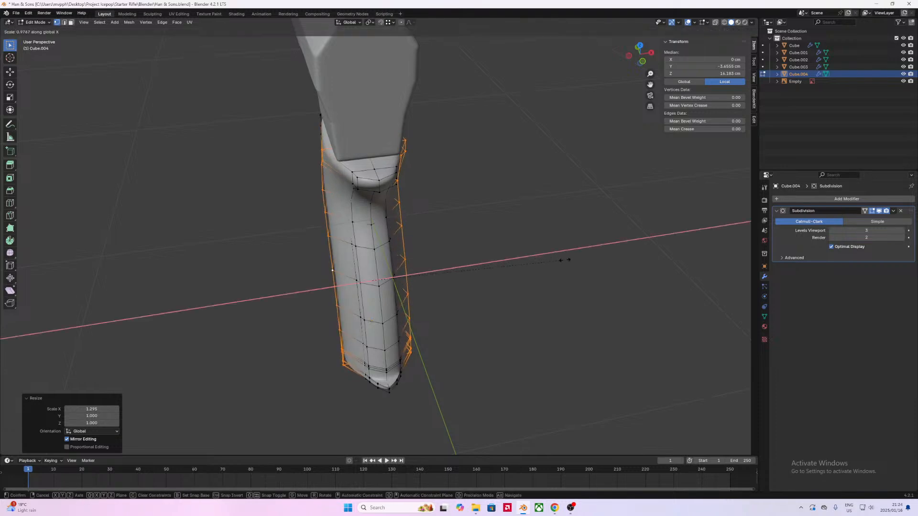
{"action": "left_click", "coordinate": [566, 260]}
{"action": "middle_click_drag", "start_coordinate": [565, 260], "coordinate": [359, 285]}
{"action": "key", "text": "Tab"}
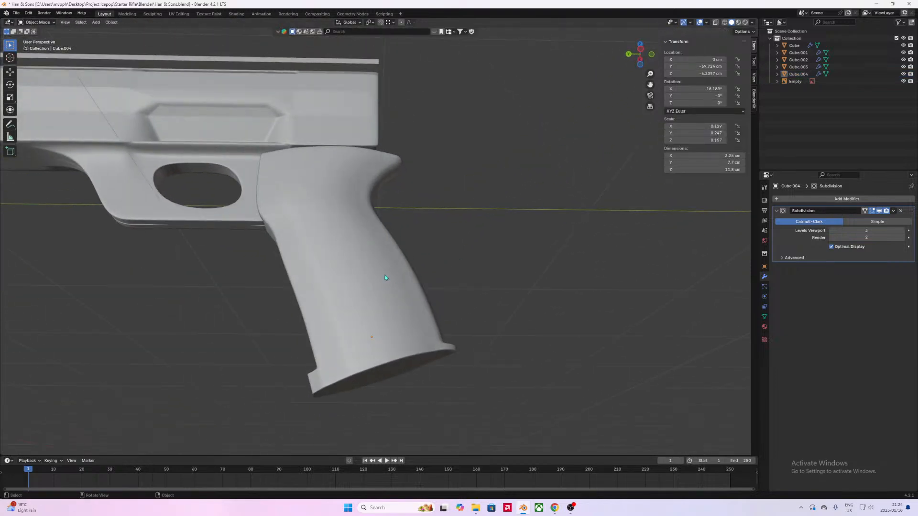
Step: Adjust the vertices on the lower rear part of the grip's side by moving them along global Y
{"action": "key", "text": "Tab"}
{"action": "middle_click_drag", "start_coordinate": [454, 250], "coordinate": [420, 293]}
{"action": "left_click", "coordinate": [386, 317]}
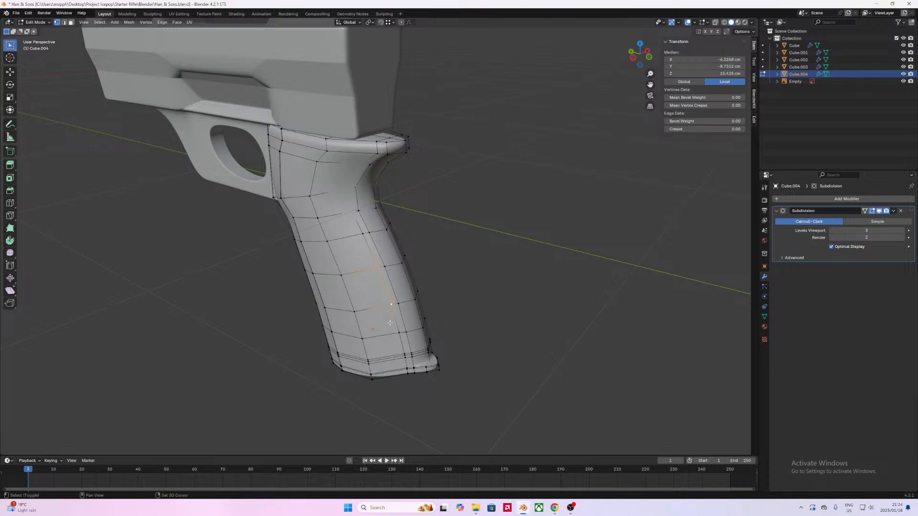
{"action": "key", "text": "g"}
{"action": "key", "text": "y"}
{"action": "left_click", "coordinate": [565, 318]}
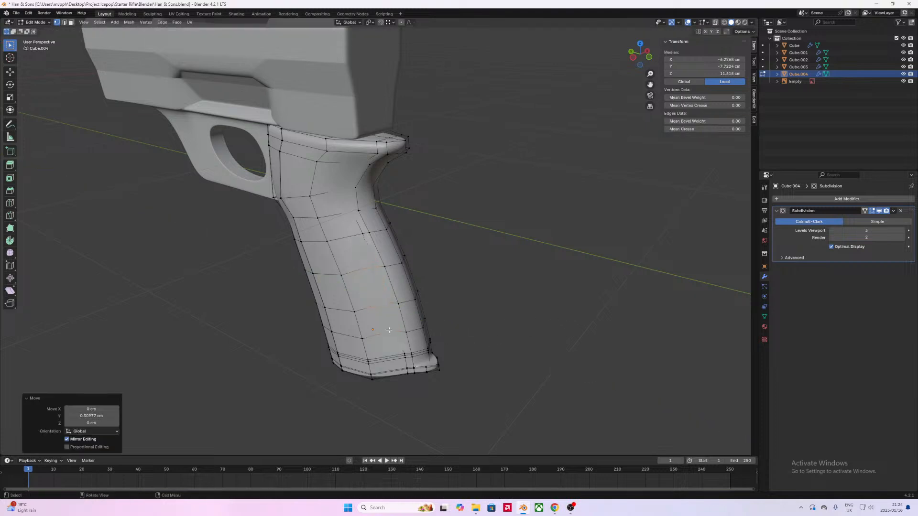
{"action": "key", "text": "ctrl+t"}
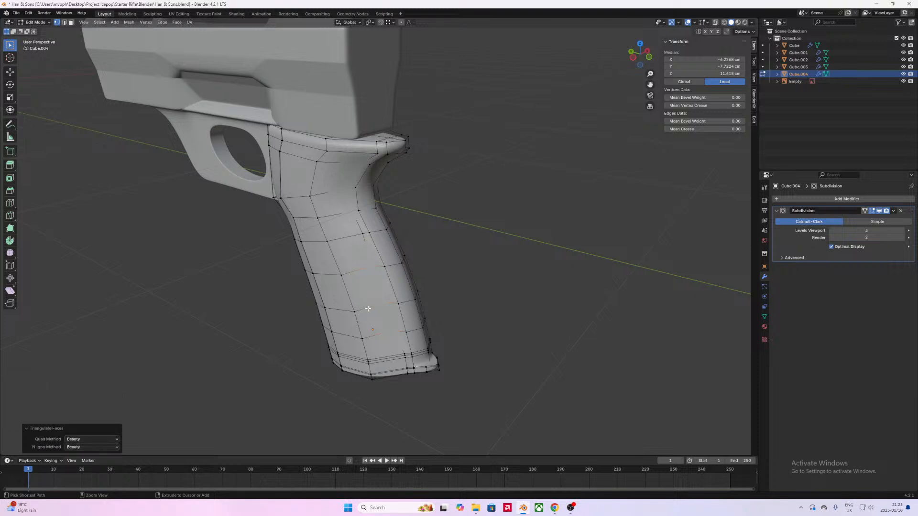
Step: Try adding a vertical loop cut on the grip's side and sliding it toward the rear
{"action": "key", "text": "ctrl+r"}
{"action": "left_click", "coordinate": [367, 307]}
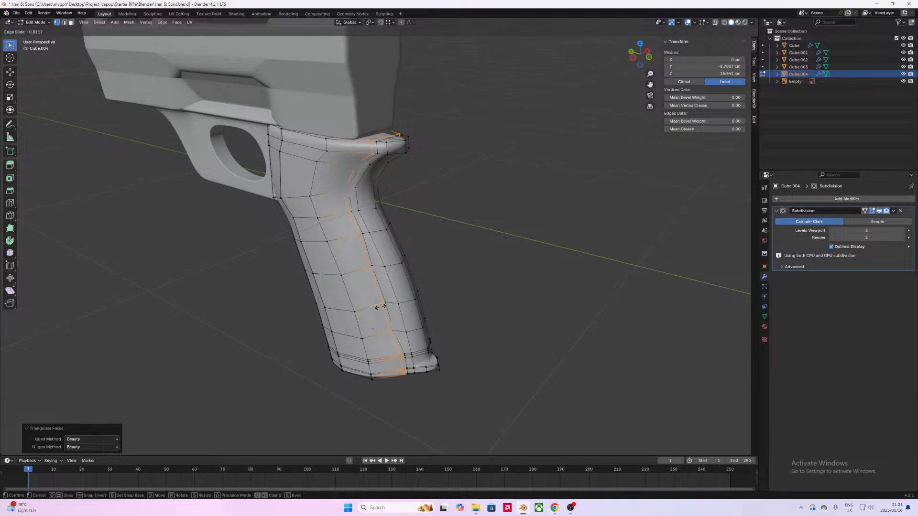
{"action": "left_click", "coordinate": [381, 305]}
{"action": "key", "text": "Tab"}
{"action": "middle_click_drag", "start_coordinate": [506, 324], "coordinate": [450, 289]}
{"action": "key", "text": "Tab"}
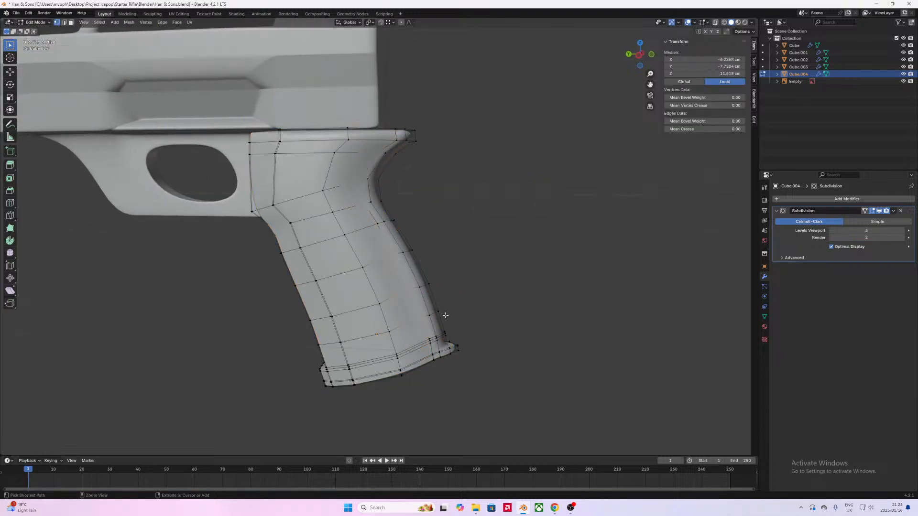
Step: Scale the front column of side vertices on both sides of the grip inward along X to about 0.602
{"action": "middle_click_drag", "start_coordinate": [348, 308], "coordinate": [379, 306]}
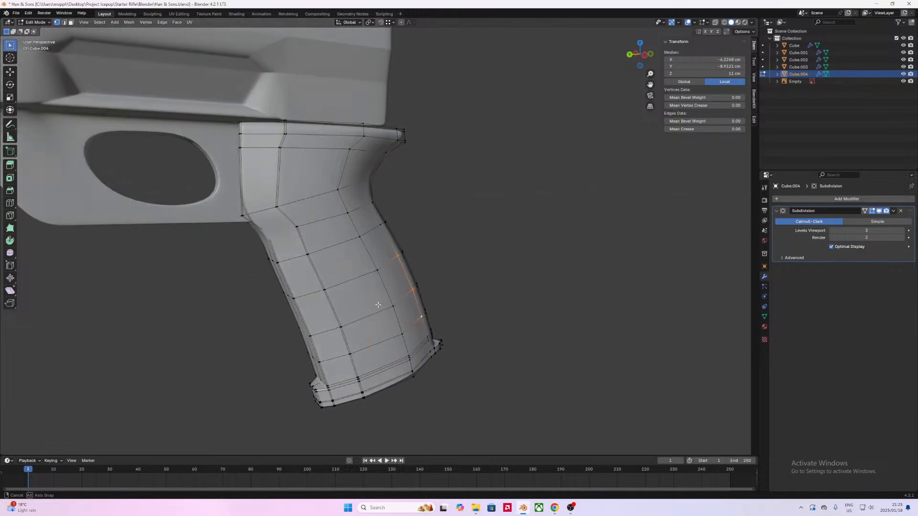
{"action": "left_click", "coordinate": [322, 293]}
{"action": "left_click", "coordinate": [338, 328], "text": "shift"}
{"action": "left_click", "coordinate": [338, 346], "text": "shift"}
{"action": "middle_click_drag", "start_coordinate": [339, 346], "coordinate": [438, 338]}
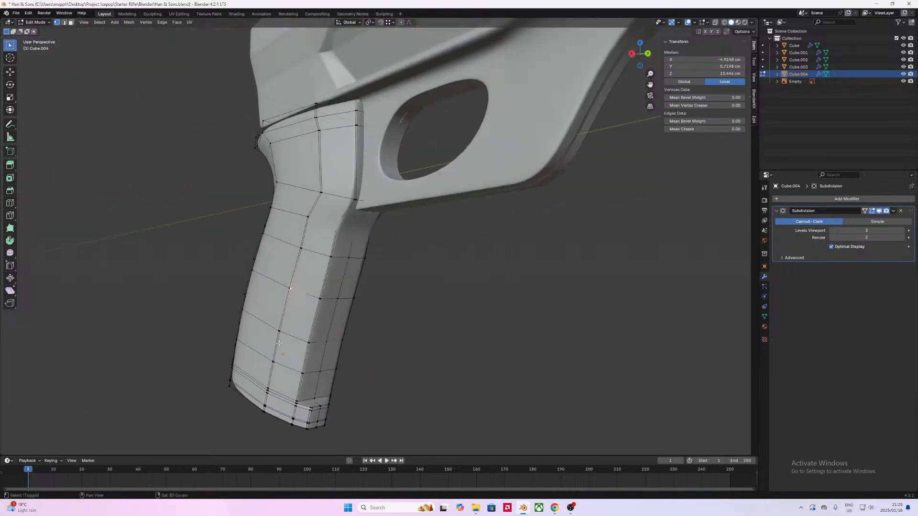
{"action": "left_click", "coordinate": [279, 365], "text": "shift"}
{"action": "middle_click_drag", "start_coordinate": [279, 364], "coordinate": [471, 378]}
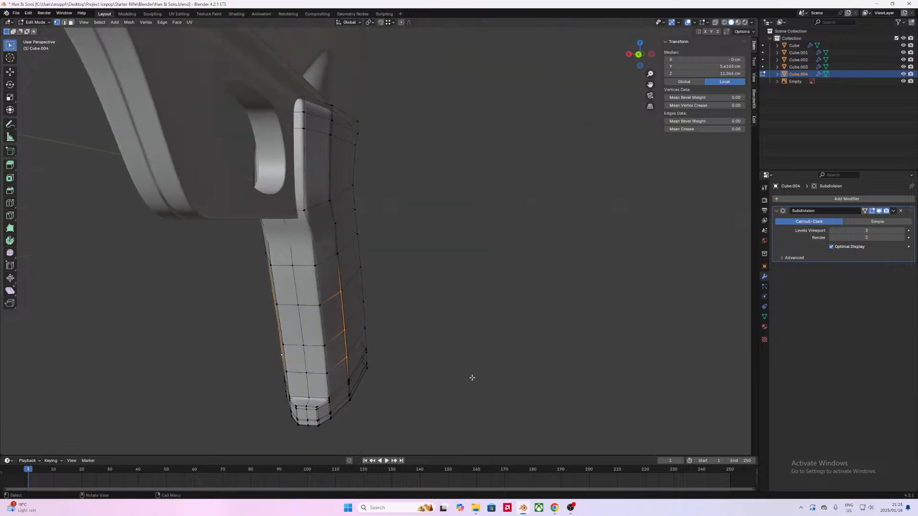
{"action": "key", "text": "s"}
{"action": "key", "text": "x"}
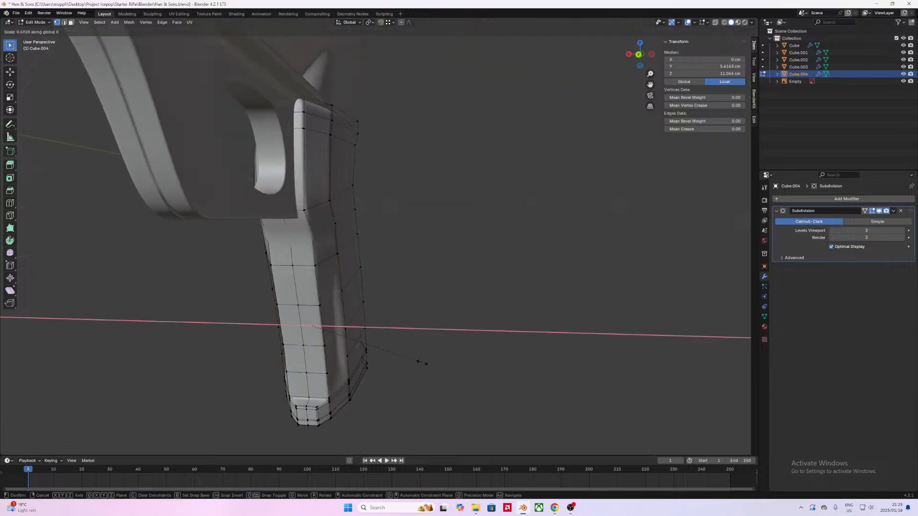
{"action": "left_click", "coordinate": [407, 359]}
Step: Scale the middle column of side vertices on both sides of the grip outward along X by about 1.19
{"action": "middle_click_drag", "start_coordinate": [371, 349], "coordinate": [324, 282]}
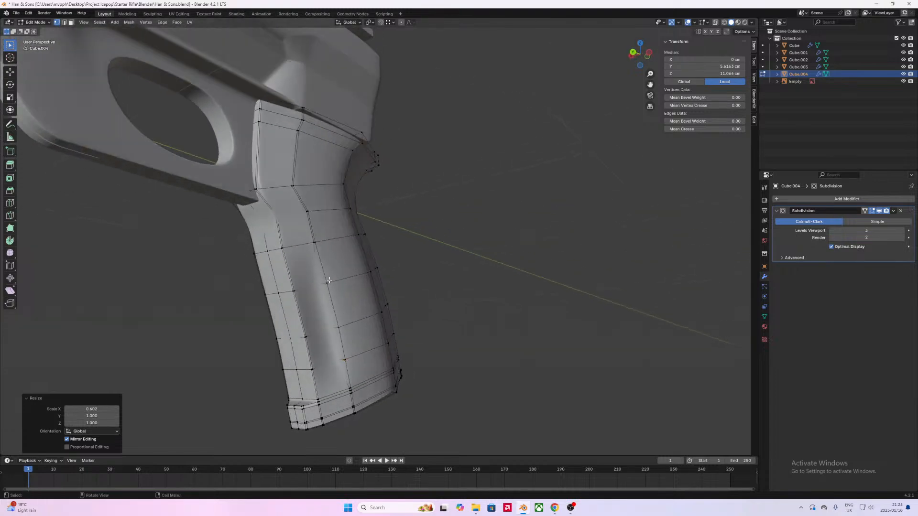
{"action": "left_click", "coordinate": [328, 281]}
{"action": "left_click", "coordinate": [339, 327], "text": "shift"}
{"action": "left_click", "coordinate": [345, 360], "text": "shift"}
{"action": "middle_click_drag", "start_coordinate": [360, 366], "coordinate": [466, 361]}
{"action": "middle_click_drag", "start_coordinate": [347, 353], "coordinate": [375, 355]}
{"action": "key", "text": "s"}
{"action": "key", "text": "x"}
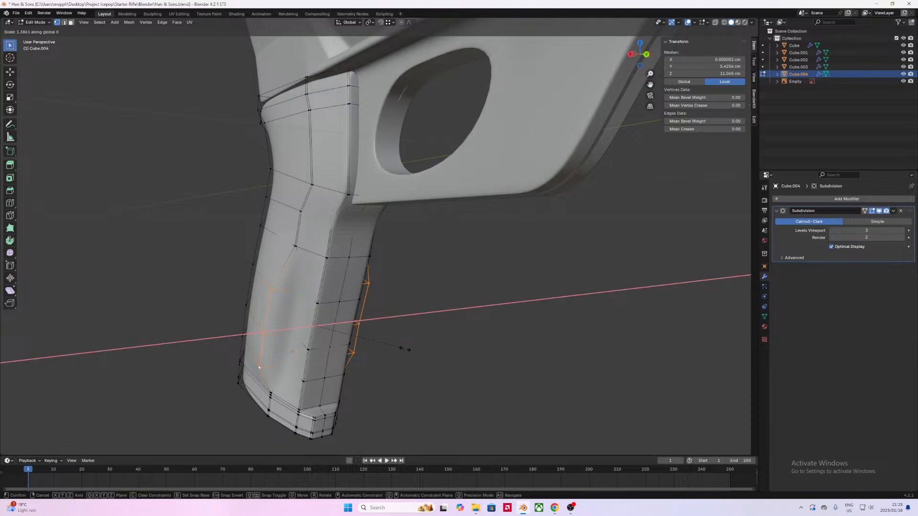
{"action": "left_click", "coordinate": [407, 348]}
{"action": "middle_click_drag", "start_coordinate": [407, 348], "coordinate": [242, 320]}
Step: Leave mesh editing and apply Shade Smooth to the grip object
{"action": "key", "text": "Tab"}
{"action": "scroll", "coordinate": [221, 335], "scroll_direction": "down", "scroll_amount": 5}
{"action": "left_click", "coordinate": [344, 292]}
{"action": "middle_click_drag", "start_coordinate": [363, 274], "coordinate": [348, 251]}
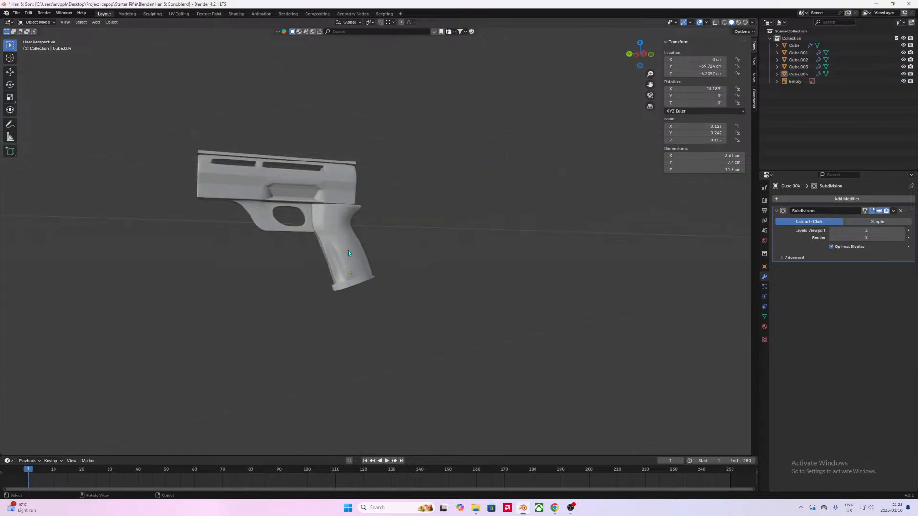
{"action": "left_click", "coordinate": [348, 251]}
{"action": "right_click", "coordinate": [327, 254]}
{"action": "left_click", "coordinate": [335, 246]}
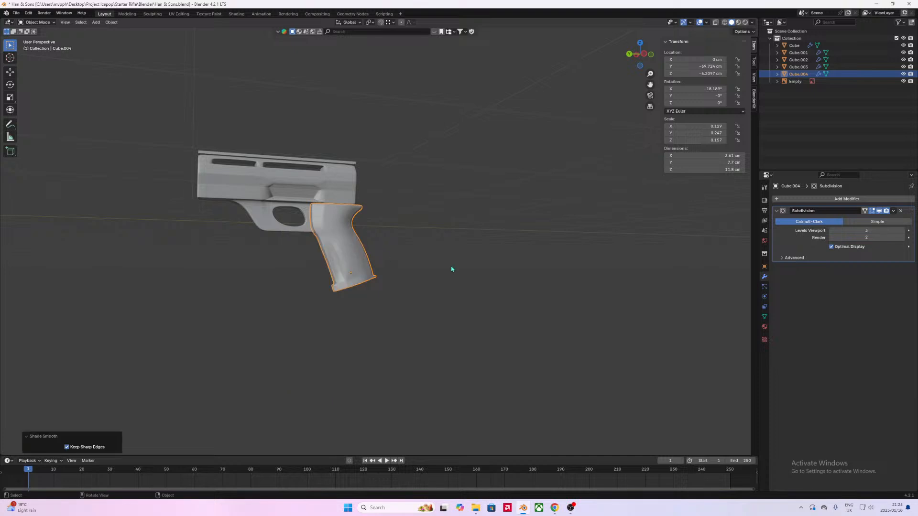
{"action": "left_click", "coordinate": [410, 277]}
Step: Examine the smoothed grip and the receiver from several angles, alongside the earlier copy of the gun
{"action": "scroll", "coordinate": [384, 262], "scroll_direction": "down", "scroll_amount": 5}
{"action": "scroll", "coordinate": [367, 277], "scroll_direction": "up", "scroll_amount": 7}
{"action": "middle_click_drag", "start_coordinate": [364, 276], "coordinate": [270, 308]}
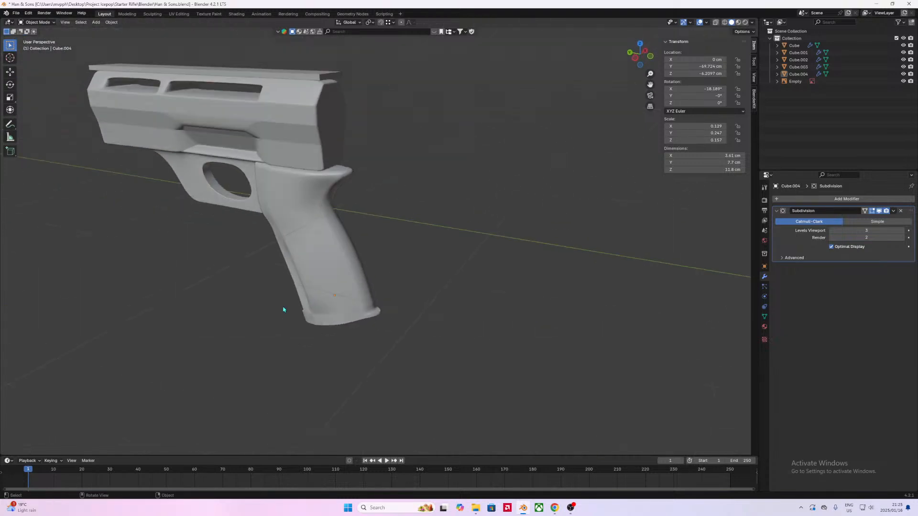
{"action": "scroll", "coordinate": [271, 308], "scroll_direction": "down", "scroll_amount": 3}
{"action": "scroll", "coordinate": [271, 309], "scroll_direction": "down", "scroll_amount": 3}
{"action": "left_click", "coordinate": [355, 195]}
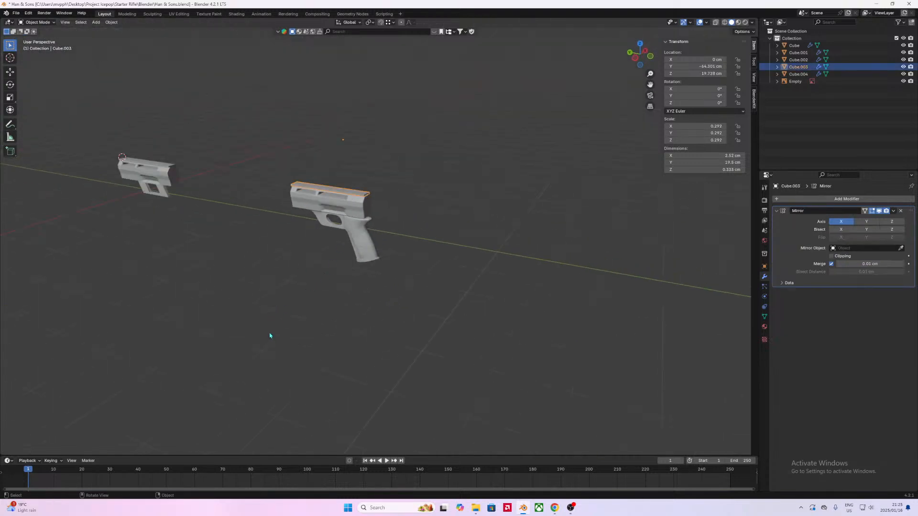
{"action": "left_click", "coordinate": [307, 287]}
{"action": "scroll", "coordinate": [430, 268], "scroll_direction": "up", "scroll_amount": 6}
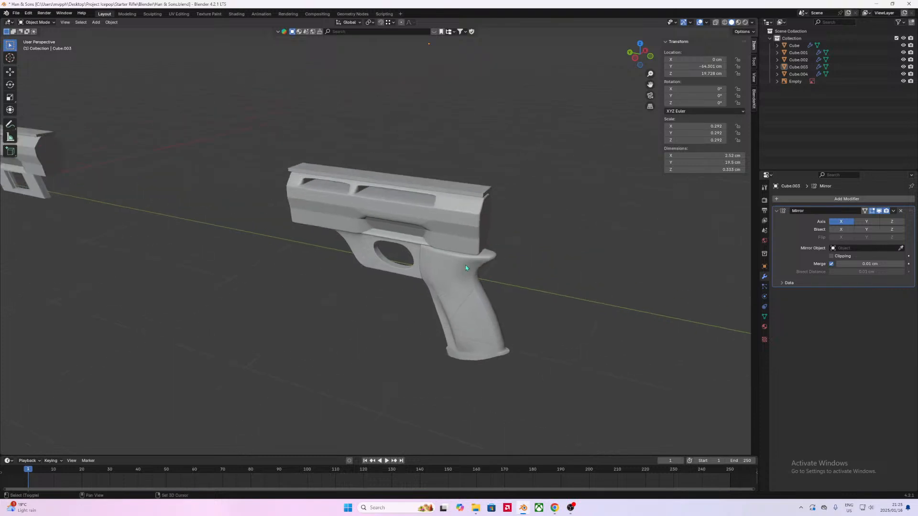
{"action": "middle_click_drag", "start_coordinate": [481, 246], "coordinate": [481, 310]}
{"action": "left_click", "coordinate": [481, 313]}
{"action": "key", "text": "Tab"}
{"action": "key", "text": "ctrl+z"}
{"action": "key", "text": "ctrl+z"}
{"action": "middle_click_drag", "start_coordinate": [449, 413], "coordinate": [344, 402]}
{"action": "key", "text": "Tab"}
{"action": "key", "text": "Tab"}
{"action": "scroll", "coordinate": [231, 401], "scroll_direction": "up", "scroll_amount": 3}
{"action": "scroll", "coordinate": [233, 401], "scroll_direction": "down", "scroll_amount": 6}
{"action": "middle_click_drag", "start_coordinate": [243, 394], "coordinate": [270, 349]}
{"action": "left_click", "coordinate": [437, 353]}
{"action": "middle_click_drag", "start_coordinate": [531, 337], "coordinate": [383, 283]}
{"action": "left_click_drag", "start_coordinate": [383, 283], "coordinate": [392, 290]}
{"action": "mouse_move", "coordinate": [392, 291]}
{"action": "middle_mouse_down"}
{"action": "mouse_move", "coordinate": [415, 307]}
{"action": "mouse_move", "coordinate": [357, 307]}
{"action": "mouse_move", "coordinate": [377, 292]}
{"action": "middle_mouse_up"}
{"action": "left_click", "coordinate": [357, 306]}
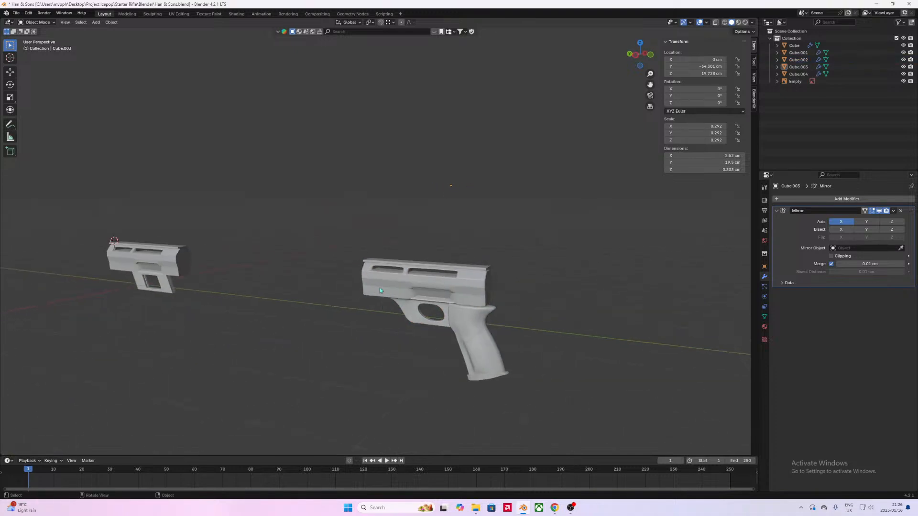
Step: Select the receiver's front-end vertices with X-ray in the right orthographic view and extrude them forward about 0.79 cm
{"action": "left_click", "coordinate": [378, 291]}
{"action": "key", "text": "Tab"}
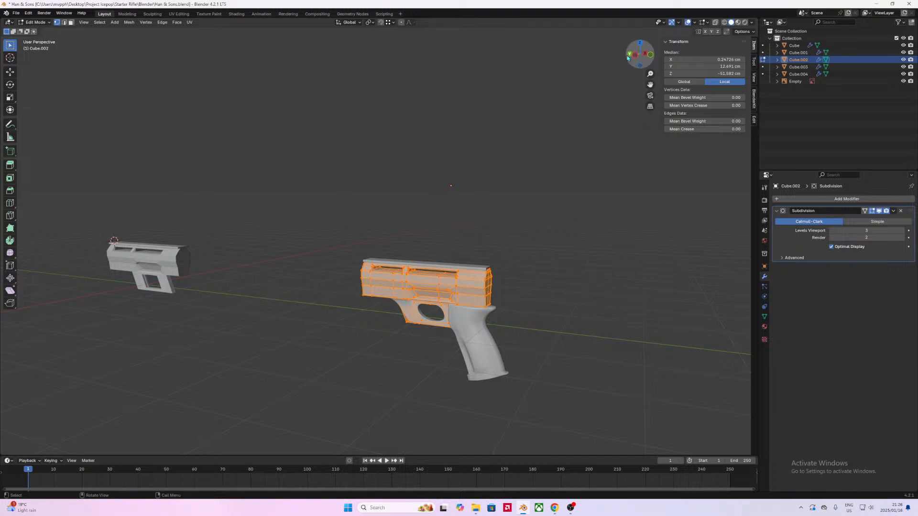
{"action": "left_click", "coordinate": [629, 55]}
{"action": "left_click", "coordinate": [628, 55]}
{"action": "scroll", "coordinate": [640, 86], "scroll_direction": "up", "scroll_amount": 4}
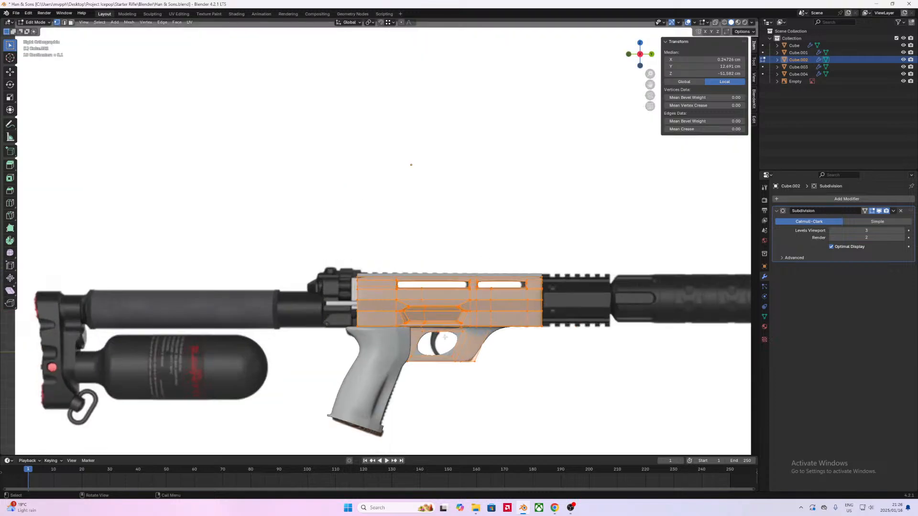
{"action": "left_click", "coordinate": [715, 22]}
{"action": "left_click_drag", "start_coordinate": [524, 364], "coordinate": [441, 241]}
{"action": "key", "text": "g"}
{"action": "key", "text": "z"}
{"action": "key", "text": "z"}
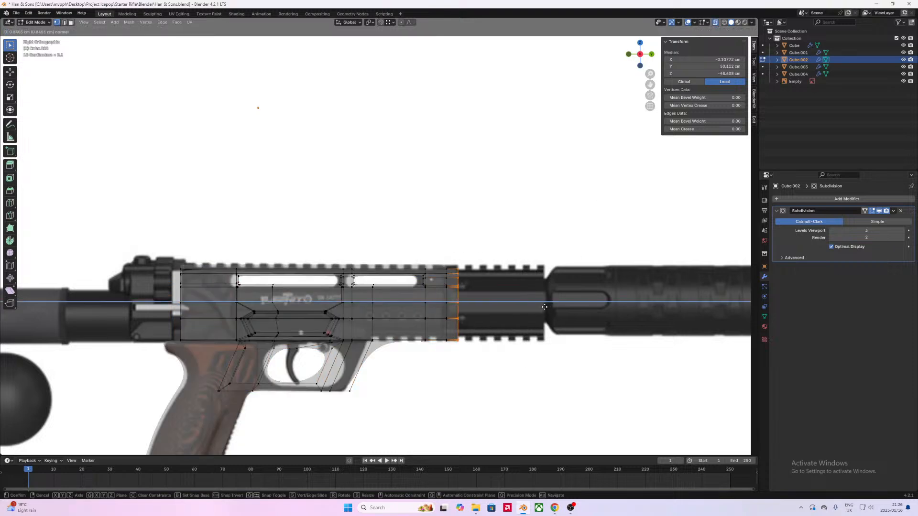
{"action": "left_click", "coordinate": [544, 306]}
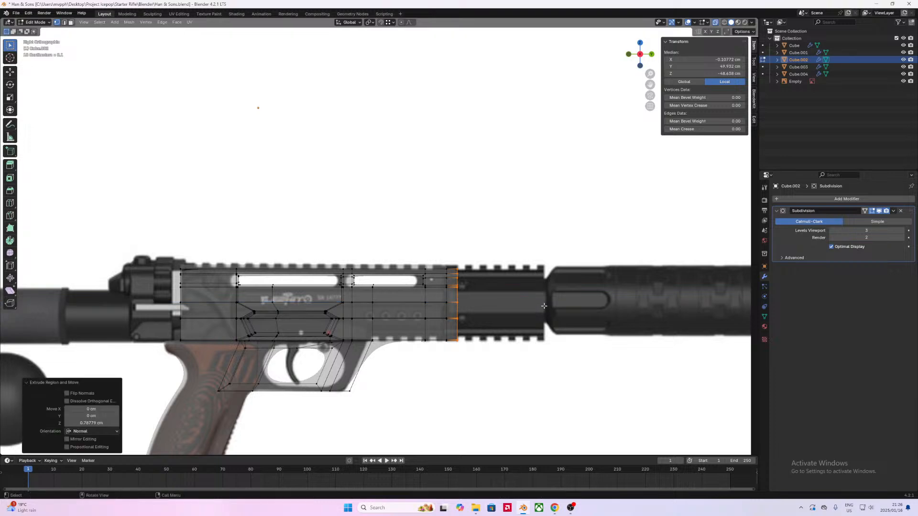
Step: Extrude the receiver's front end forward by about 2.23 cm and 4.10 cm to reach the end of the reference handguard
{"action": "key", "text": "e"}
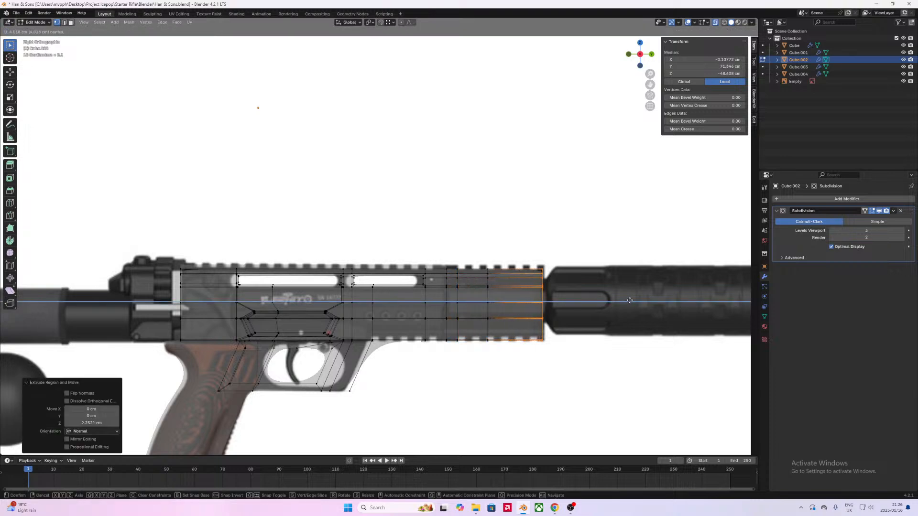
{"action": "left_click", "coordinate": [630, 300]}
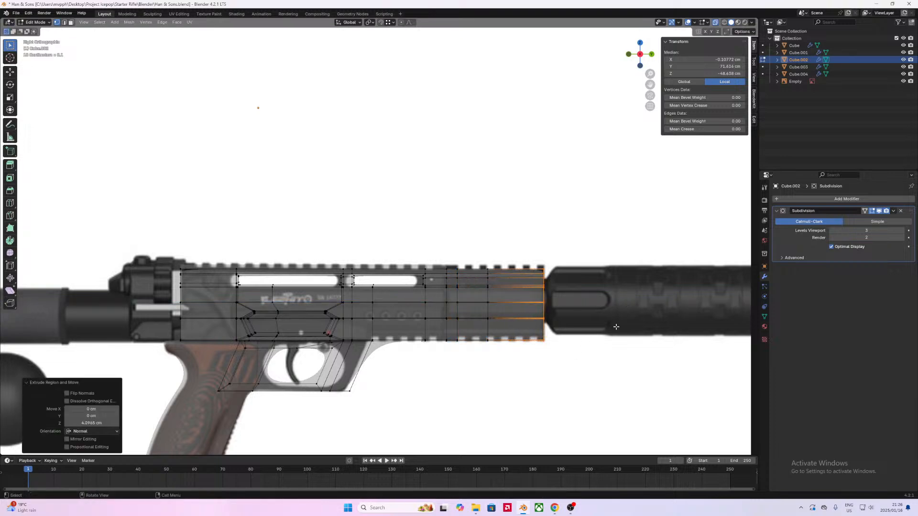
{"action": "key", "text": "Tab"}
{"action": "middle_click_drag", "start_coordinate": [608, 328], "coordinate": [436, 326]}
{"action": "scroll", "coordinate": [436, 327], "scroll_direction": "up", "scroll_amount": 2}
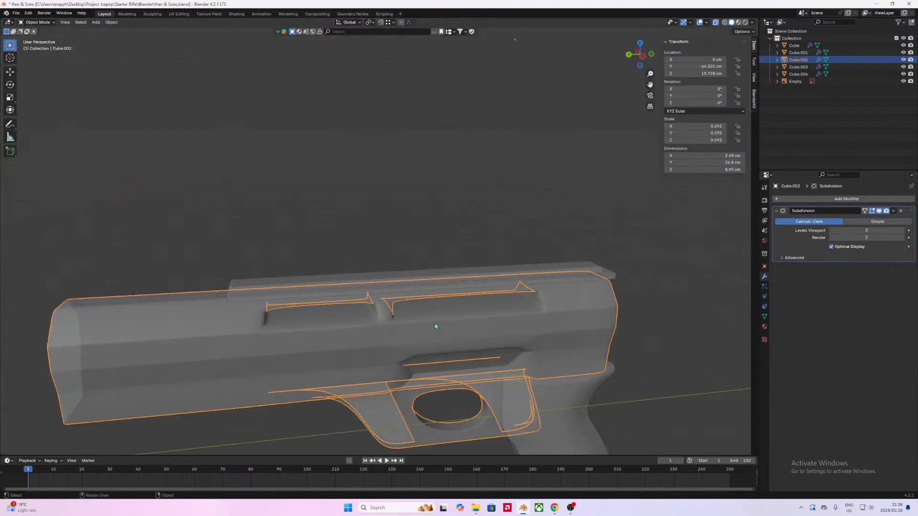
{"action": "middle_click_drag", "start_coordinate": [388, 281], "coordinate": [345, 288]}
Step: Resume editing the receiver mesh and turn off X-ray to work on the side slots
{"action": "key", "text": "Tab"}
{"action": "scroll", "coordinate": [430, 308], "scroll_direction": "up", "scroll_amount": 2}
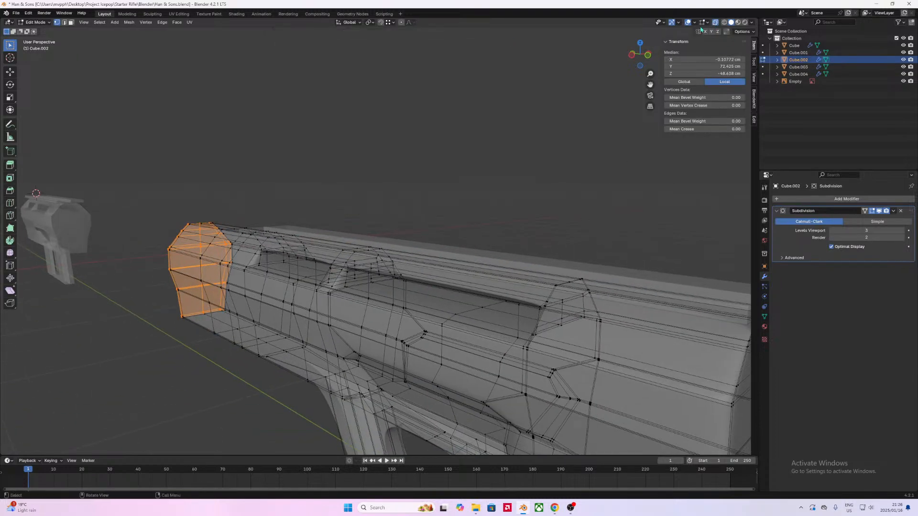
{"action": "left_click", "coordinate": [715, 22]}
{"action": "middle_click_drag", "start_coordinate": [609, 190], "coordinate": [506, 274]}
{"action": "scroll", "coordinate": [377, 290], "scroll_direction": "up", "scroll_amount": 2}
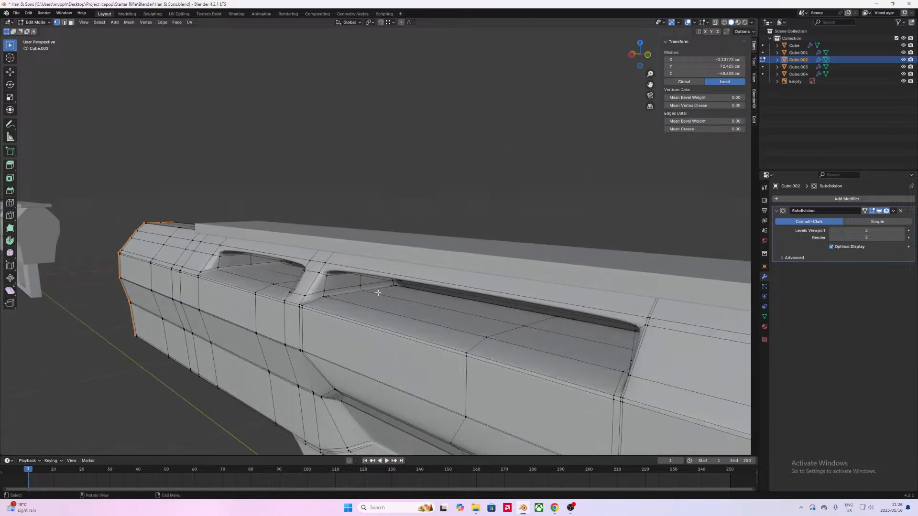
{"action": "scroll", "coordinate": [338, 307], "scroll_direction": "up", "scroll_amount": 2}
{"action": "scroll", "coordinate": [332, 306], "scroll_direction": "down", "scroll_amount": 1}
{"action": "scroll", "coordinate": [322, 308], "scroll_direction": "up", "scroll_amount": 1}
{"action": "middle_click_drag", "start_coordinate": [321, 308], "coordinate": [294, 343]}
{"action": "left_click", "coordinate": [281, 331], "text": "alt"}
{"action": "key", "text": "g"}
{"action": "key", "text": "g"}
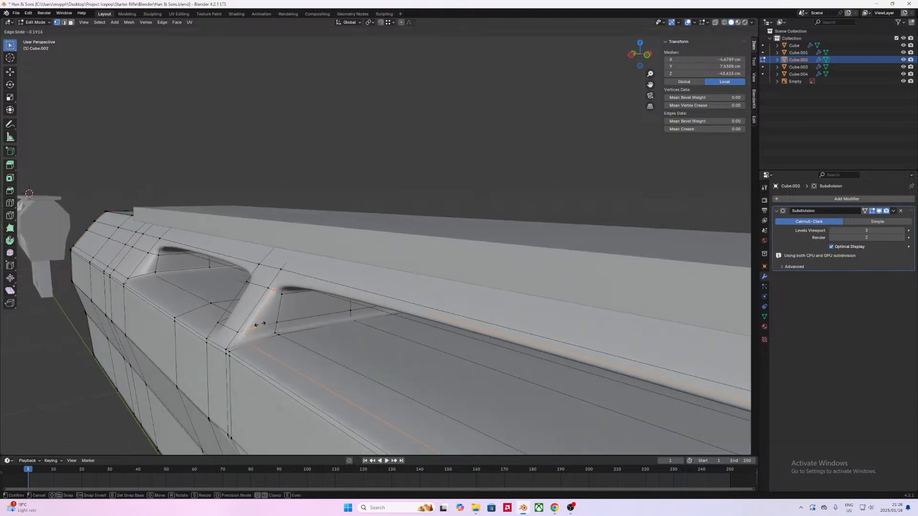
{"action": "key", "text": "e"}
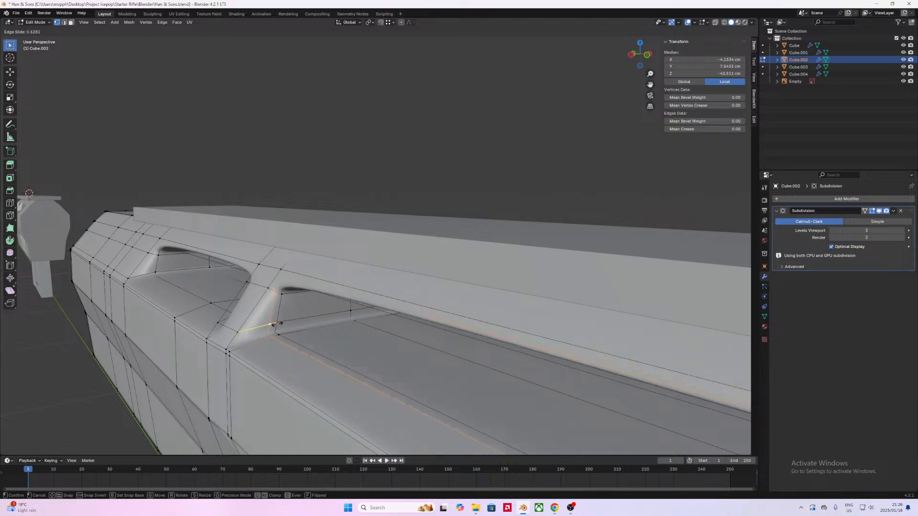
{"action": "key", "text": "e"}
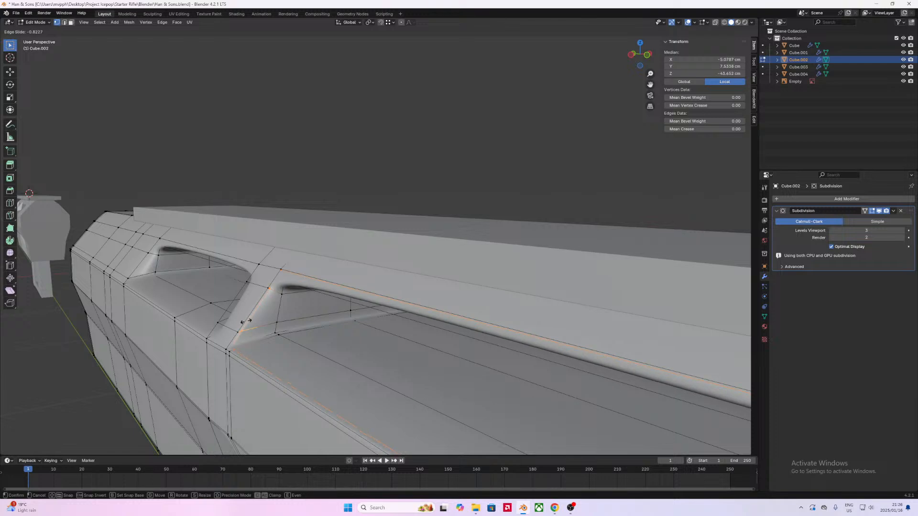
{"action": "left_click", "coordinate": [247, 323]}
{"action": "key", "text": "g"}
{"action": "right_click", "coordinate": [264, 337]}
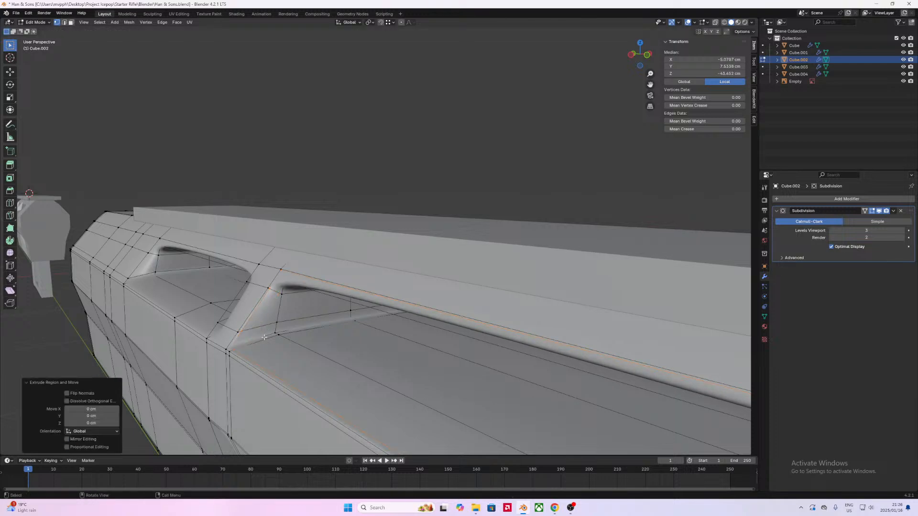
{"action": "key", "text": "ctrl+z"}
{"action": "key", "text": "ctrl+z"}
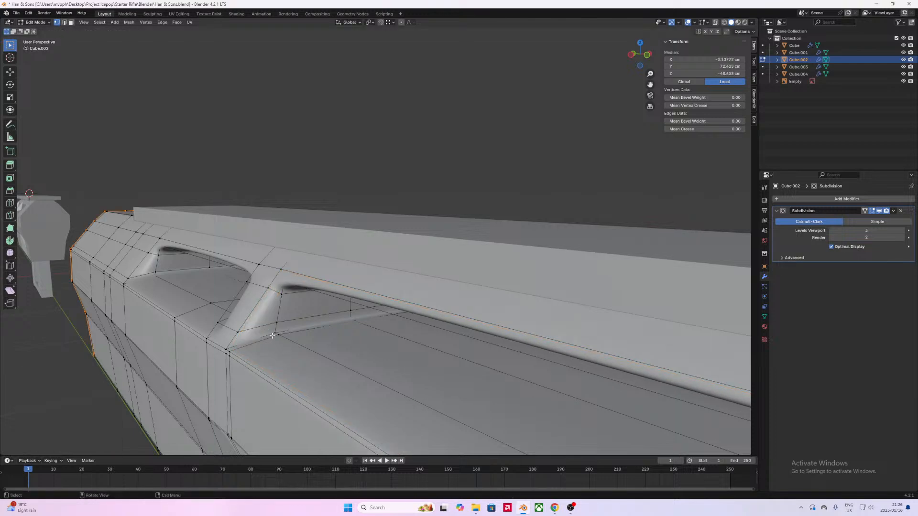
Step: Add a loop cut along the outer rim of the long side slot, slid to a factor of about -0.927
{"action": "key", "text": "ctrl+r"}
{"action": "left_click", "coordinate": [267, 334]}
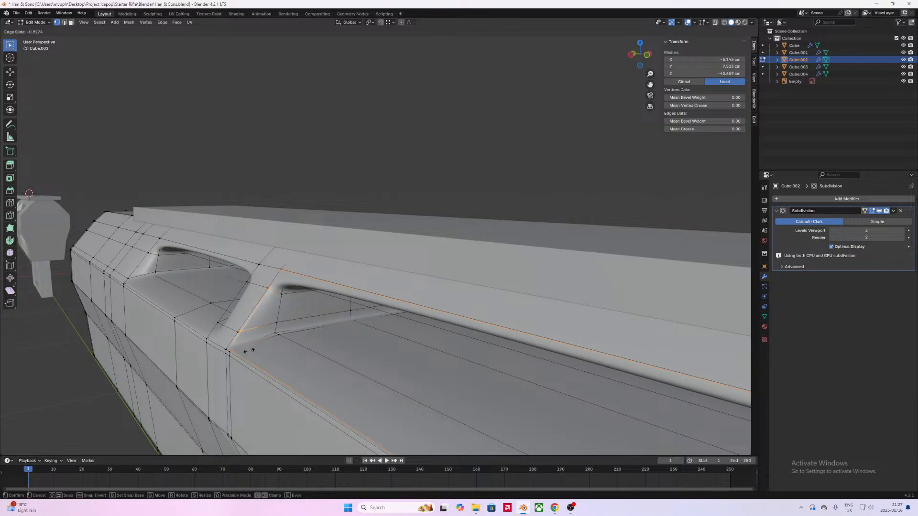
{"action": "left_click", "coordinate": [248, 350]}
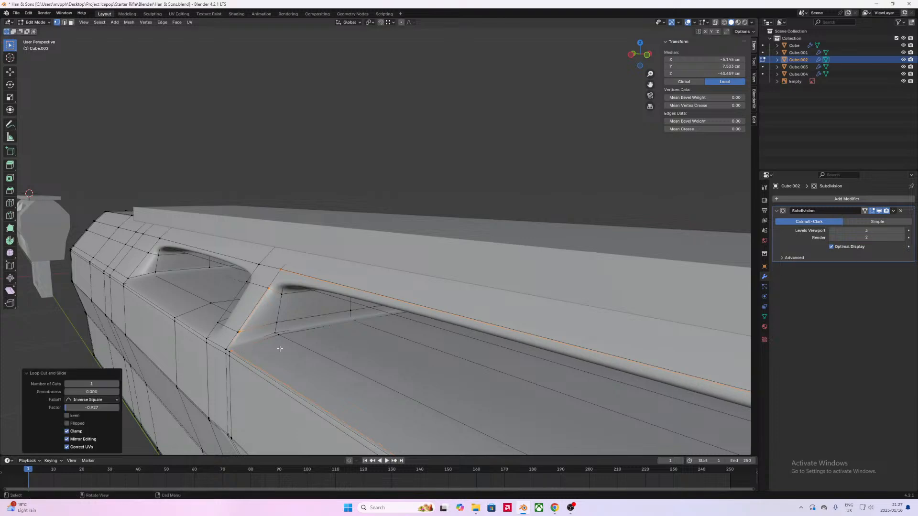
{"action": "middle_click_drag", "start_coordinate": [248, 351], "coordinate": [300, 316]}
Step: Add two loop cuts around the rib between the side slots near its upper edge, one slid to about -0.833 and one centred
{"action": "middle_click_drag", "start_coordinate": [392, 369], "coordinate": [332, 377]}
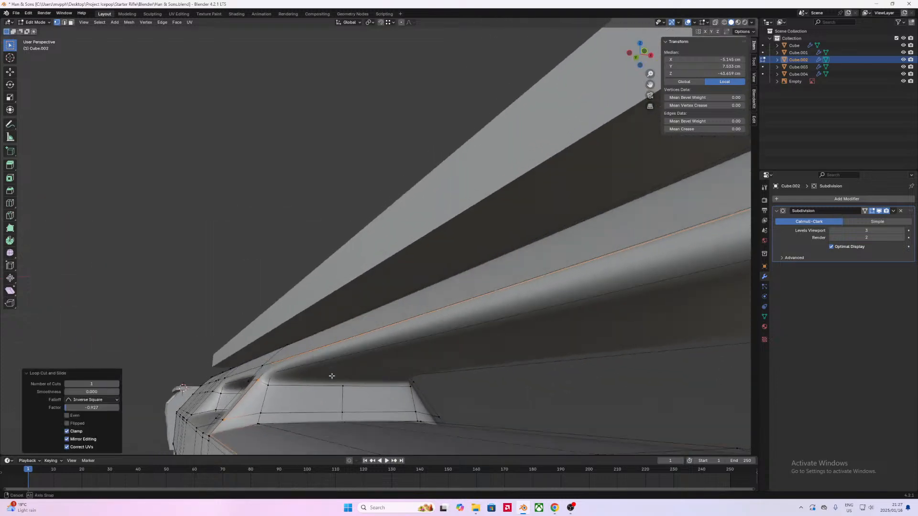
{"action": "key", "text": "ctrl+r"}
{"action": "left_click", "coordinate": [343, 405]}
{"action": "left_click", "coordinate": [346, 394]}
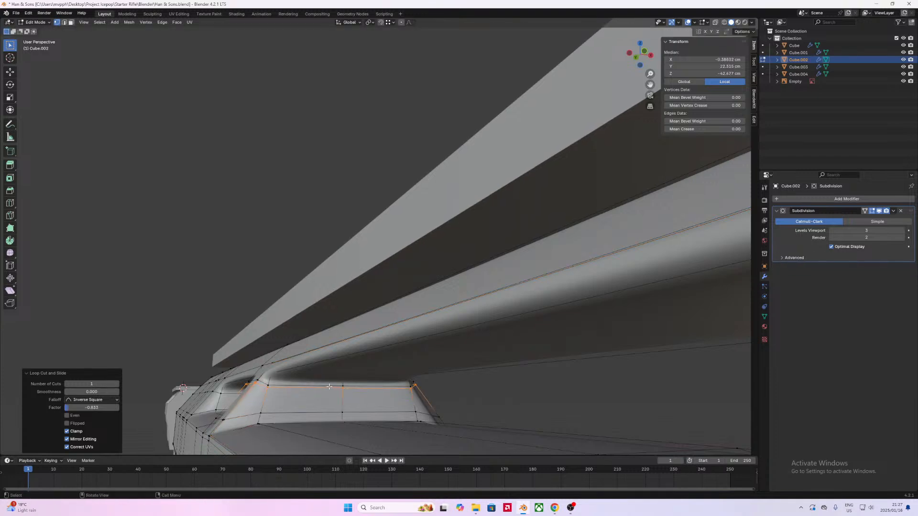
{"action": "key", "text": "g"}
{"action": "key", "text": "g"}
{"action": "right_click", "coordinate": [341, 383]}
{"action": "middle_click_drag", "start_coordinate": [425, 383], "coordinate": [358, 384]}
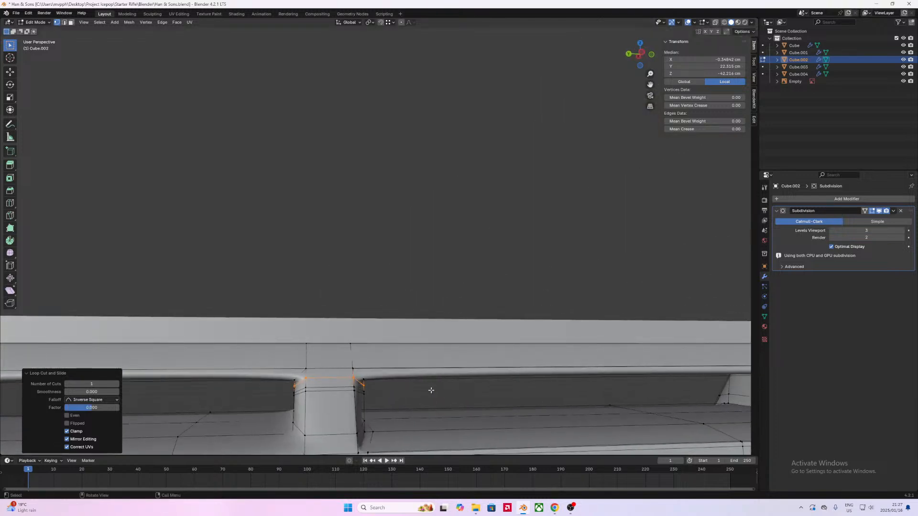
Step: Add a loop cut at the upper corner of the long slot's rear end, slid to a factor of about 0.303
{"action": "middle_click_drag", "start_coordinate": [448, 398], "coordinate": [143, 356], "text": "shift"}
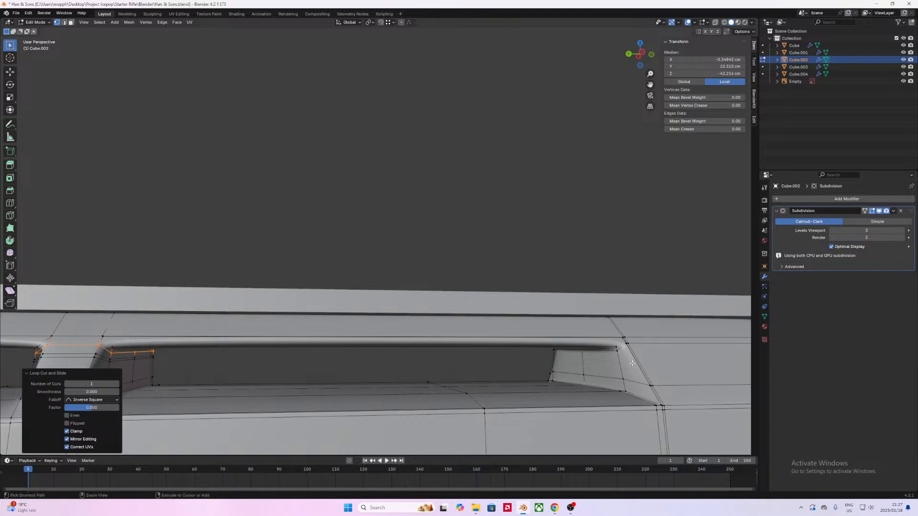
{"action": "left_click", "coordinate": [626, 340], "text": "alt"}
{"action": "key", "text": "g"}
{"action": "key", "text": "g"}
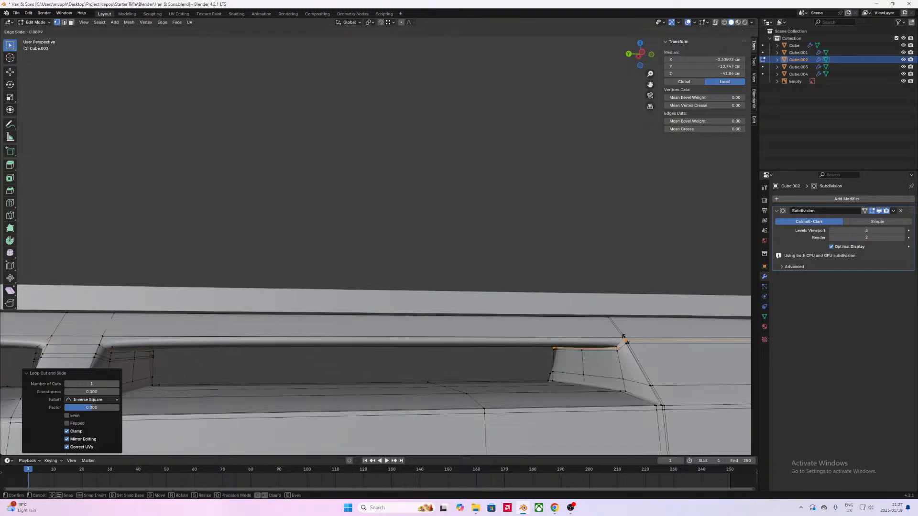
{"action": "left_click", "coordinate": [638, 332]}
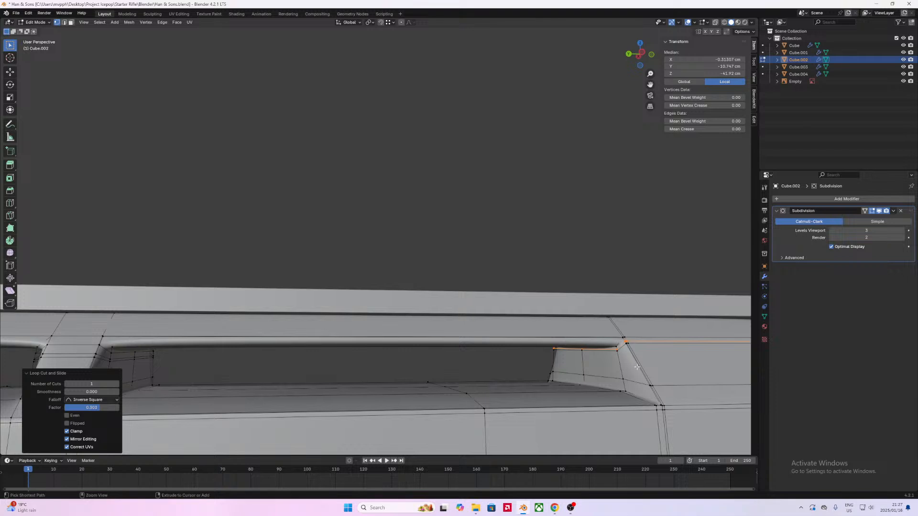
{"action": "middle_click_drag", "start_coordinate": [643, 402], "coordinate": [622, 405]}
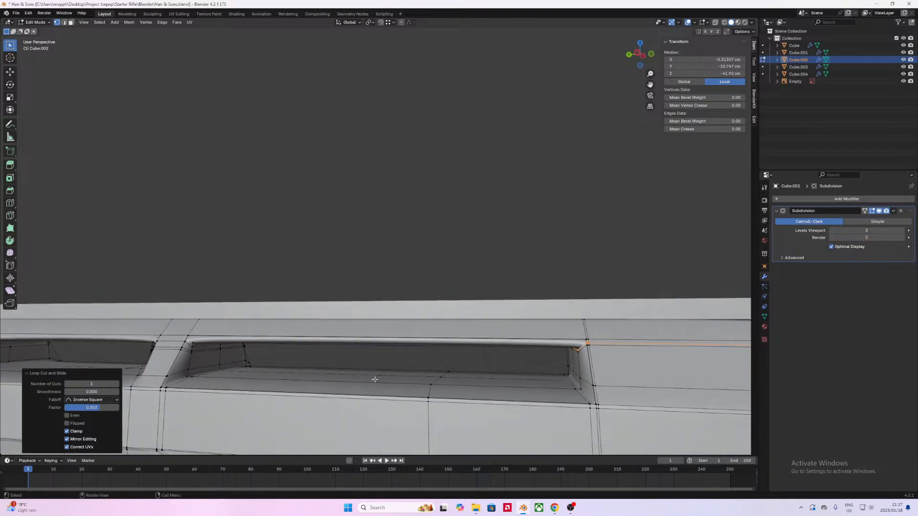
Step: Examine the smoothed side slots outside edit mode, both close up and with the whole gun in view
{"action": "key", "text": "Tab"}
{"action": "scroll", "coordinate": [373, 379], "scroll_direction": "down", "scroll_amount": 2}
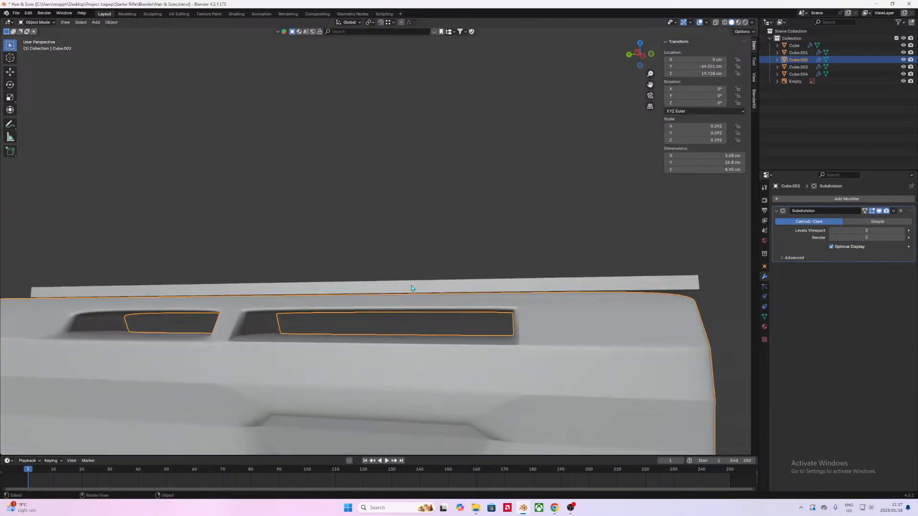
{"action": "left_click", "coordinate": [392, 266]}
{"action": "mouse_move", "coordinate": [392, 267]}
{"action": "middle_mouse_down"}
{"action": "mouse_move", "coordinate": [430, 271]}
{"action": "mouse_move", "coordinate": [337, 271]}
{"action": "mouse_move", "coordinate": [385, 271]}
{"action": "middle_mouse_up"}
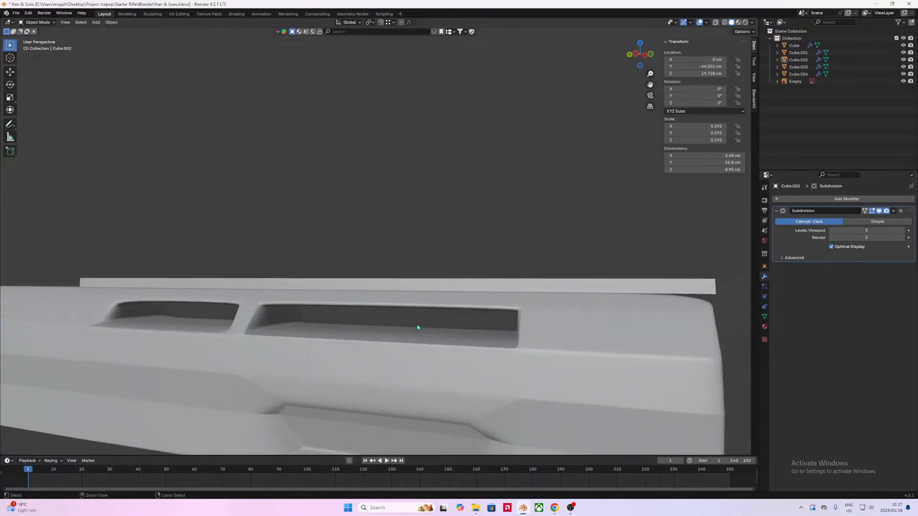
{"action": "left_click", "coordinate": [589, 392]}
{"action": "key", "text": "Tab"}
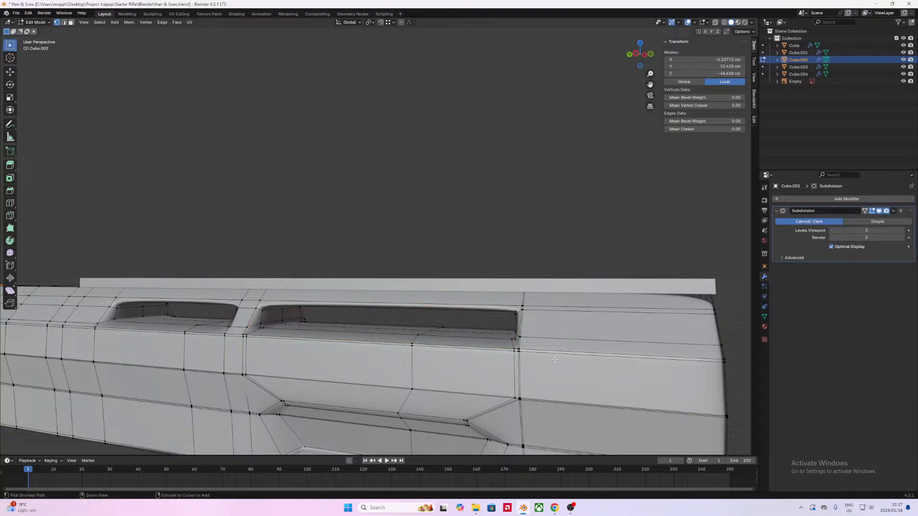
{"action": "key", "text": "Tab"}
{"action": "scroll", "coordinate": [550, 360], "scroll_direction": "down", "scroll_amount": 8}
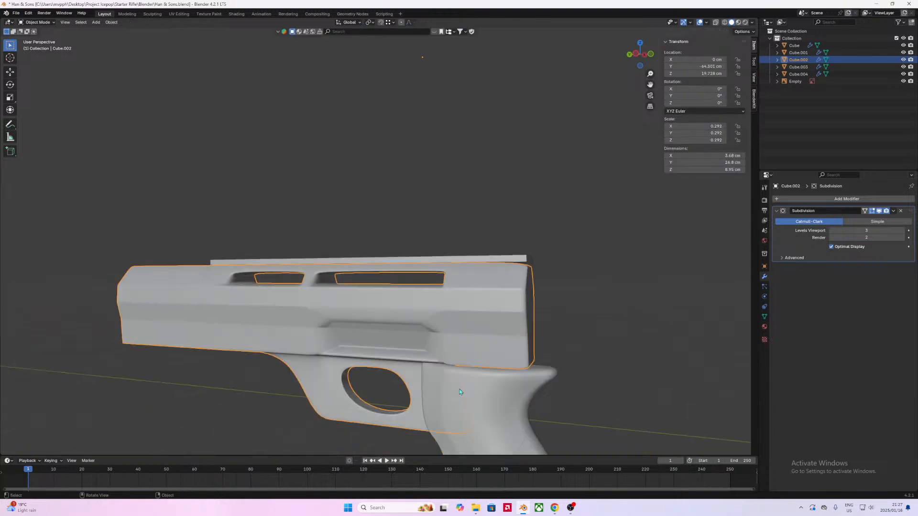
{"action": "left_click", "coordinate": [461, 383]}
{"action": "middle_click_drag", "start_coordinate": [374, 377], "coordinate": [394, 356]}
{"action": "key", "text": "Tab"}
{"action": "key", "text": "Tab"}
Step: Add two supporting loop cuts inside the long side slot's opening, slid to factors of about 0.919 and 0.932
{"action": "left_click", "coordinate": [215, 305]}
{"action": "key", "text": "Tab"}
{"action": "middle_click_drag", "start_coordinate": [215, 305], "coordinate": [335, 239]}
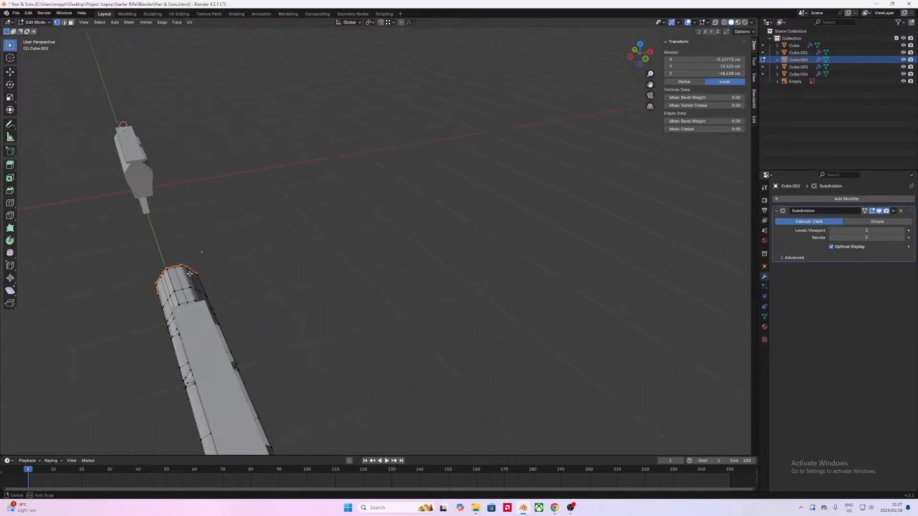
{"action": "middle_click_drag", "start_coordinate": [440, 286], "coordinate": [517, 215]}
{"action": "scroll", "coordinate": [381, 313], "scroll_direction": "up", "scroll_amount": 4}
{"action": "middle_click_drag", "start_coordinate": [381, 313], "coordinate": [338, 321]}
{"action": "middle_click_drag", "start_coordinate": [258, 336], "coordinate": [177, 329]}
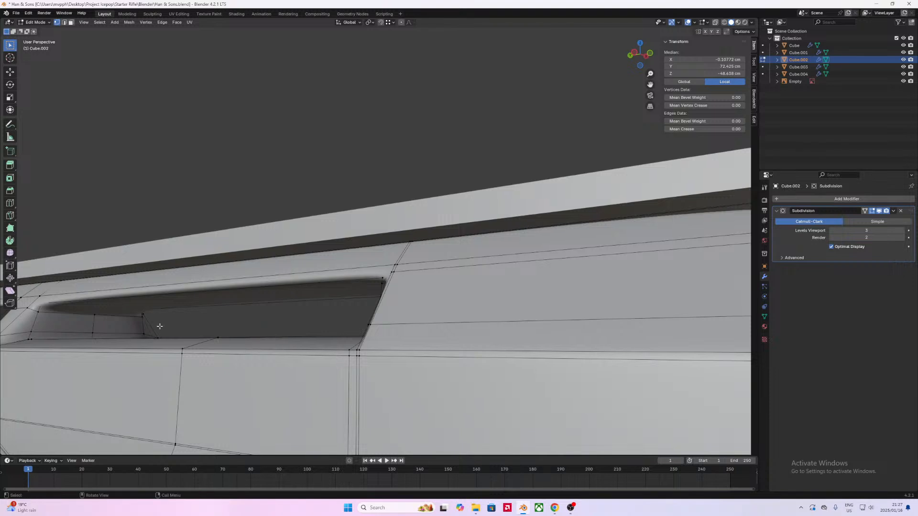
{"action": "left_click", "coordinate": [71, 308], "text": "alt"}
{"action": "key", "text": "g"}
{"action": "key", "text": "g"}
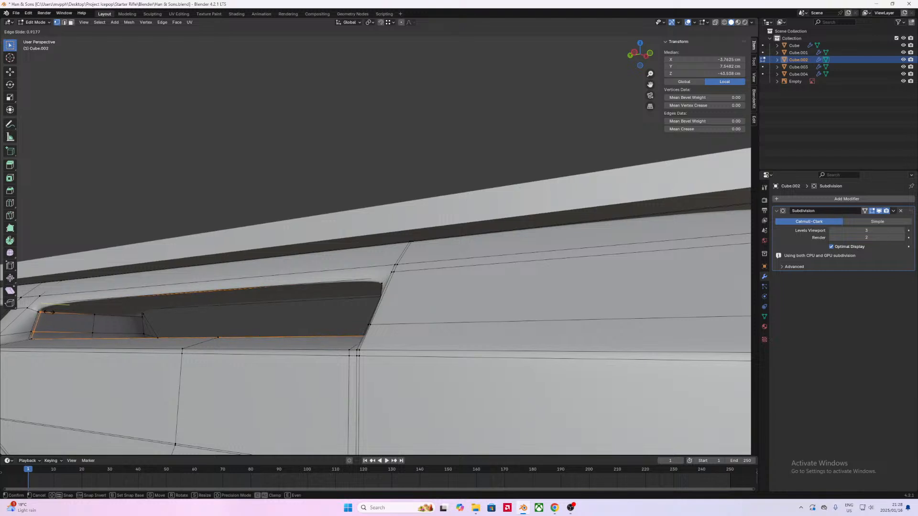
{"action": "left_click", "coordinate": [41, 315]}
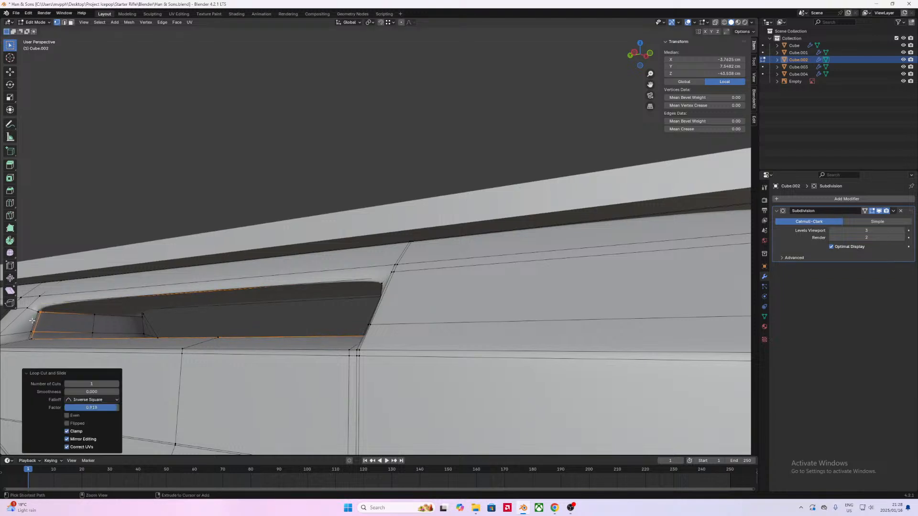
{"action": "key", "text": "g"}
{"action": "key", "text": "g"}
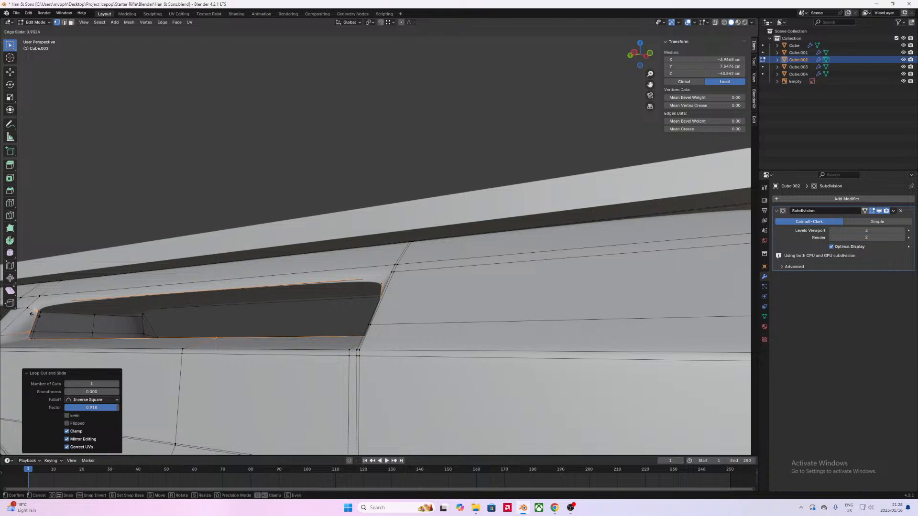
{"action": "left_click", "coordinate": [36, 314]}
Step: Merge all of the receiver's vertices by distance and return to object mode with the whole gun in view
{"action": "key", "text": "Tab"}
{"action": "mouse_move", "coordinate": [186, 286]}
{"action": "middle_mouse_down"}
{"action": "mouse_move", "coordinate": [257, 301]}
{"action": "mouse_move", "coordinate": [229, 299]}
{"action": "mouse_move", "coordinate": [187, 328]}
{"action": "mouse_move", "coordinate": [373, 268]}
{"action": "middle_mouse_up"}
{"action": "middle_click_drag", "start_coordinate": [247, 324], "coordinate": [297, 307], "text": "shift"}
{"action": "mouse_move", "coordinate": [224, 312]}
{"action": "middle_mouse_down", "text": "shift"}
{"action": "mouse_move", "coordinate": [305, 294]}
{"action": "mouse_move", "coordinate": [267, 277]}
{"action": "mouse_move", "coordinate": [254, 292]}
{"action": "middle_mouse_up", "text": "shift"}
{"action": "key", "text": "Tab"}
{"action": "key", "text": "F3"}
{"action": "key", "text": "Escape"}
{"action": "key", "text": "a"}
{"action": "key", "text": "F3"}
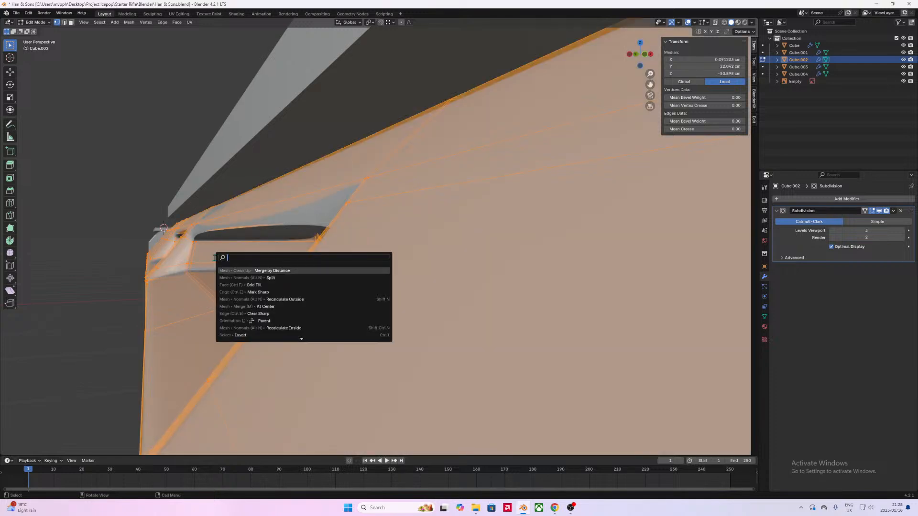
{"action": "key", "text": "Return"}
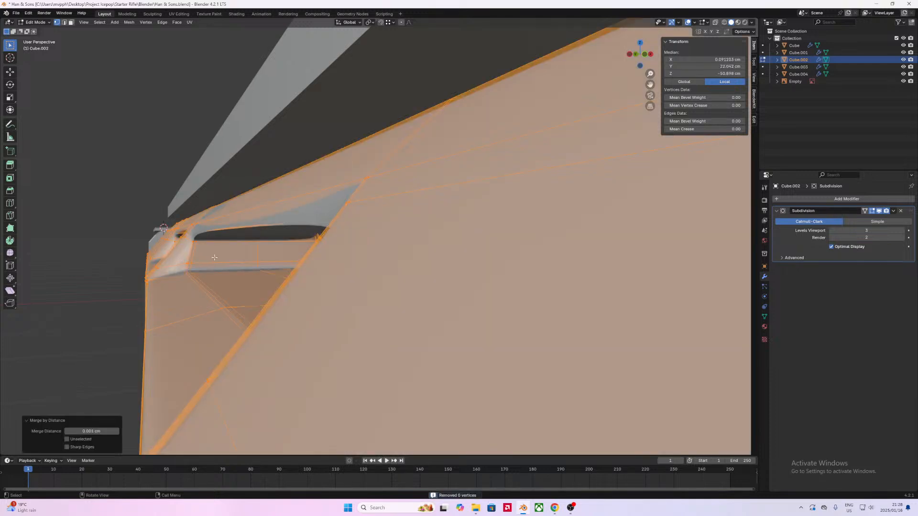
{"action": "key", "text": "Tab"}
{"action": "scroll", "coordinate": [200, 289], "scroll_direction": "down", "scroll_amount": 10}
{"action": "middle_click_drag", "start_coordinate": [195, 295], "coordinate": [280, 271]}
{"action": "key", "text": "KP_Decimal"}
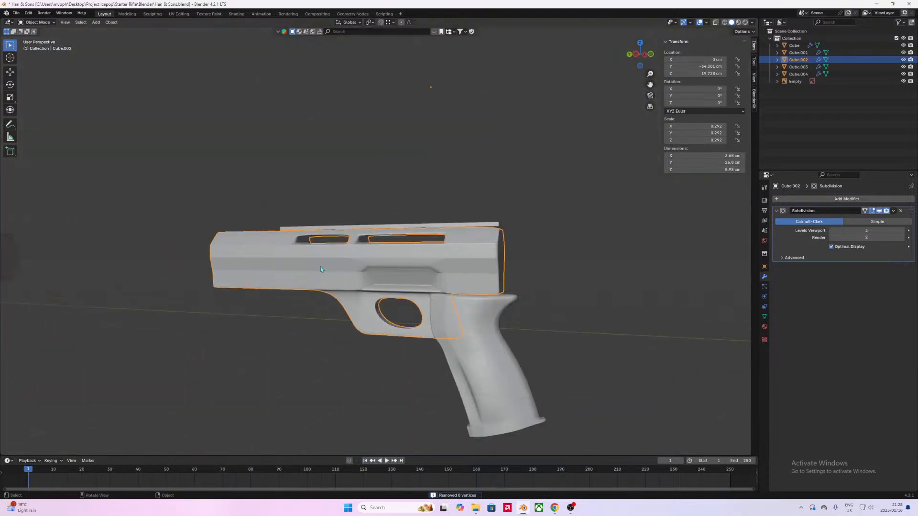
{"action": "left_click", "coordinate": [535, 173]}
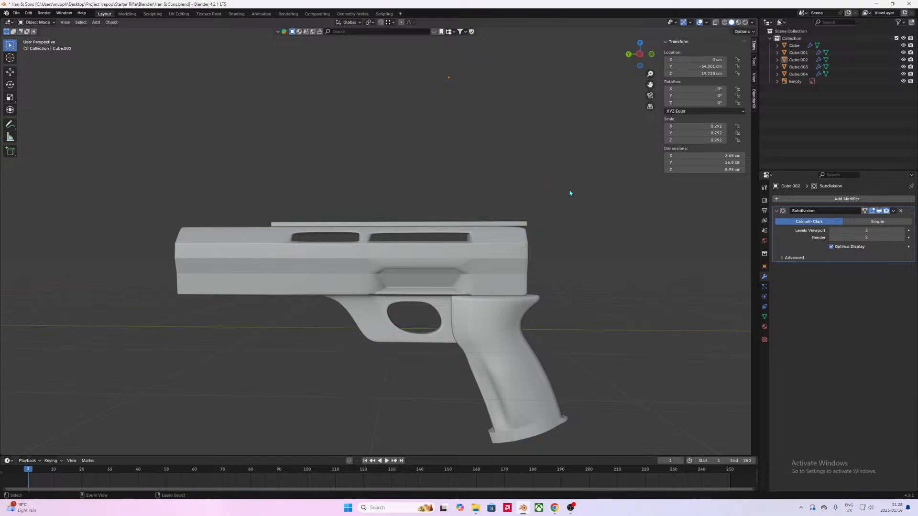
Step: Undo the merge by distance and the two recent loop cuts inside the long side slot
{"action": "key", "text": "ctrl+z"}
{"action": "key", "text": "ctrl+z"}
{"action": "key", "text": "ctrl+z"}
{"action": "key", "text": "ctrl+z"}
{"action": "key", "text": "ctrl+z"}
{"action": "key", "text": "ctrl+z"}
{"action": "key", "text": "ctrl+z"}
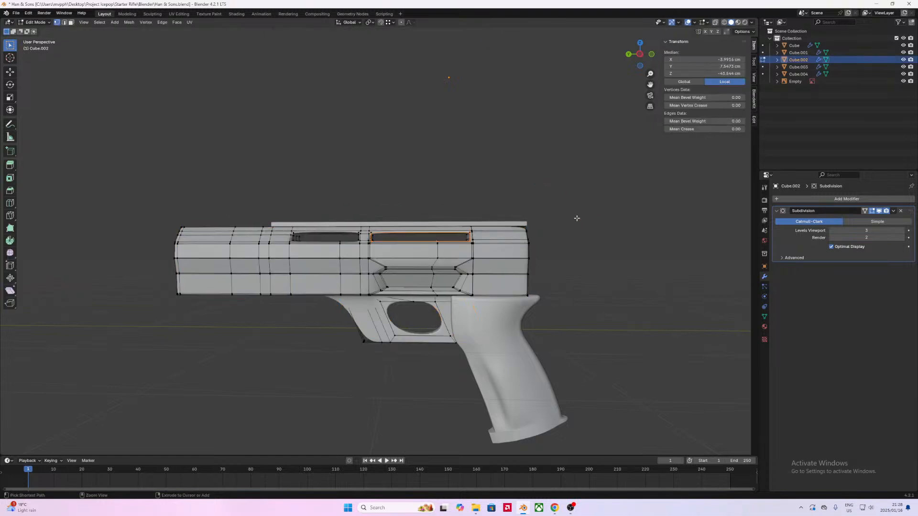
{"action": "key", "text": "ctrl+z"}
{"action": "key", "text": "ctrl+z"}
{"action": "key", "text": "ctrl+z"}
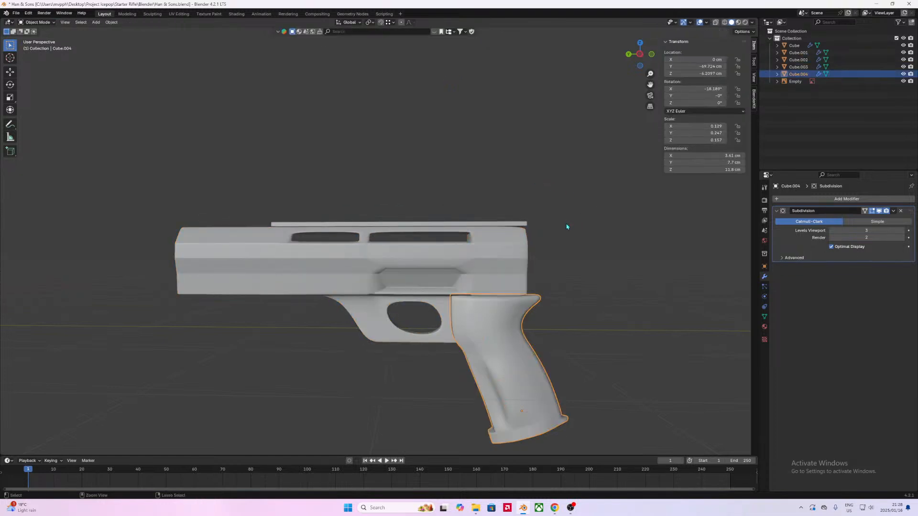
{"action": "key", "text": "ctrl+z"}
{"action": "key", "text": "ctrl+z"}
{"action": "key", "text": "ctrl+z"}
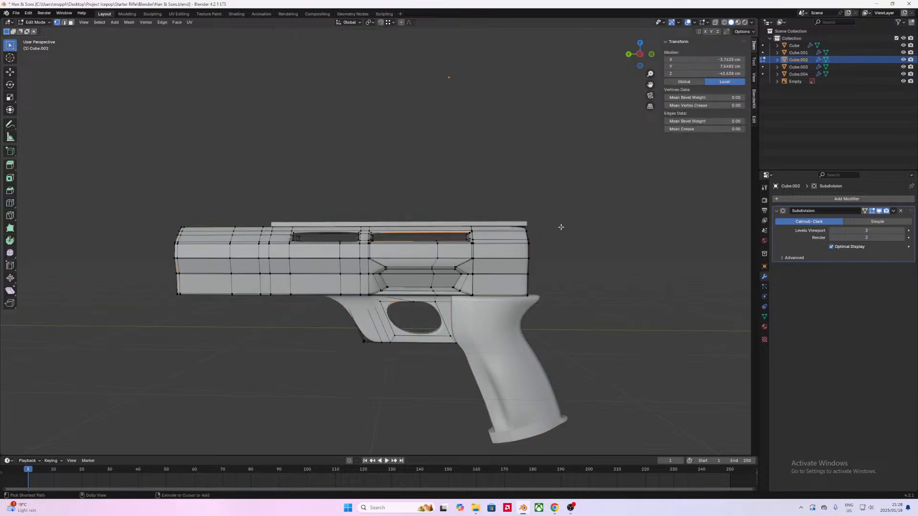
{"action": "key", "text": "ctrl+z"}
{"action": "key", "text": "ctrl+z"}
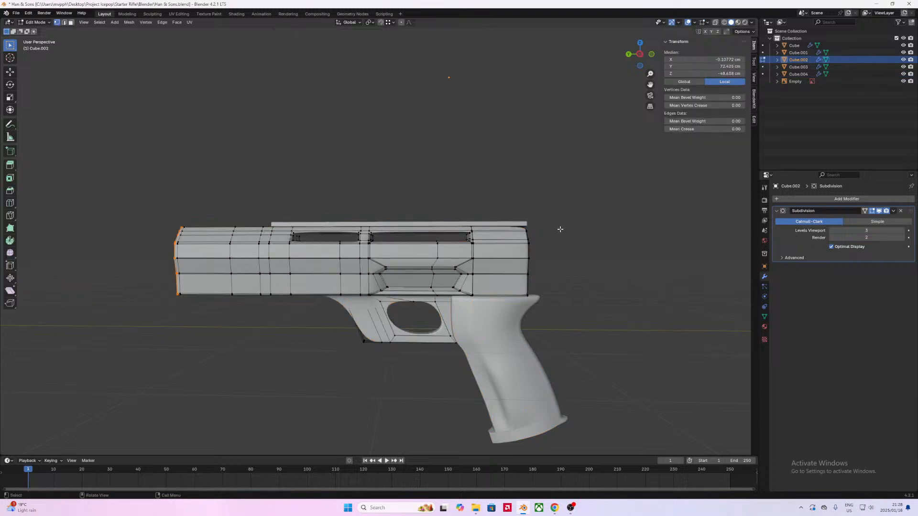
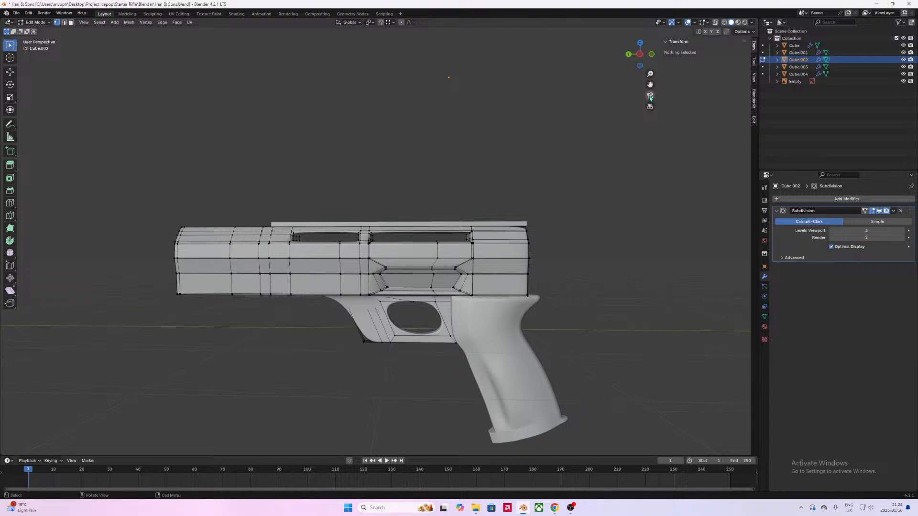
Step: With X-ray on in the right side view, delete all of the receiver's geometry except its front end
{"action": "left_click", "coordinate": [642, 57]}
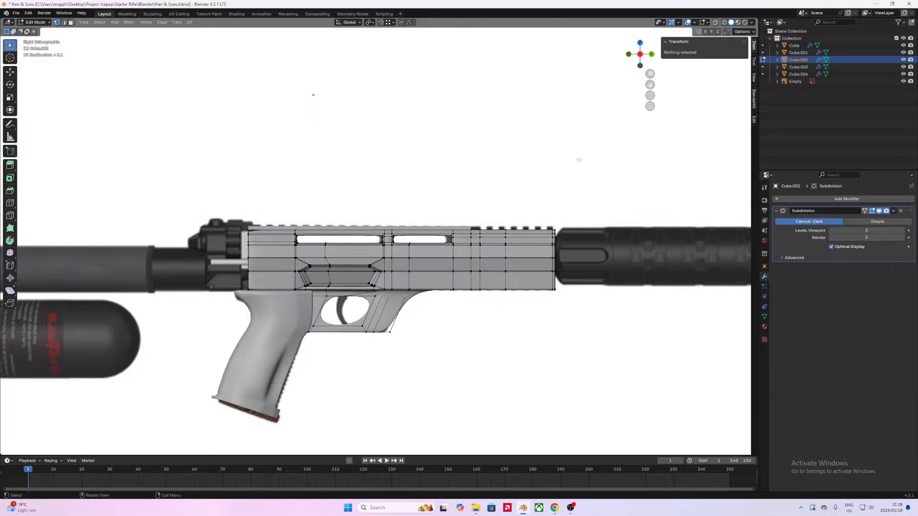
{"action": "left_click", "coordinate": [715, 22]}
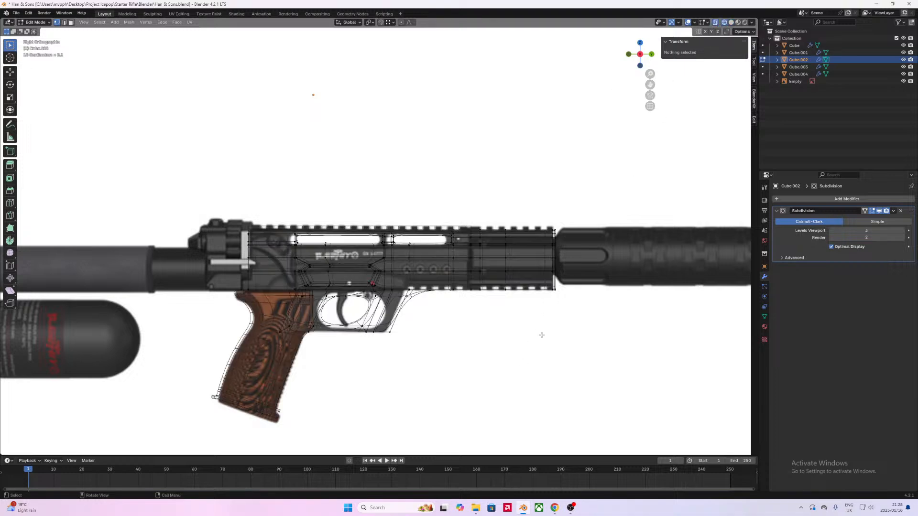
{"action": "left_click", "coordinate": [731, 22]}
{"action": "left_click", "coordinate": [715, 22]}
{"action": "left_click_drag", "start_coordinate": [537, 343], "coordinate": [180, 191]}
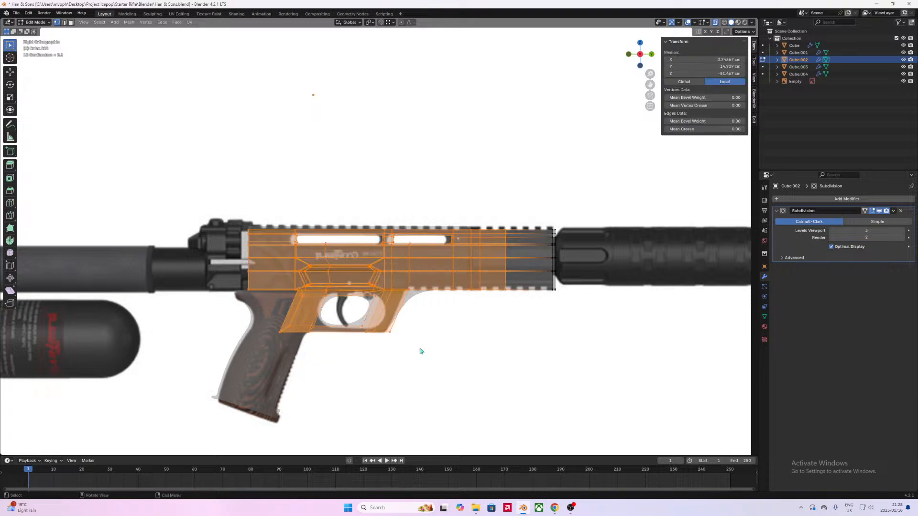
{"action": "key", "text": "x"}
{"action": "left_click", "coordinate": [385, 300]}
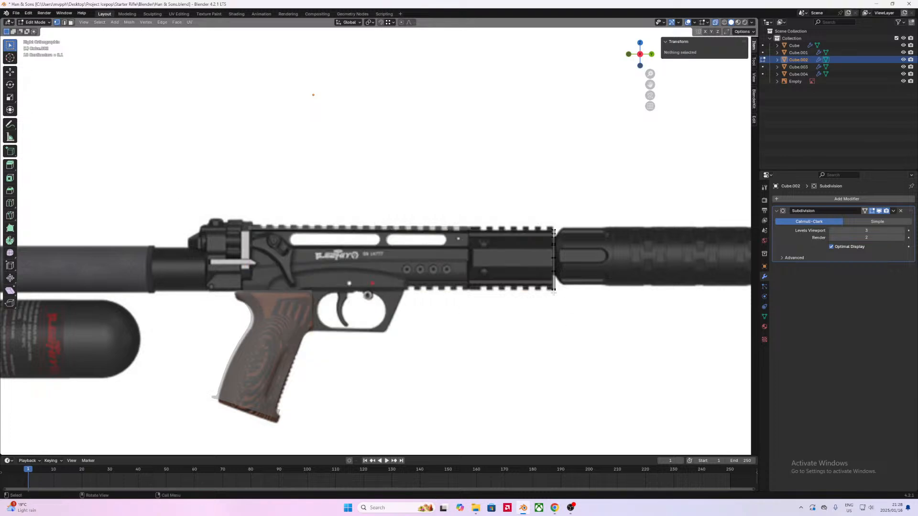
Step: Extrude the front end's open ring twice along Y, by -2.914 cm and -24.257 cm, to the receiver's rear end in the reference
{"action": "left_click_drag", "start_coordinate": [554, 290], "coordinate": [529, 210]}
{"action": "key", "text": "g"}
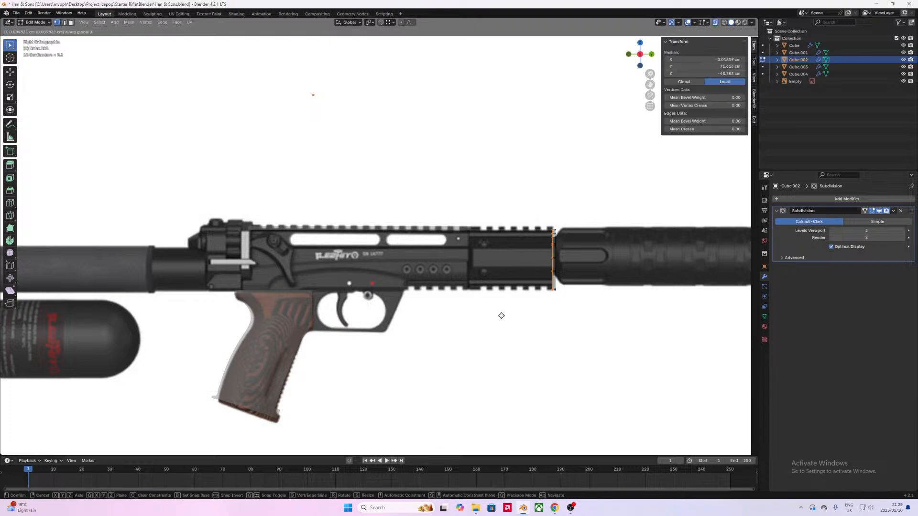
{"action": "key", "text": "y"}
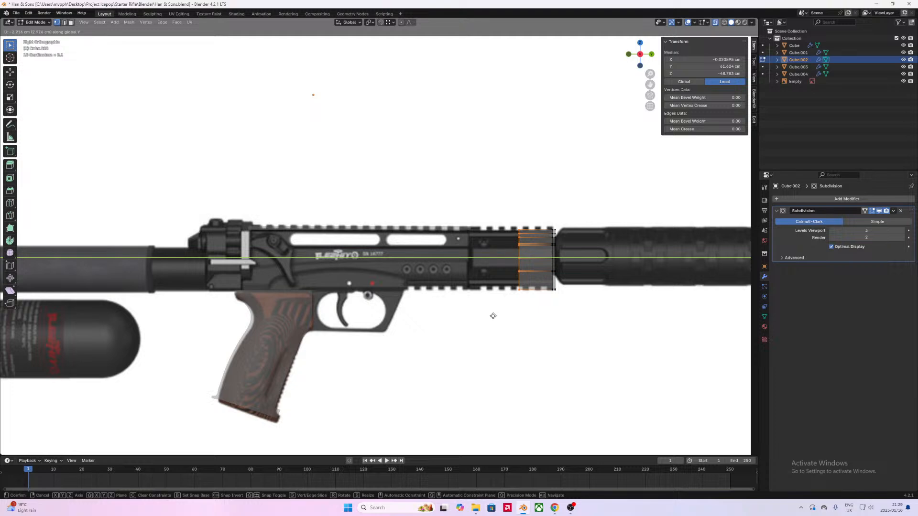
{"action": "left_click", "coordinate": [492, 316]}
{"action": "key", "text": "e"}
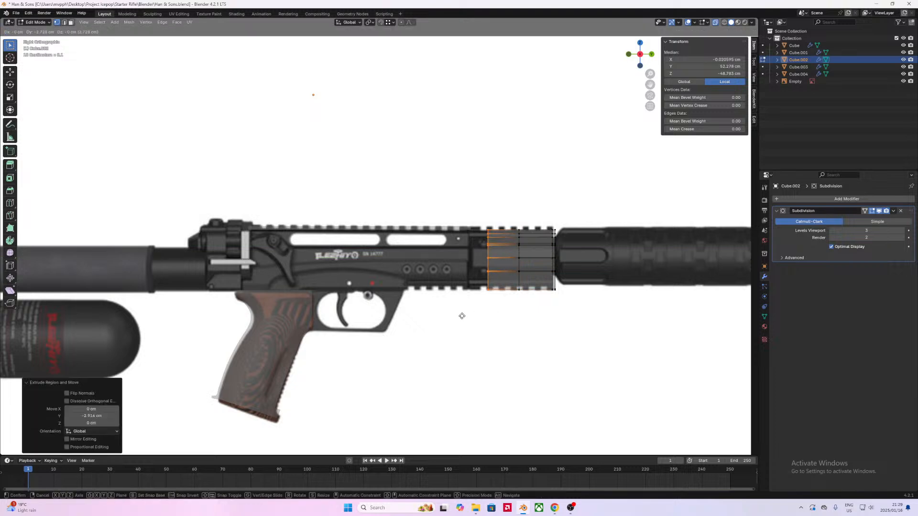
{"action": "key", "text": "y"}
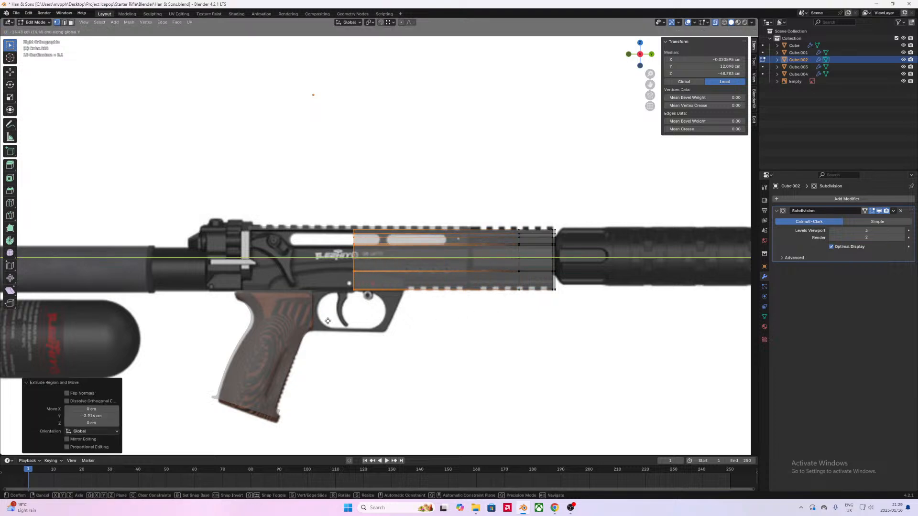
{"action": "left_click", "coordinate": [216, 319]}
Step: Add four loop cuts across the extruded receiver, lined up with the front and rear ends of both side slots in the reference
{"action": "middle_click_drag", "start_coordinate": [417, 308], "coordinate": [387, 311], "text": "shift"}
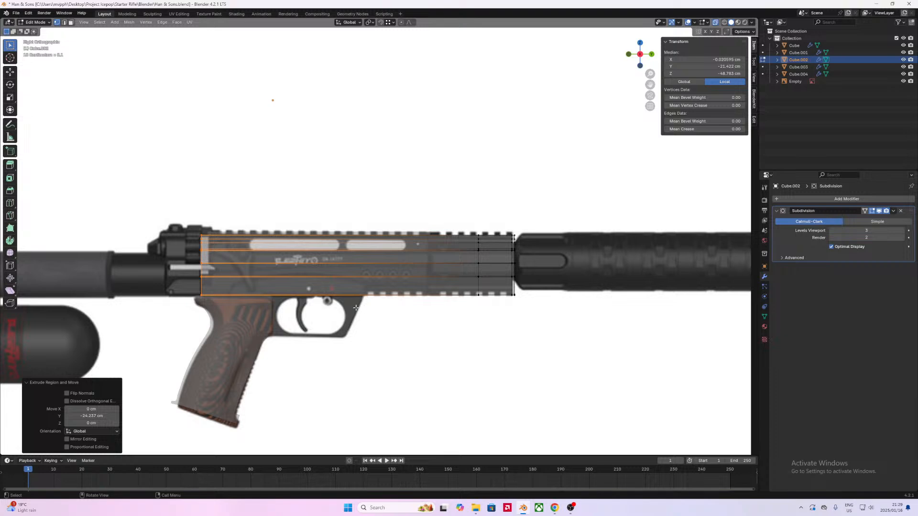
{"action": "key", "text": "ctrl+r"}
{"action": "left_click", "coordinate": [346, 293]}
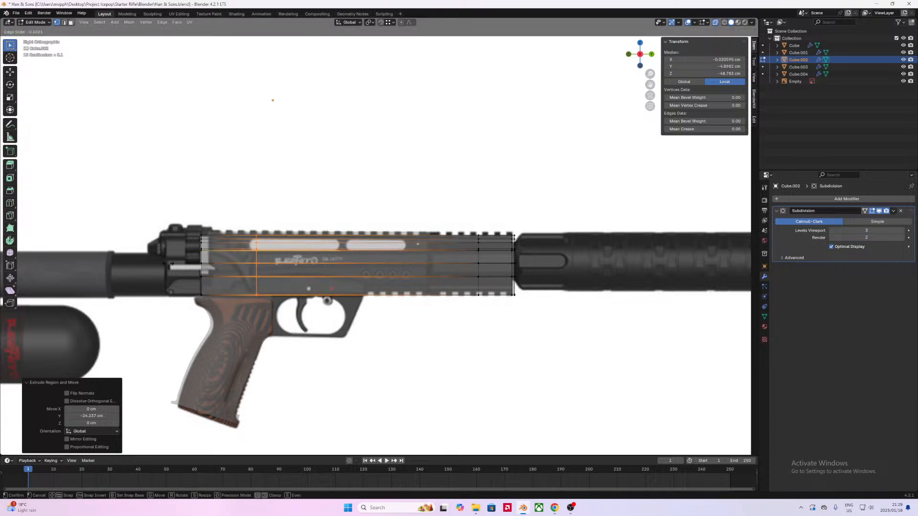
{"action": "left_click", "coordinate": [162, 263]}
{"action": "key", "text": "ctrl+r"}
{"action": "left_click", "coordinate": [316, 257]}
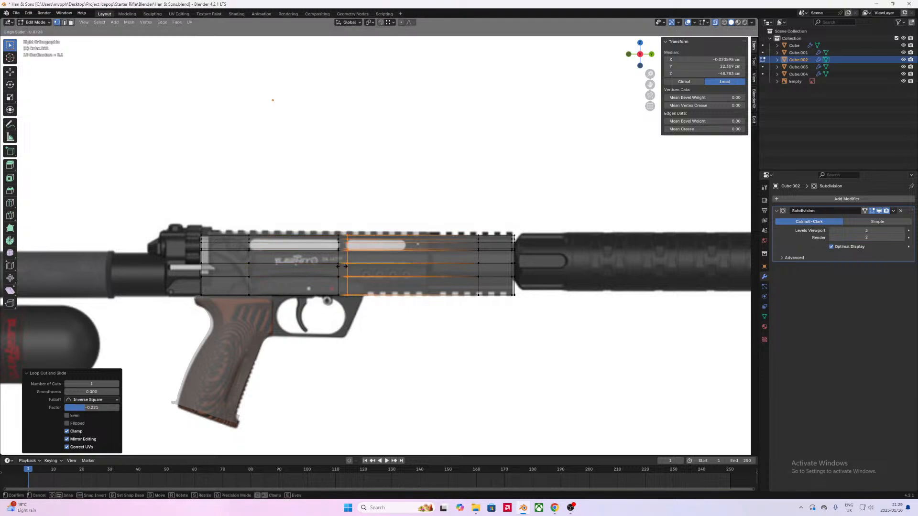
{"action": "left_click", "coordinate": [433, 254]}
{"action": "middle_click_drag", "start_coordinate": [437, 291], "coordinate": [247, 290]}
Step: Turn off X-ray and select the open edge loop at the receiver's rear end
{"action": "key", "text": "Tab"}
{"action": "middle_click_drag", "start_coordinate": [566, 199], "coordinate": [480, 285]}
{"action": "left_click", "coordinate": [716, 22]}
{"action": "scroll", "coordinate": [534, 271], "scroll_direction": "up", "scroll_amount": 3}
{"action": "key", "text": "Tab"}
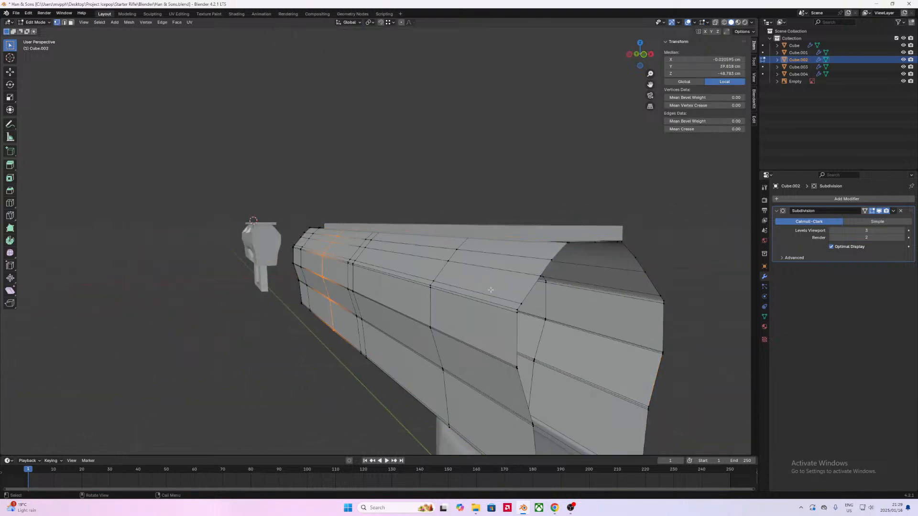
{"action": "scroll", "coordinate": [522, 301], "scroll_direction": "down", "scroll_amount": 2}
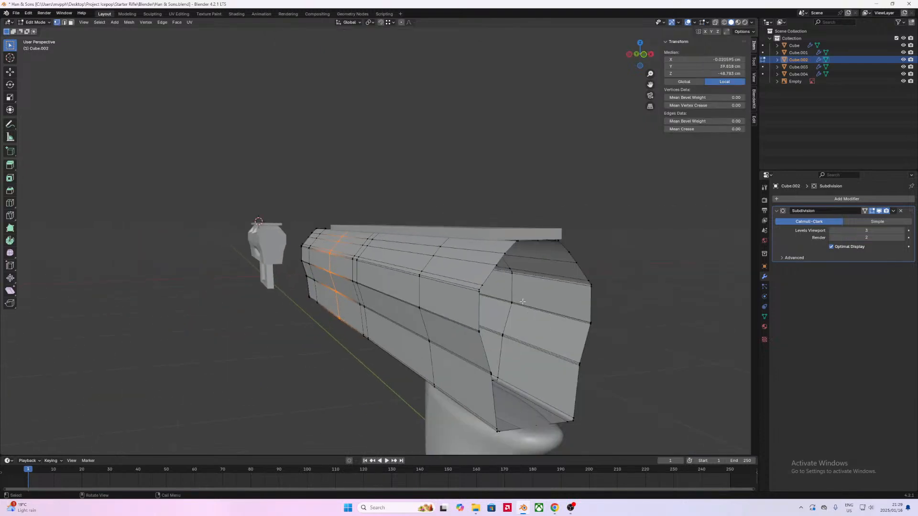
{"action": "left_click", "coordinate": [490, 277], "text": "alt"}
{"action": "middle_click_drag", "start_coordinate": [490, 277], "coordinate": [513, 269]}
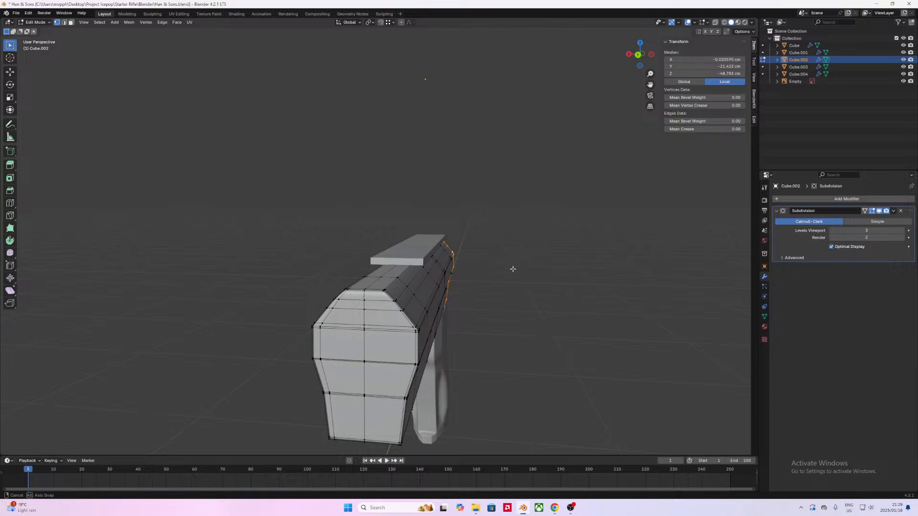
{"action": "middle_click_drag", "start_coordinate": [512, 270], "coordinate": [488, 264]}
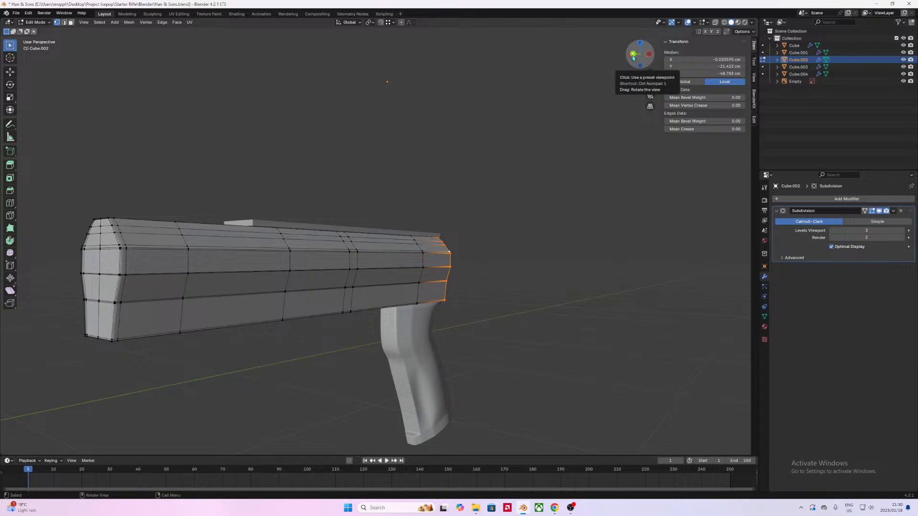
Step: Examine the rebuilt receiver's shape from several sides, in and out of edit mode
{"action": "left_click", "coordinate": [633, 55]}
{"action": "left_click", "coordinate": [643, 57]}
{"action": "middle_click_drag", "start_coordinate": [437, 269], "coordinate": [556, 293]}
{"action": "scroll", "coordinate": [556, 294], "scroll_direction": "down", "scroll_amount": 10}
{"action": "middle_click_drag", "start_coordinate": [437, 291], "coordinate": [491, 266]}
{"action": "scroll", "coordinate": [393, 269], "scroll_direction": "up", "scroll_amount": 6}
{"action": "scroll", "coordinate": [478, 270], "scroll_direction": "up", "scroll_amount": 1}
{"action": "key", "text": "Tab"}
{"action": "key", "text": "Tab"}
Step: Symmetrize the entire receiver mesh with the direction set to +Y to -Y
{"action": "key", "text": "a"}
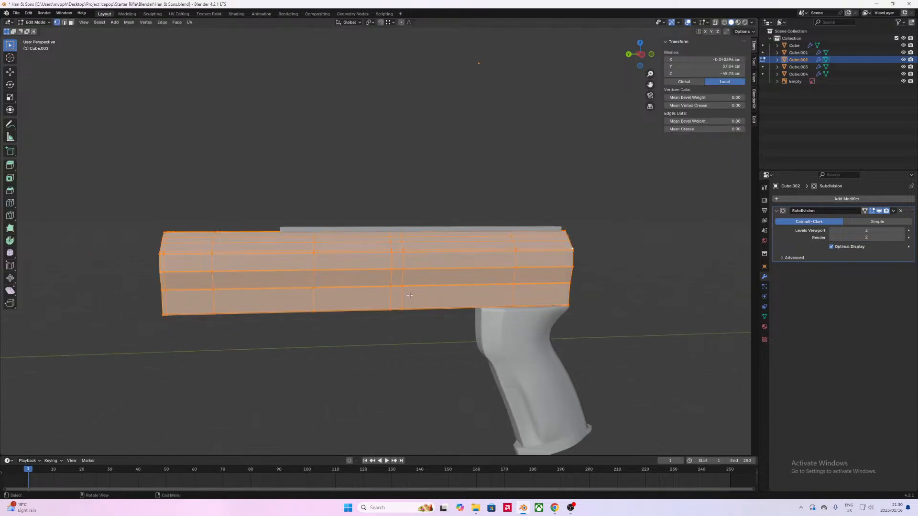
{"action": "left_click", "coordinate": [129, 22]}
{"action": "mouse_move", "coordinate": [145, 22]}
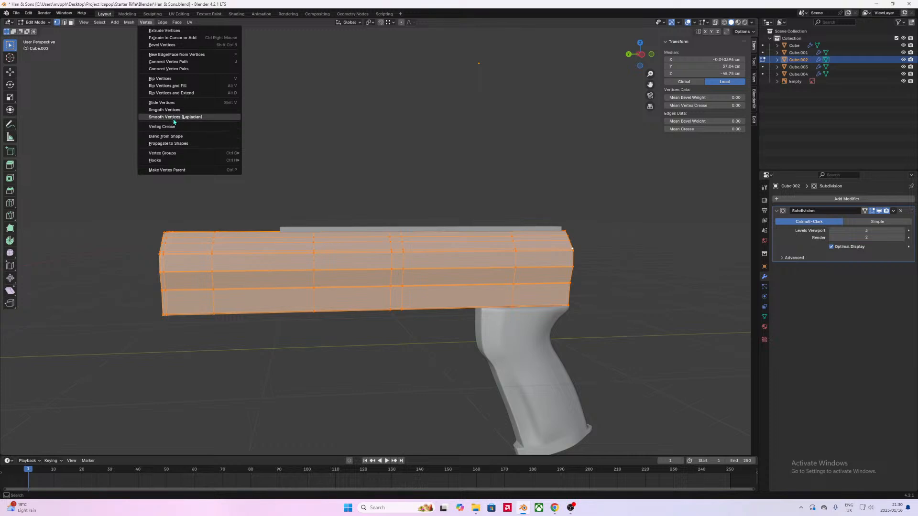
{"action": "left_click", "coordinate": [127, 23]}
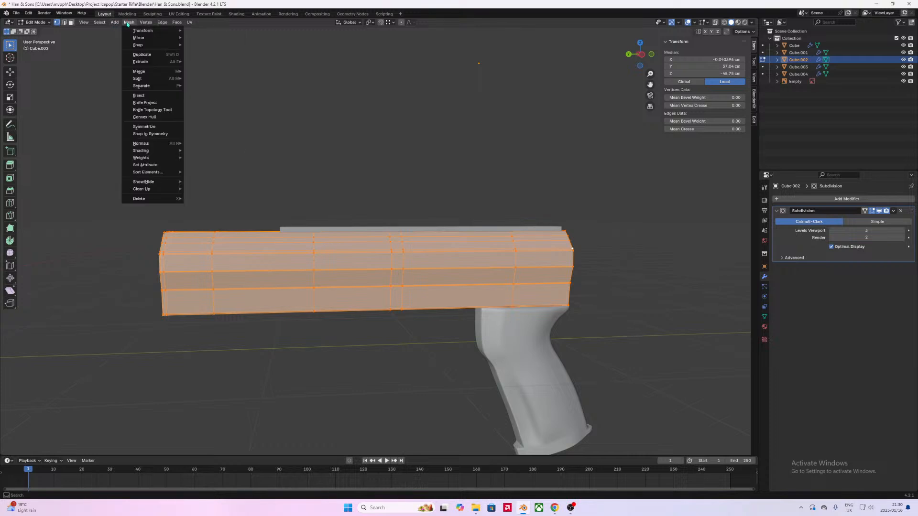
{"action": "left_click", "coordinate": [144, 126]}
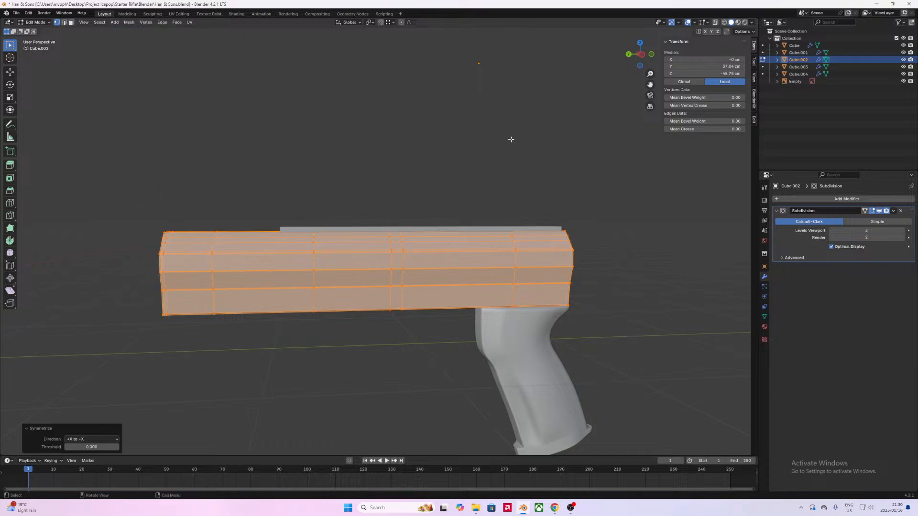
{"action": "left_click", "coordinate": [100, 439]}
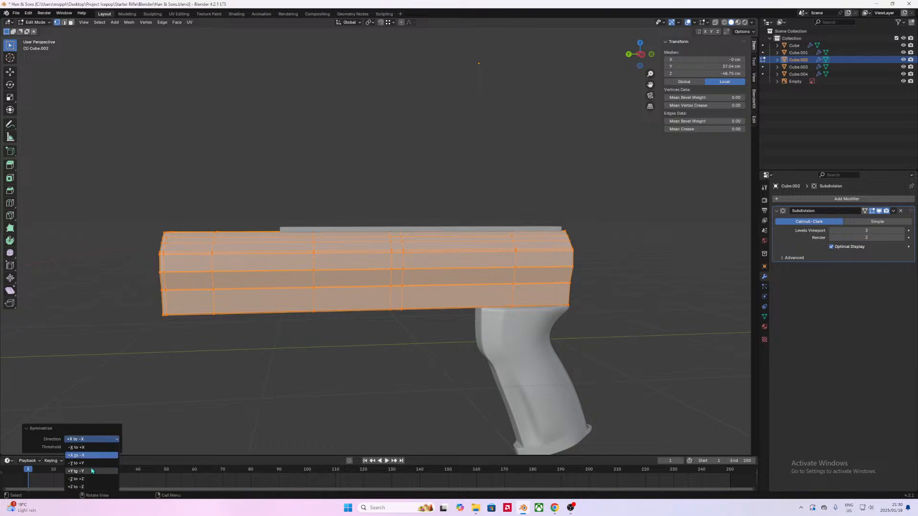
{"action": "left_click", "coordinate": [76, 471]}
{"action": "scroll", "coordinate": [436, 370], "scroll_direction": "up", "scroll_amount": 2}
{"action": "scroll", "coordinate": [436, 370], "scroll_direction": "down", "scroll_amount": 3}
{"action": "middle_click_drag", "start_coordinate": [434, 371], "coordinate": [512, 242]}
{"action": "key", "text": "Tab"}
{"action": "key", "text": "Tab"}
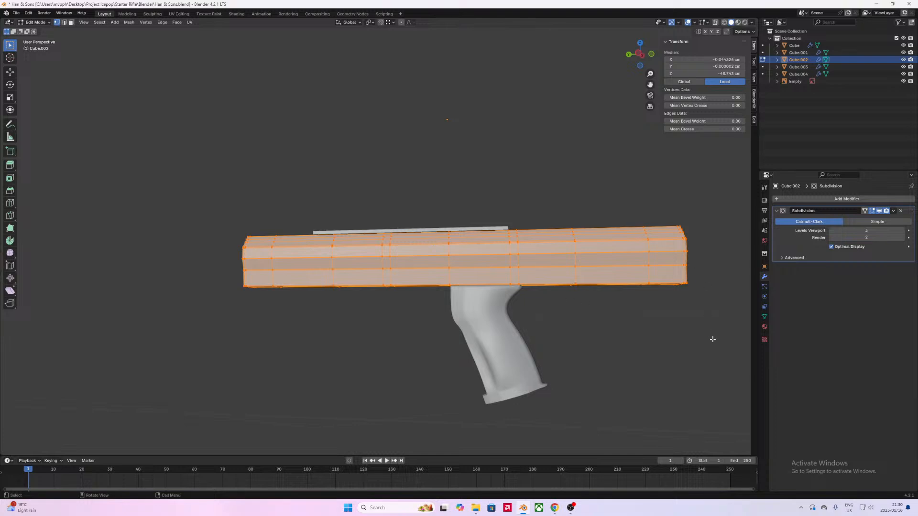
{"action": "middle_click_drag", "start_coordinate": [709, 338], "coordinate": [706, 353]}
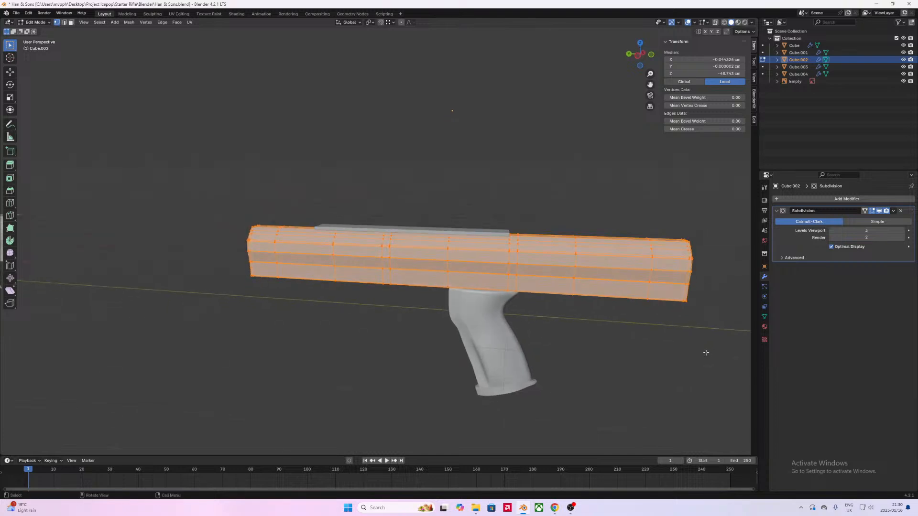
{"action": "left_click", "coordinate": [581, 287], "text": "alt"}
{"action": "left_click", "coordinate": [651, 291], "text": "alt+shift"}
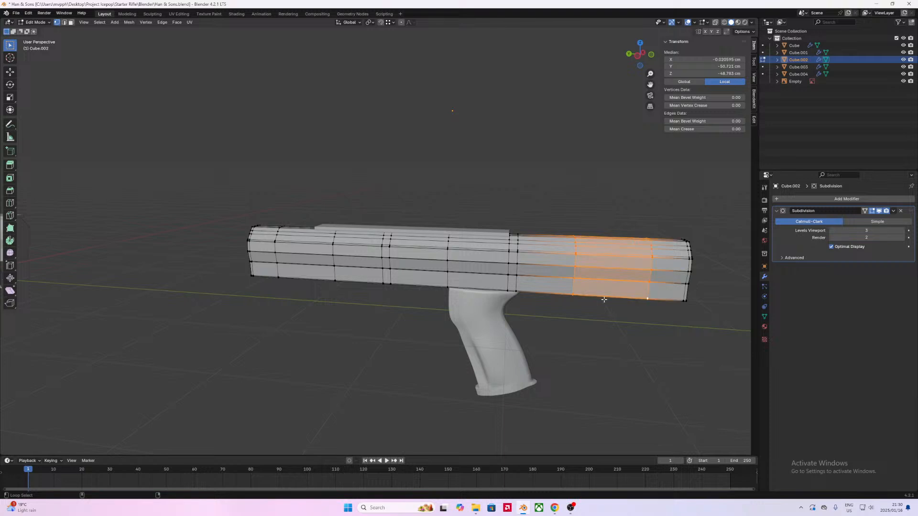
{"action": "left_click", "coordinate": [525, 283], "text": "alt+shift"}
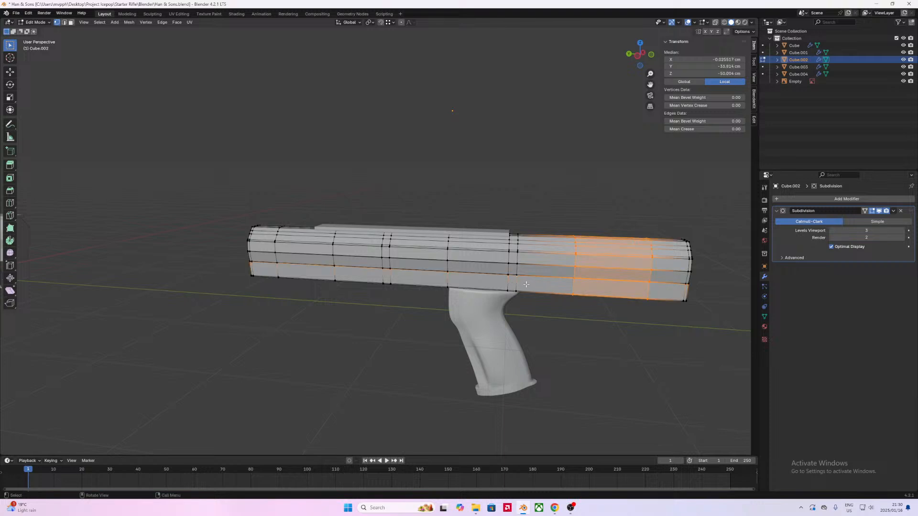
{"action": "key", "text": "ctrl+z"}
{"action": "left_click", "coordinate": [513, 283], "text": "alt+shift"}
{"action": "left_click", "coordinate": [509, 285], "text": "alt+shift"}
{"action": "left_click", "coordinate": [448, 282], "text": "alt+shift"}
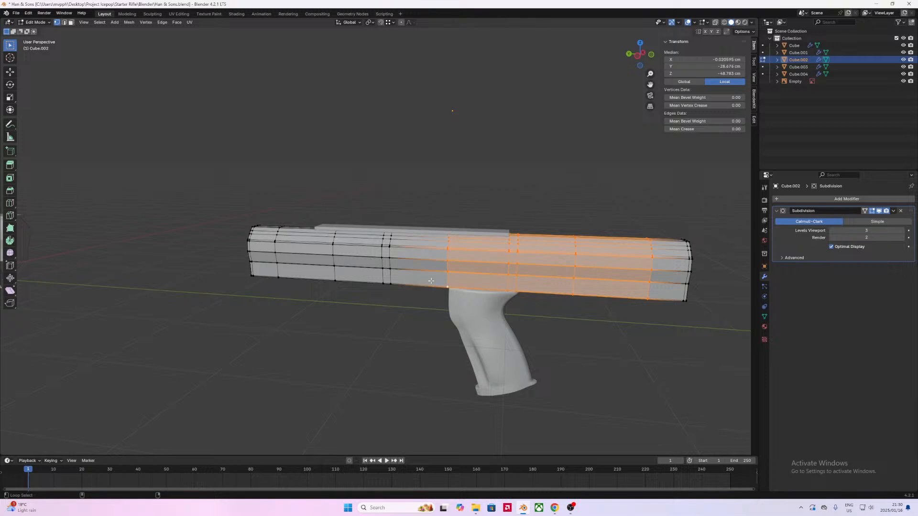
{"action": "left_click", "coordinate": [390, 277], "text": "alt+shift"}
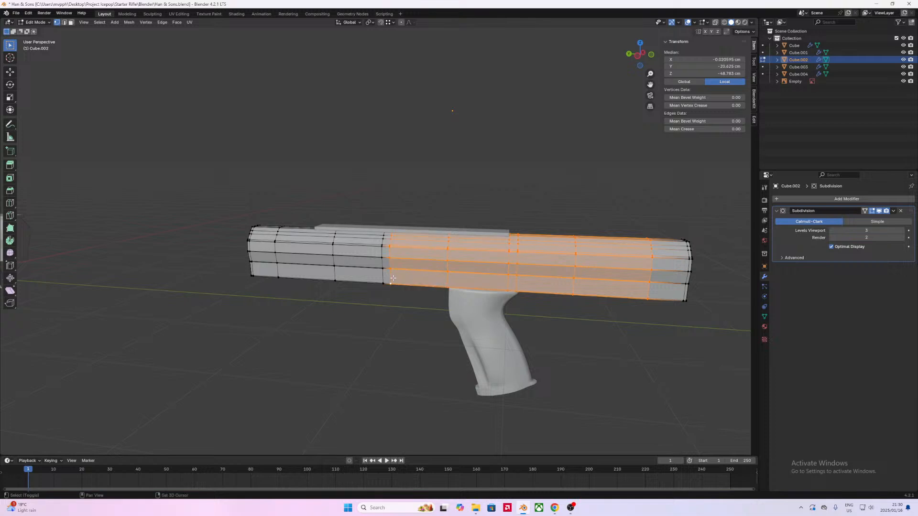
Step: Dissolve the five unneeded cross-section edge loops from the mirrored rear half up to and including the middle loop
{"action": "left_click", "coordinate": [649, 291], "text": "alt"}
{"action": "key", "text": "x"}
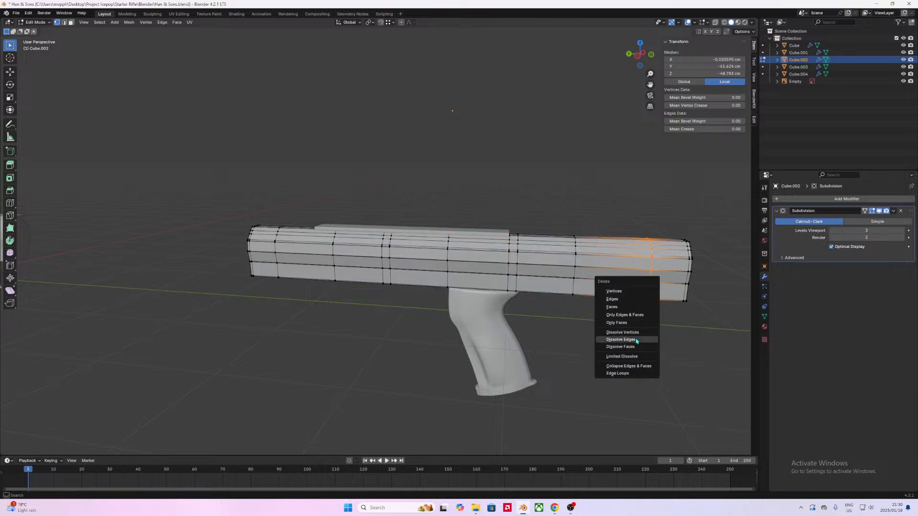
{"action": "left_click", "coordinate": [637, 341]}
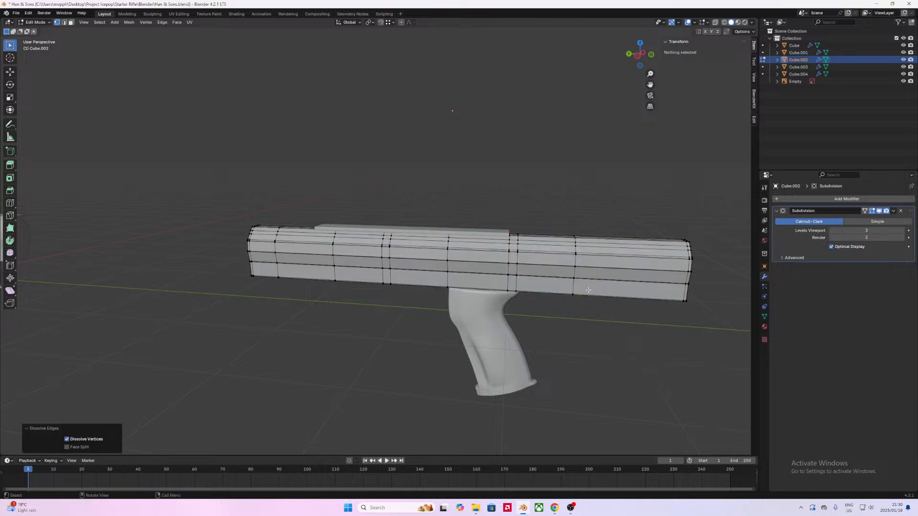
{"action": "left_click", "coordinate": [575, 289], "text": "alt"}
{"action": "key", "text": "x"}
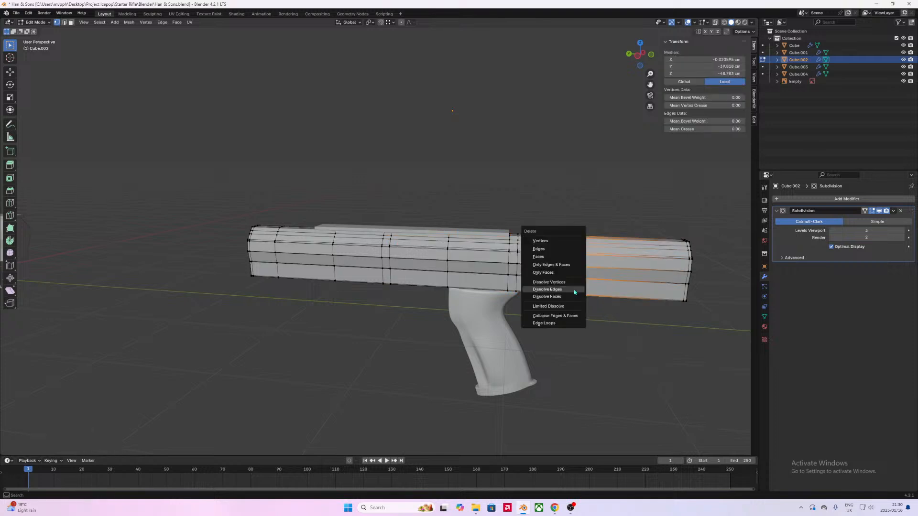
{"action": "left_click", "coordinate": [548, 289]}
{"action": "left_click", "coordinate": [518, 290], "text": "alt"}
{"action": "key", "text": "x"}
{"action": "left_click", "coordinate": [497, 290]}
{"action": "left_click", "coordinate": [505, 285], "text": "alt"}
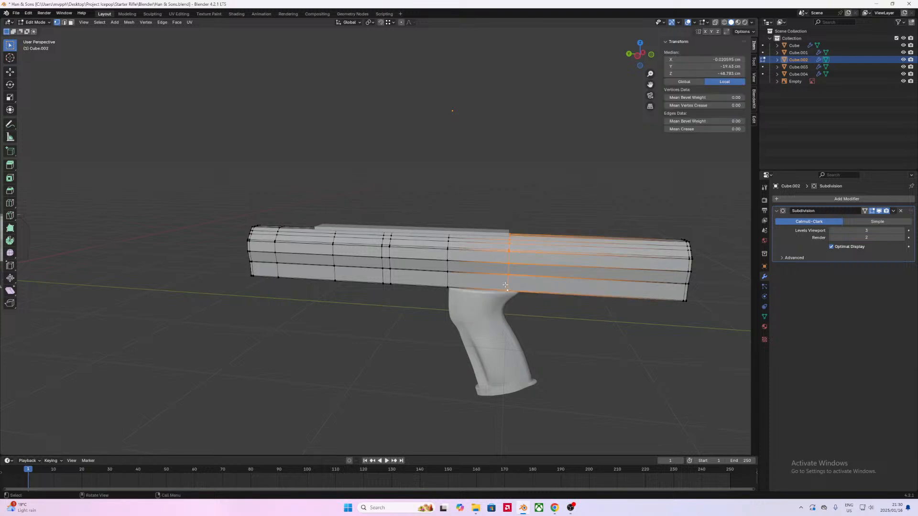
{"action": "key", "text": "x"}
{"action": "left_click", "coordinate": [505, 285]}
{"action": "left_click", "coordinate": [446, 285], "text": "alt"}
{"action": "key", "text": "x"}
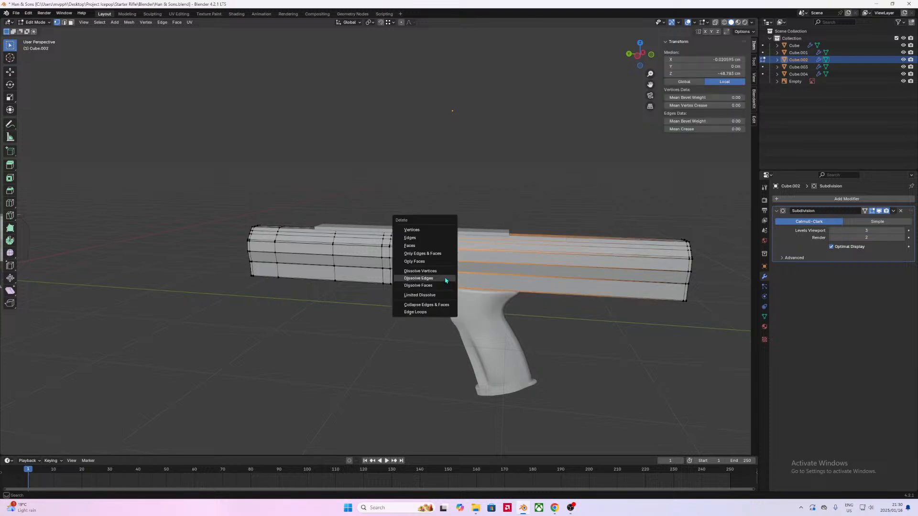
{"action": "left_click", "coordinate": [445, 279]}
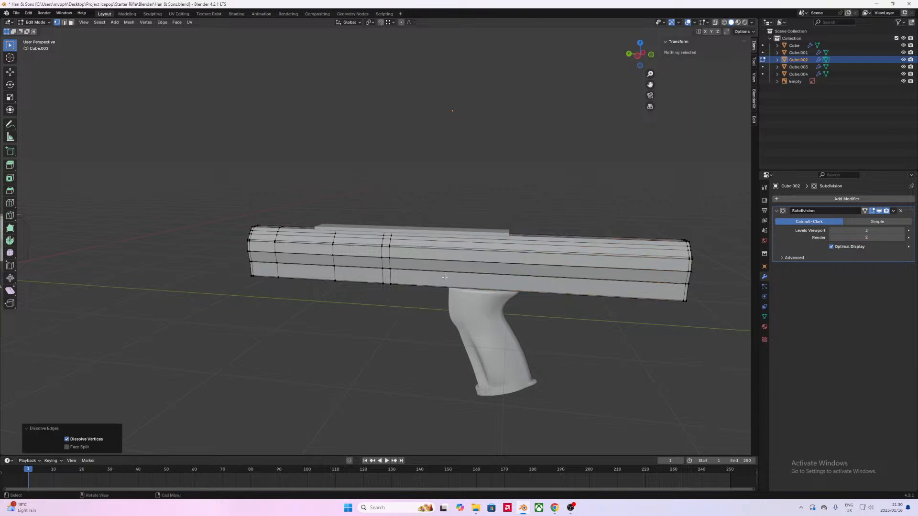
Step: In the left view with X-ray on, select the receiver's rear end and move it along Y to match the reference
{"action": "left_click", "coordinate": [641, 60]}
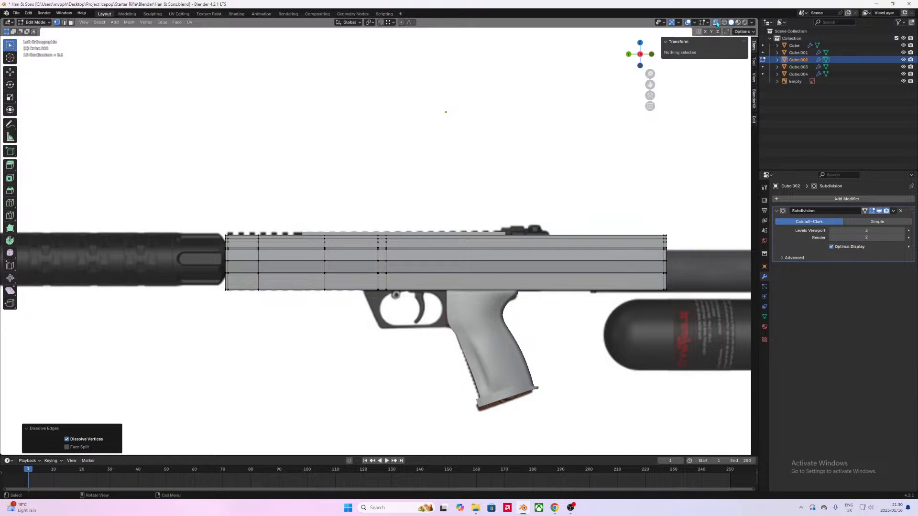
{"action": "left_click", "coordinate": [715, 22]}
{"action": "left_click", "coordinate": [673, 307], "text": "alt"}
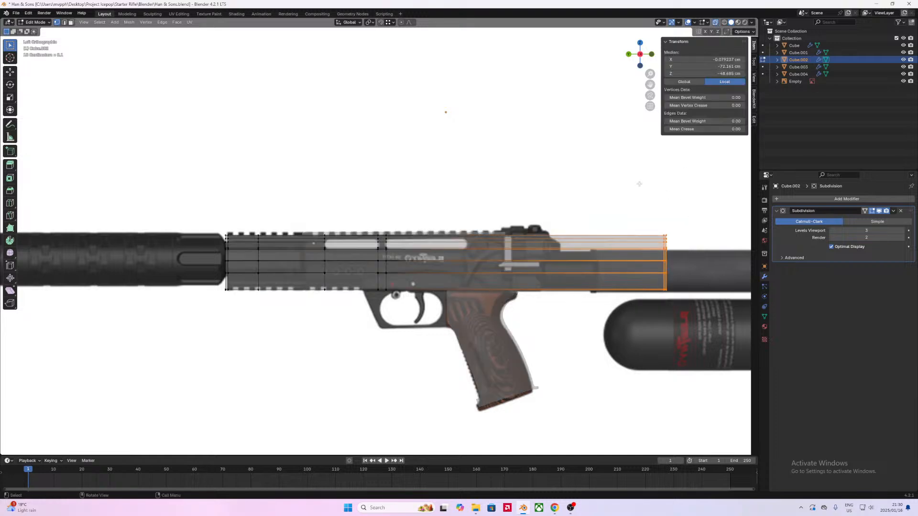
{"action": "key", "text": "g"}
{"action": "key", "text": "y"}
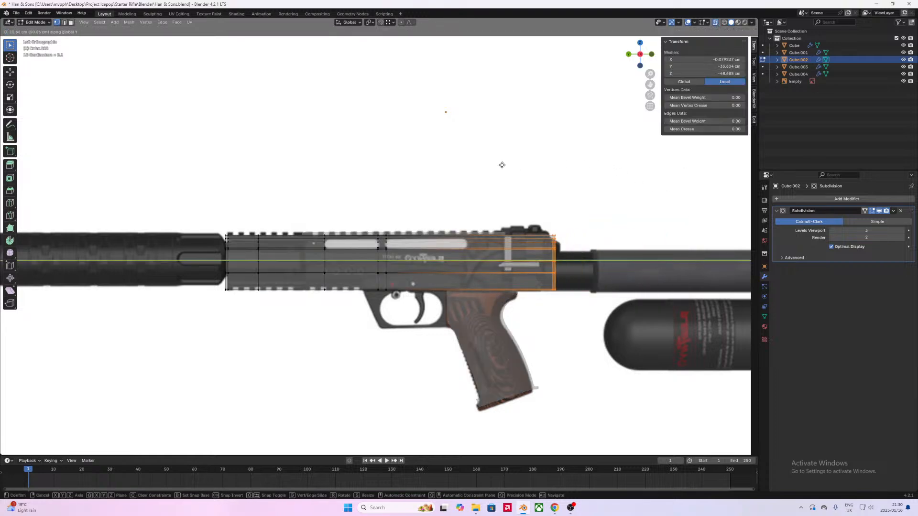
{"action": "left_click", "coordinate": [459, 164]}
Step: Check the shortened receiver in object mode and nudge its rear end slightly further along Y
{"action": "key", "text": "Tab"}
{"action": "middle_click_drag", "start_coordinate": [525, 219], "coordinate": [482, 227]}
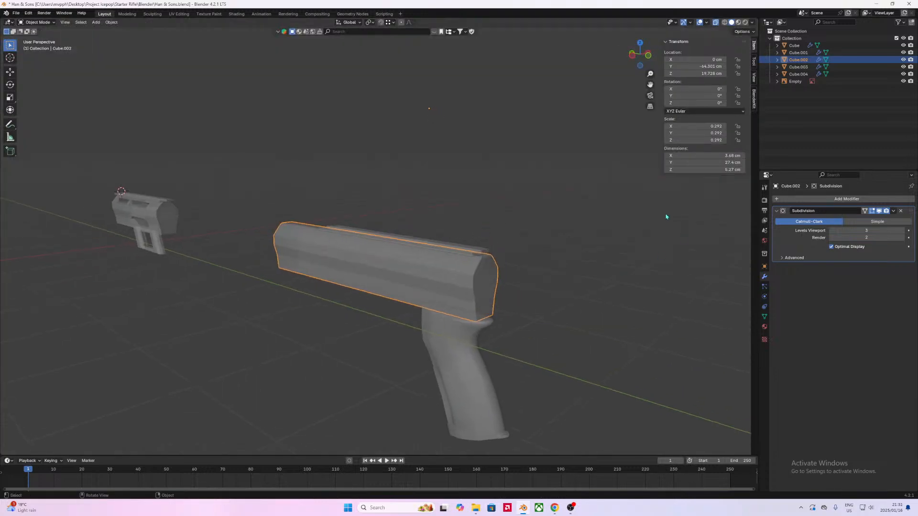
{"action": "middle_click_drag", "start_coordinate": [492, 269], "coordinate": [501, 273]}
{"action": "key", "text": "Tab"}
{"action": "key", "text": "g"}
{"action": "key", "text": "y"}
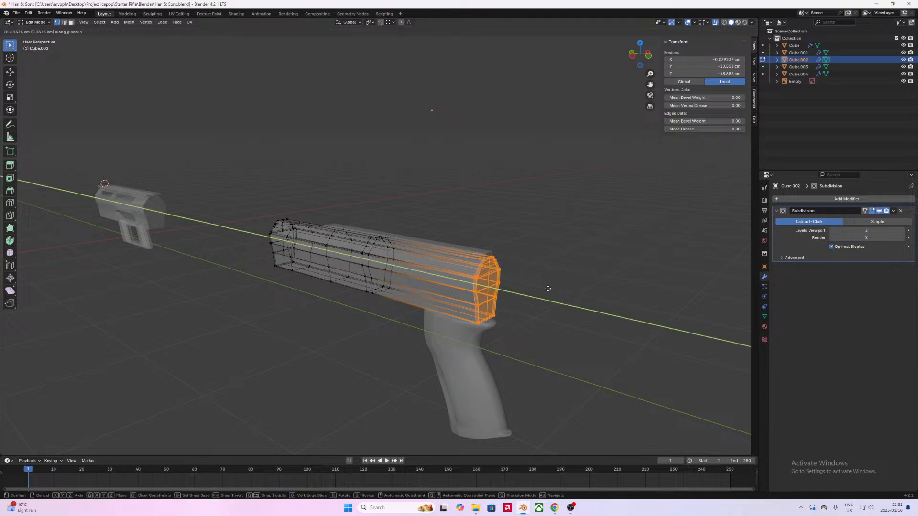
{"action": "left_click", "coordinate": [549, 291]}
Step: Turn off X-ray and examine the shortened receiver's sides, underside and edge loops in and out of edit mode
{"action": "middle_click_drag", "start_coordinate": [484, 317], "coordinate": [515, 291]}
{"action": "scroll", "coordinate": [504, 367], "scroll_direction": "up", "scroll_amount": 2}
{"action": "scroll", "coordinate": [503, 367], "scroll_direction": "down", "scroll_amount": 3}
{"action": "key", "text": "Tab"}
{"action": "middle_click_drag", "start_coordinate": [427, 340], "coordinate": [623, 163]}
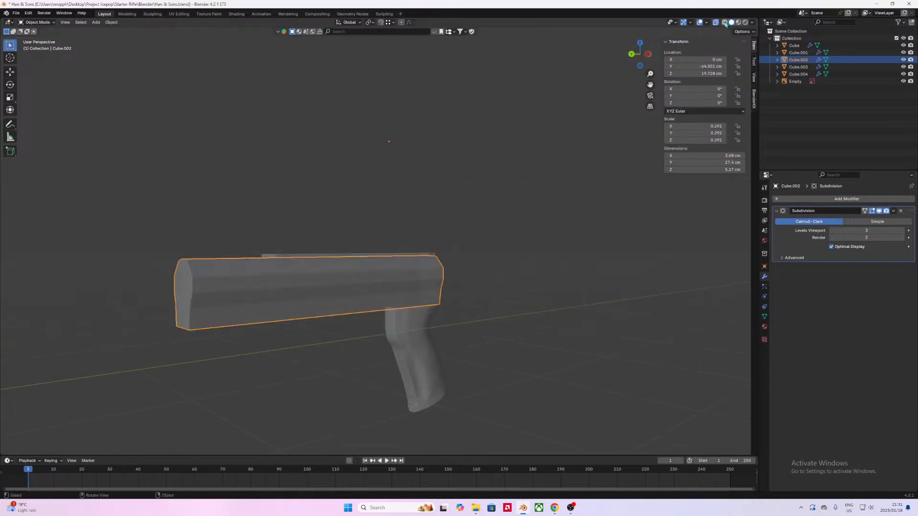
{"action": "middle_click_drag", "start_coordinate": [499, 206], "coordinate": [447, 208]}
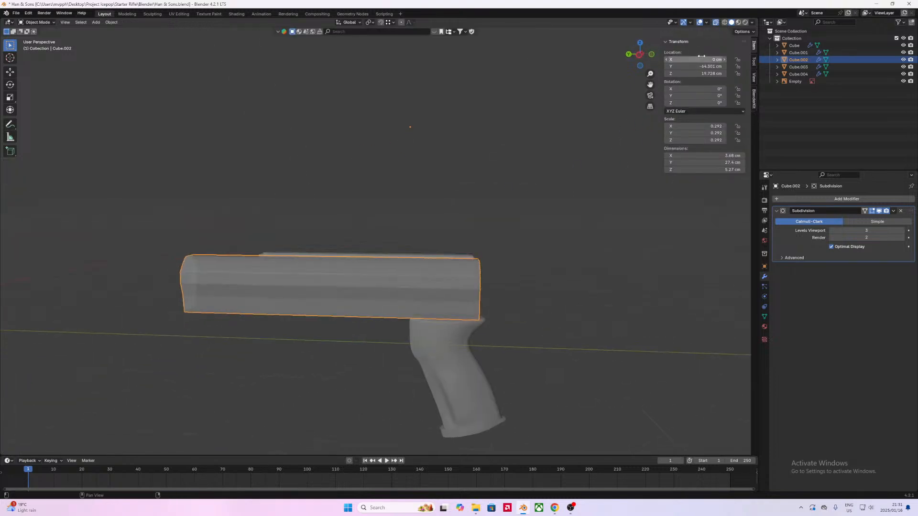
{"action": "left_click", "coordinate": [715, 23]}
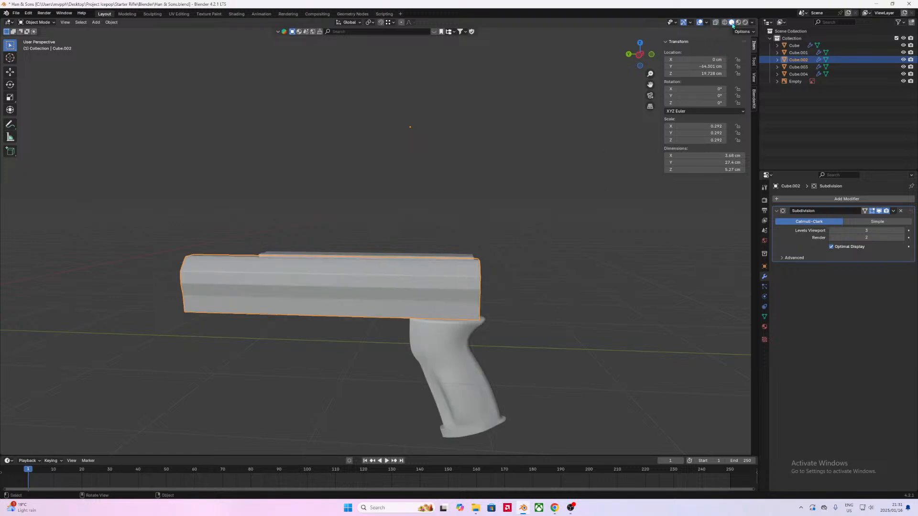
{"action": "scroll", "coordinate": [458, 296], "scroll_direction": "up", "scroll_amount": 2}
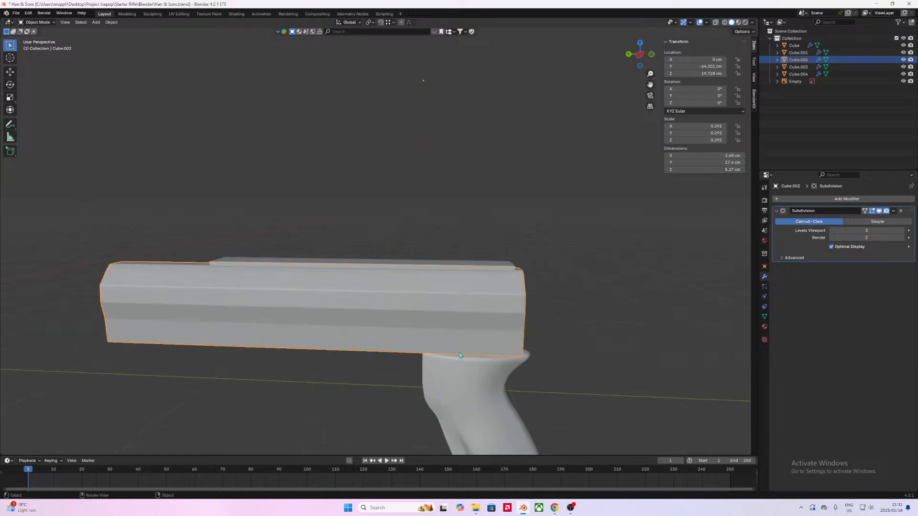
{"action": "middle_click_drag", "start_coordinate": [525, 338], "coordinate": [311, 231]}
{"action": "key", "text": "Tab"}
{"action": "scroll", "coordinate": [306, 277], "scroll_direction": "up", "scroll_amount": 3}
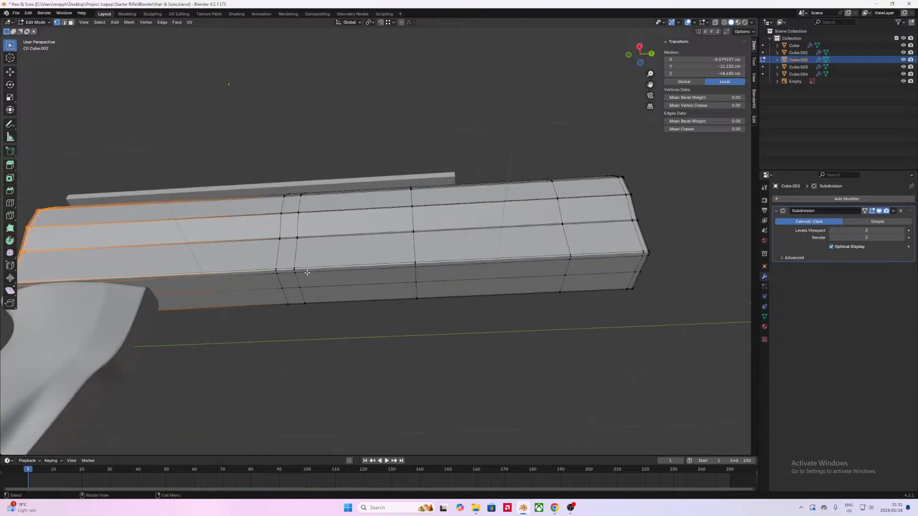
{"action": "middle_click_drag", "start_coordinate": [317, 281], "coordinate": [387, 303]}
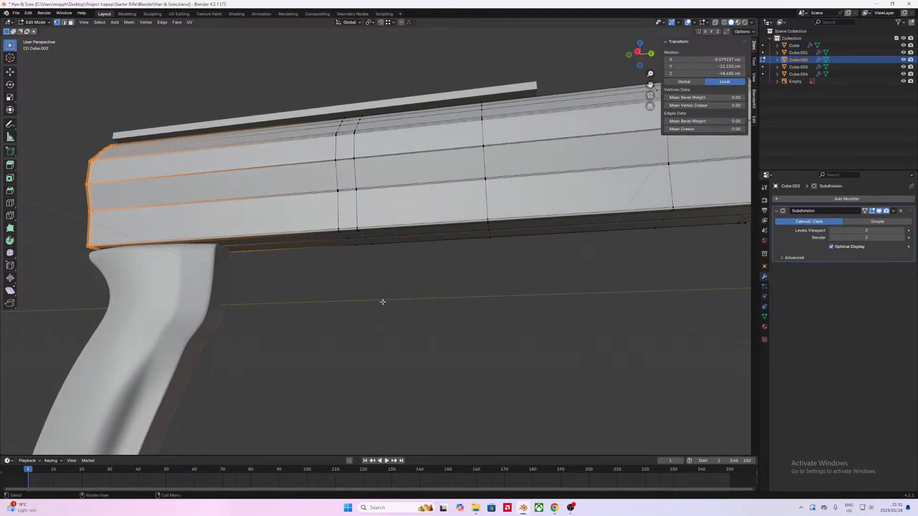
Step: In face mode, inset the middle-band side face in the second section from the receiver's front by about 0.79 cm
{"action": "middle_click_drag", "start_coordinate": [414, 260], "coordinate": [330, 316]}
{"action": "scroll", "coordinate": [389, 322], "scroll_direction": "up", "scroll_amount": 2}
{"action": "middle_click_drag", "start_coordinate": [389, 322], "coordinate": [349, 320], "text": "shift"}
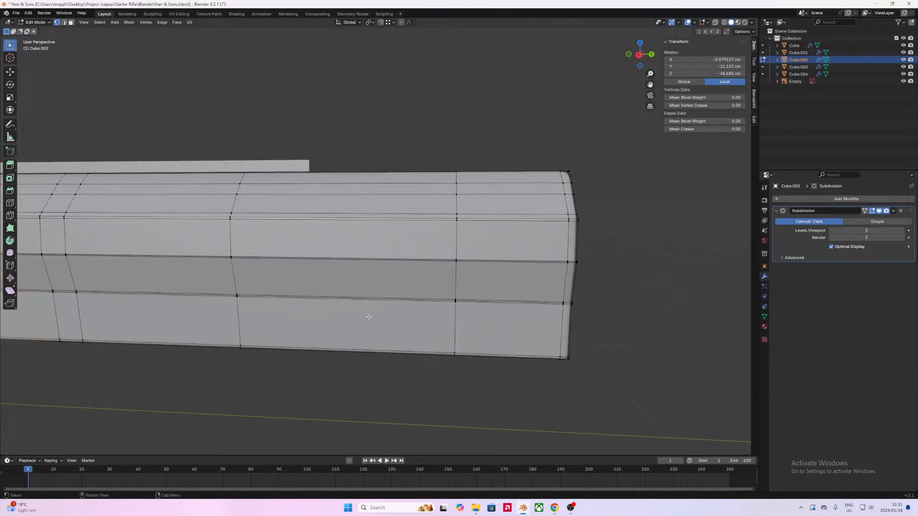
{"action": "left_click", "coordinate": [377, 282]}
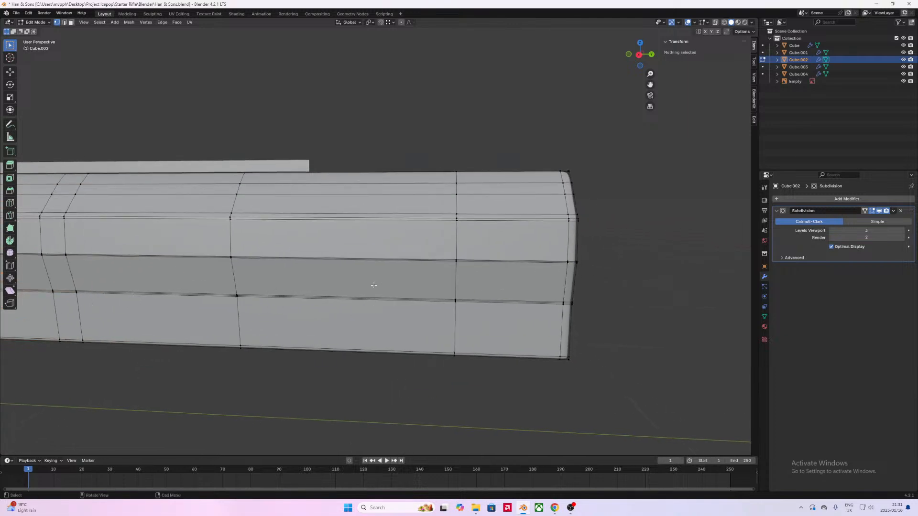
{"action": "key", "text": "3"}
{"action": "left_click", "coordinate": [369, 280]}
{"action": "middle_click_drag", "start_coordinate": [368, 280], "coordinate": [440, 330]}
{"action": "key", "text": "i"}
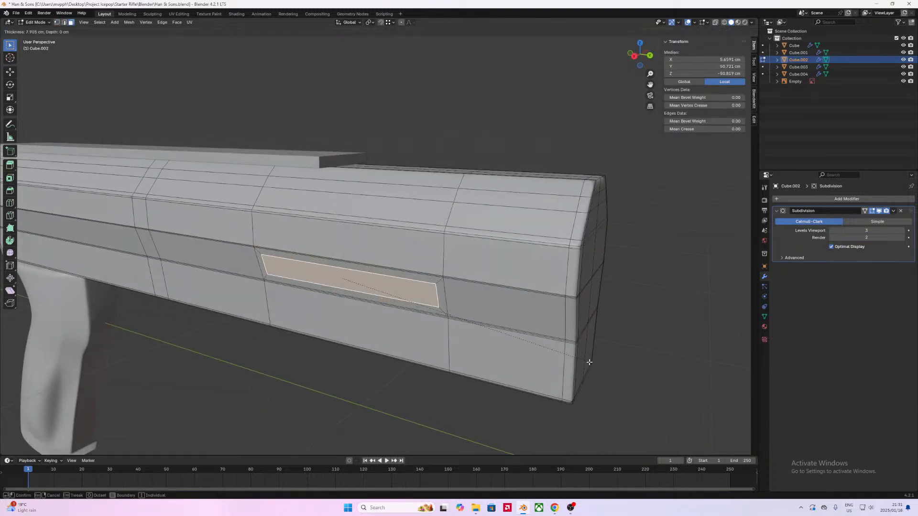
{"action": "left_click", "coordinate": [589, 363]}
{"action": "middle_click_drag", "start_coordinate": [579, 363], "coordinate": [473, 365]}
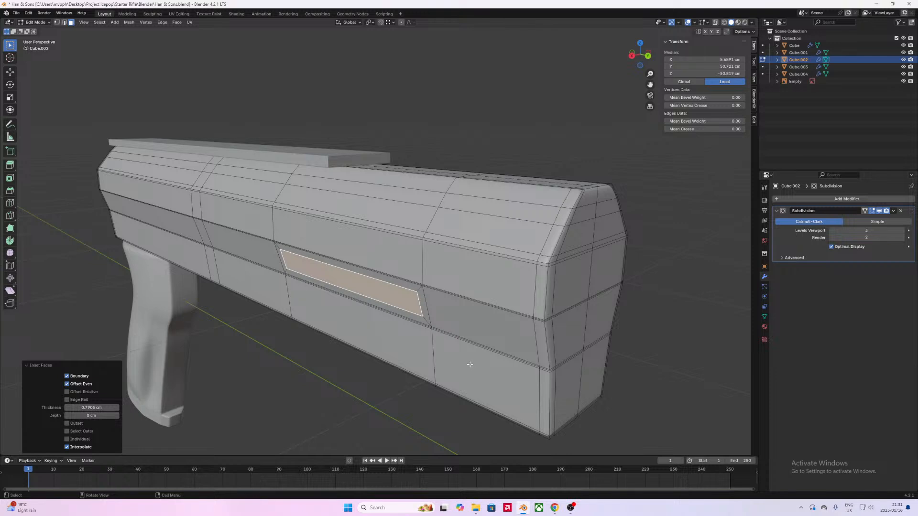
{"action": "key", "text": "g"}
{"action": "key", "text": "x"}
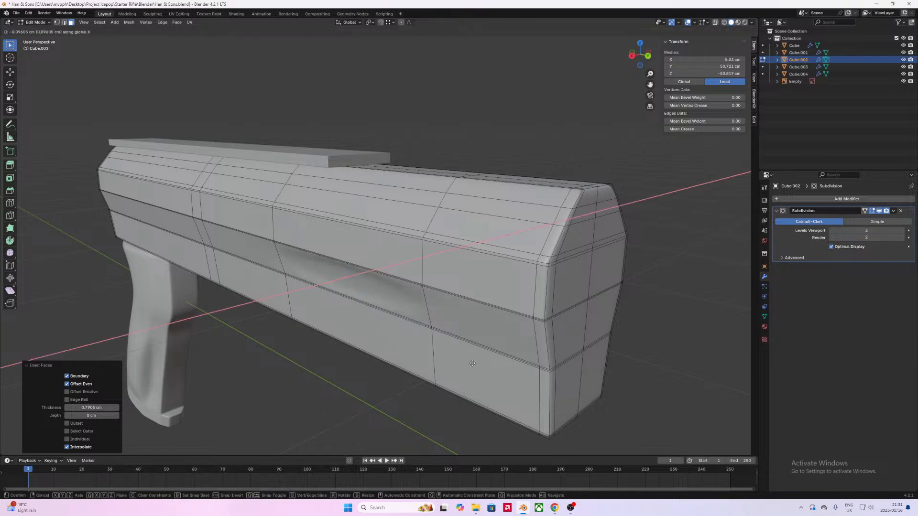
{"action": "right_click", "coordinate": [465, 367]}
Step: Move the inset side face inward along X by -0.10561 cm to form a recess
{"action": "key", "text": "g"}
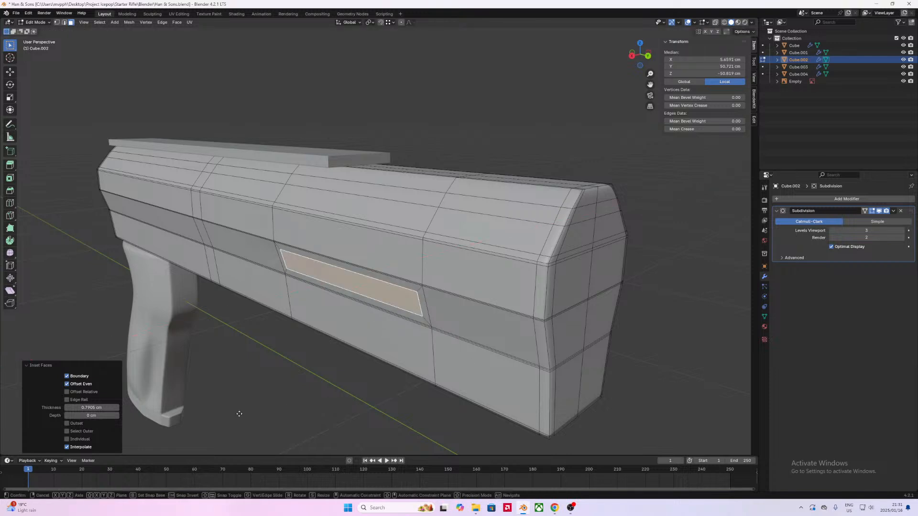
{"action": "key", "text": "x"}
{"action": "left_click", "coordinate": [242, 412]}
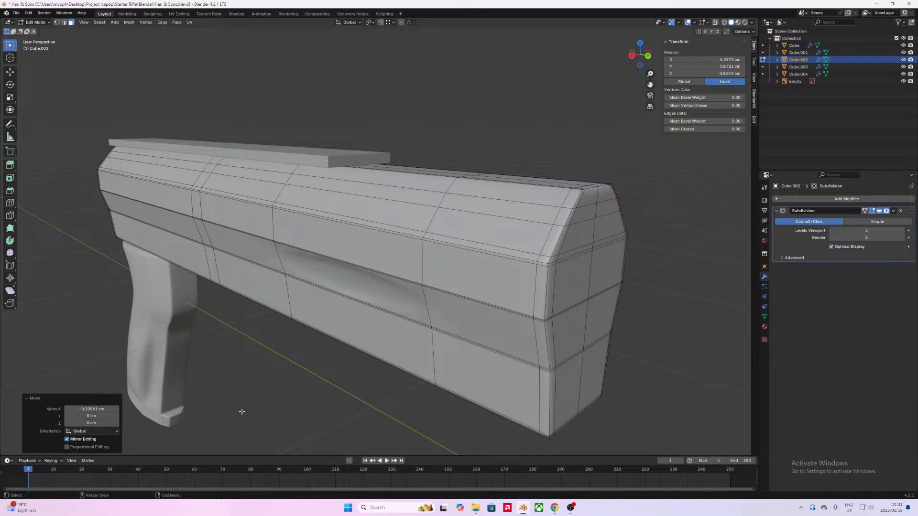
Step: Try to bevel the recessed side face's edges, and undo both the bevel and the inward move
{"action": "key", "text": "ctrl+b"}
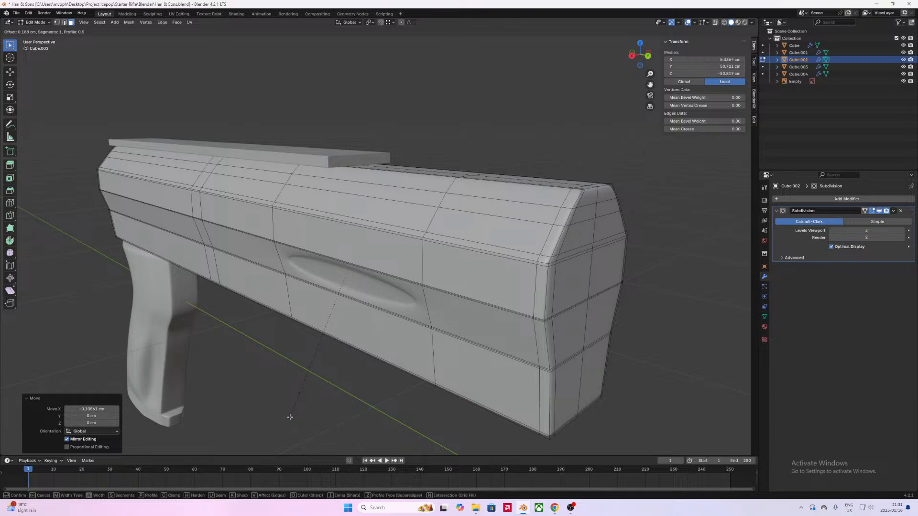
{"action": "left_click", "coordinate": [289, 417]}
{"action": "scroll", "coordinate": [287, 417], "scroll_direction": "up", "scroll_amount": 3}
{"action": "middle_click_drag", "start_coordinate": [287, 418], "coordinate": [378, 337]}
{"action": "key", "text": "ctrl+z"}
{"action": "key", "text": "ctrl+z"}
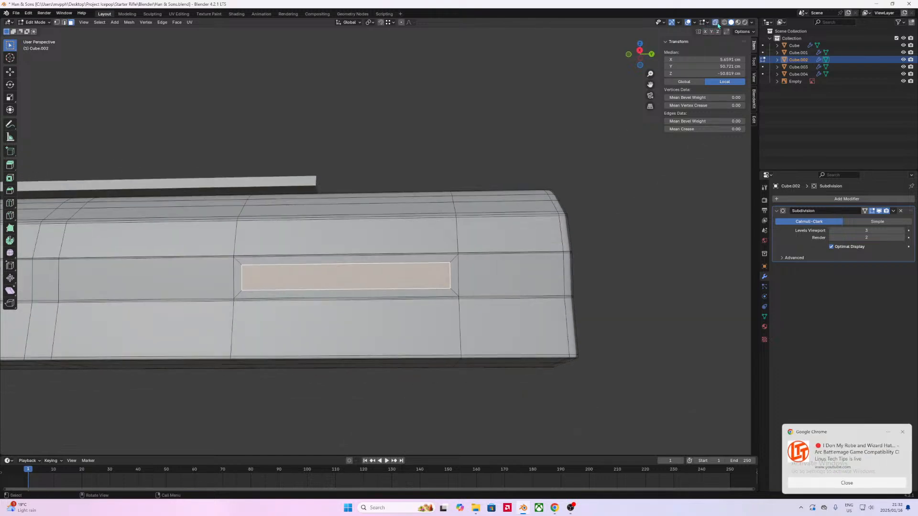
Step: Turn on X-ray and extrude the inset side face inward along its normal by -0.12231 cm
{"action": "left_click", "coordinate": [717, 24]}
{"action": "middle_click_drag", "start_coordinate": [540, 178], "coordinate": [477, 214]}
{"action": "key", "text": "e"}
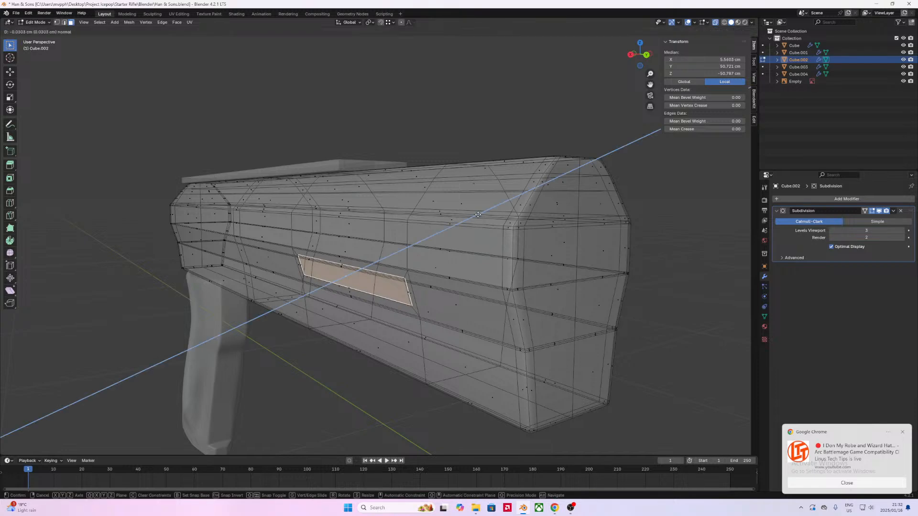
{"action": "left_click", "coordinate": [482, 216]}
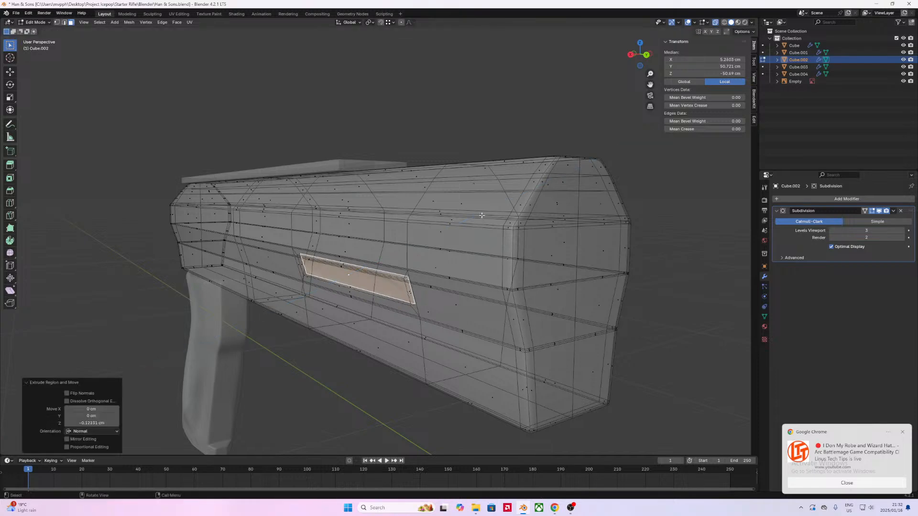
Step: Select the four outer rim edges of the extruded recess and bevel them by about 0.13 cm with 4 segments
{"action": "mouse_move", "coordinate": [376, 305]}
{"action": "middle_mouse_down"}
{"action": "mouse_move", "coordinate": [395, 301]}
{"action": "mouse_move", "coordinate": [387, 307]}
{"action": "middle_mouse_up"}
{"action": "scroll", "coordinate": [387, 307], "scroll_direction": "up", "scroll_amount": 1}
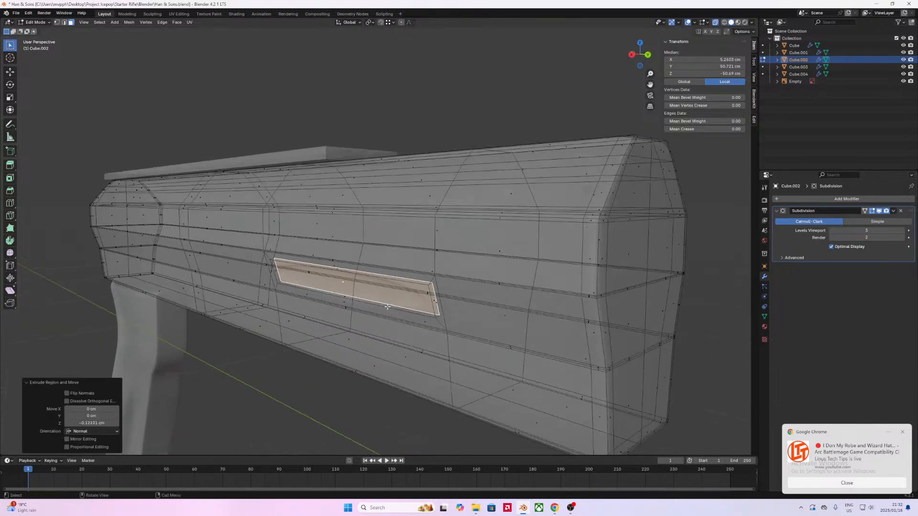
{"action": "scroll", "coordinate": [387, 306], "scroll_direction": "up", "scroll_amount": 2}
{"action": "key", "text": "2"}
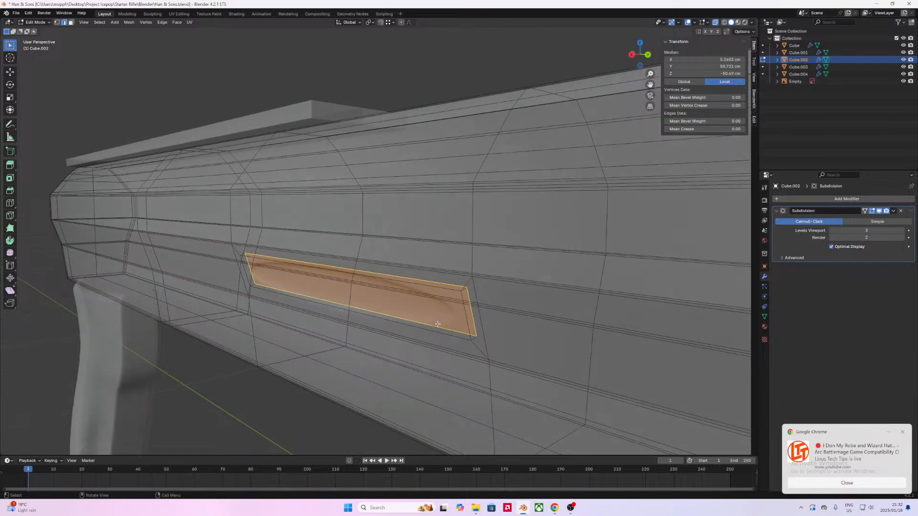
{"action": "left_click", "coordinate": [437, 333]}
{"action": "left_click", "coordinate": [467, 325], "text": "shift"}
{"action": "left_click", "coordinate": [282, 262], "text": "shift"}
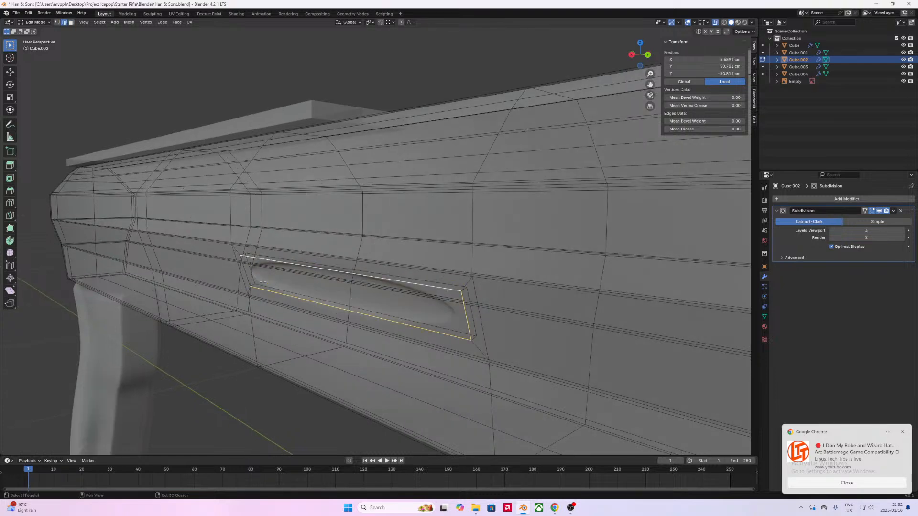
{"action": "left_click", "coordinate": [247, 277], "text": "shift"}
{"action": "key", "text": "ctrl+b"}
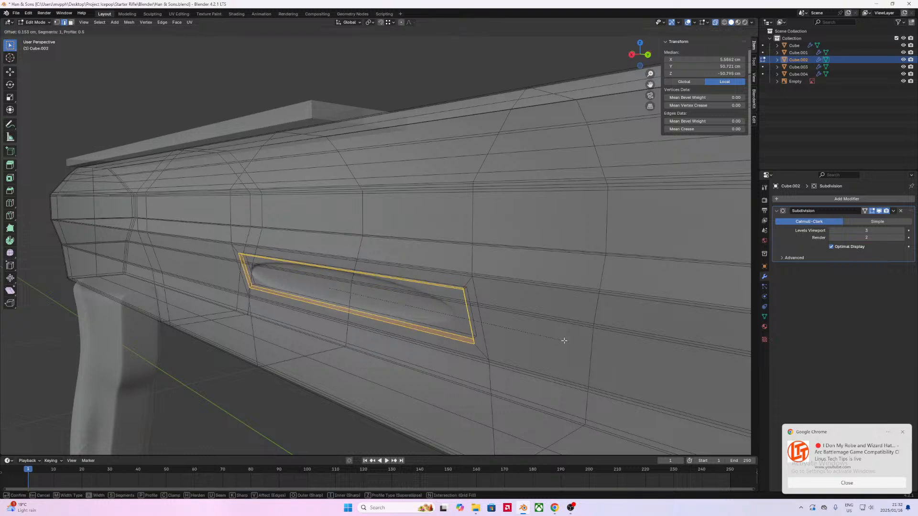
{"action": "scroll", "coordinate": [563, 339], "scroll_direction": "up", "scroll_amount": 3}
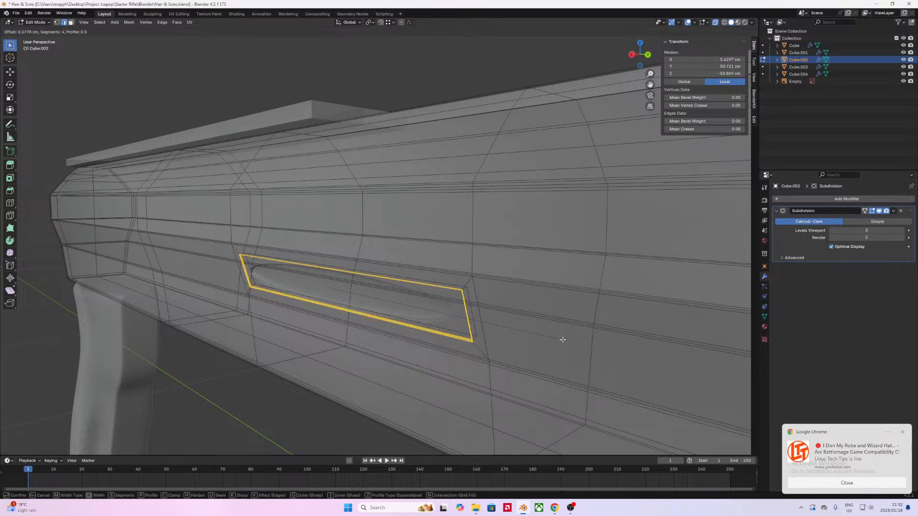
{"action": "left_click", "coordinate": [563, 341]}
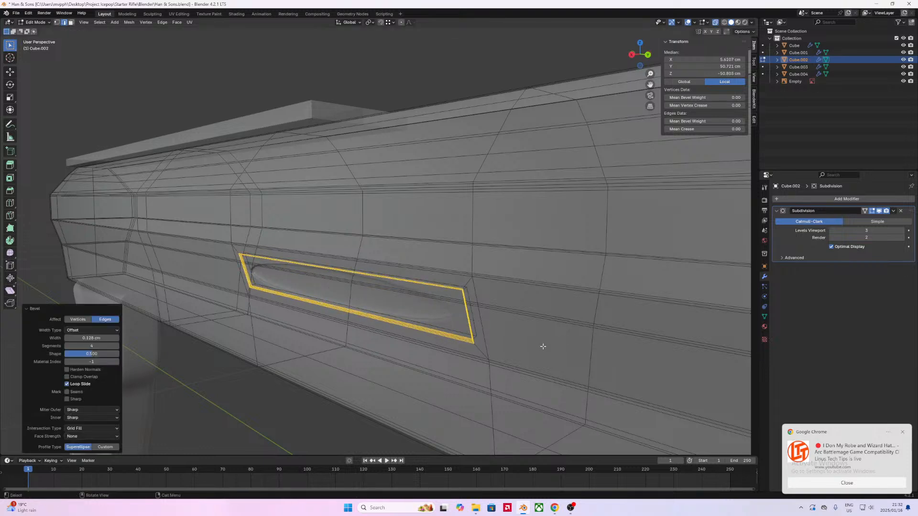
Step: Add one loop cut near each end of the recess, slid by factors of 0.837 and -0.831
{"action": "key", "text": "Tab"}
{"action": "middle_click_drag", "start_coordinate": [521, 343], "coordinate": [452, 314]}
{"action": "key", "text": "Tab"}
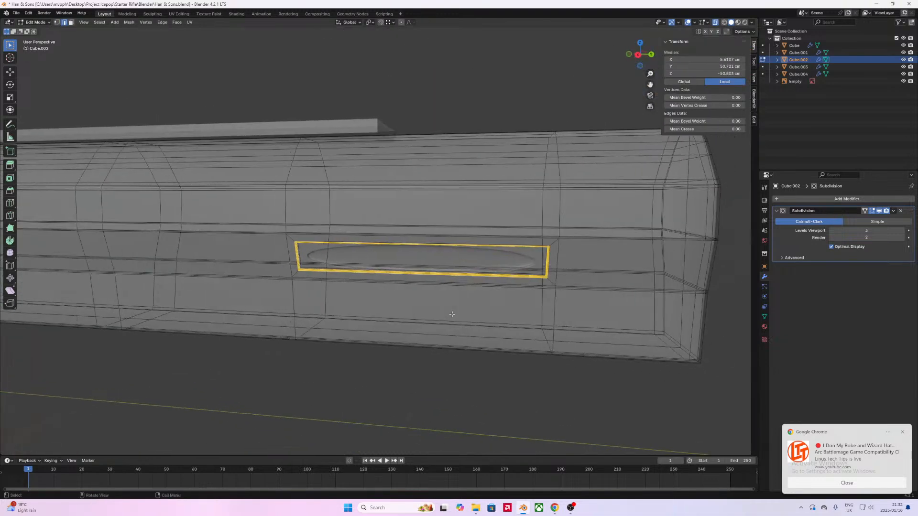
{"action": "key", "text": "ctrl+r"}
{"action": "left_click", "coordinate": [480, 307]}
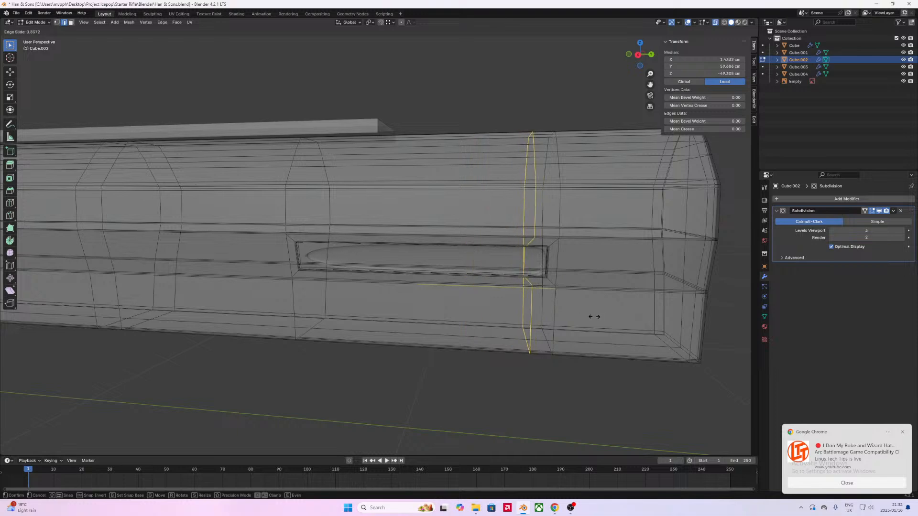
{"action": "left_click", "coordinate": [595, 316]}
{"action": "key", "text": "ctrl+r"}
{"action": "left_click", "coordinate": [447, 275]}
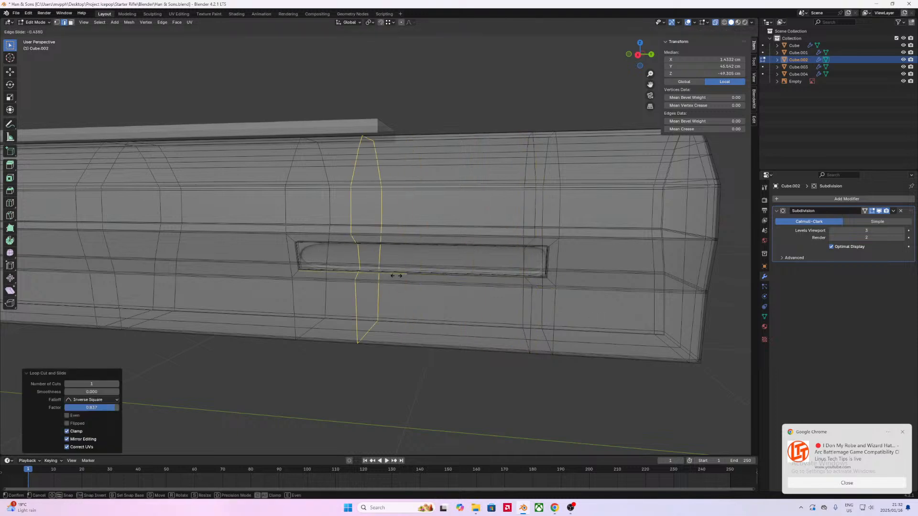
{"action": "left_click", "coordinate": [363, 289]}
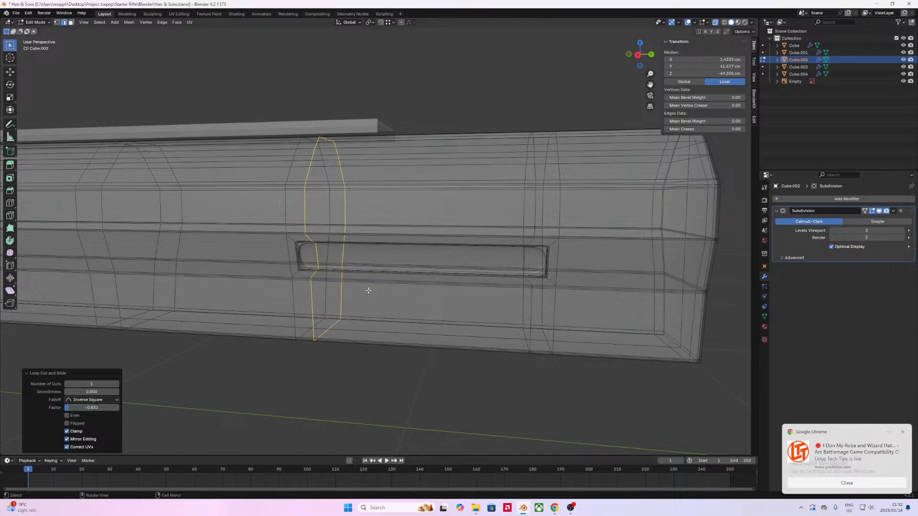
Step: Examine the recess on the receiver's side in object mode, from close up and from a distance
{"action": "key", "text": "Tab"}
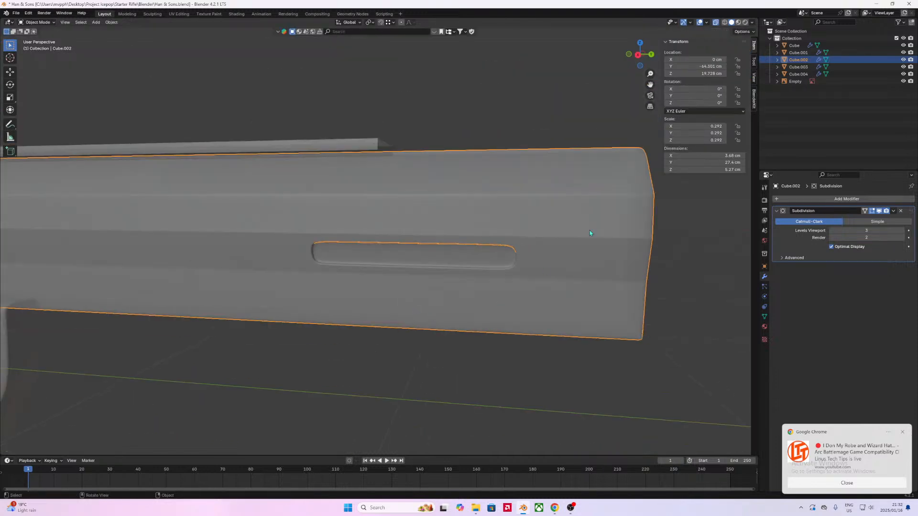
{"action": "middle_click_drag", "start_coordinate": [560, 201], "coordinate": [507, 232]}
{"action": "scroll", "coordinate": [507, 232], "scroll_direction": "down", "scroll_amount": 2}
{"action": "mouse_move", "coordinate": [430, 274]}
{"action": "middle_mouse_down"}
{"action": "mouse_move", "coordinate": [443, 291]}
{"action": "mouse_move", "coordinate": [347, 286]}
{"action": "mouse_move", "coordinate": [415, 280]}
{"action": "middle_mouse_up"}
{"action": "left_click", "coordinate": [443, 291]}
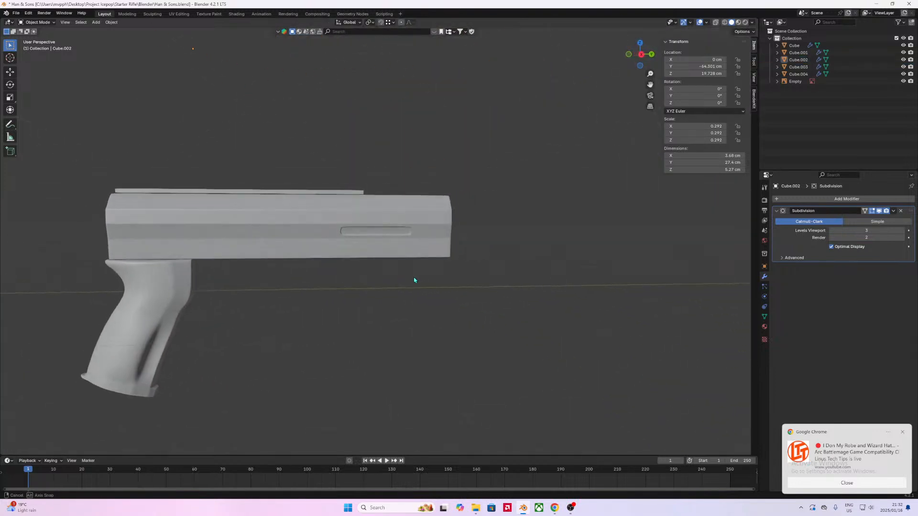
{"action": "scroll", "coordinate": [351, 259], "scroll_direction": "up", "scroll_amount": 5}
{"action": "scroll", "coordinate": [350, 259], "scroll_direction": "down", "scroll_amount": 2}
{"action": "left_click", "coordinate": [351, 259]}
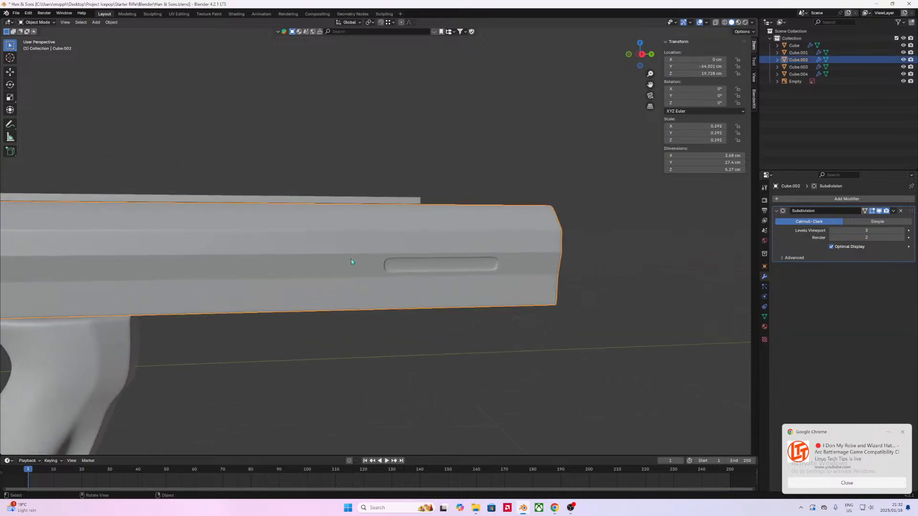
Step: Undo the recess's loop cuts, bevel, extrusion and inset back to the plain middle-band side face
{"action": "key", "text": "Tab"}
{"action": "key", "text": "ctrl+r"}
{"action": "middle_click_drag", "start_coordinate": [350, 282], "coordinate": [379, 298]}
{"action": "key", "text": "ctrl+z"}
{"action": "key", "text": "ctrl+z"}
{"action": "key", "text": "ctrl+z"}
{"action": "key", "text": "ctrl+z"}
{"action": "key", "text": "ctrl+z"}
{"action": "key", "text": "ctrl+z"}
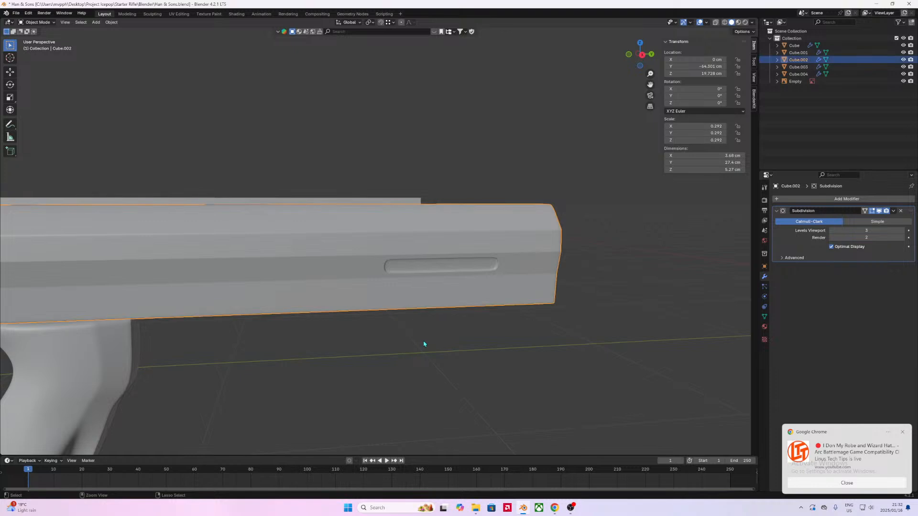
{"action": "key", "text": "ctrl+z"}
{"action": "key", "text": "ctrl+z"}
{"action": "key", "text": "ctrl+z"}
{"action": "key", "text": "ctrl+z"}
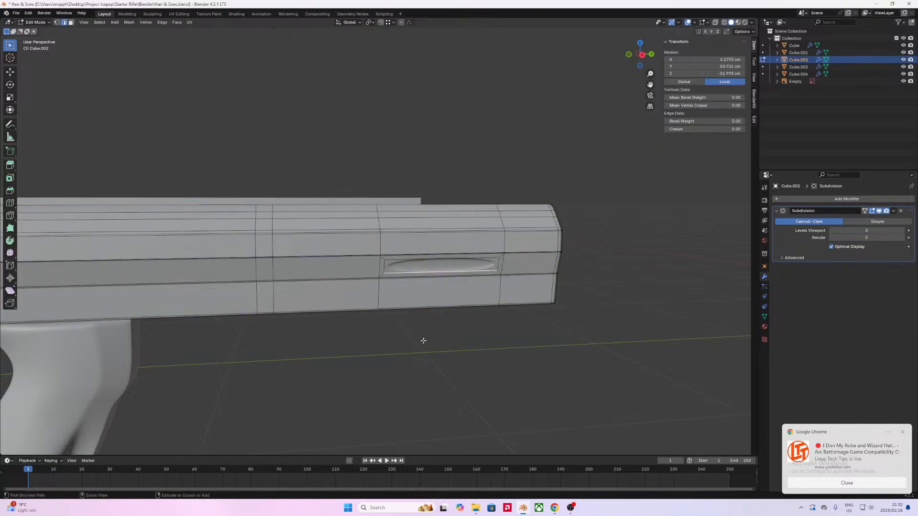
{"action": "key", "text": "ctrl+z"}
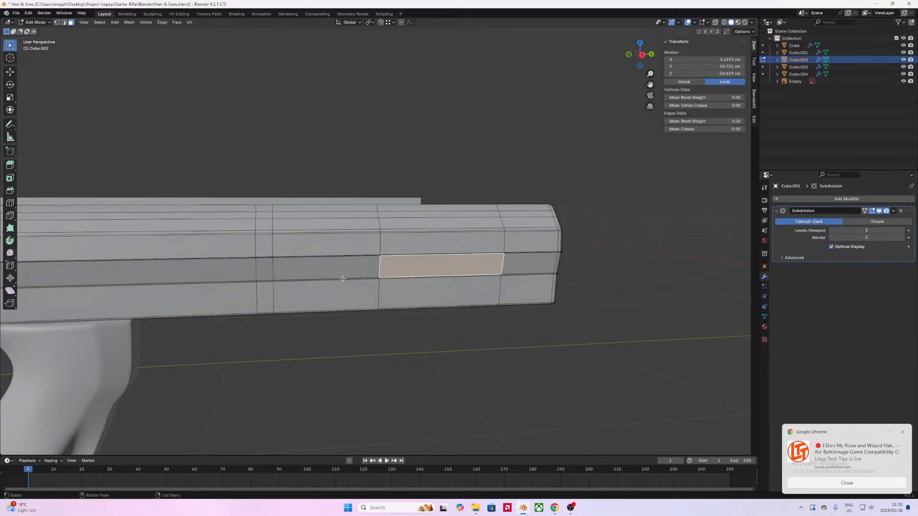
Step: Try to inset the row of middle-band side faces together after changing the pivot point, and undo the extra face selections
{"action": "left_click", "coordinate": [285, 268], "text": "shift"}
{"action": "left_click", "coordinate": [266, 266], "text": "shift"}
{"action": "left_click", "coordinate": [215, 273], "text": "shift"}
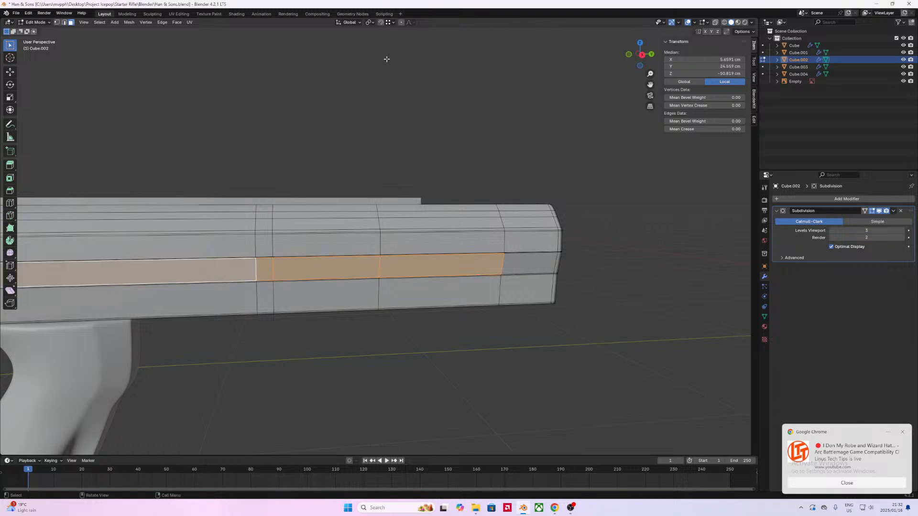
{"action": "left_click", "coordinate": [370, 23]}
{"action": "left_click", "coordinate": [378, 55]}
{"action": "key", "text": "i"}
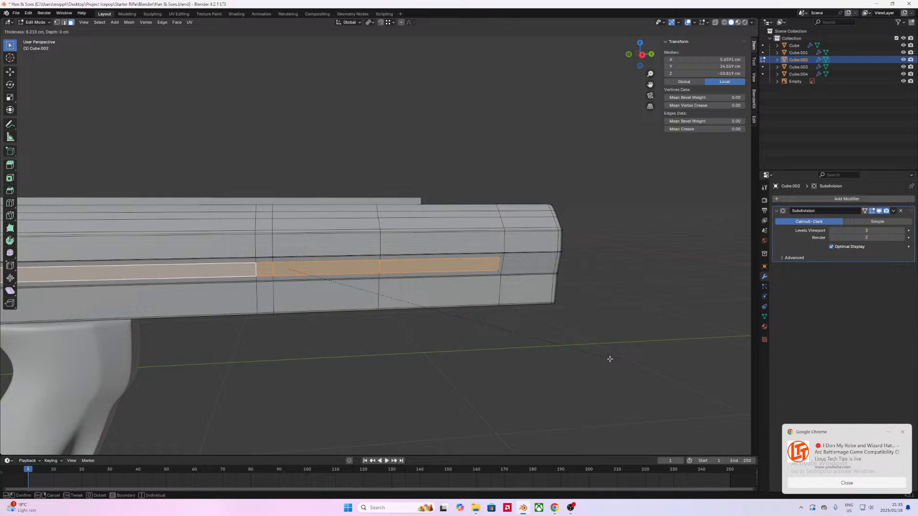
{"action": "key", "text": "Escape"}
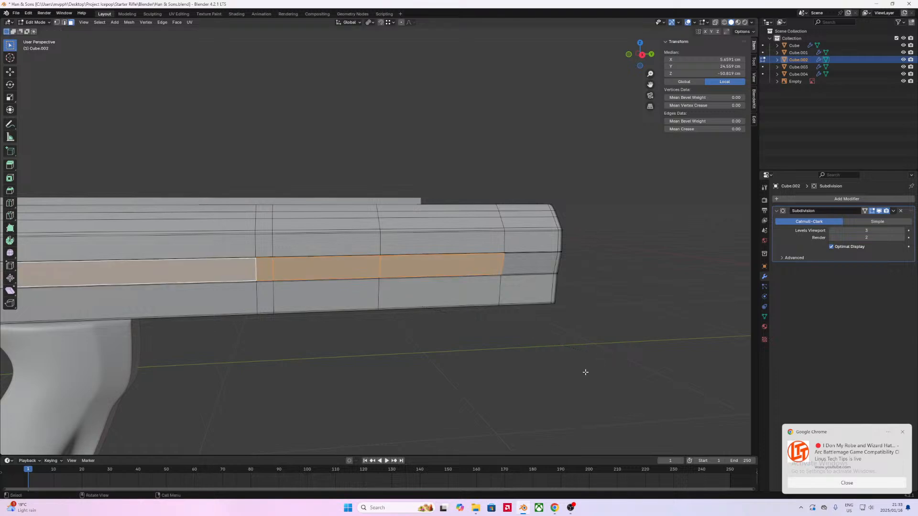
{"action": "key", "text": "ctrl+z"}
{"action": "key", "text": "ctrl+z"}
{"action": "key", "text": "ctrl+z"}
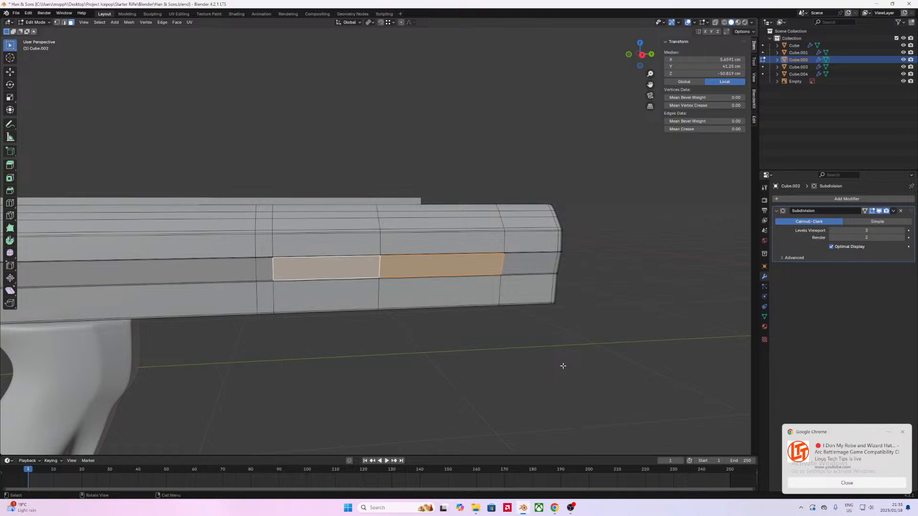
{"action": "left_click", "coordinate": [443, 269]}
{"action": "key", "text": "i"}
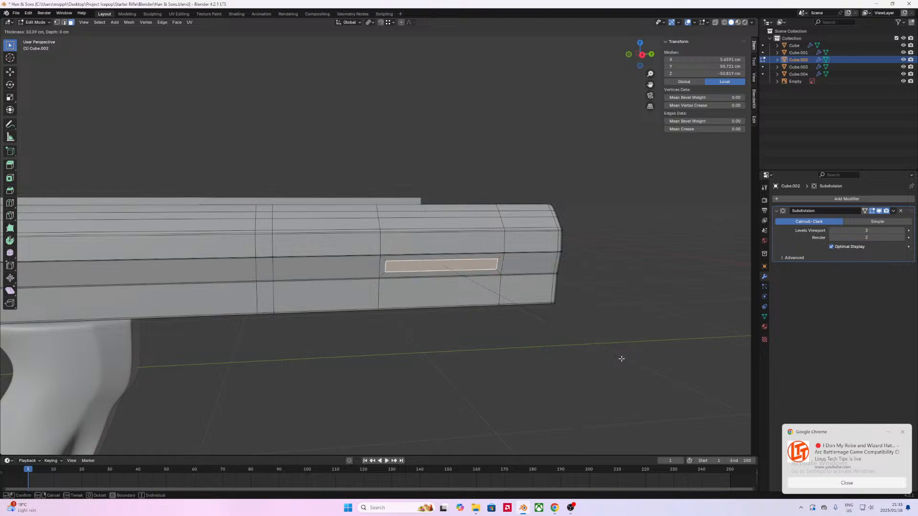
{"action": "type", "text": "4"}
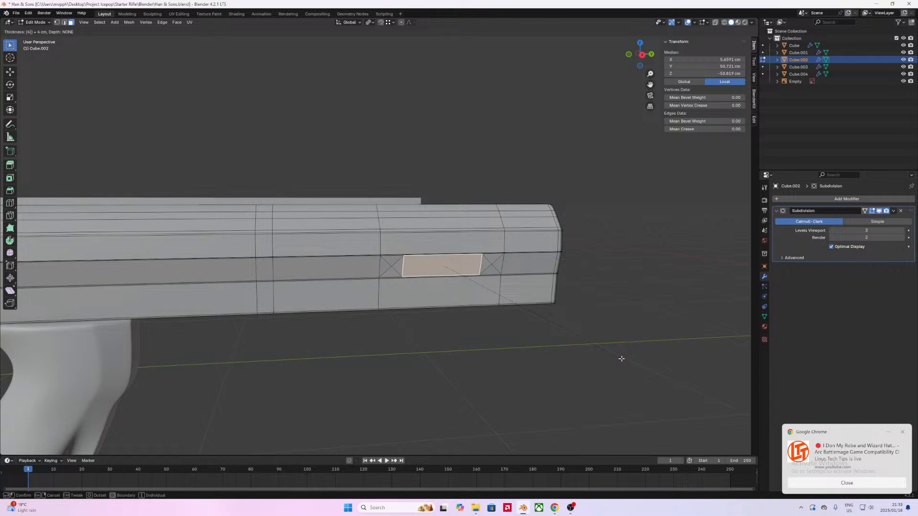
{"action": "key", "text": "Escape"}
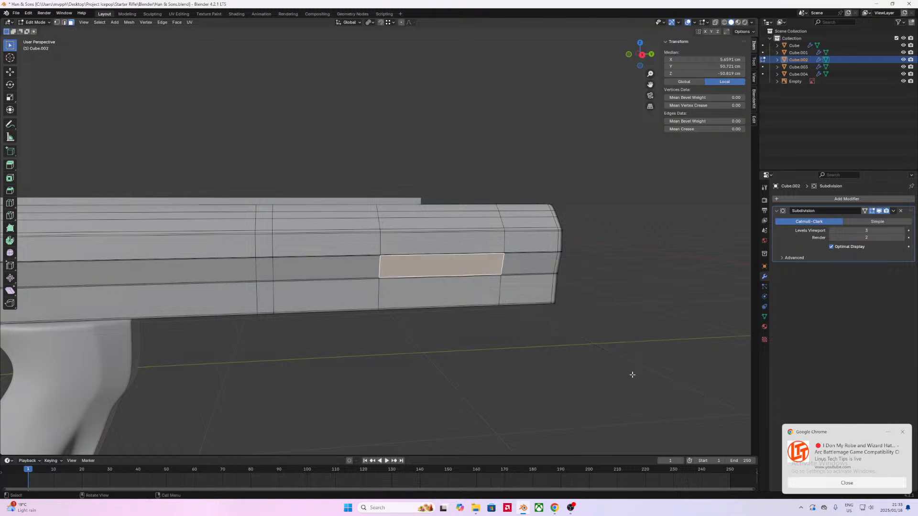
{"action": "key", "text": "g"}
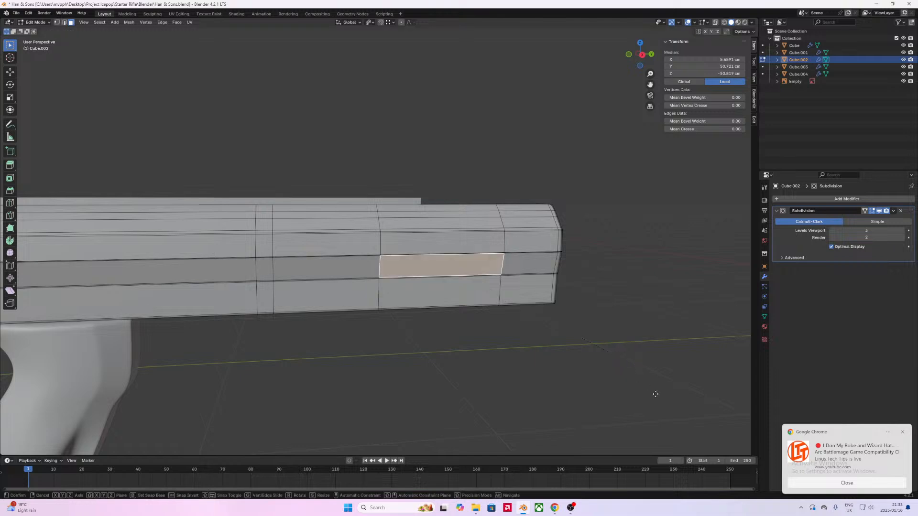
{"action": "key", "text": "Escape"}
Step: Inset the middle-band side face in the second section from the receiver's front by 0.9 cm
{"action": "key", "text": "i"}
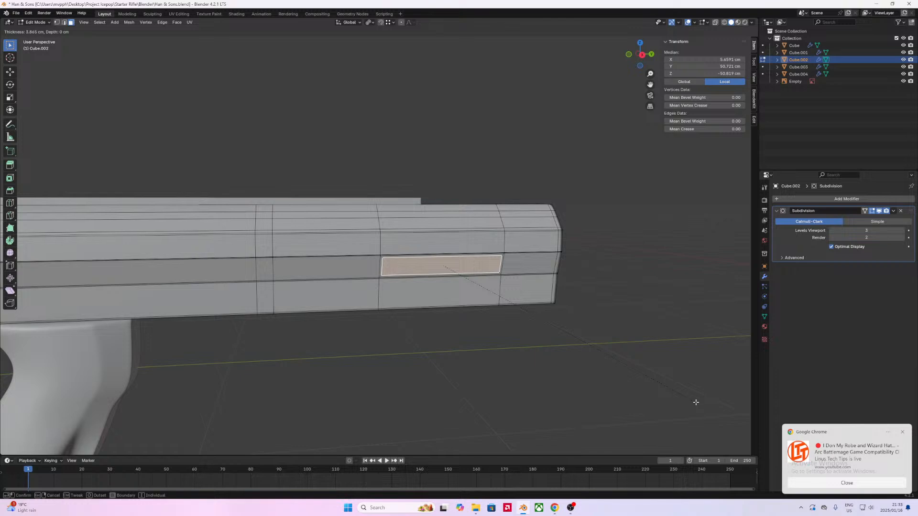
{"action": "type", "text": "3"}
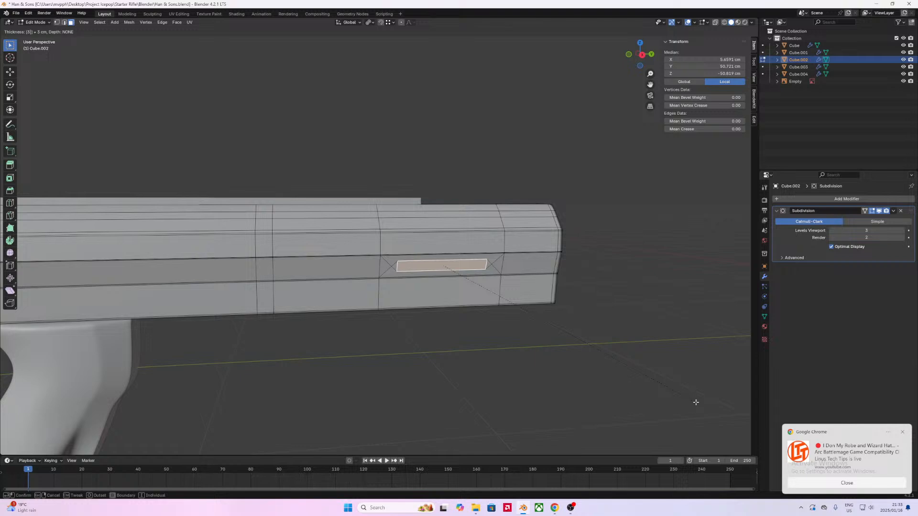
{"action": "key", "text": "BackSpace"}
{"action": "type", "text": "0.3"}
{"action": "key", "text": "BackSpace"}
{"action": "key", "text": "BackSpace"}
{"action": "type", "text": "1"}
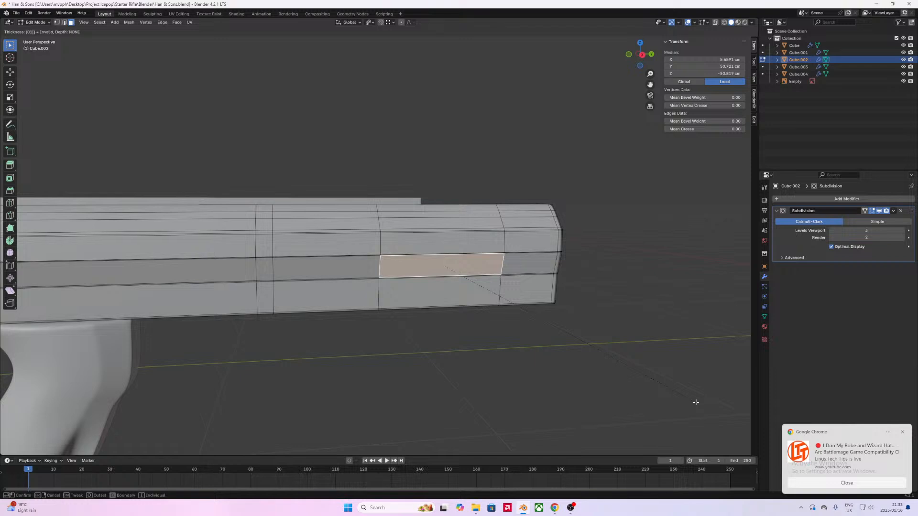
{"action": "key", "text": "BackSpace"}
{"action": "key", "text": "BackSpace"}
{"action": "type", "text": "0.9"}
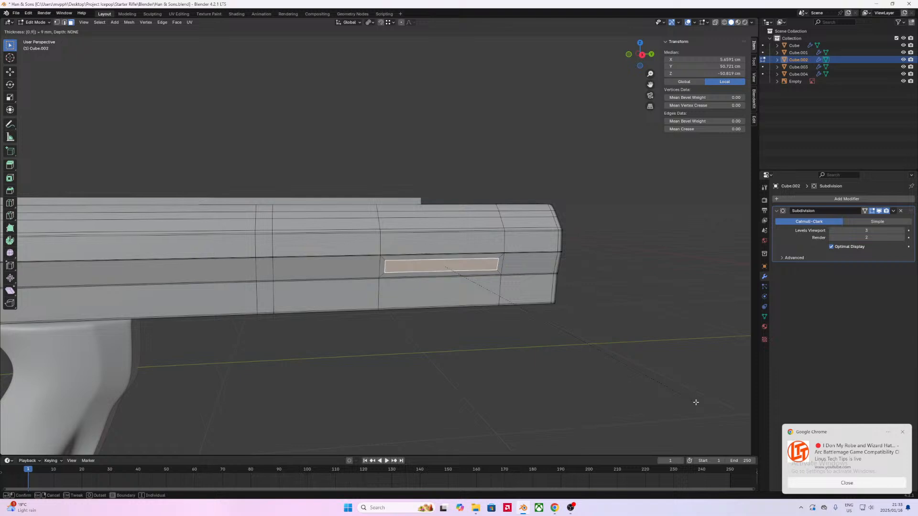
{"action": "key", "text": "Return"}
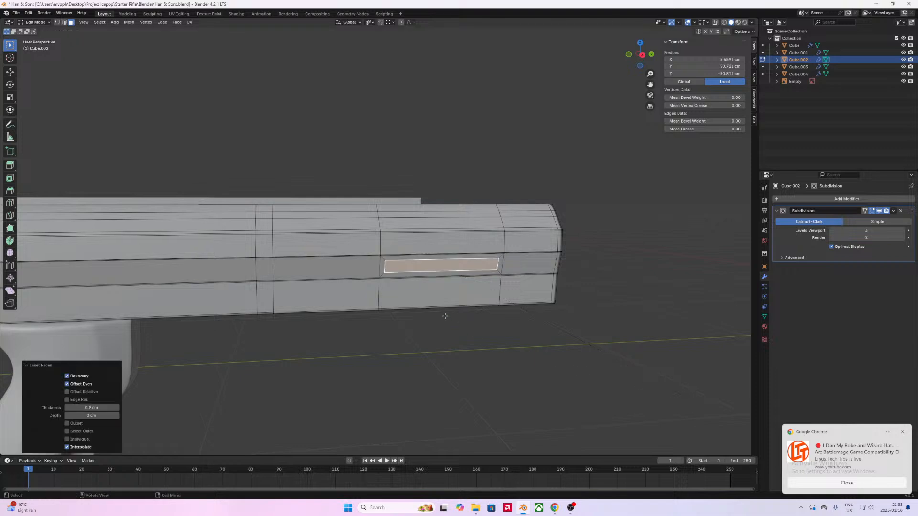
Step: Inset the next three middle-band side faces toward the receiver's rear, one at a time, by 0.9 cm each
{"action": "left_click", "coordinate": [360, 271]}
{"action": "key", "text": "i"}
{"action": "key", "text": "Return"}
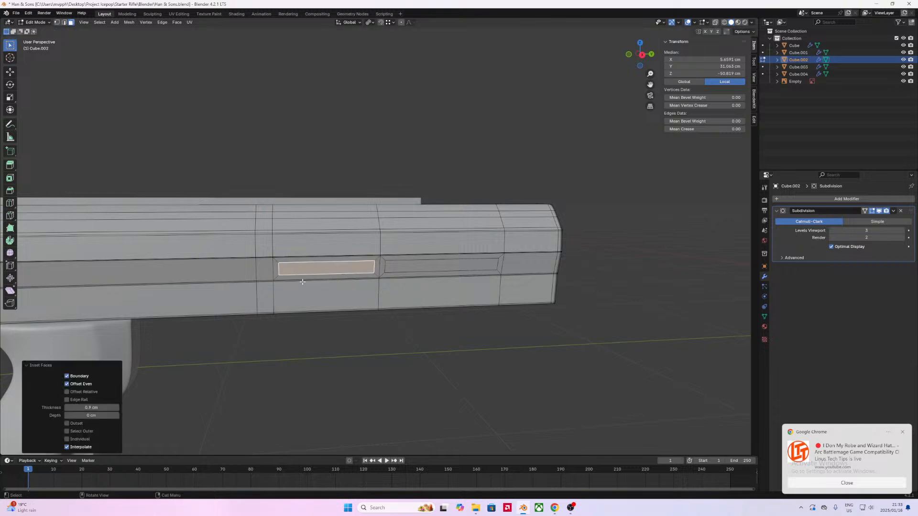
{"action": "left_click", "coordinate": [265, 270]}
{"action": "type", "text": "i0.9"}
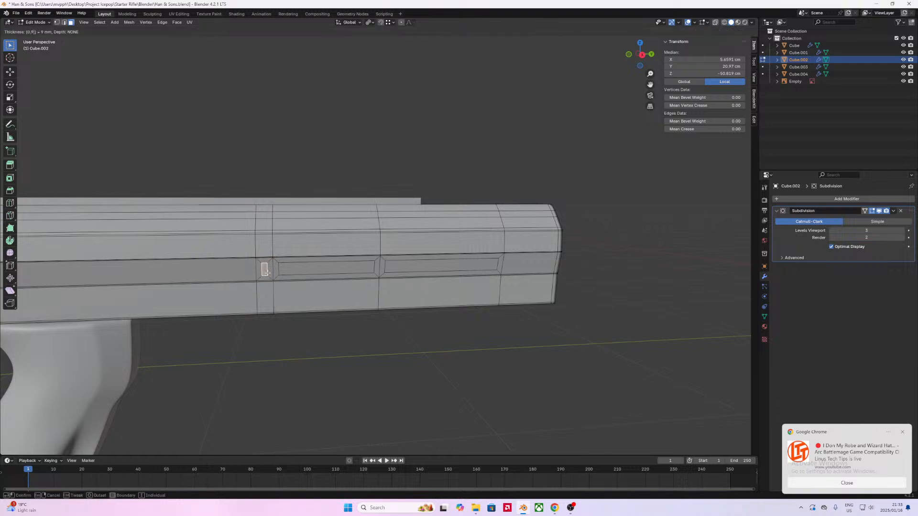
{"action": "key", "text": "Return"}
{"action": "left_click", "coordinate": [236, 271]}
{"action": "type", "text": "i0.9"}
{"action": "key", "text": "Return"}
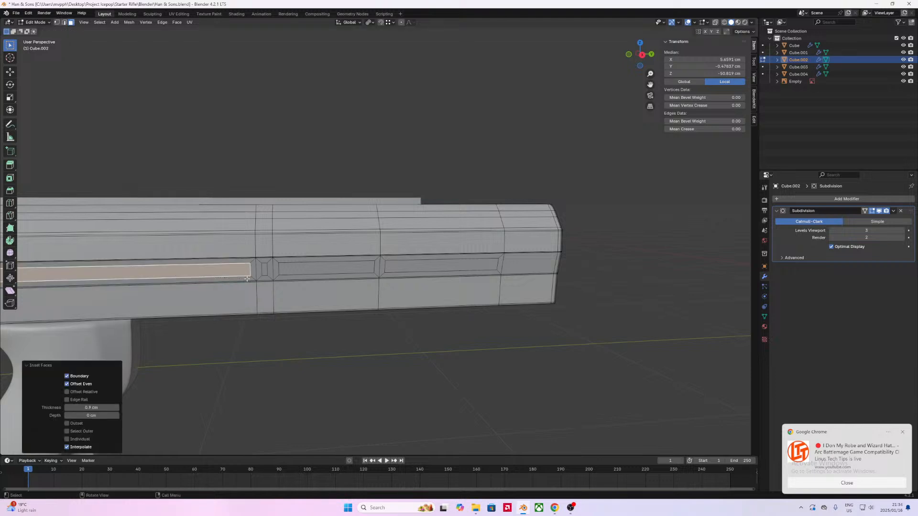
Step: Select the four inset middle-band side faces and extrude them inward by about 0.19 cm to form recesses
{"action": "middle_click_drag", "start_coordinate": [249, 281], "coordinate": [438, 307], "text": "shift"}
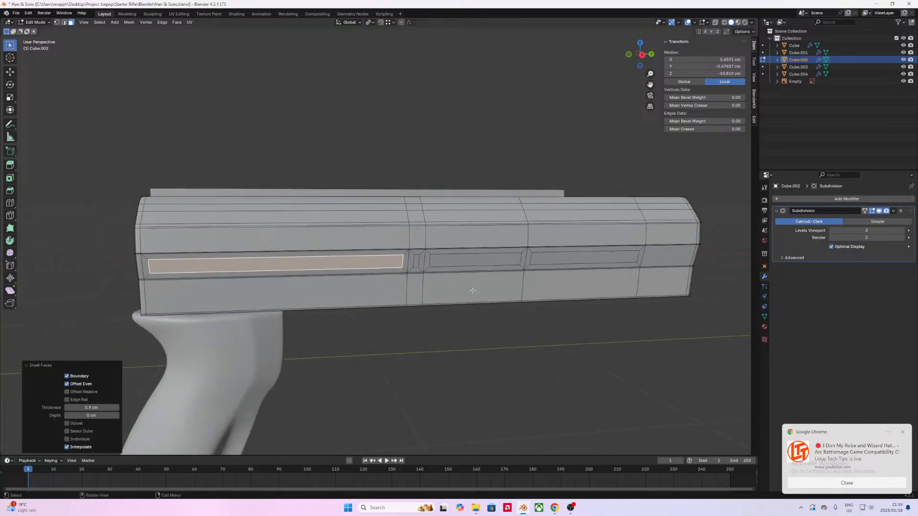
{"action": "left_click", "coordinate": [417, 261], "text": "shift"}
{"action": "left_click", "coordinate": [439, 262], "text": "shift"}
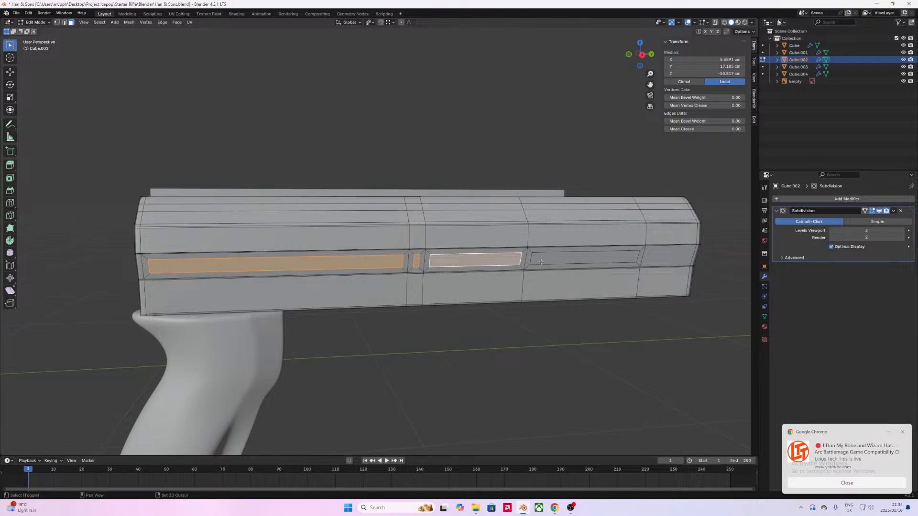
{"action": "left_click", "coordinate": [597, 268], "text": "shift"}
{"action": "middle_click_drag", "start_coordinate": [597, 269], "coordinate": [504, 277]}
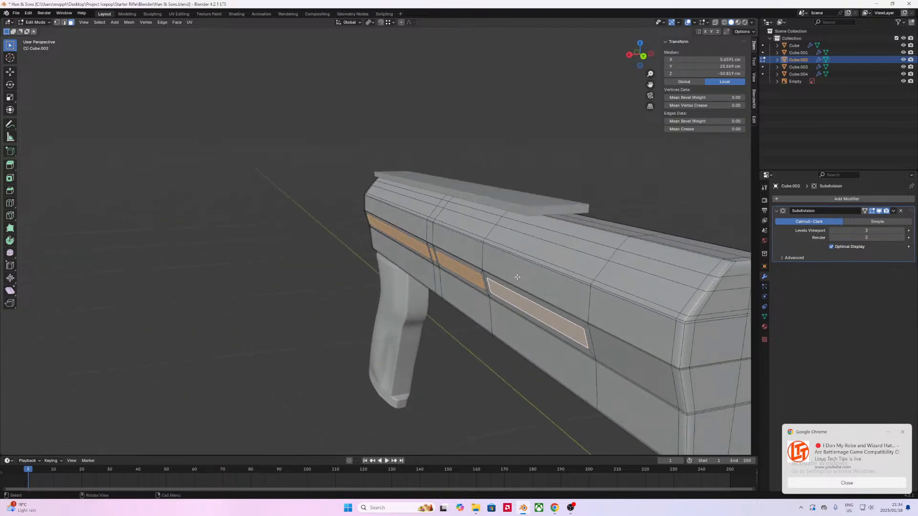
{"action": "key", "text": "e"}
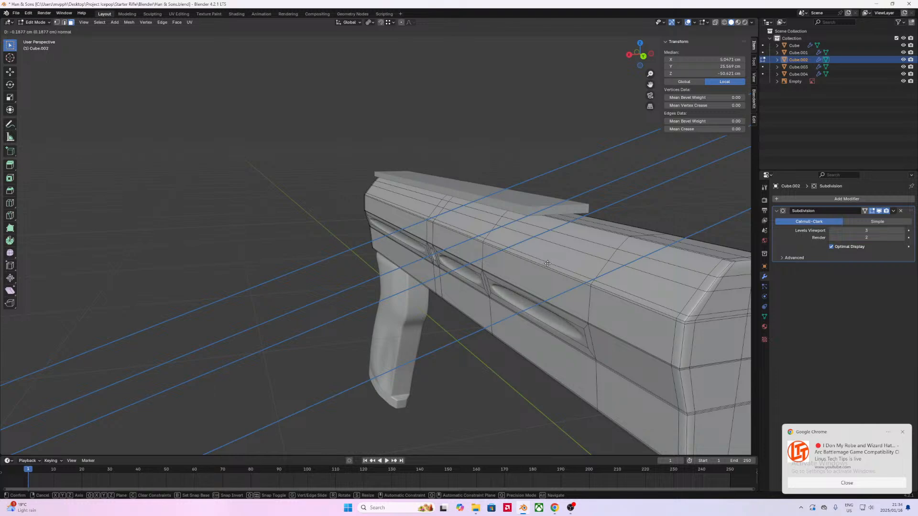
{"action": "left_click", "coordinate": [552, 261]}
Step: Add two vertical loop cuts through the frontmost recess, slid to factors 0.99 and -0.99 to sharpen its ends
{"action": "middle_click_drag", "start_coordinate": [552, 261], "coordinate": [516, 285]}
{"action": "key", "text": "ctrl+r"}
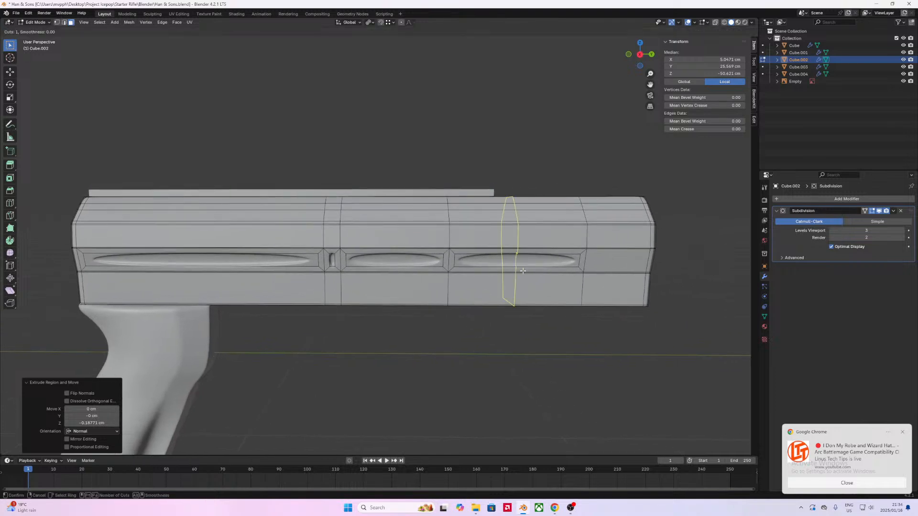
{"action": "left_click", "coordinate": [524, 269]}
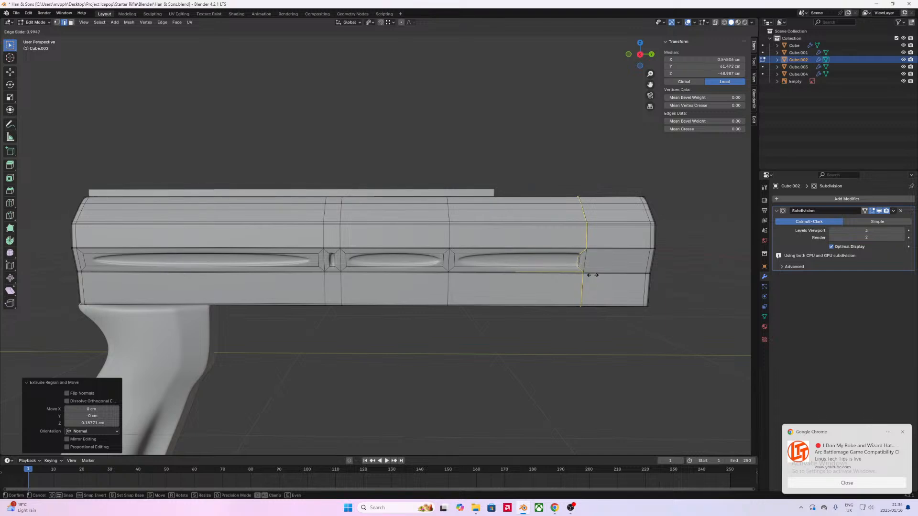
{"action": "type", "text": "0.99"}
{"action": "key", "text": "Return"}
{"action": "key", "text": "g"}
{"action": "key", "text": "g"}
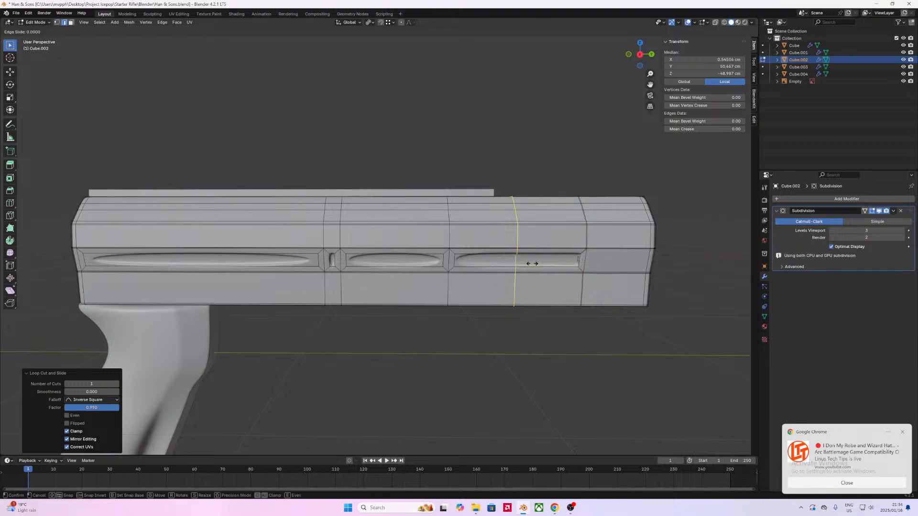
{"action": "left_click", "coordinate": [522, 263]}
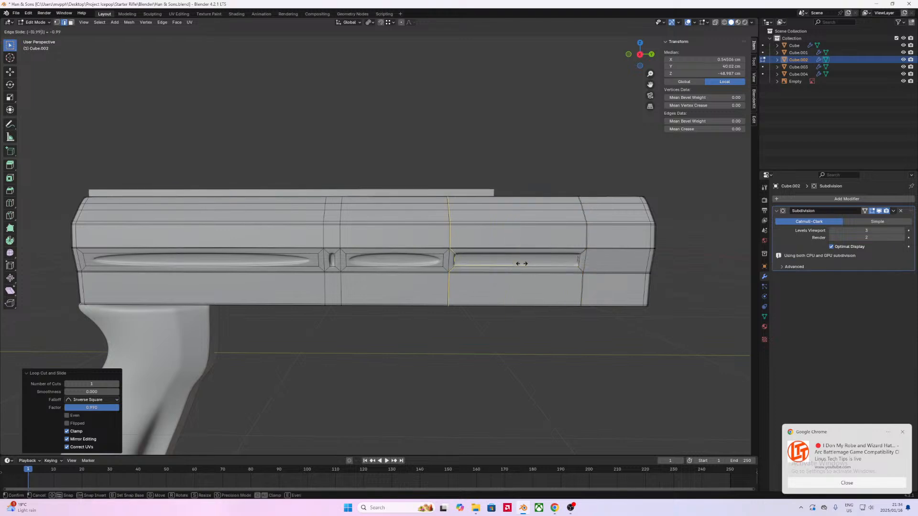
Step: Add vertical loop cuts at factors 0.99 and -0.99 through the second recess from the front
{"action": "key", "text": "ctrl+r"}
{"action": "left_click", "coordinate": [407, 259]}
{"action": "type", "text": "0.99"}
{"action": "key", "text": "Return"}
{"action": "key", "text": "g"}
{"action": "key", "text": "g"}
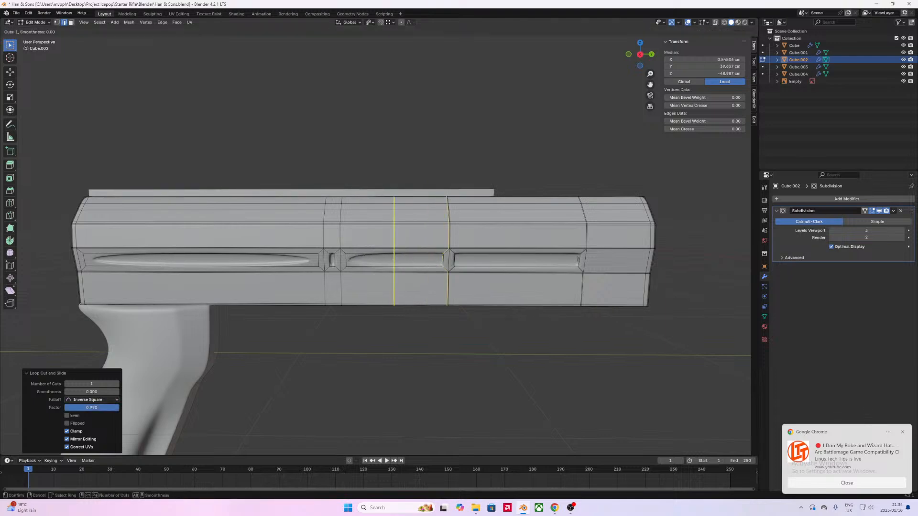
{"action": "type", "text": "-0.99"}
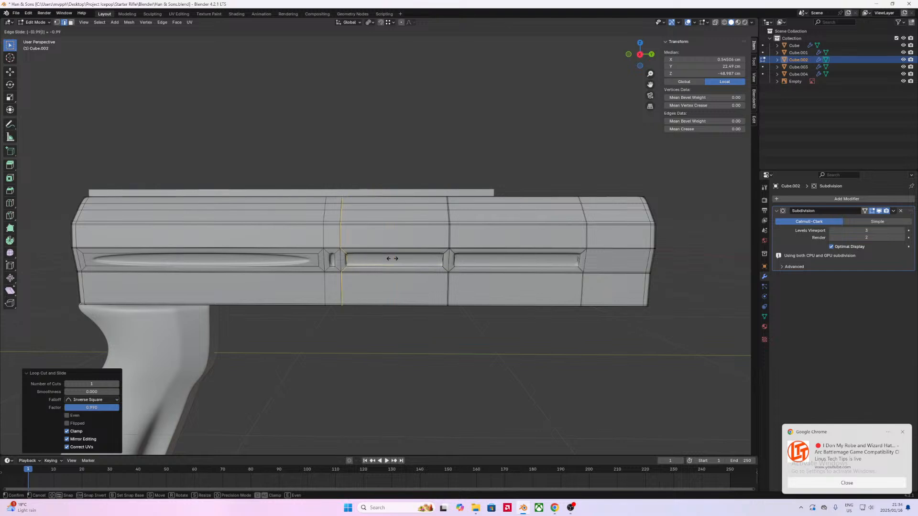
{"action": "key", "text": "Return"}
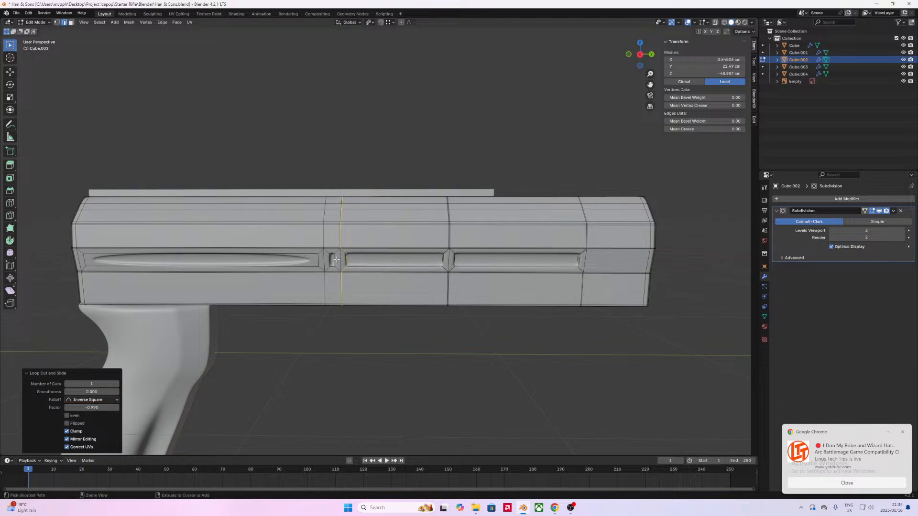
Step: Add vertical loop cuts at factors 0.99 and -0.99 through the narrow recess's section
{"action": "key", "text": "g"}
{"action": "key", "text": "g"}
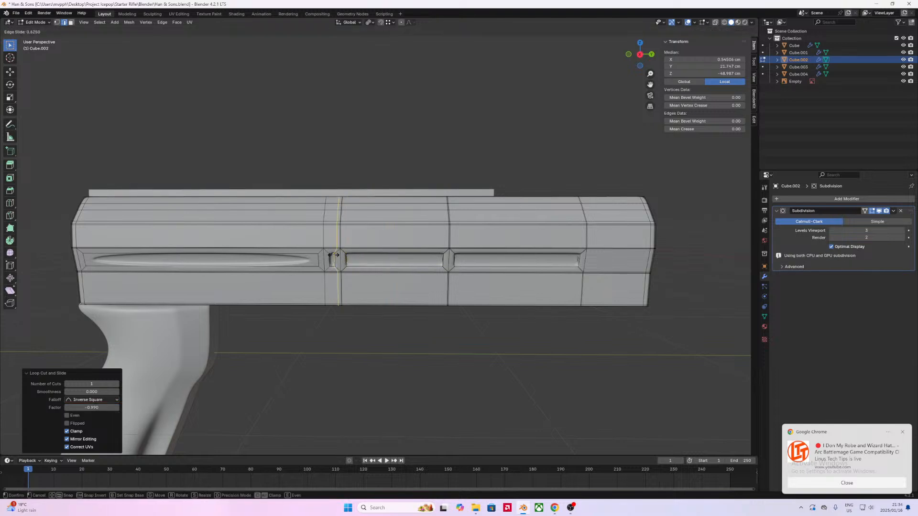
{"action": "type", "text": "0.9"}
{"action": "key", "text": "Return"}
{"action": "key", "text": "g"}
{"action": "key", "text": "g"}
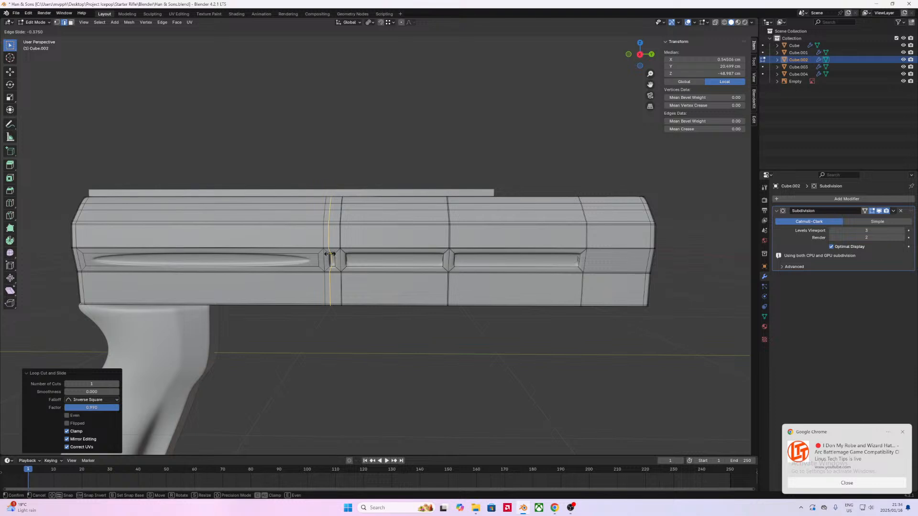
{"action": "type", "text": "-0.9"}
{"action": "key", "text": "Return"}
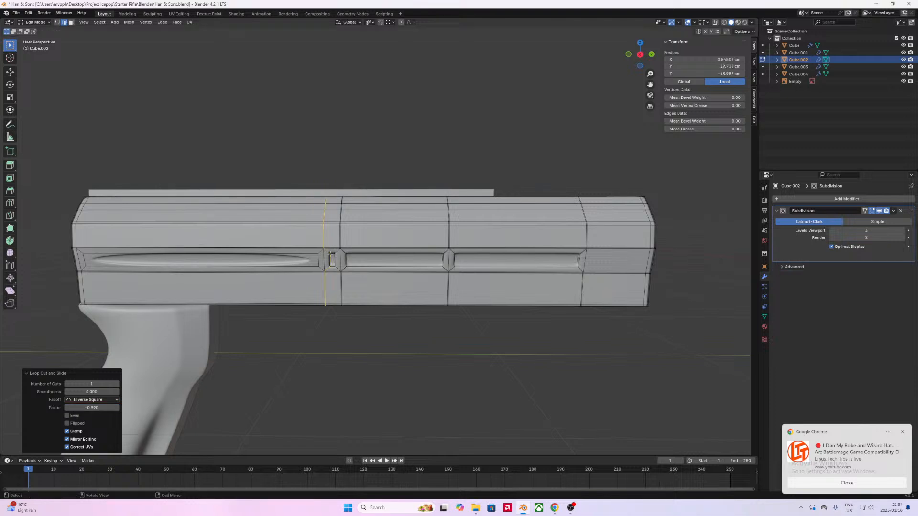
Step: Add vertical loop cuts at factors -0.99 and 0.99 through the long rear recess above the grip
{"action": "key", "text": "ctrl+r"}
{"action": "left_click", "coordinate": [283, 261]}
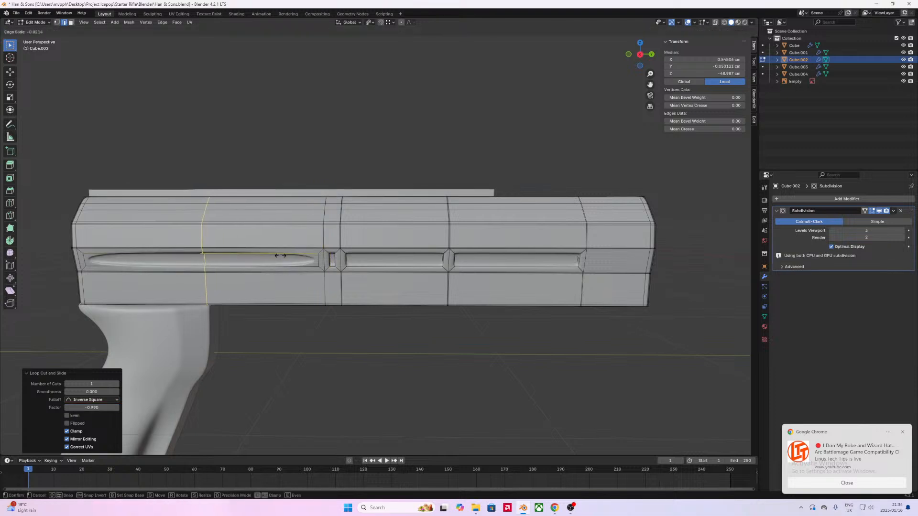
{"action": "type", "text": "0.99"}
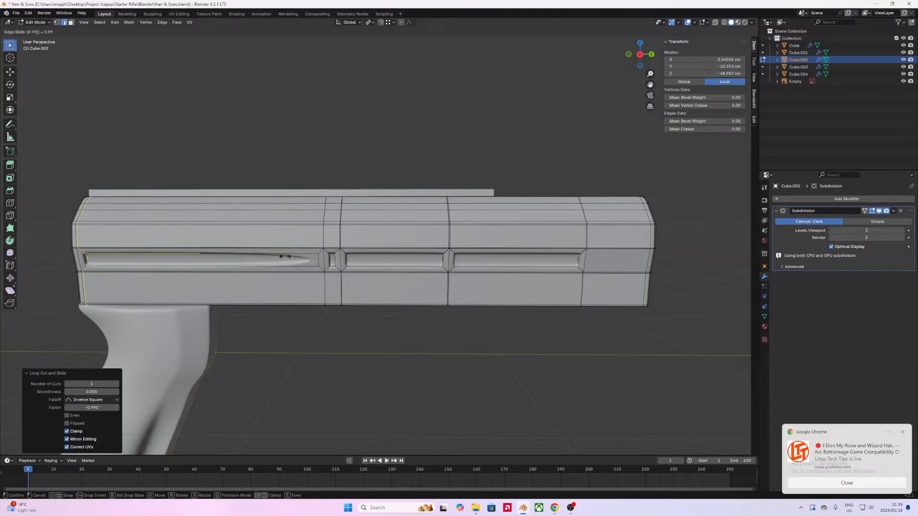
{"action": "key", "text": "minus"}
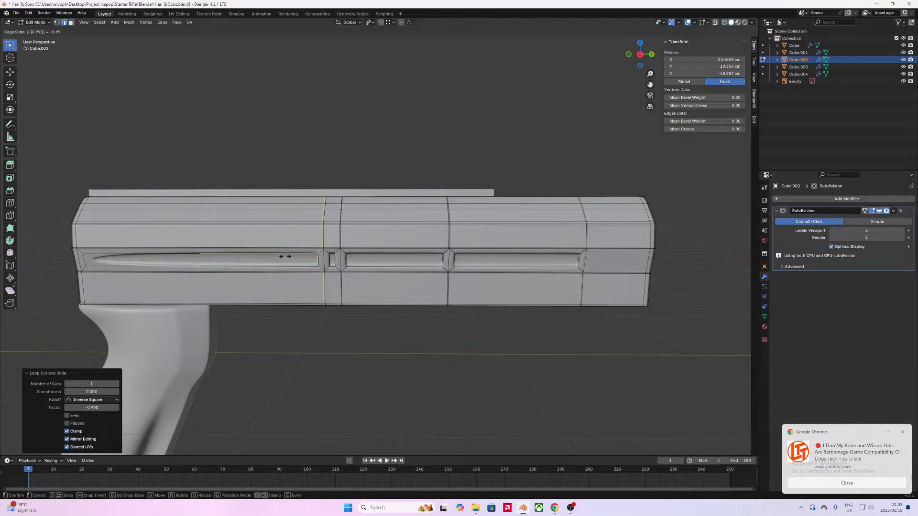
{"action": "key", "text": "Return"}
{"action": "key", "text": "ctrl+r"}
{"action": "left_click", "coordinate": [284, 262]}
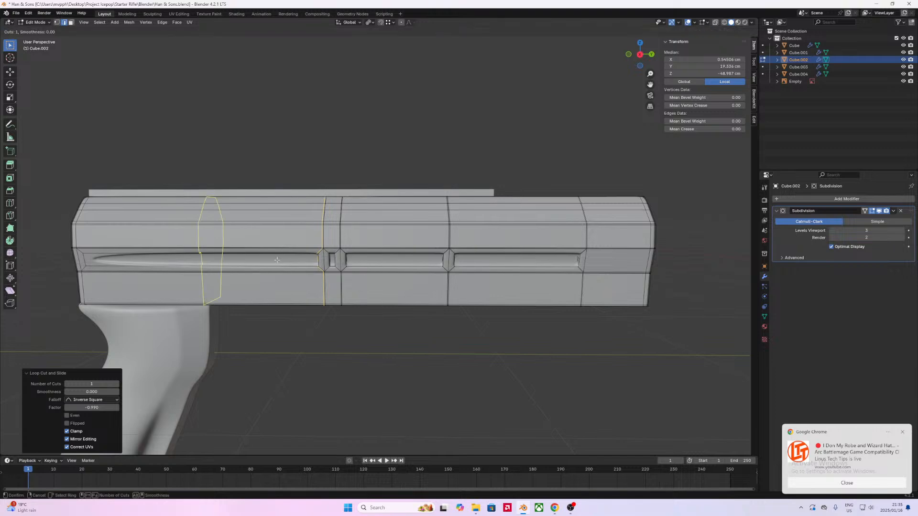
{"action": "type", "text": "0.99"}
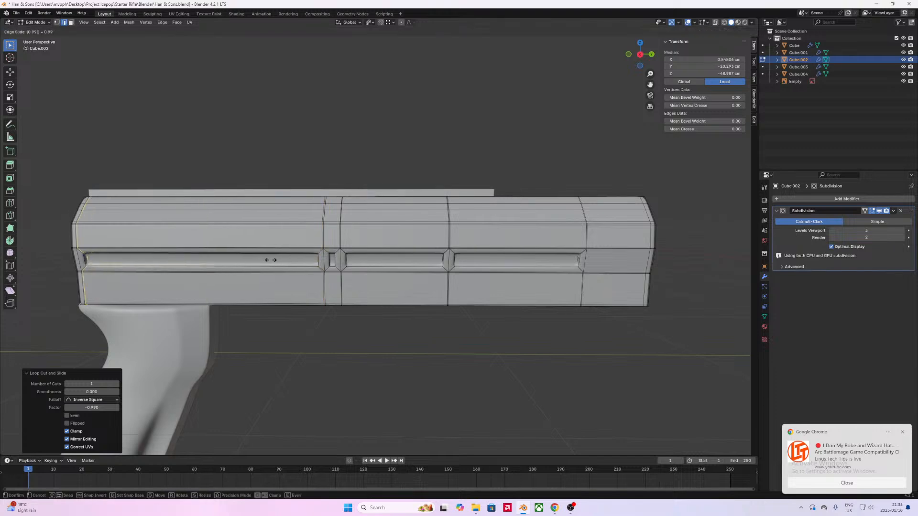
{"action": "key", "text": "Return"}
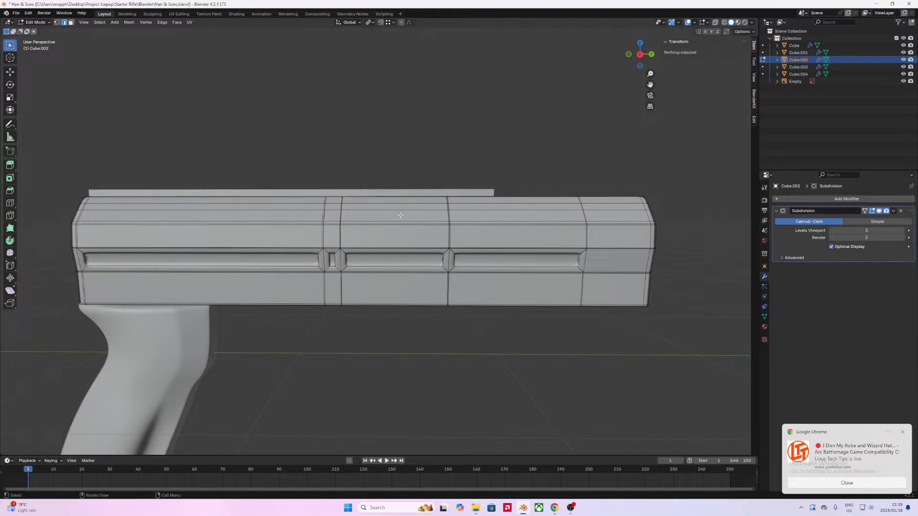
Step: Add two lengthwise loop cuts through the recess row, one tight to its upper edge at about -0.94 and one tight to its lower edge
{"action": "key", "text": "Tab"}
{"action": "middle_click_drag", "start_coordinate": [349, 148], "coordinate": [410, 291]}
{"action": "scroll", "coordinate": [344, 225], "scroll_direction": "up", "scroll_amount": 6}
{"action": "key", "text": "Tab"}
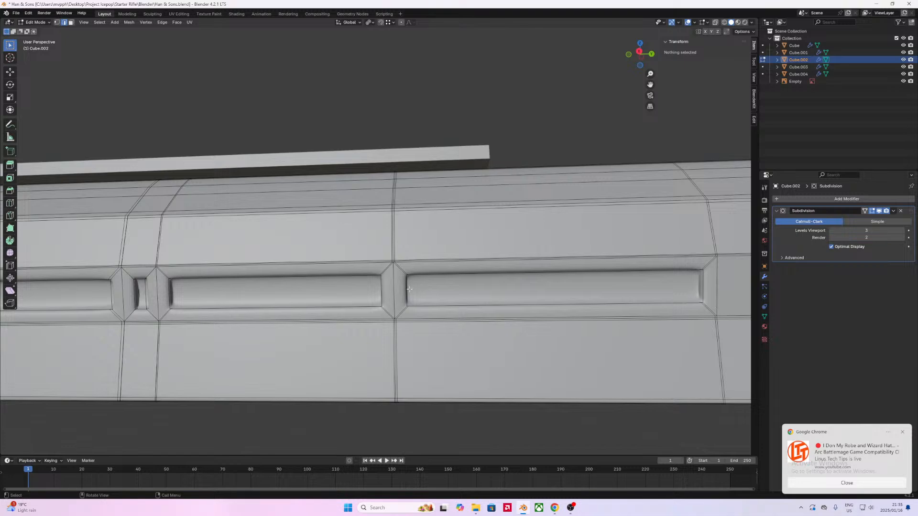
{"action": "left_click", "coordinate": [410, 294], "text": "alt"}
{"action": "key", "text": "g"}
{"action": "key", "text": "g"}
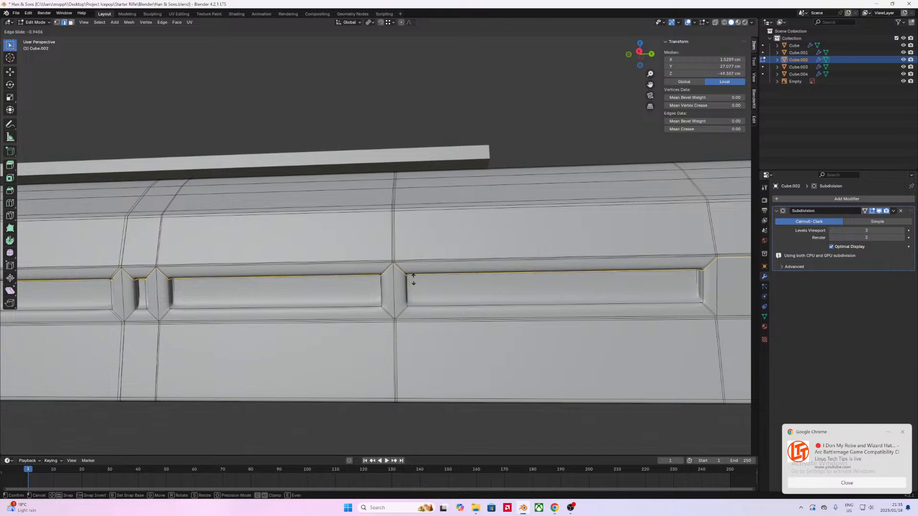
{"action": "left_click", "coordinate": [413, 282]}
{"action": "left_click", "coordinate": [404, 300], "text": "alt"}
{"action": "key", "text": "g"}
{"action": "key", "text": "g"}
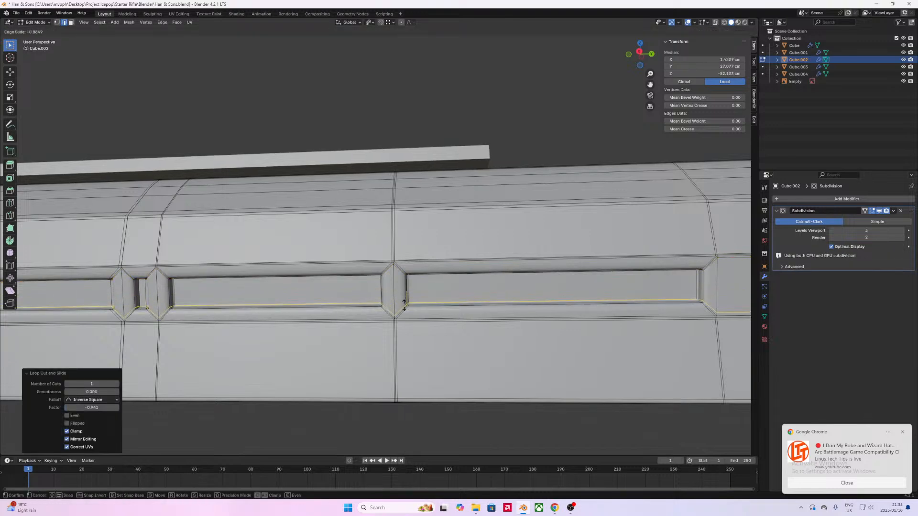
{"action": "left_click", "coordinate": [404, 304]}
Step: Examine the shading and edge sharpness of the recess row in object mode from several angles
{"action": "key", "text": "Tab"}
{"action": "scroll", "coordinate": [406, 312], "scroll_direction": "up", "scroll_amount": 2}
{"action": "scroll", "coordinate": [406, 314], "scroll_direction": "down", "scroll_amount": 4}
{"action": "middle_click_drag", "start_coordinate": [404, 311], "coordinate": [377, 318]}
{"action": "key", "text": "Tab"}
{"action": "middle_click_drag", "start_coordinate": [454, 319], "coordinate": [399, 338], "text": "shift"}
{"action": "scroll", "coordinate": [399, 338], "scroll_direction": "down", "scroll_amount": 1}
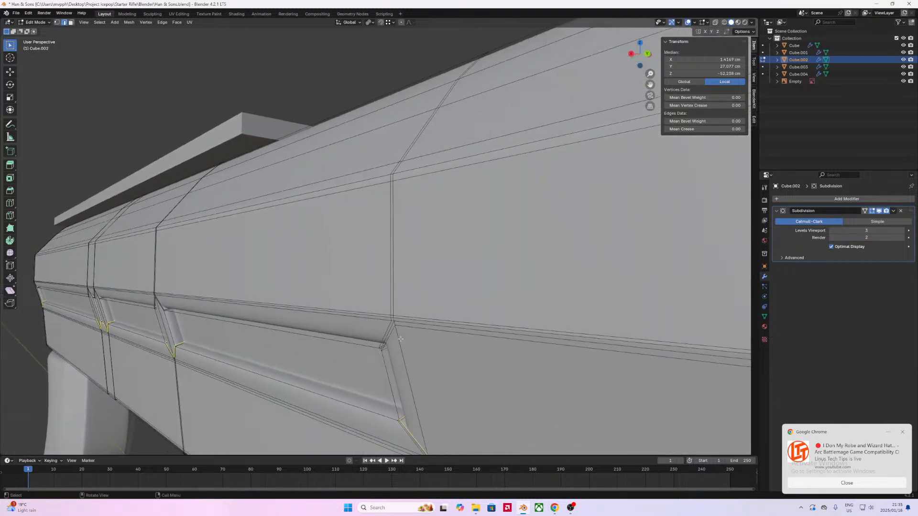
{"action": "key", "text": "Tab"}
{"action": "key", "text": "Tab"}
Step: Add a loop cut around the border of the frontmost recess, close to the border's outer edge
{"action": "middle_click_drag", "start_coordinate": [457, 342], "coordinate": [474, 340]}
{"action": "left_click", "coordinate": [539, 312], "text": "alt"}
{"action": "key", "text": "g"}
{"action": "key", "text": "g"}
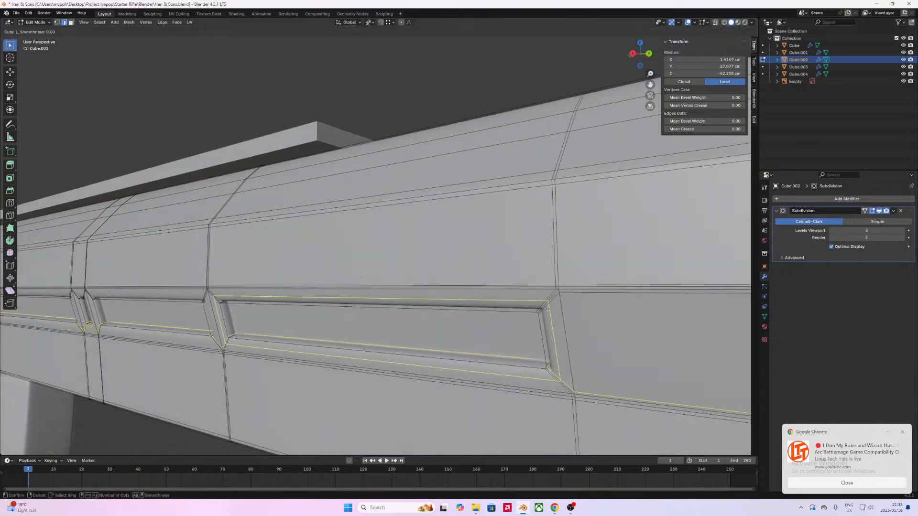
{"action": "left_click", "coordinate": [571, 313]}
{"action": "key", "text": "Tab"}
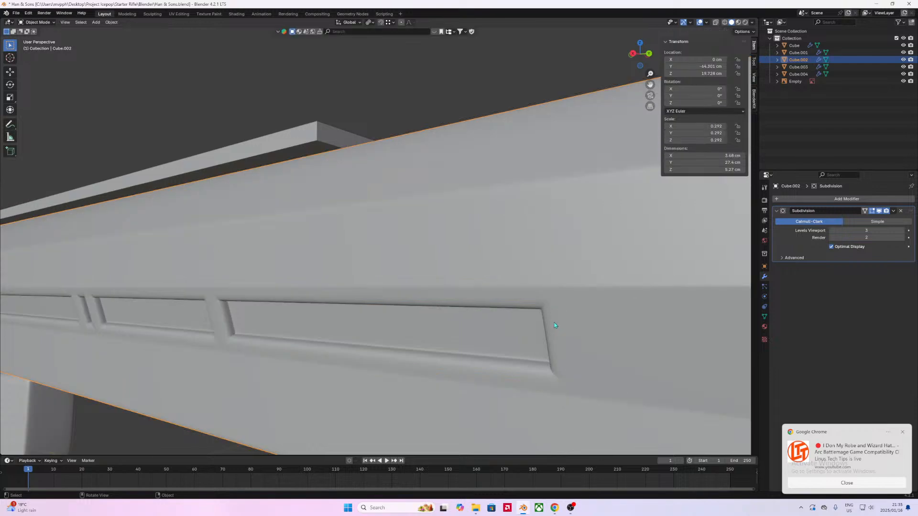
Step: Slide the loop around the frontmost recess inward to about the middle of its border
{"action": "middle_click_drag", "start_coordinate": [555, 325], "coordinate": [580, 314]}
{"action": "key", "text": "Tab"}
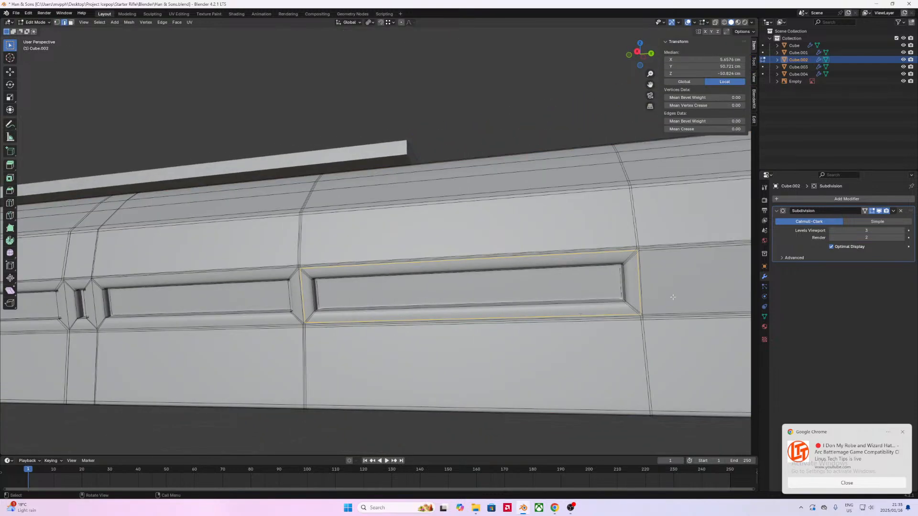
{"action": "key", "text": "g"}
{"action": "key", "text": "g"}
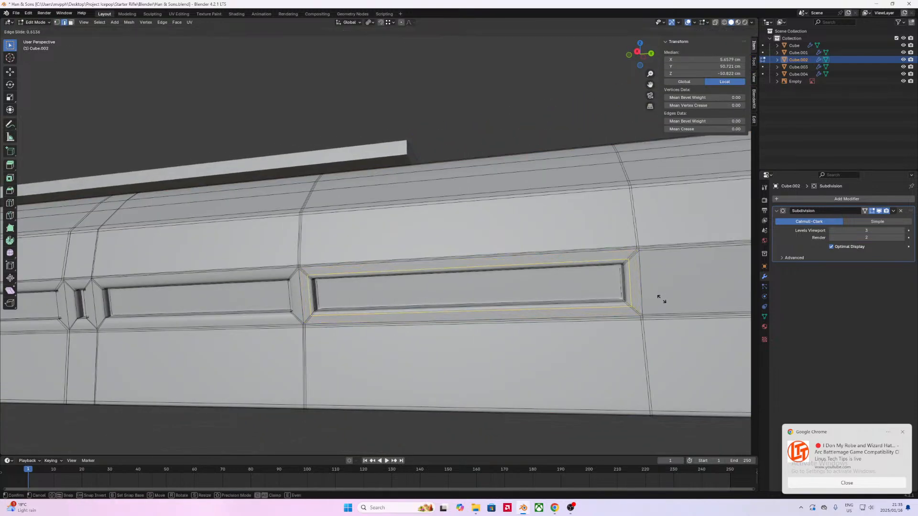
{"action": "left_click", "coordinate": [660, 300]}
Step: Slide the frontmost recess's surrounding loop further inward, tight against the recess opening, and check the shading in object mode
{"action": "key", "text": "Tab"}
{"action": "middle_click_drag", "start_coordinate": [659, 300], "coordinate": [643, 304]}
{"action": "key", "text": "Tab"}
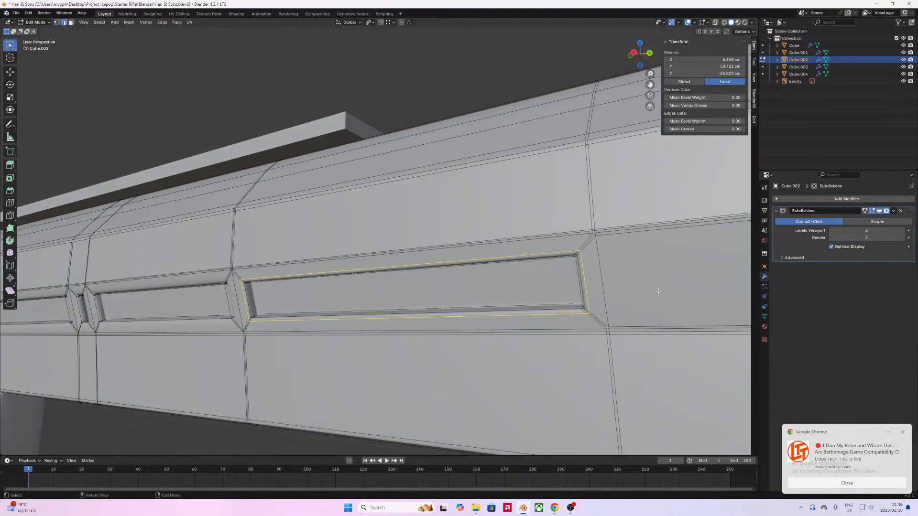
{"action": "key", "text": "g"}
{"action": "key", "text": "g"}
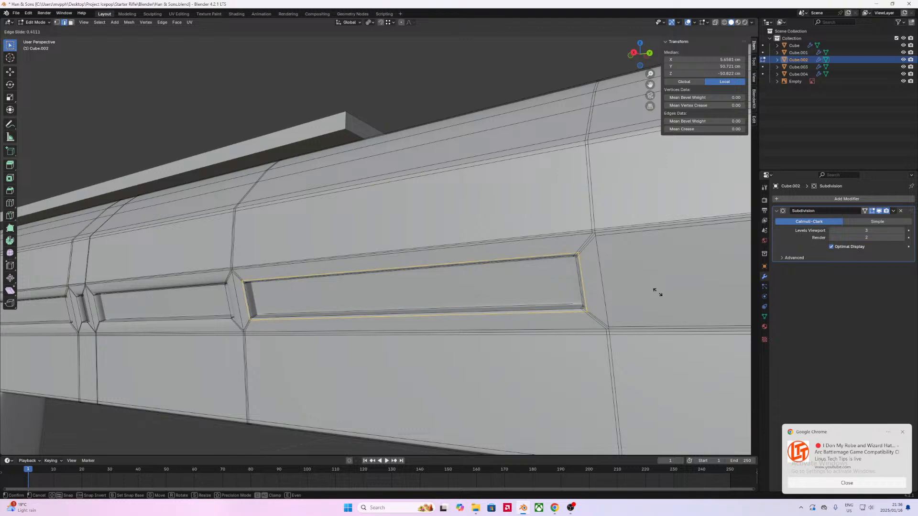
{"action": "left_click", "coordinate": [653, 293]}
{"action": "key", "text": "Tab"}
{"action": "middle_click_drag", "start_coordinate": [617, 314], "coordinate": [632, 314]}
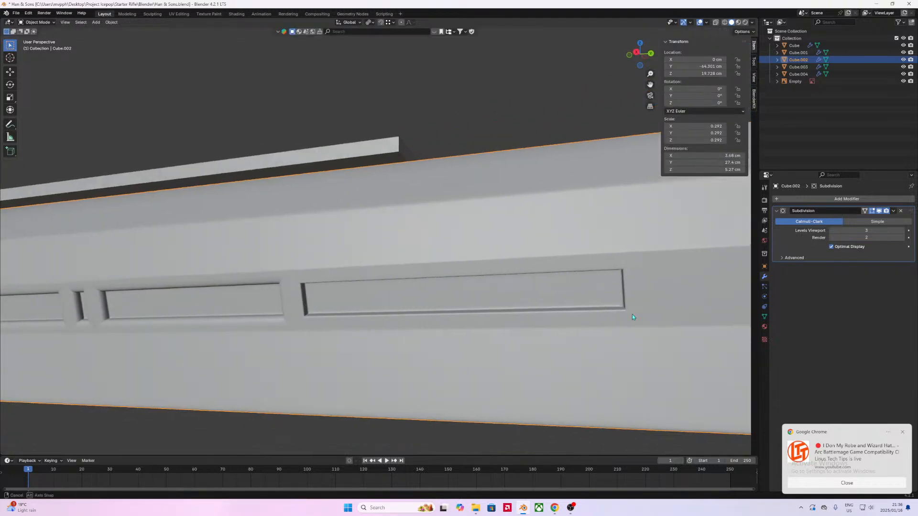
Step: Undo the recent edge slides of the loop around the frontmost recess
{"action": "key", "text": "Tab"}
{"action": "key", "text": "ctrl+z"}
{"action": "key", "text": "ctrl+z"}
{"action": "key", "text": "ctrl+z"}
{"action": "key", "text": "ctrl+z"}
{"action": "key", "text": "ctrl+z"}
{"action": "key", "text": "ctrl+z"}
{"action": "key", "text": "ctrl+z"}
{"action": "key", "text": "ctrl+z"}
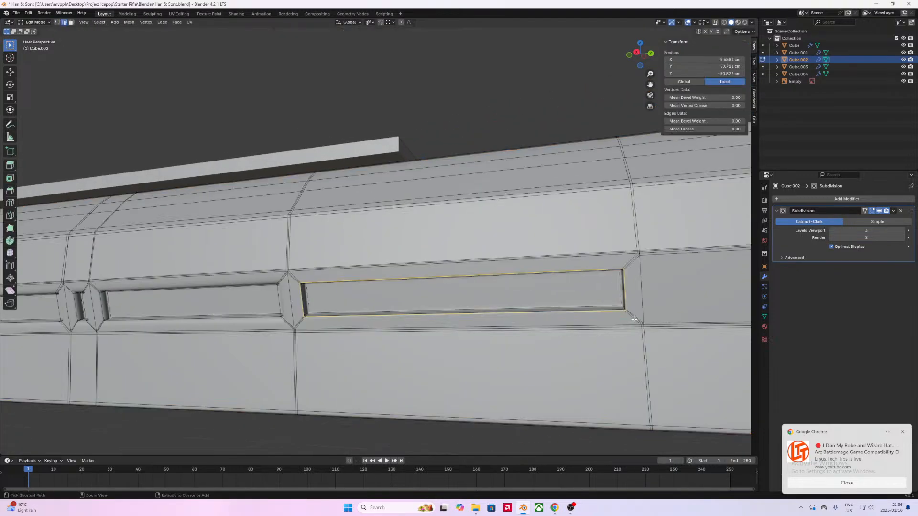
Step: Undo the recent loop cuts and edge slides around the recesses along the receiver's side
{"action": "key", "text": "ctrl+z"}
{"action": "key", "text": "ctrl+z"}
{"action": "key", "text": "ctrl+z"}
{"action": "key", "text": "ctrl+z"}
{"action": "key", "text": "ctrl+z"}
{"action": "key", "text": "ctrl+z"}
{"action": "key", "text": "ctrl+z"}
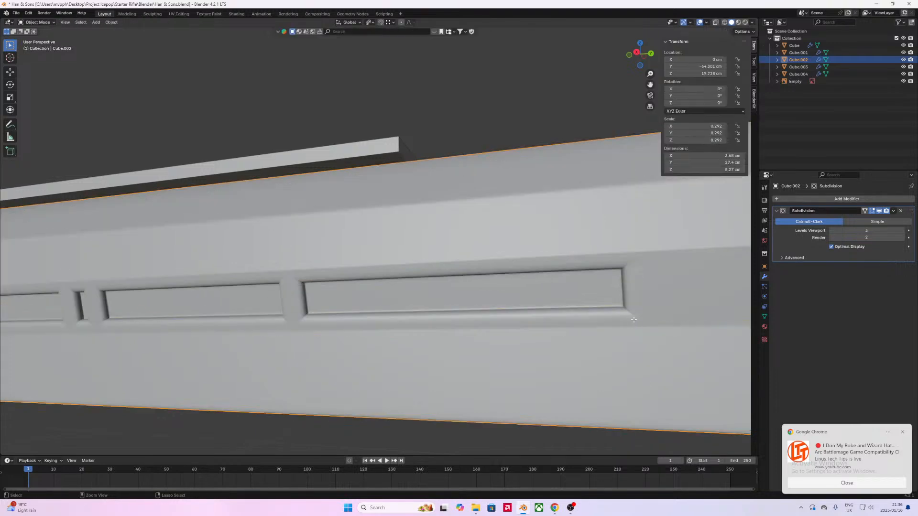
{"action": "key", "text": "ctrl+z"}
{"action": "key", "text": "ctrl+z"}
{"action": "key", "text": "ctrl+z"}
{"action": "key", "text": "ctrl+z"}
{"action": "key", "text": "ctrl+z"}
{"action": "key", "text": "ctrl+z"}
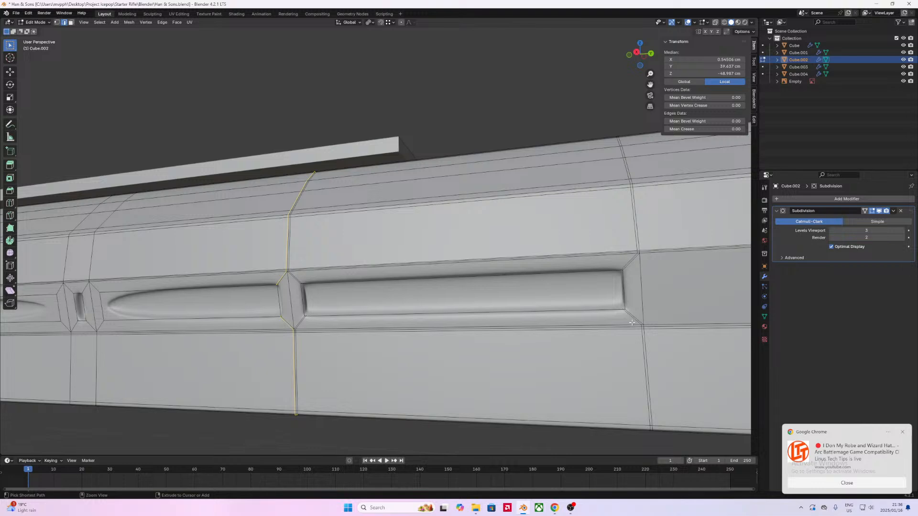
{"action": "key", "text": "ctrl+z"}
{"action": "key", "text": "ctrl+z"}
{"action": "key", "text": "ctrl+z"}
{"action": "key", "text": "ctrl+z"}
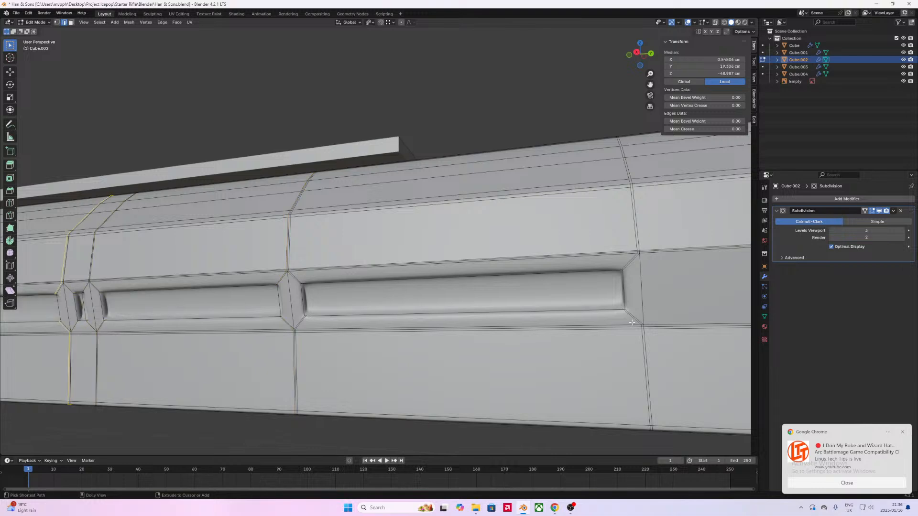
{"action": "key", "text": "ctrl+z"}
{"action": "scroll", "coordinate": [468, 330], "scroll_direction": "down", "scroll_amount": 5}
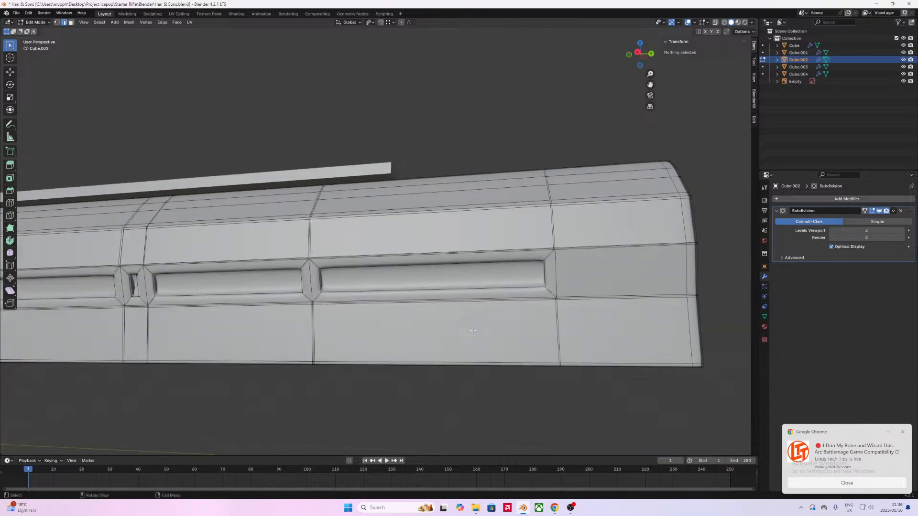
Step: Add a lengthwise loop through the row of recesses and slide it close to their lower edges
{"action": "key", "text": "Tab"}
{"action": "middle_click_drag", "start_coordinate": [468, 334], "coordinate": [447, 323]}
{"action": "key", "text": "Tab"}
{"action": "middle_click_drag", "start_coordinate": [369, 302], "coordinate": [344, 294], "text": "shift"}
{"action": "left_click", "coordinate": [322, 288], "text": "alt"}
{"action": "key", "text": "g"}
{"action": "key", "text": "g"}
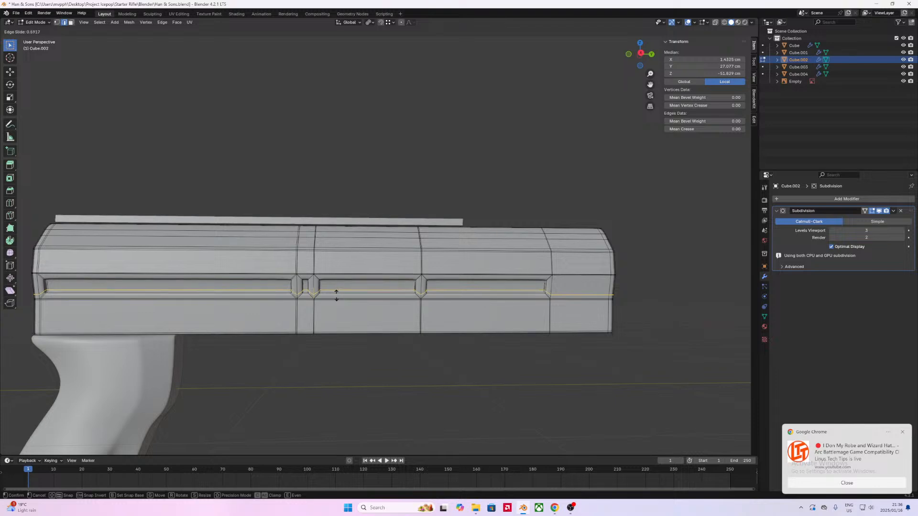
{"action": "left_click", "coordinate": [336, 295]}
Step: Add a second lengthwise loop cut close to the recesses' upper edges and check the shading in object mode
{"action": "key", "text": "ctrl+r"}
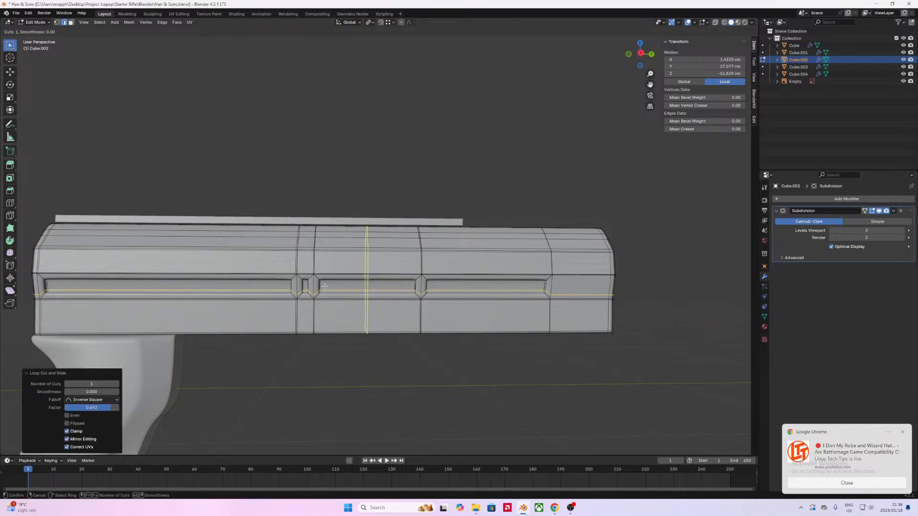
{"action": "left_click", "coordinate": [319, 287]}
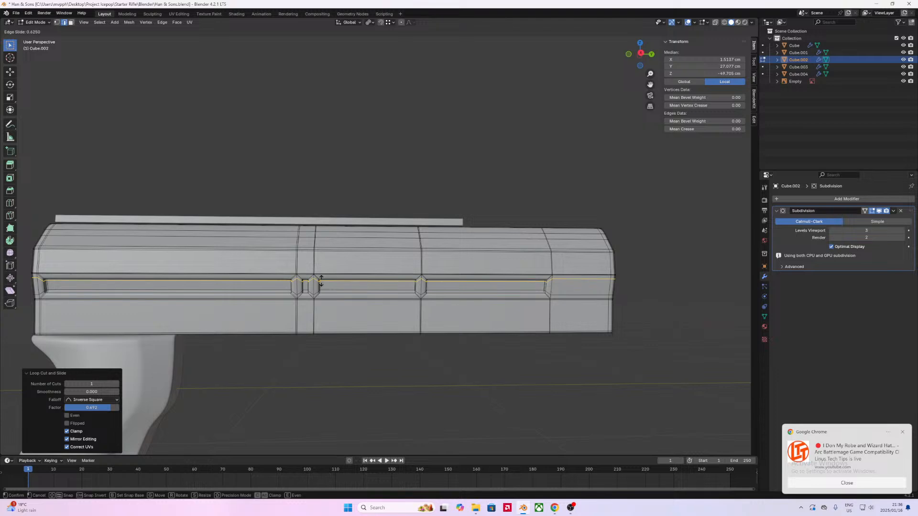
{"action": "left_click", "coordinate": [321, 281]}
{"action": "key", "text": "Tab"}
{"action": "middle_click_drag", "start_coordinate": [326, 296], "coordinate": [343, 323]}
{"action": "scroll", "coordinate": [341, 311], "scroll_direction": "up", "scroll_amount": 3}
{"action": "scroll", "coordinate": [342, 310], "scroll_direction": "down", "scroll_amount": 5}
{"action": "scroll", "coordinate": [342, 313], "scroll_direction": "down", "scroll_amount": 3}
{"action": "scroll", "coordinate": [363, 294], "scroll_direction": "up", "scroll_amount": 2}
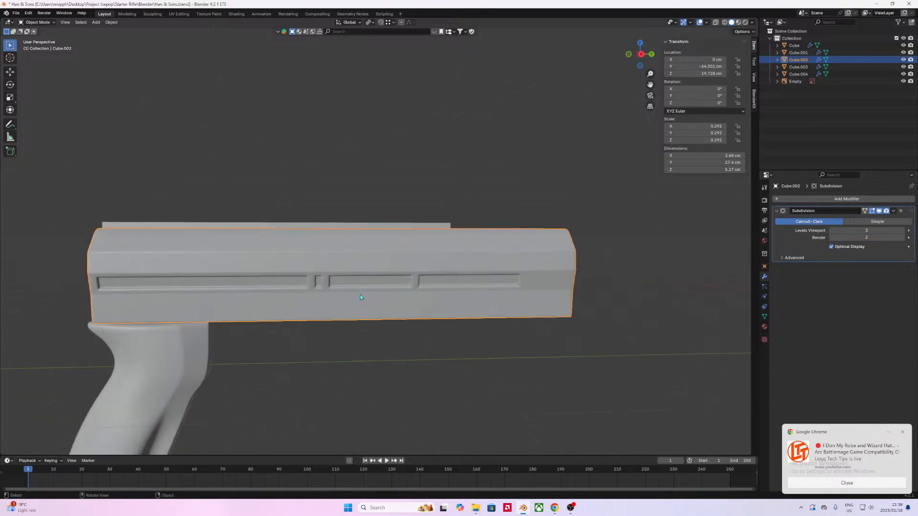
Step: Undo the lengthwise loop cuts and the earlier sinking of the recesses on the receiver's side
{"action": "key", "text": "Tab"}
{"action": "middle_click_drag", "start_coordinate": [359, 297], "coordinate": [326, 321]}
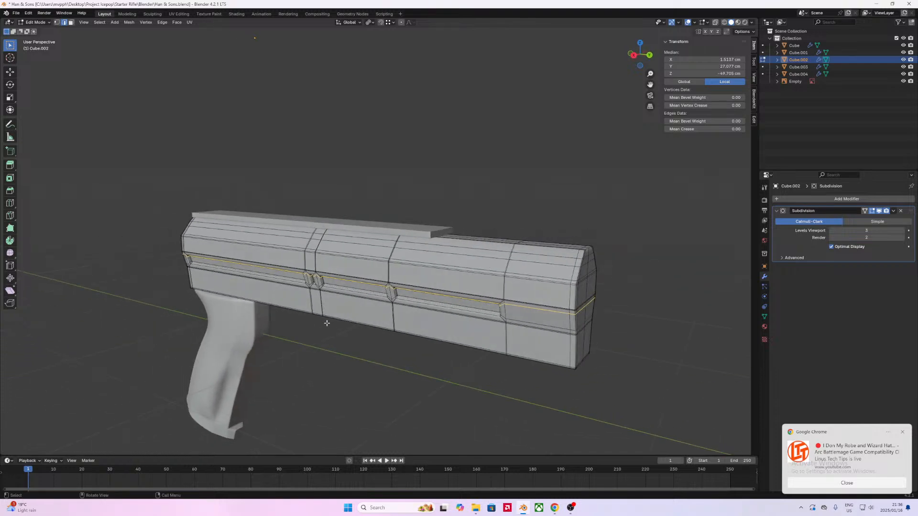
{"action": "key", "text": "ctrl+z"}
{"action": "key", "text": "ctrl+z"}
{"action": "key", "text": "ctrl+z"}
{"action": "key", "text": "ctrl+z"}
{"action": "key", "text": "ctrl+z"}
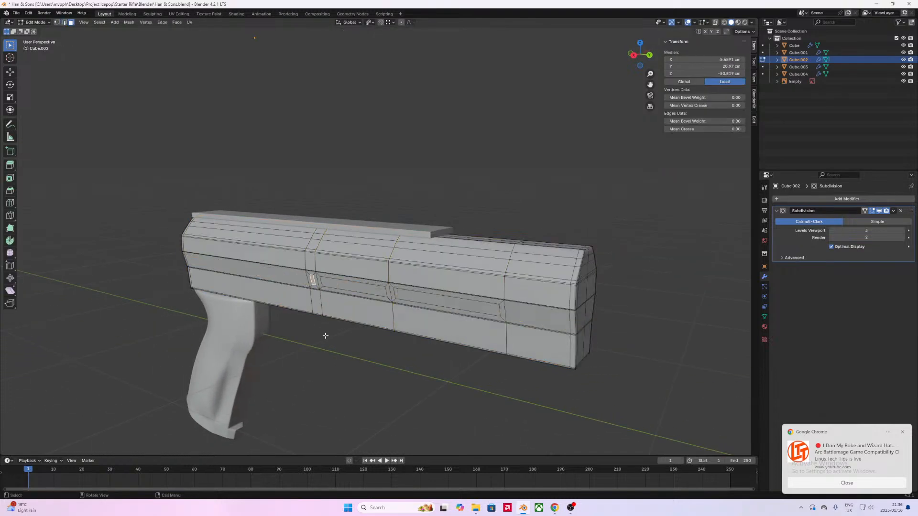
{"action": "key", "text": "ctrl+z"}
Step: Extrude the frontmost inset face outward about 0.15 cm along its normal
{"action": "middle_click_drag", "start_coordinate": [338, 321], "coordinate": [355, 334]}
{"action": "left_click", "coordinate": [389, 295]}
{"action": "middle_click_drag", "start_coordinate": [388, 295], "coordinate": [390, 329]}
{"action": "key", "text": "e"}
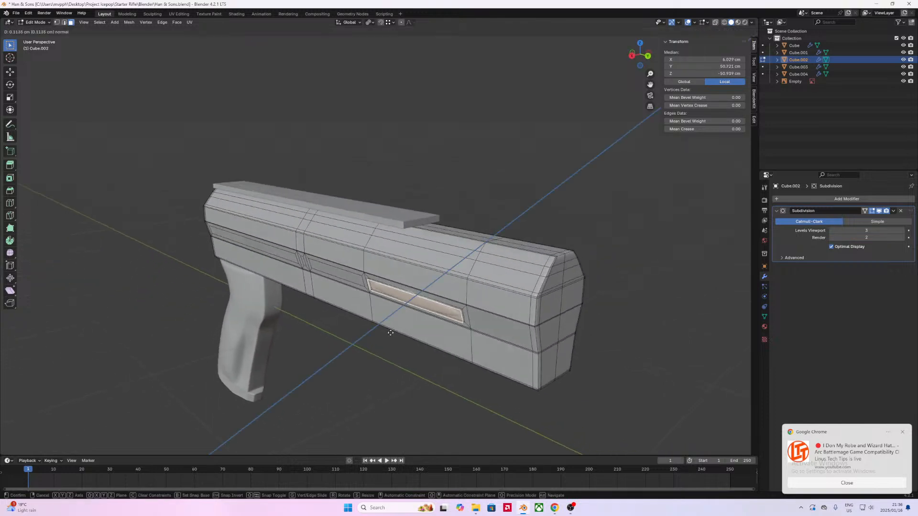
{"action": "left_click", "coordinate": [390, 333]}
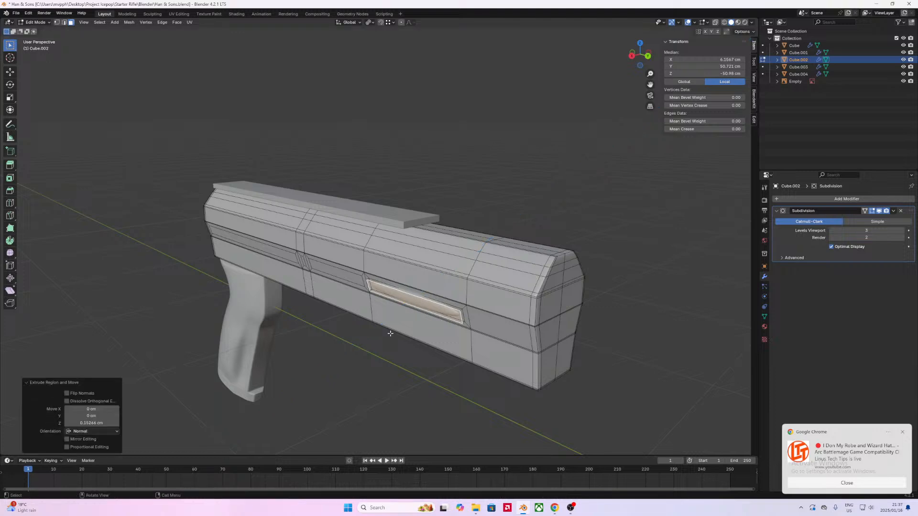
{"action": "key", "text": "ctrl+b"}
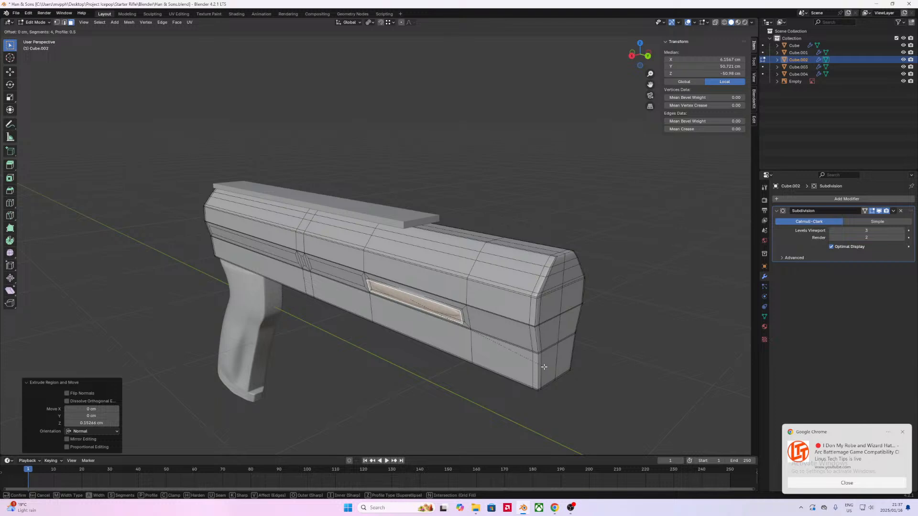
{"action": "type", "text": "23"}
{"action": "key", "text": "Escape"}
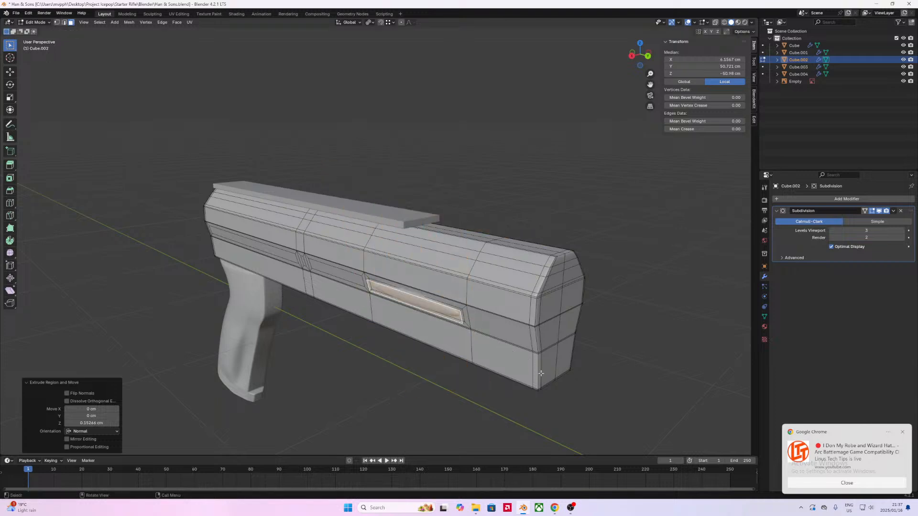
Step: Undo the outward extrusion of the frontmost inset face
{"action": "scroll", "coordinate": [489, 341], "scroll_direction": "down", "scroll_amount": 2}
{"action": "scroll", "coordinate": [530, 350], "scroll_direction": "up", "scroll_amount": 5}
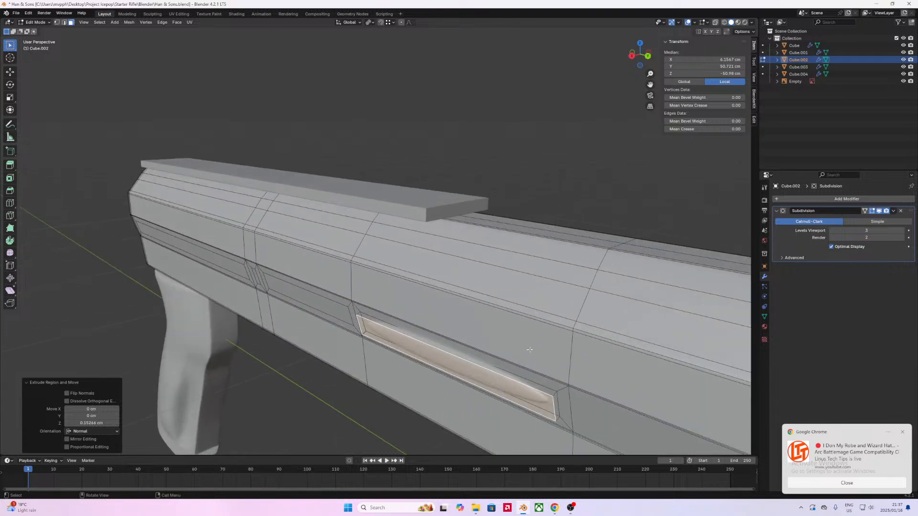
{"action": "key", "text": "ctrl+z"}
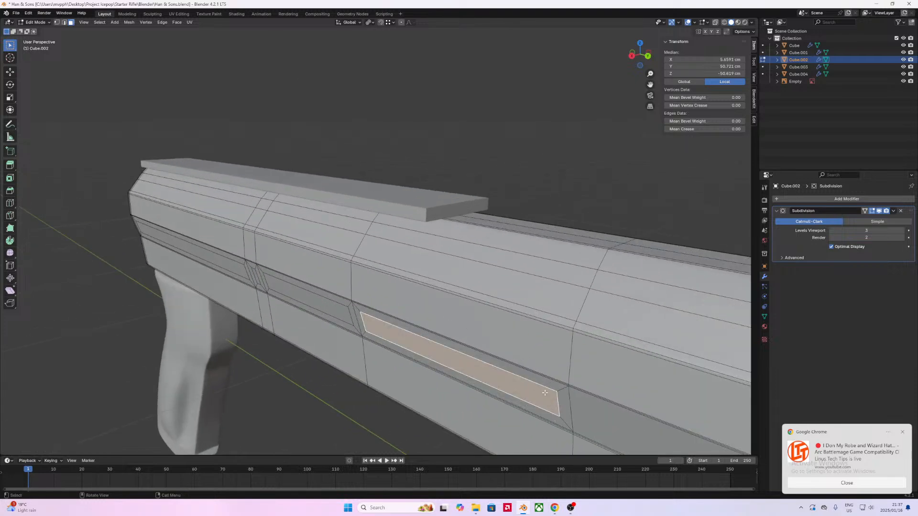
Step: Extrude the frontmost inset face outward about 0.13 cm along the global X axis
{"action": "middle_click_drag", "start_coordinate": [582, 380], "coordinate": [504, 316]}
{"action": "key", "text": "e"}
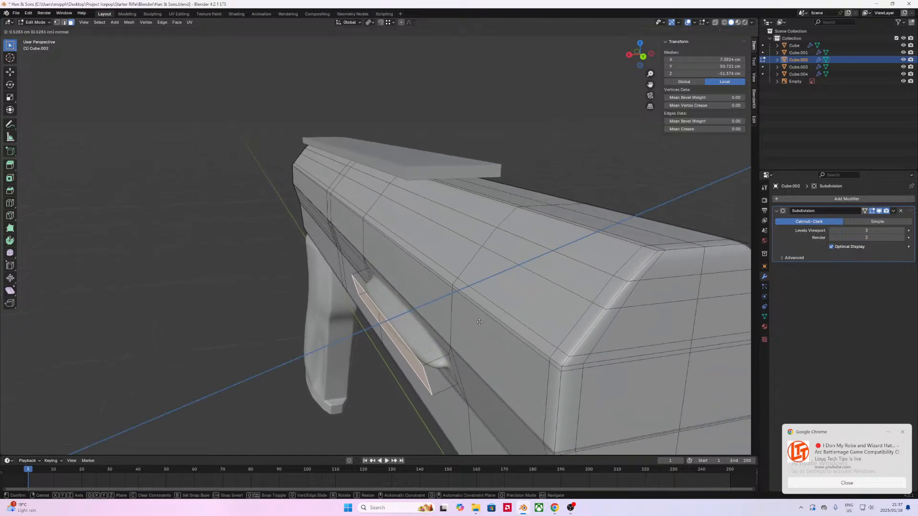
{"action": "key", "text": "x"}
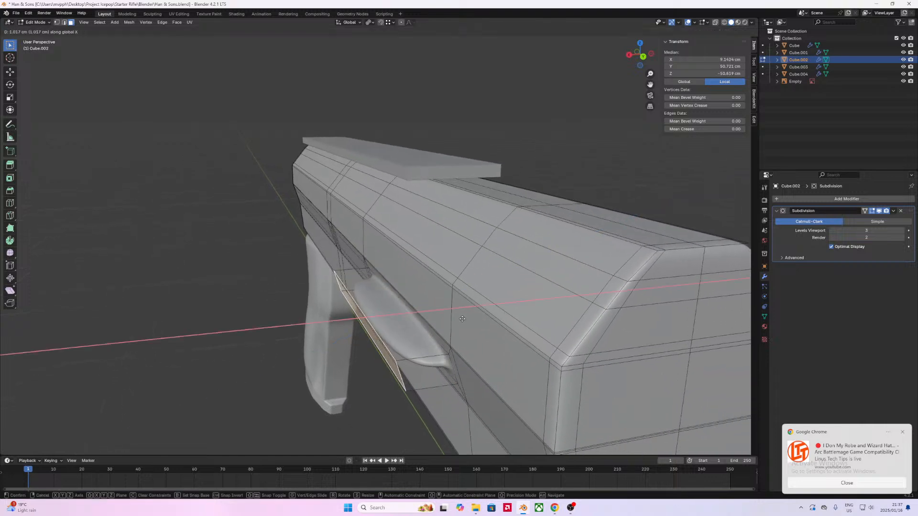
{"action": "left_click", "coordinate": [499, 321]}
Step: Bevel the edges of the extruded front panel's outer face with one segment and a width of about 0.14 cm
{"action": "middle_click_drag", "start_coordinate": [423, 347], "coordinate": [441, 347]}
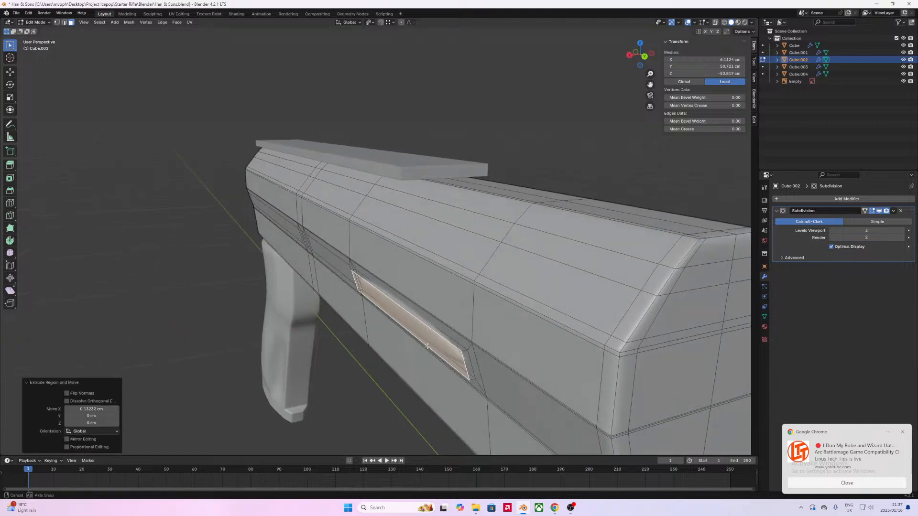
{"action": "key", "text": "ctrl+b"}
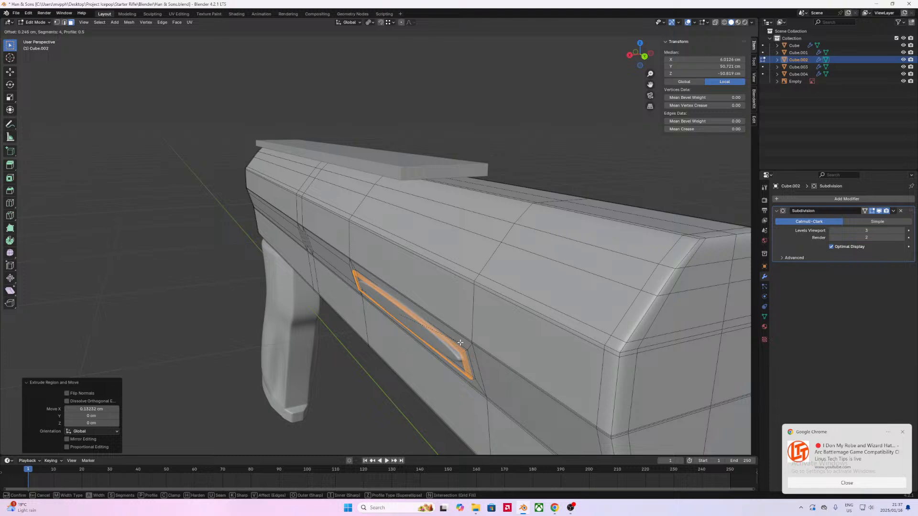
{"action": "scroll", "coordinate": [459, 342], "scroll_direction": "down", "scroll_amount": 1}
{"action": "left_click", "coordinate": [459, 342]}
Step: Add vertical loop cuts near the front and rear ends of the raised panel and check the shading in object mode
{"action": "middle_click_drag", "start_coordinate": [459, 343], "coordinate": [517, 366]}
{"action": "key", "text": "ctrl+r"}
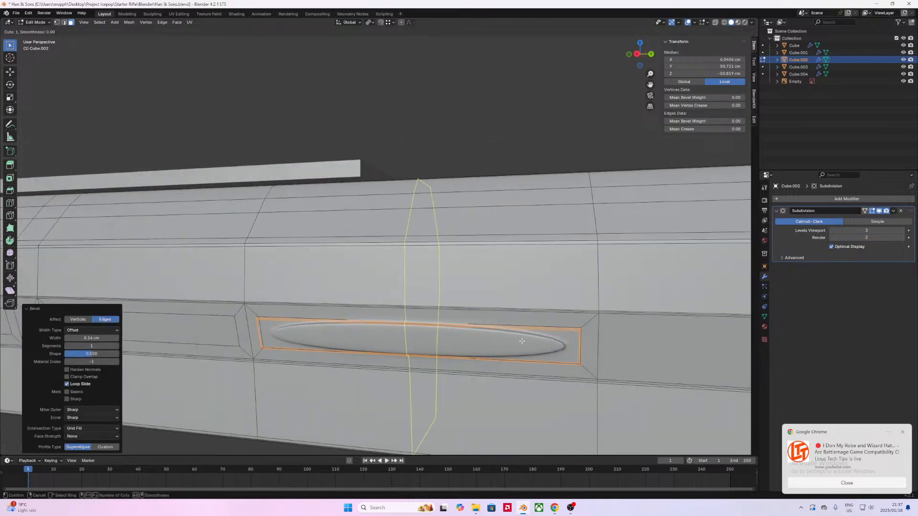
{"action": "left_click", "coordinate": [421, 341]}
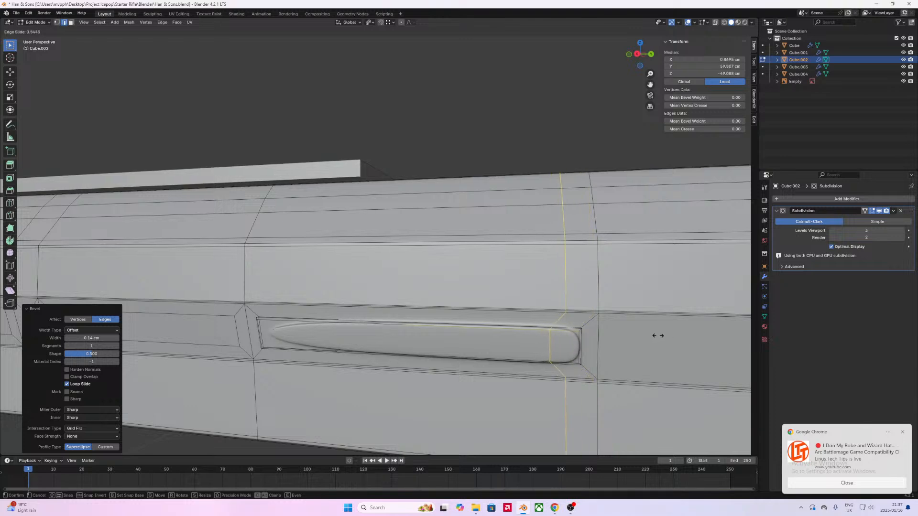
{"action": "left_click", "coordinate": [655, 332]}
{"action": "key", "text": "ctrl+r"}
{"action": "left_click", "coordinate": [411, 322]}
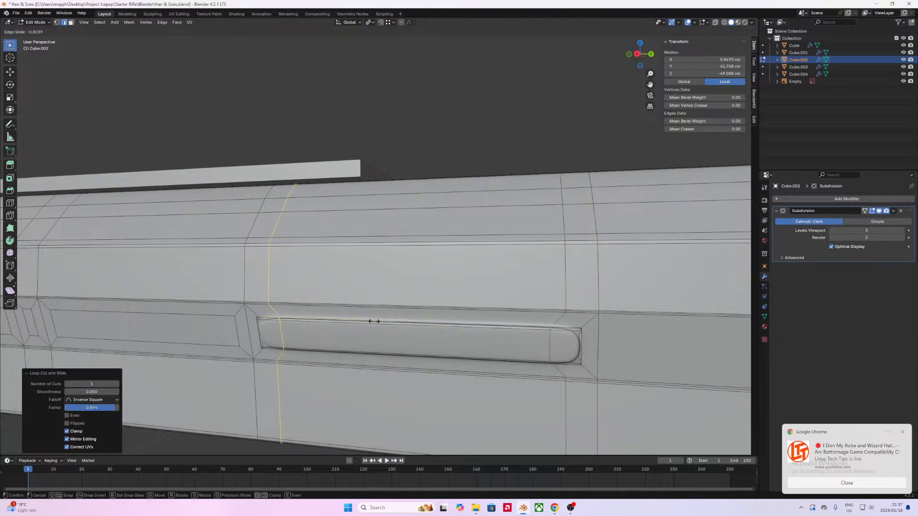
{"action": "left_click", "coordinate": [378, 322]}
{"action": "key", "text": "Tab"}
{"action": "scroll", "coordinate": [401, 335], "scroll_direction": "up", "scroll_amount": 2}
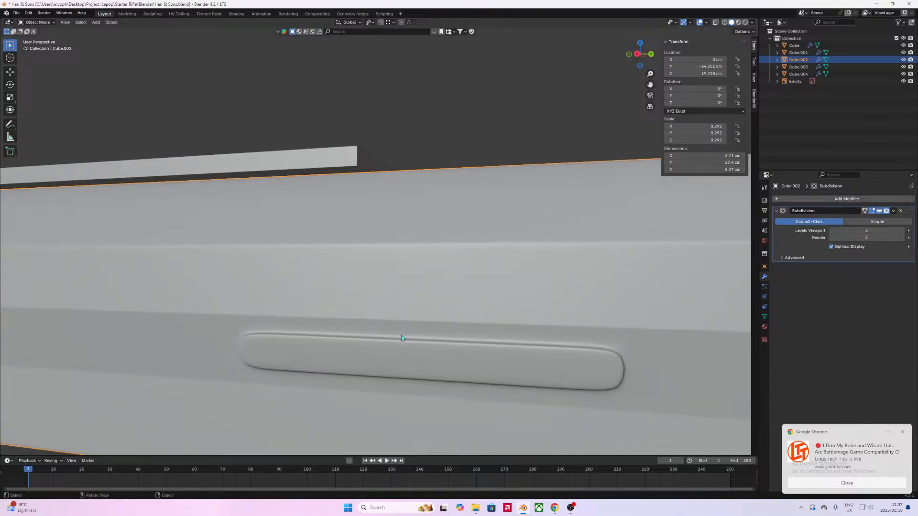
{"action": "middle_click_drag", "start_coordinate": [400, 334], "coordinate": [338, 357]}
{"action": "scroll", "coordinate": [389, 343], "scroll_direction": "down", "scroll_amount": 6}
Step: Move the raised panel's central outer face outward about 0.18 cm along X and inset it about 0.21 cm
{"action": "key", "text": "Tab"}
{"action": "left_click", "coordinate": [384, 344]}
{"action": "key", "text": "3"}
{"action": "left_click", "coordinate": [372, 337]}
{"action": "key", "text": "g"}
{"action": "key", "text": "x"}
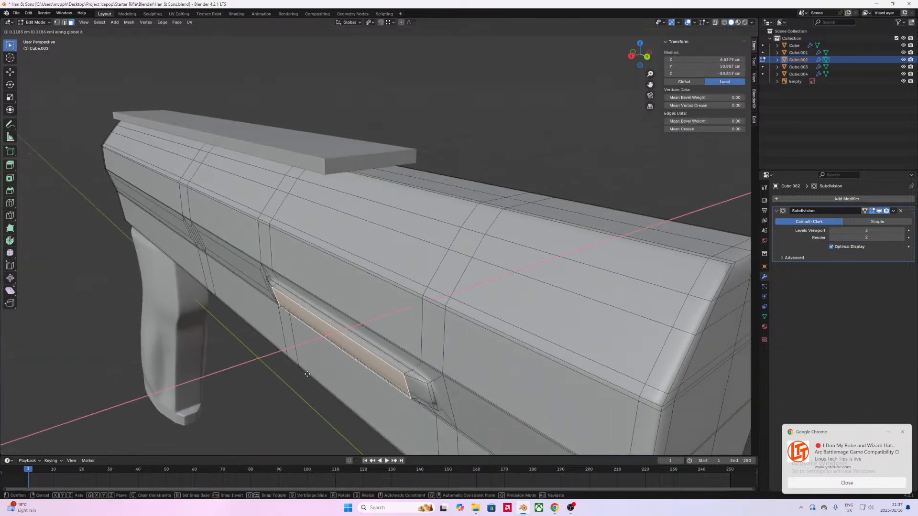
{"action": "middle_click_drag", "start_coordinate": [304, 374], "coordinate": [368, 374]}
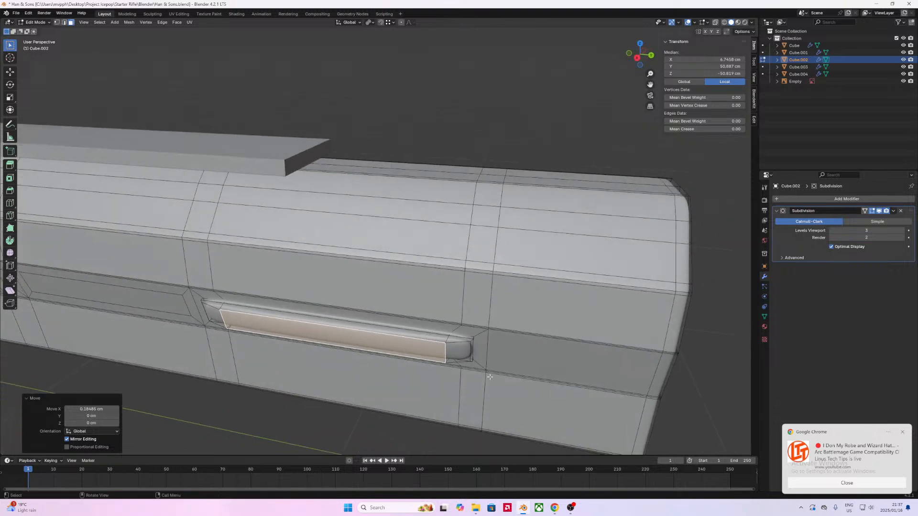
{"action": "key", "text": "i"}
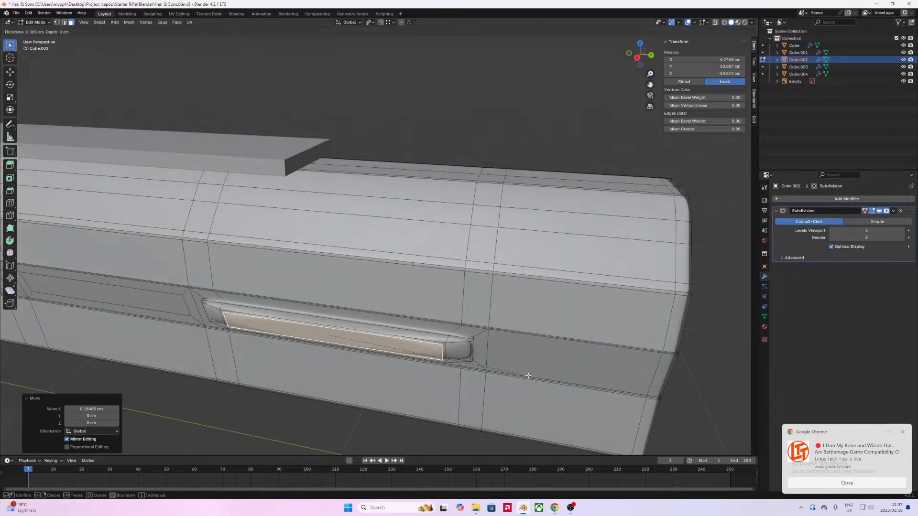
{"action": "left_click", "coordinate": [528, 375]}
Step: Add vertical loop cuts tight beside the existing loops at both ends of the raised panel and check the shading
{"action": "middle_click_drag", "start_coordinate": [527, 375], "coordinate": [468, 363]}
{"action": "key", "text": "ctrl+r"}
{"action": "left_click", "coordinate": [438, 365]}
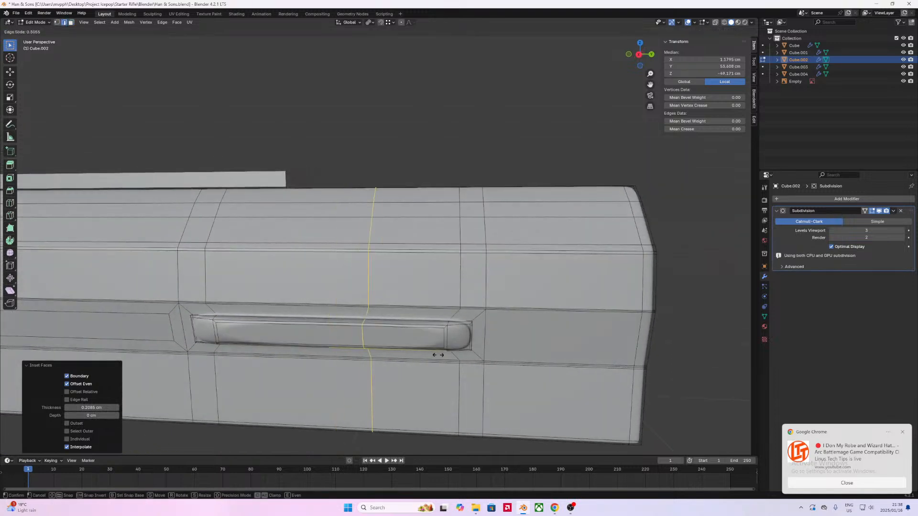
{"action": "left_click", "coordinate": [513, 358]}
{"action": "key", "text": "ctrl+r"}
{"action": "left_click", "coordinate": [349, 348]}
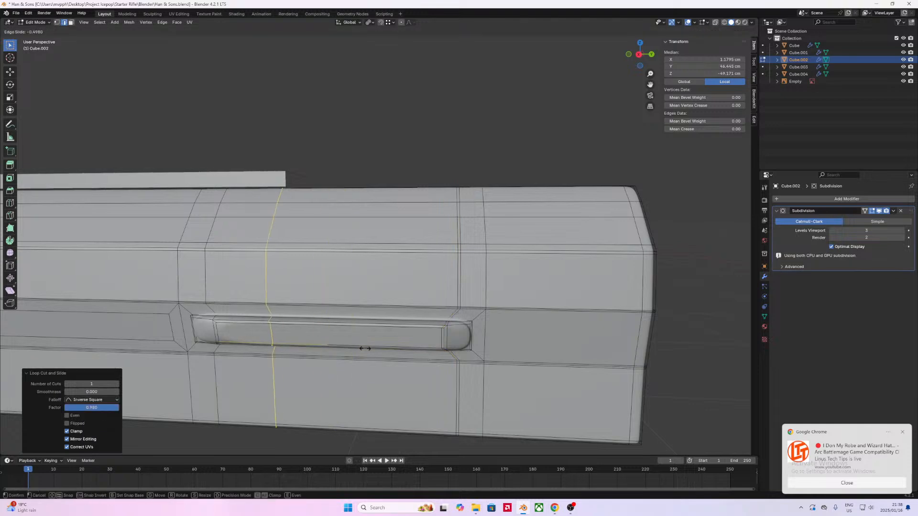
{"action": "left_click", "coordinate": [311, 348]}
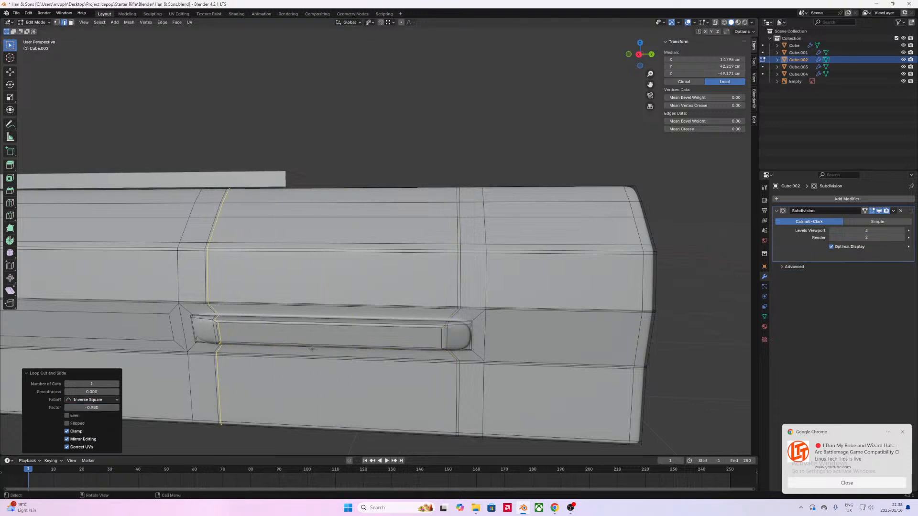
{"action": "middle_click_drag", "start_coordinate": [311, 348], "coordinate": [398, 355]}
{"action": "key", "text": "Tab"}
{"action": "scroll", "coordinate": [274, 354], "scroll_direction": "up", "scroll_amount": 2}
{"action": "scroll", "coordinate": [270, 356], "scroll_direction": "down", "scroll_amount": 8}
Step: Add a centred vertical loop cut through the inset face just behind the raised panel
{"action": "key", "text": "Tab"}
{"action": "scroll", "coordinate": [315, 354], "scroll_direction": "up", "scroll_amount": 2}
{"action": "scroll", "coordinate": [401, 365], "scroll_direction": "up", "scroll_amount": 2}
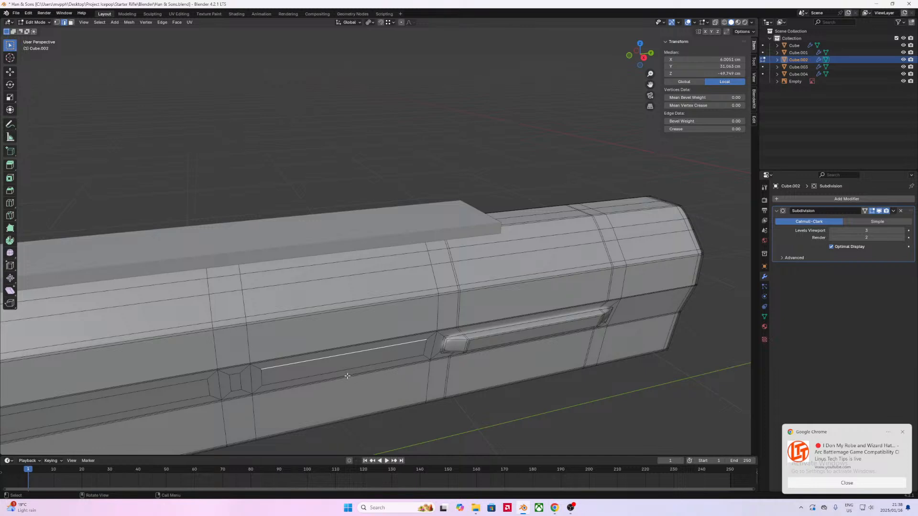
{"action": "key", "text": "ctrl+r"}
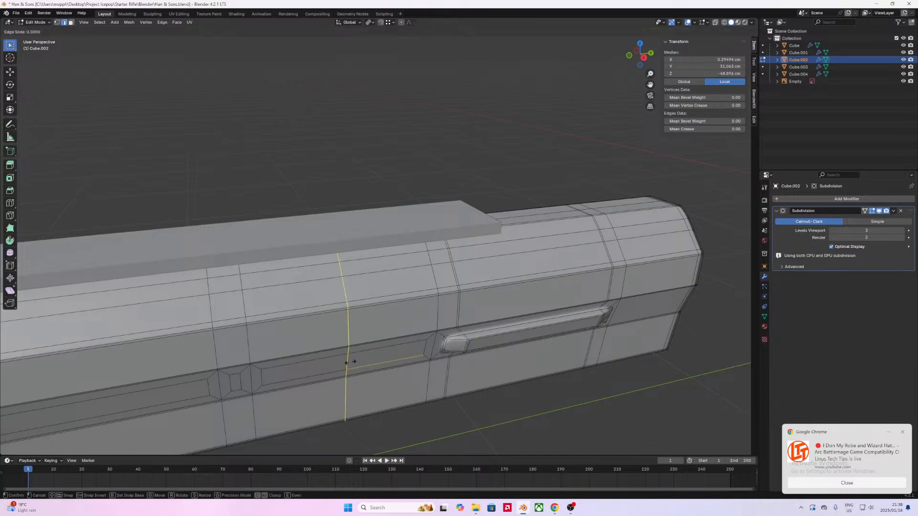
{"action": "left_click", "coordinate": [350, 362]}
{"action": "right_click", "coordinate": [351, 362]}
Step: Select both halves of the split inset face behind the raised panel and inset them together about 0.61 cm
{"action": "key", "text": "3"}
{"action": "left_click", "coordinate": [369, 357]}
{"action": "left_click", "coordinate": [332, 365], "text": "shift"}
{"action": "key", "text": "i"}
{"action": "left_click", "coordinate": [518, 416]}
Step: Extrude the two inset halves inward about 0.05 cm along their normal
{"action": "middle_click_drag", "start_coordinate": [518, 416], "coordinate": [435, 367]}
{"action": "key", "text": "e"}
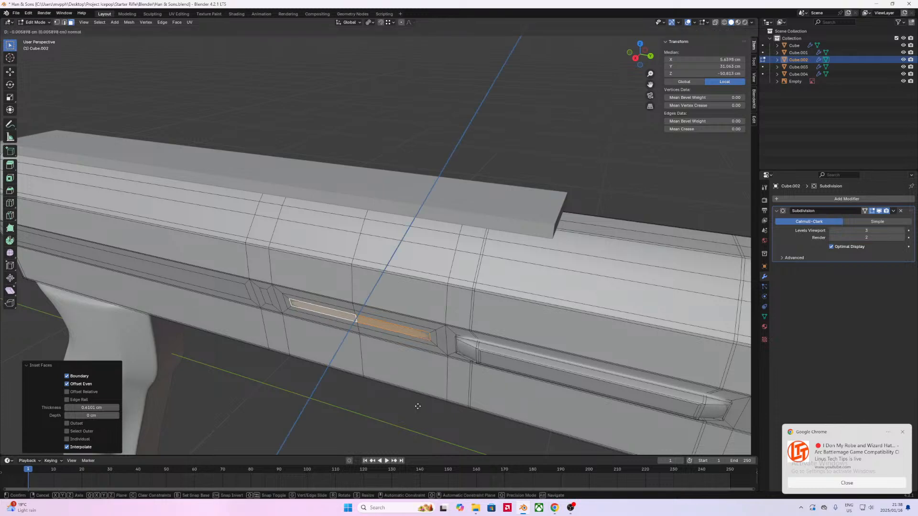
{"action": "left_click", "coordinate": [418, 405]}
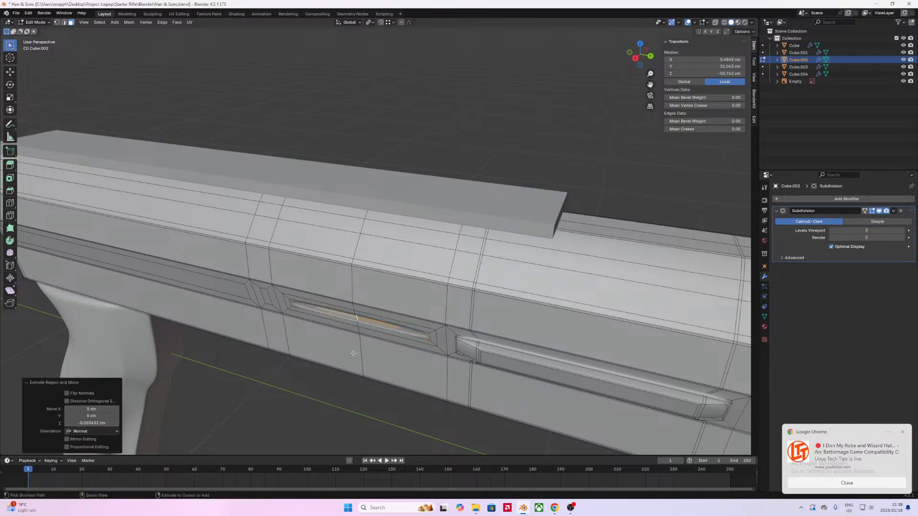
{"action": "middle_click_drag", "start_coordinate": [336, 356], "coordinate": [305, 325]}
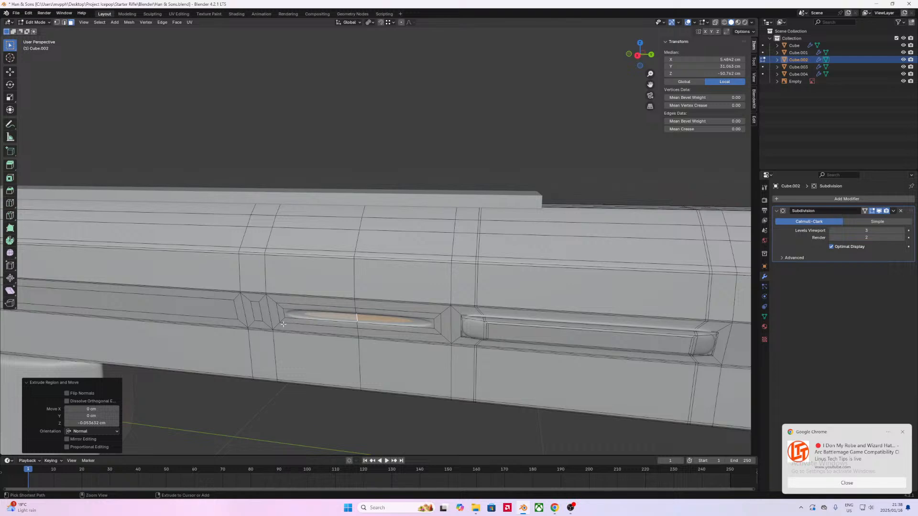
Step: Add a loop cut around the narrow recess behind the raised panel, slid close to the recess's rim
{"action": "key", "text": "2"}
{"action": "left_click", "coordinate": [277, 309], "text": "alt"}
{"action": "key", "text": "g"}
{"action": "key", "text": "g"}
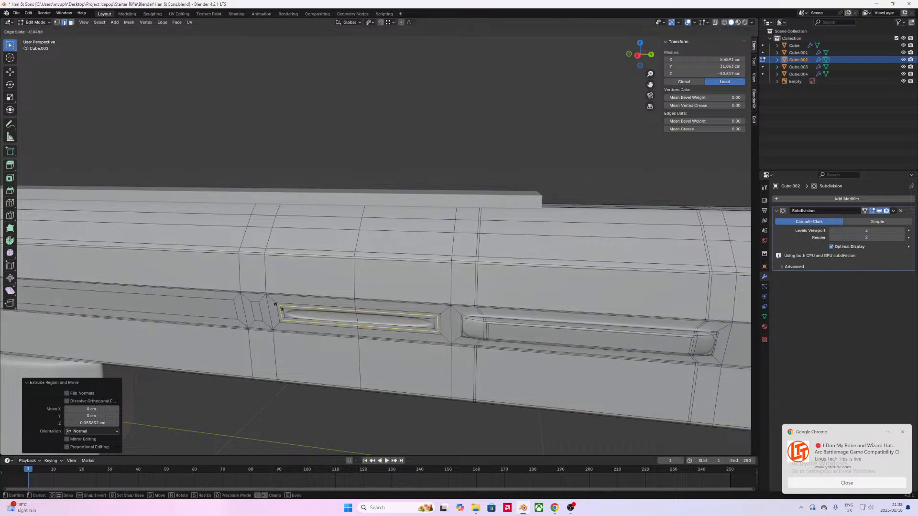
{"action": "left_click", "coordinate": [278, 305]}
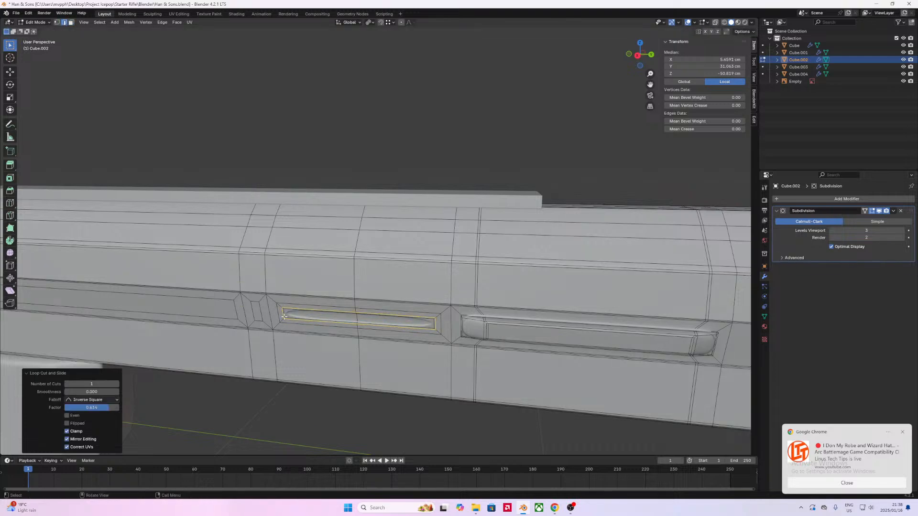
Step: Turn on X-ray and add a supporting loop cut around the inner wall of the narrow recess
{"action": "scroll", "coordinate": [282, 340], "scroll_direction": "up", "scroll_amount": 3}
{"action": "middle_click_drag", "start_coordinate": [276, 383], "coordinate": [387, 271]}
{"action": "left_click", "coordinate": [715, 23]}
{"action": "middle_click_drag", "start_coordinate": [442, 249], "coordinate": [460, 213], "text": "shift"}
{"action": "scroll", "coordinate": [339, 332], "scroll_direction": "up", "scroll_amount": 3}
{"action": "middle_click_drag", "start_coordinate": [340, 331], "coordinate": [295, 310], "text": "shift"}
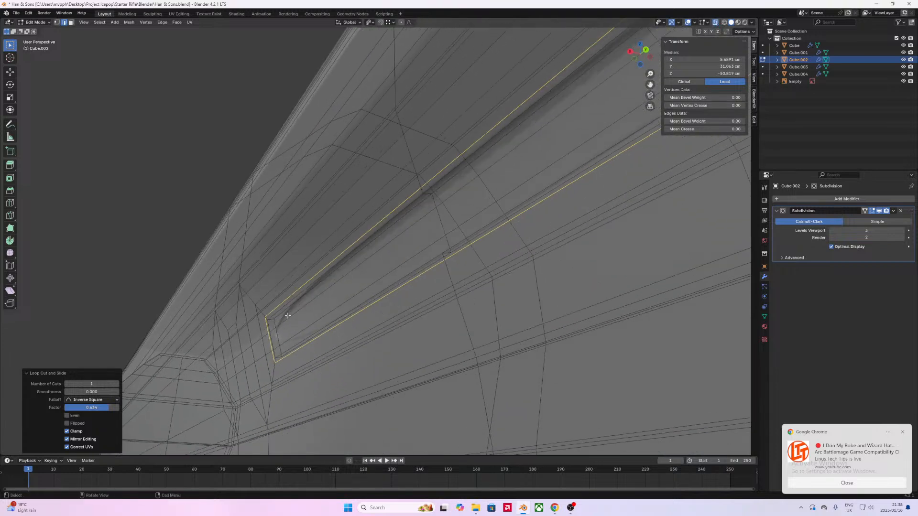
{"action": "key", "text": "g"}
{"action": "key", "text": "g"}
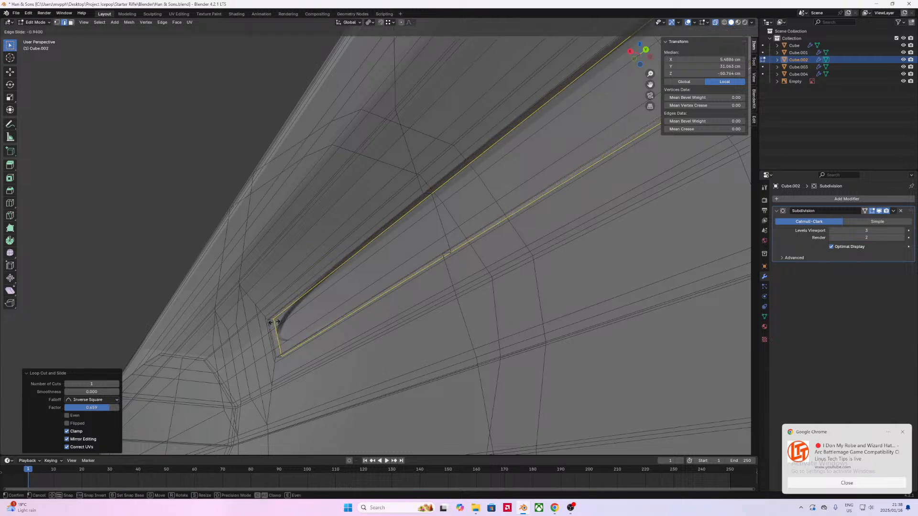
{"action": "left_click", "coordinate": [274, 322]}
Step: Add a vertical loop cut through the receiver near the existing loop between the narrow recess and raised panel, and check the shading
{"action": "middle_click_drag", "start_coordinate": [274, 322], "coordinate": [334, 338]}
{"action": "scroll", "coordinate": [303, 330], "scroll_direction": "up", "scroll_amount": 4}
{"action": "scroll", "coordinate": [301, 337], "scroll_direction": "down", "scroll_amount": 9}
{"action": "left_click", "coordinate": [337, 254], "text": "alt"}
{"action": "key", "text": "g"}
{"action": "key", "text": "g"}
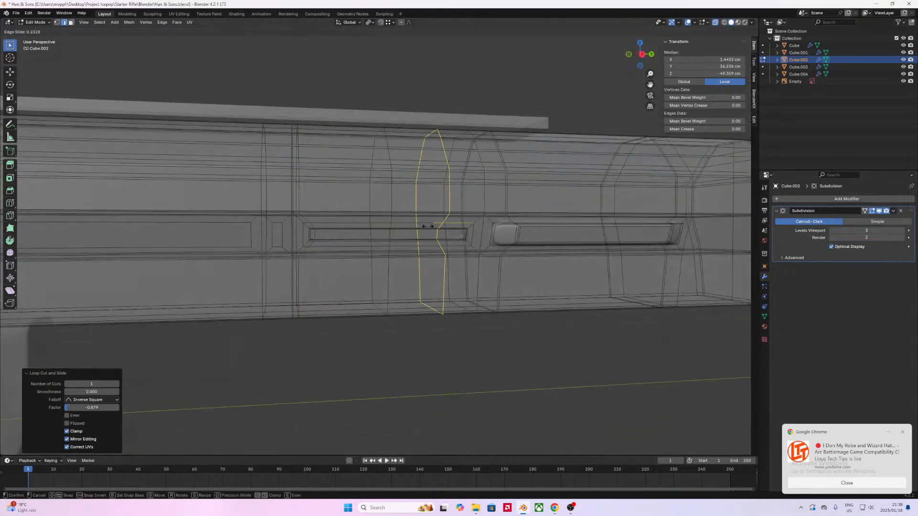
{"action": "left_click", "coordinate": [447, 252]}
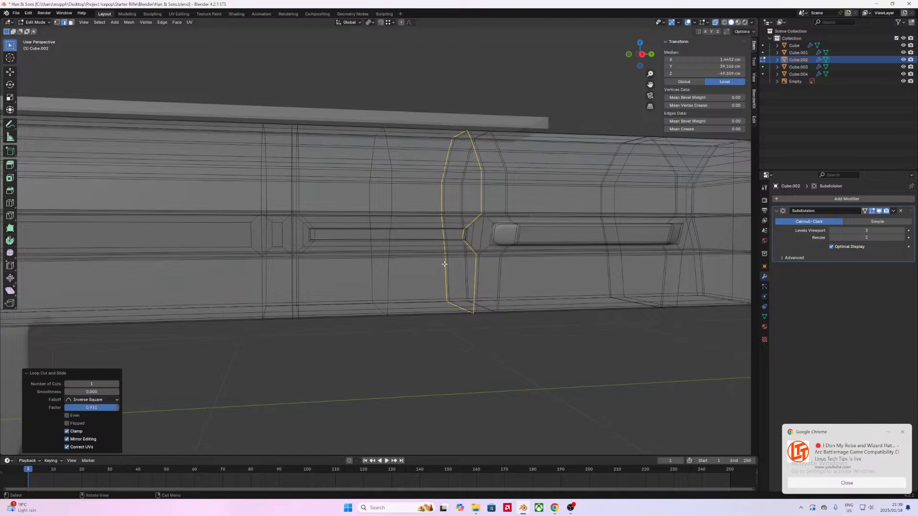
{"action": "key", "text": "Tab"}
{"action": "middle_click_drag", "start_coordinate": [669, 72], "coordinate": [399, 258]}
{"action": "scroll", "coordinate": [441, 241], "scroll_direction": "up", "scroll_amount": 6}
{"action": "key", "text": "Tab"}
{"action": "scroll", "coordinate": [398, 258], "scroll_direction": "up", "scroll_amount": 3}
{"action": "scroll", "coordinate": [398, 258], "scroll_direction": "up", "scroll_amount": 2}
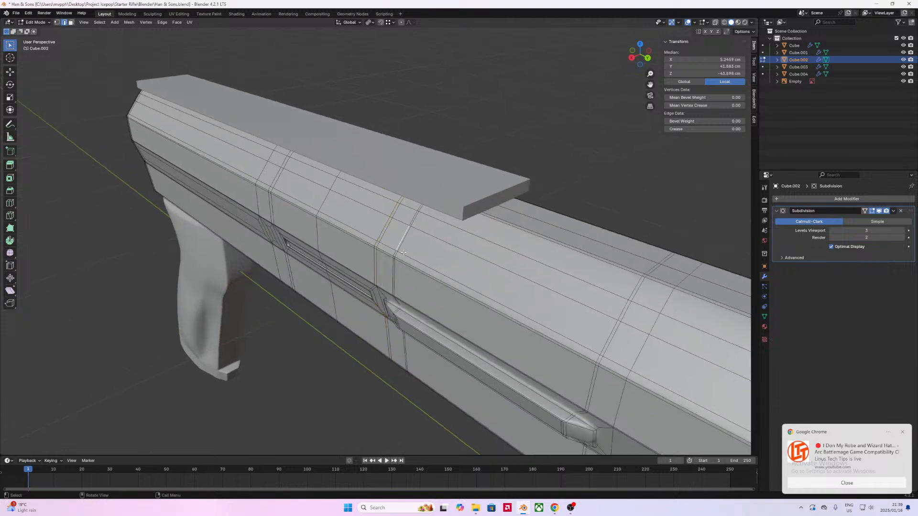
{"action": "key", "text": "3"}
{"action": "left_click", "coordinate": [395, 235]}
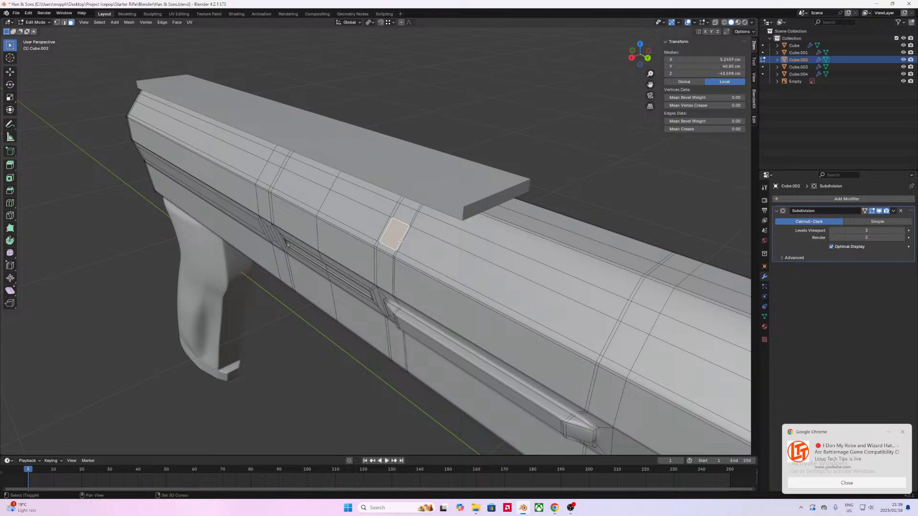
{"action": "left_click", "coordinate": [400, 241], "text": "shift"}
{"action": "left_click", "coordinate": [401, 238]}
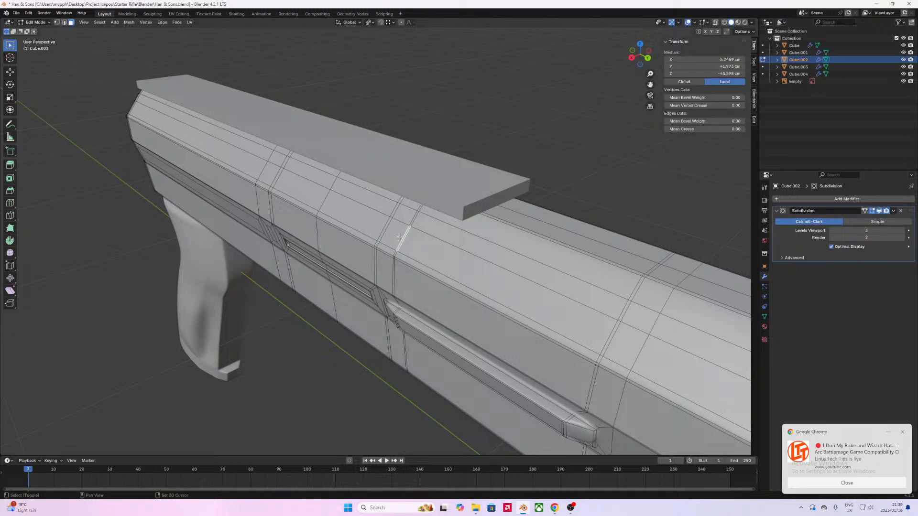
{"action": "left_click", "coordinate": [420, 246], "text": "alt"}
{"action": "middle_click_drag", "start_coordinate": [421, 245], "coordinate": [555, 233]}
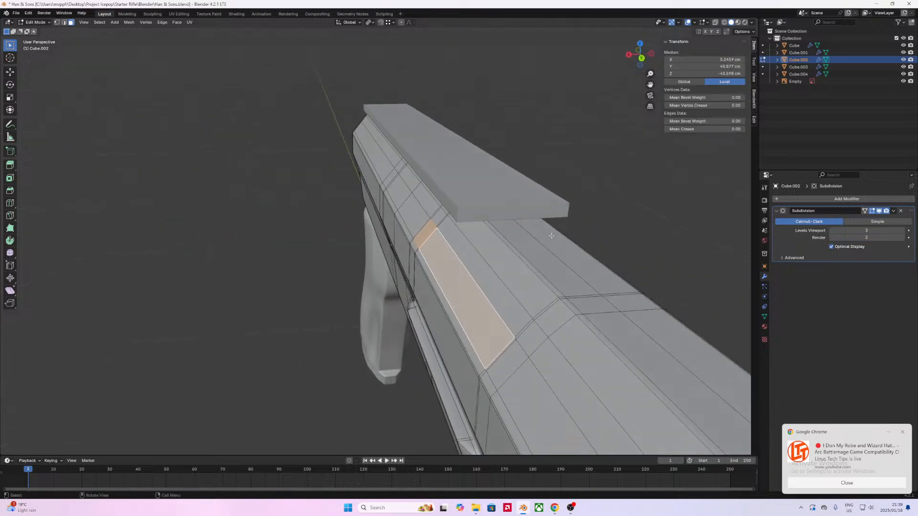
{"action": "key", "text": "r"}
{"action": "key", "text": "z"}
{"action": "right_click", "coordinate": [536, 212]}
Step: Snap the 3D cursor to the upper rear vertex of the short sloped face above the raised panel's rear end
{"action": "middle_click_drag", "start_coordinate": [423, 244], "coordinate": [470, 246]}
{"action": "key", "text": "1"}
{"action": "left_click", "coordinate": [397, 234]}
{"action": "key", "text": "shift+s"}
{"action": "left_click", "coordinate": [410, 271]}
Step: Select the short and long sloped faces above the raised panel and set the pivot point to the 3D Cursor
{"action": "key", "text": "Tab"}
{"action": "key", "text": "Tab"}
{"action": "key", "text": "3"}
{"action": "left_click", "coordinate": [390, 238]}
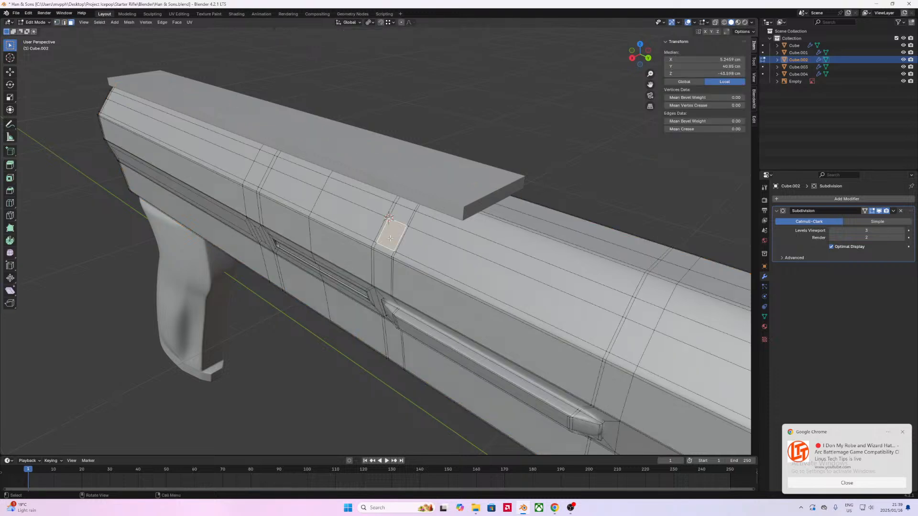
{"action": "left_click", "coordinate": [552, 297], "text": "shift"}
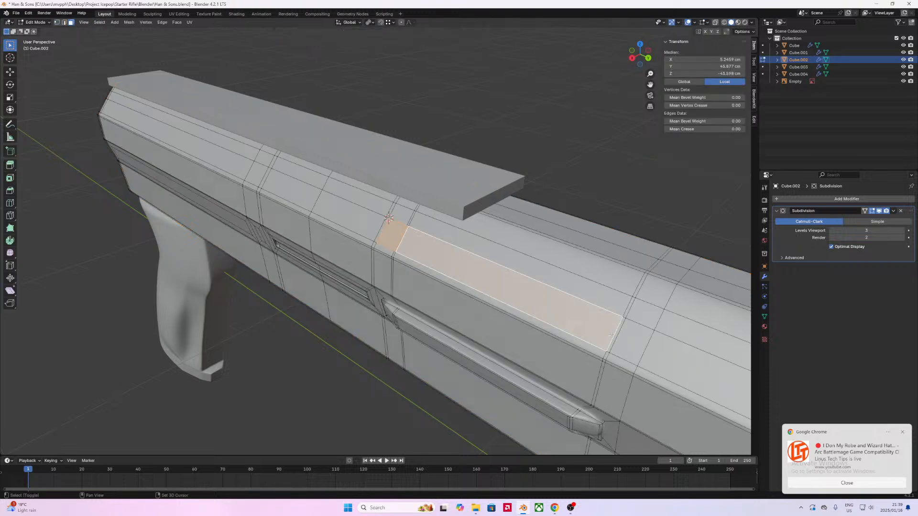
{"action": "middle_click_drag", "start_coordinate": [613, 339], "coordinate": [570, 321]}
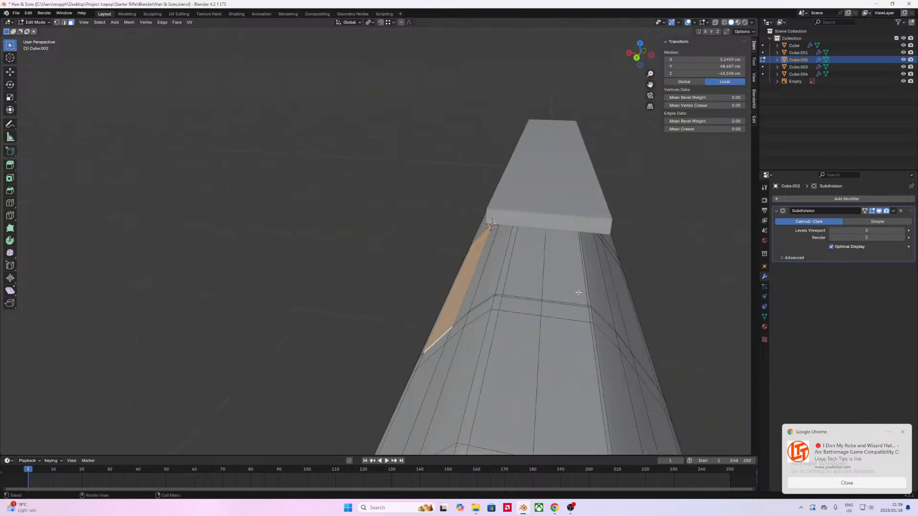
{"action": "left_click", "coordinate": [368, 23]}
{"action": "left_click", "coordinate": [378, 48]}
Step: Rotate the two selected sloped faces about 34° around the global Y axis at the 3D cursor
{"action": "middle_click_drag", "start_coordinate": [470, 179], "coordinate": [515, 224]}
{"action": "key", "text": "r"}
{"action": "key", "text": "z"}
{"action": "right_click", "coordinate": [514, 186]}
{"action": "key", "text": "r"}
{"action": "key", "text": "x"}
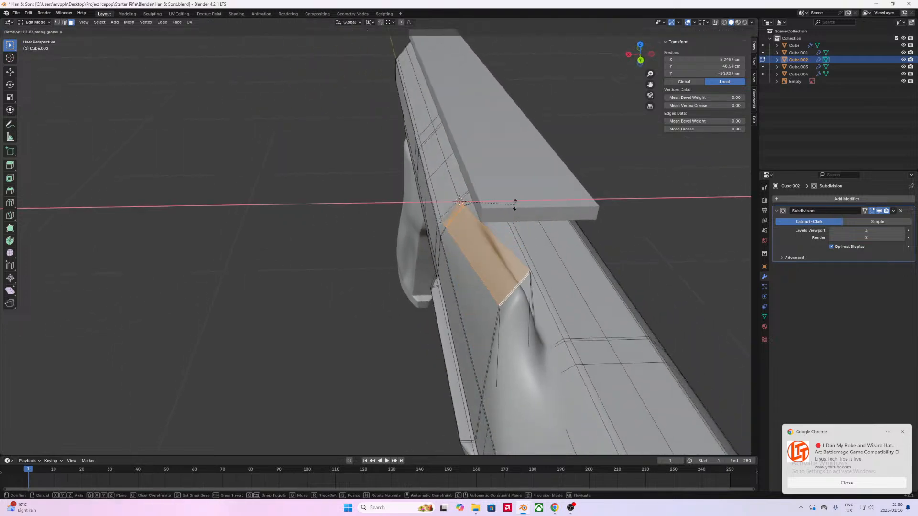
{"action": "key", "text": "y"}
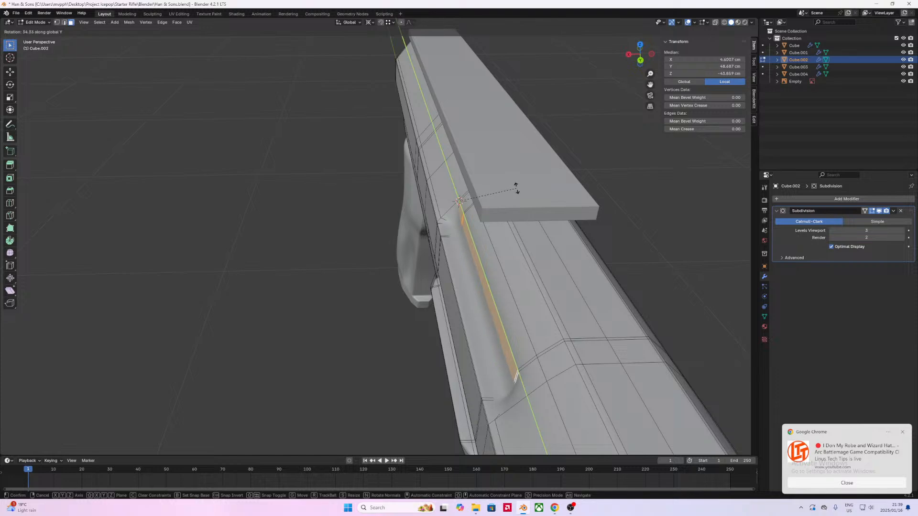
{"action": "left_click", "coordinate": [516, 188]}
{"action": "middle_click_drag", "start_coordinate": [516, 188], "coordinate": [519, 250]}
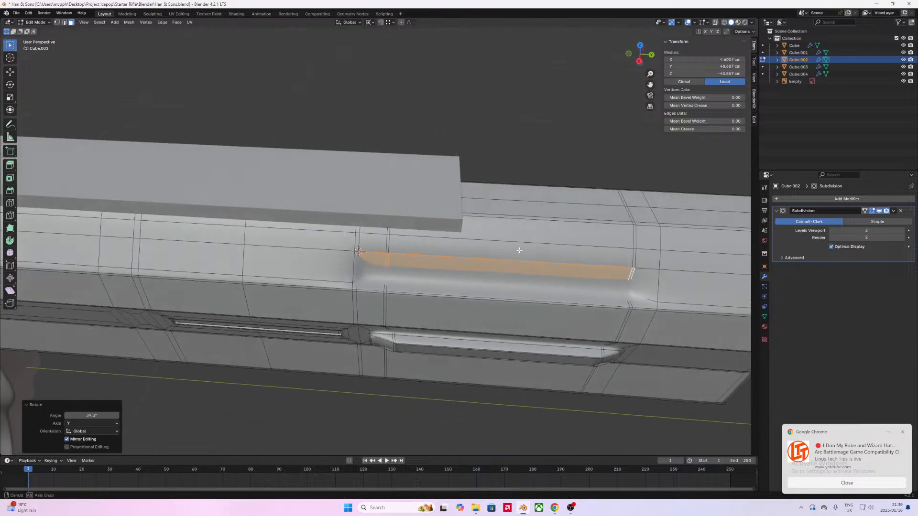
Step: Check the tilted faces in Object Mode and rotate them partway back around the global Y axis
{"action": "key", "text": "Tab"}
{"action": "scroll", "coordinate": [486, 287], "scroll_direction": "down", "scroll_amount": 8}
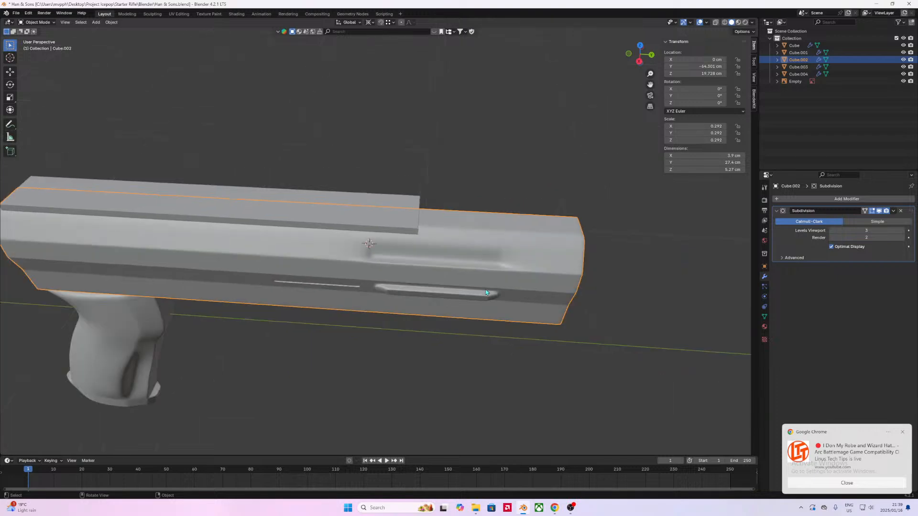
{"action": "middle_click_drag", "start_coordinate": [467, 281], "coordinate": [403, 280]}
{"action": "key", "text": "Tab"}
{"action": "scroll", "coordinate": [445, 273], "scroll_direction": "up", "scroll_amount": 5}
{"action": "key", "text": "r"}
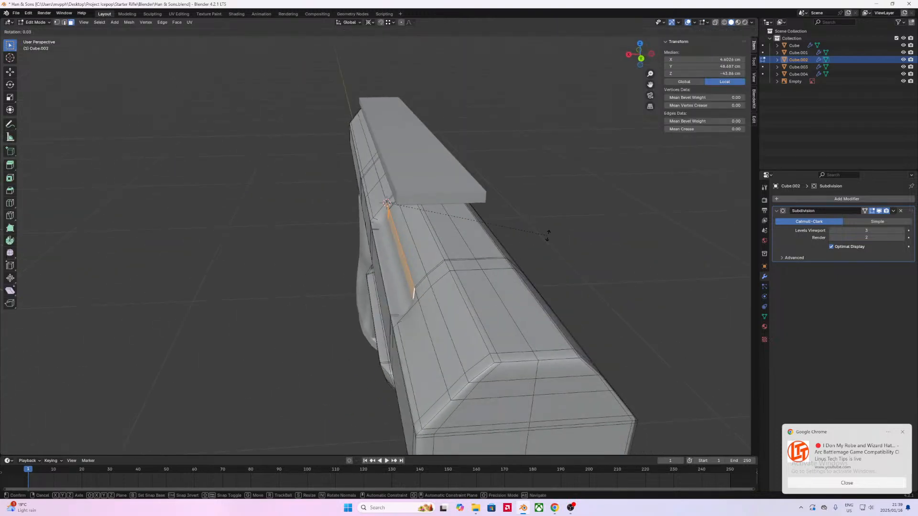
{"action": "key", "text": "y"}
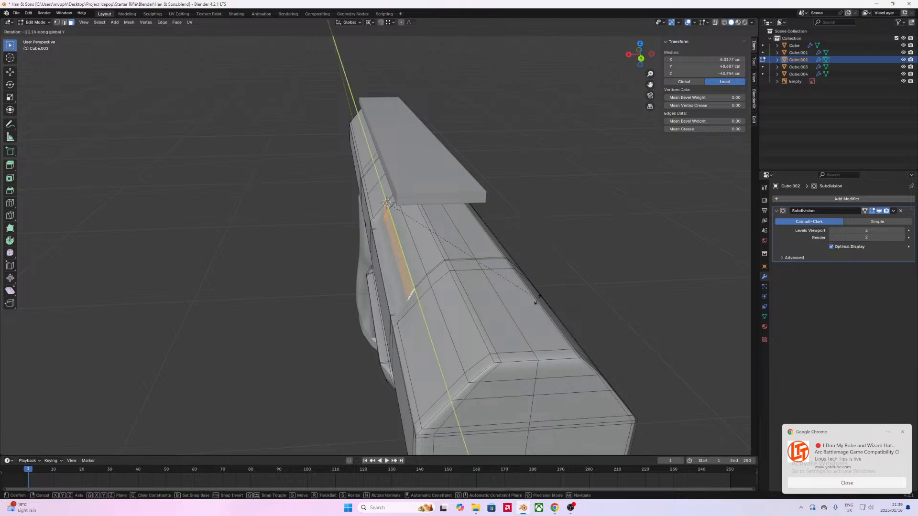
{"action": "left_click", "coordinate": [530, 305]}
Step: Select only the long sloped face above the raised panel and inset it about 0.26 cm
{"action": "middle_click_drag", "start_coordinate": [437, 302], "coordinate": [504, 303]}
{"action": "left_click", "coordinate": [477, 274]}
{"action": "scroll", "coordinate": [476, 274], "scroll_direction": "up", "scroll_amount": 2}
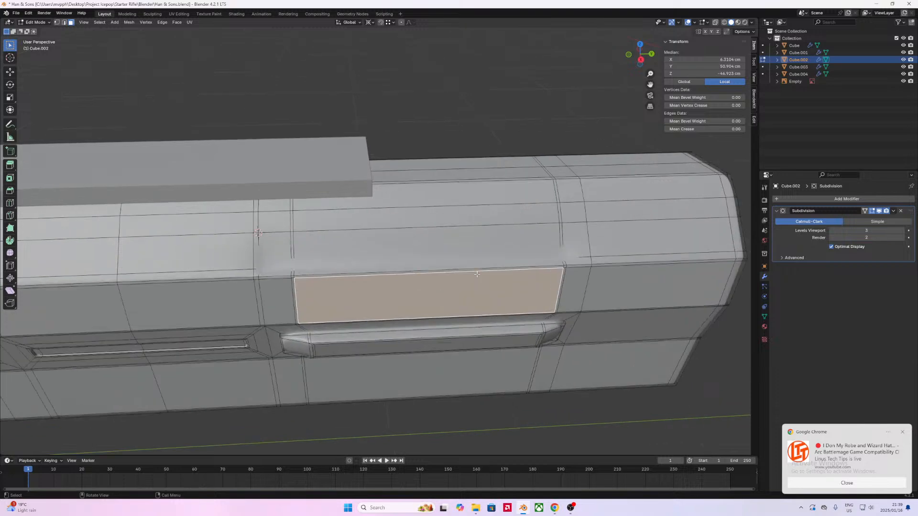
{"action": "left_click", "coordinate": [471, 250]}
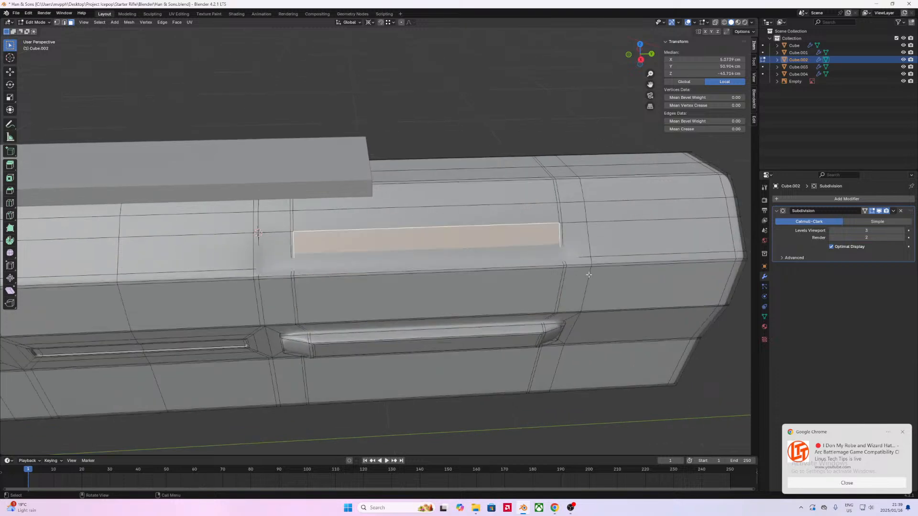
{"action": "key", "text": "i"}
{"action": "left_click", "coordinate": [623, 280]}
{"action": "middle_click_drag", "start_coordinate": [619, 282], "coordinate": [578, 287]}
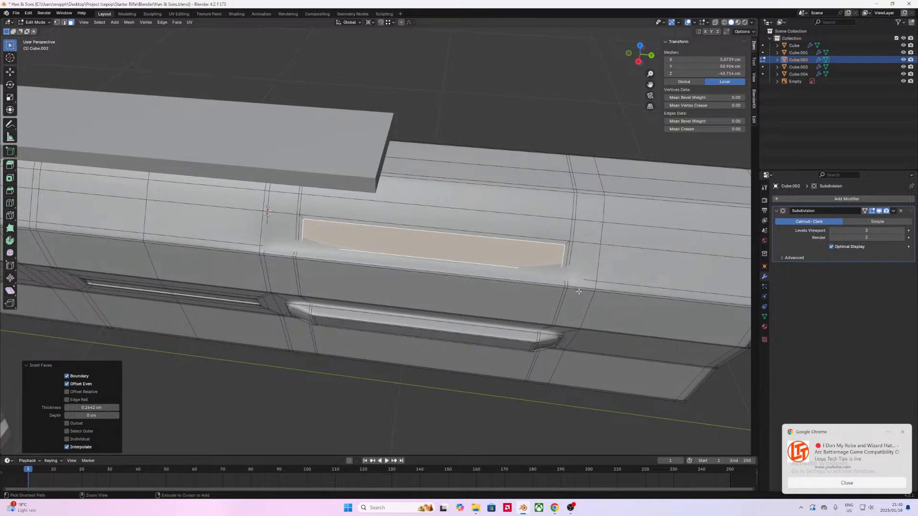
Step: Add two lengthwise loop cuts just below the inset sloped face and check the shading in Object Mode
{"action": "key", "text": "ctrl+r"}
{"action": "left_click", "coordinate": [563, 279]}
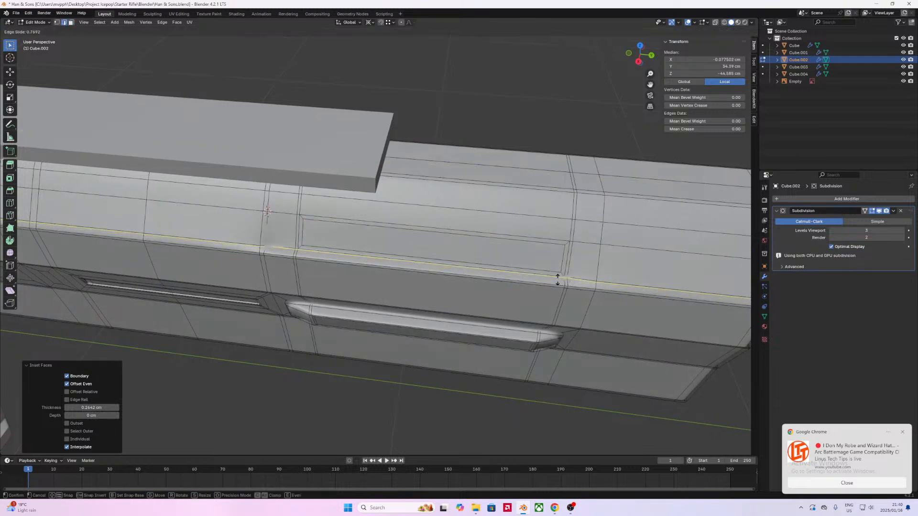
{"action": "left_click", "coordinate": [557, 281]}
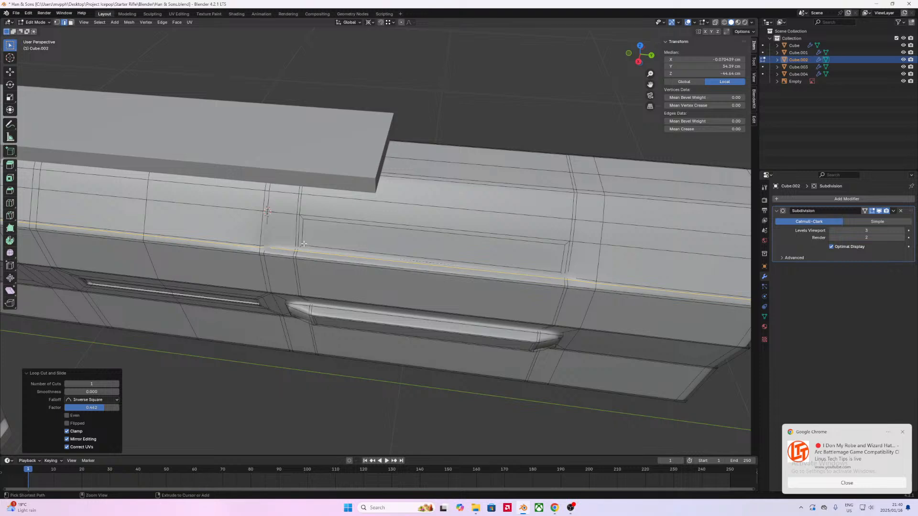
{"action": "key", "text": "g"}
{"action": "key", "text": "g"}
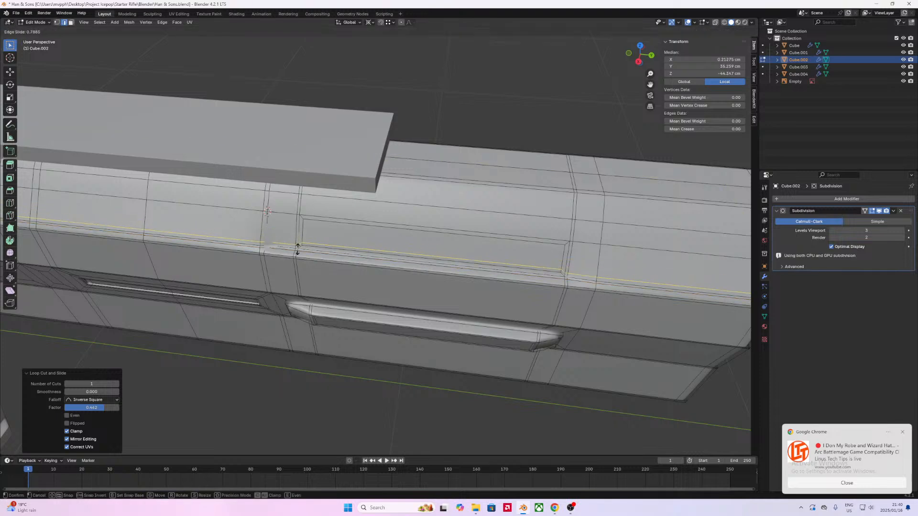
{"action": "left_click", "coordinate": [298, 251]}
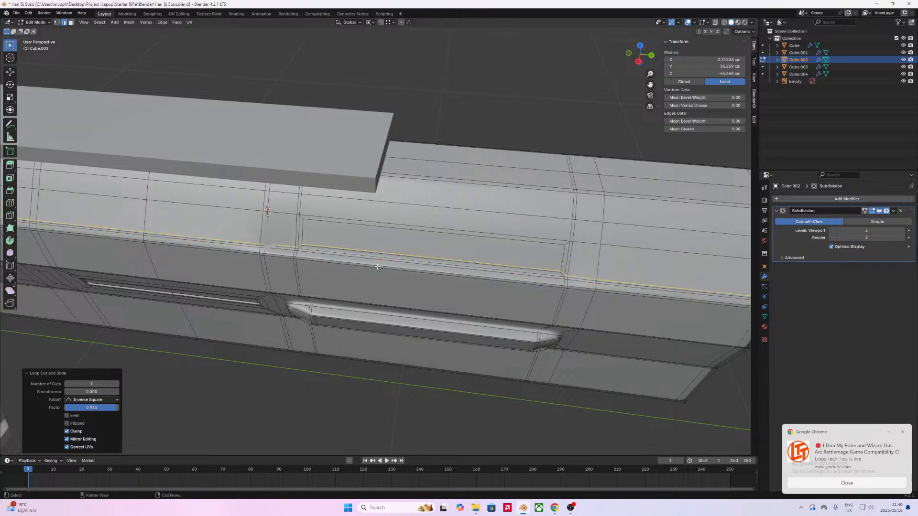
{"action": "middle_click_drag", "start_coordinate": [353, 266], "coordinate": [373, 250]}
{"action": "key", "text": "Tab"}
{"action": "scroll", "coordinate": [364, 268], "scroll_direction": "up", "scroll_amount": 2}
{"action": "scroll", "coordinate": [364, 271], "scroll_direction": "down", "scroll_amount": 8}
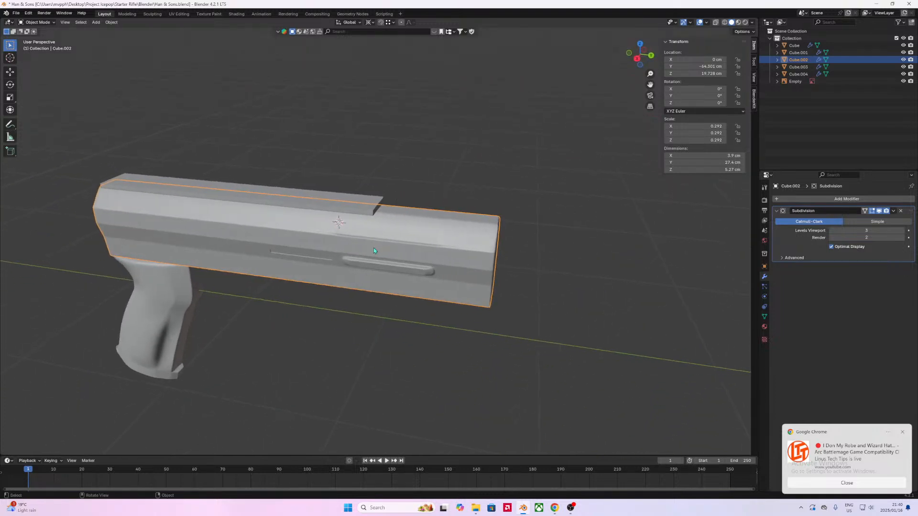
Step: Undo the lengthwise loop cuts, the inset and the rotations of the sloped faces above the raised panel
{"action": "key", "text": "ctrl+z"}
{"action": "key", "text": "ctrl+z"}
{"action": "key", "text": "ctrl+z"}
{"action": "key", "text": "ctrl+z"}
{"action": "key", "text": "ctrl+z"}
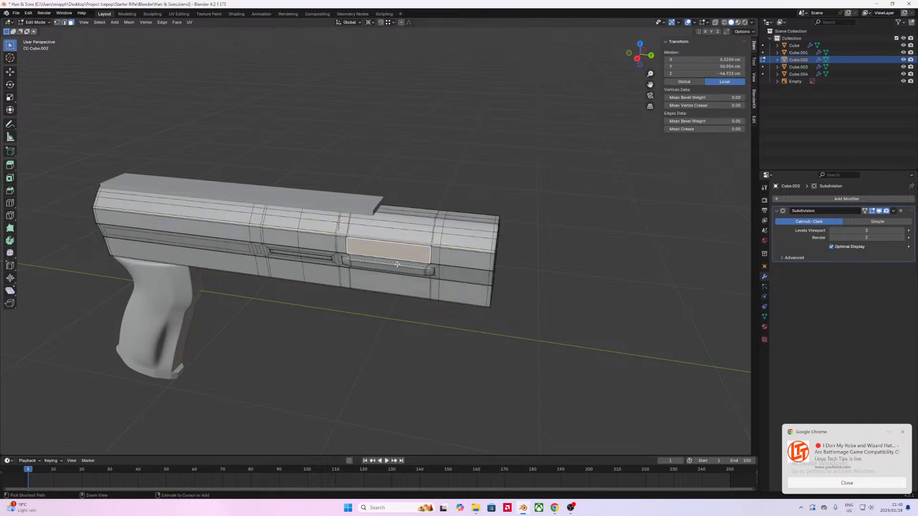
{"action": "key", "text": "ctrl+z"}
{"action": "key", "text": "ctrl+z"}
{"action": "key", "text": "ctrl+z"}
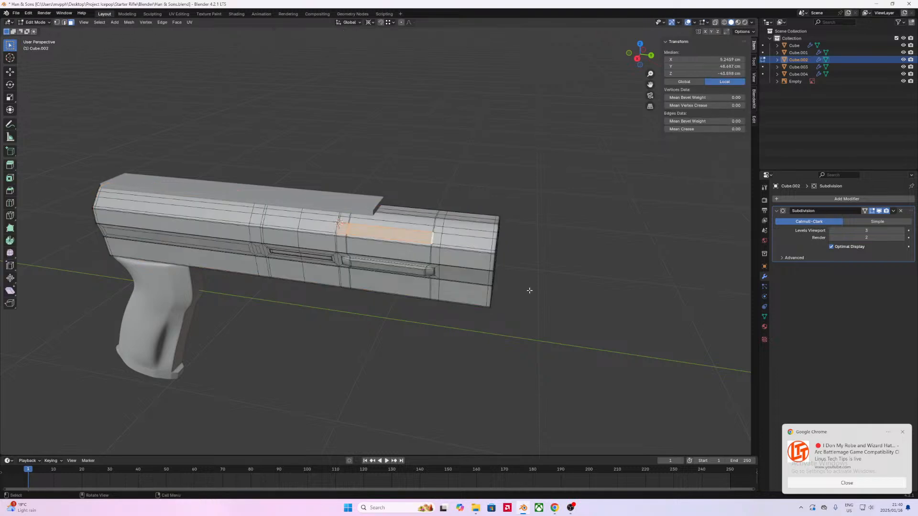
{"action": "key", "text": "ctrl+z"}
Step: Extrude the long sloped face above the raised panel about 6.3 cm along negative X, through the receiver
{"action": "middle_click_drag", "start_coordinate": [482, 277], "coordinate": [360, 295]}
{"action": "scroll", "coordinate": [409, 298], "scroll_direction": "up", "scroll_amount": 2}
{"action": "scroll", "coordinate": [409, 299], "scroll_direction": "up", "scroll_amount": 2}
{"action": "left_click", "coordinate": [405, 260]}
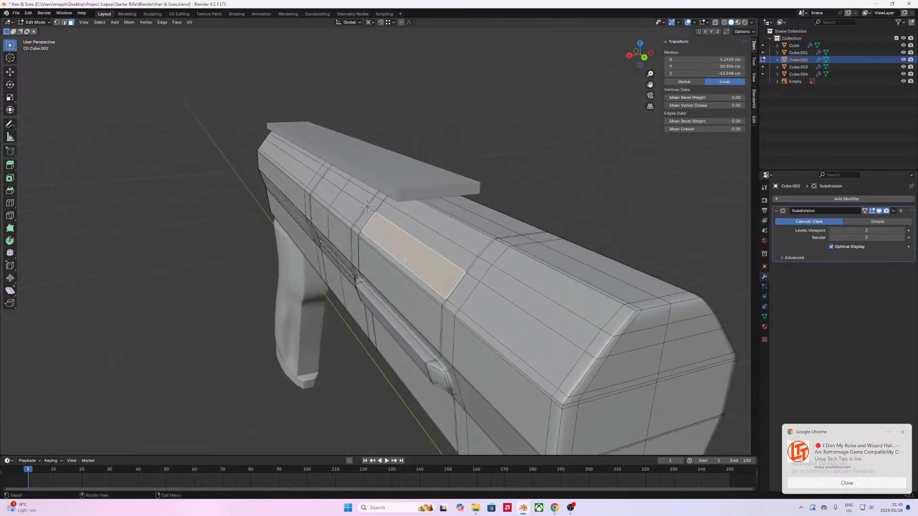
{"action": "key", "text": "e"}
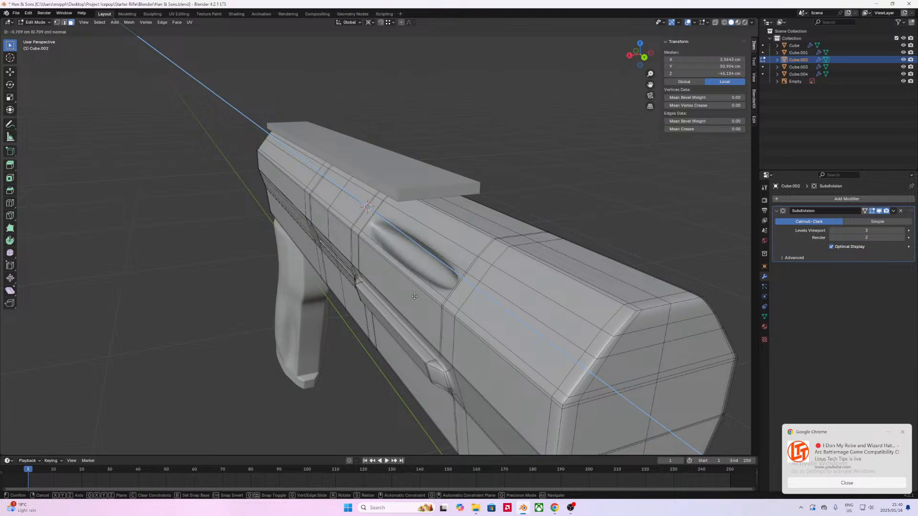
{"action": "key", "text": "x"}
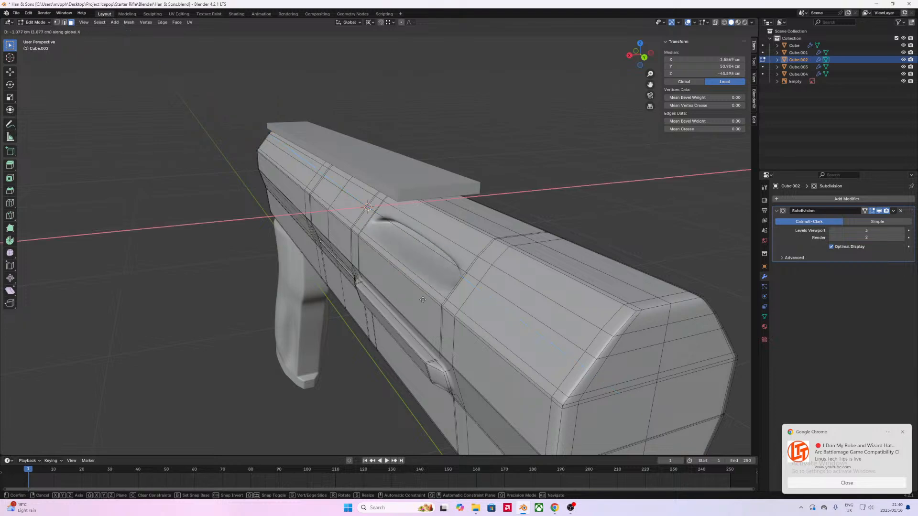
{"action": "left_click", "coordinate": [558, 277]}
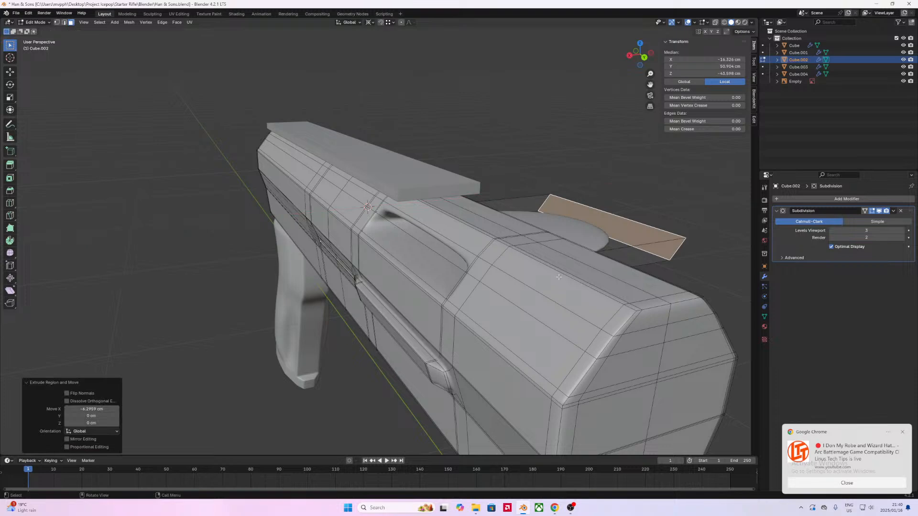
Step: Delete the extrusion's end face on the receiver's far side and inspect the opening from the side
{"action": "key", "text": "x"}
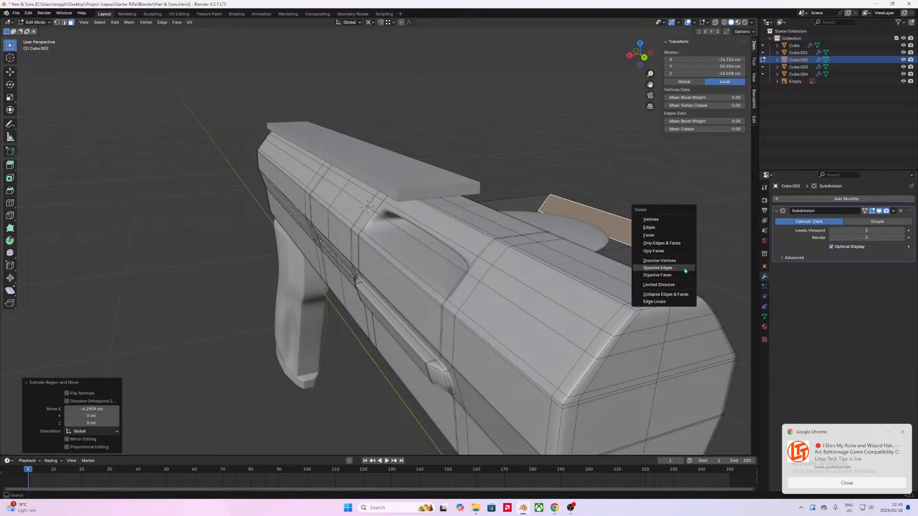
{"action": "left_click", "coordinate": [665, 235]}
{"action": "middle_click_drag", "start_coordinate": [608, 281], "coordinate": [645, 273]}
{"action": "middle_click_drag", "start_coordinate": [521, 315], "coordinate": [609, 291], "text": "shift"}
{"action": "scroll", "coordinate": [524, 319], "scroll_direction": "up", "scroll_amount": 2}
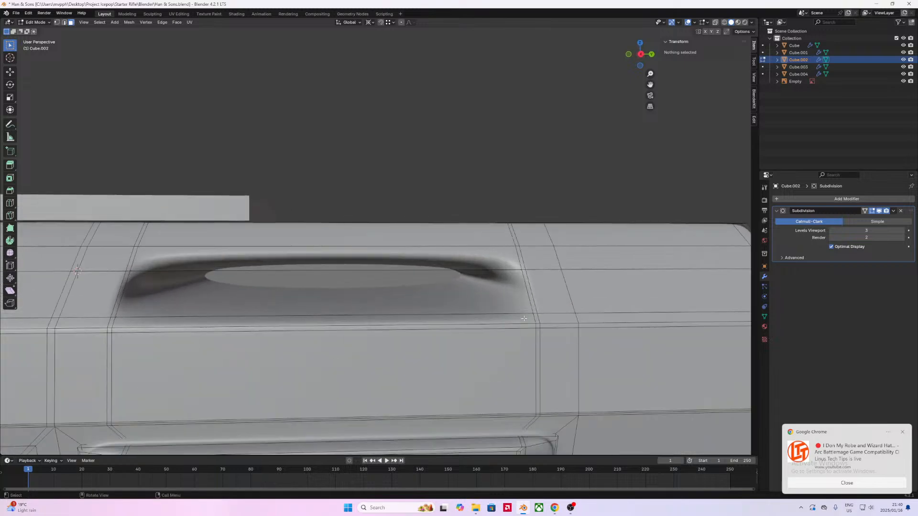
Step: Add a loop cut around the receiver close to each end of the sloped opening
{"action": "scroll", "coordinate": [524, 319], "scroll_direction": "down", "scroll_amount": 7}
{"action": "scroll", "coordinate": [454, 307], "scroll_direction": "up", "scroll_amount": 3}
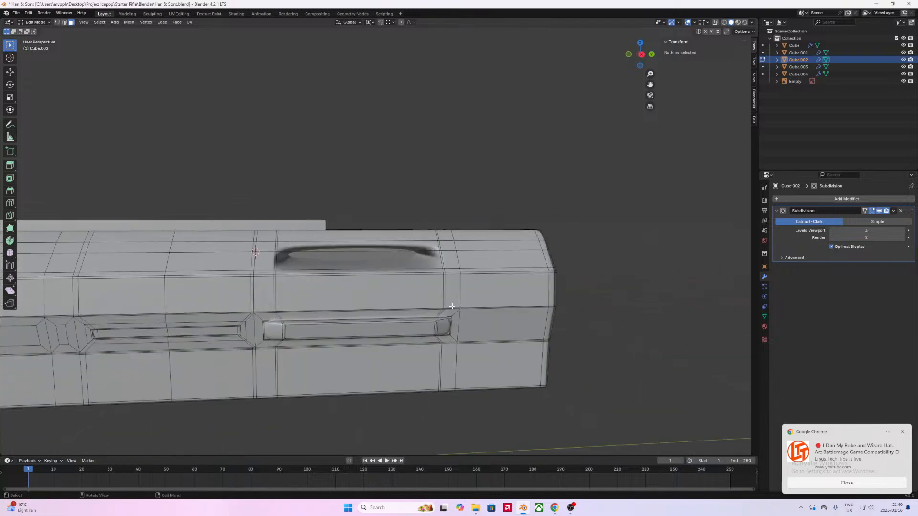
{"action": "key", "text": "ctrl+r"}
{"action": "left_click", "coordinate": [437, 297]}
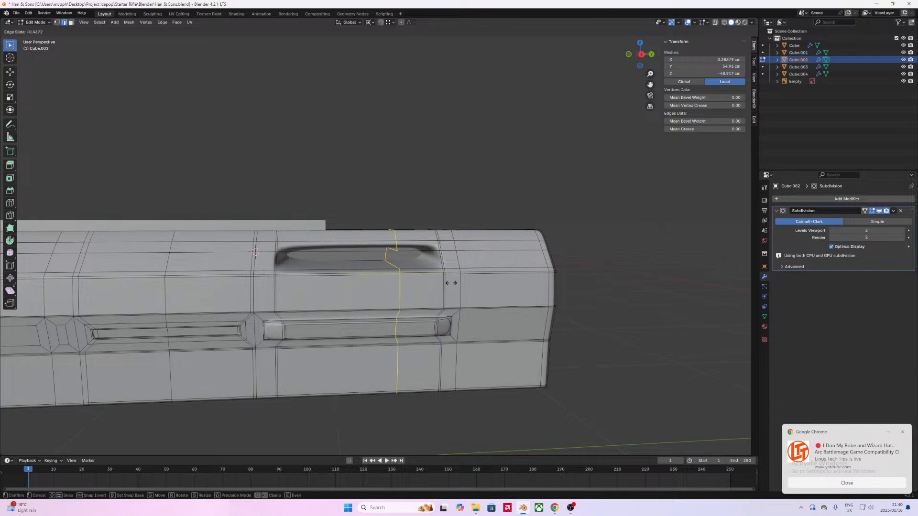
{"action": "left_click", "coordinate": [490, 286]}
{"action": "key", "text": "g"}
{"action": "key", "text": "g"}
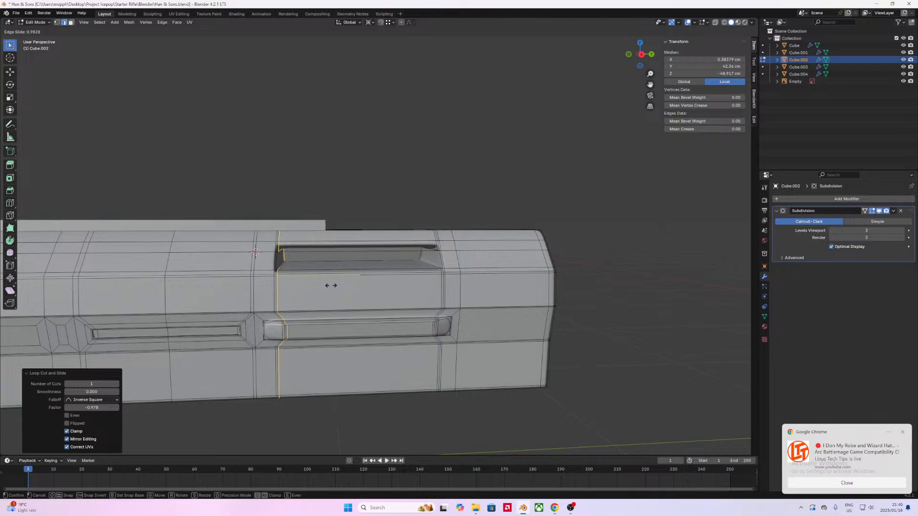
{"action": "right_click", "coordinate": [330, 285]}
Step: Examine the shading at the opening's ends in Object Mode, from a distance and up close
{"action": "middle_click_drag", "start_coordinate": [330, 286], "coordinate": [383, 286]}
{"action": "key", "text": "Tab"}
{"action": "scroll", "coordinate": [319, 298], "scroll_direction": "up", "scroll_amount": 3}
{"action": "scroll", "coordinate": [334, 297], "scroll_direction": "down", "scroll_amount": 8}
{"action": "scroll", "coordinate": [378, 291], "scroll_direction": "up", "scroll_amount": 8}
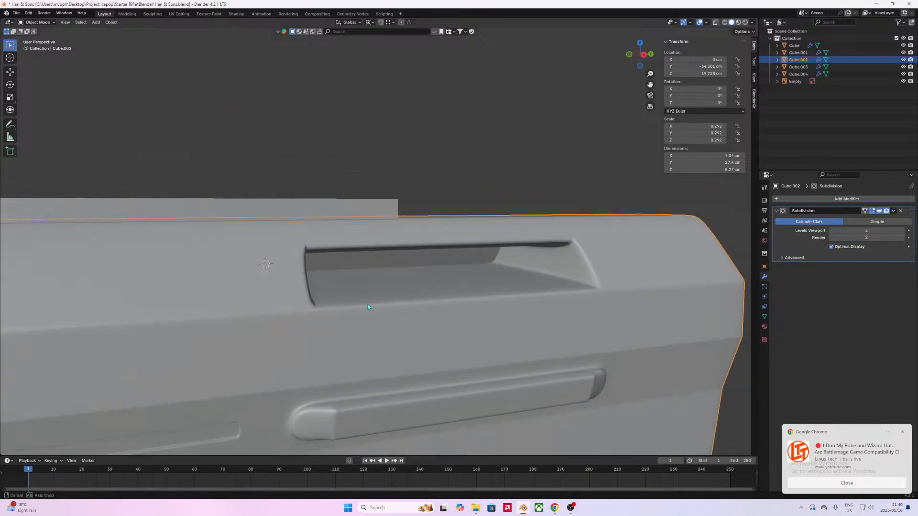
{"action": "scroll", "coordinate": [365, 307], "scroll_direction": "up", "scroll_amount": 5}
{"action": "middle_click_drag", "start_coordinate": [360, 308], "coordinate": [358, 297]}
{"action": "key", "text": "Tab"}
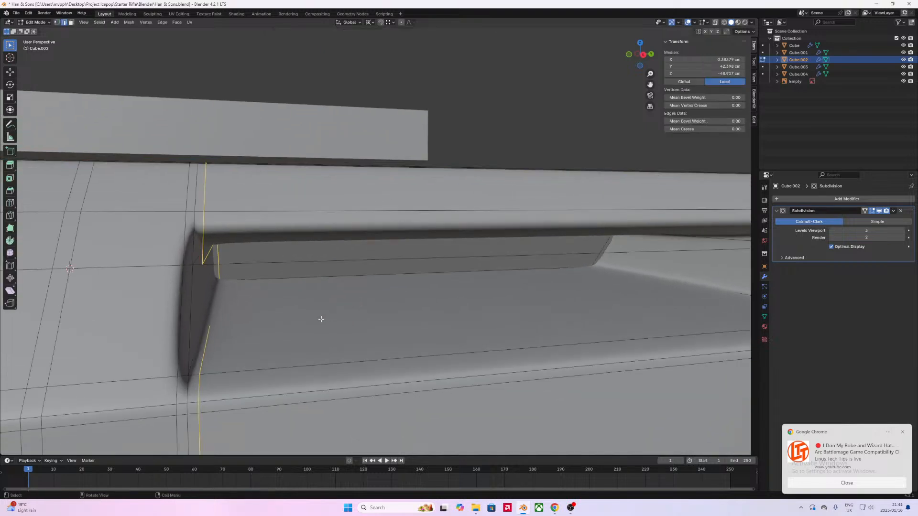
Step: Add lengthwise loop cuts along the opening's lower edge and slide them tight against it
{"action": "middle_click_drag", "start_coordinate": [271, 366], "coordinate": [326, 309]}
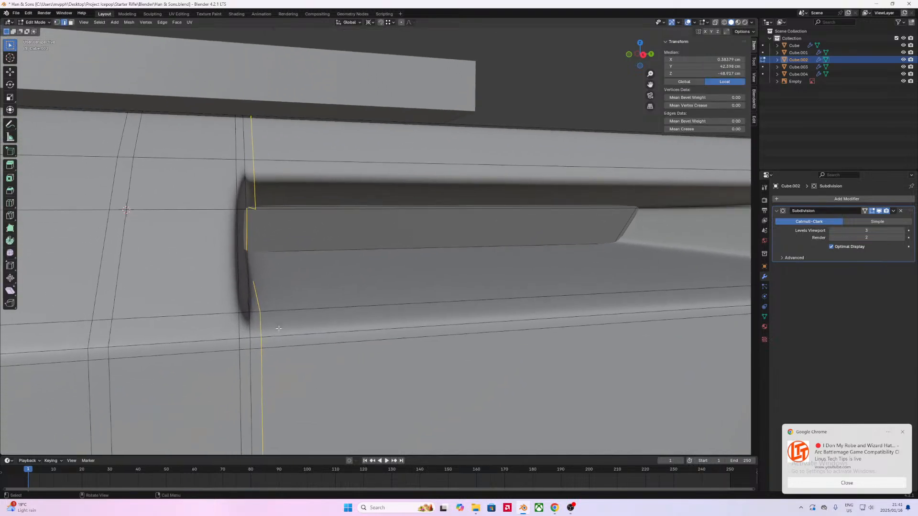
{"action": "key", "text": "ctrl+r"}
{"action": "left_click", "coordinate": [250, 330]}
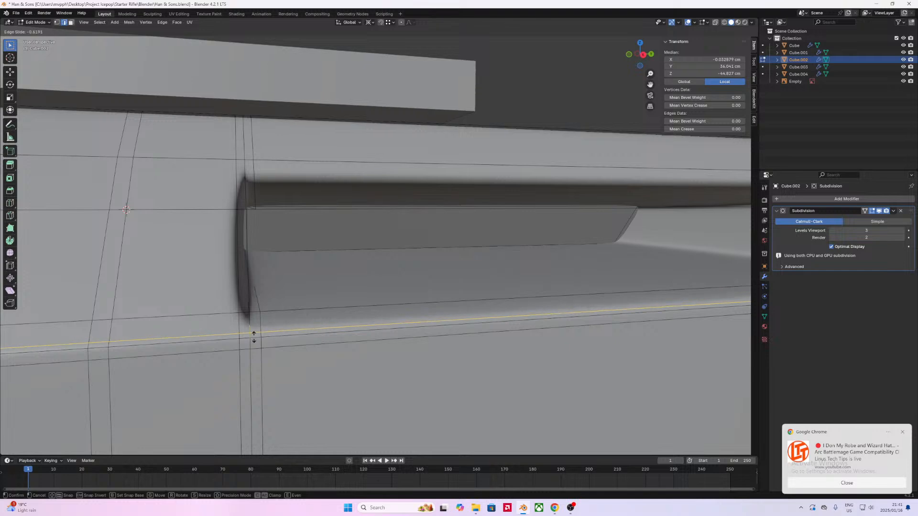
{"action": "left_click", "coordinate": [258, 318]}
{"action": "key", "text": "g"}
{"action": "key", "text": "g"}
{"action": "left_click", "coordinate": [249, 351]}
Step: Add a crosswise loop cut just outside the opening's grip-side end and a lengthwise one just above its upper edge
{"action": "key", "text": "ctrl+r"}
{"action": "left_click", "coordinate": [242, 318]}
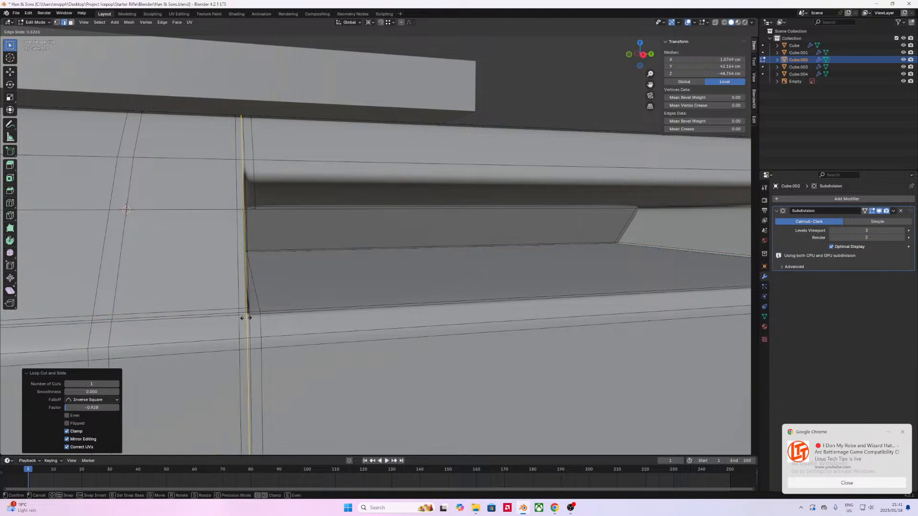
{"action": "left_click", "coordinate": [242, 319]}
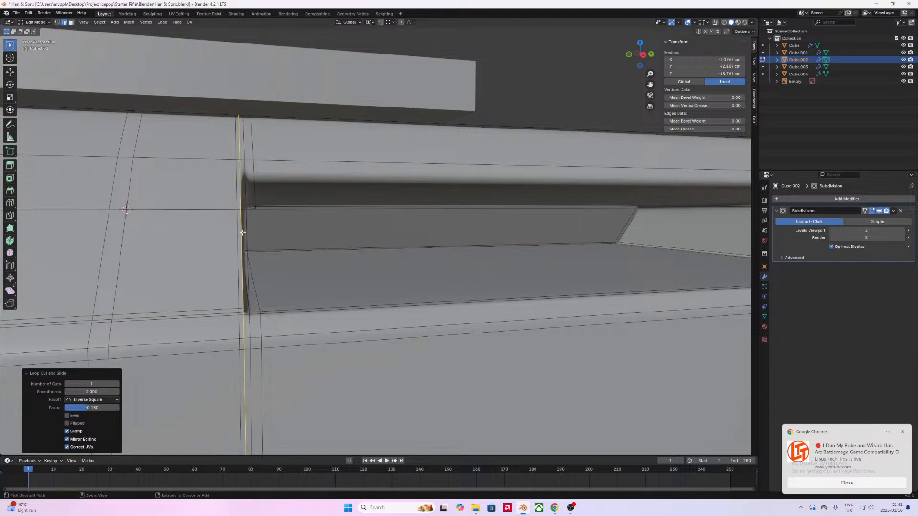
{"action": "key", "text": "ctrl+r"}
{"action": "left_click", "coordinate": [239, 184]}
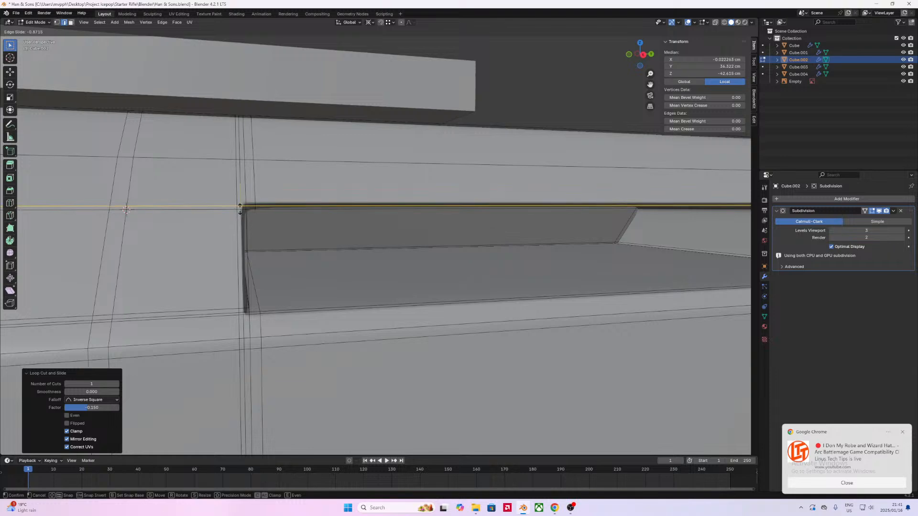
{"action": "left_click", "coordinate": [241, 210]}
Step: Add a crosswise loop cut just beyond the opening's far end, away from the grip, and check the shading in Object Mode
{"action": "middle_click_drag", "start_coordinate": [268, 231], "coordinate": [237, 237]}
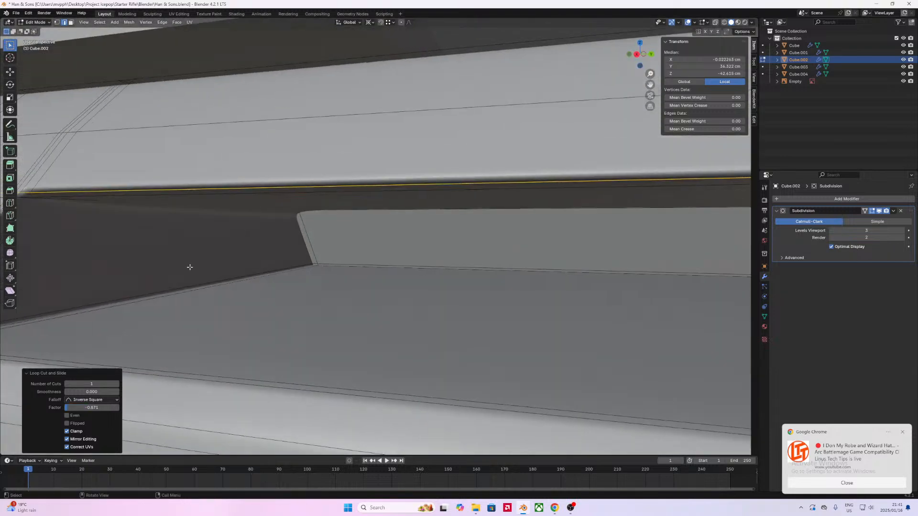
{"action": "scroll", "coordinate": [191, 268], "scroll_direction": "down", "scroll_amount": 5}
{"action": "middle_click_drag", "start_coordinate": [247, 287], "coordinate": [233, 287], "text": "shift"}
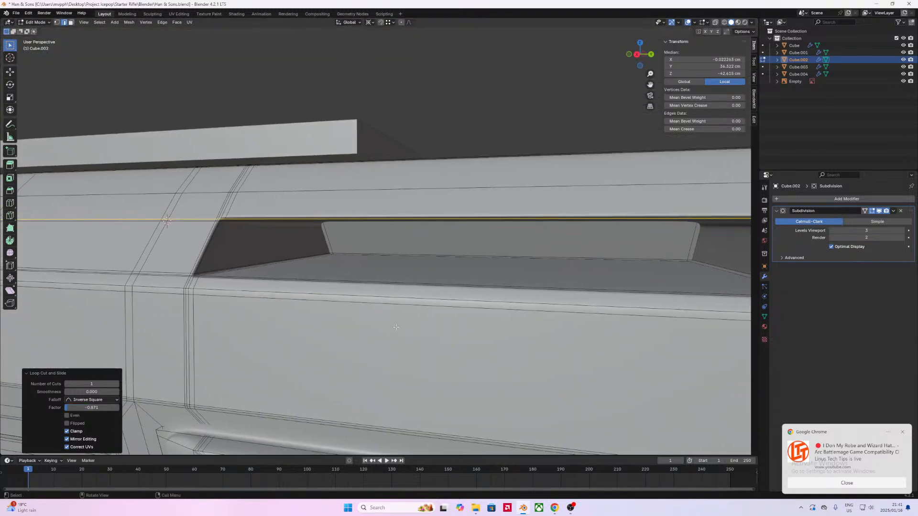
{"action": "scroll", "coordinate": [397, 327], "scroll_direction": "down", "scroll_amount": 2}
{"action": "key", "text": "ctrl+r"}
{"action": "left_click", "coordinate": [681, 241]}
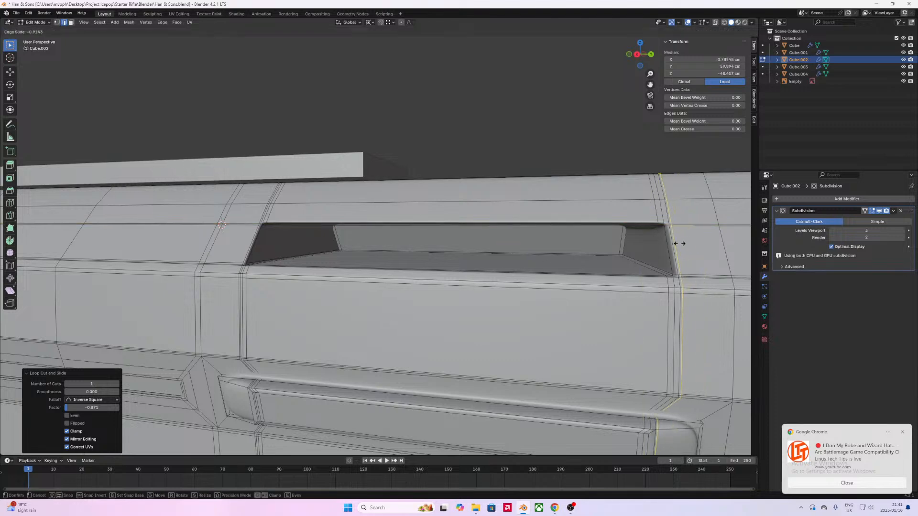
{"action": "left_click", "coordinate": [679, 244]}
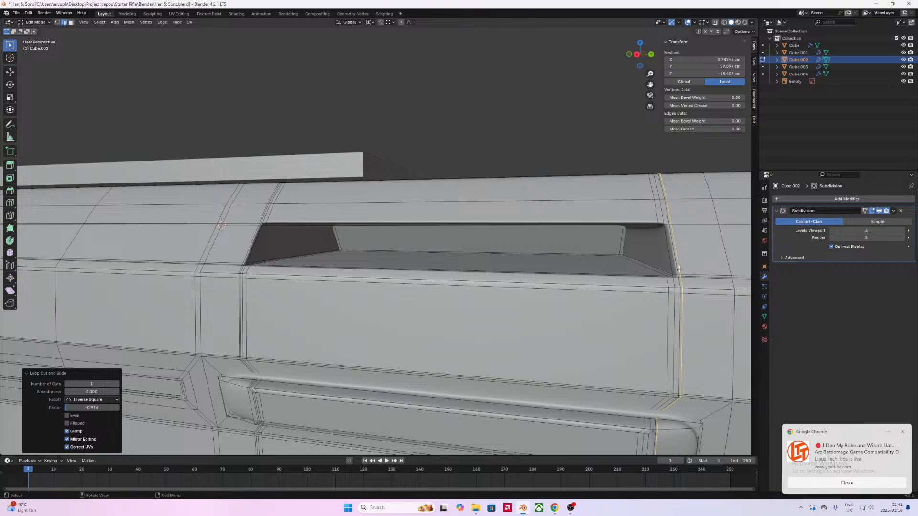
{"action": "key", "text": "Tab"}
{"action": "scroll", "coordinate": [655, 290], "scroll_direction": "up", "scroll_amount": 2}
{"action": "scroll", "coordinate": [650, 295], "scroll_direction": "down", "scroll_amount": 7}
{"action": "middle_click_drag", "start_coordinate": [565, 286], "coordinate": [317, 230]}
{"action": "scroll", "coordinate": [467, 311], "scroll_direction": "down", "scroll_amount": 6}
Step: In the Modeling workspace, symmetrize the entire receiver mesh in the +X to -X direction
{"action": "key", "text": "Tab"}
{"action": "key", "text": "a"}
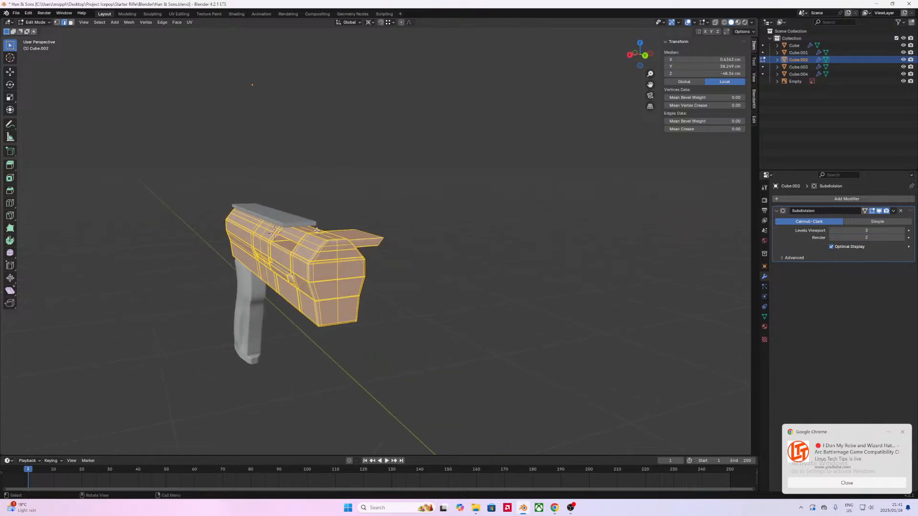
{"action": "left_click", "coordinate": [129, 14]}
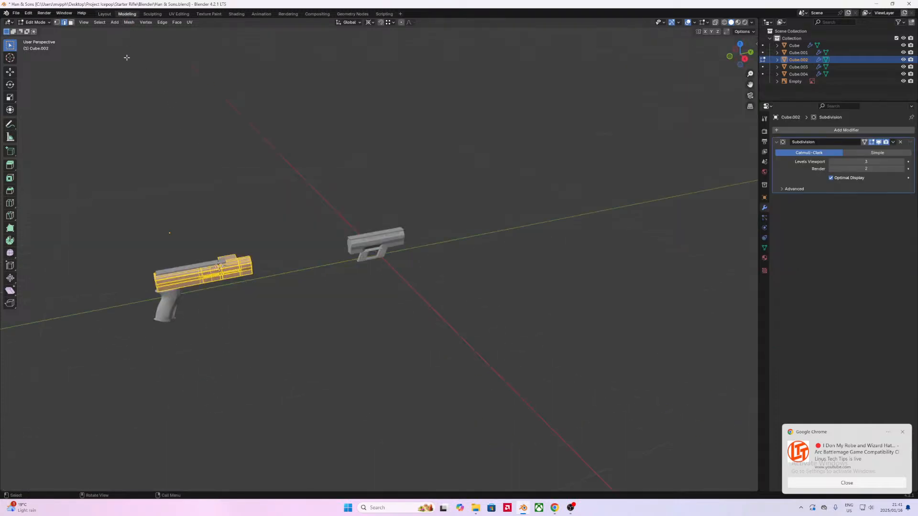
{"action": "left_click", "coordinate": [129, 22]}
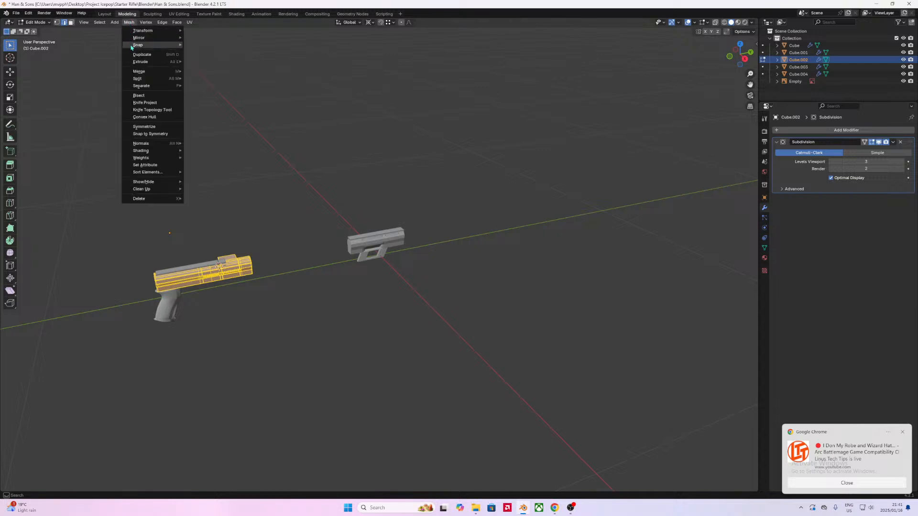
{"action": "left_click", "coordinate": [148, 127]}
{"action": "middle_click_drag", "start_coordinate": [197, 146], "coordinate": [138, 261]}
{"action": "left_click", "coordinate": [57, 485]}
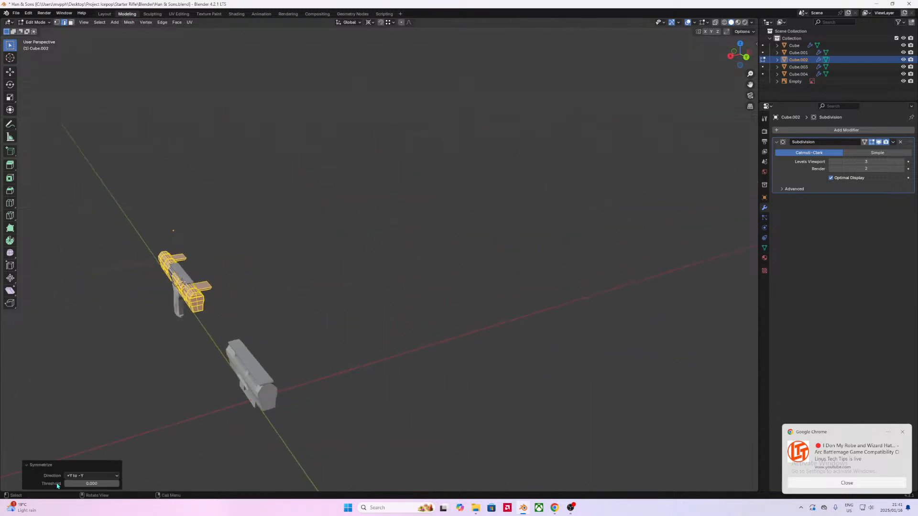
{"action": "left_click", "coordinate": [79, 476]}
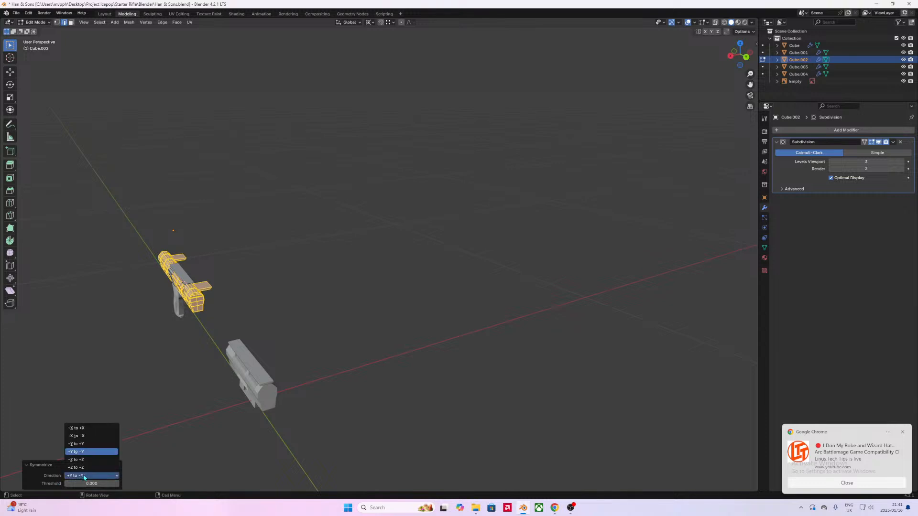
{"action": "left_click", "coordinate": [77, 436]}
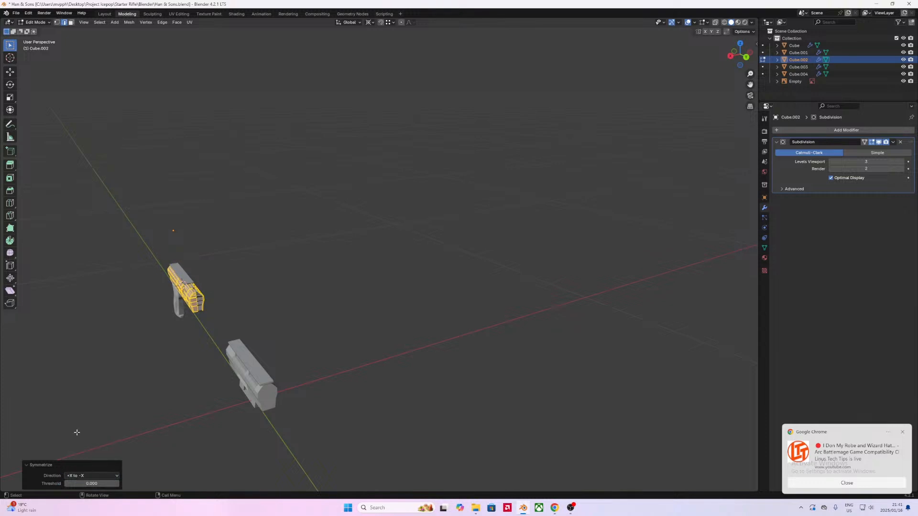
Step: Merge the receiver's vertices by distance, clear the selection and inspect the symmetrized receiver in Object Mode
{"action": "middle_click_drag", "start_coordinate": [155, 384], "coordinate": [81, 370]}
{"action": "scroll", "coordinate": [116, 347], "scroll_direction": "up", "scroll_amount": 5}
{"action": "middle_click_drag", "start_coordinate": [116, 346], "coordinate": [382, 304], "text": "shift"}
{"action": "middle_click_drag", "start_coordinate": [214, 317], "coordinate": [267, 319]}
{"action": "key", "text": "F3"}
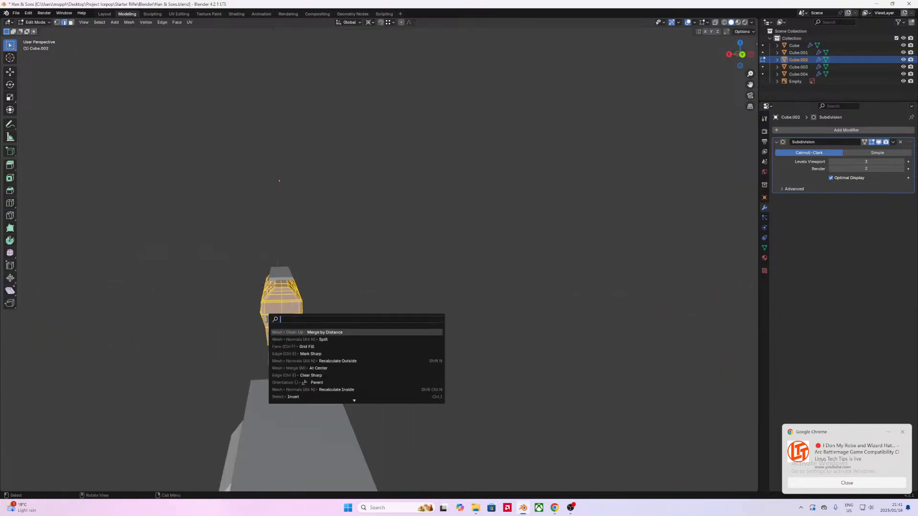
{"action": "key", "text": "Return"}
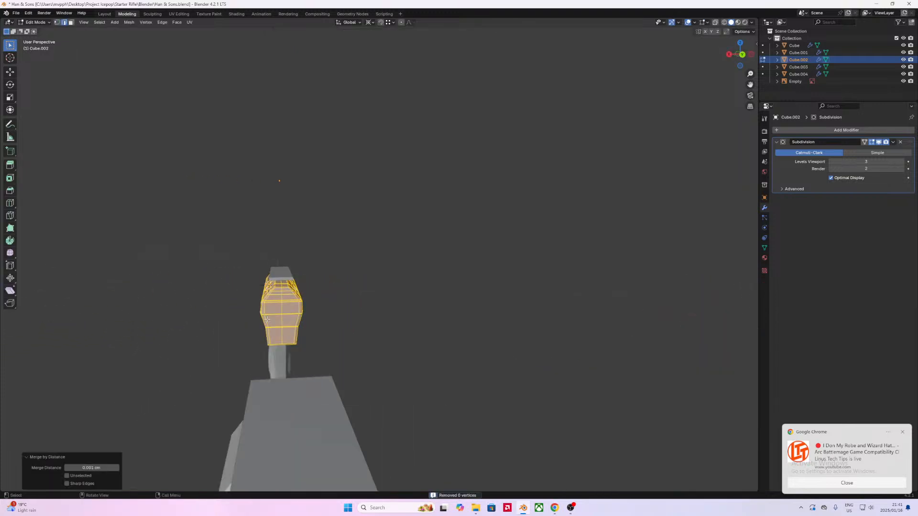
{"action": "left_click", "coordinate": [320, 285]}
{"action": "key", "text": "Tab"}
{"action": "middle_click_drag", "start_coordinate": [280, 306], "coordinate": [400, 253]}
{"action": "scroll", "coordinate": [337, 294], "scroll_direction": "up", "scroll_amount": 3}
{"action": "scroll", "coordinate": [391, 338], "scroll_direction": "up", "scroll_amount": 2}
{"action": "scroll", "coordinate": [407, 308], "scroll_direction": "up", "scroll_amount": 4}
Step: Add two loop cuts around the raised panel, one just outside its base and one on its side walls
{"action": "key", "text": "Tab"}
{"action": "middle_click_drag", "start_coordinate": [462, 377], "coordinate": [432, 372]}
{"action": "scroll", "coordinate": [427, 371], "scroll_direction": "up", "scroll_amount": 2}
{"action": "middle_click_drag", "start_coordinate": [356, 369], "coordinate": [418, 365], "text": "shift"}
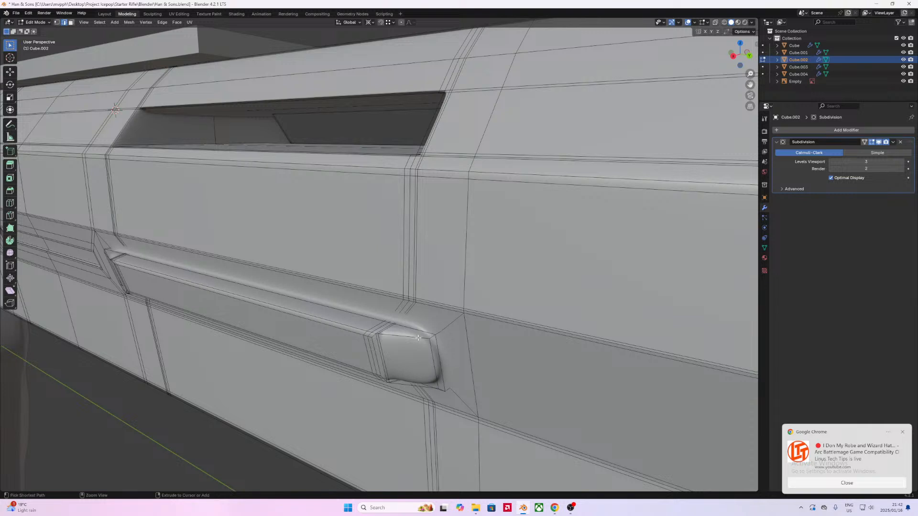
{"action": "left_click", "coordinate": [416, 322], "text": "alt"}
{"action": "key", "text": "g"}
{"action": "key", "text": "g"}
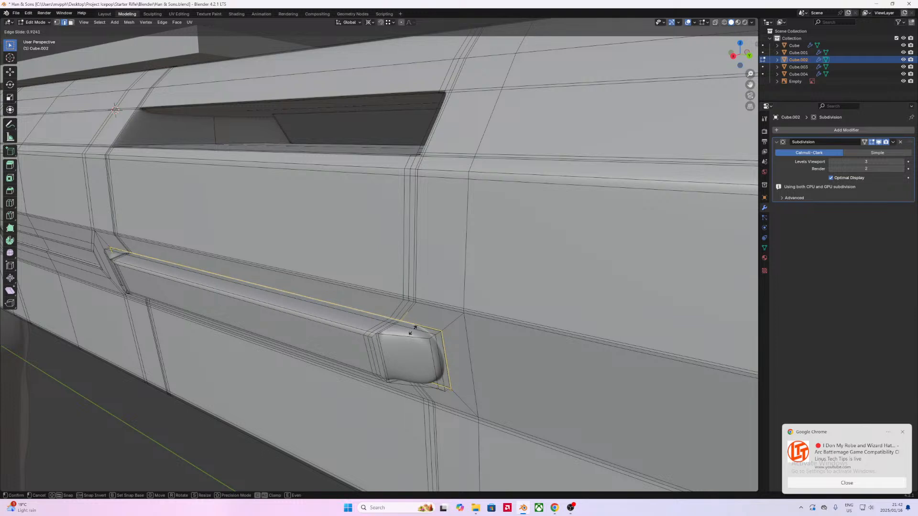
{"action": "left_click", "coordinate": [412, 330]}
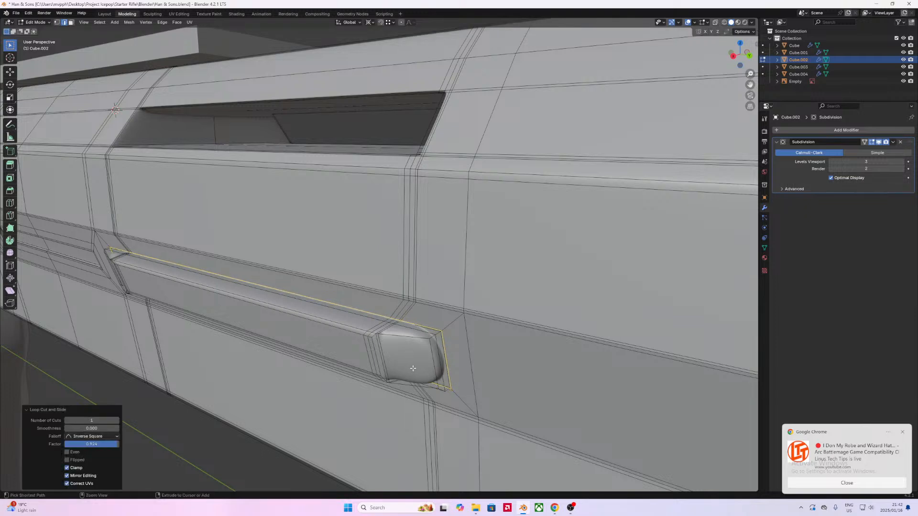
{"action": "key", "text": "ctrl+e"}
{"action": "key", "text": "g"}
{"action": "key", "text": "g"}
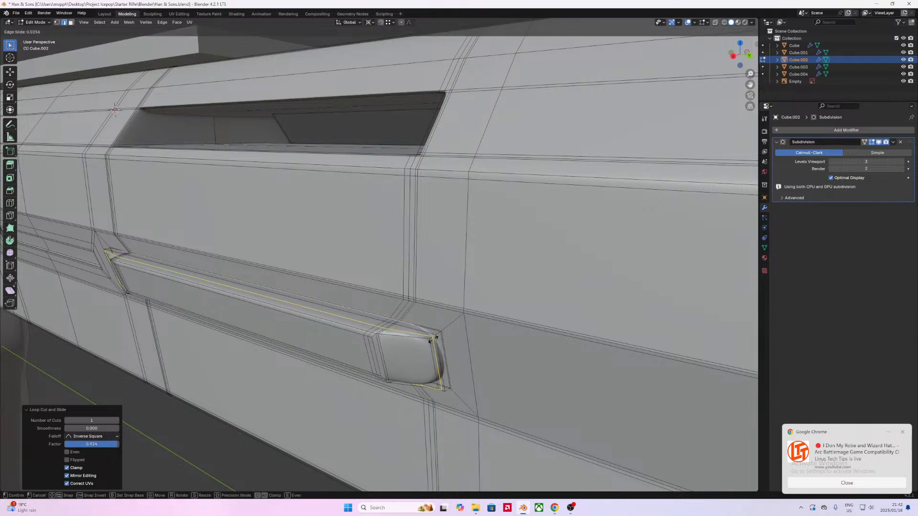
{"action": "left_click", "coordinate": [433, 343]}
Step: Add a crosswise loop cut tight to the raised panel's outer end and another ring cut closely around its base
{"action": "key", "text": "ctrl+r"}
{"action": "left_click", "coordinate": [427, 341]}
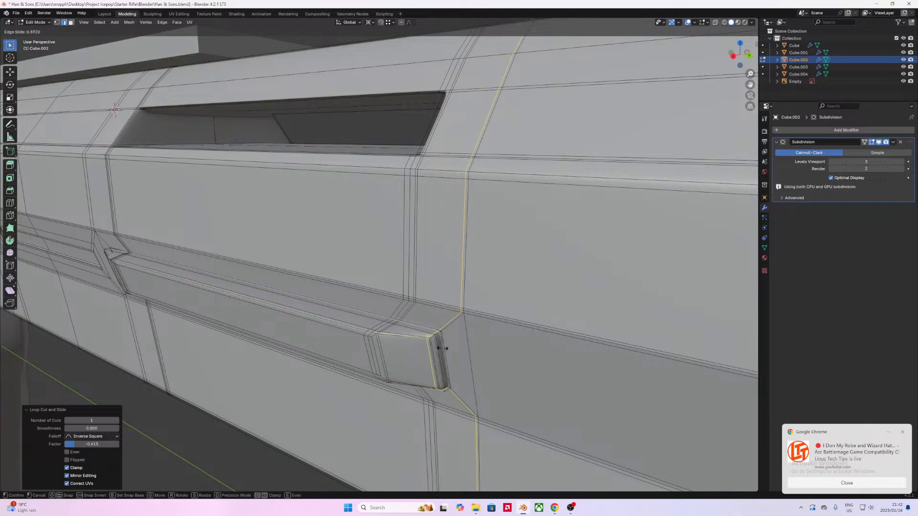
{"action": "left_click", "coordinate": [443, 349]}
{"action": "key", "text": "ctrl+r"}
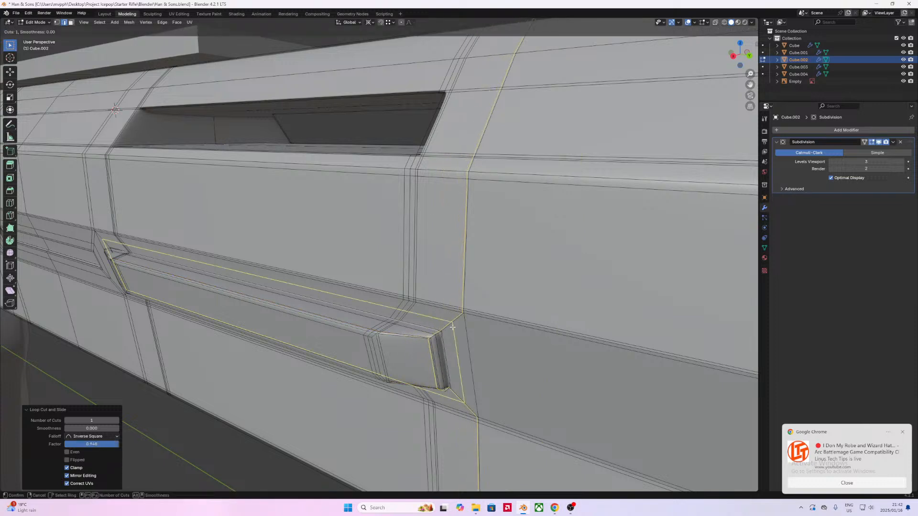
{"action": "left_click", "coordinate": [451, 327]}
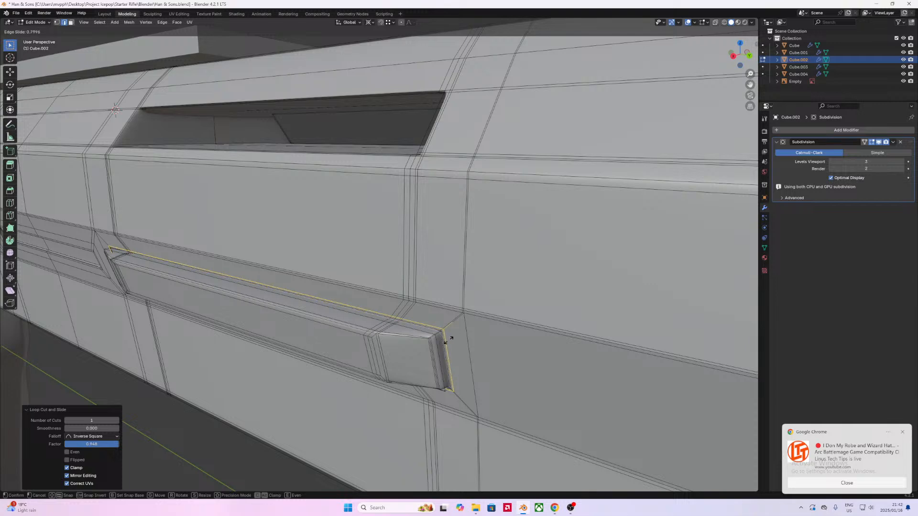
{"action": "left_click", "coordinate": [448, 339]}
Step: Examine the sharpened raised panel and the surrounding receiver shading in Object Mode
{"action": "middle_click_drag", "start_coordinate": [448, 339], "coordinate": [428, 346]}
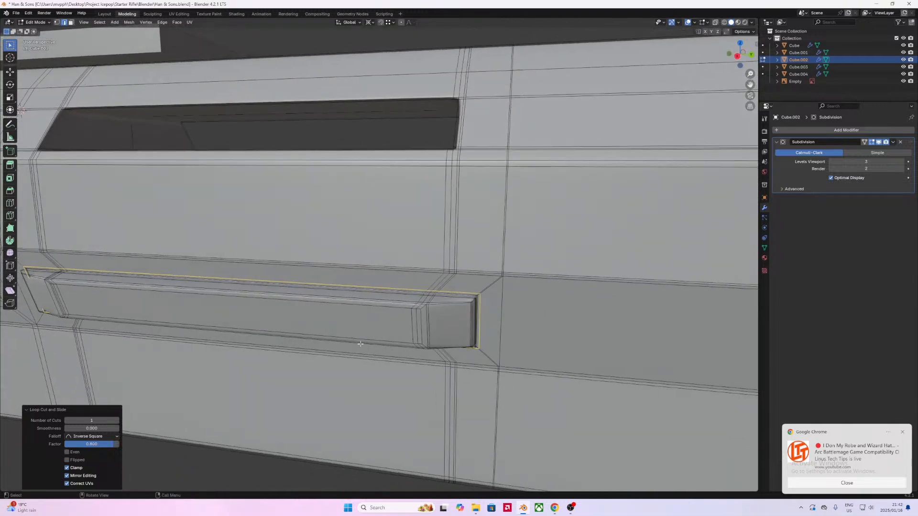
{"action": "key", "text": "Tab"}
{"action": "scroll", "coordinate": [368, 344], "scroll_direction": "down", "scroll_amount": 5}
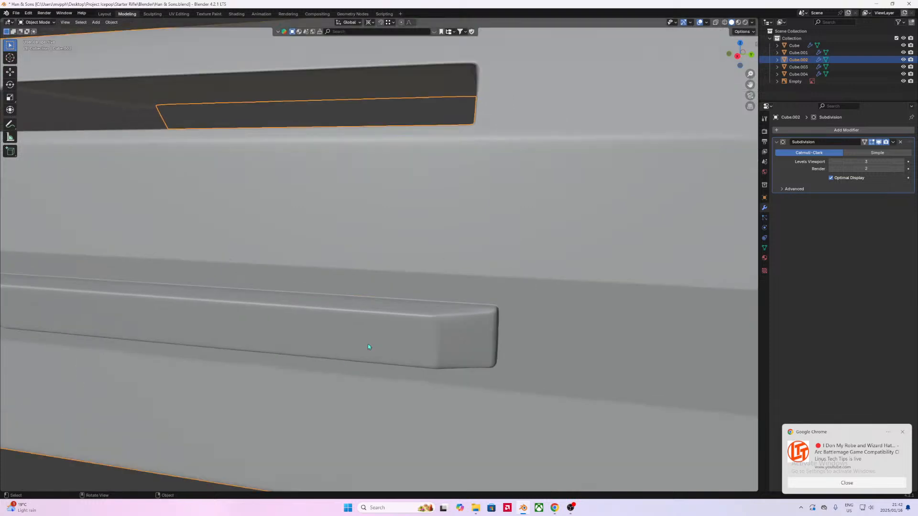
{"action": "middle_click_drag", "start_coordinate": [368, 343], "coordinate": [297, 329]}
{"action": "scroll", "coordinate": [364, 339], "scroll_direction": "up", "scroll_amount": 3}
{"action": "middle_click_drag", "start_coordinate": [402, 349], "coordinate": [436, 266]}
{"action": "scroll", "coordinate": [342, 321], "scroll_direction": "down", "scroll_amount": 3}
{"action": "scroll", "coordinate": [443, 359], "scroll_direction": "down", "scroll_amount": 3}
{"action": "scroll", "coordinate": [464, 363], "scroll_direction": "up", "scroll_amount": 3}
Step: Try to cut an opening in the rear of the receiver's sloped upper side by extruding it about 7.4 cm inward along X and deleting its end faces
{"action": "key", "text": "Tab"}
{"action": "middle_click_drag", "start_coordinate": [437, 318], "coordinate": [412, 252]}
{"action": "left_click", "coordinate": [410, 249]}
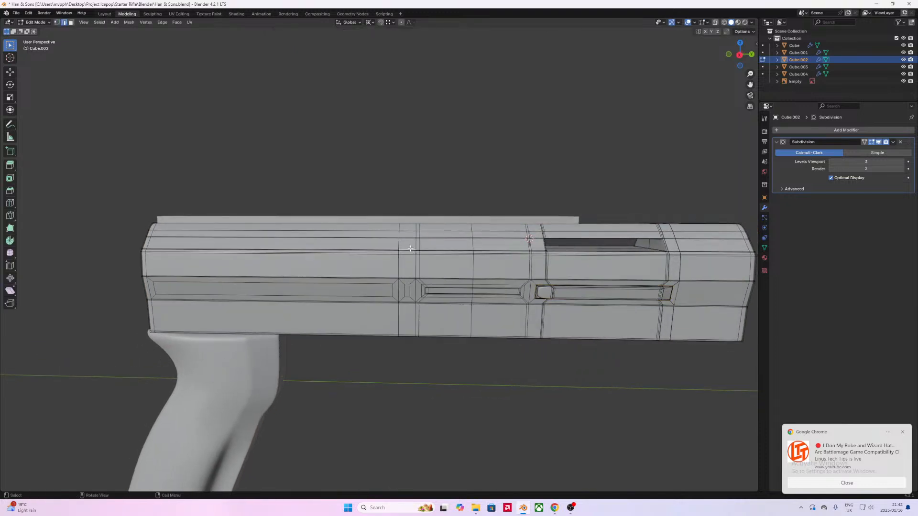
{"action": "middle_click_drag", "start_coordinate": [438, 247], "coordinate": [378, 277]}
{"action": "key", "text": "e"}
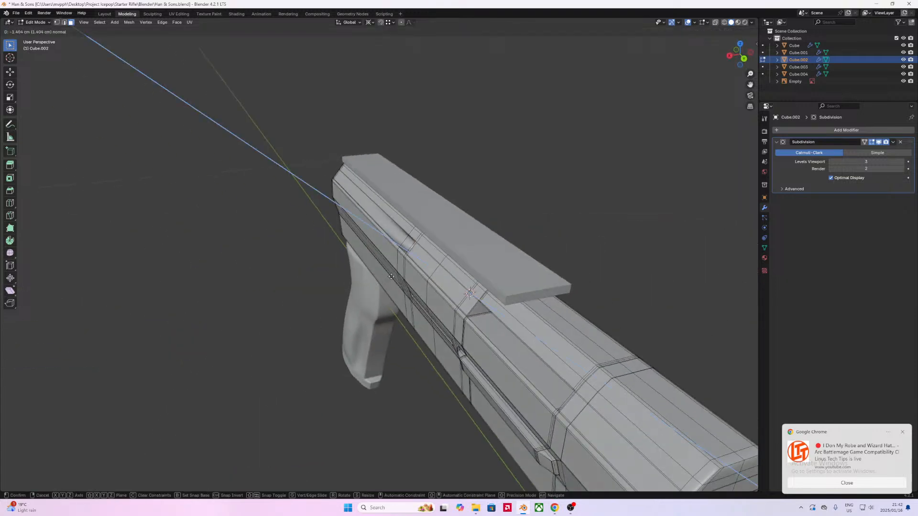
{"action": "key", "text": "x"}
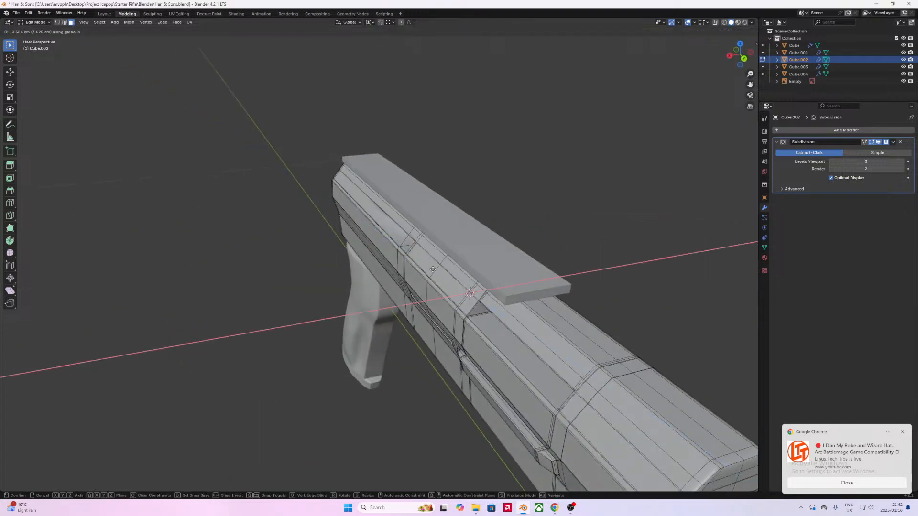
{"action": "left_click", "coordinate": [548, 220]}
{"action": "key", "text": "x"}
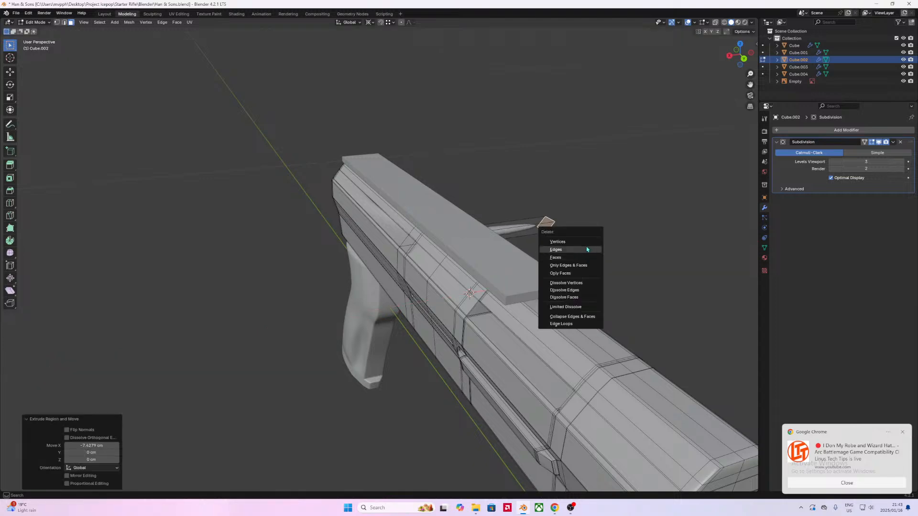
{"action": "left_click", "coordinate": [581, 258]}
{"action": "middle_click_drag", "start_coordinate": [409, 289], "coordinate": [335, 320]}
{"action": "scroll", "coordinate": [495, 265], "scroll_direction": "up", "scroll_amount": 3}
{"action": "key", "text": "ctrl+z"}
{"action": "key", "text": "ctrl+z"}
{"action": "key", "text": "ctrl+shift+z"}
Step: Inset the long rear face and its narrow neighbouring face on the receiver's sloped upper side together by about 0.84 cm
{"action": "scroll", "coordinate": [276, 312], "scroll_direction": "down", "scroll_amount": 4}
{"action": "left_click", "coordinate": [384, 308], "text": "shift"}
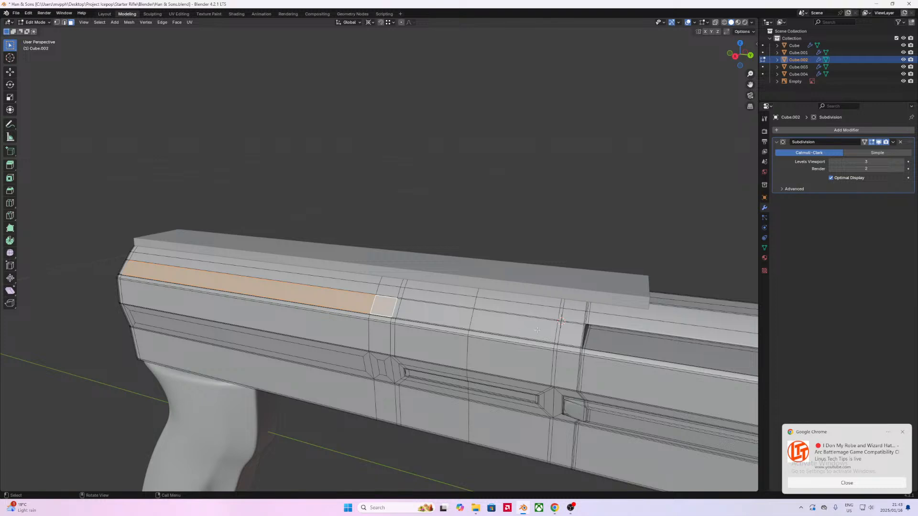
{"action": "key", "text": "i"}
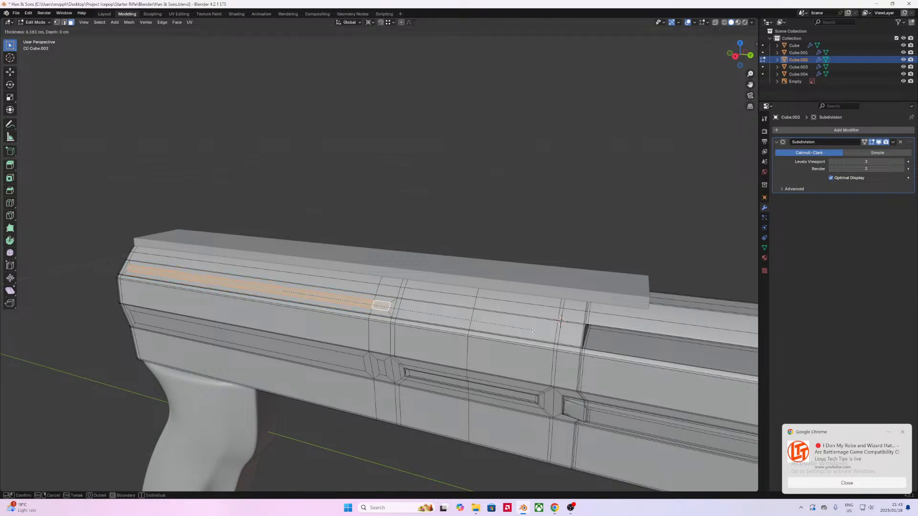
{"action": "left_click", "coordinate": [531, 330]}
{"action": "middle_click_drag", "start_coordinate": [530, 330], "coordinate": [487, 332]}
Step: Extrude the inset faces inward along the X axis and delete the end faces to open a long slot
{"action": "key", "text": "e"}
{"action": "key", "text": "x"}
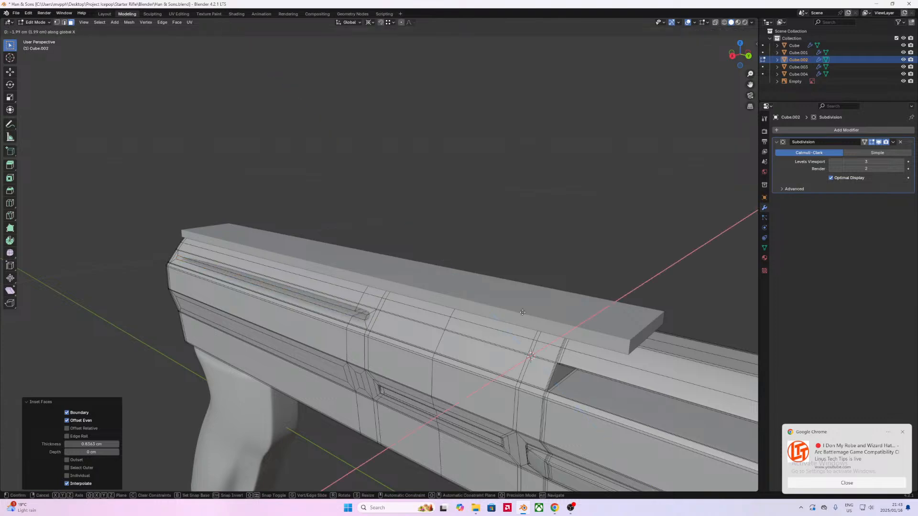
{"action": "left_click", "coordinate": [617, 261]}
{"action": "key", "text": "x"}
{"action": "left_click", "coordinate": [618, 262]}
{"action": "middle_click_drag", "start_coordinate": [576, 268], "coordinate": [397, 312]}
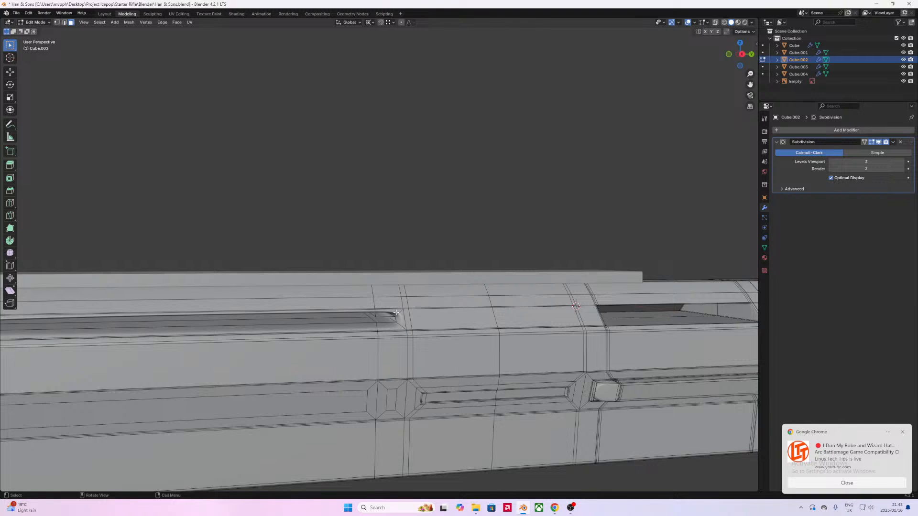
Step: Add a crosswise loop cut around the receiver, tight to the front end of the long rear slot
{"action": "key", "text": "ctrl+e"}
{"action": "key", "text": "Escape"}
{"action": "key", "text": "2"}
{"action": "left_click", "coordinate": [395, 317], "text": "alt"}
{"action": "key", "text": "g"}
{"action": "key", "text": "g"}
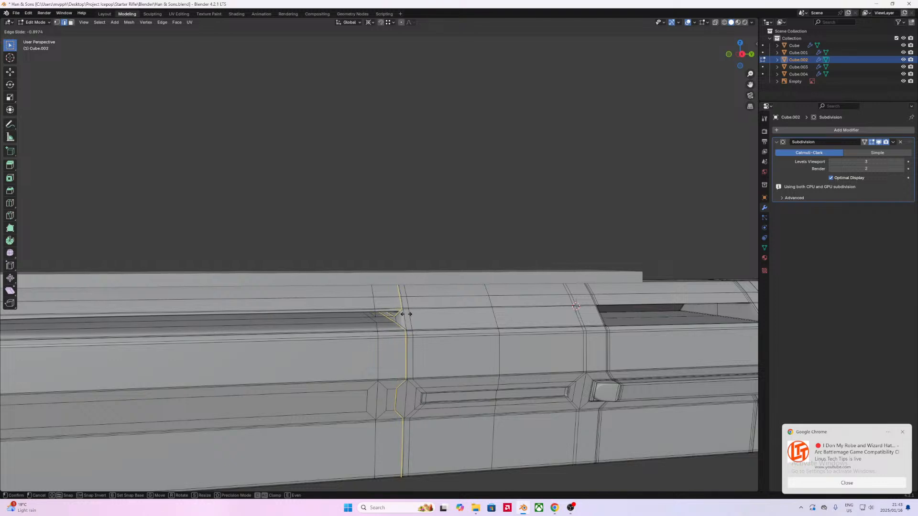
{"action": "left_click", "coordinate": [405, 314]}
Step: Add two lengthwise loop cuts along the sloped side, one close above the long slot and one close below it
{"action": "middle_click_drag", "start_coordinate": [405, 314], "coordinate": [409, 366]}
{"action": "left_click", "coordinate": [402, 372], "text": "alt"}
{"action": "key", "text": "g"}
{"action": "key", "text": "g"}
{"action": "left_click", "coordinate": [409, 354]}
{"action": "key", "text": "g"}
{"action": "key", "text": "g"}
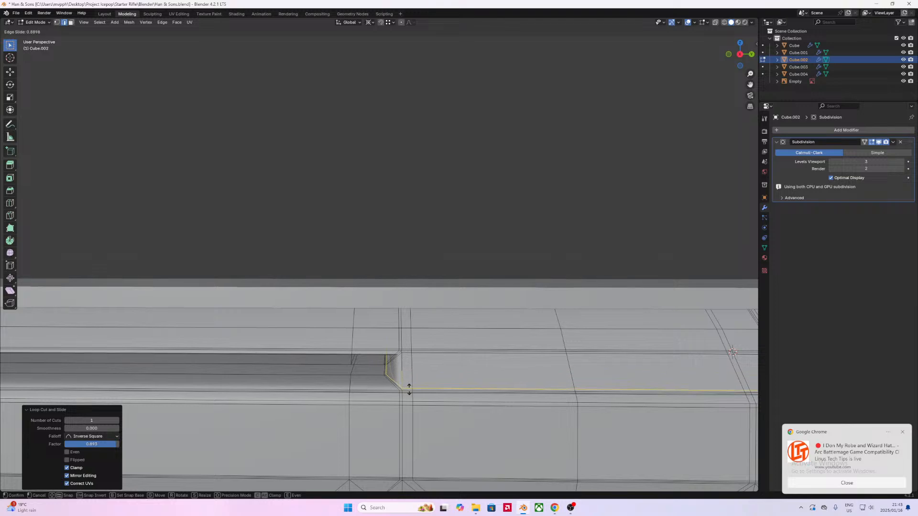
{"action": "left_click", "coordinate": [409, 389]}
{"action": "middle_click_drag", "start_coordinate": [431, 392], "coordinate": [452, 381]}
Step: Add two crosswise loop cuts at the slot's rear end, one on each side of its end edge
{"action": "scroll", "coordinate": [452, 381], "scroll_direction": "down", "scroll_amount": 4}
{"action": "mouse_move", "coordinate": [352, 343]}
{"action": "middle_mouse_down"}
{"action": "mouse_move", "coordinate": [318, 342]}
{"action": "mouse_move", "coordinate": [364, 340]}
{"action": "middle_mouse_up"}
{"action": "scroll", "coordinate": [306, 330], "scroll_direction": "up", "scroll_amount": 2}
{"action": "middle_click_drag", "start_coordinate": [302, 331], "coordinate": [327, 312], "text": "shift"}
{"action": "middle_click_drag", "start_coordinate": [327, 312], "coordinate": [287, 301]}
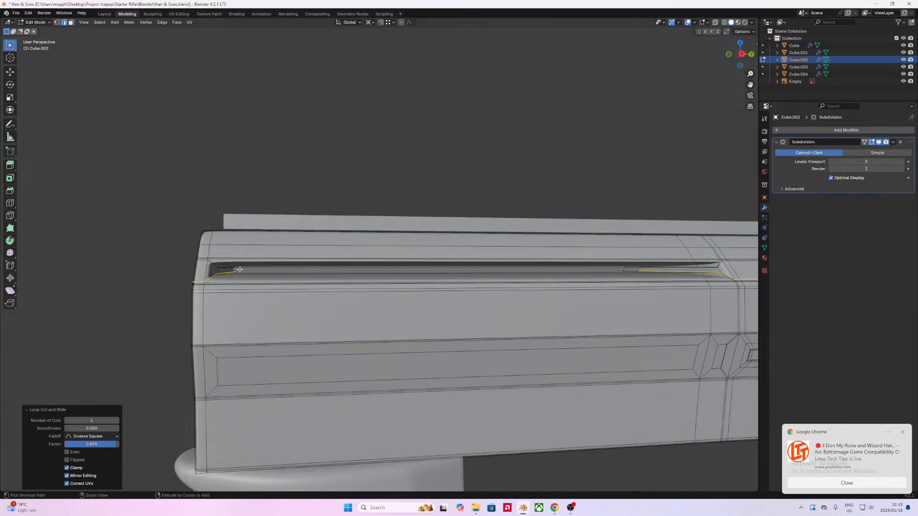
{"action": "key", "text": "ctrl+r"}
{"action": "left_click", "coordinate": [257, 250]}
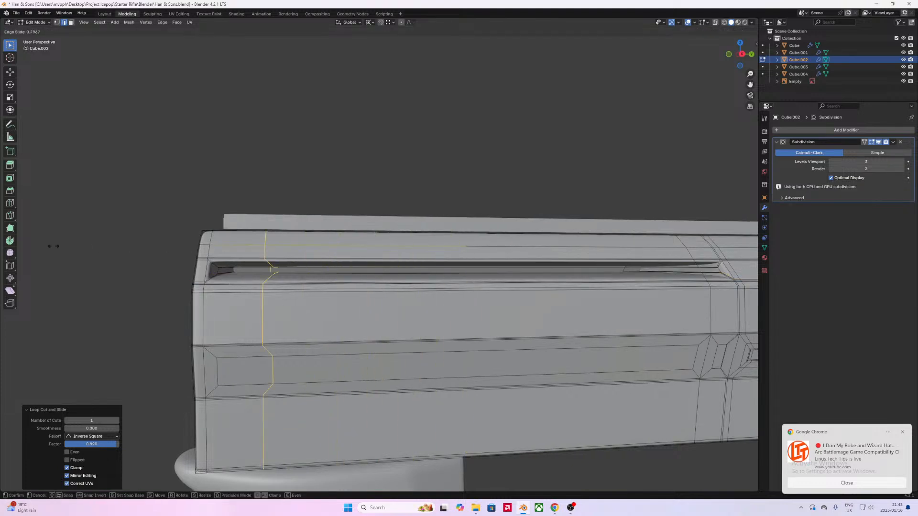
{"action": "left_click", "coordinate": [89, 244]}
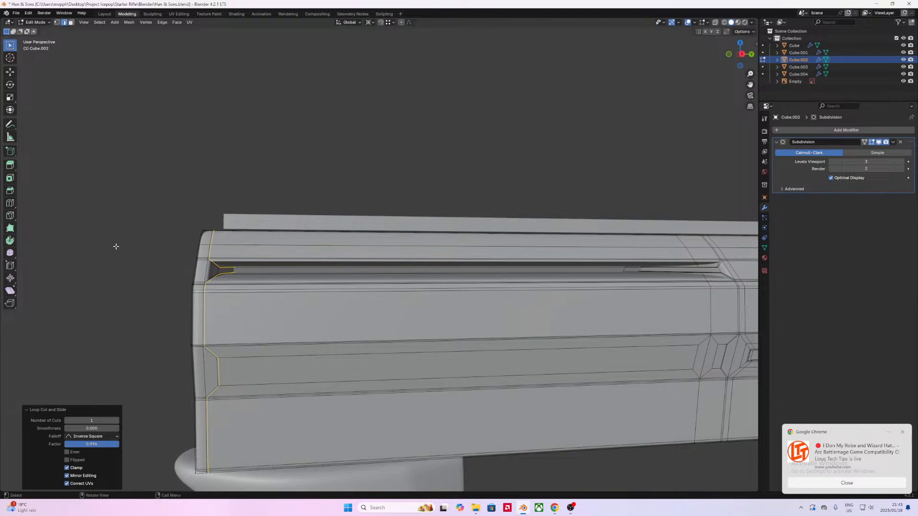
{"action": "key", "text": "ctrl+r"}
{"action": "left_click", "coordinate": [199, 257]}
{"action": "left_click", "coordinate": [204, 258]}
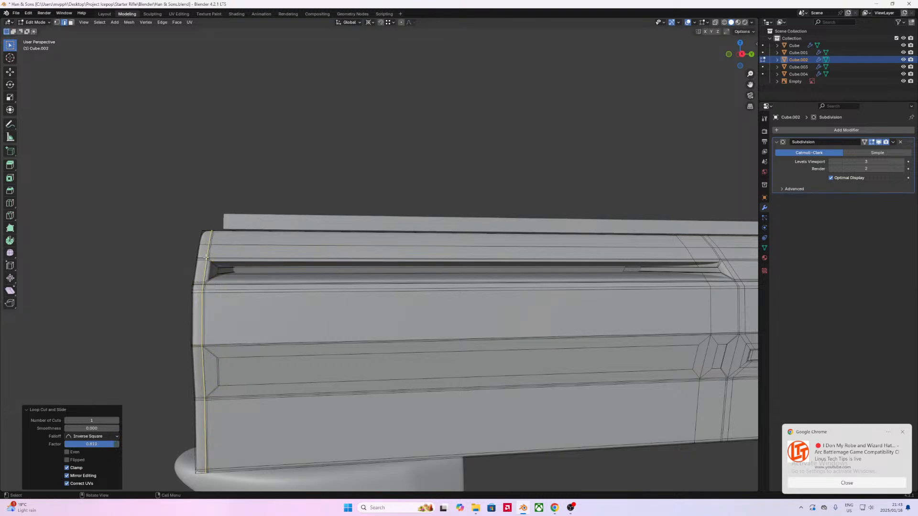
{"action": "scroll", "coordinate": [259, 306], "scroll_direction": "up", "scroll_amount": 2}
{"action": "scroll", "coordinate": [259, 305], "scroll_direction": "down", "scroll_amount": 5}
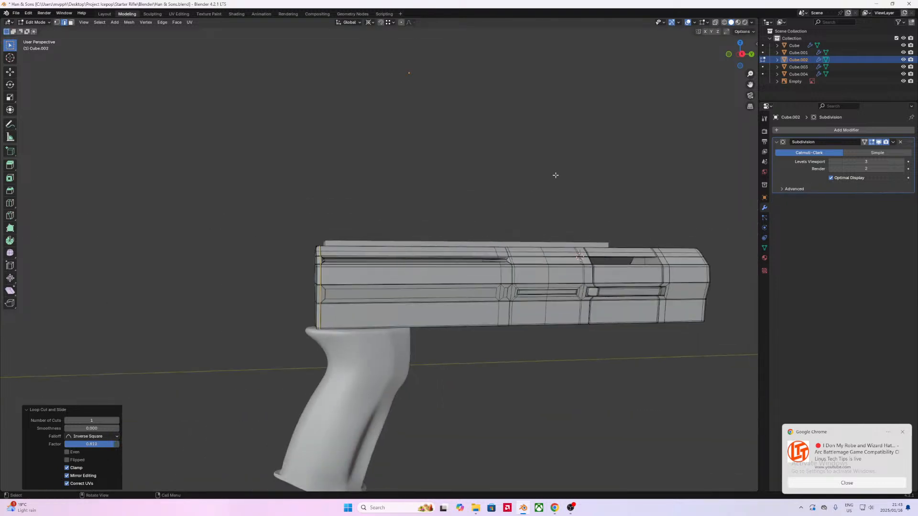
Step: In the right side view with X-ray on, move the slot's rear-end vertex columns along Y to match the opening in the reference
{"action": "left_click", "coordinate": [741, 54]}
{"action": "scroll", "coordinate": [484, 244], "scroll_direction": "up", "scroll_amount": 3}
{"action": "key", "text": "Tab"}
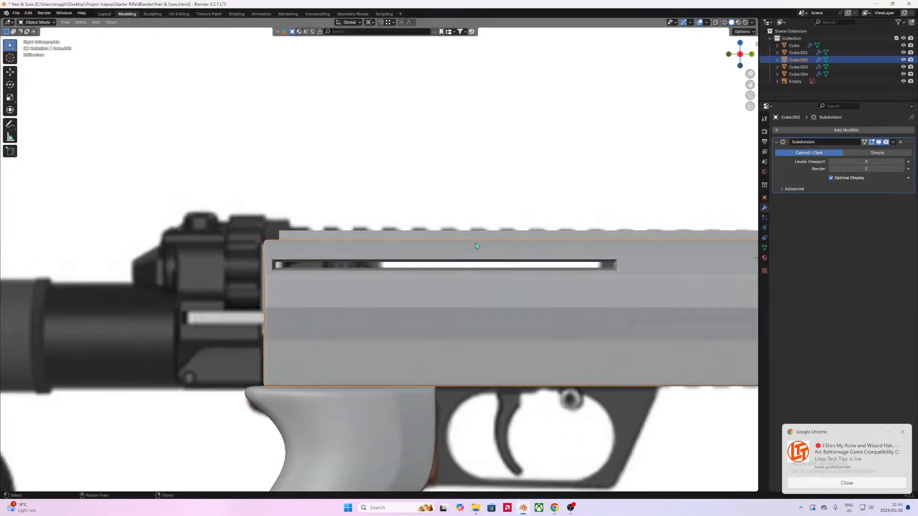
{"action": "key", "text": "Tab"}
{"action": "key", "text": "alt+z"}
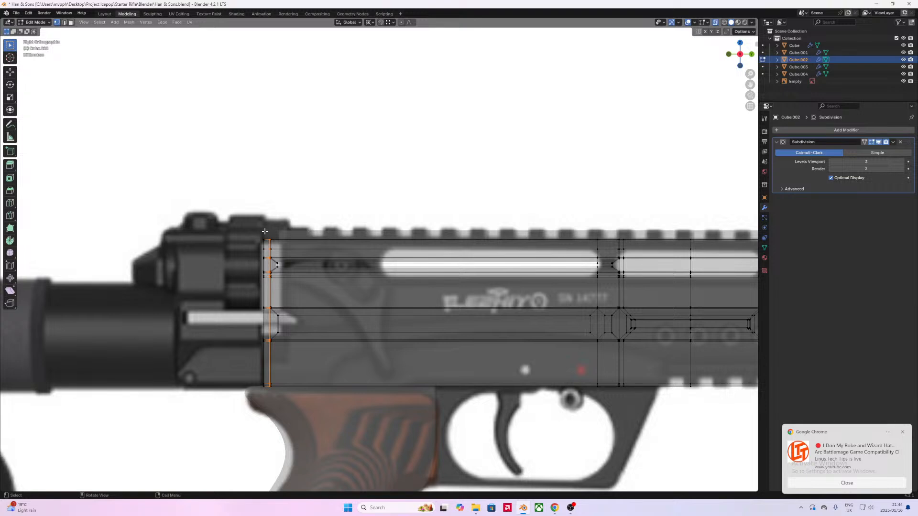
{"action": "left_click_drag", "start_coordinate": [266, 235], "coordinate": [337, 387]}
{"action": "key", "text": "g"}
{"action": "key", "text": "x"}
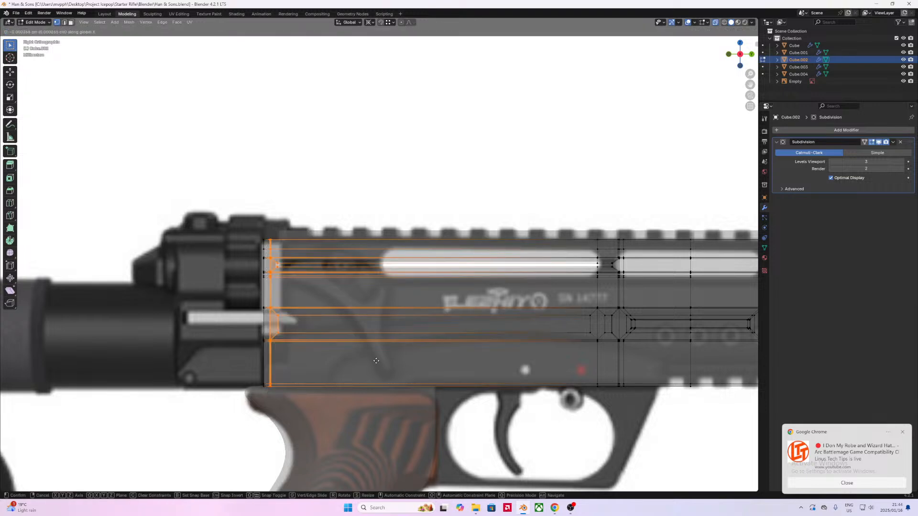
{"action": "key", "text": "y"}
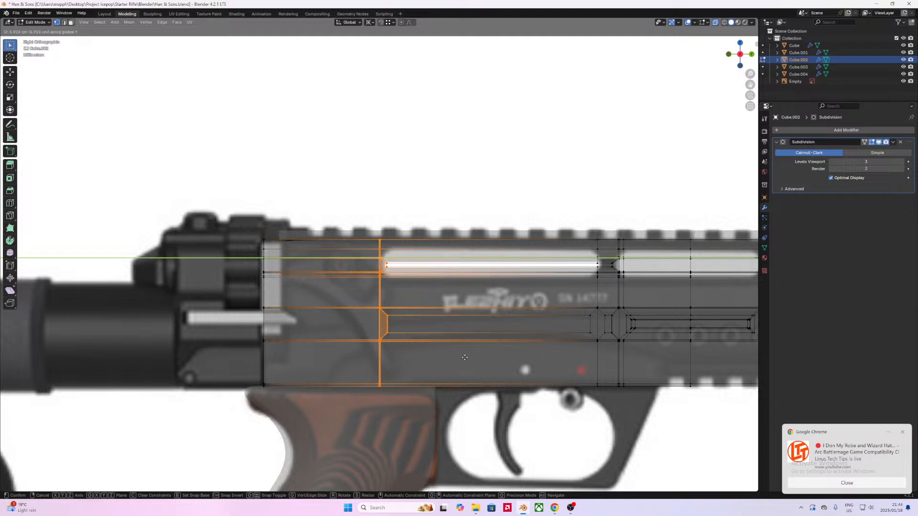
{"action": "left_click", "coordinate": [463, 357]}
{"action": "key", "text": "Tab"}
{"action": "scroll", "coordinate": [454, 356], "scroll_direction": "up", "scroll_amount": 3}
{"action": "scroll", "coordinate": [449, 347], "scroll_direction": "down", "scroll_amount": 9}
{"action": "mouse_move", "coordinate": [463, 314]}
{"action": "middle_mouse_down"}
{"action": "mouse_move", "coordinate": [379, 334]}
{"action": "mouse_move", "coordinate": [403, 332]}
{"action": "mouse_move", "coordinate": [459, 293]}
{"action": "mouse_move", "coordinate": [478, 306]}
{"action": "middle_mouse_up"}
Step: Symmetrize the whole receiver mesh from +X to -X, clear the selection and return to Object Mode
{"action": "key", "text": "Tab"}
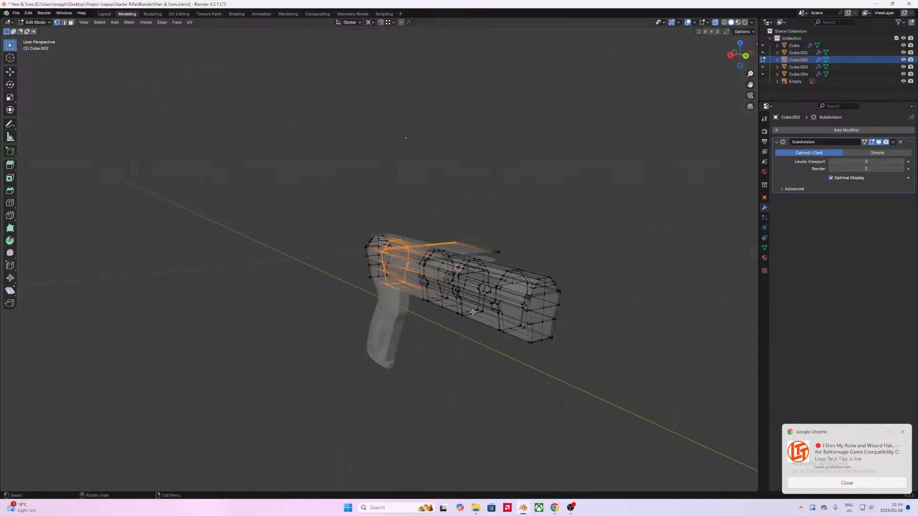
{"action": "key", "text": "a"}
{"action": "left_click", "coordinate": [129, 23]}
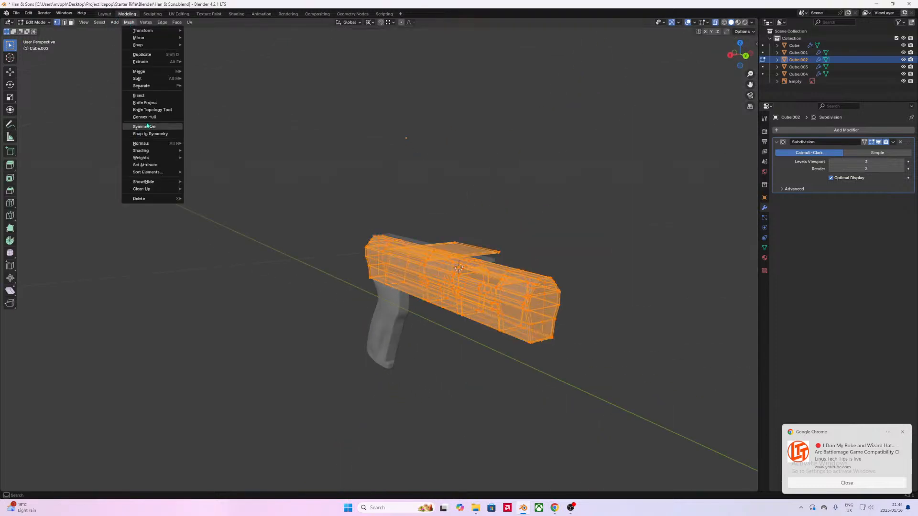
{"action": "left_click", "coordinate": [144, 128]}
{"action": "middle_click_drag", "start_coordinate": [394, 314], "coordinate": [328, 309]}
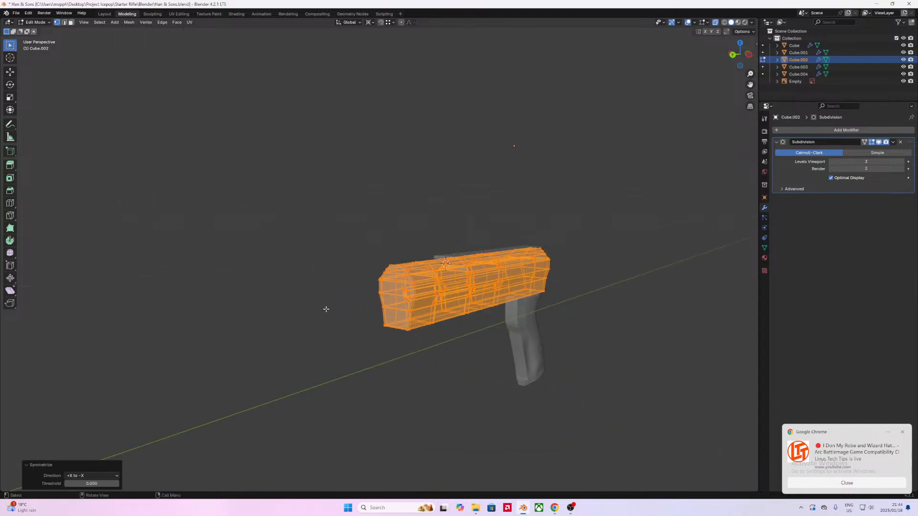
{"action": "left_click", "coordinate": [256, 210]}
{"action": "middle_click_drag", "start_coordinate": [242, 189], "coordinate": [314, 214]}
{"action": "scroll", "coordinate": [314, 213], "scroll_direction": "up", "scroll_amount": 2}
{"action": "key", "text": "Tab"}
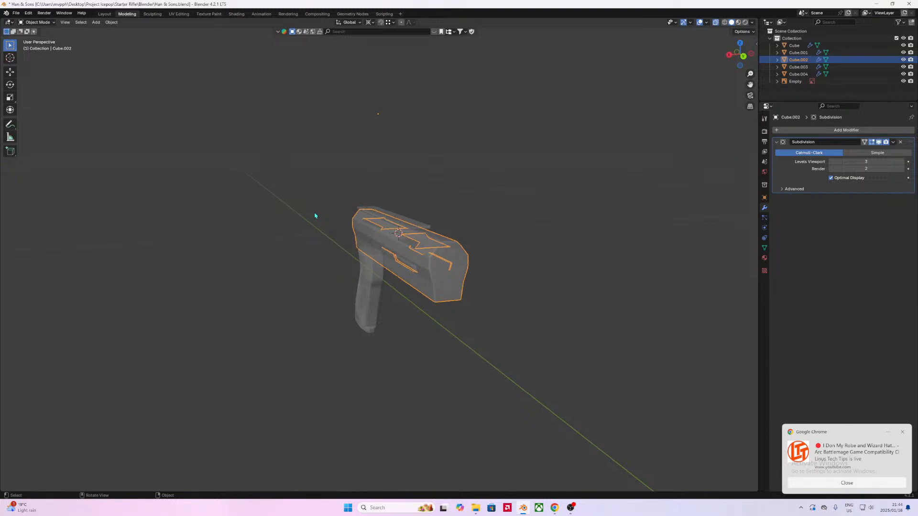
Step: Select all of the receiver's vertices and merge them by distance
{"action": "scroll", "coordinate": [314, 214], "scroll_direction": "down", "scroll_amount": 4}
{"action": "key", "text": "Tab"}
{"action": "key", "text": "a"}
{"action": "key", "text": "F3"}
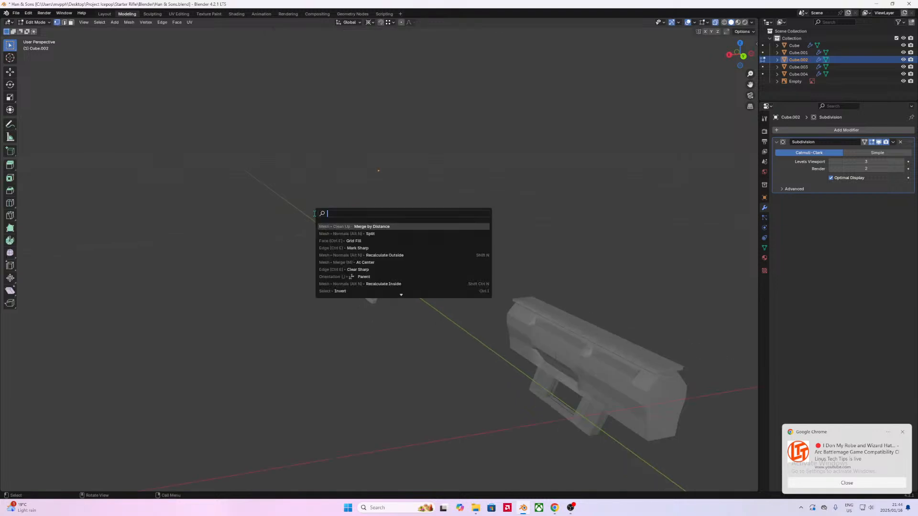
{"action": "key", "text": "Return"}
{"action": "key", "text": "Tab"}
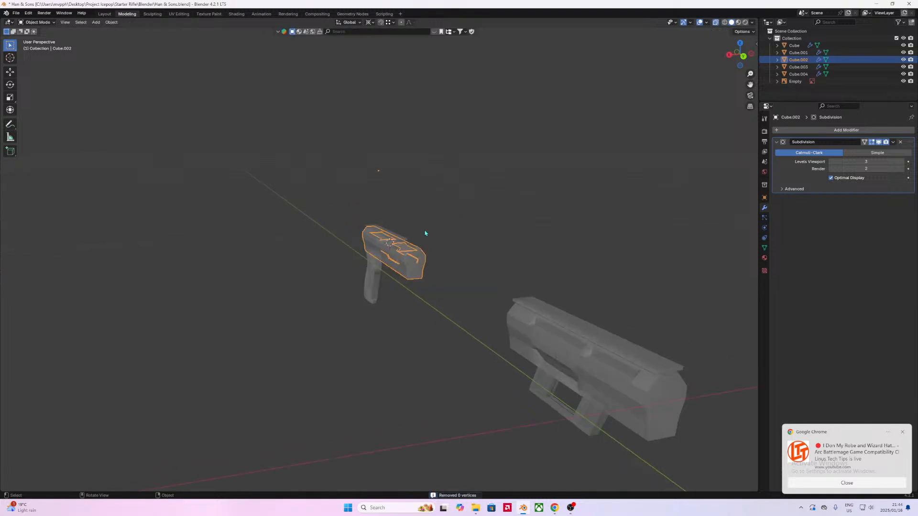
Step: Turn X-ray off and examine the shading around the receiver's slots and side recesses in Object Mode
{"action": "middle_click_drag", "start_coordinate": [460, 213], "coordinate": [511, 193]}
{"action": "left_click", "coordinate": [718, 23]}
{"action": "scroll", "coordinate": [434, 211], "scroll_direction": "up", "scroll_amount": 5}
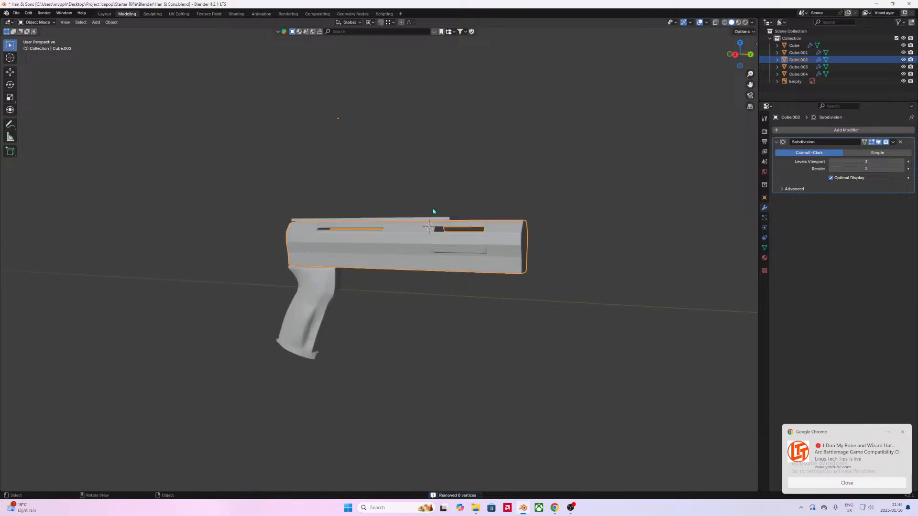
{"action": "middle_click_drag", "start_coordinate": [434, 211], "coordinate": [394, 210]}
{"action": "scroll", "coordinate": [400, 234], "scroll_direction": "up", "scroll_amount": 6}
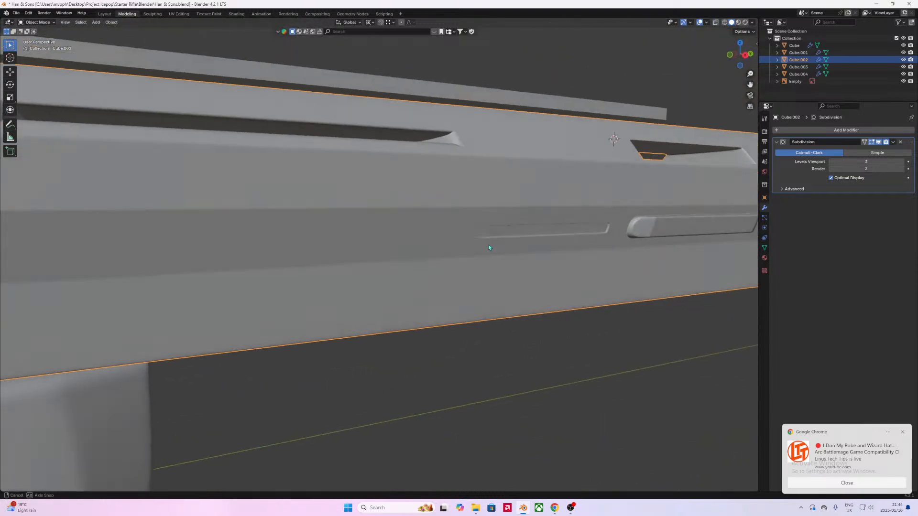
{"action": "scroll", "coordinate": [475, 258], "scroll_direction": "up", "scroll_amount": 4}
{"action": "middle_click_drag", "start_coordinate": [488, 245], "coordinate": [408, 293]}
{"action": "scroll", "coordinate": [464, 257], "scroll_direction": "down", "scroll_amount": 11}
{"action": "scroll", "coordinate": [386, 240], "scroll_direction": "up", "scroll_amount": 4}
{"action": "scroll", "coordinate": [386, 238], "scroll_direction": "up", "scroll_amount": 3}
{"action": "scroll", "coordinate": [409, 290], "scroll_direction": "up", "scroll_amount": 4}
Step: Add a loop cut on the faces bordering the long rear slot, close around its rim, and check the shading
{"action": "key", "text": "Tab"}
{"action": "middle_click_drag", "start_coordinate": [500, 252], "coordinate": [516, 248]}
{"action": "left_click", "coordinate": [526, 213], "text": "alt"}
{"action": "key", "text": "g"}
{"action": "key", "text": "g"}
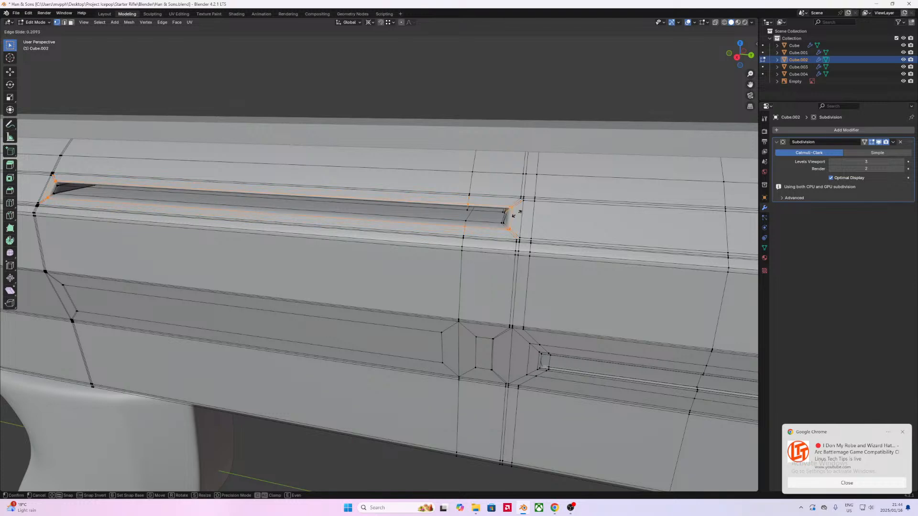
{"action": "left_click", "coordinate": [510, 213]}
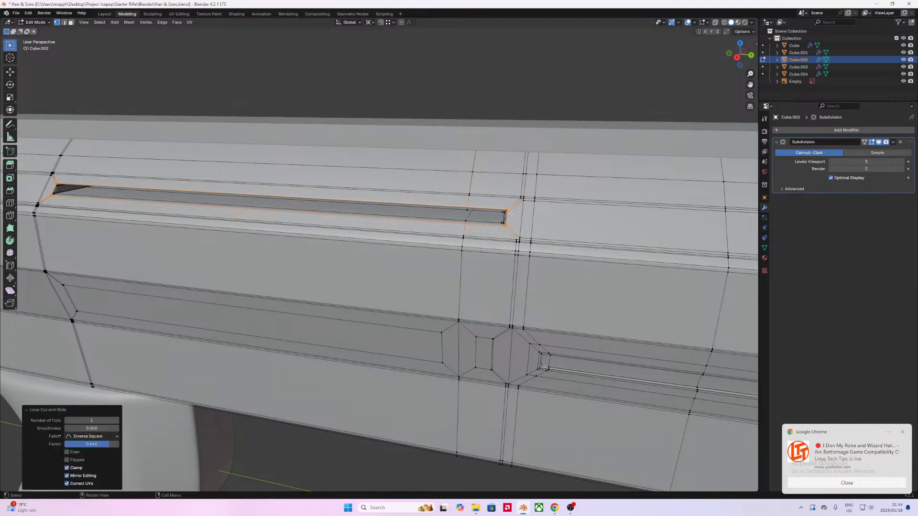
{"action": "key", "text": "Tab"}
{"action": "scroll", "coordinate": [437, 244], "scroll_direction": "up", "scroll_amount": 6}
{"action": "scroll", "coordinate": [435, 247], "scroll_direction": "down", "scroll_amount": 10}
{"action": "middle_click_drag", "start_coordinate": [435, 248], "coordinate": [496, 248]}
{"action": "scroll", "coordinate": [494, 242], "scroll_direction": "up", "scroll_amount": 4}
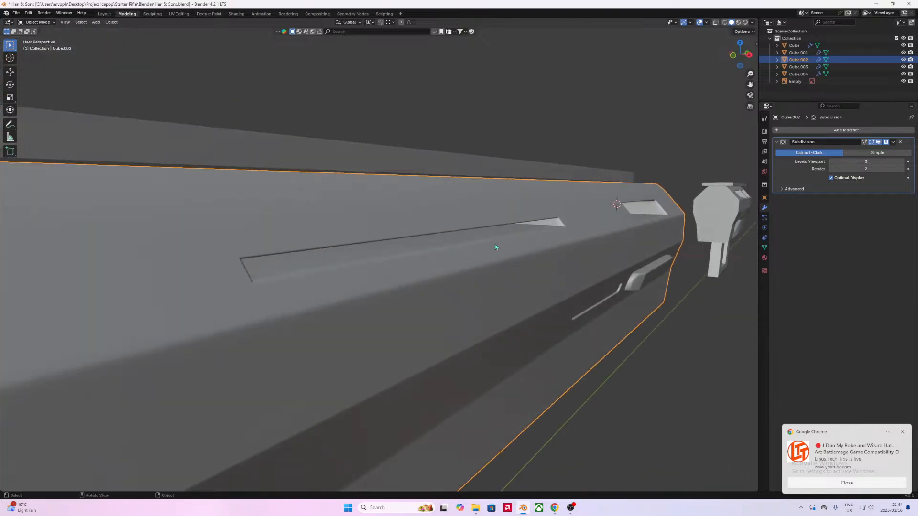
Step: Add a loop cut along the inner walls of the long rear slot
{"action": "key", "text": "Tab"}
{"action": "scroll", "coordinate": [494, 244], "scroll_direction": "up", "scroll_amount": 2}
{"action": "scroll", "coordinate": [497, 245], "scroll_direction": "down", "scroll_amount": 1}
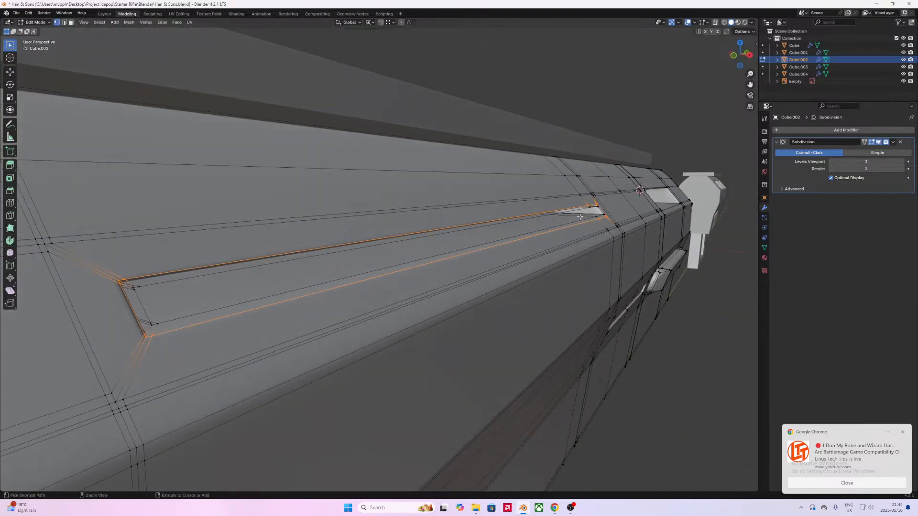
{"action": "key", "text": "ctrl+r"}
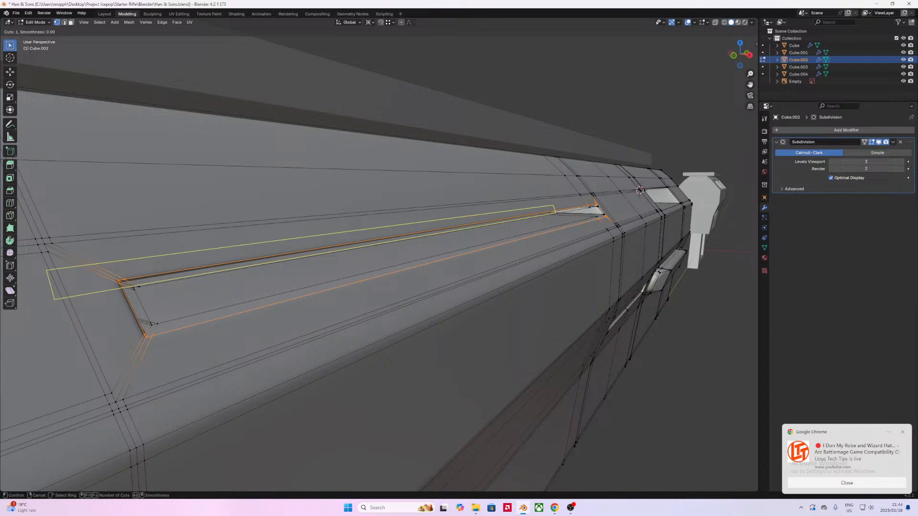
{"action": "left_click", "coordinate": [582, 215]}
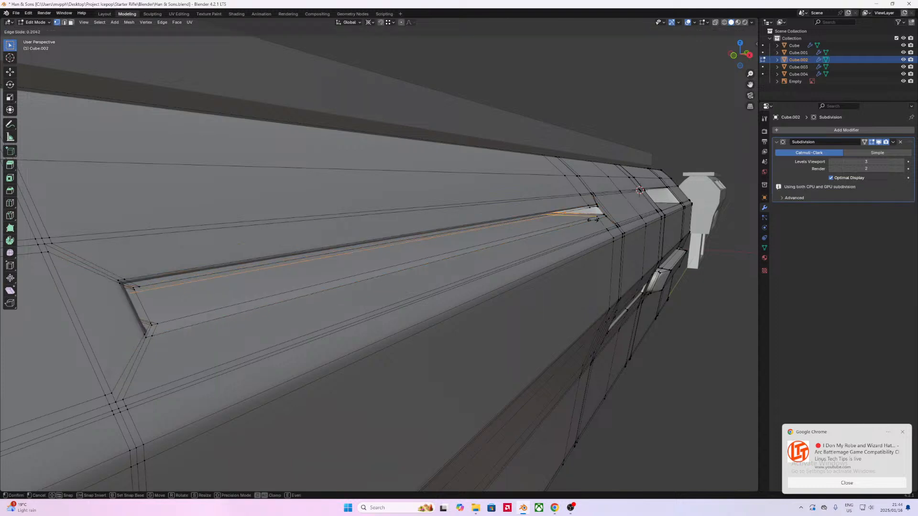
{"action": "left_click", "coordinate": [629, 245]}
Step: Examine the sharpened slot edges up close and the whole receiver from the side
{"action": "key", "text": "Tab"}
{"action": "scroll", "coordinate": [624, 244], "scroll_direction": "up", "scroll_amount": 6}
{"action": "scroll", "coordinate": [625, 248], "scroll_direction": "down", "scroll_amount": 8}
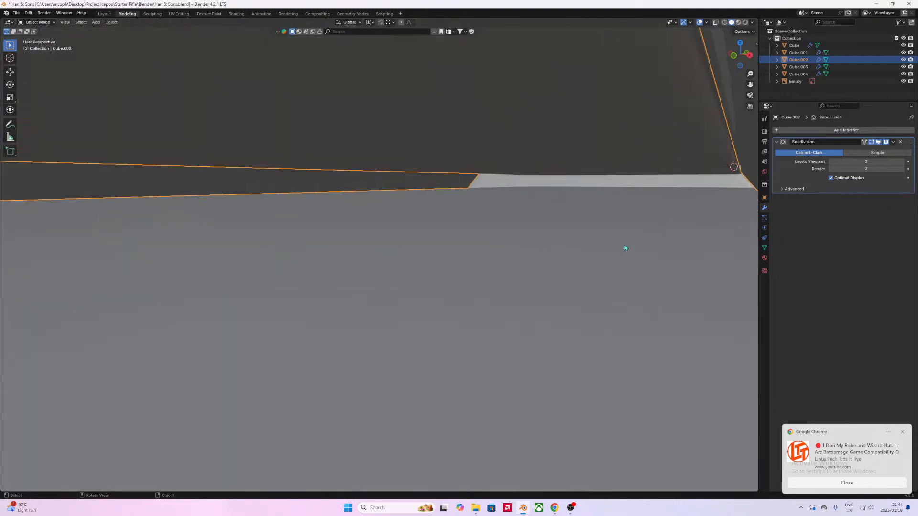
{"action": "middle_click_drag", "start_coordinate": [581, 281], "coordinate": [473, 249]}
{"action": "left_click", "coordinate": [472, 250]}
{"action": "middle_click_drag", "start_coordinate": [438, 397], "coordinate": [513, 130], "text": "shift"}
{"action": "middle_click_drag", "start_coordinate": [513, 130], "coordinate": [485, 244]}
{"action": "key", "text": "Tab"}
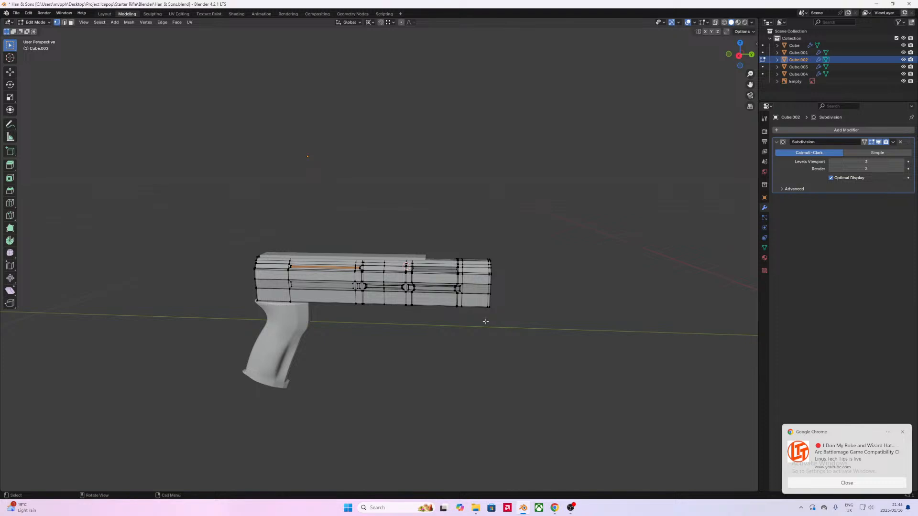
Step: Select the whole receiver mesh, return to Object Mode and check the receiver from the side
{"action": "key", "text": "a"}
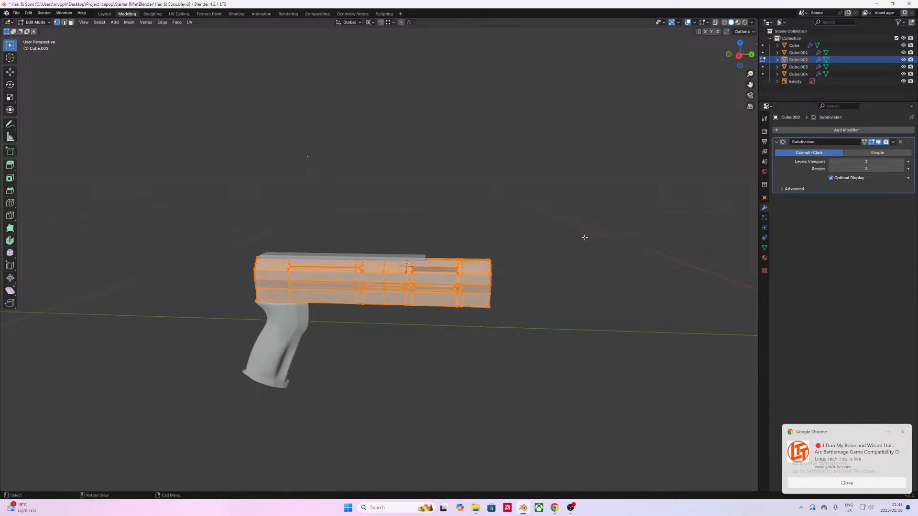
{"action": "key", "text": "Tab"}
{"action": "left_click", "coordinate": [551, 279]}
{"action": "left_click", "coordinate": [406, 289]}
{"action": "middle_click_drag", "start_coordinate": [377, 329], "coordinate": [404, 325]}
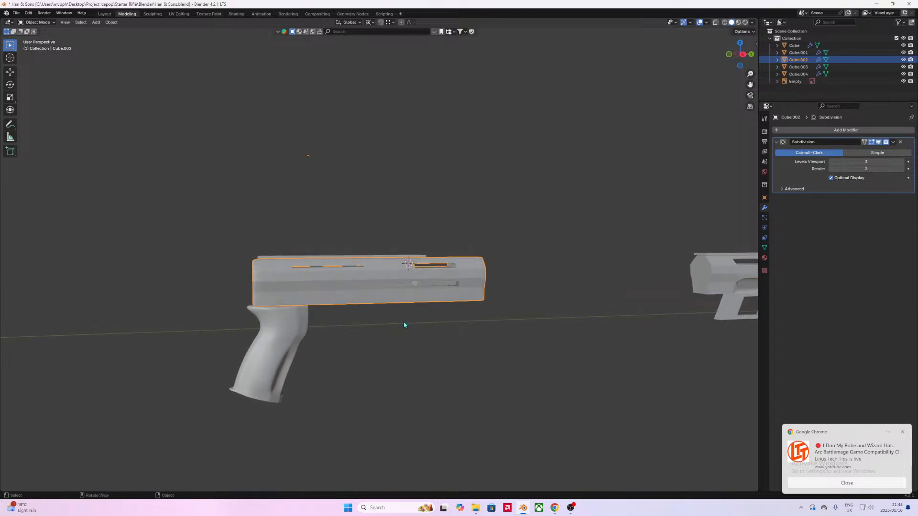
Step: Undo the recent receiver edits step by step, back past the loop cuts around the long rear slot
{"action": "key", "text": "ctrl+z"}
{"action": "key", "text": "ctrl+z"}
{"action": "key", "text": "ctrl+z"}
{"action": "key", "text": "ctrl+z"}
{"action": "key", "text": "ctrl+z"}
{"action": "key", "text": "ctrl+z"}
{"action": "key", "text": "ctrl+z"}
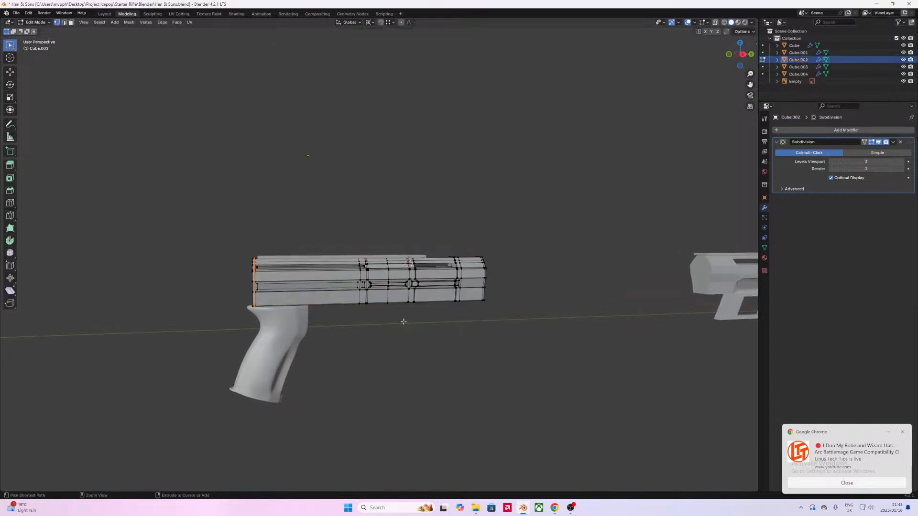
{"action": "key", "text": "ctrl+z"}
{"action": "key", "text": "ctrl+z"}
{"action": "key", "text": "ctrl+z"}
{"action": "key", "text": "ctrl+z"}
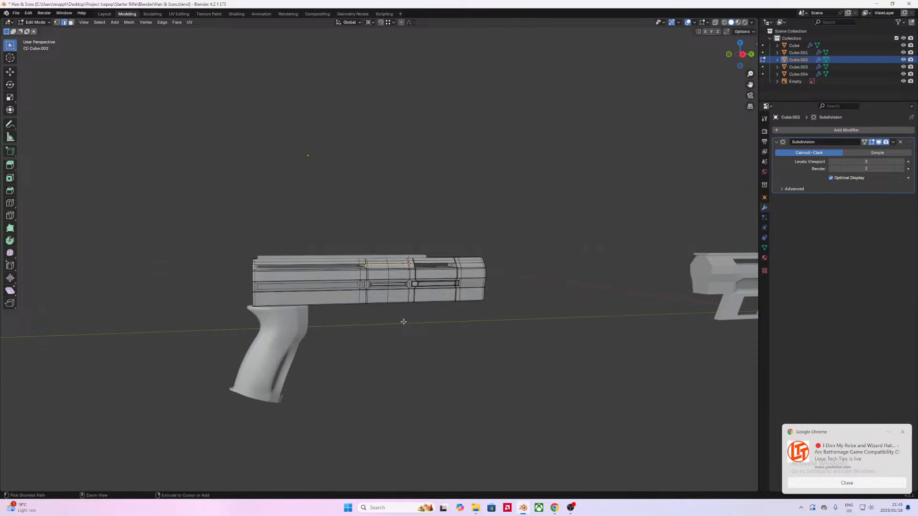
{"action": "left_click", "coordinate": [405, 321]}
Step: Examine the receiver's edge layout and smoothed shading around the slots and side recesses
{"action": "middle_click_drag", "start_coordinate": [416, 324], "coordinate": [483, 375]}
{"action": "key", "text": "Tab"}
{"action": "key", "text": "Tab"}
{"action": "scroll", "coordinate": [400, 326], "scroll_direction": "up", "scroll_amount": 8}
{"action": "scroll", "coordinate": [471, 375], "scroll_direction": "down", "scroll_amount": 10}
{"action": "middle_click_drag", "start_coordinate": [422, 369], "coordinate": [382, 378]}
{"action": "scroll", "coordinate": [381, 378], "scroll_direction": "up", "scroll_amount": 4}
{"action": "middle_click_drag", "start_coordinate": [429, 395], "coordinate": [358, 332], "text": "shift"}
{"action": "left_click", "coordinate": [382, 305]}
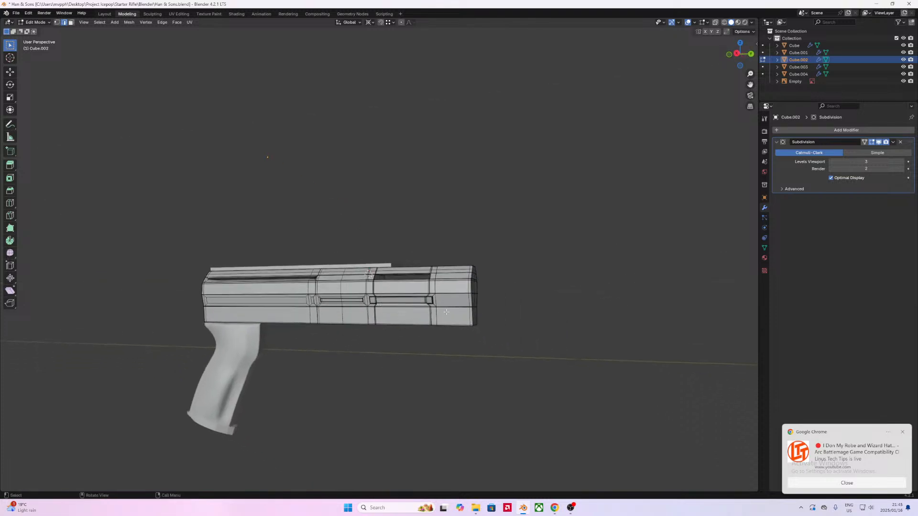
{"action": "middle_click_drag", "start_coordinate": [185, 324], "coordinate": [323, 316]}
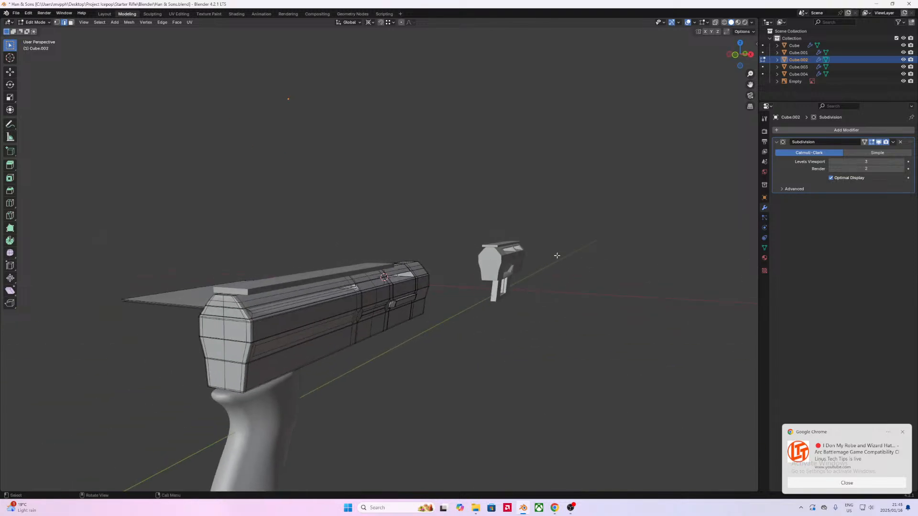
Step: Examine the short blocked-out receiver with the trigger guard in Object Mode and Edit Mode
{"action": "key", "text": "Tab"}
{"action": "left_click", "coordinate": [495, 266]}
{"action": "middle_click_drag", "start_coordinate": [494, 265], "coordinate": [197, 319]}
{"action": "scroll", "coordinate": [467, 289], "scroll_direction": "up", "scroll_amount": 3}
{"action": "key", "text": "Tab"}
{"action": "scroll", "coordinate": [488, 327], "scroll_direction": "up", "scroll_amount": 1}
{"action": "scroll", "coordinate": [488, 327], "scroll_direction": "down", "scroll_amount": 3}
{"action": "key", "text": "Tab"}
{"action": "key", "text": "Tab"}
{"action": "key", "text": "Tab"}
{"action": "middle_click_drag", "start_coordinate": [345, 297], "coordinate": [434, 328]}
{"action": "scroll", "coordinate": [434, 328], "scroll_direction": "up", "scroll_amount": 4}
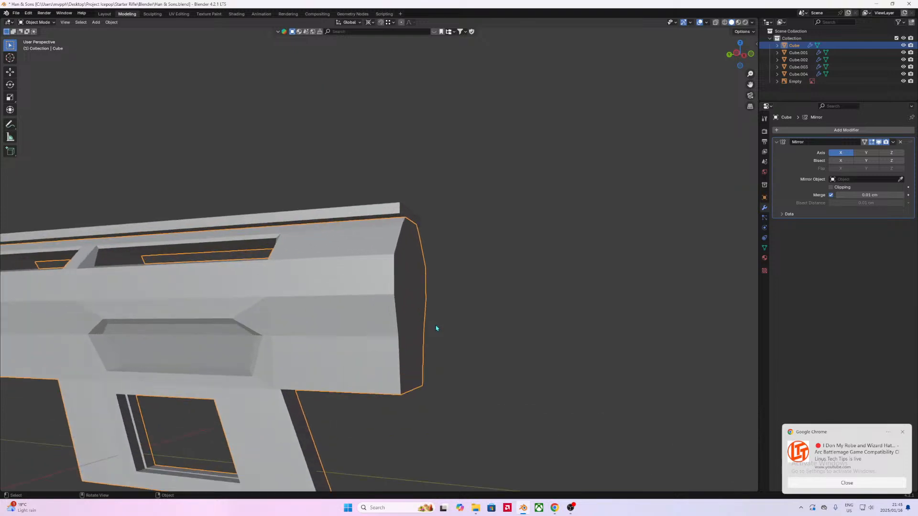
Step: Move the grip along the global Y axis until it sits under the short blocked-out receiver
{"action": "scroll", "coordinate": [435, 333], "scroll_direction": "down", "scroll_amount": 10}
{"action": "middle_click_drag", "start_coordinate": [499, 322], "coordinate": [453, 340], "text": "shift"}
{"action": "left_click", "coordinate": [592, 297]}
{"action": "key", "text": "g"}
{"action": "key", "text": "x"}
{"action": "key", "text": "y"}
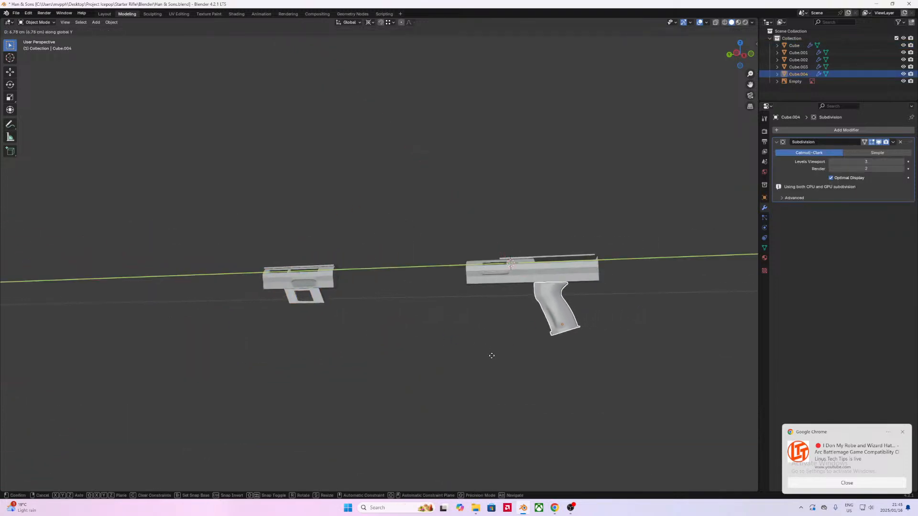
{"action": "left_click", "coordinate": [294, 363]}
{"action": "middle_click_drag", "start_coordinate": [294, 363], "coordinate": [369, 266]}
{"action": "left_click", "coordinate": [369, 265]}
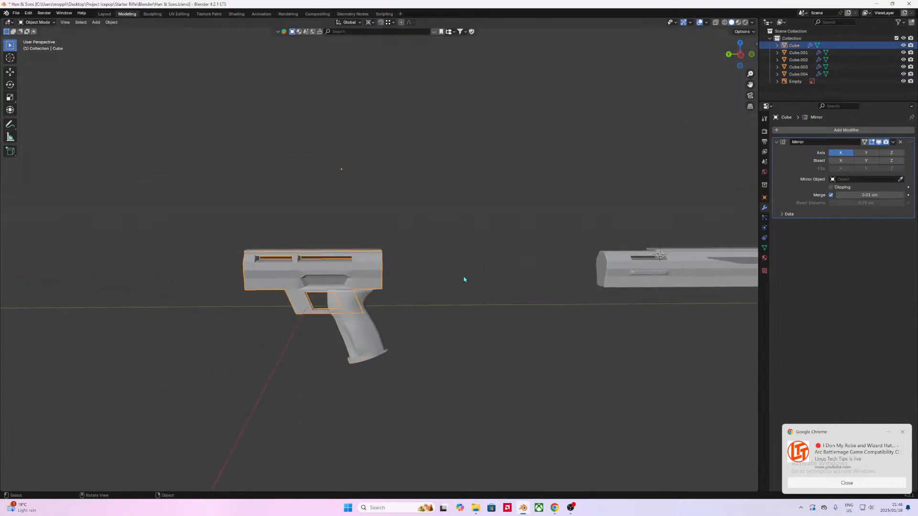
{"action": "key", "text": "g"}
{"action": "key", "text": "x"}
{"action": "right_click", "coordinate": [459, 278]}
{"action": "left_click", "coordinate": [450, 300]}
Step: Save the blend file and dismiss the Chrome notification
{"action": "scroll", "coordinate": [437, 342], "scroll_direction": "up", "scroll_amount": 4}
{"action": "scroll", "coordinate": [430, 351], "scroll_direction": "down", "scroll_amount": 12}
{"action": "scroll", "coordinate": [429, 351], "scroll_direction": "up", "scroll_amount": 6}
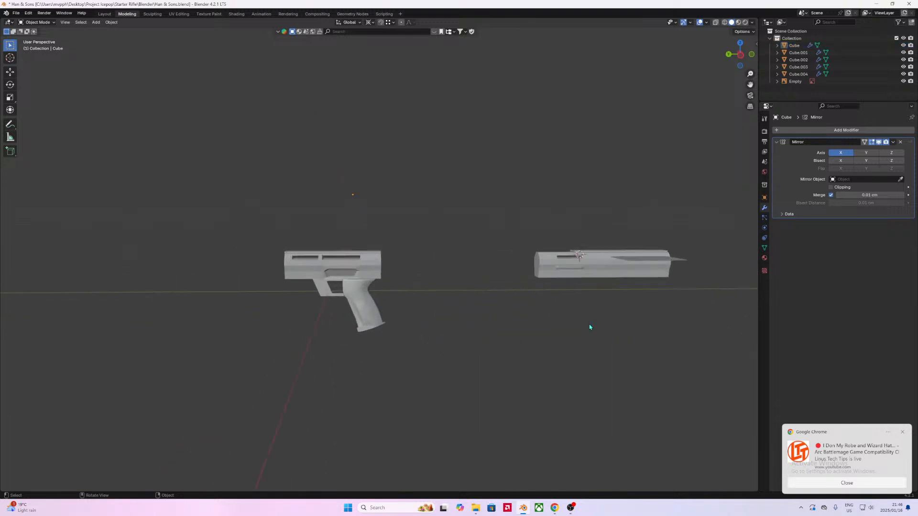
{"action": "key", "text": "ctrl+s"}
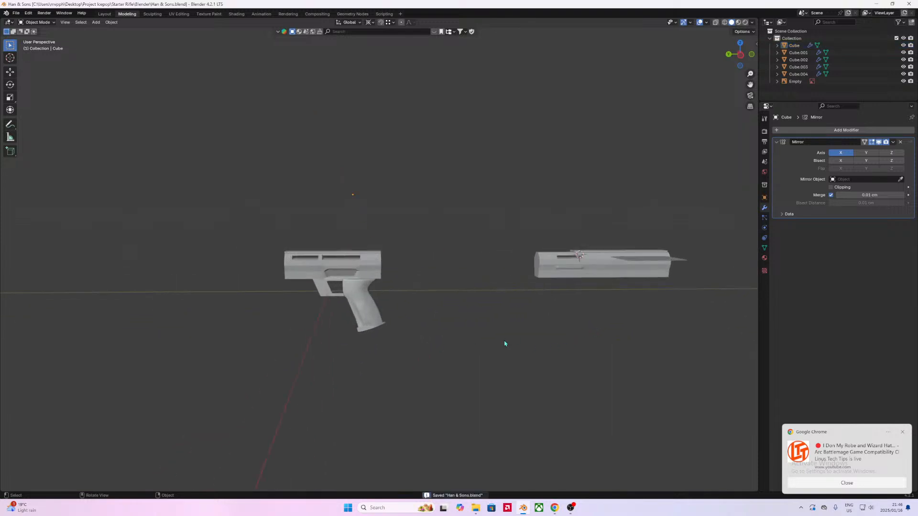
{"action": "left_click", "coordinate": [904, 430]}
Step: Examine the short receiver's mesh in Edit Mode around its side recess, upper slots and trigger guard
{"action": "left_click", "coordinate": [406, 291]}
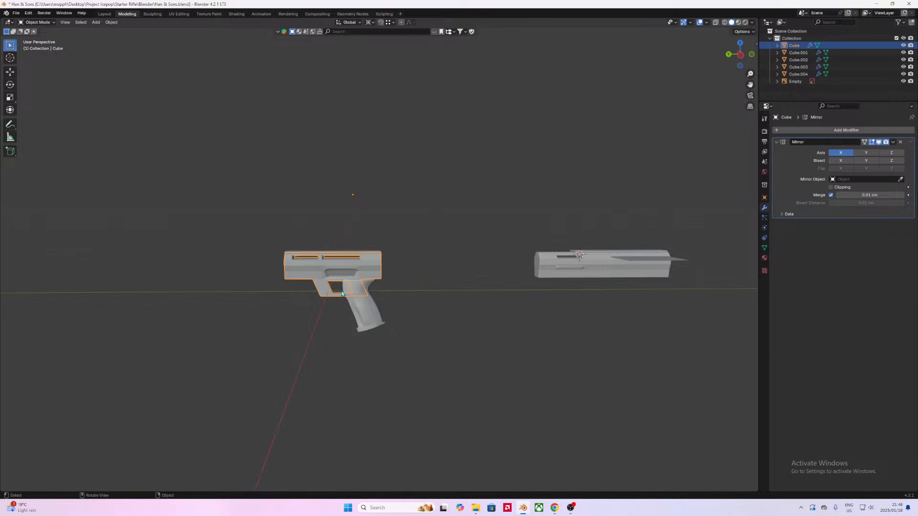
{"action": "scroll", "coordinate": [343, 277], "scroll_direction": "up", "scroll_amount": 10}
{"action": "middle_click_drag", "start_coordinate": [366, 297], "coordinate": [305, 365]}
{"action": "middle_click_drag", "start_coordinate": [278, 307], "coordinate": [302, 302]}
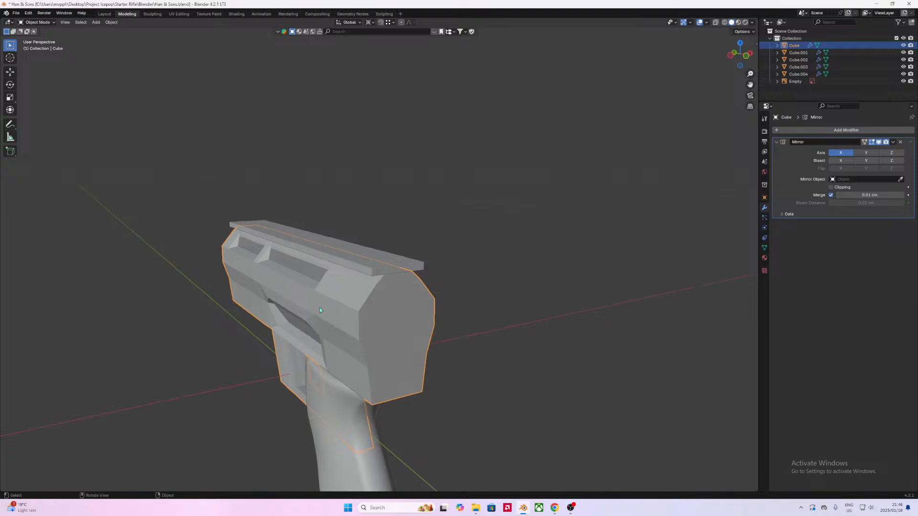
{"action": "key", "text": "Tab"}
{"action": "middle_click_drag", "start_coordinate": [432, 320], "coordinate": [353, 317]}
{"action": "scroll", "coordinate": [365, 338], "scroll_direction": "up", "scroll_amount": 5}
{"action": "key", "text": "1"}
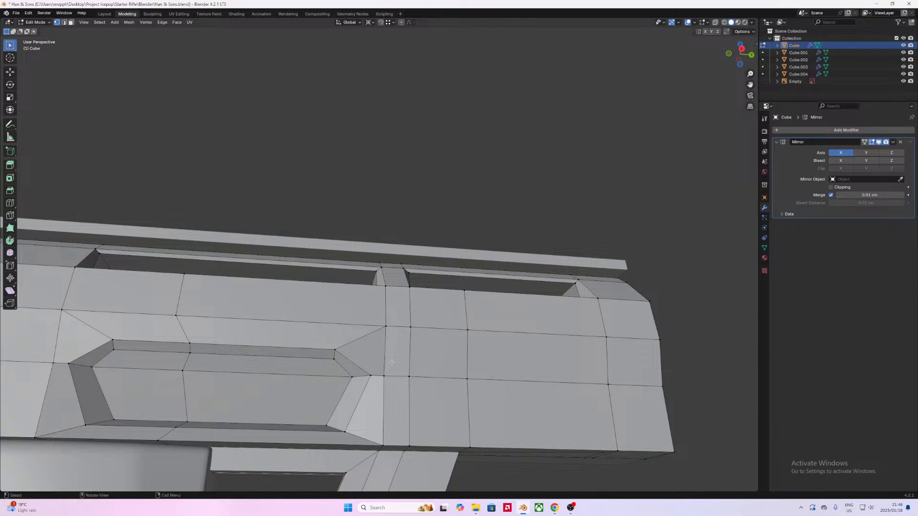
{"action": "left_click", "coordinate": [410, 327]}
{"action": "middle_click_drag", "start_coordinate": [470, 329], "coordinate": [466, 356]}
{"action": "scroll", "coordinate": [398, 353], "scroll_direction": "up", "scroll_amount": 5}
{"action": "scroll", "coordinate": [397, 352], "scroll_direction": "down", "scroll_amount": 10}
{"action": "scroll", "coordinate": [514, 316], "scroll_direction": "up", "scroll_amount": 6}
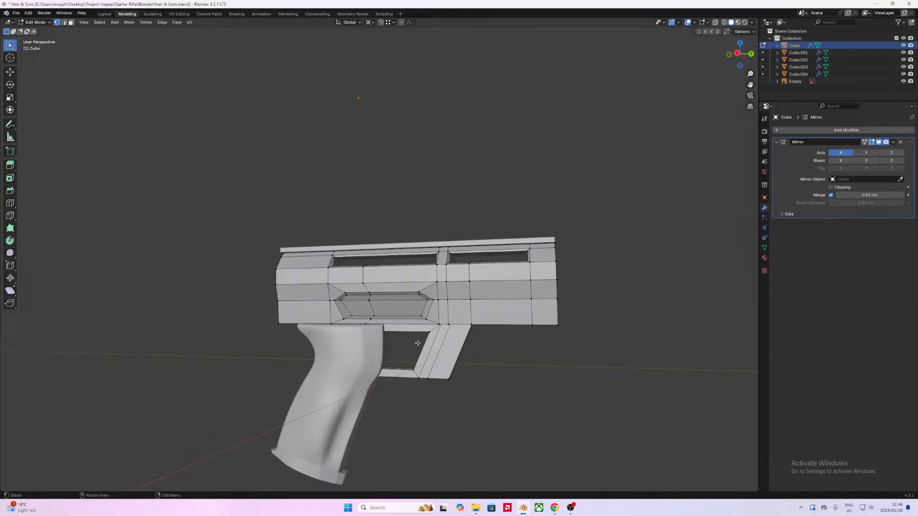
Step: Examine the short receiver together with the grip in Object Mode from the side
{"action": "key", "text": "Tab"}
{"action": "scroll", "coordinate": [525, 348], "scroll_direction": "up", "scroll_amount": 3}
{"action": "scroll", "coordinate": [502, 369], "scroll_direction": "down", "scroll_amount": 8}
{"action": "scroll", "coordinate": [463, 360], "scroll_direction": "up", "scroll_amount": 2}
{"action": "scroll", "coordinate": [489, 347], "scroll_direction": "down", "scroll_amount": 2}
{"action": "scroll", "coordinate": [489, 347], "scroll_direction": "up", "scroll_amount": 4}
{"action": "middle_click_drag", "start_coordinate": [445, 340], "coordinate": [517, 352]}
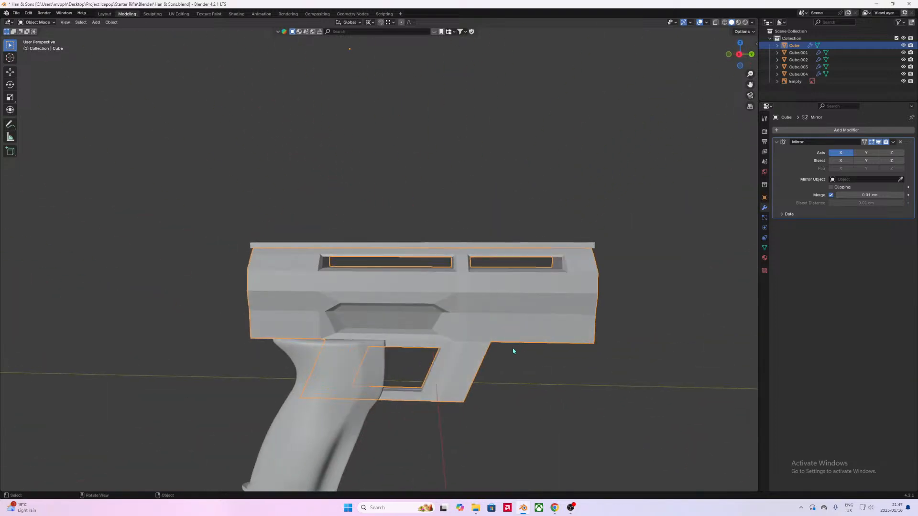
{"action": "scroll", "coordinate": [498, 352], "scroll_direction": "down", "scroll_amount": 6}
{"action": "scroll", "coordinate": [326, 337], "scroll_direction": "up", "scroll_amount": 8}
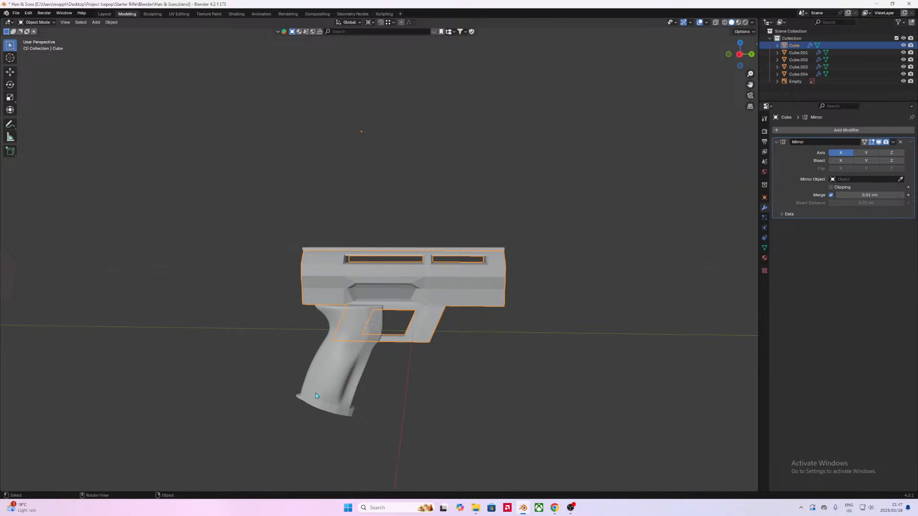
Step: Deselect the short receiver, save the blend file and close Blender
{"action": "left_click", "coordinate": [418, 377]}
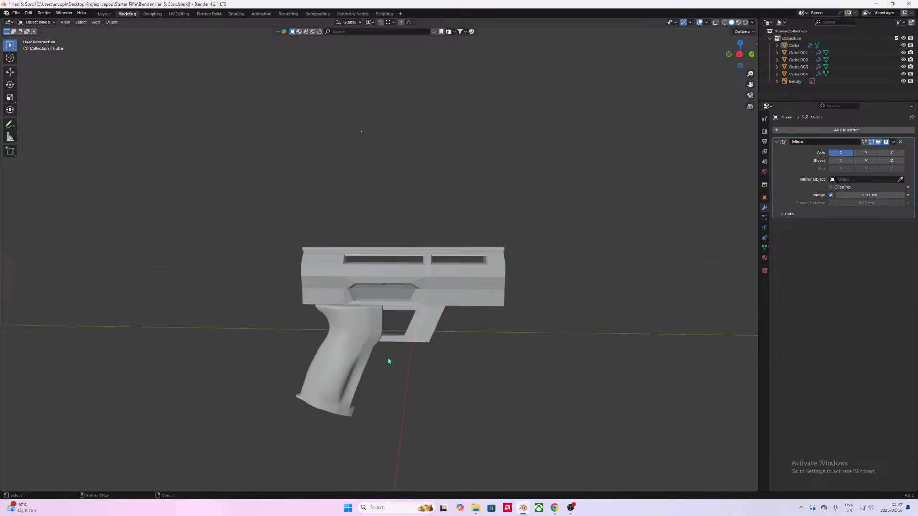
{"action": "scroll", "coordinate": [298, 295], "scroll_direction": "down", "scroll_amount": 5}
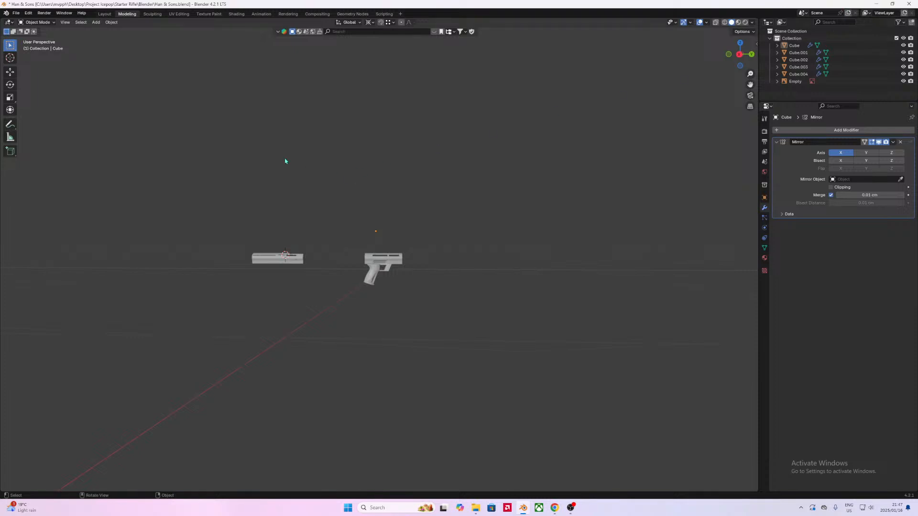
{"action": "key", "text": "ctrl+s"}
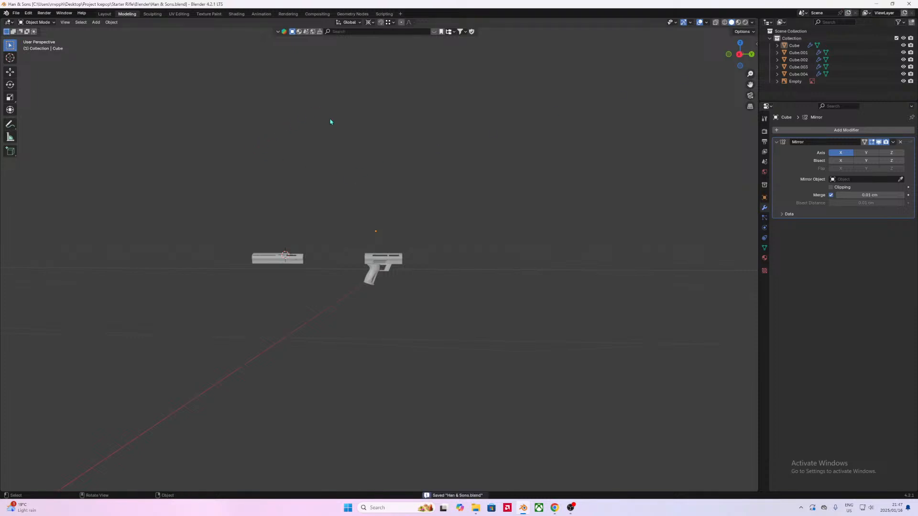
{"action": "left_click", "coordinate": [910, 4]}
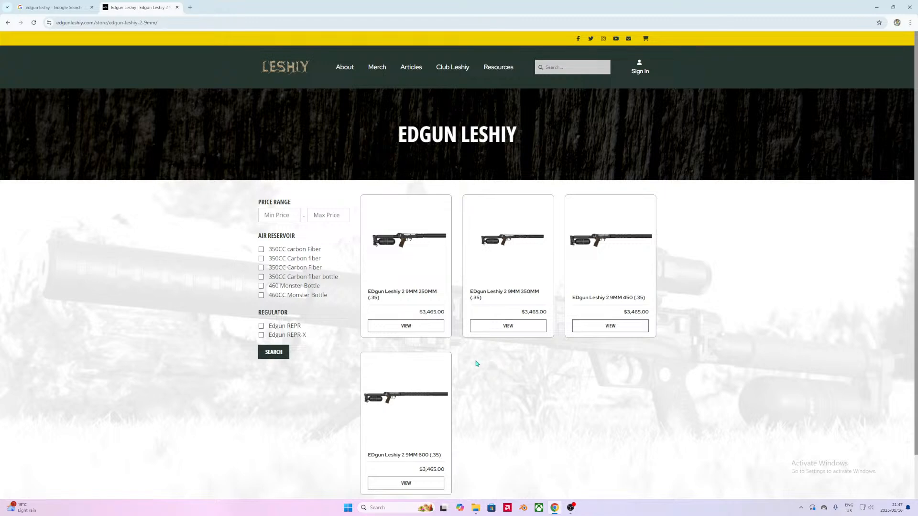
Step: In Chrome, view the EDgun Leshiy 2 9MM 600 product page and return to the store's category overview
{"action": "scroll", "coordinate": [475, 364], "scroll_direction": "down", "scroll_amount": 1}
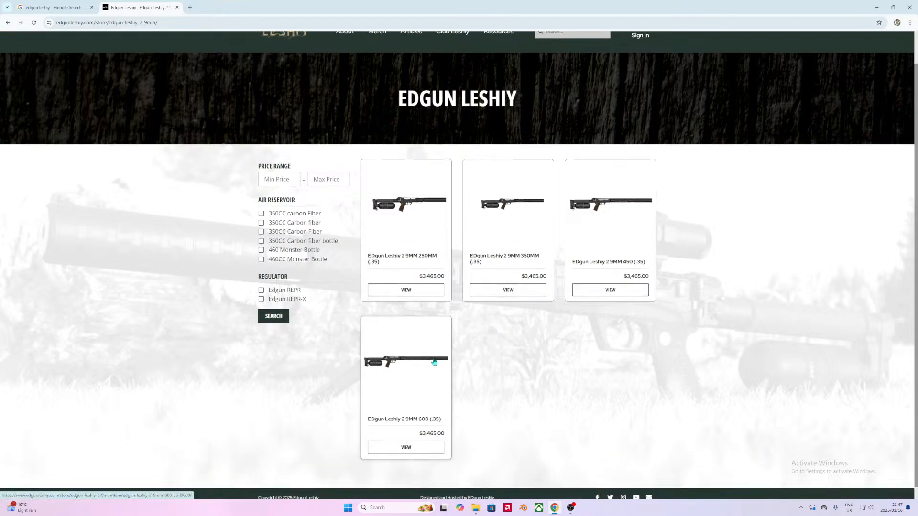
{"action": "left_click", "coordinate": [430, 364]}
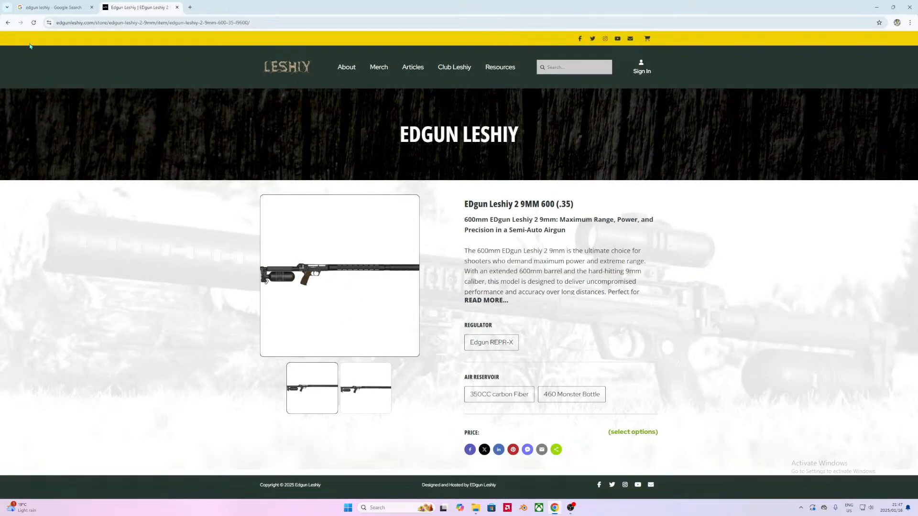
{"action": "left_click", "coordinate": [8, 23]}
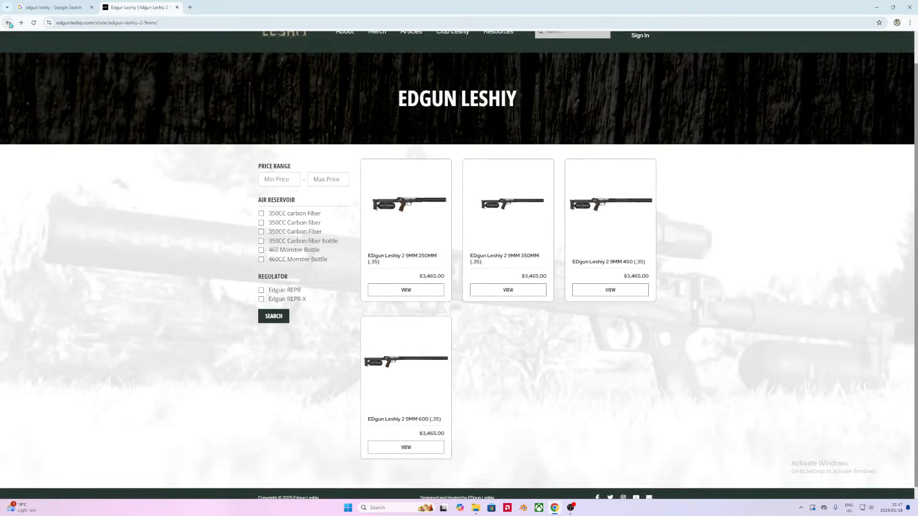
{"action": "left_click", "coordinate": [8, 23]}
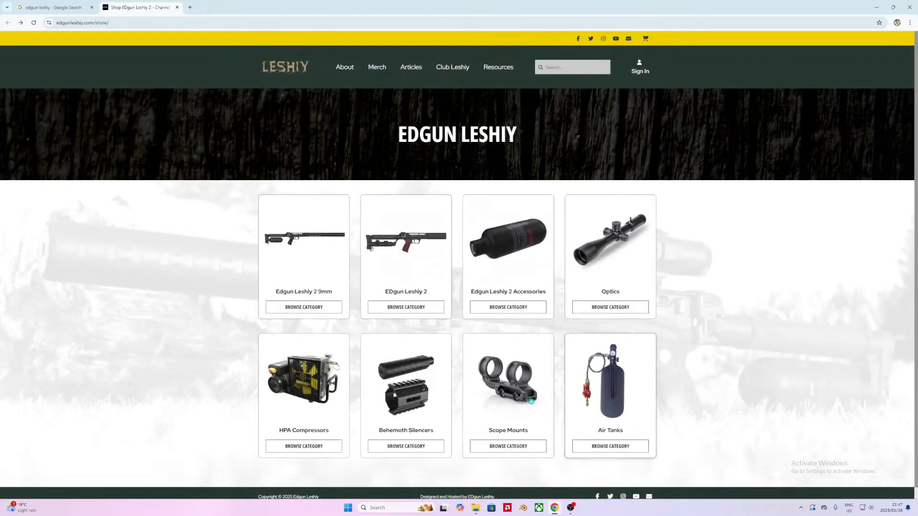
Step: Browse the Behemoth Silencers category and open the Behemoth Silencer TRI-LUG product page
{"action": "left_click", "coordinate": [527, 425]}
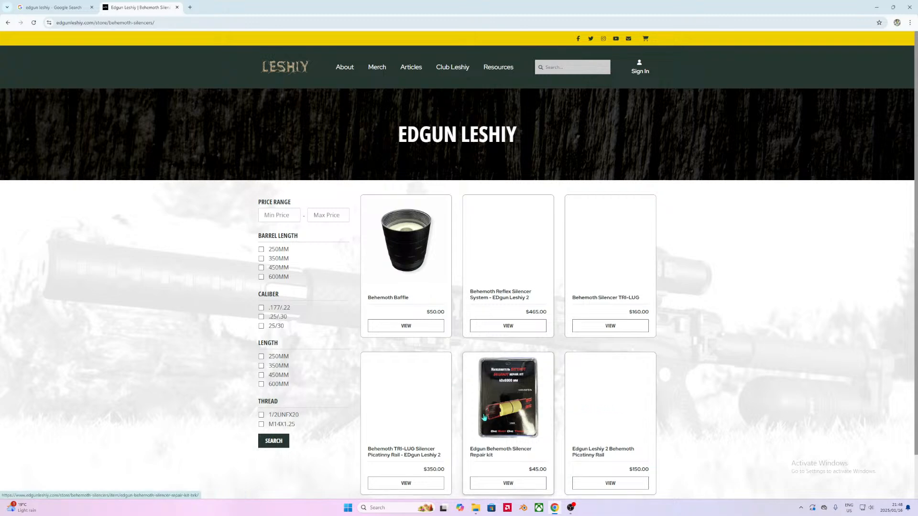
{"action": "scroll", "coordinate": [493, 419], "scroll_direction": "down", "scroll_amount": 2}
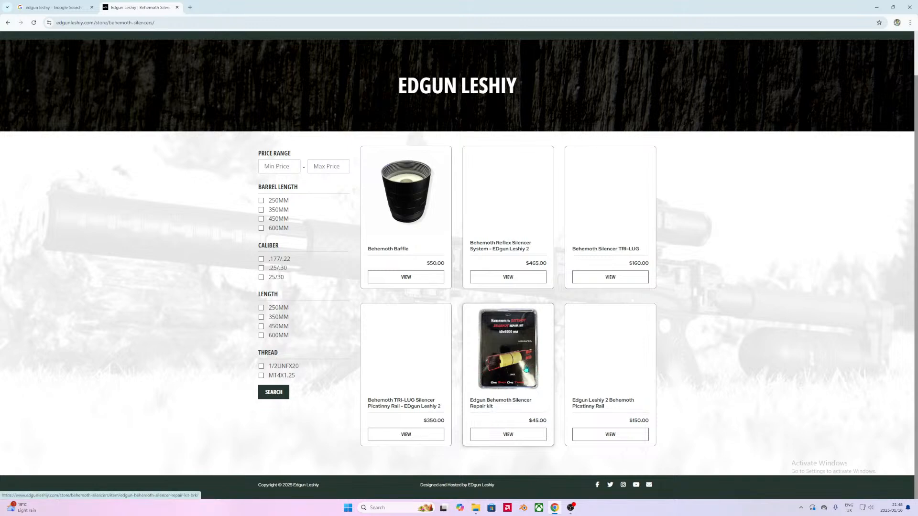
{"action": "left_click", "coordinate": [614, 239]}
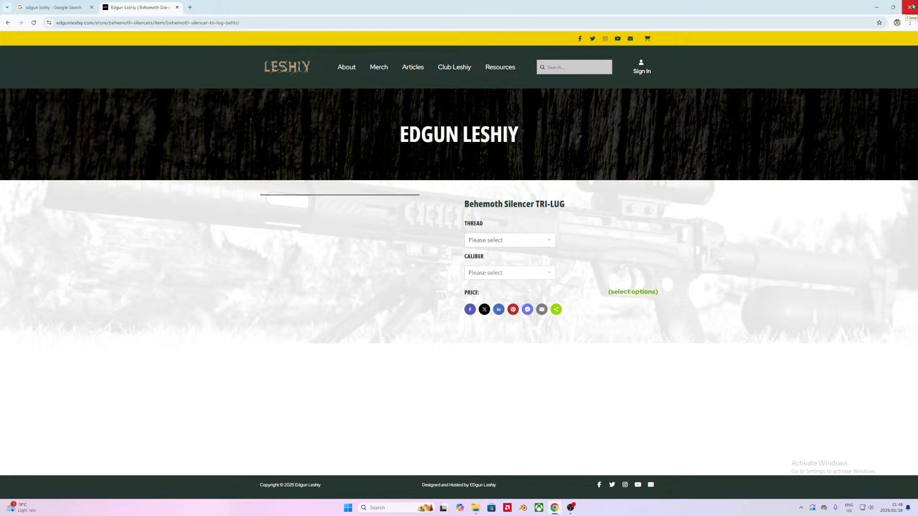
Step: Close the store tab and preview the Varmint Hunters Forum rifle photo in the image search
{"action": "left_click", "coordinate": [178, 7]}
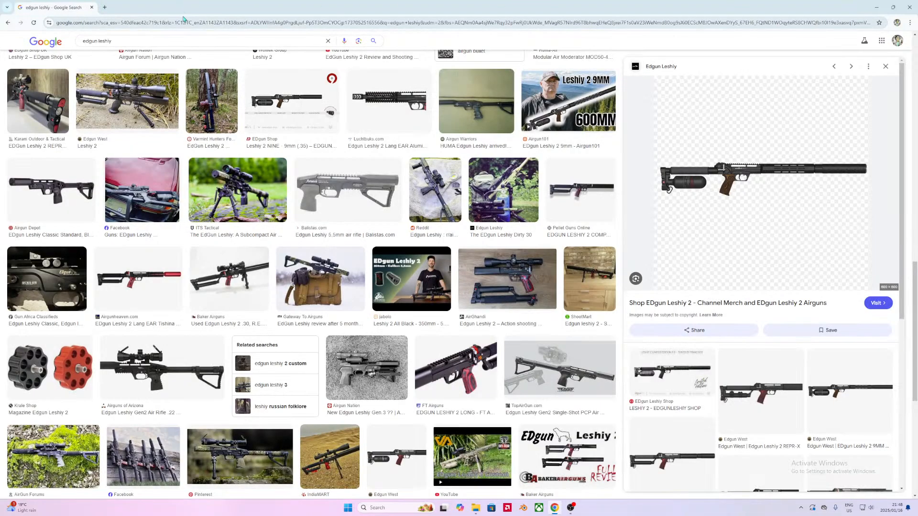
{"action": "left_click", "coordinate": [202, 111]}
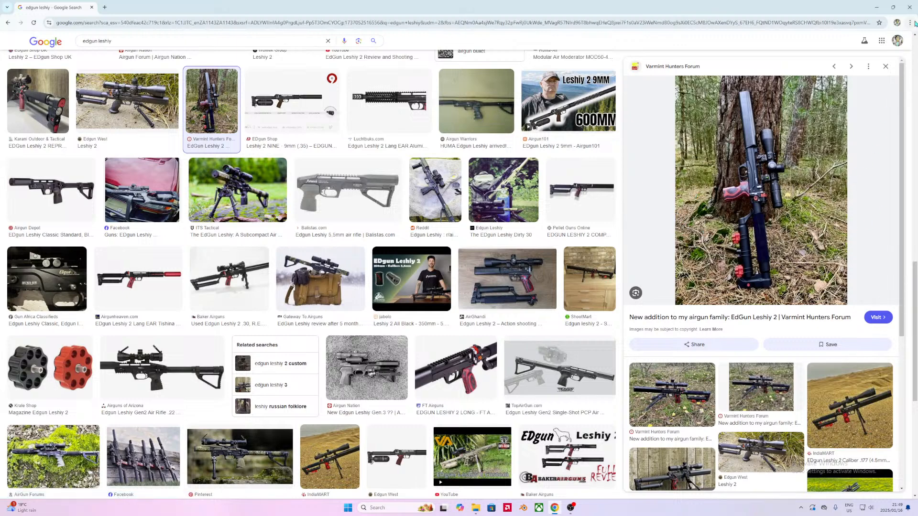
Step: Close Chrome and bring up the OBS window
{"action": "left_click", "coordinate": [909, 7]}
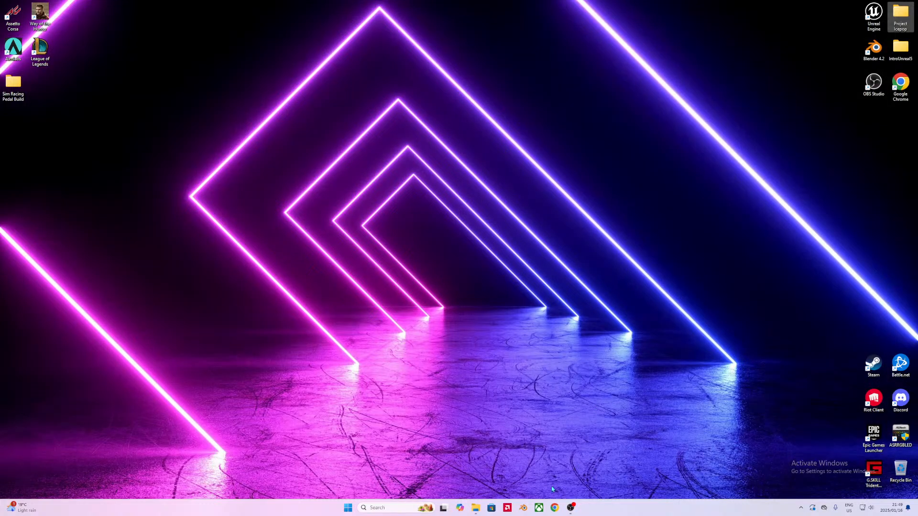
{"action": "left_click", "coordinate": [570, 507]}
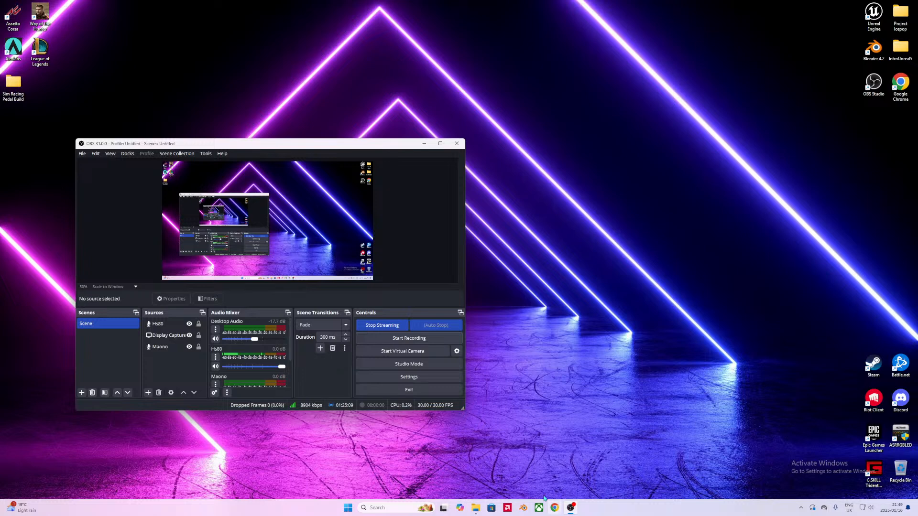